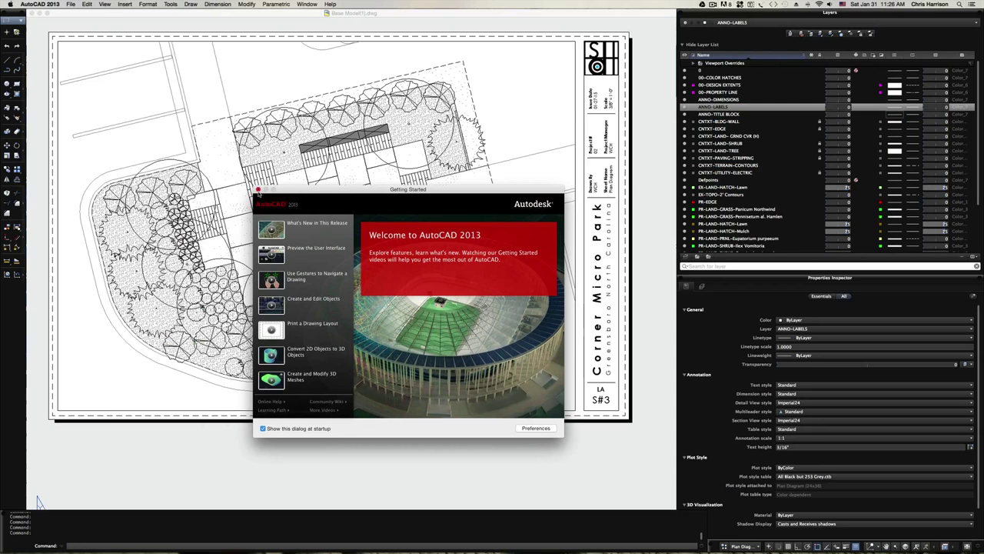
# Close the Getting Started window and look over the Plan Diagram sheet
pyautogui.click(258, 189)
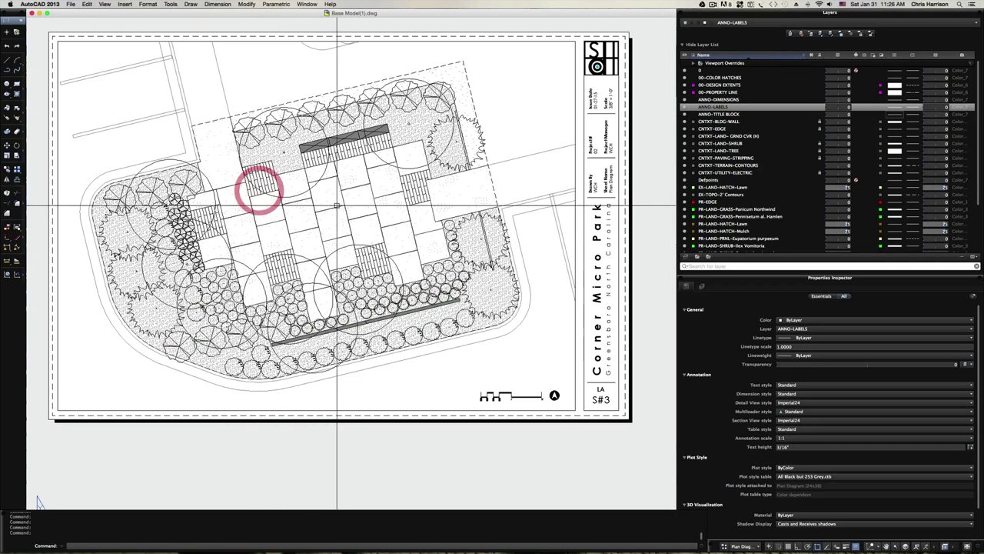
pyautogui.press('space')
pyautogui.hscroll(5, 424, 255)
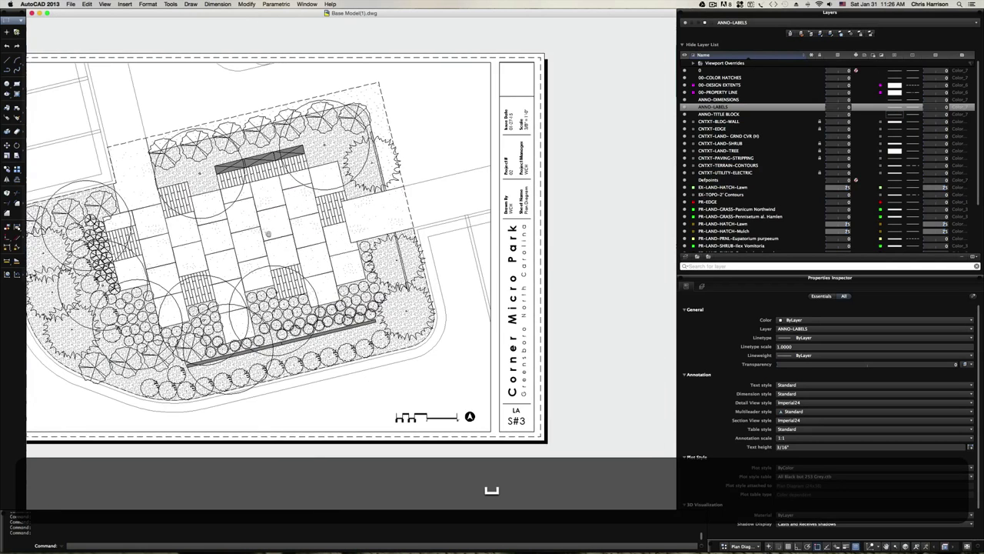
pyautogui.scroll(2, 446, 277)
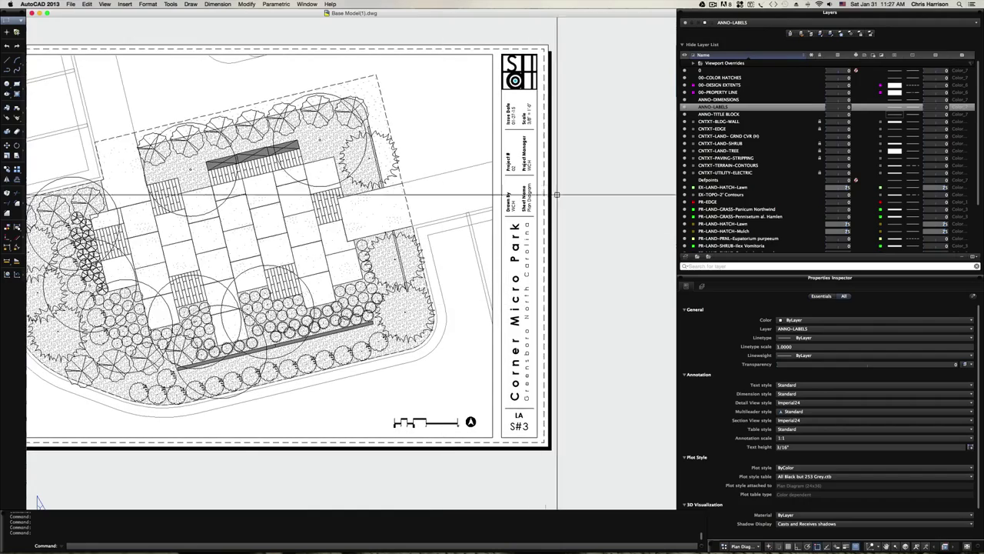
pyautogui.scroll(2, 553, 193)
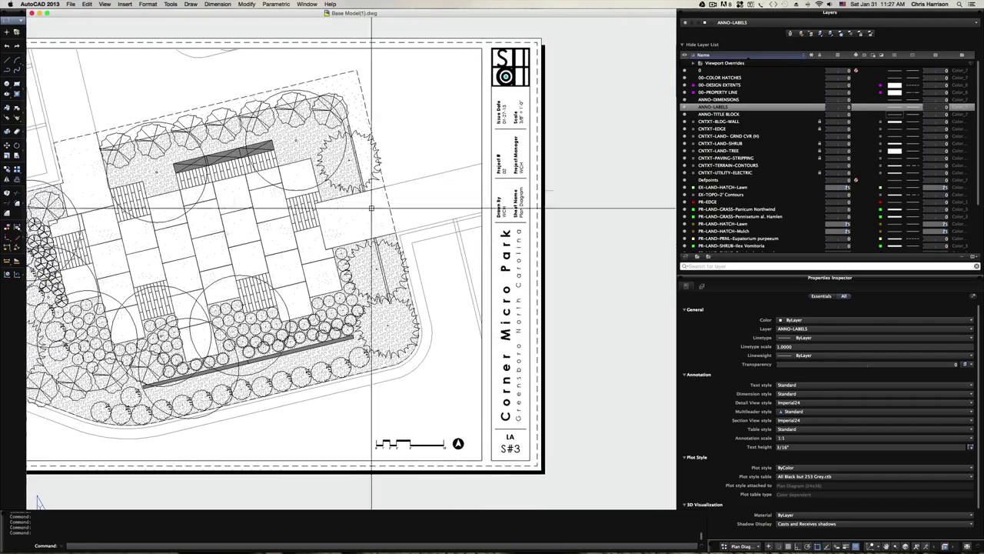
pyautogui.hscroll(-4, 461, 211)
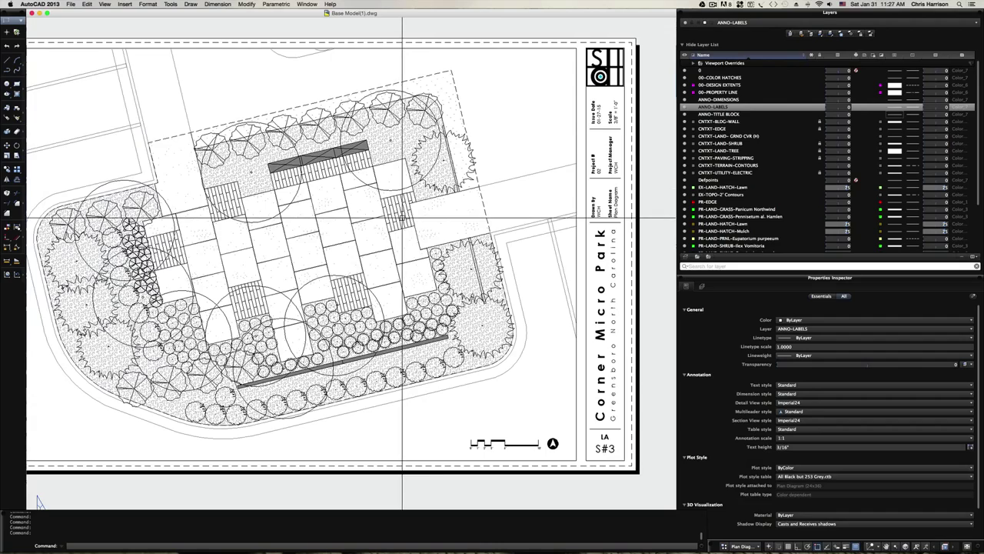
pyautogui.scroll(2, 430, 189)
pyautogui.scroll(-4, 439, 178)
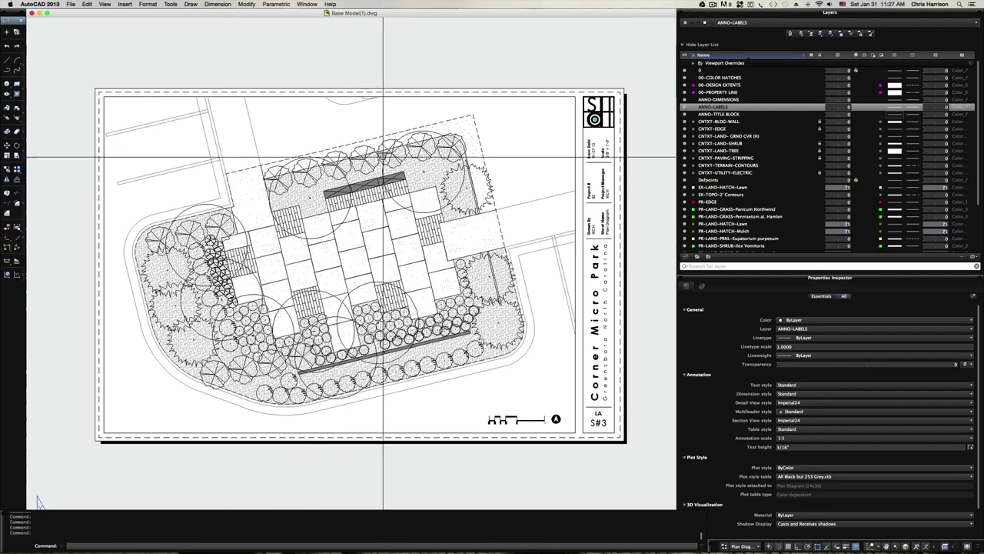
pyautogui.scroll(5, 383, 153)
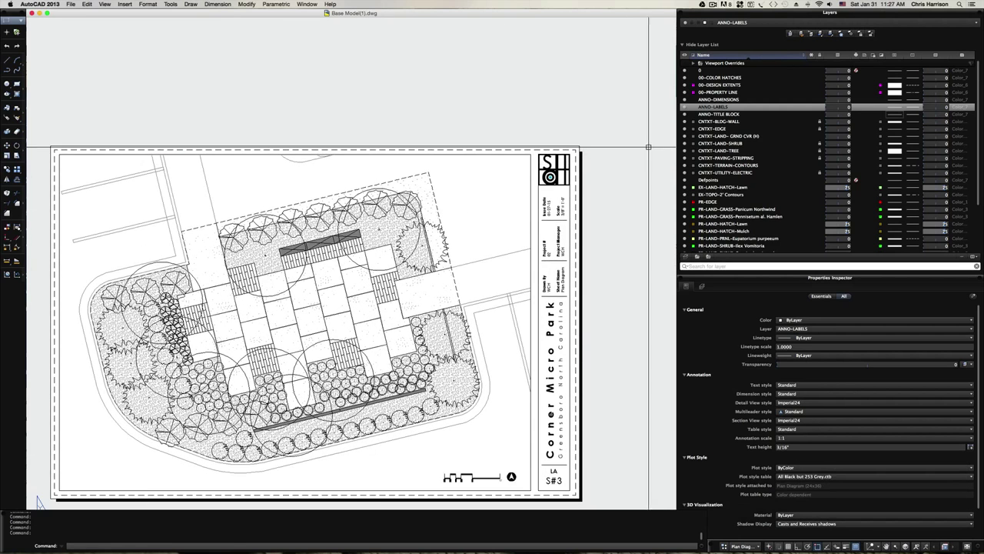
# Try to add a multileader labelled "Rail" on the ANNO-LABELS layer, pointing to the steel band in the upper-right planting bed
pyautogui.click(722, 107)
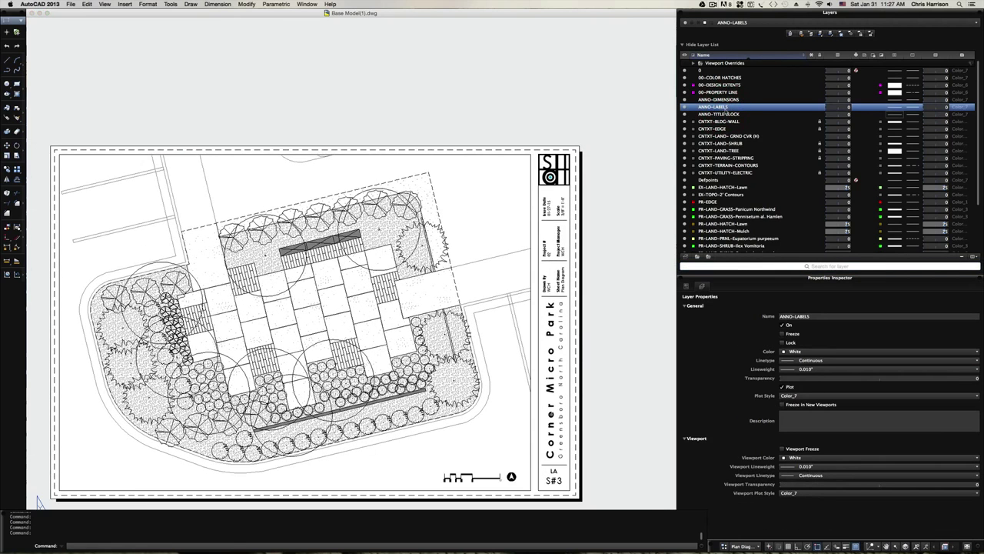
pyautogui.hscroll(-5, 329, 143)
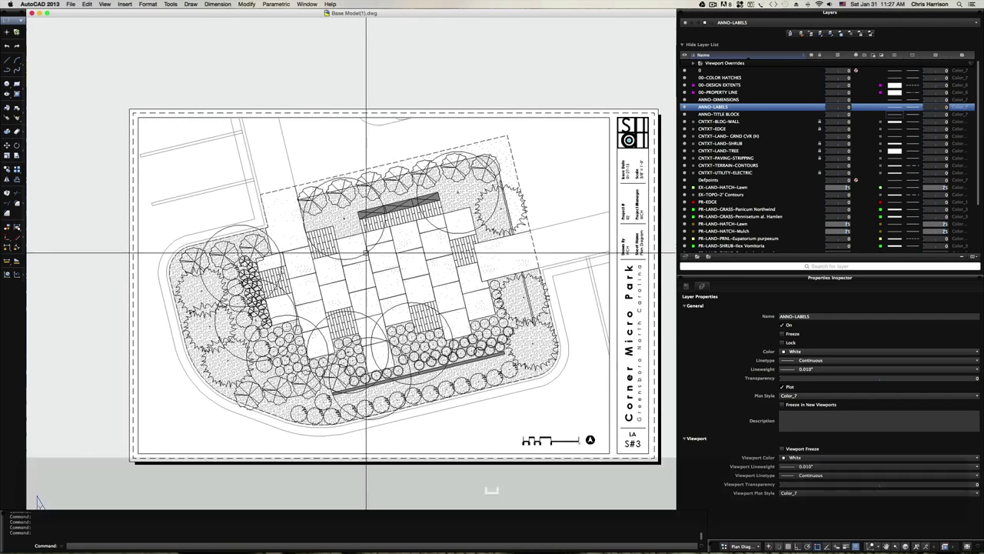
pyautogui.write('ml')
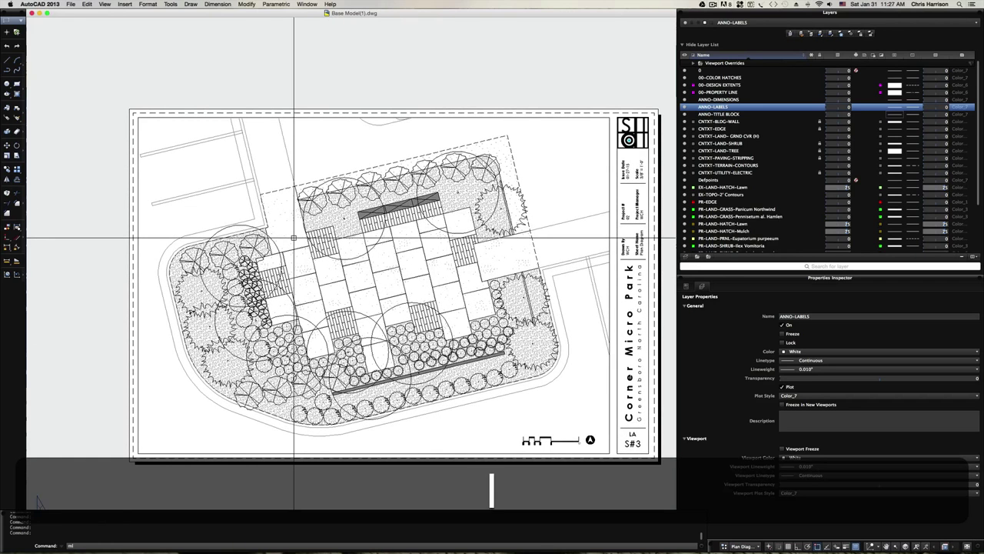
pyautogui.write('eader')
pyautogui.press('Return')
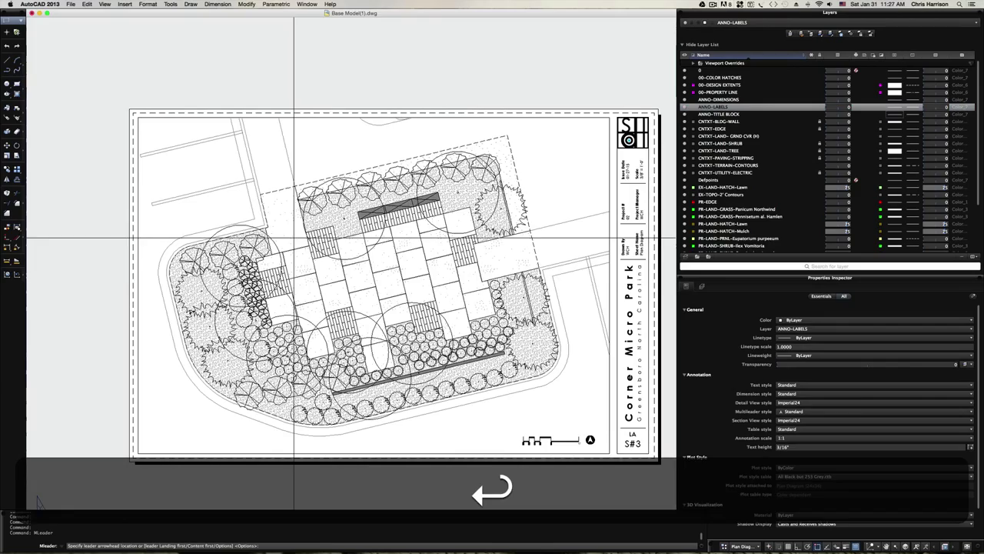
pyautogui.scroll(5, 399, 241)
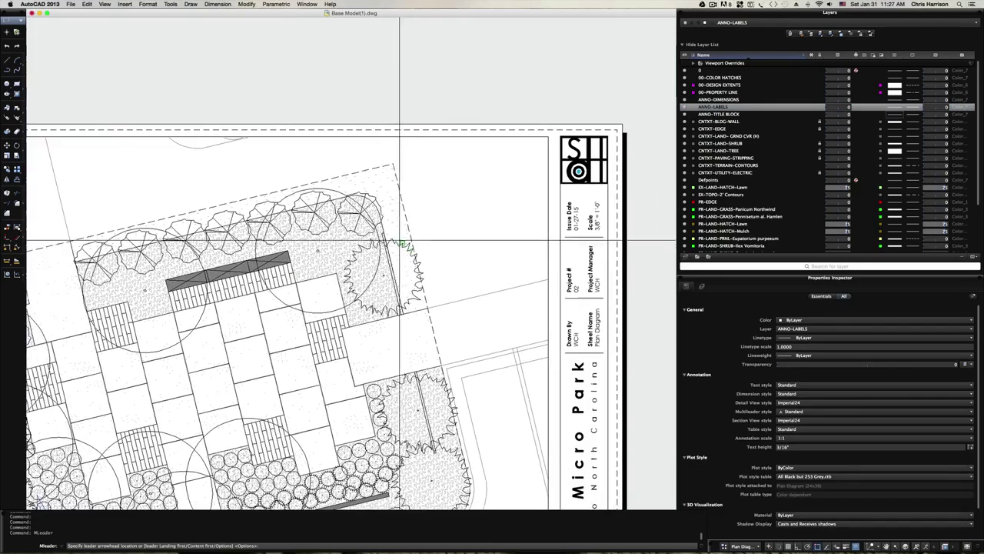
pyautogui.scroll(2, 399, 241)
pyautogui.click(389, 237)
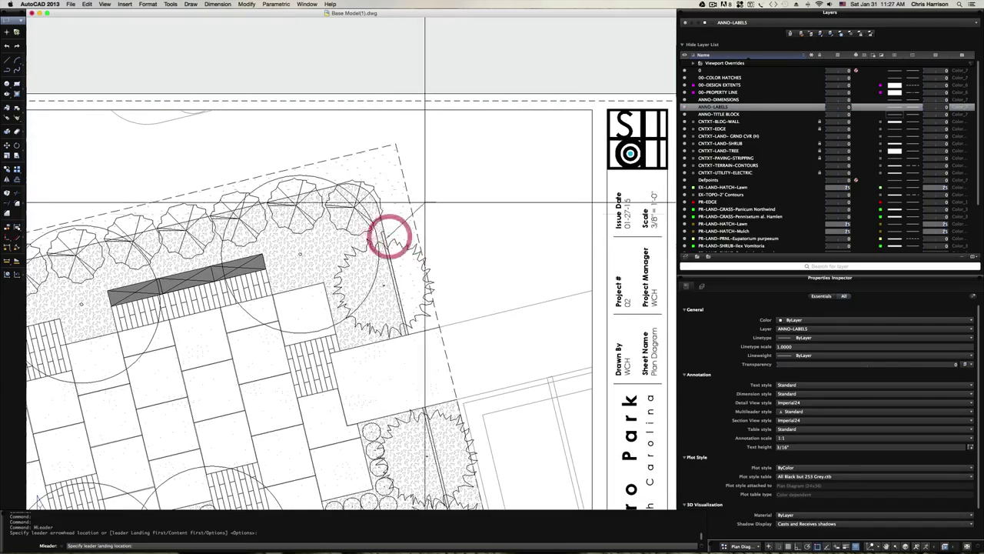
pyautogui.click(449, 194)
pyautogui.write('ail')
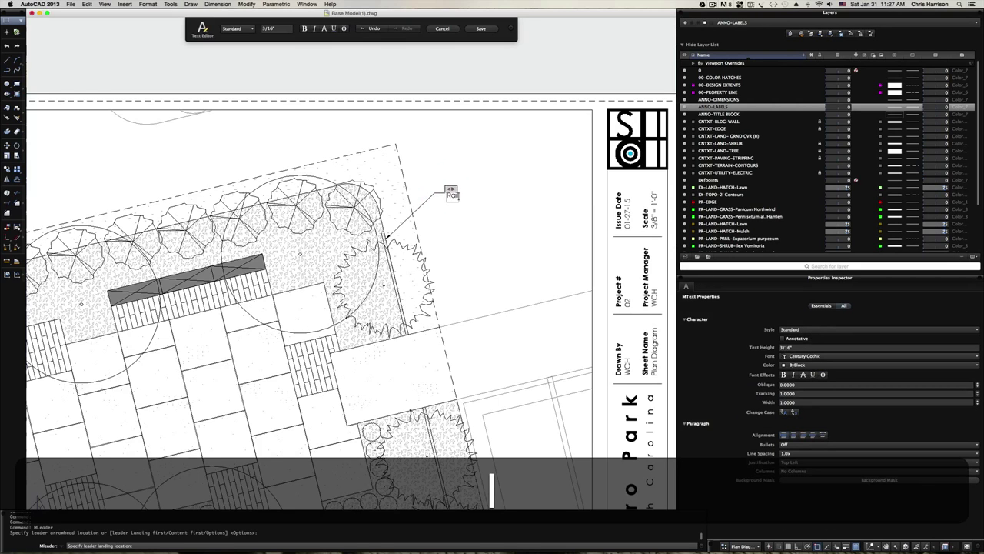
pyautogui.press('super+z')
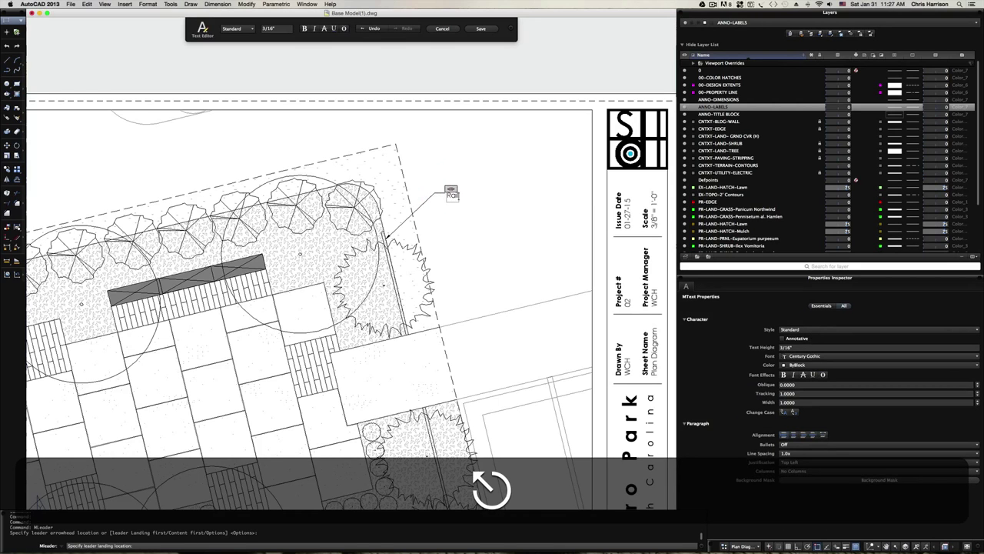
pyautogui.click(455, 28)
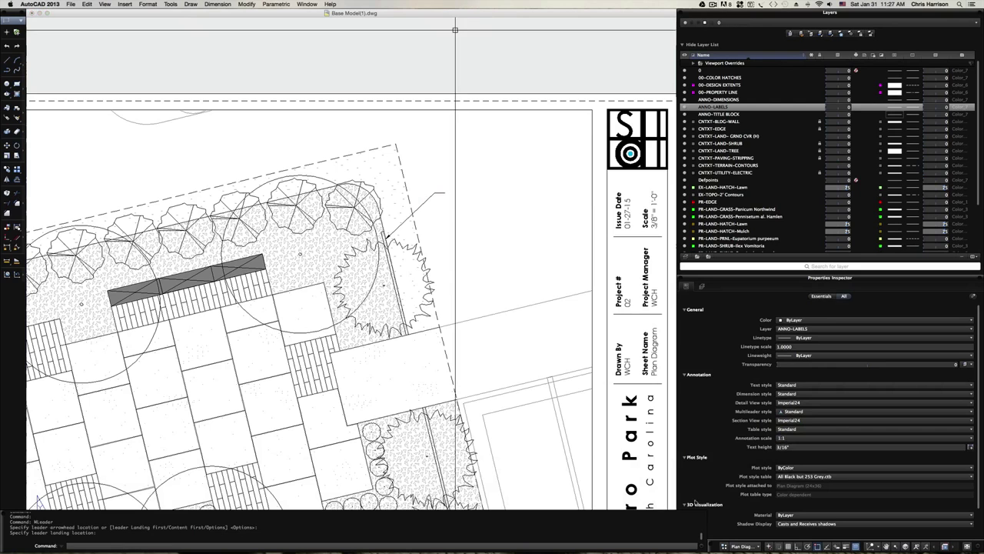
# Check the existing labels on the Layout Plan (24x36) layout and return to the Plan Diagram (24x36) layout
pyautogui.click(739, 546)
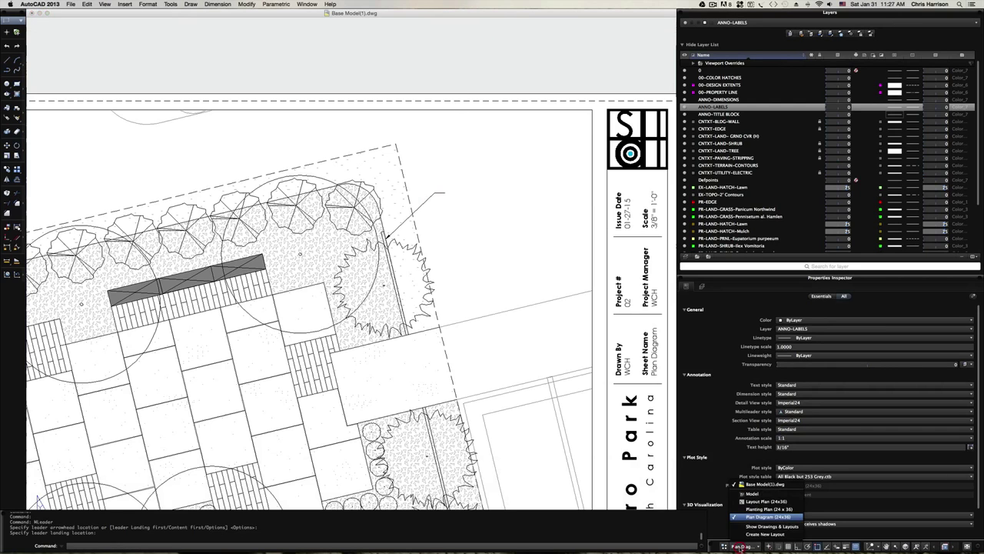
pyautogui.click(766, 501)
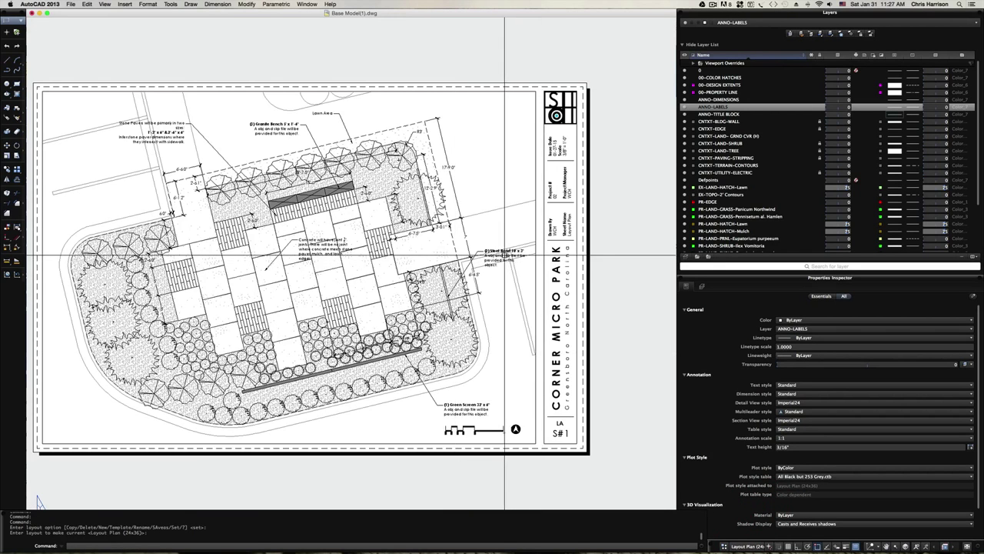
pyautogui.scroll(3, 504, 255)
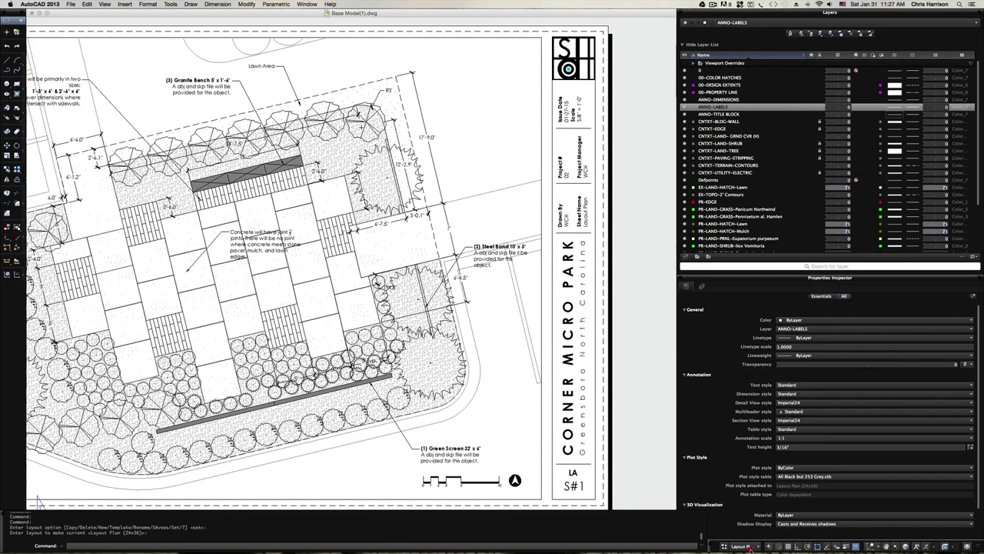
pyautogui.click(740, 546)
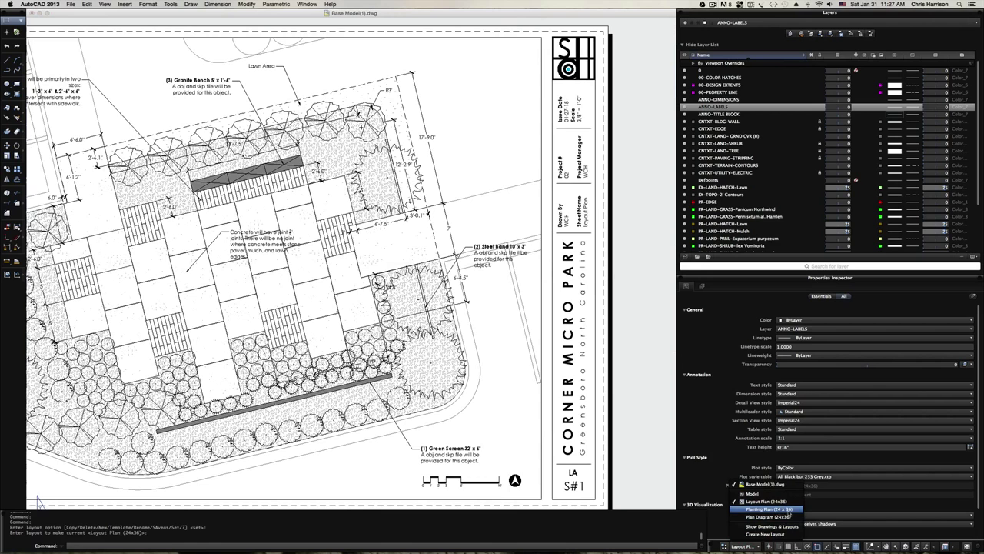
pyautogui.click(783, 517)
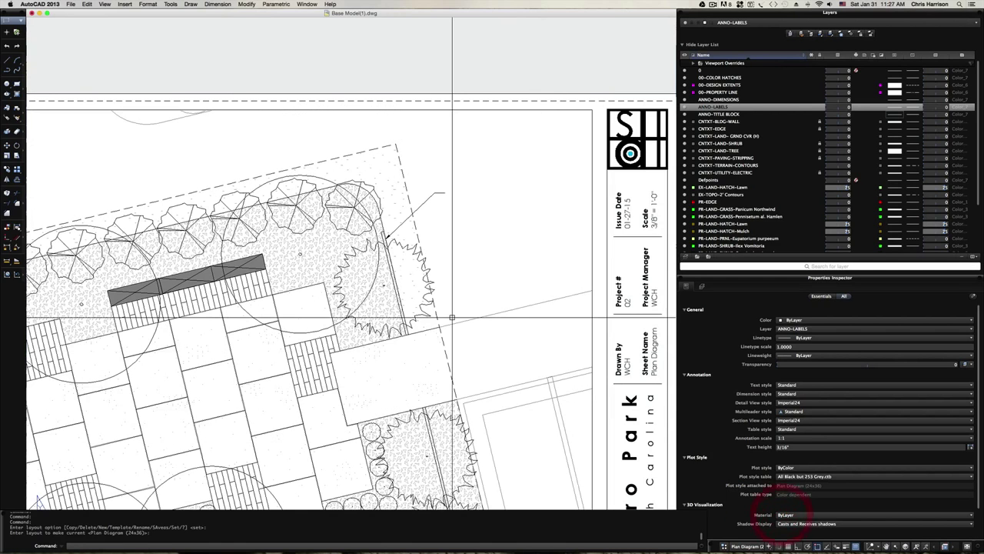
# Delete the textless leader beside the upper-right planting bed
pyautogui.click(440, 191)
pyautogui.doubleClick(440, 191)
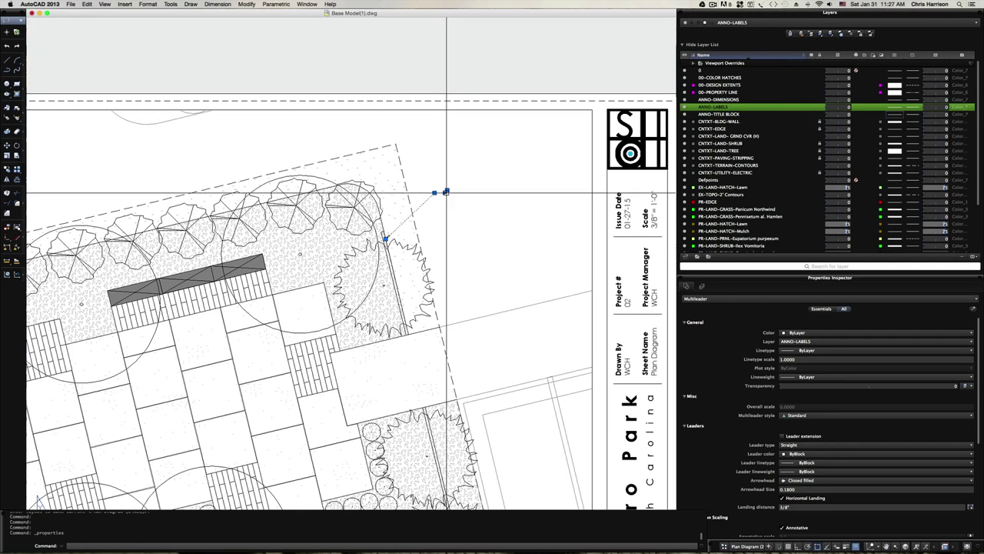
pyautogui.press('BackSpace')
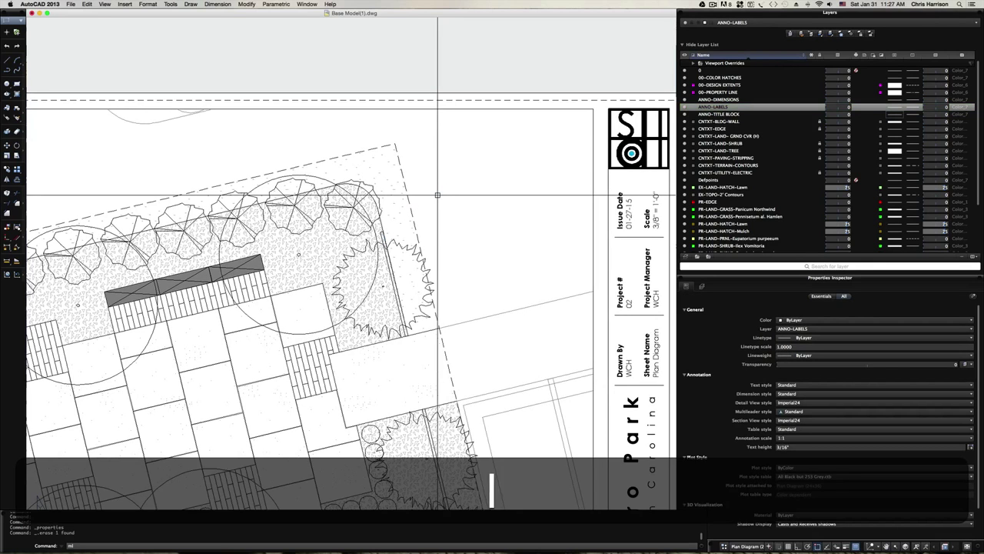
# Add a multileader reading "Steel Band" outside the upper-right planting bed, with its arrowhead on the upper end of the band
pyautogui.write('e')
pyautogui.press('Return')
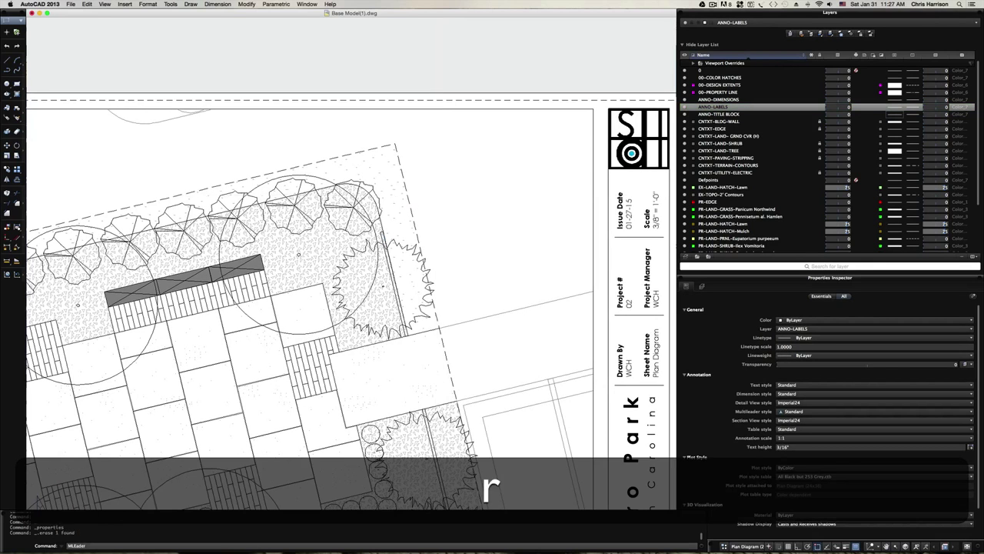
pyautogui.press('Return')
pyautogui.click(399, 229)
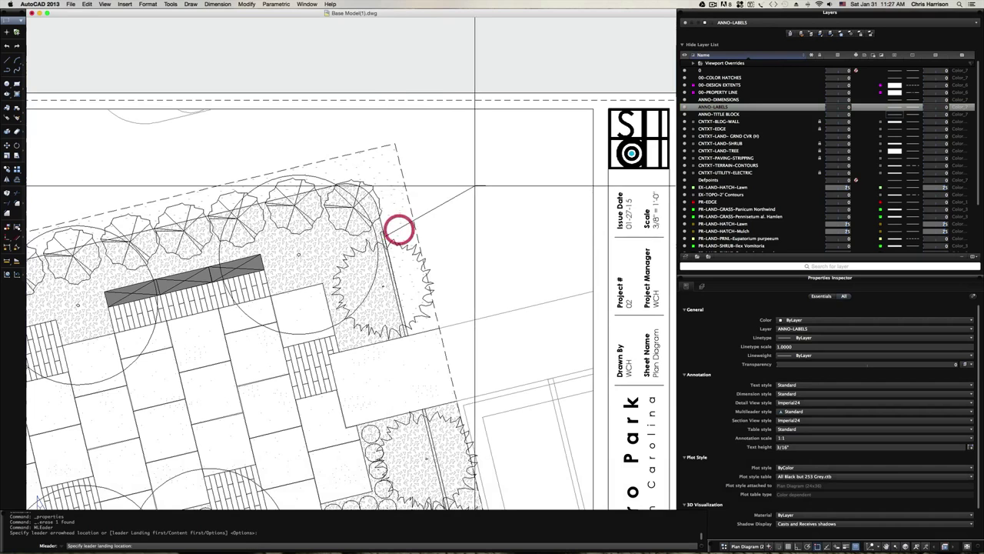
pyautogui.click(481, 187)
pyautogui.write('Steel Band')
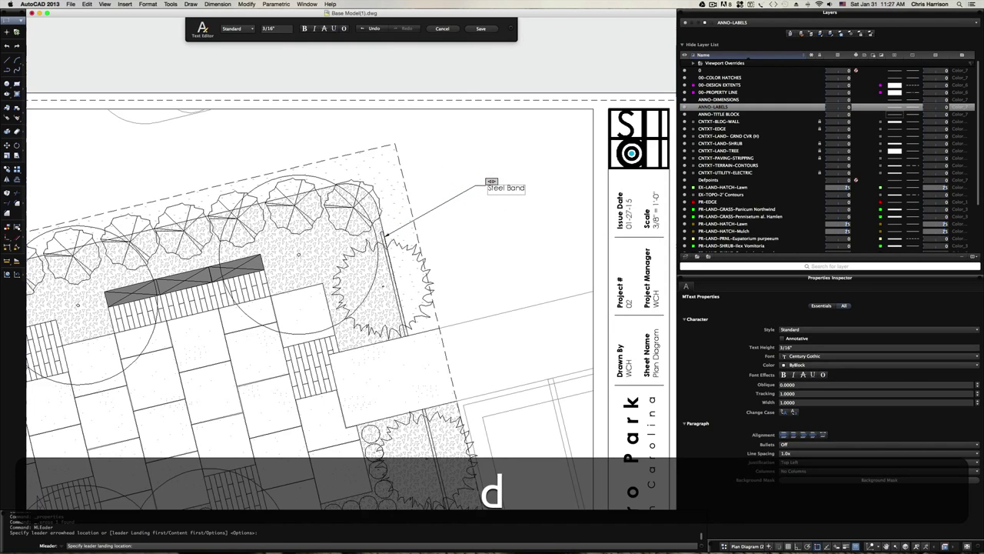
pyautogui.click(468, 254)
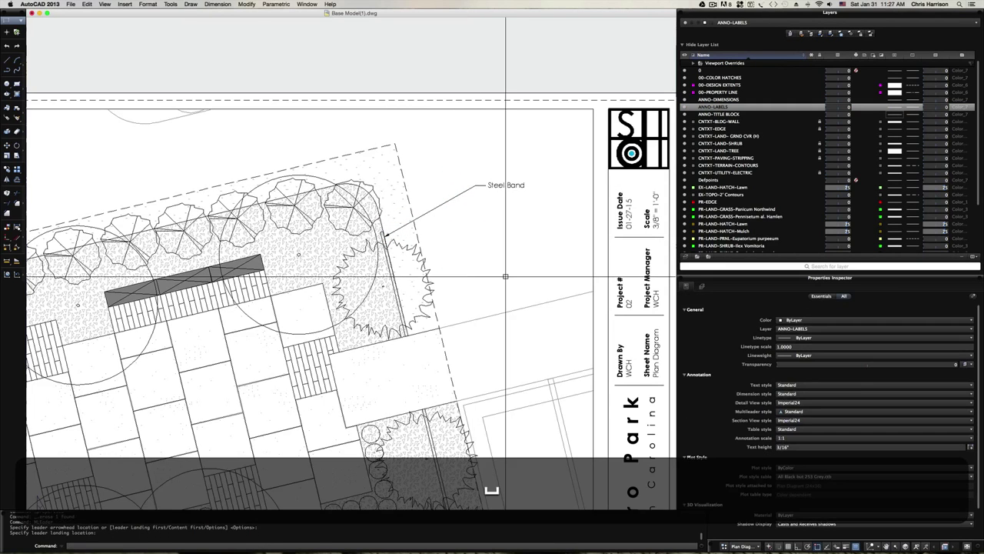
# Add a multileader reading "Stone Bench" above the row of shrubs, with its arrowhead on the dark bench along the upper planting bed
pyautogui.scroll(-5, 475, 226)
pyautogui.scroll(-4, 499, 131)
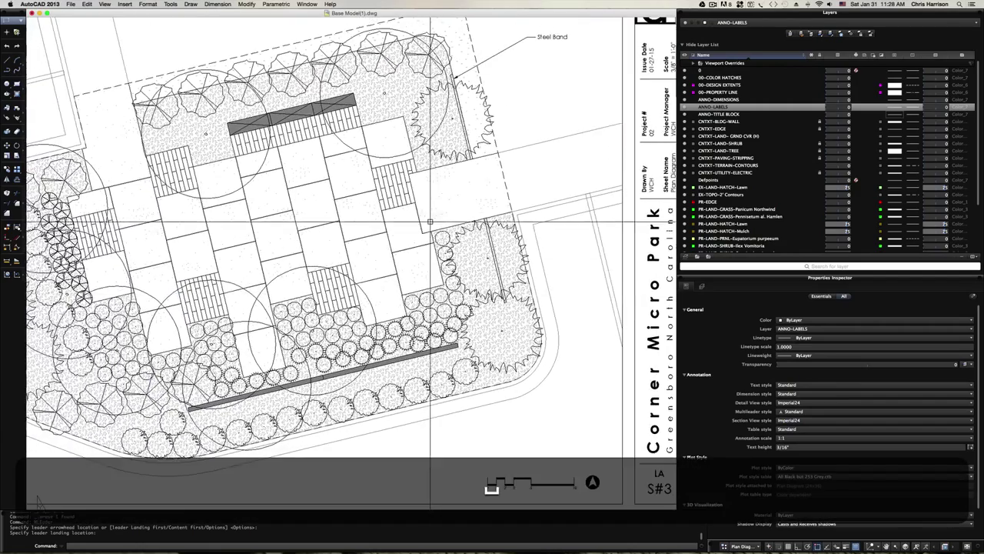
pyautogui.moveTo(430, 221); pyautogui.dragTo(477, 377, button='middle')
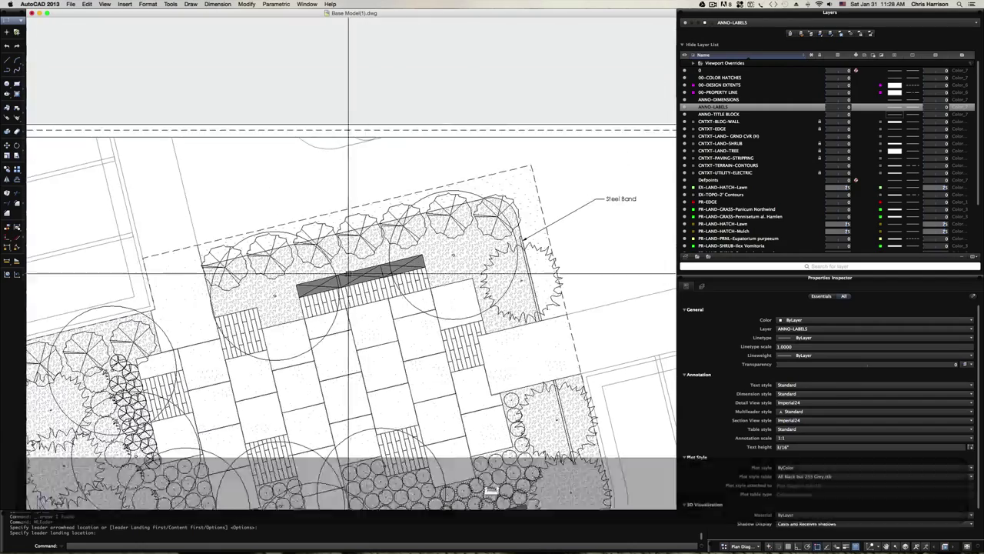
pyautogui.scroll(2, 347, 237)
pyautogui.press('Return')
pyautogui.click(347, 237)
pyautogui.click(288, 172)
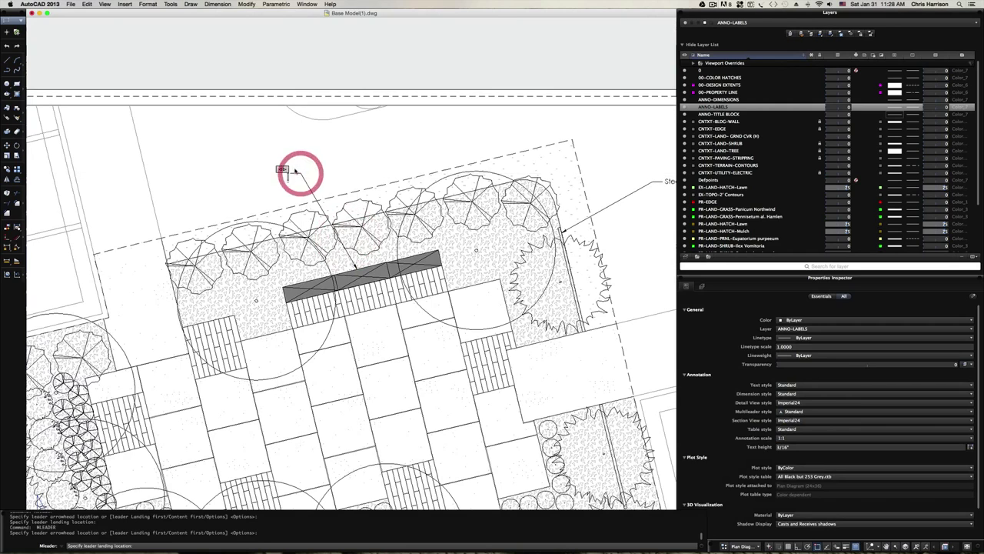
pyautogui.write('Stone')
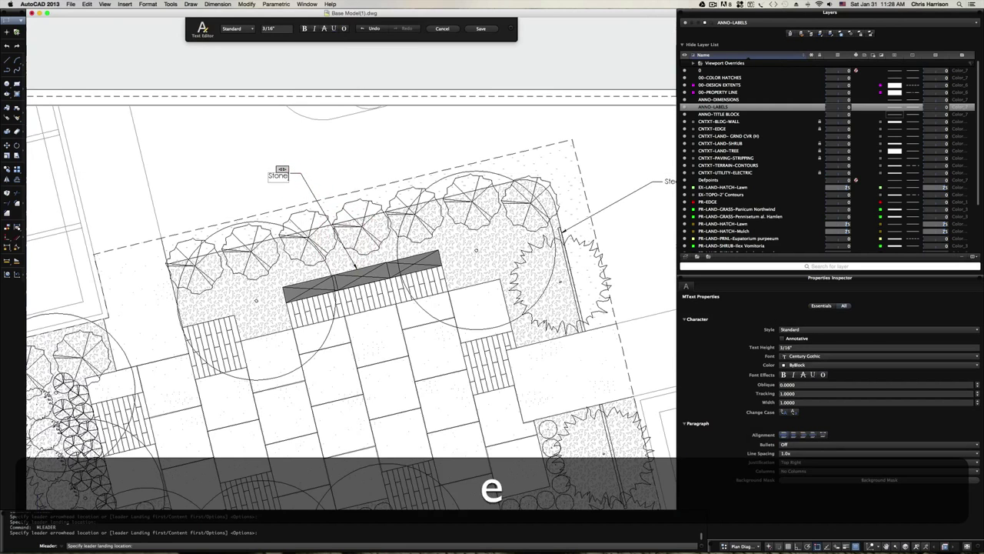
pyautogui.write(' Bench')
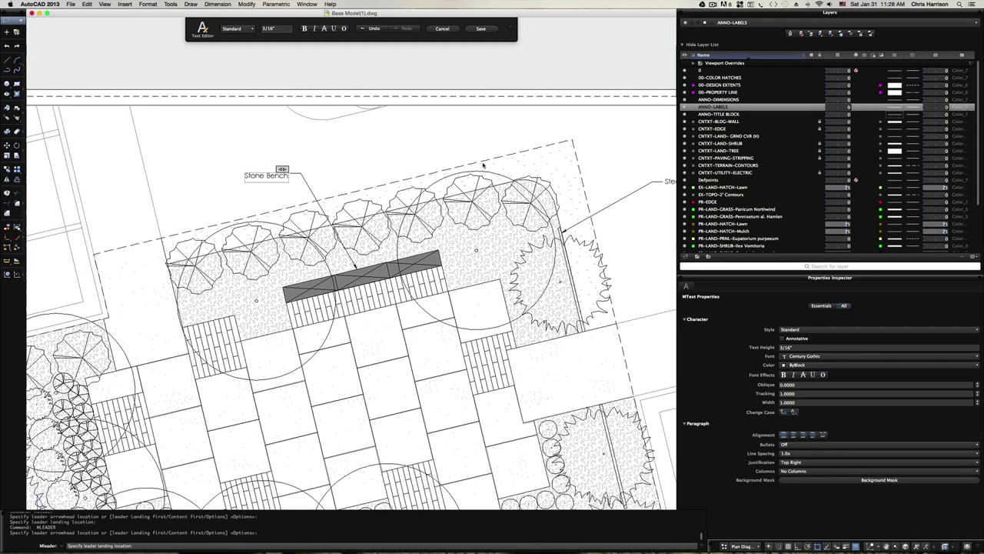
pyautogui.click(395, 165)
pyautogui.press('space')
pyautogui.scroll(-3, 354, 276)
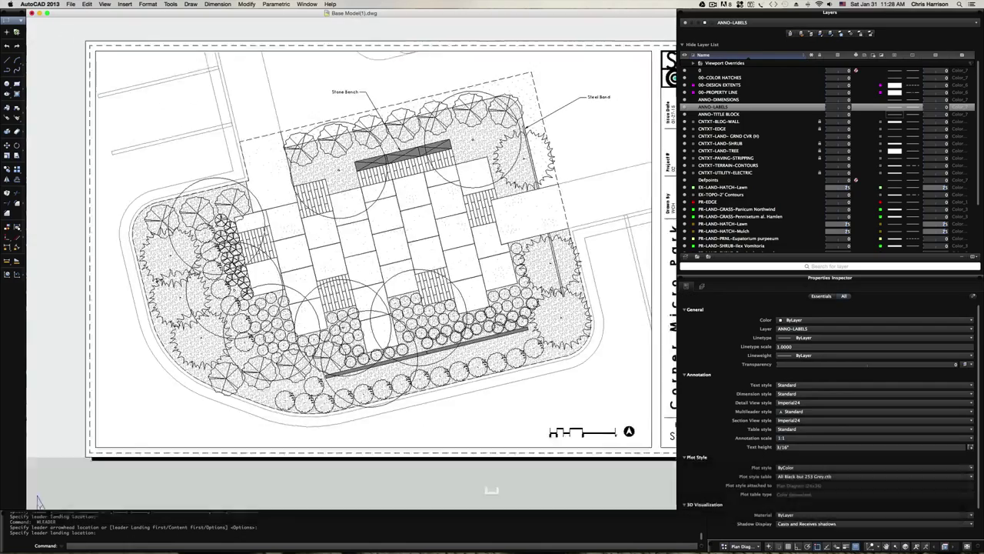
pyautogui.moveTo(373, 215); pyautogui.dragTo(417, 164, button='middle')
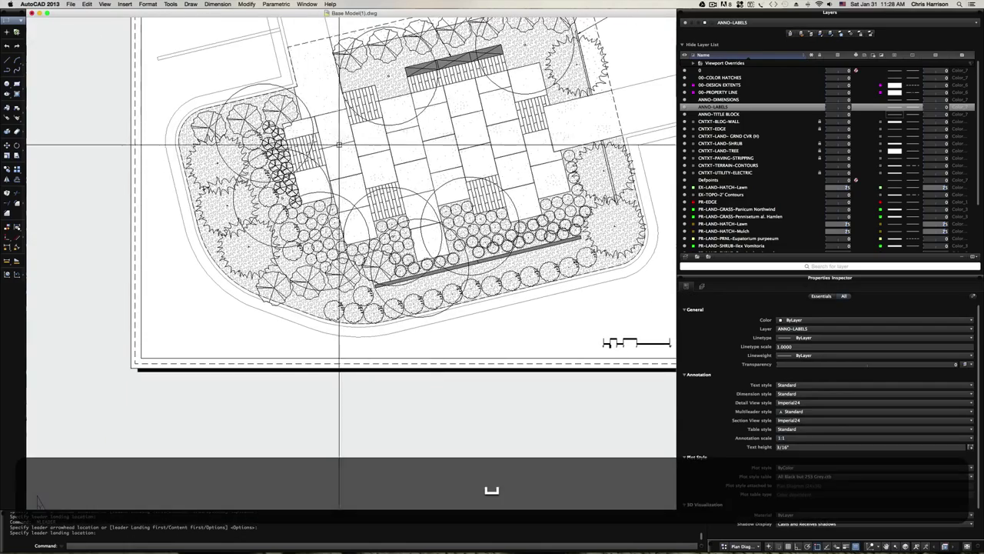
pyautogui.moveTo(308, 165); pyautogui.dragTo(309, 281, button='middle')
pyautogui.scroll(2, 309, 280)
pyautogui.scroll(3, 309, 280)
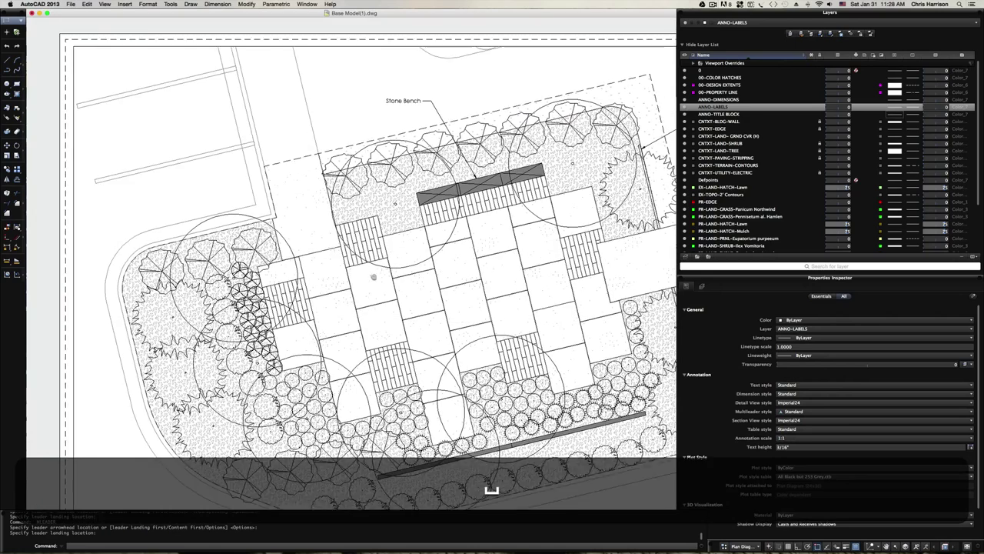
# Add a multileader reading "Stone Pavers" outside the upper-left planting bed, with its arrowhead on the upper-left striped paver area
pyautogui.click(347, 233)
pyautogui.click(309, 191)
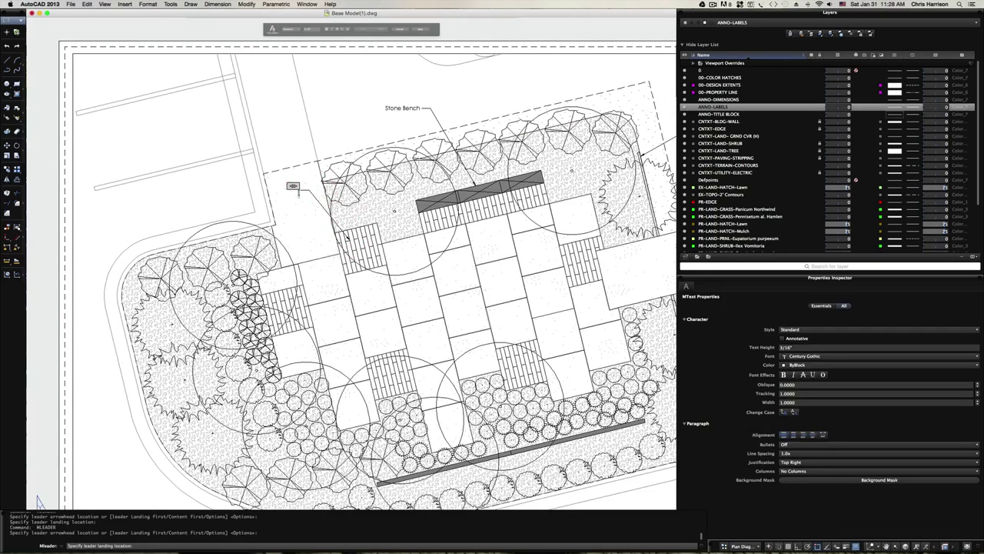
pyautogui.write('Stone Pavers')
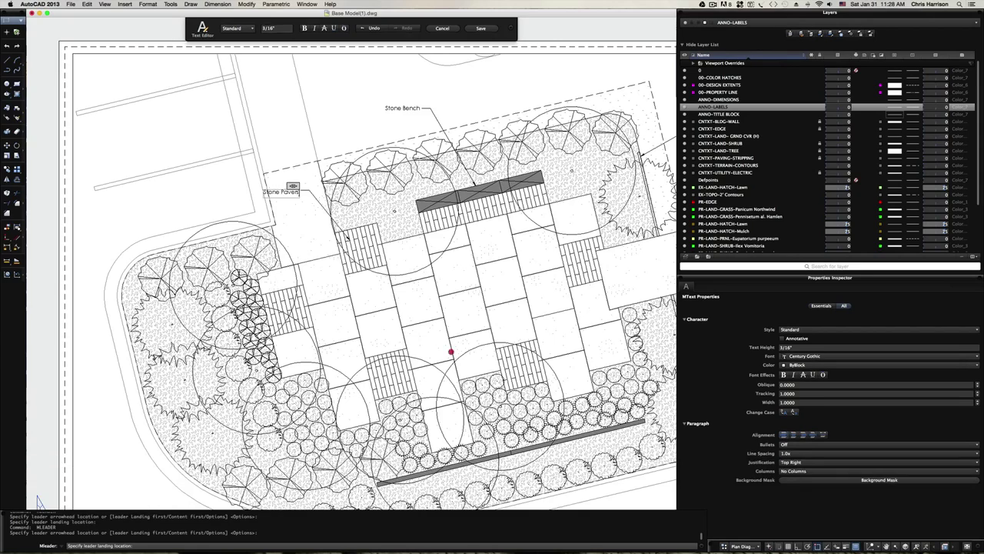
pyautogui.click(451, 346)
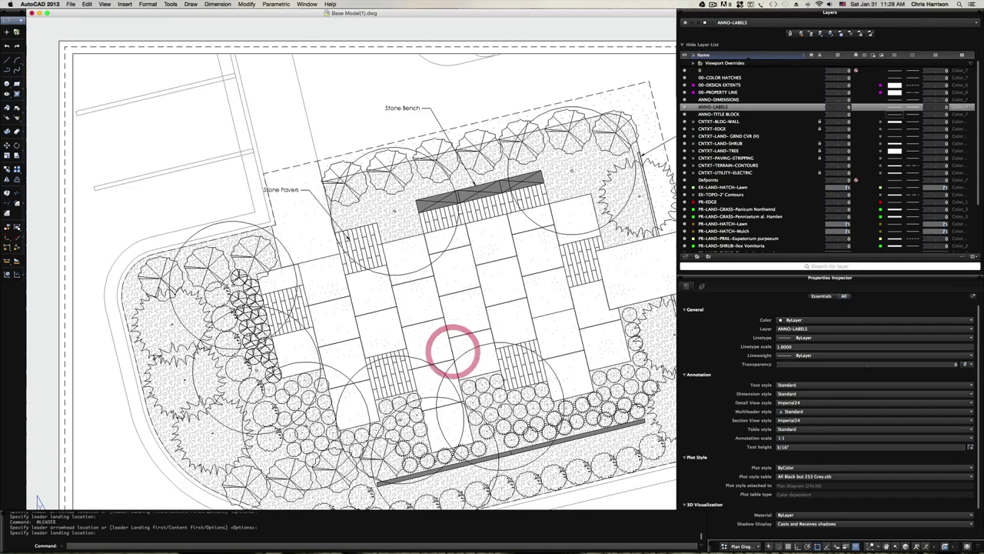
# Add a multileader reading "Concrete Walkway" beside the property line below the Steel Band label, with its arrowhead on the right-hand walkway
pyautogui.press('space')
pyautogui.scroll(-3, 533, 336)
pyautogui.moveTo(533, 336); pyautogui.dragTo(314, 255, button='middle')
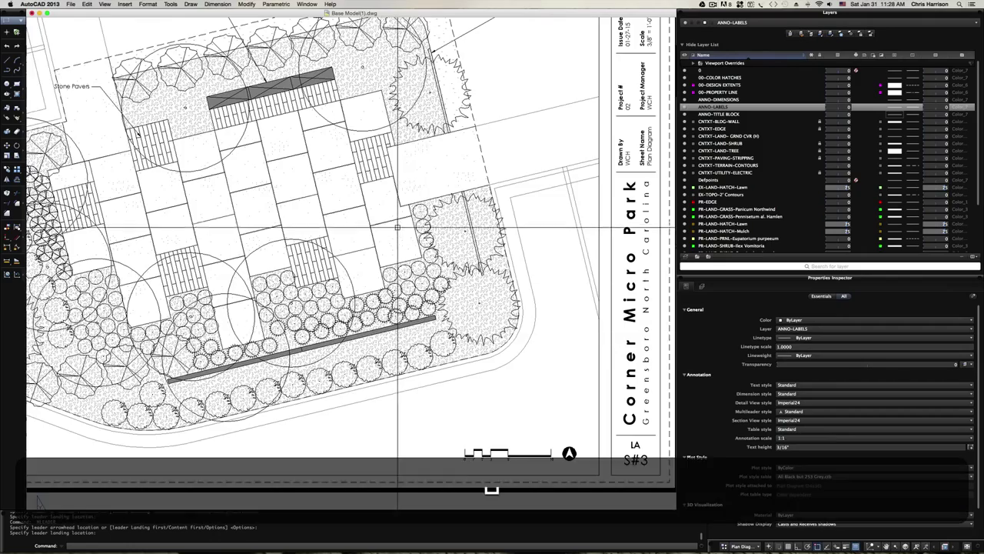
pyautogui.scroll(2, 411, 350)
pyautogui.scroll(1, 411, 350)
pyautogui.moveTo(411, 350); pyautogui.dragTo(349, 415, button='middle')
pyautogui.press('space')
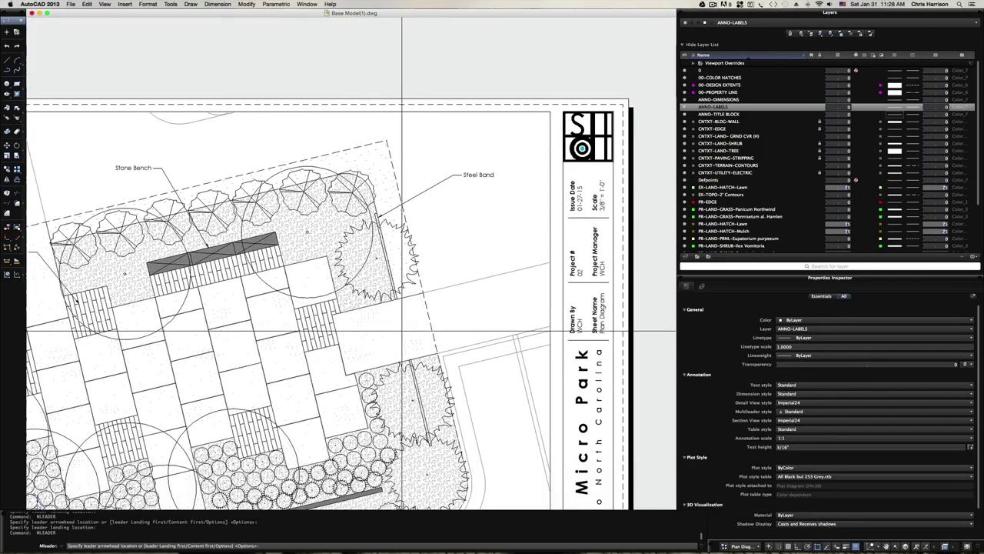
pyautogui.scroll(-1, 395, 335)
pyautogui.click(392, 336)
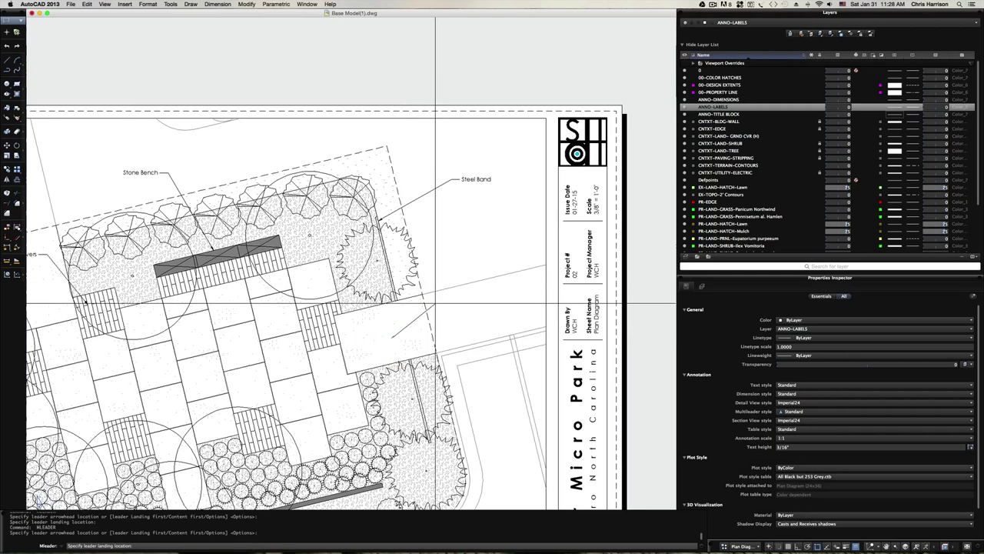
pyautogui.click(436, 304)
pyautogui.write('Concrete Walkway')
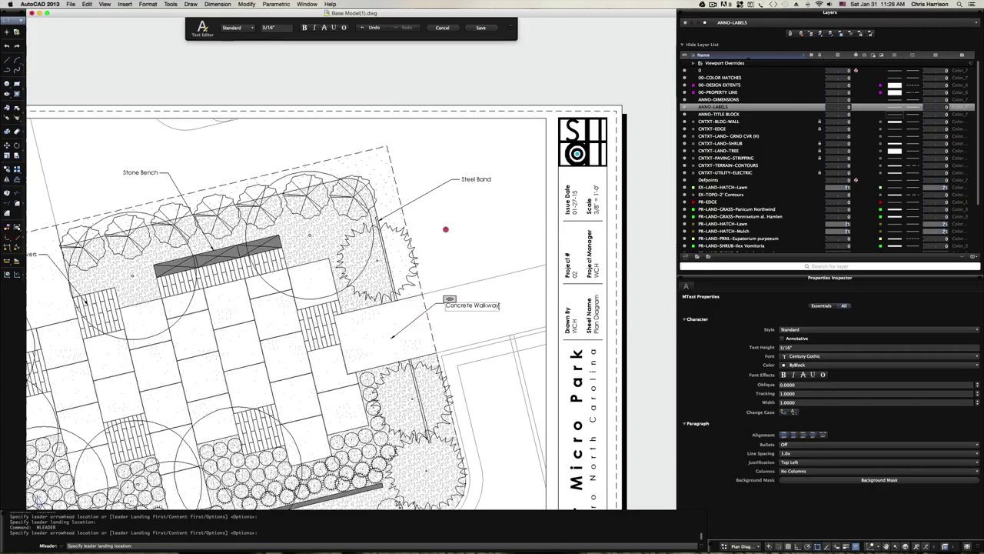
pyautogui.click(450, 226)
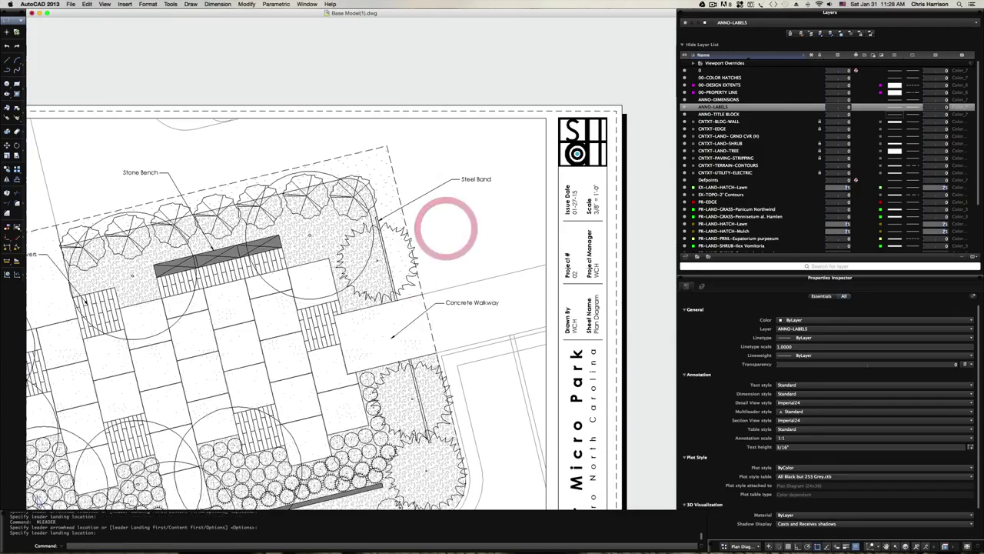
pyautogui.scroll(-5, 282, 270)
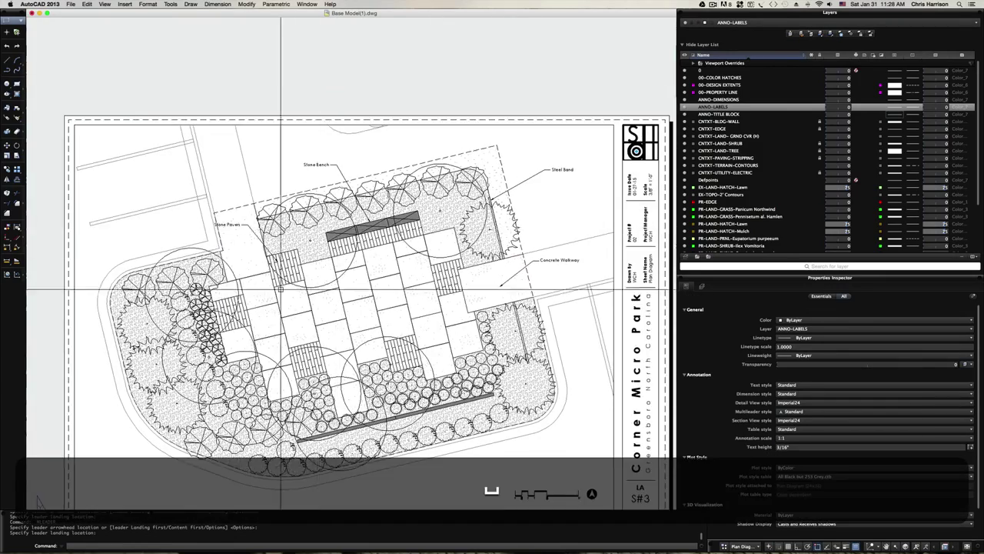
pyautogui.scroll(6, 231, 189)
pyautogui.click(241, 192)
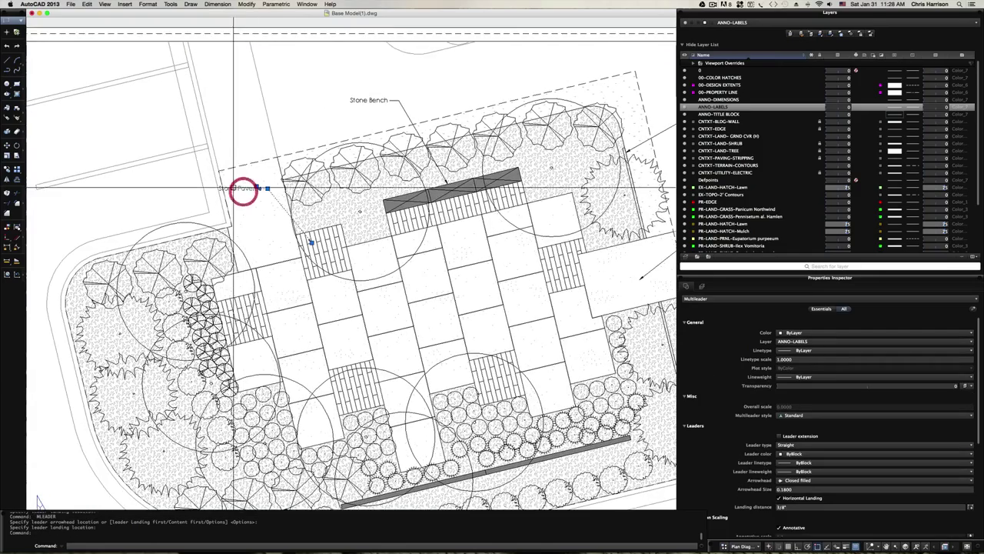
pyautogui.click(328, 196)
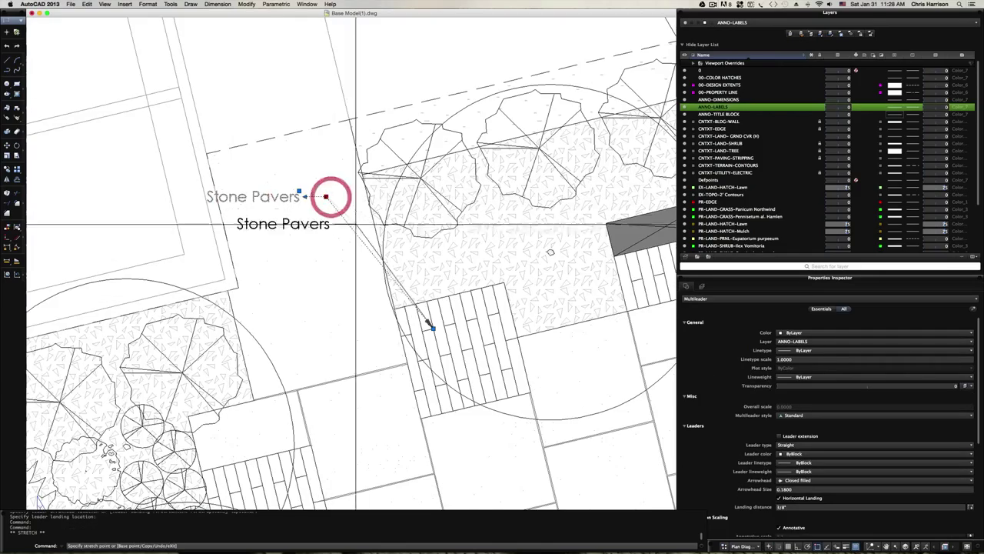
pyautogui.scroll(-3, 351, 193)
pyautogui.press('Escape')
pyautogui.scroll(-5, 340, 165)
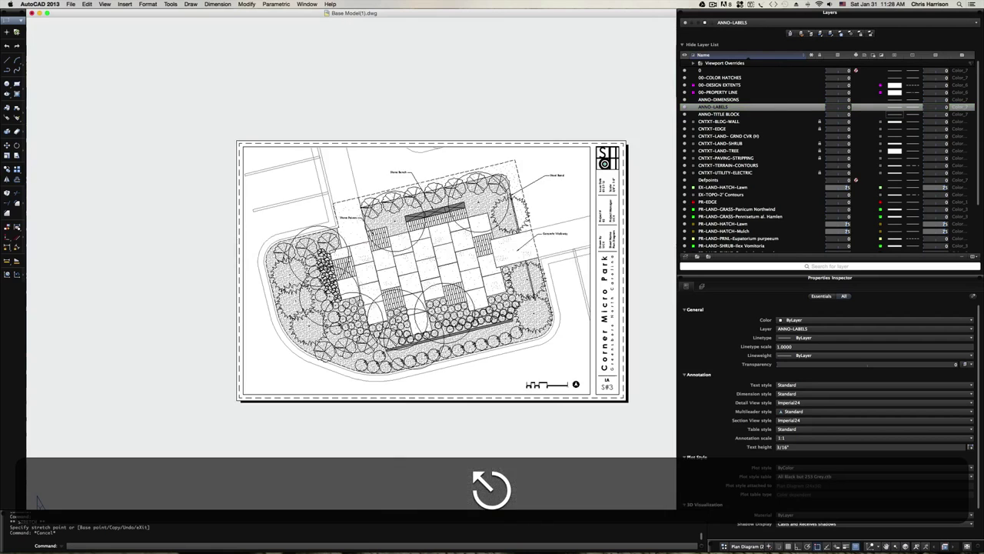
# Isolate the ANNO-LABELS layer with LAYISO by picking the Steel Band leader
pyautogui.press('space')
pyautogui.hscroll(3, 659, 268)
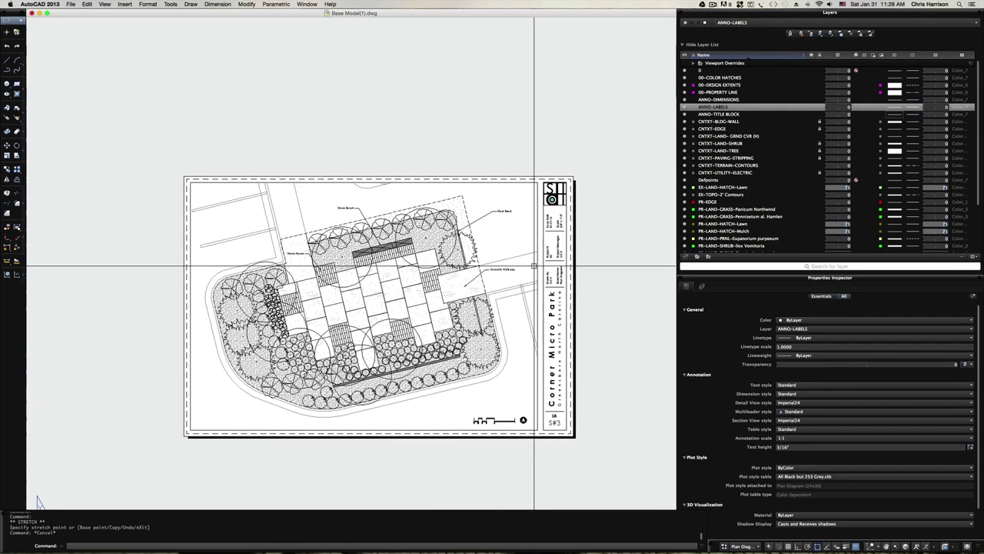
pyautogui.scroll(3, 492, 253)
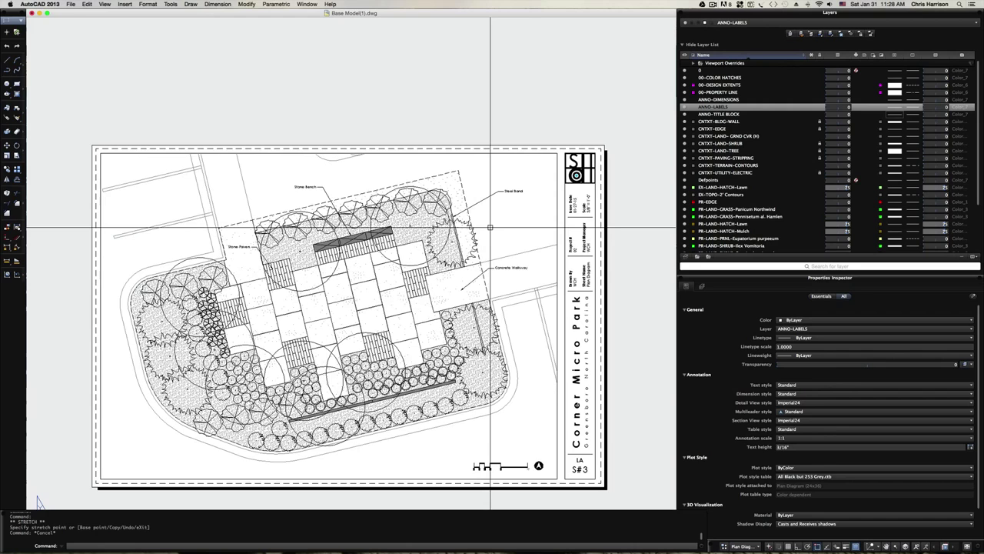
pyautogui.write('lay')
pyautogui.press('BackSpace')
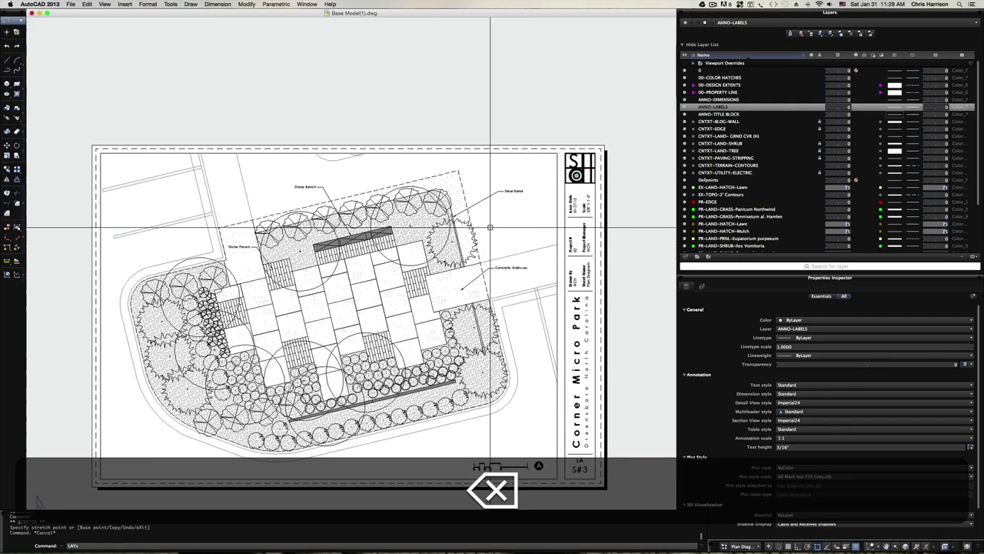
pyautogui.write('iso')
pyautogui.press('Return')
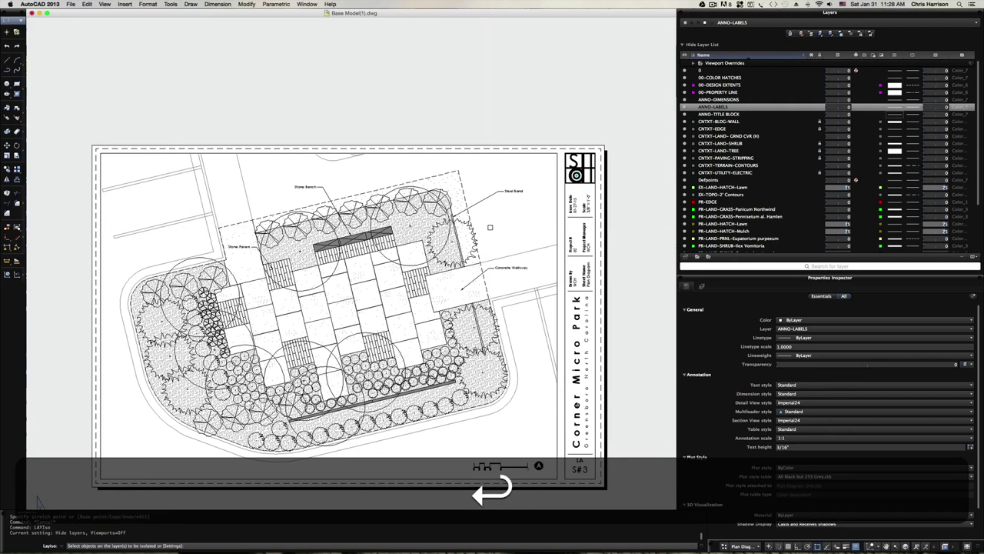
pyautogui.click(487, 198)
pyautogui.press('Return')
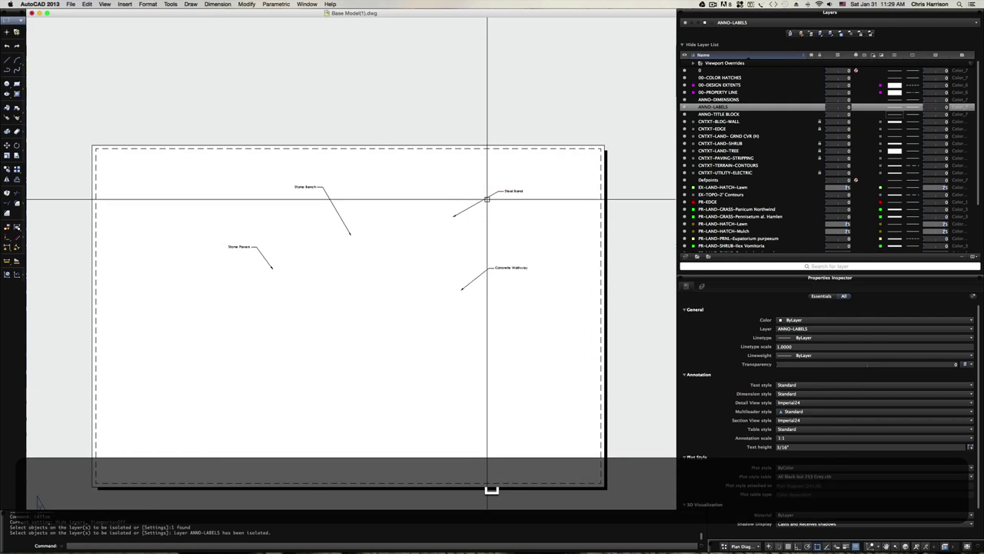
# Start printing the layout to a PDF file and browse to the project's Photoshop folder as the save location
pyautogui.press('super+p')
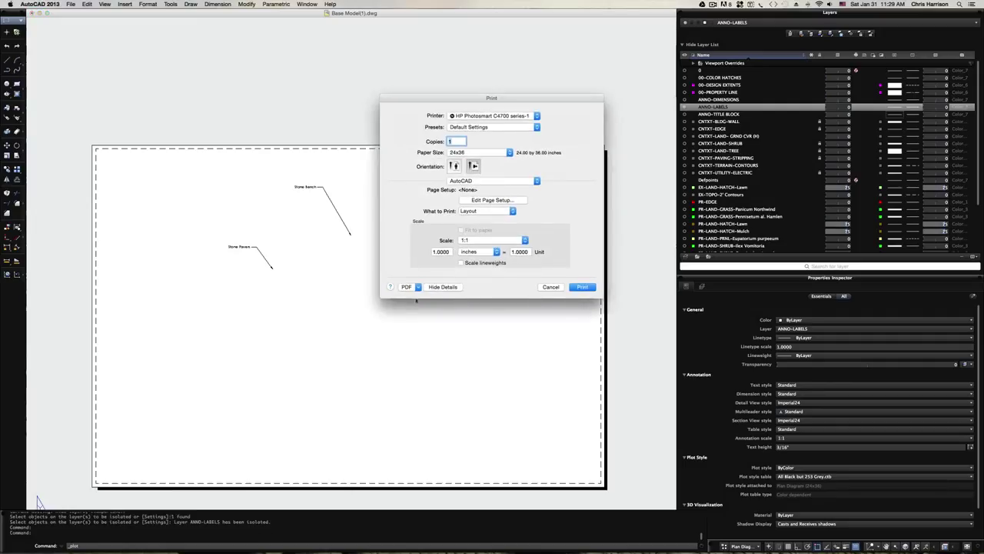
pyautogui.click(419, 286)
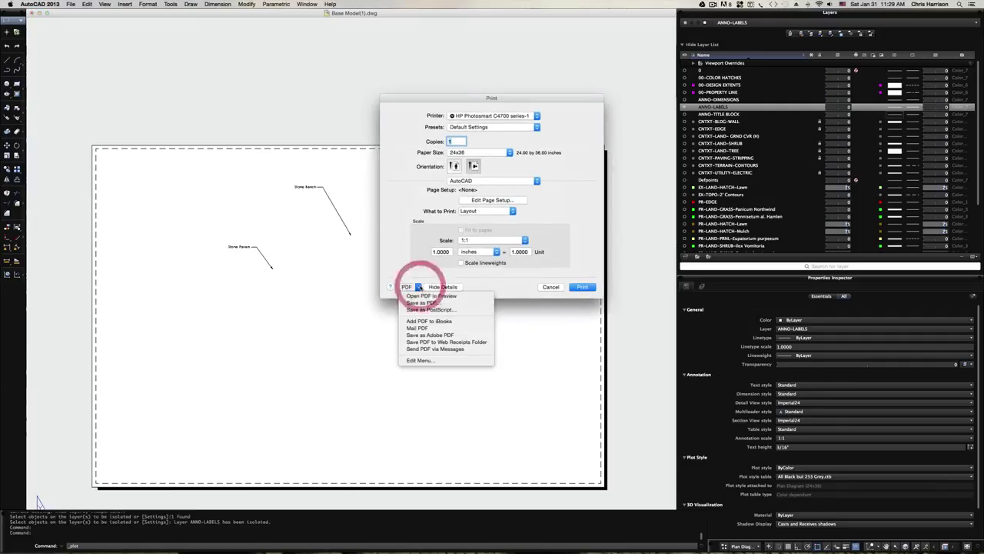
pyautogui.click(441, 297)
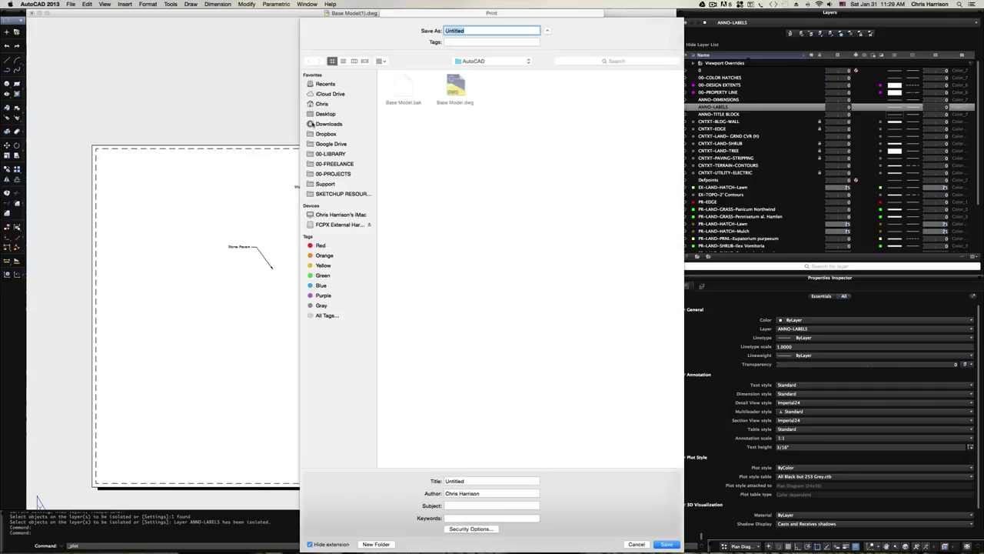
pyautogui.click(327, 113)
pyautogui.doubleClick(400, 82)
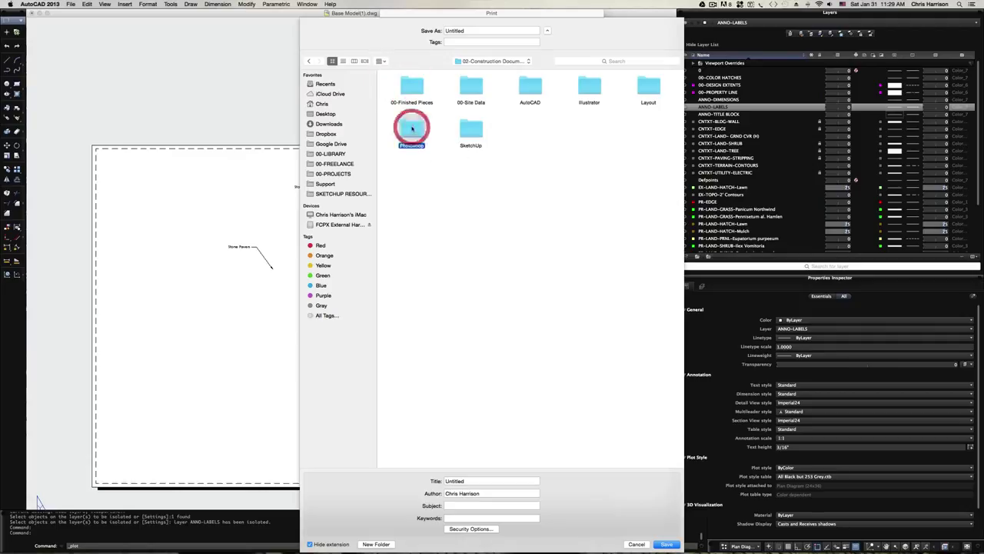
pyautogui.doubleClick(411, 127)
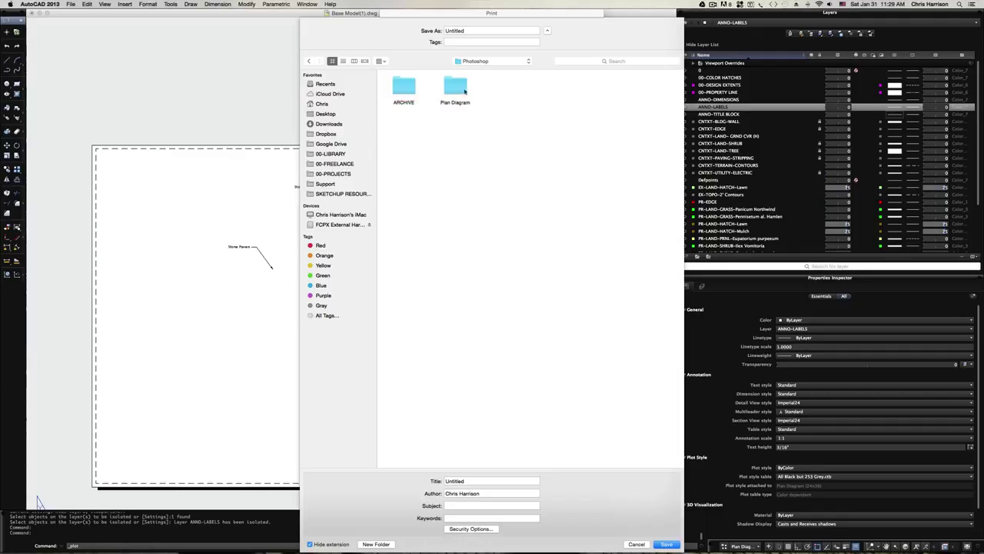
# Create a folder named "Plan View Diagram Illusration" in the Photoshop folder and a "PDF Base Layers" folder inside it
pyautogui.click(376, 544)
pyautogui.write('P')
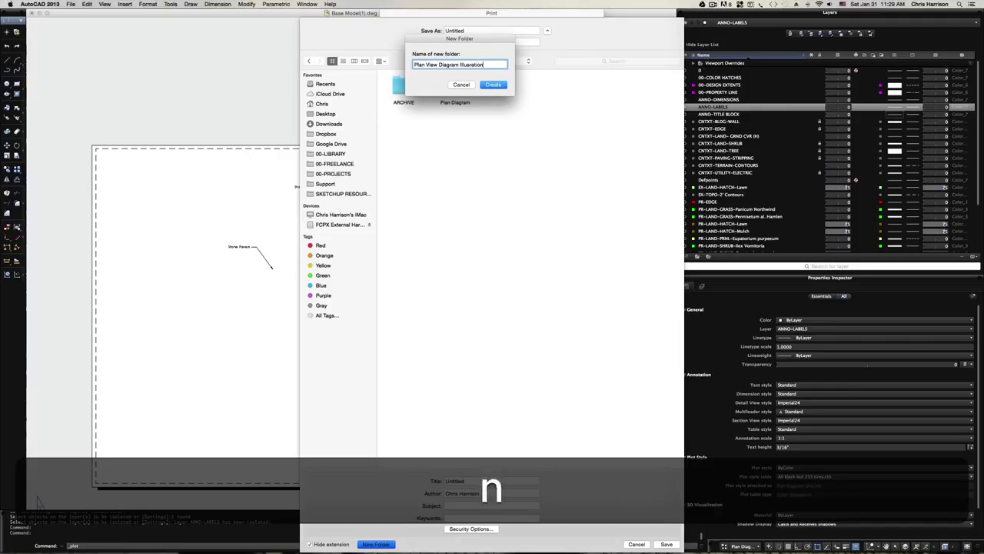
pyautogui.write('lan View Diagram Illustration')
pyautogui.press('Return')
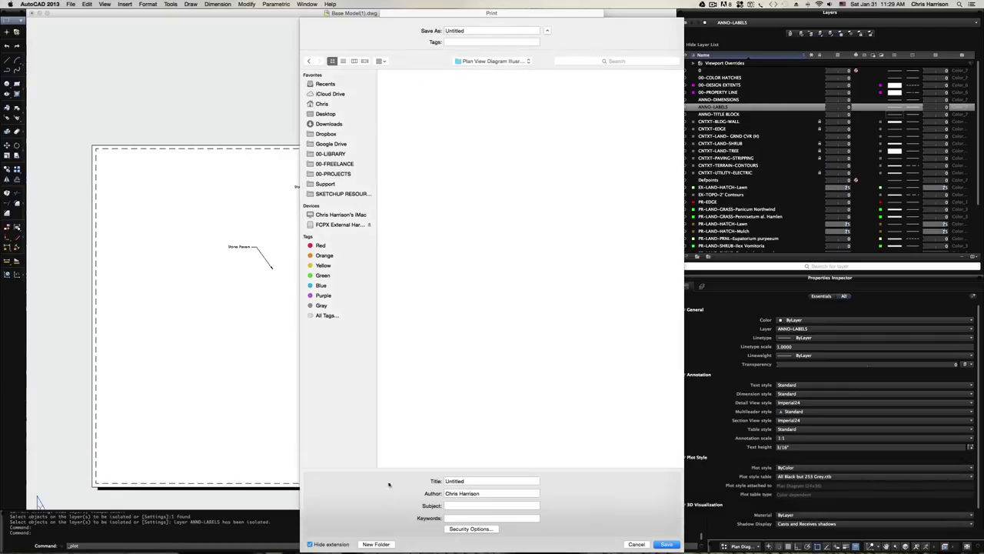
pyautogui.click(375, 544)
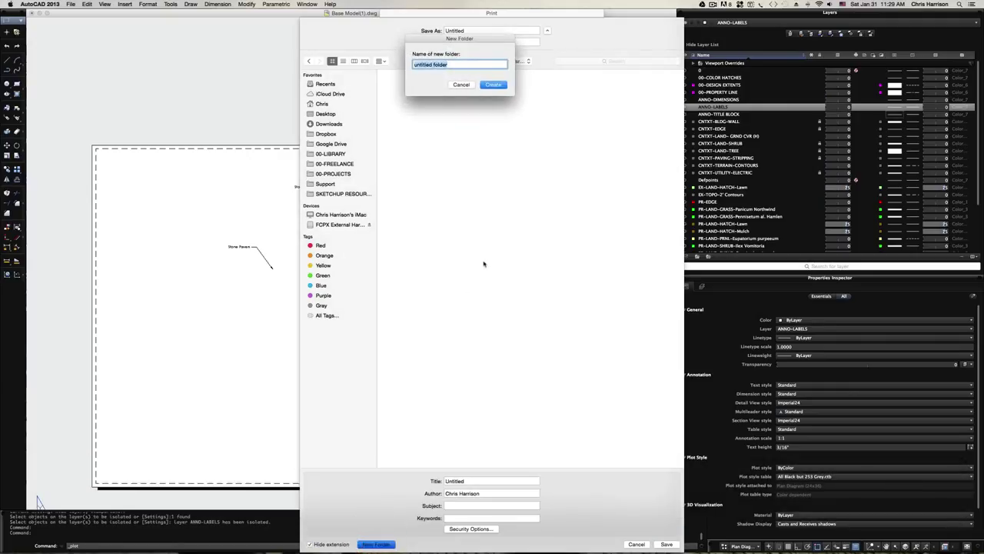
pyautogui.write('PDF')
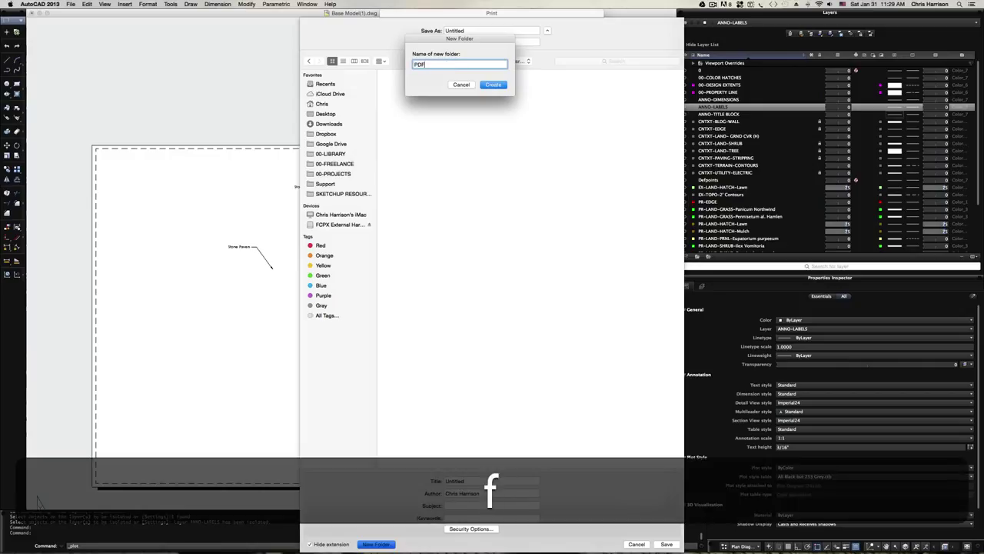
pyautogui.write(' Base Layers')
pyautogui.press('Return')
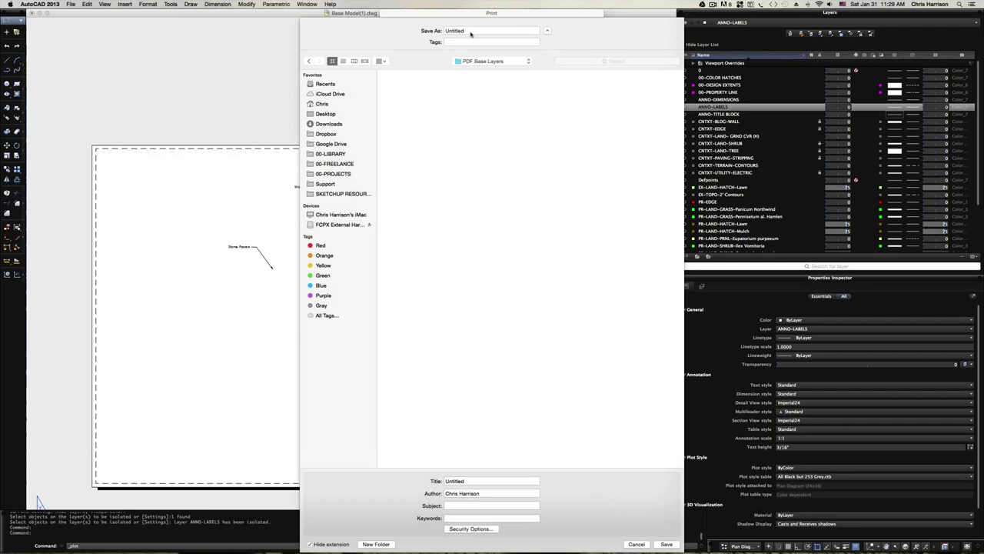
# Save the PDF as "Label" in the PDF Base Layers folder
pyautogui.click(439, 31)
pyautogui.write('Lab')
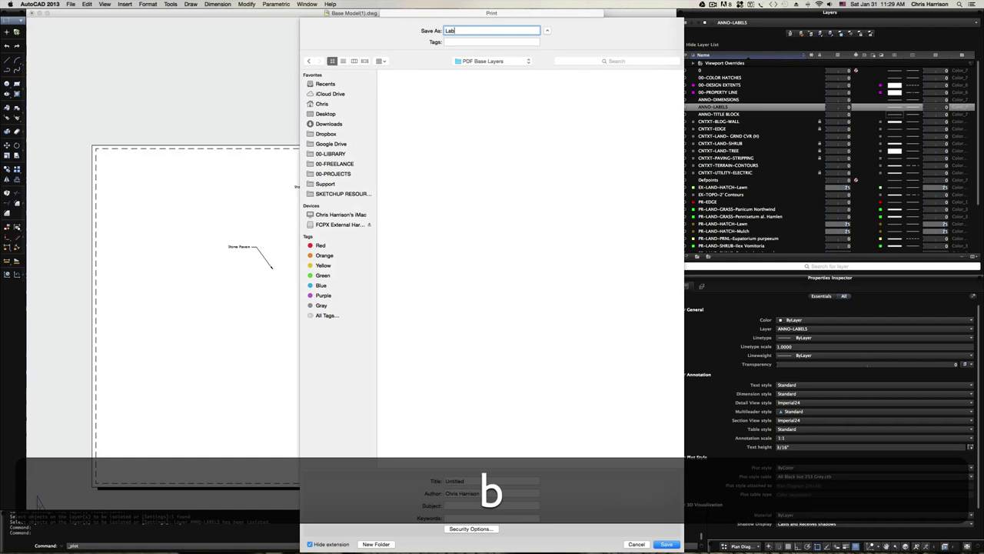
pyautogui.write('el')
pyautogui.press('Return')
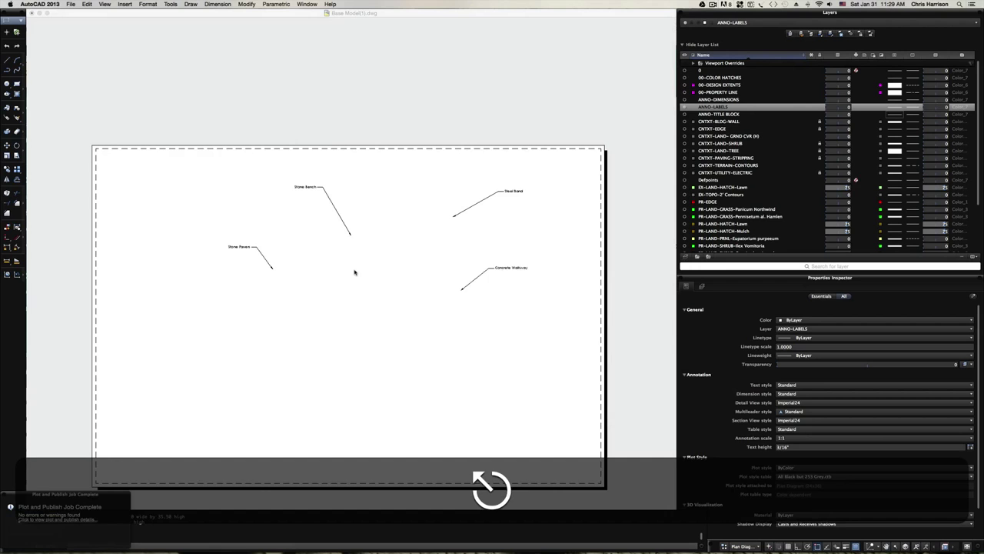
# Turn all layers back on with LAYON and turn off the current ANNO-LABELS layer
pyautogui.click(354, 257)
pyautogui.write('a')
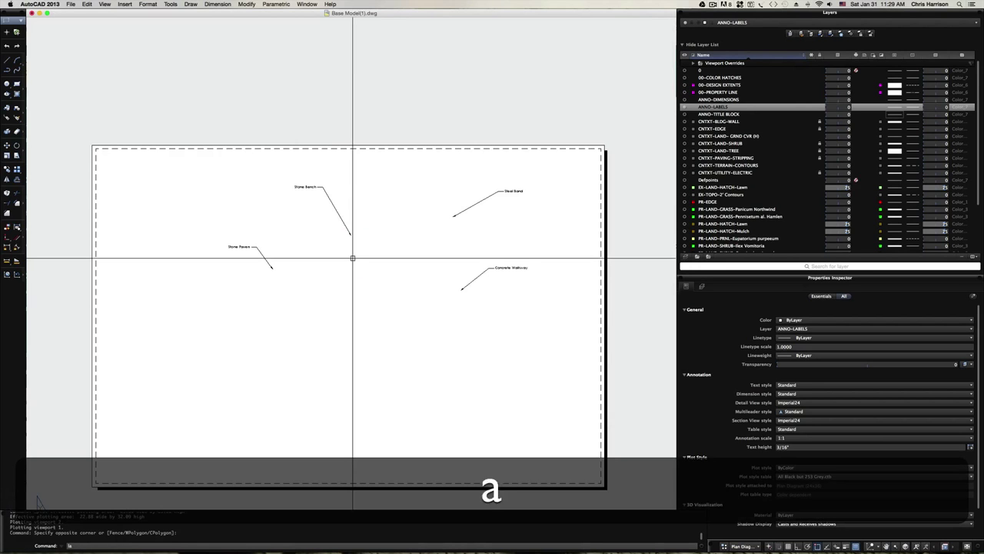
pyautogui.press('Return')
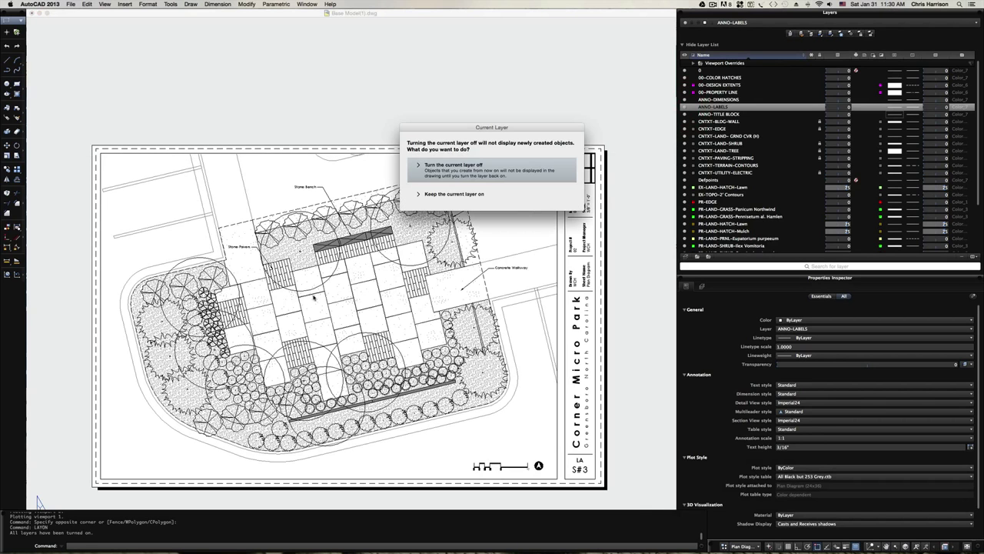
pyautogui.click(476, 171)
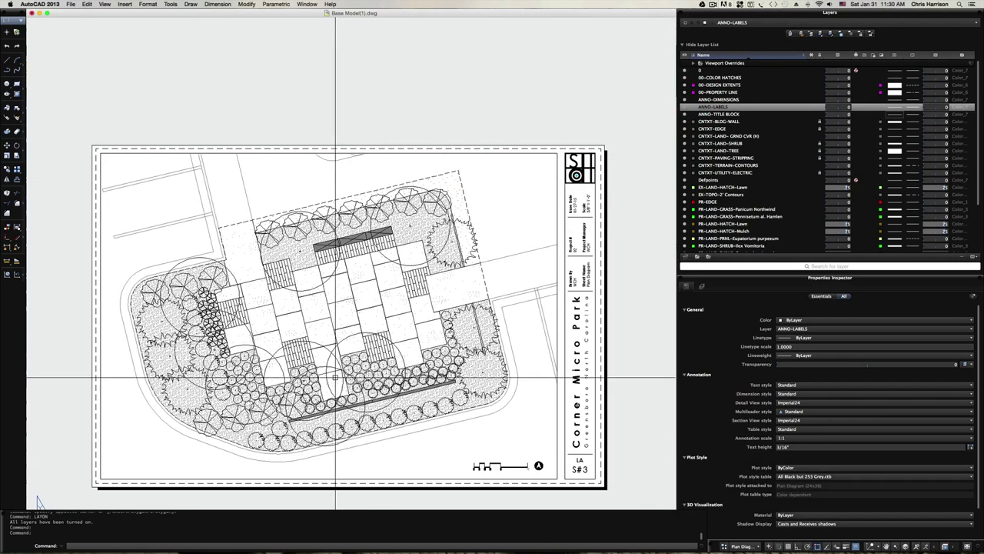
# Turn off the proposed planting layers from PR-LAND-GRASS-Panicum Northwind through PR-LAND-TREE-Zelkova Serrate
pyautogui.scroll(-3, 371, 325)
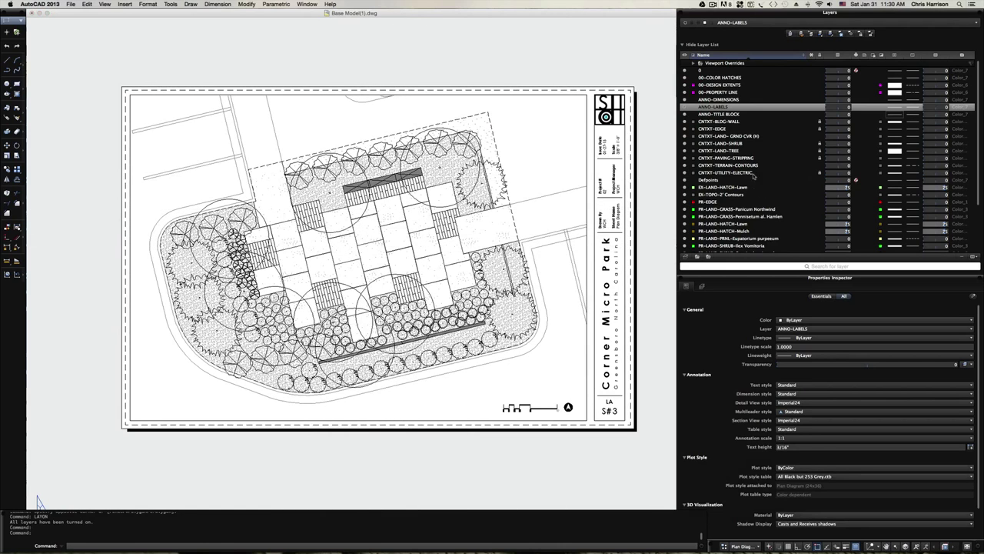
pyautogui.scroll(-4, 753, 157)
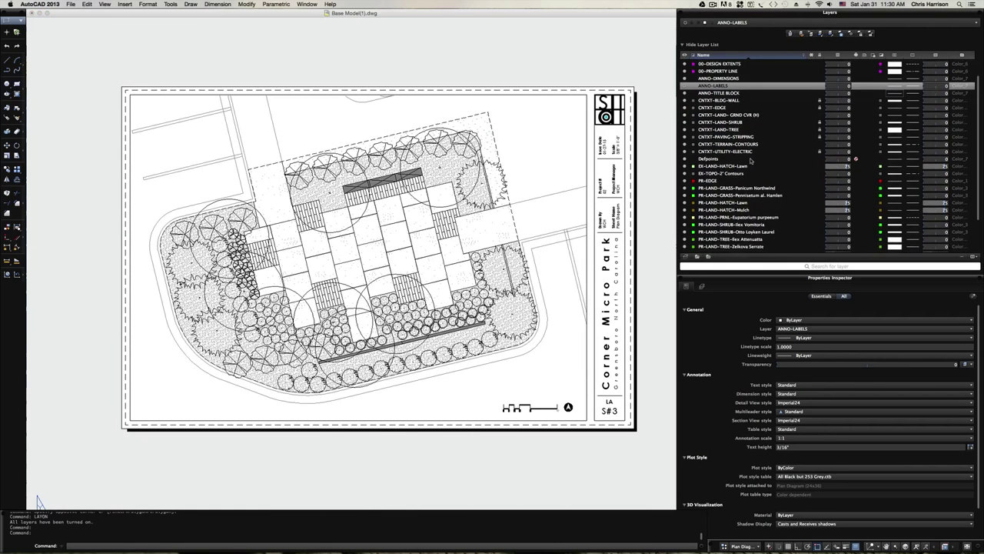
pyautogui.click(740, 183)
pyautogui.scroll(-3, 763, 200)
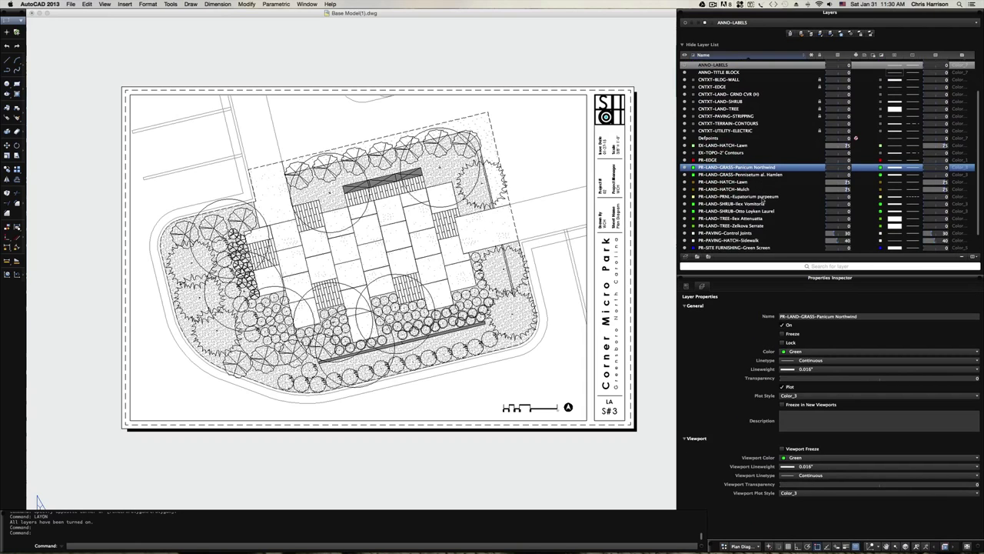
pyautogui.scroll(-2, 763, 200)
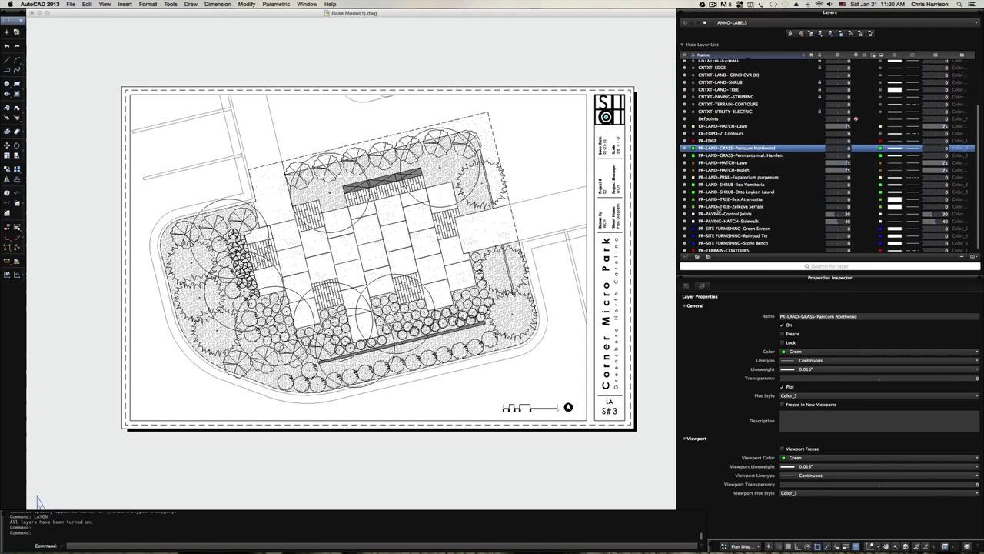
pyautogui.keyDown('shift'); pyautogui.click(715, 206); pyautogui.keyUp('shift')
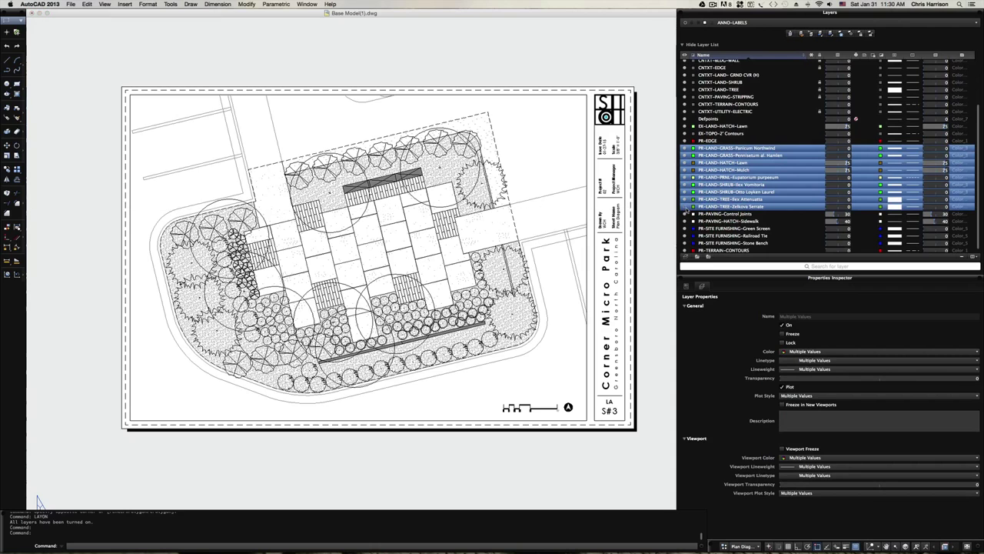
pyautogui.click(685, 206)
# Turn off the CNTXT-EDGE and CNTXT-PAVING-STRIPPING context layers
pyautogui.click(720, 215)
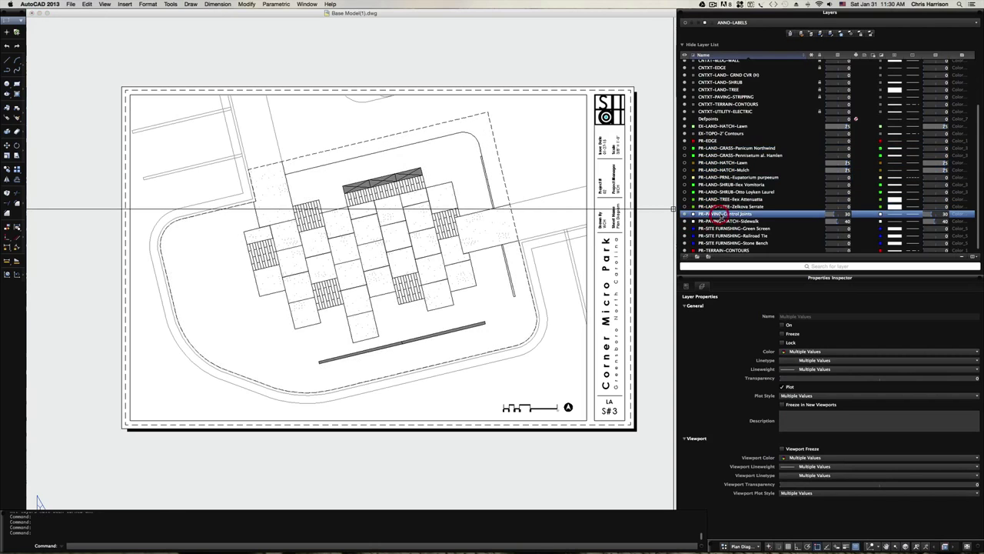
pyautogui.scroll(-1, 727, 224)
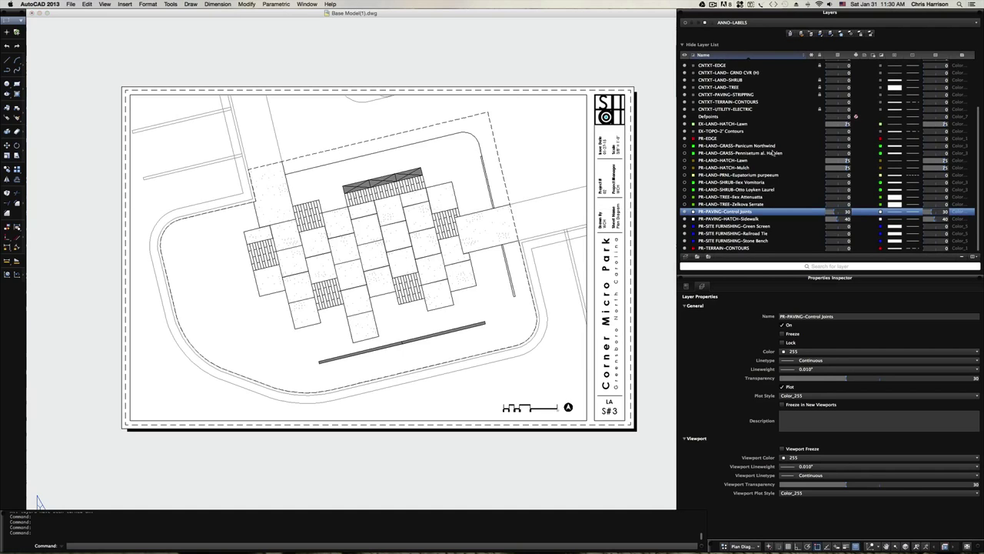
pyautogui.scroll(2, 773, 153)
pyautogui.scroll(1, 746, 146)
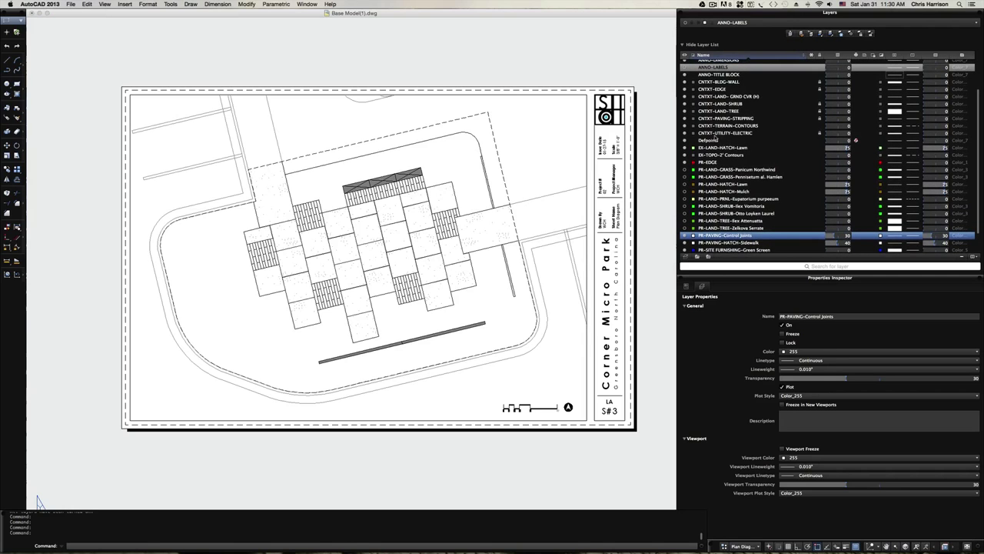
pyautogui.click(692, 90)
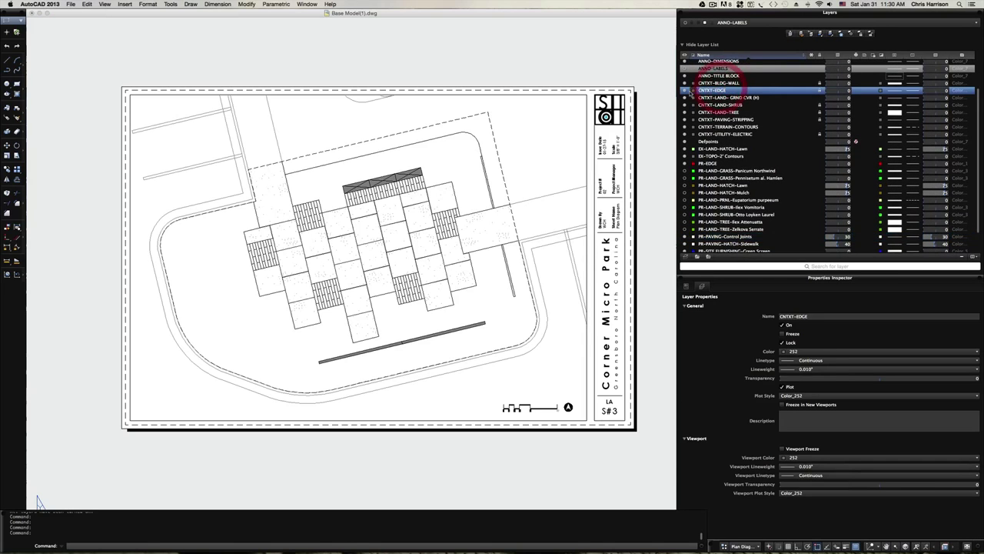
pyautogui.click(686, 90)
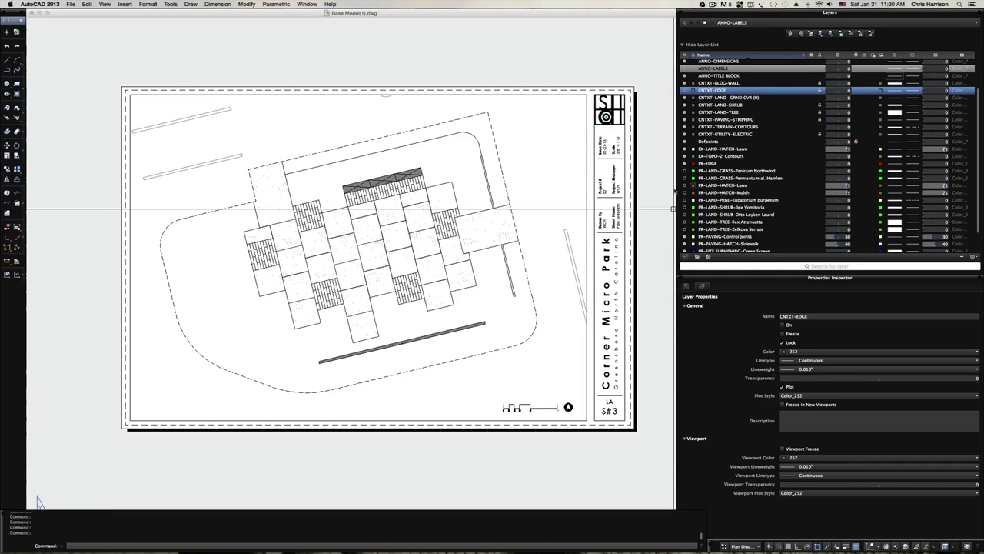
pyautogui.click(697, 121)
pyautogui.scroll(-5, 477, 206)
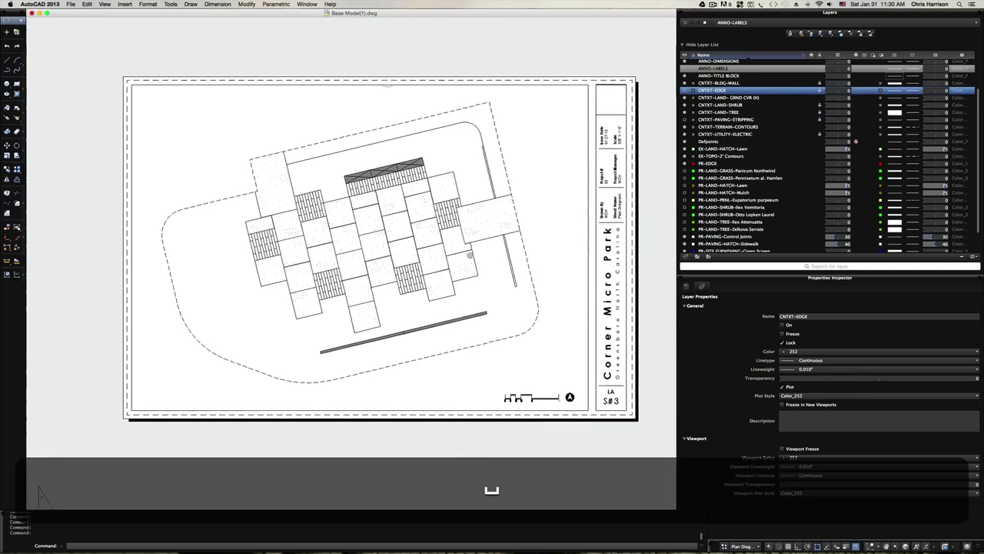
pyautogui.scroll(5, 492, 489)
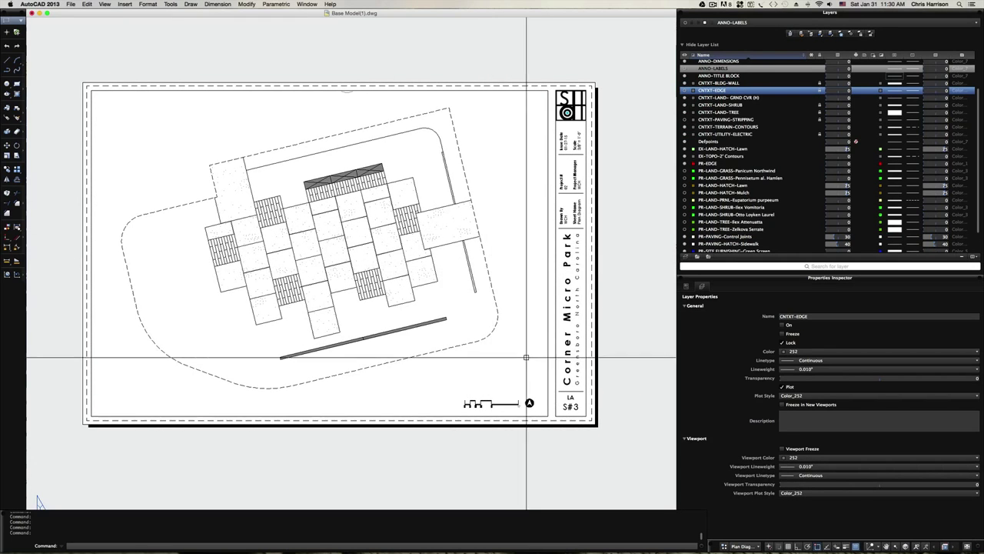
pyautogui.click(547, 331)
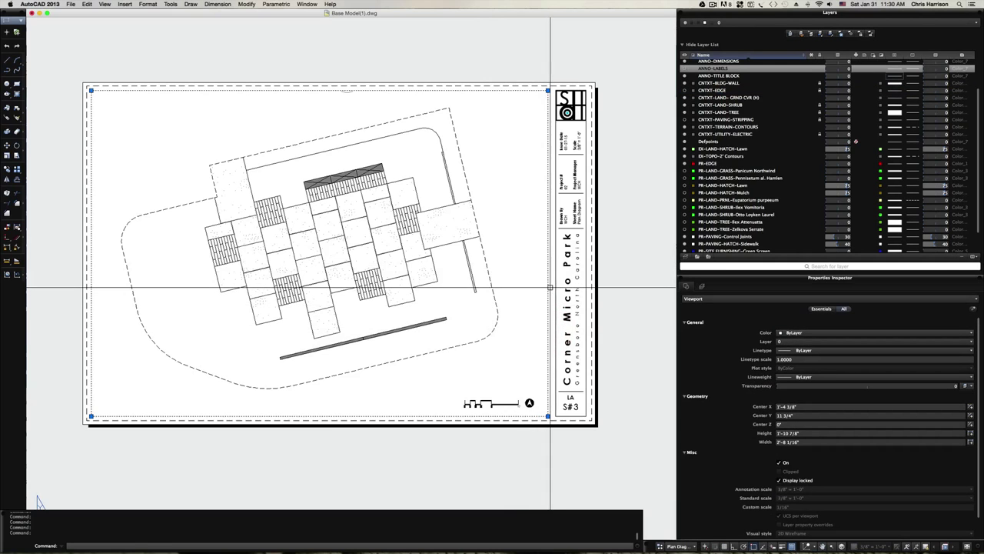
pyautogui.rightClick(549, 286)
pyautogui.moveTo(594, 326)
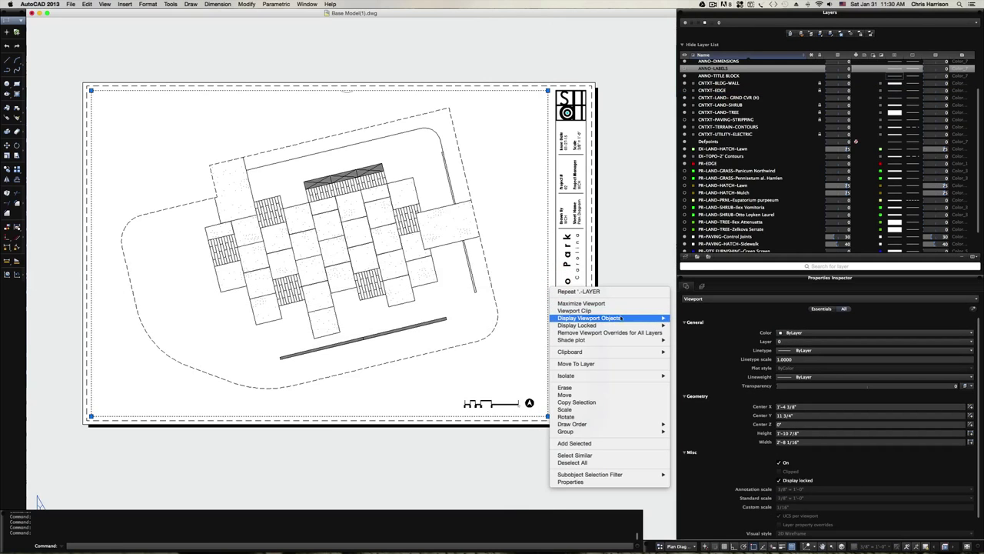
pyautogui.press('Escape')
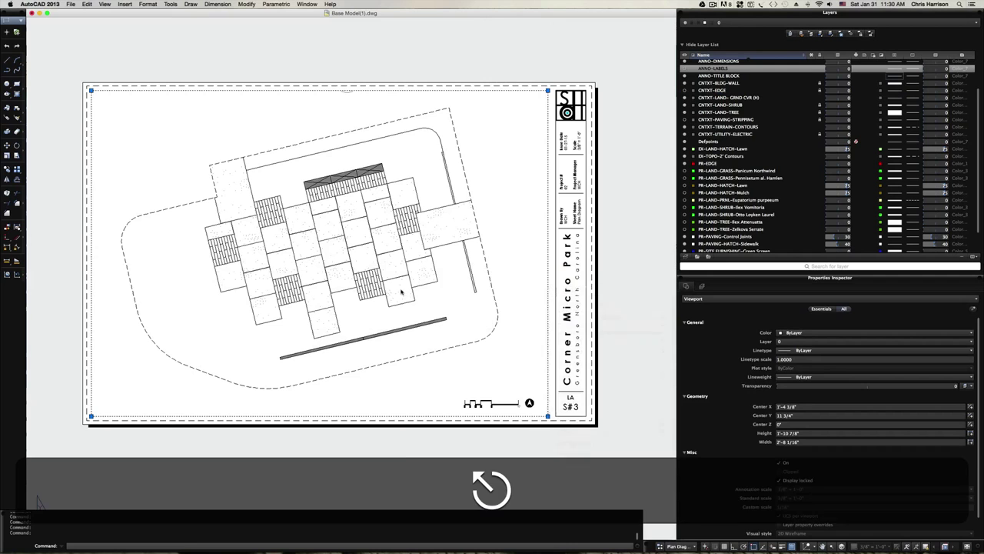
pyautogui.press('space')
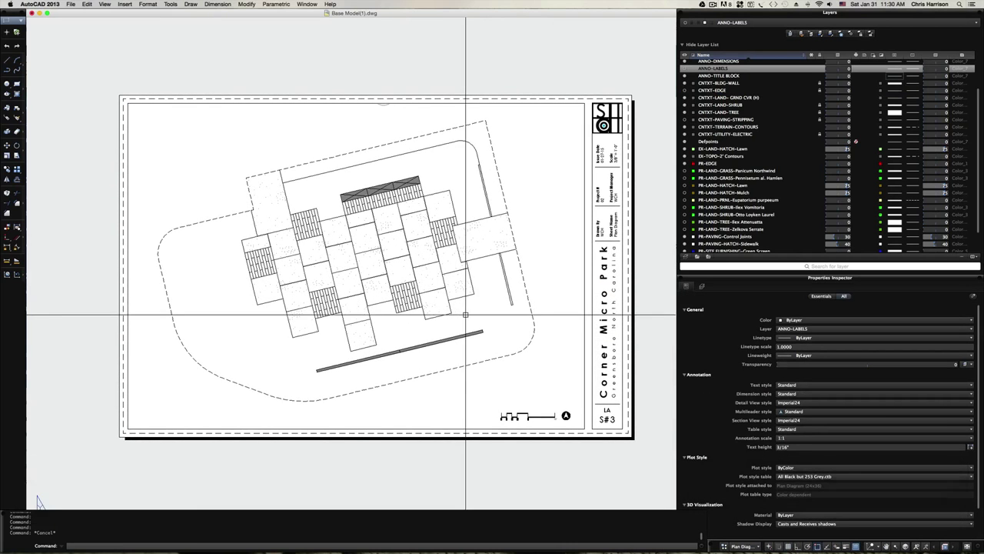
# Activate the layout viewport and set the linetype of the dashed design extents polyline to Continuous
pyautogui.doubleClick(471, 313)
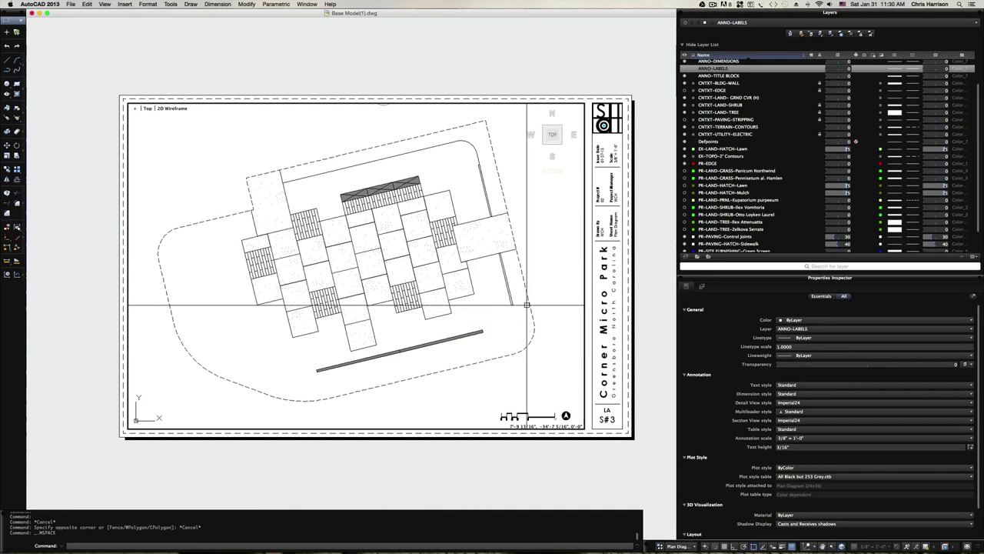
pyautogui.click(529, 303)
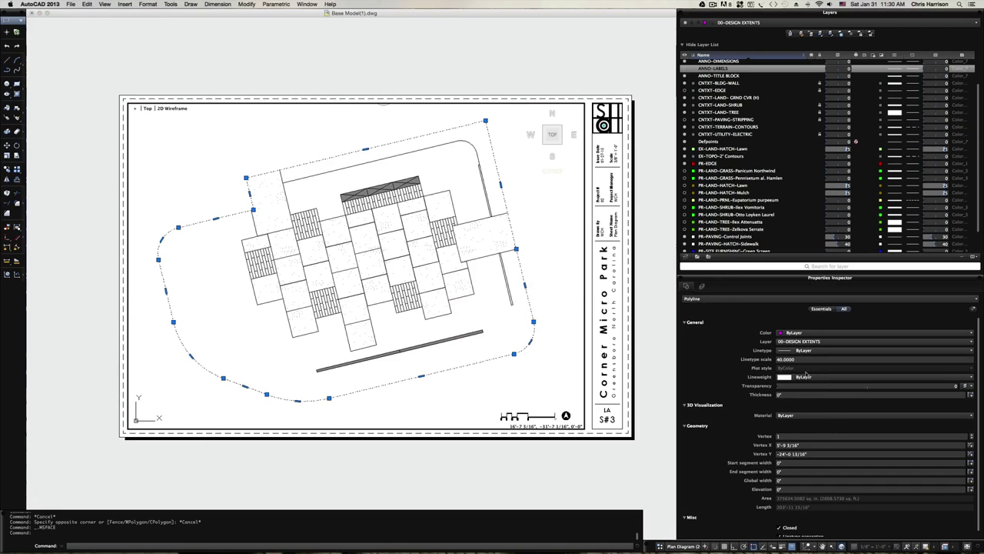
pyautogui.click(809, 352)
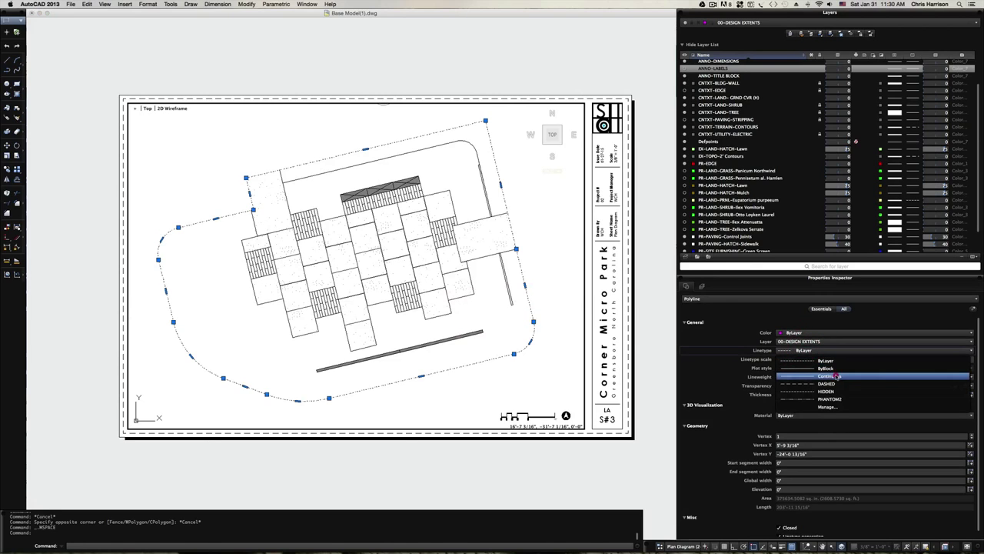
pyautogui.click(836, 375)
pyautogui.press('Escape')
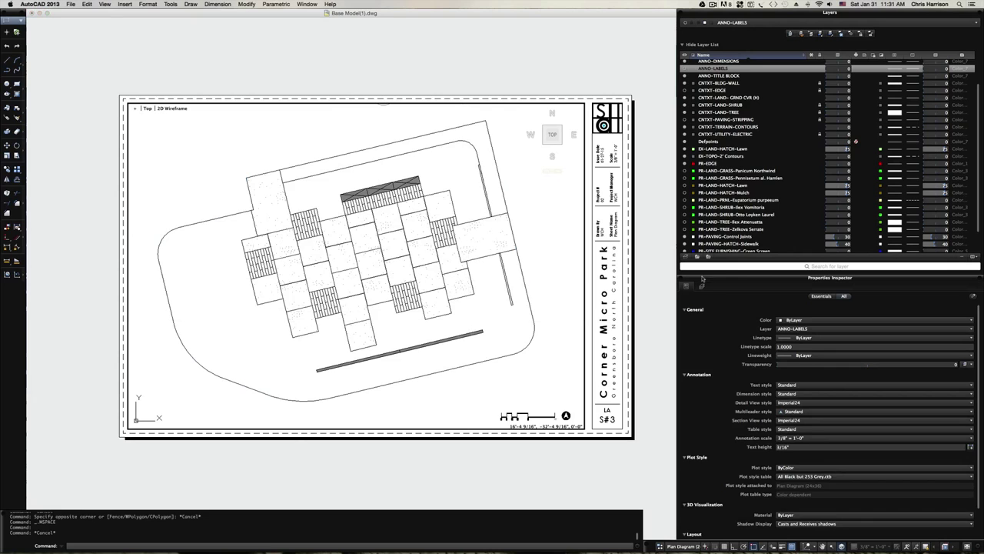
# Turn off the PR-PAVING-HATCH-Sidewalk and PR-PAVING-Control Joints layers
pyautogui.scroll(-3, 719, 182)
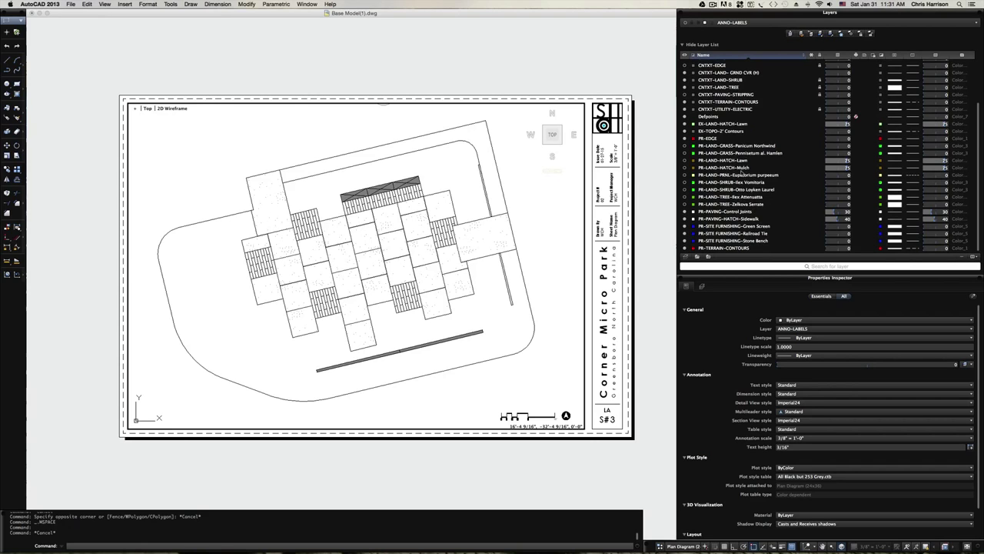
pyautogui.click(719, 220)
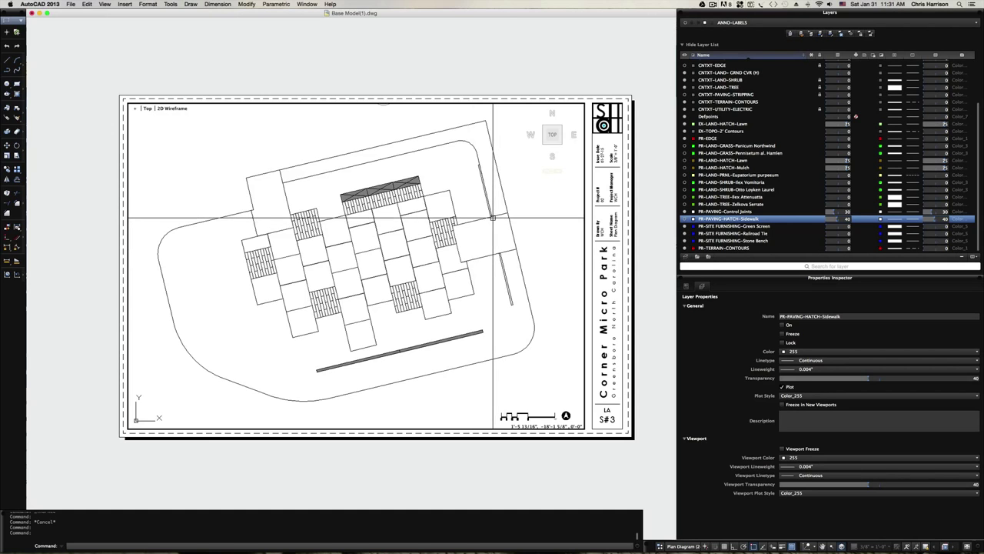
pyautogui.press('super+p')
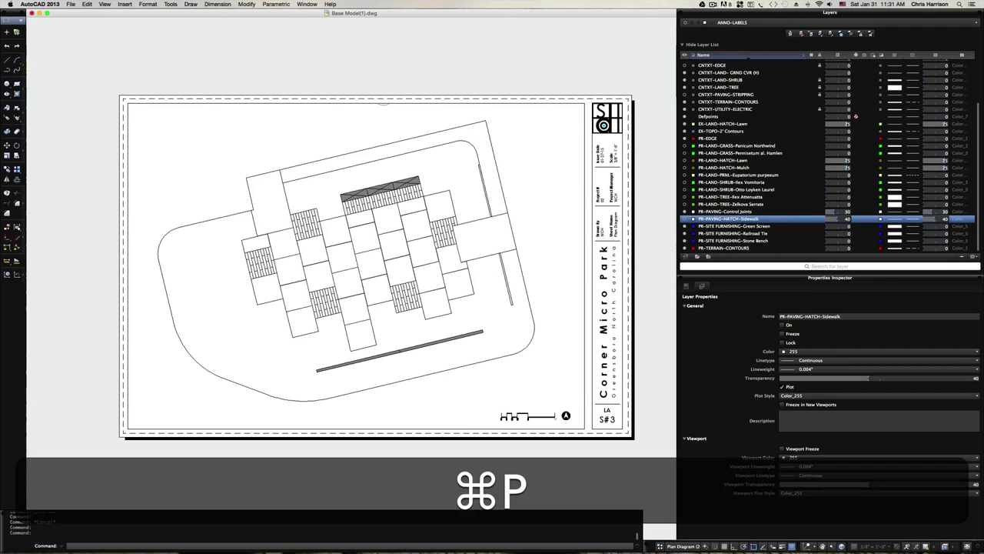
pyautogui.click(551, 288)
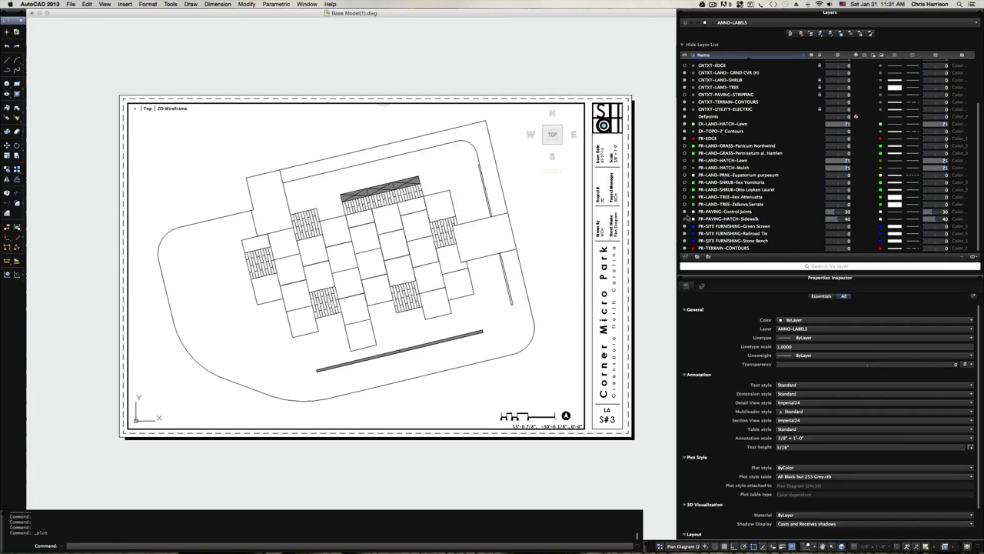
pyautogui.click(685, 211)
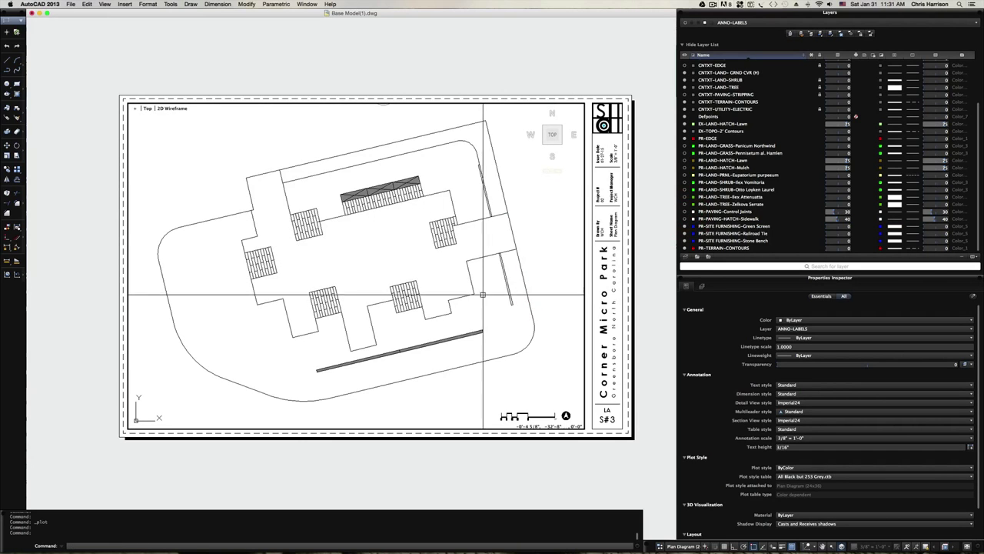
# Print the layout to a PDF named "Edges and Site Furnishing" in the PDF Base Layers folder
pyautogui.scroll(2, 477, 296)
pyautogui.press('super+p')
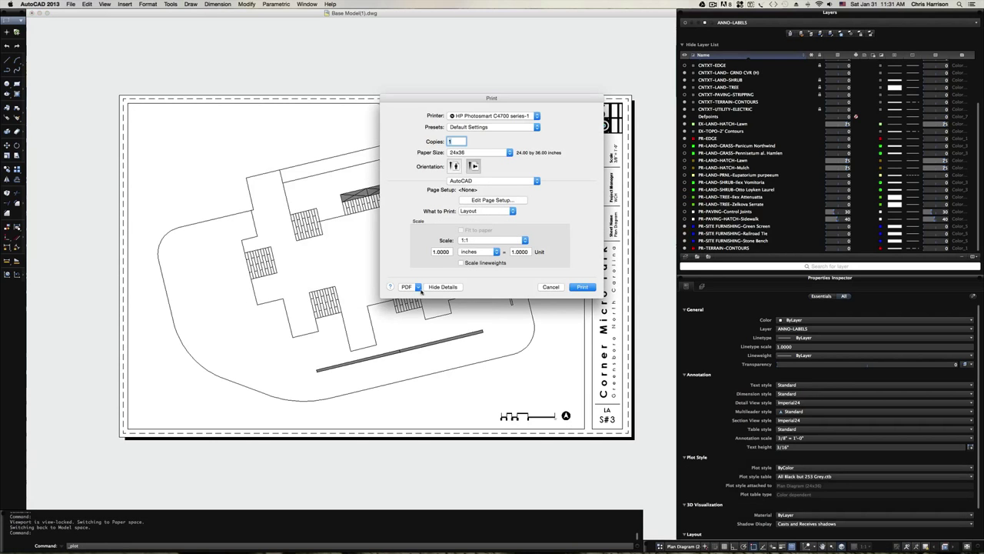
pyautogui.click(419, 287)
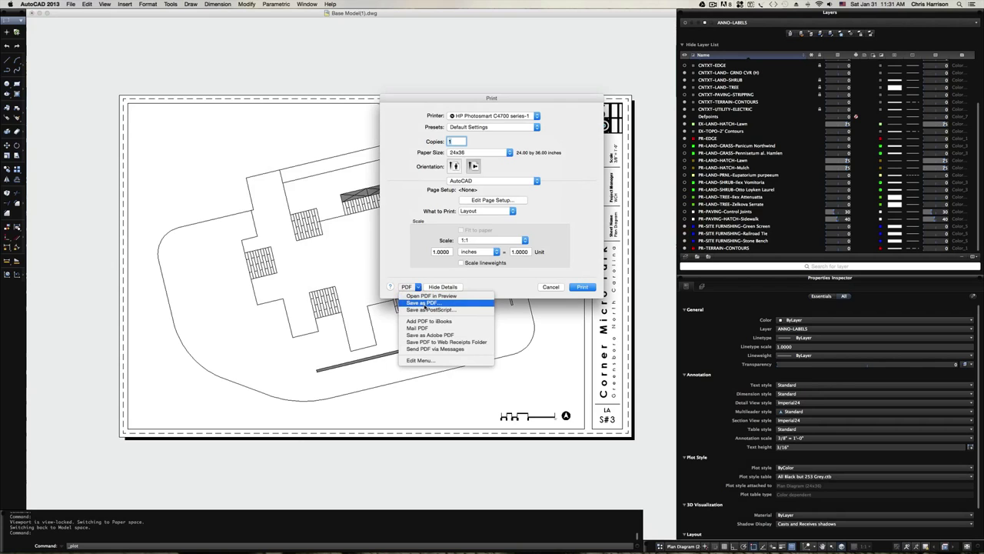
pyautogui.click(425, 304)
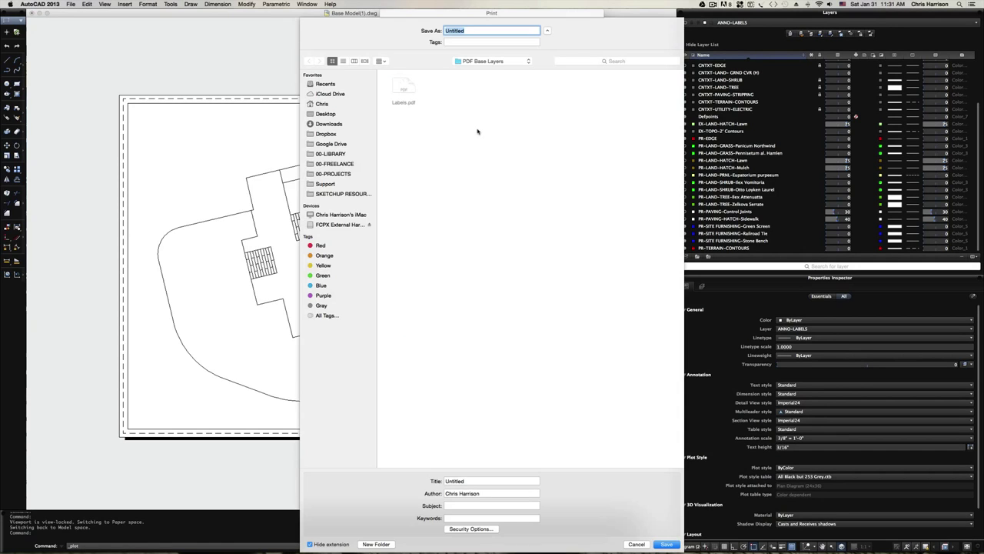
pyautogui.write('Edg')
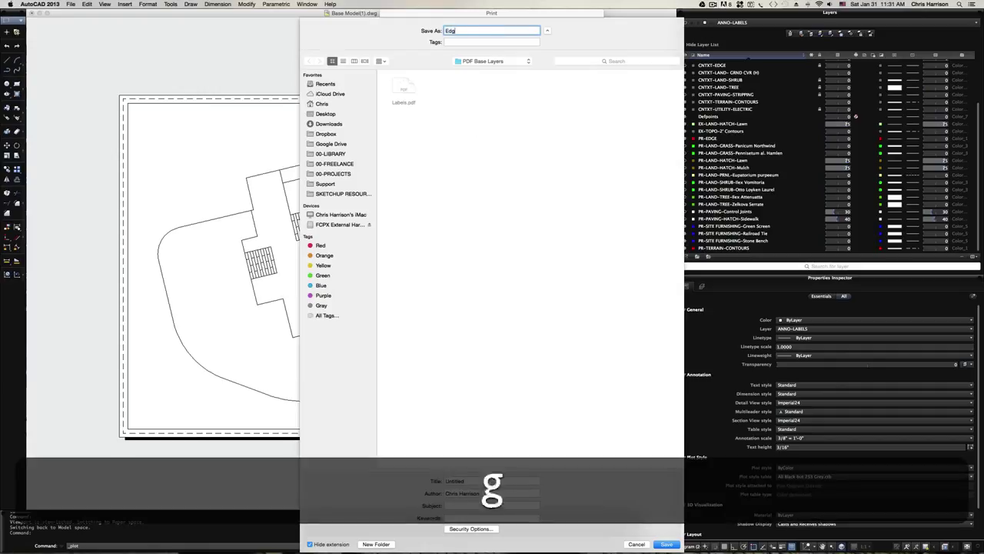
pyautogui.write('es and Site Furnishing')
pyautogui.press('Return')
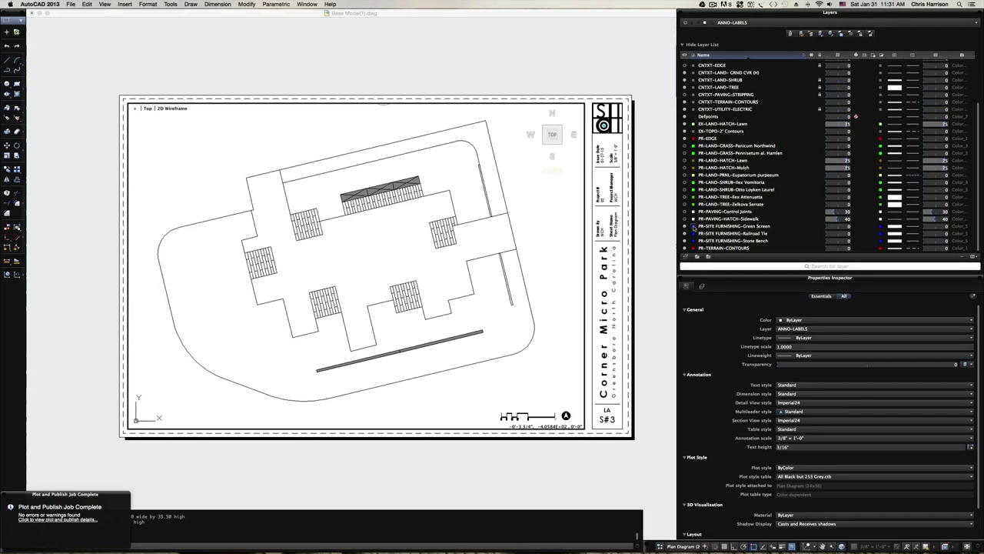
# Turn off the PR-SITE FURNISHING layers for the Green Screen, Railroad Tie and Stone Bench
pyautogui.click(735, 213)
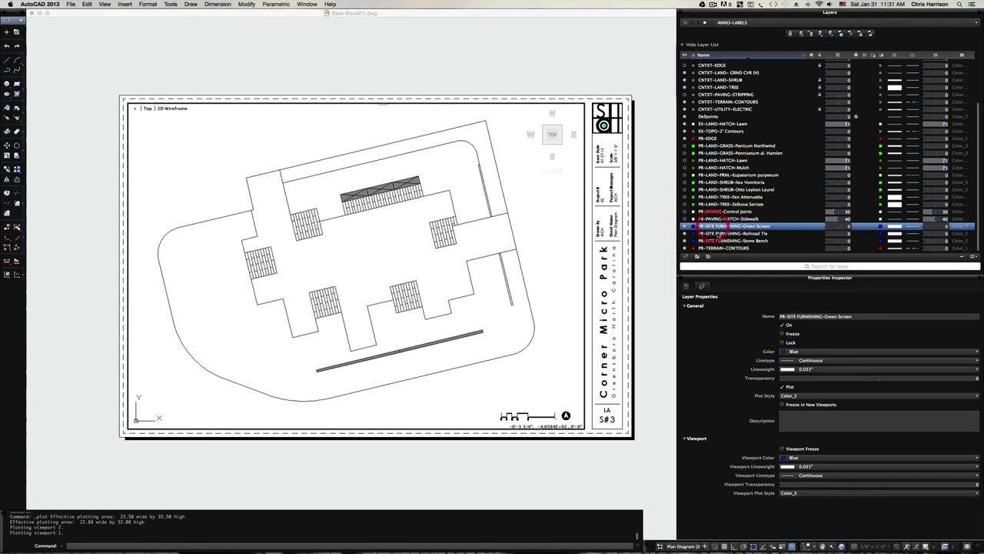
pyautogui.click(703, 225)
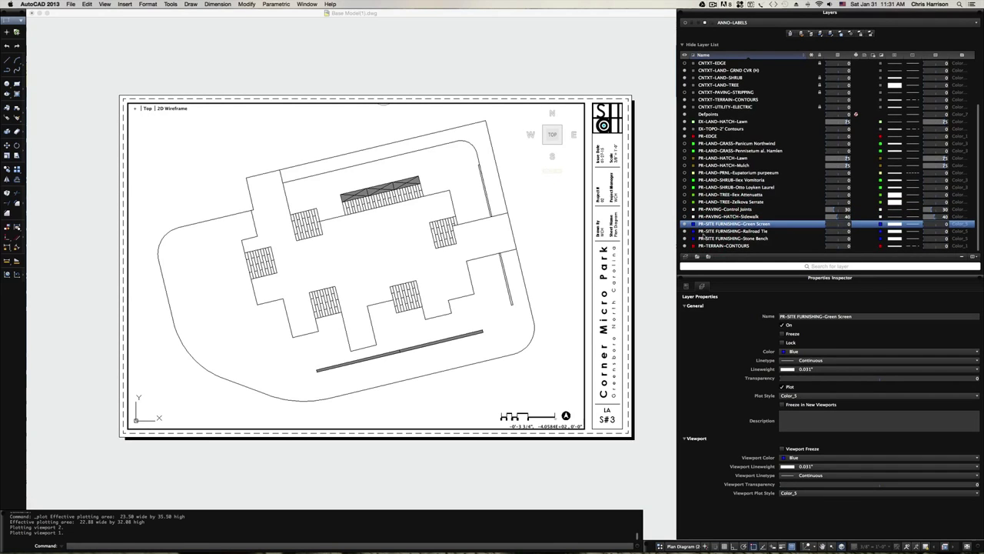
pyautogui.click(683, 227)
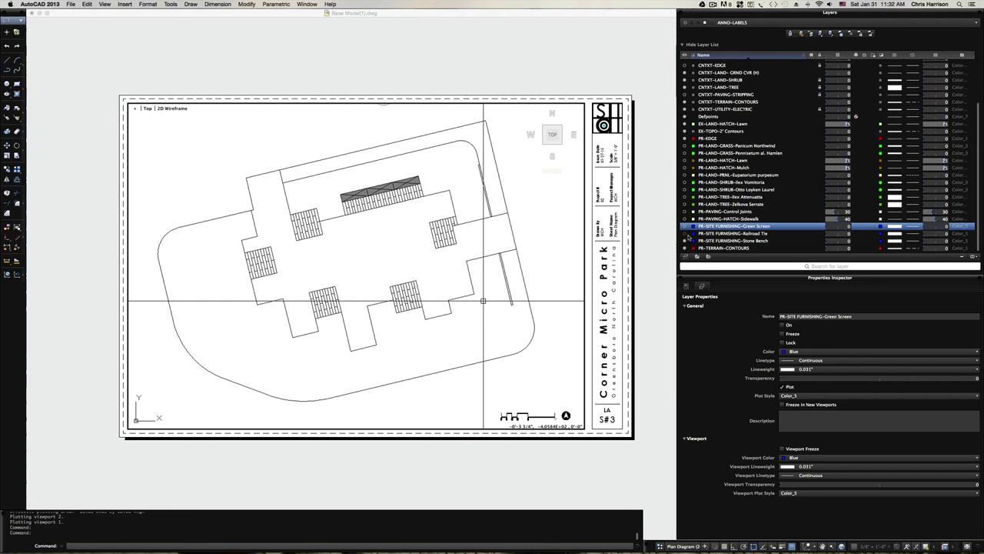
pyautogui.click(684, 234)
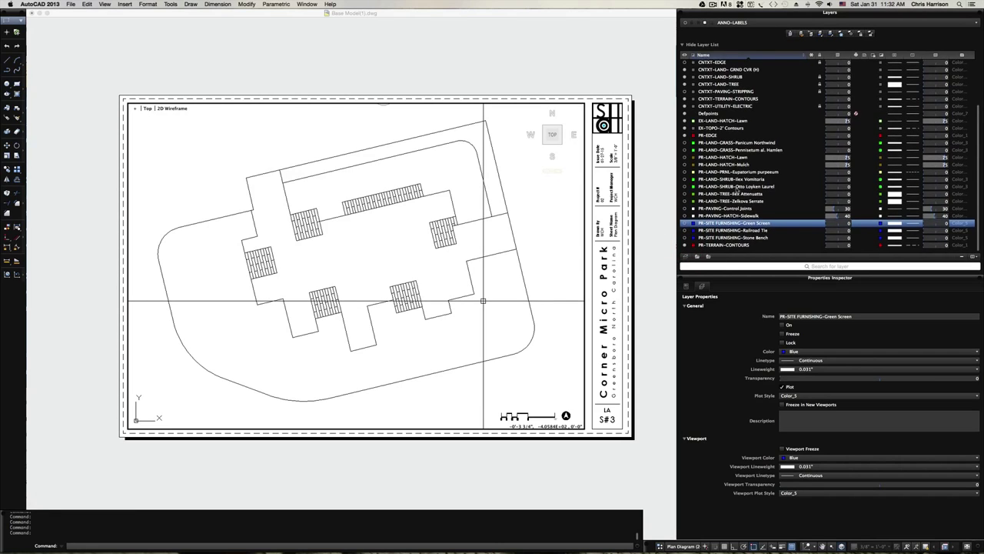
# Turn off the PR-EDGE layer and turn on the PR-PAVING-Control Joints layer
pyautogui.click(703, 139)
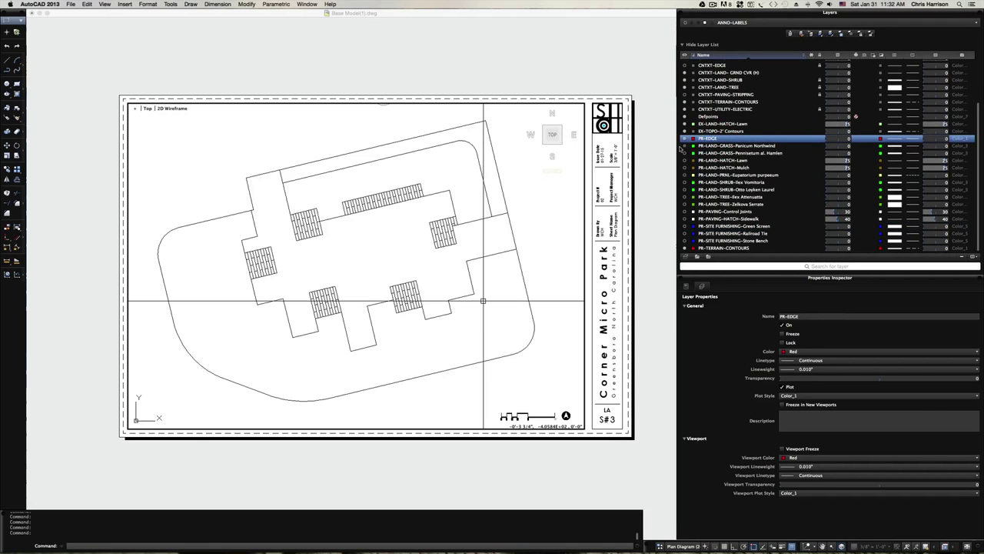
pyautogui.click(684, 138)
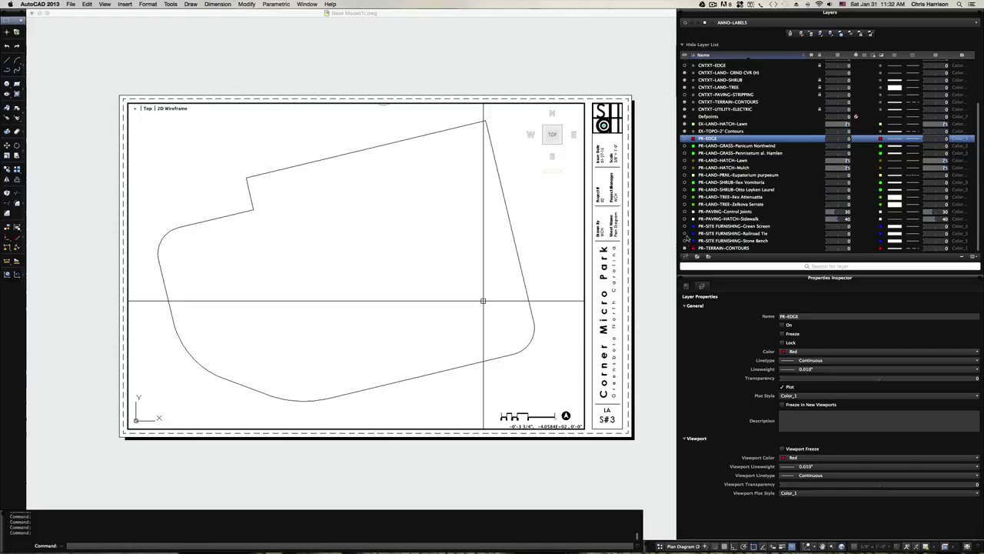
pyautogui.click(685, 212)
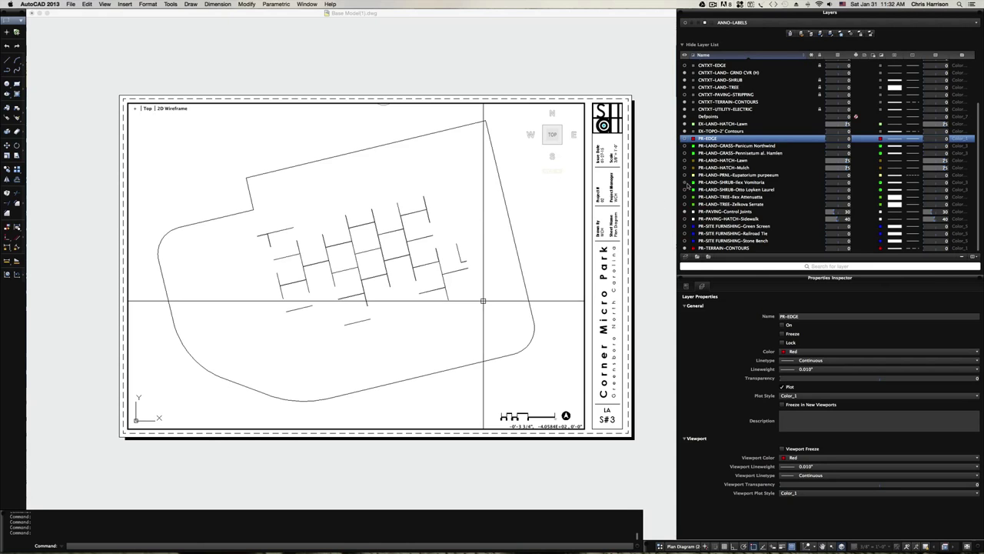
pyautogui.click(515, 211)
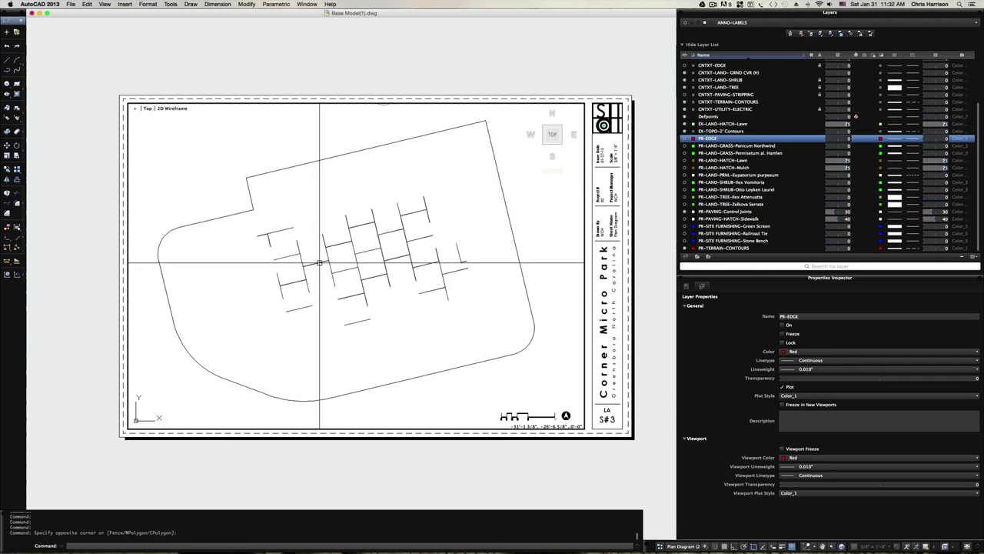
# Print the layout to a PDF named "Score Joints" in the PDF Base Layers folder
pyautogui.press('super+p')
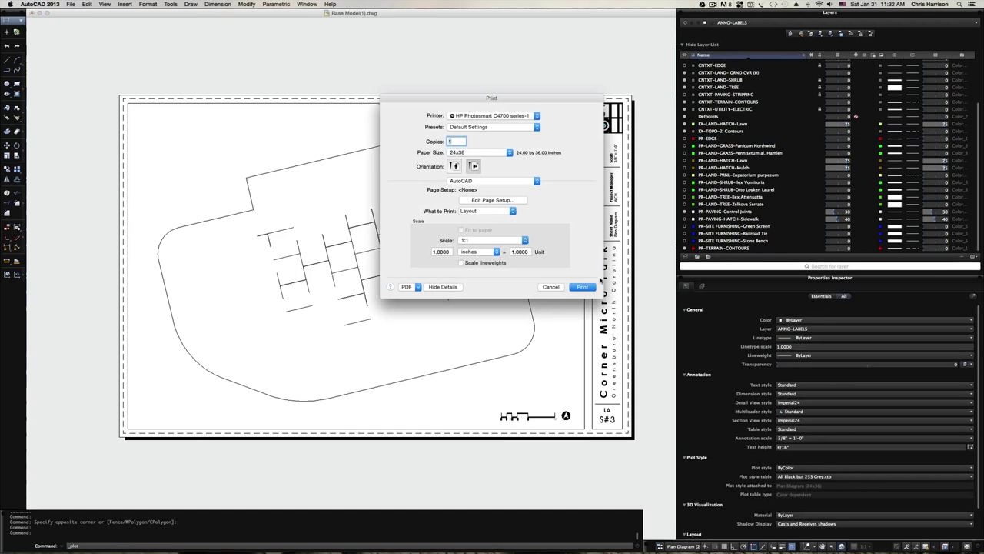
pyautogui.click(418, 287)
pyautogui.click(417, 296)
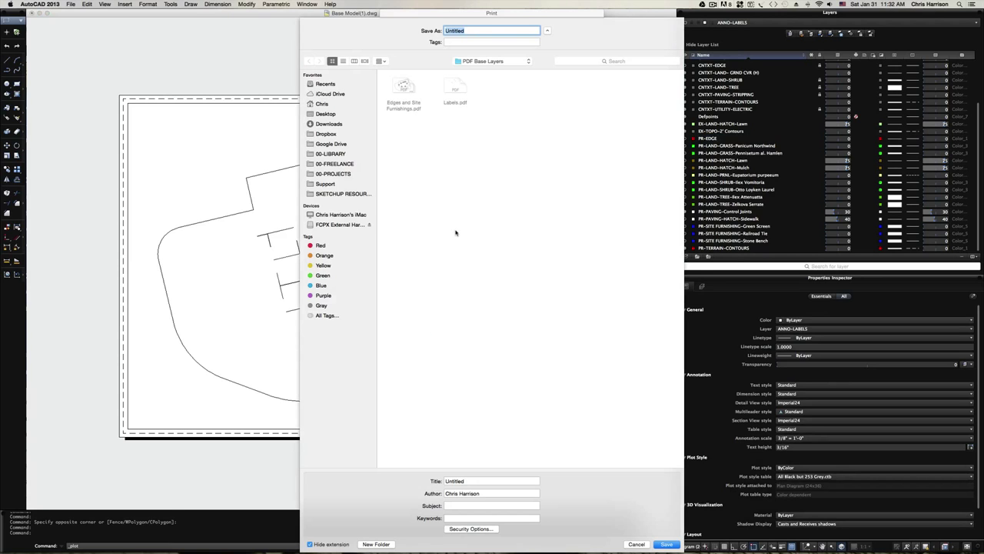
pyautogui.write('Contr')
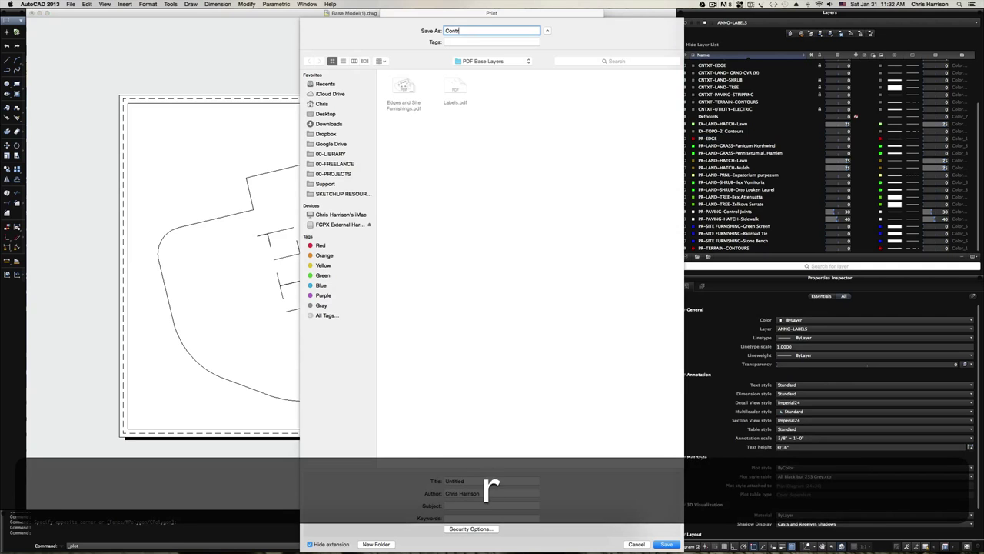
pyautogui.press('BackSpace')
pyautogui.press('BackSpace')
pyautogui.press('BackSpace')
pyautogui.write('Score Join')
pyautogui.press('Return')
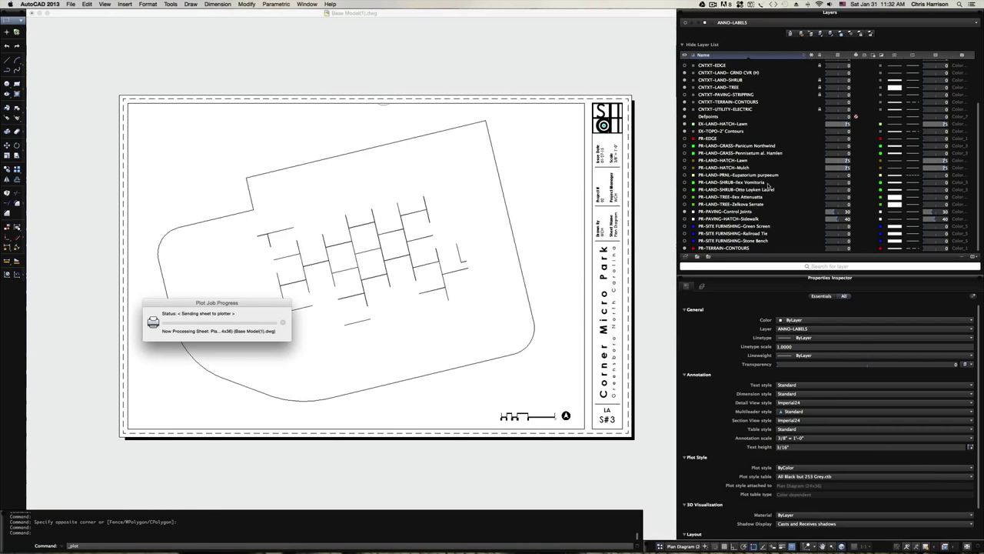
# Turn off the PR-PAVING-Control Joints layer
pyautogui.click(715, 219)
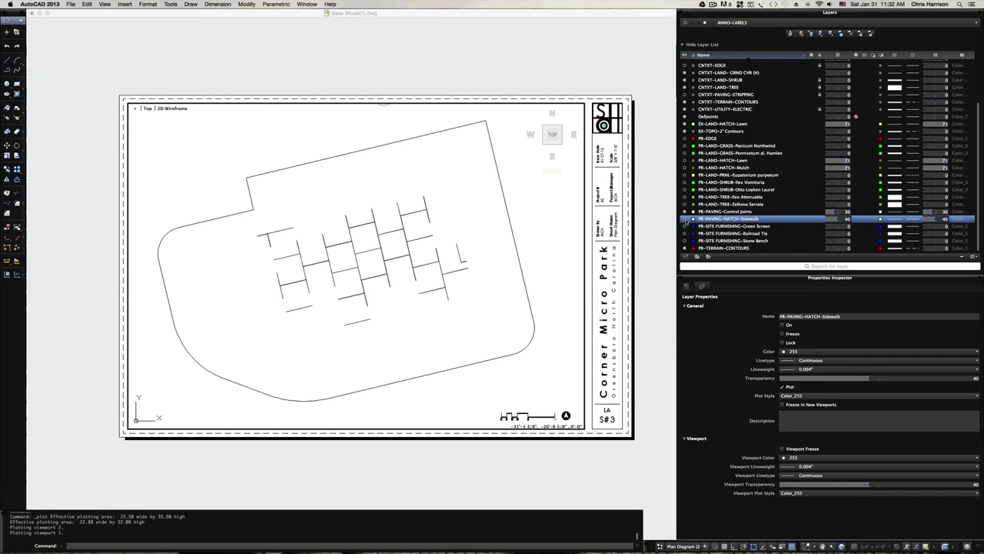
pyautogui.click(684, 212)
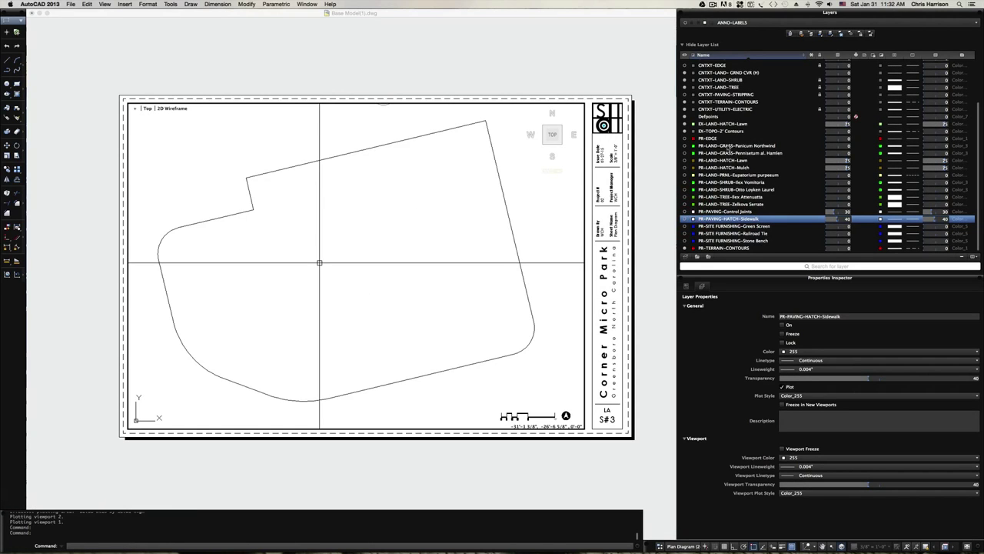
pyautogui.scroll(3, 726, 146)
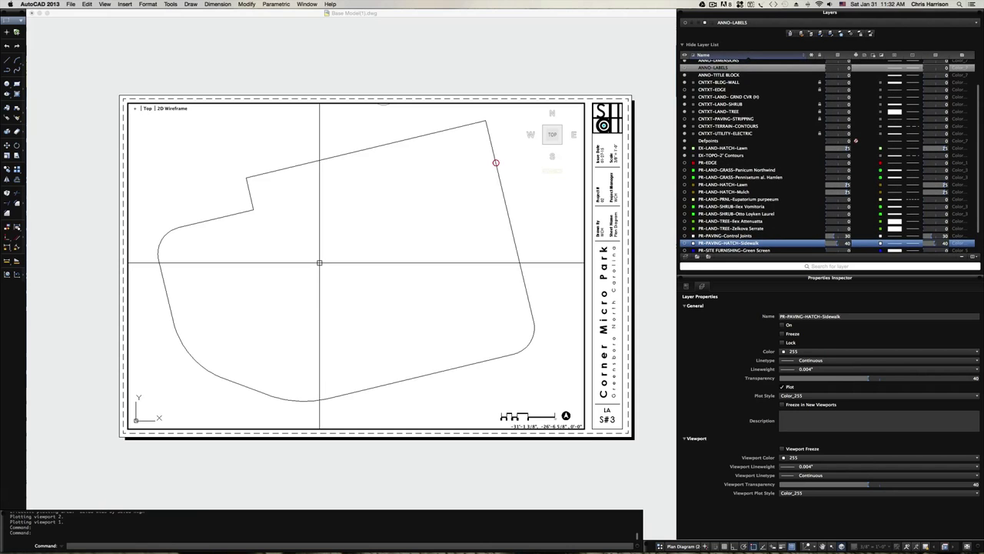
# Set the linetype of the design extents polyline to ByLayer and clear the selection
pyautogui.click(496, 162)
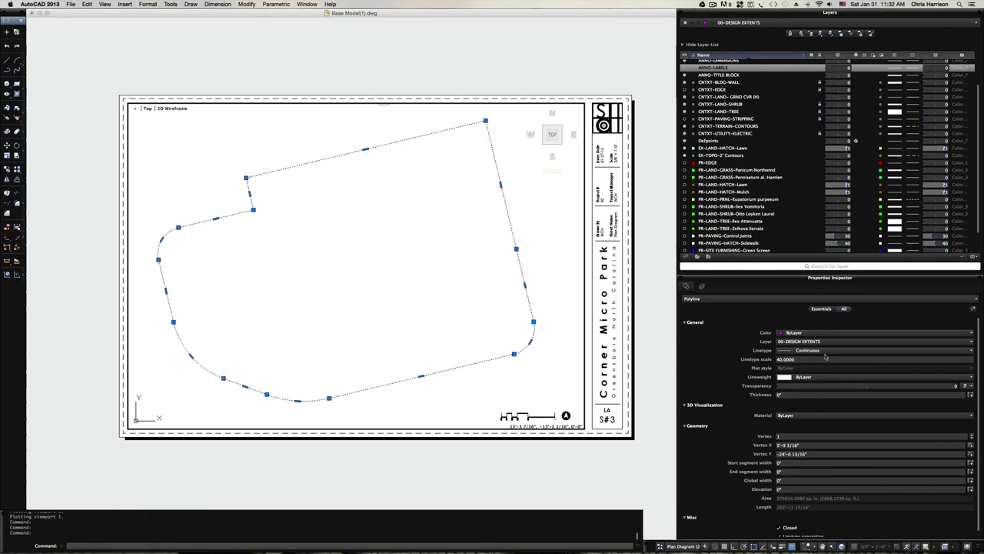
pyautogui.click(819, 352)
pyautogui.click(821, 358)
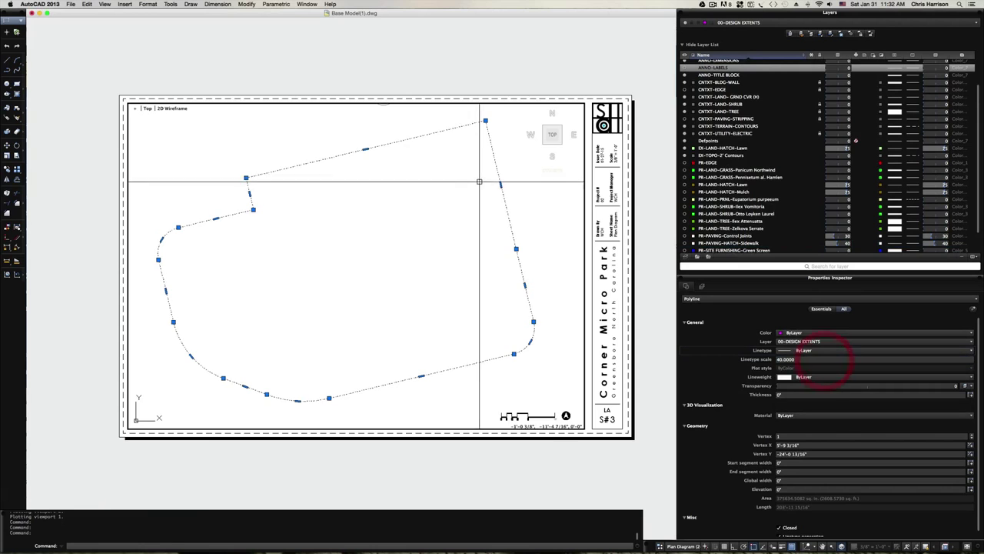
pyautogui.press('Escape')
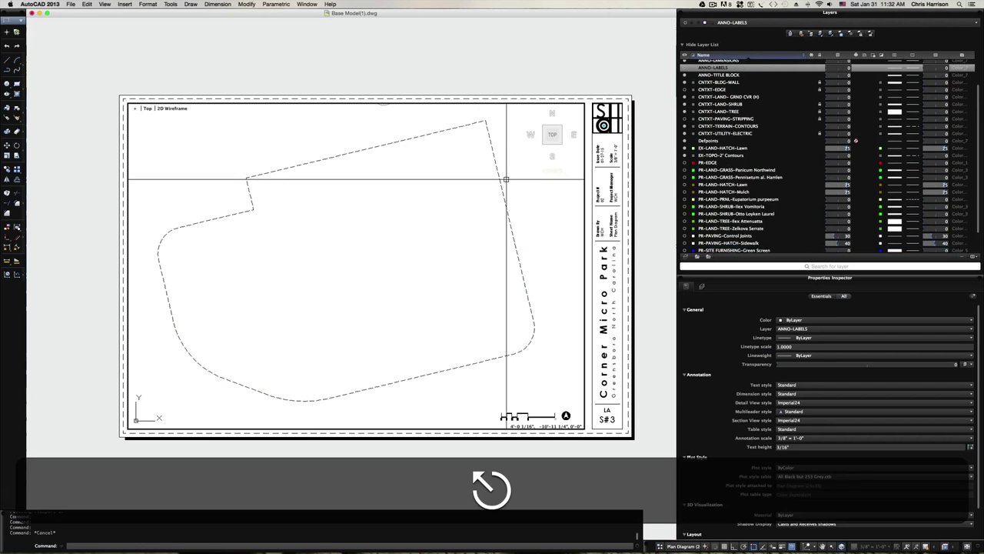
# Print the layout to a PDF named "Design Exetns" in the PDF Base Layers folder
pyautogui.press('super+p')
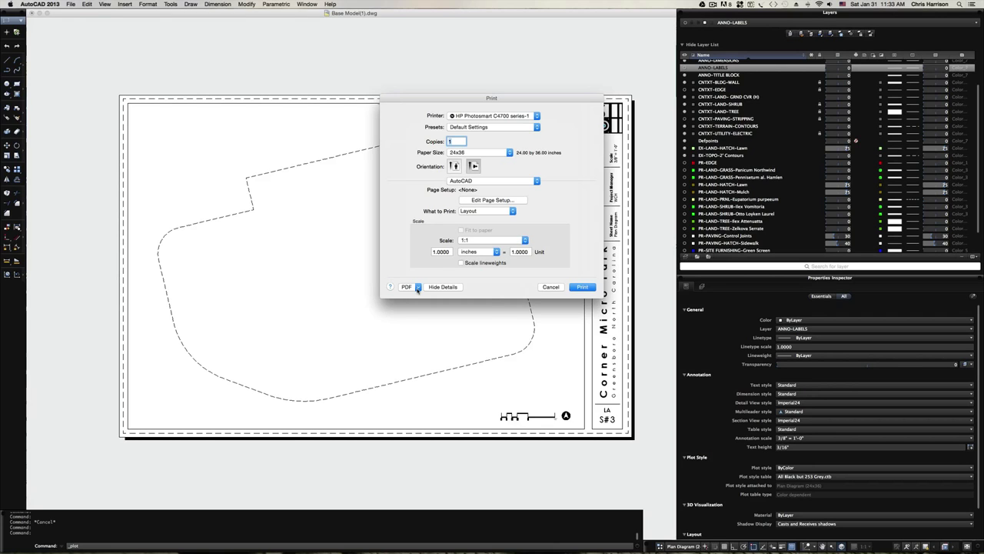
pyautogui.click(418, 287)
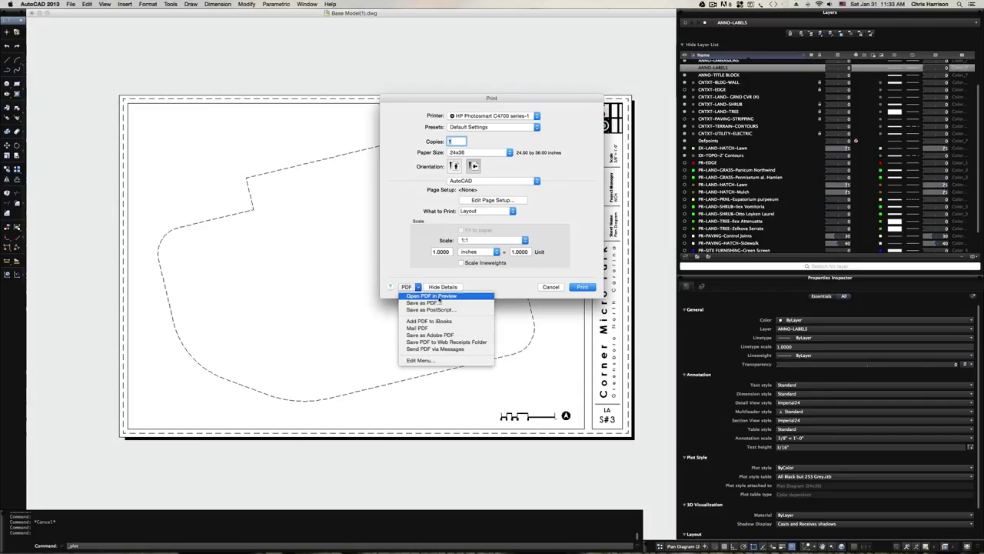
pyautogui.click(435, 302)
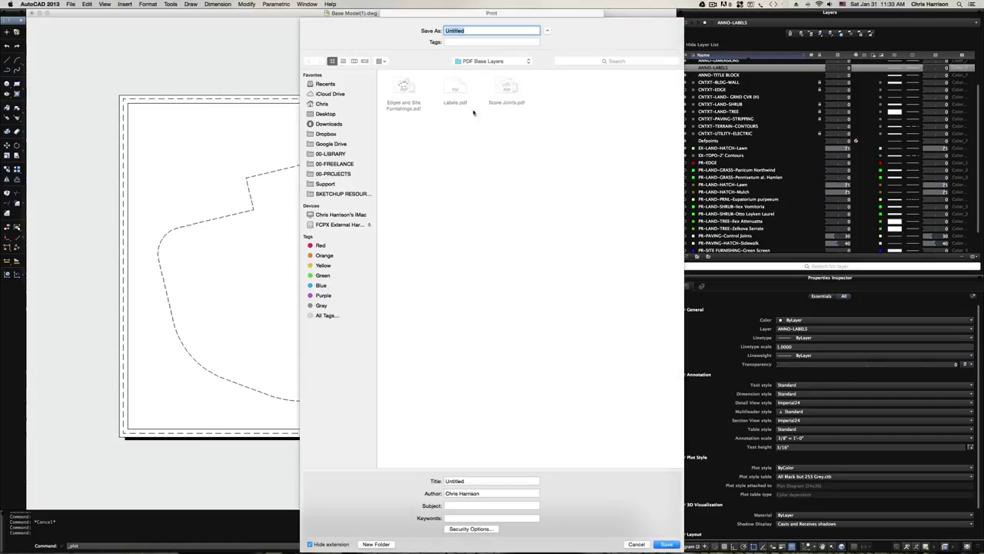
pyautogui.write('D')
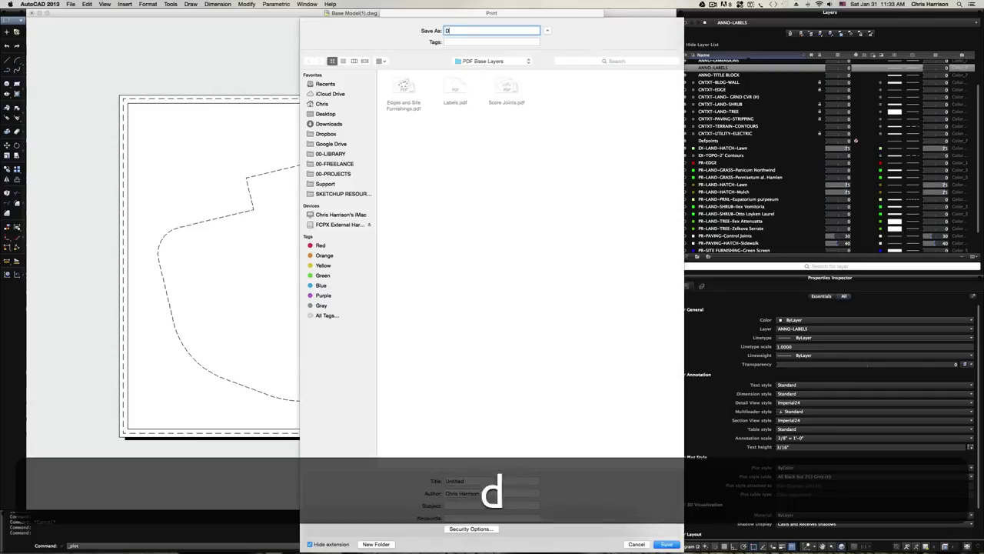
pyautogui.write('esign Exetns')
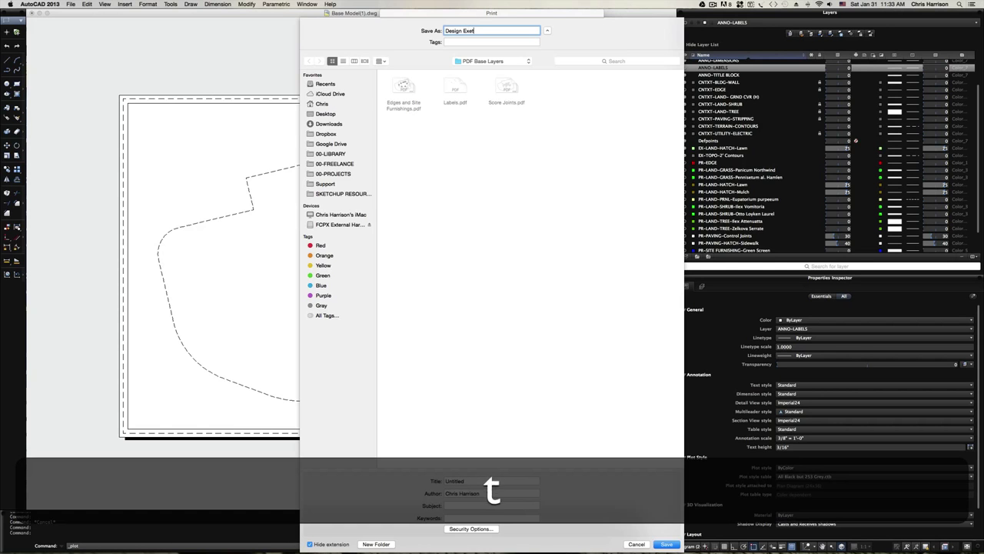
pyautogui.press('Return')
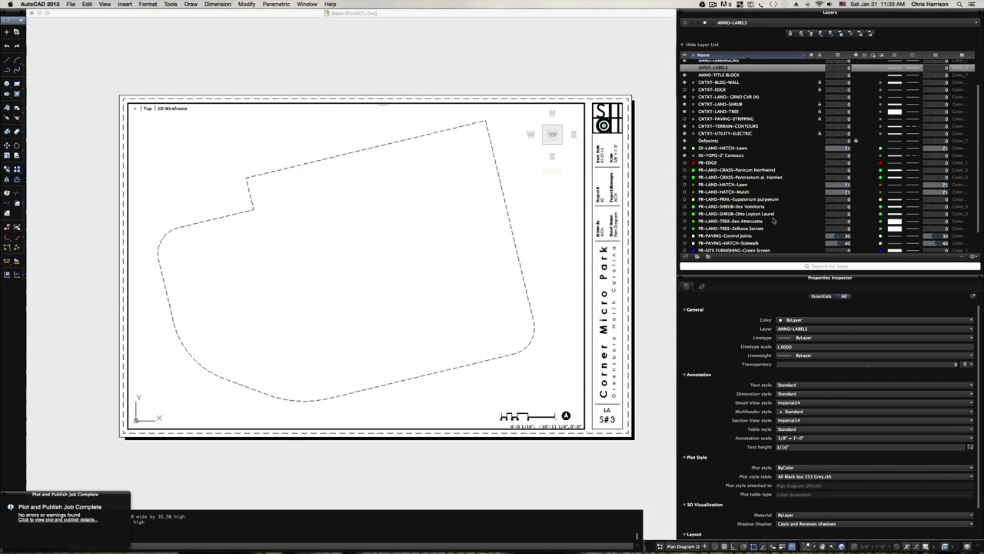
# Turn off the 00-DESIGN EXTENTS layer and turn on the PR-LAND-GRASS-Panicum Northwind layer
pyautogui.scroll(-3, 771, 217)
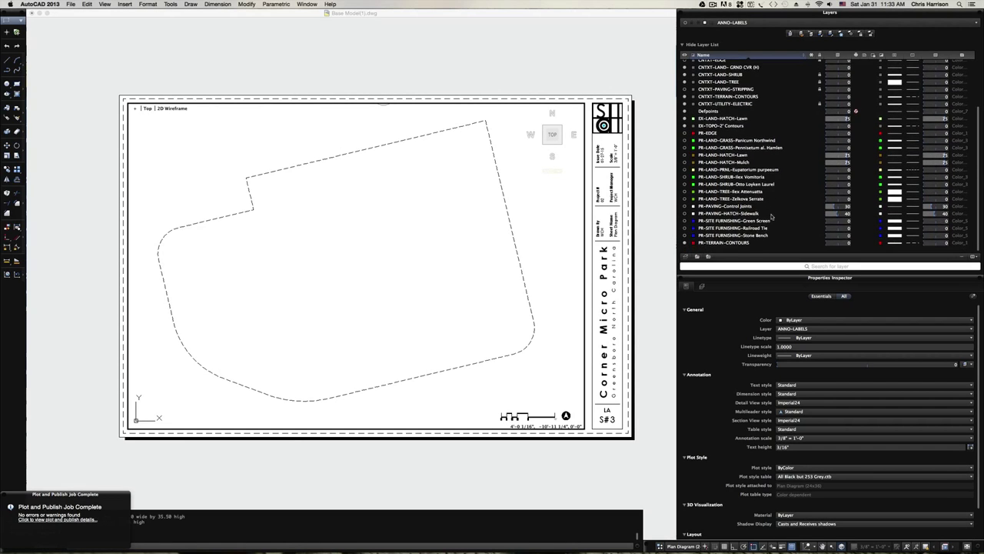
pyautogui.scroll(1, 758, 221)
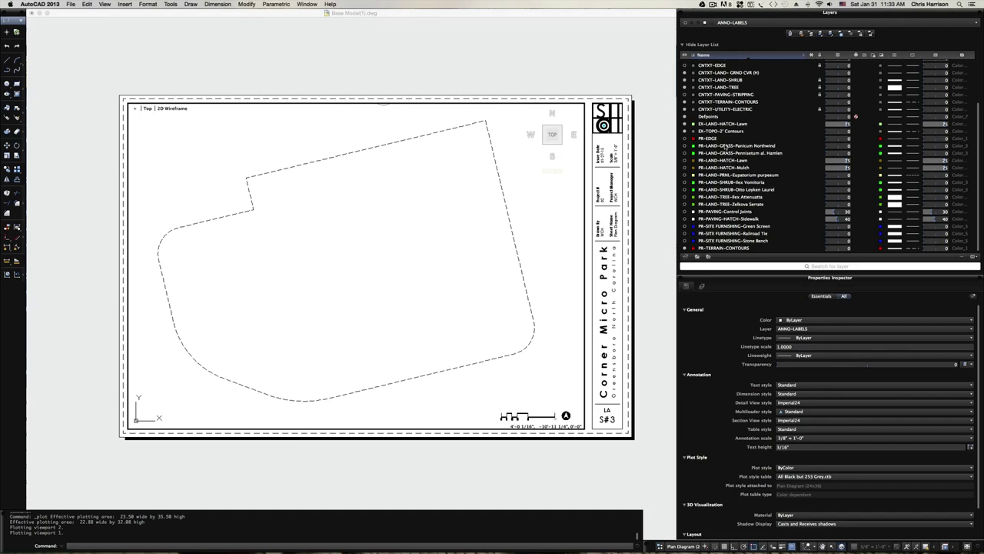
pyautogui.click(724, 146)
pyautogui.scroll(3, 737, 149)
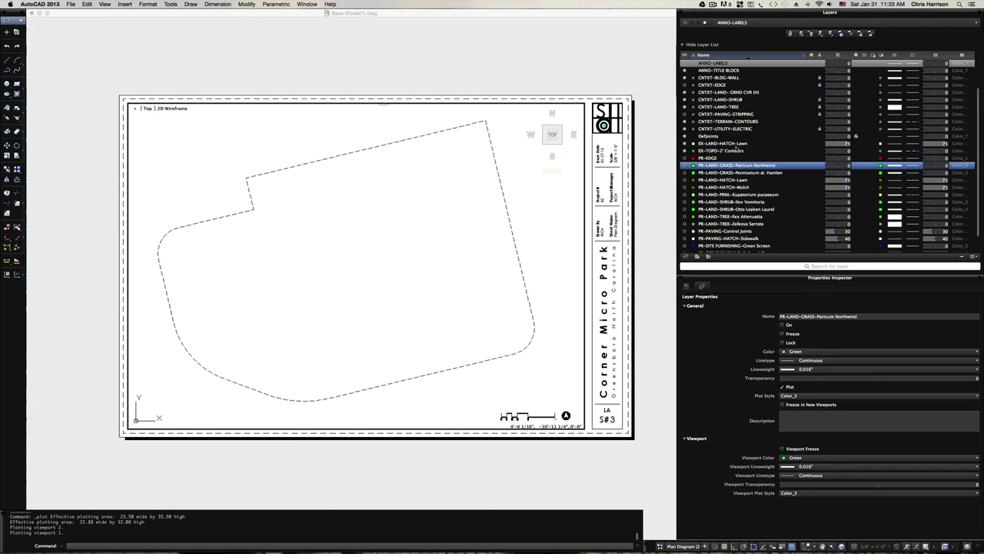
pyautogui.scroll(4, 733, 152)
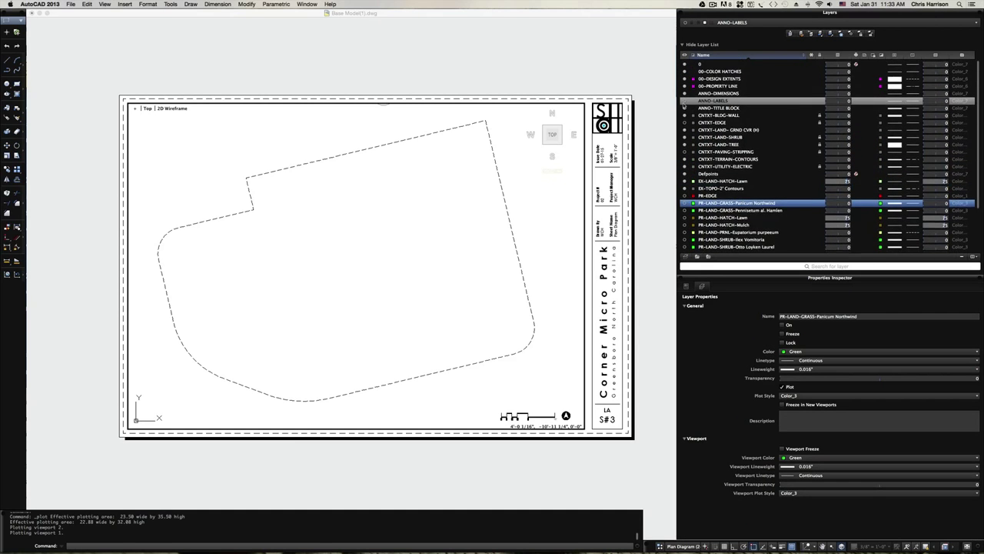
pyautogui.click(685, 80)
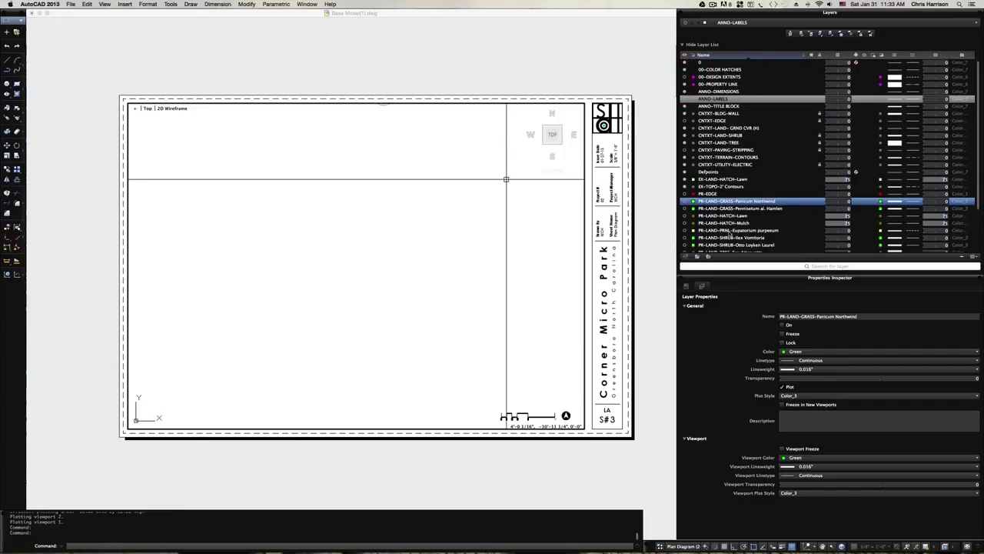
pyautogui.scroll(-3, 718, 213)
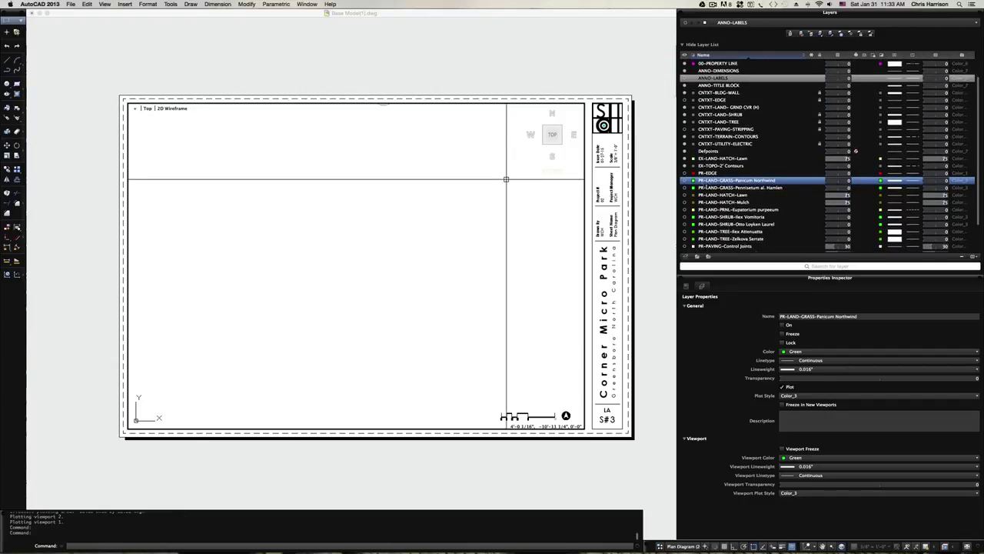
pyautogui.click(684, 180)
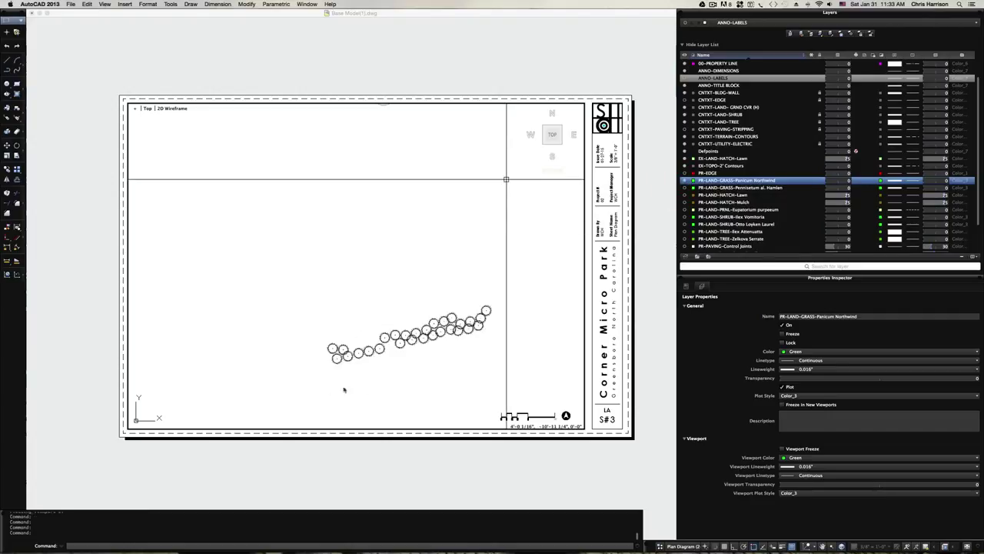
pyautogui.click(401, 359)
pyautogui.click(402, 381)
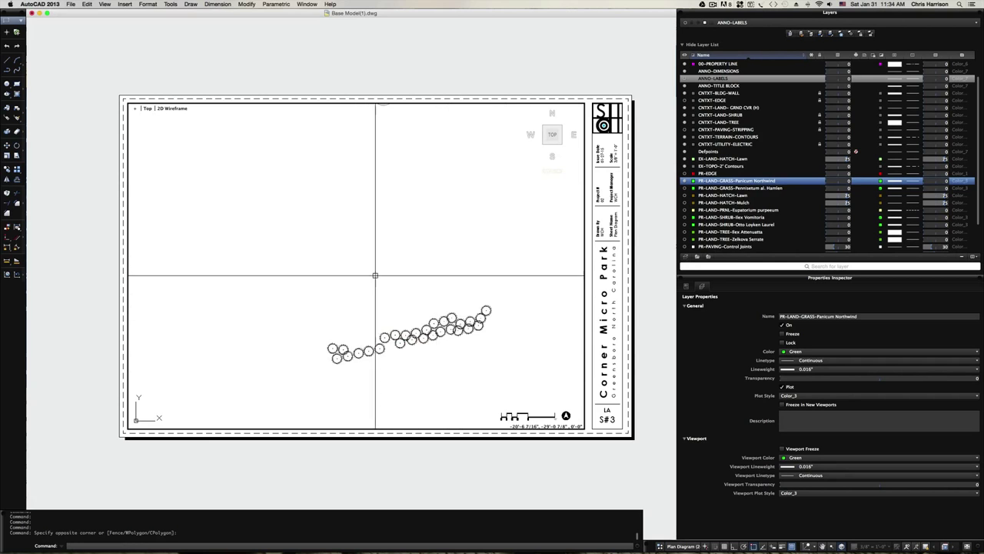
pyautogui.scroll(1, 351, 270)
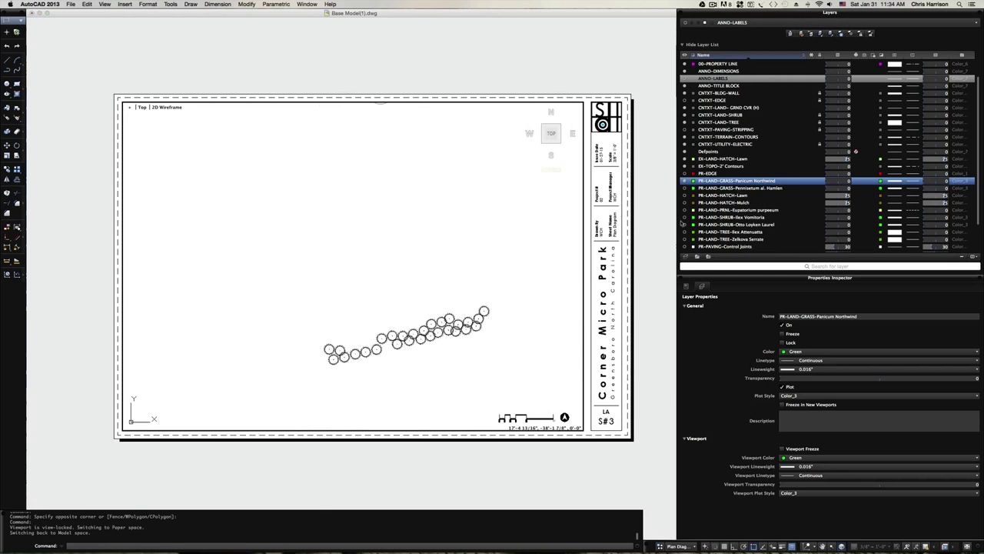
pyautogui.scroll(1, 310, 285)
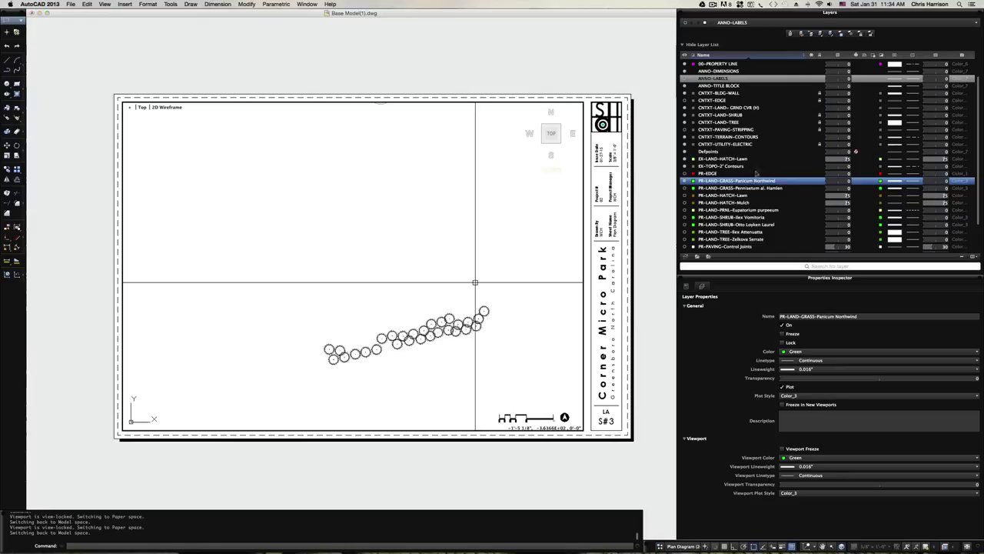
pyautogui.scroll(1, 740, 172)
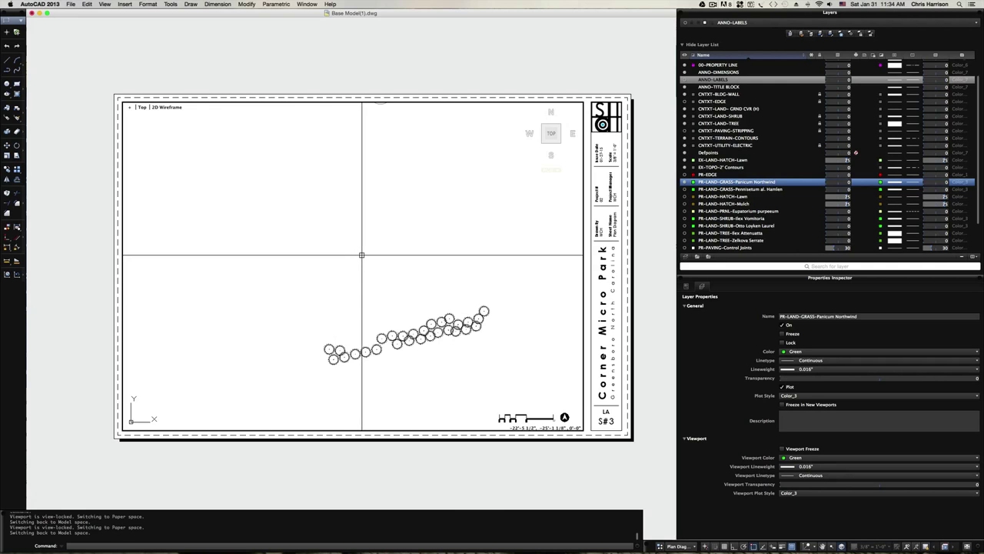
# Print the layout to a PDF named "PL-Northwind" in the PDF Base Layers folder
pyautogui.press('super+p')
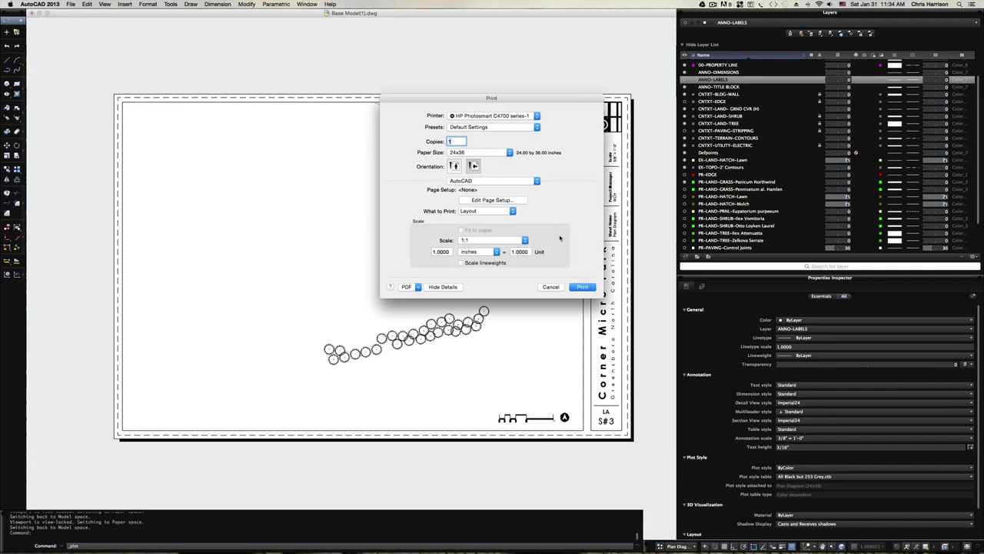
pyautogui.click(419, 287)
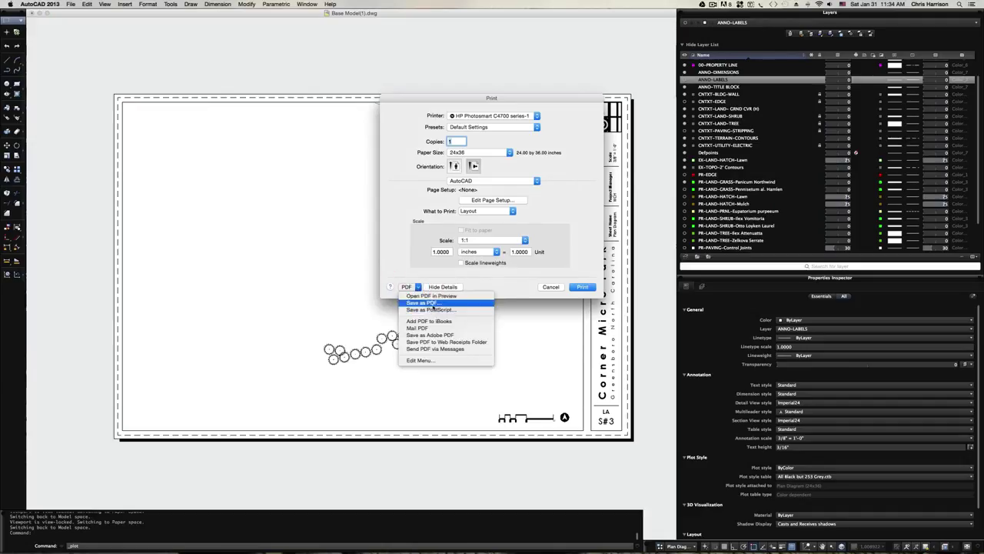
pyautogui.click(432, 305)
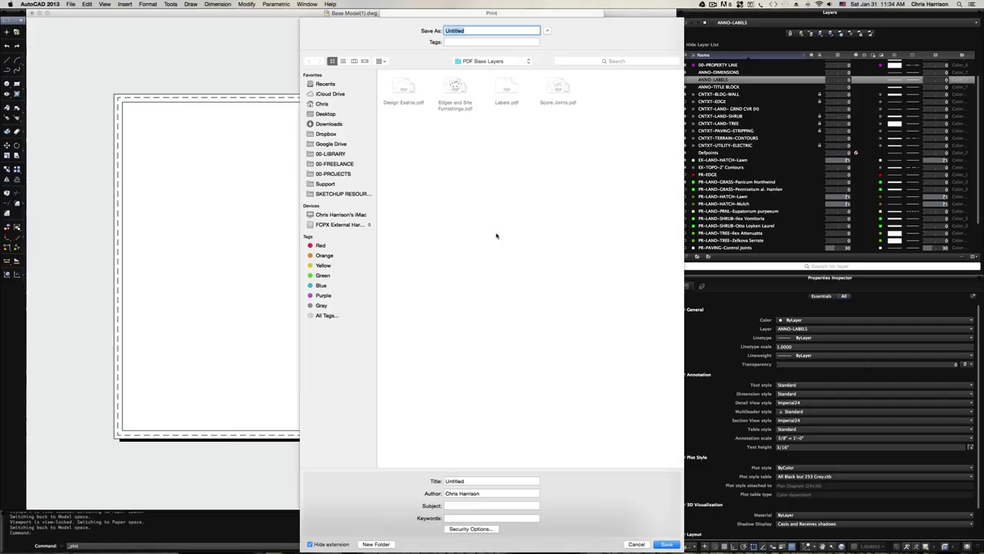
pyautogui.write('PL')
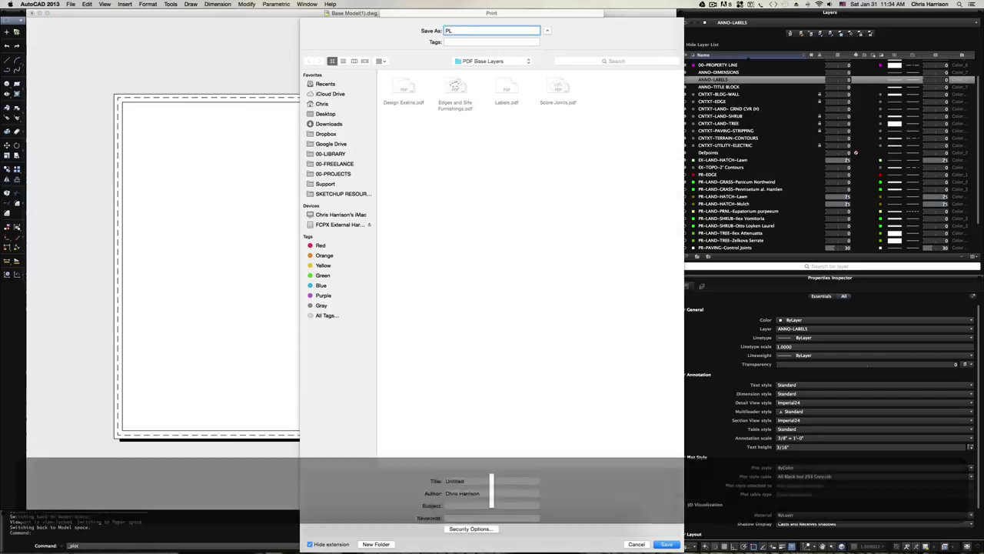
pyautogui.write('-Northwind')
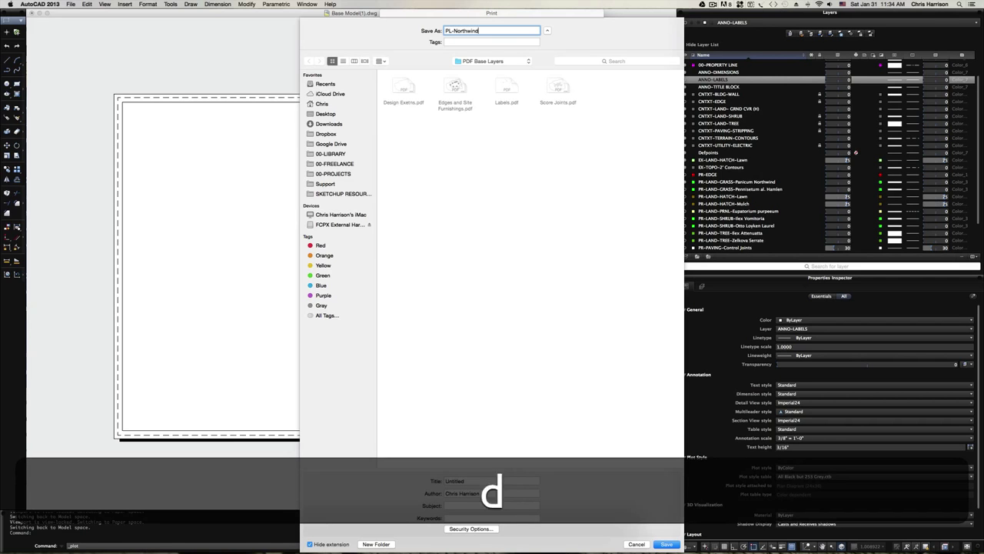
pyautogui.press('Return')
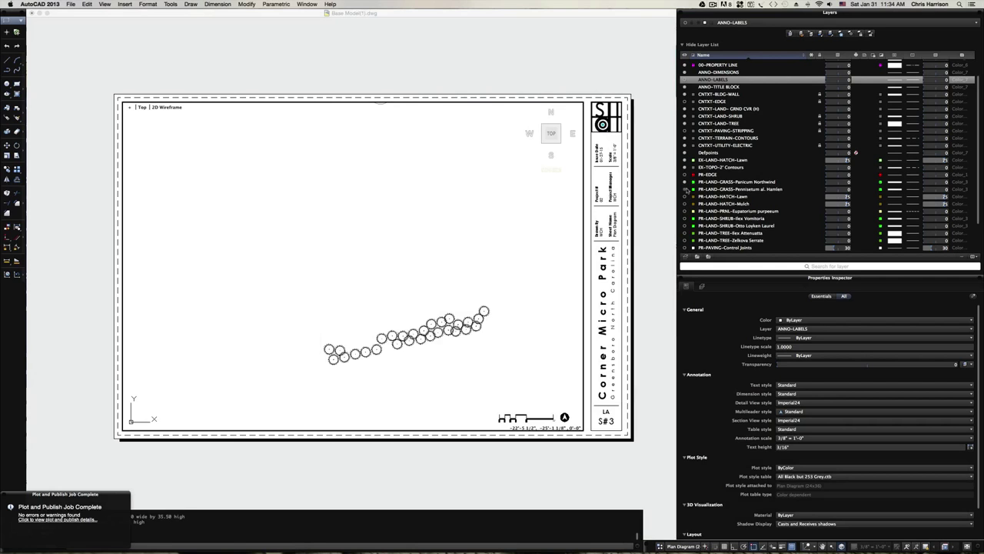
# Turn off PR-LAND-GRASS-Panicum Northwind, turn on PR-LAND-GRASS-Pennisetum al. Hamlen, and print the layout to a PDF named "PL-Hamlen"
pyautogui.click(685, 181)
pyautogui.click(686, 188)
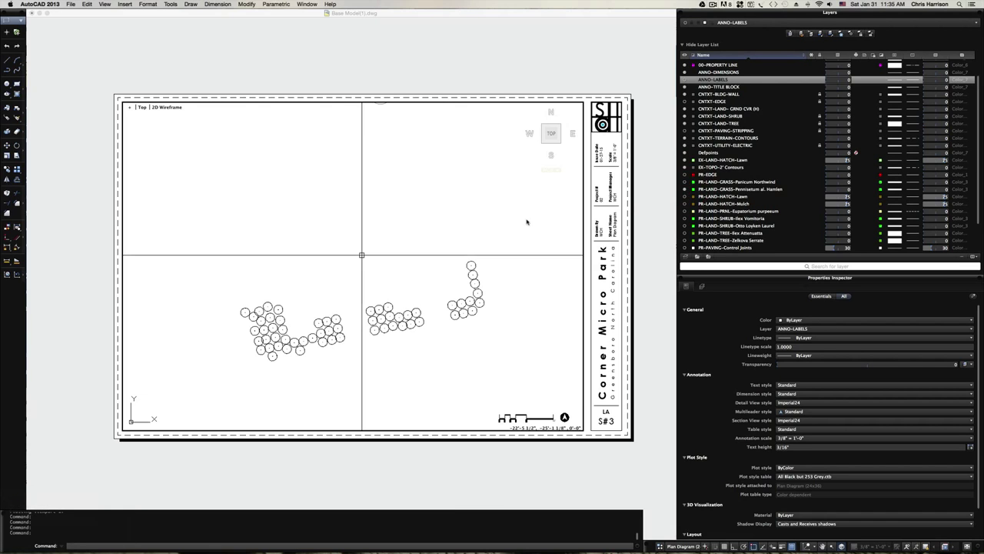
pyautogui.press('super+p')
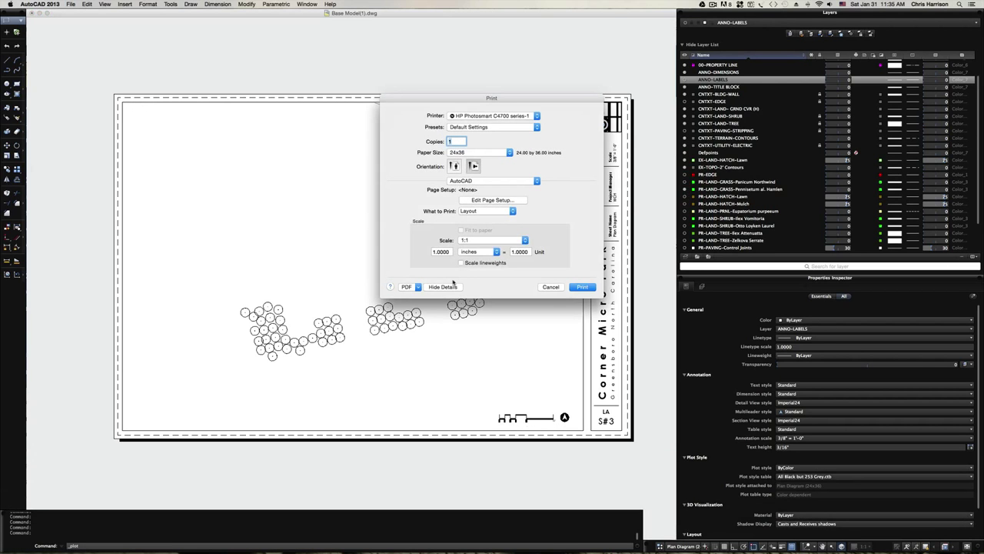
pyautogui.click(420, 290)
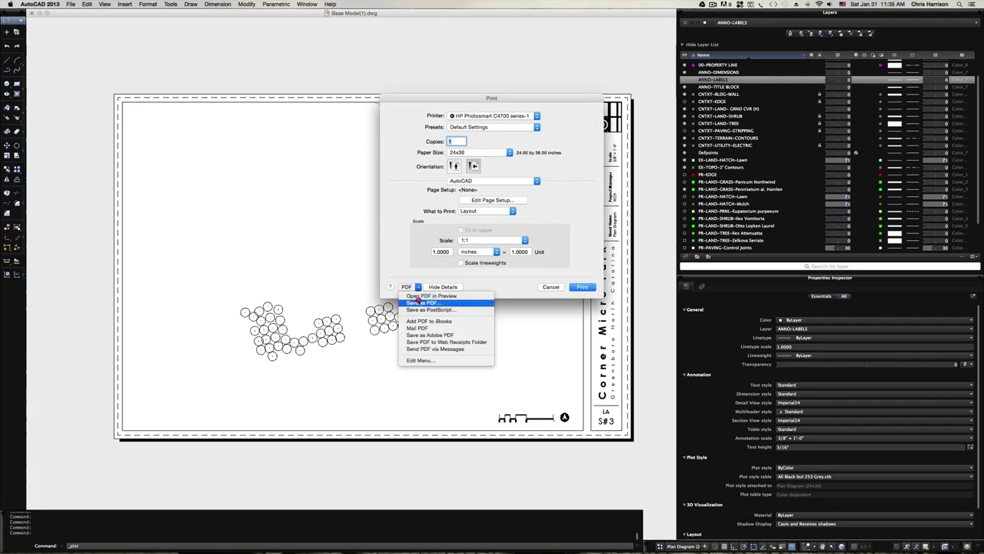
pyautogui.click(419, 301)
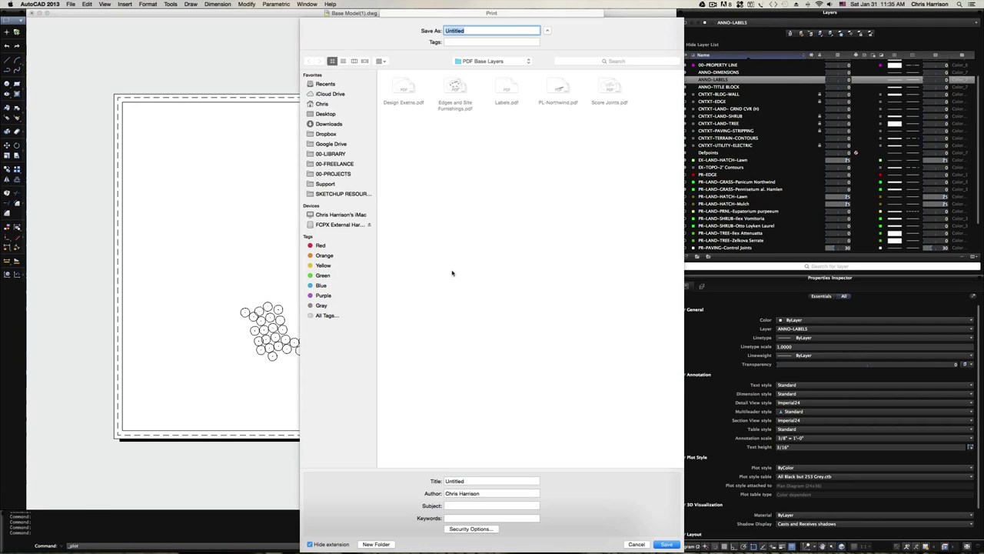
pyautogui.write('PL-Ha')
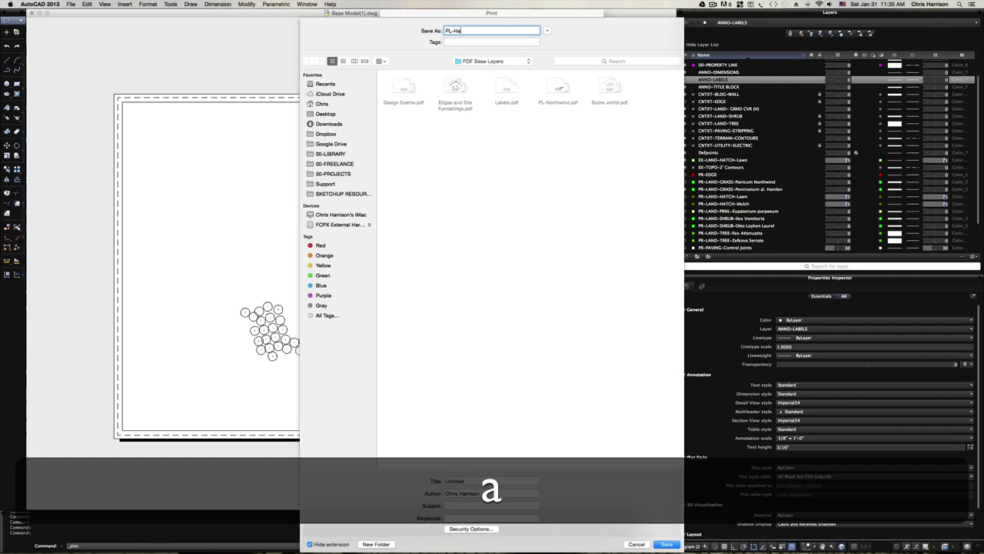
pyautogui.write('mlen')
pyautogui.press('Return')
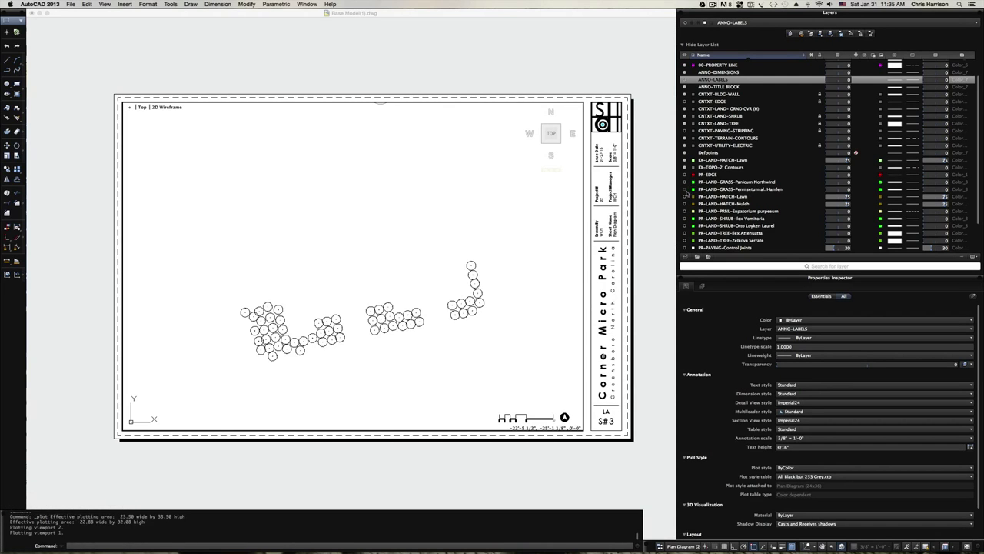
# Turn off the Pennisetum al. Hamlen layer, turn on PR-LAND-PRNL-Eupatorium purpeeum, and print the layout to a PDF named "PL-Joe Pye"
pyautogui.click(684, 194)
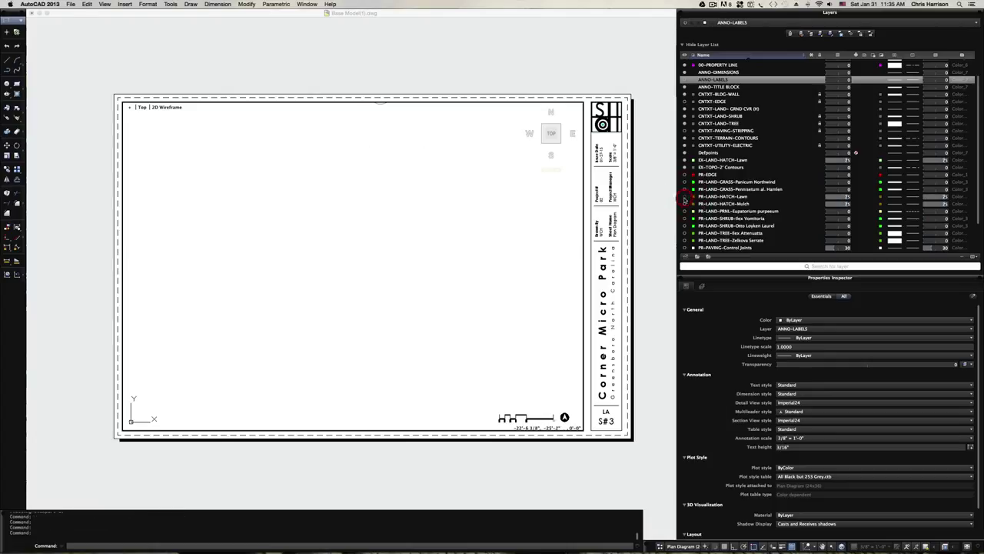
pyautogui.click(683, 211)
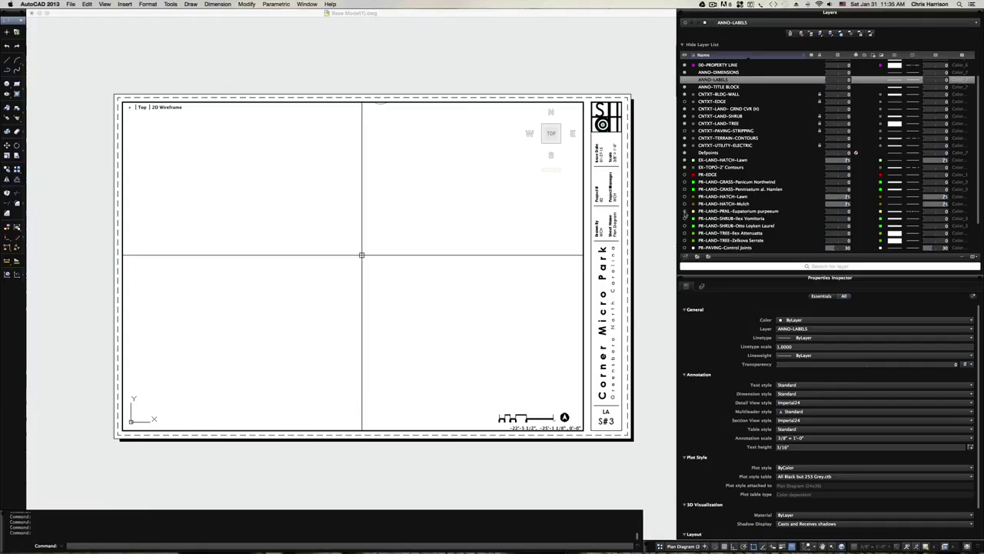
pyautogui.click(684, 215)
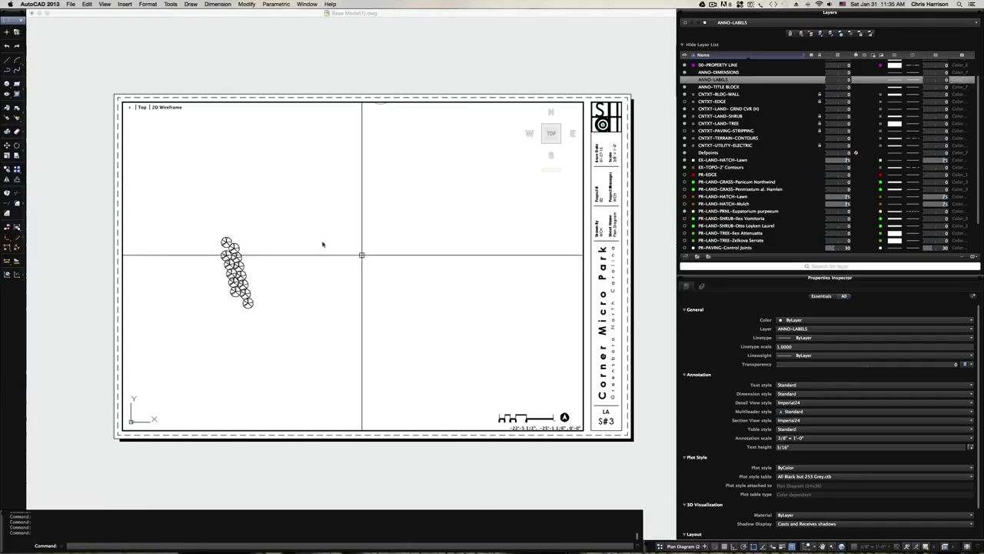
pyautogui.press('super+p')
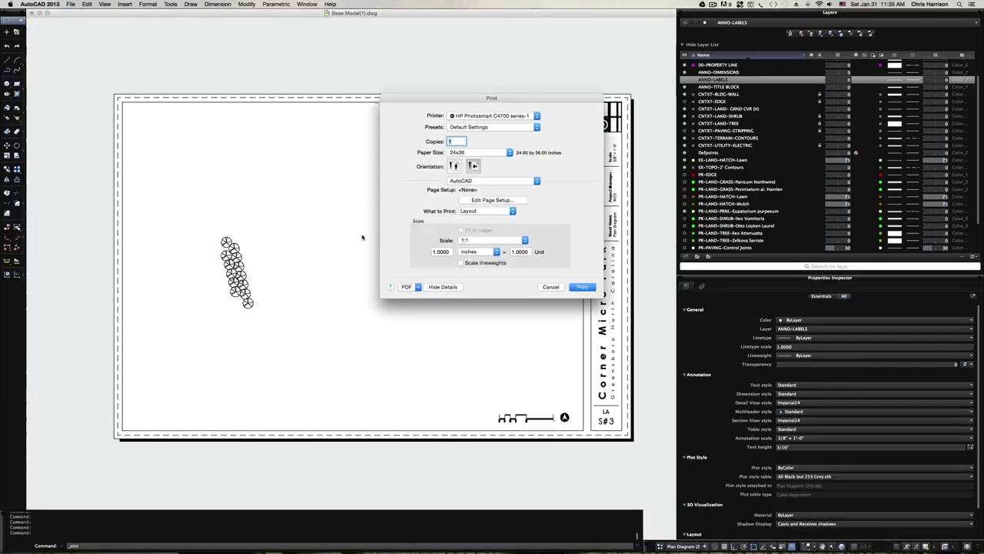
pyautogui.click(414, 286)
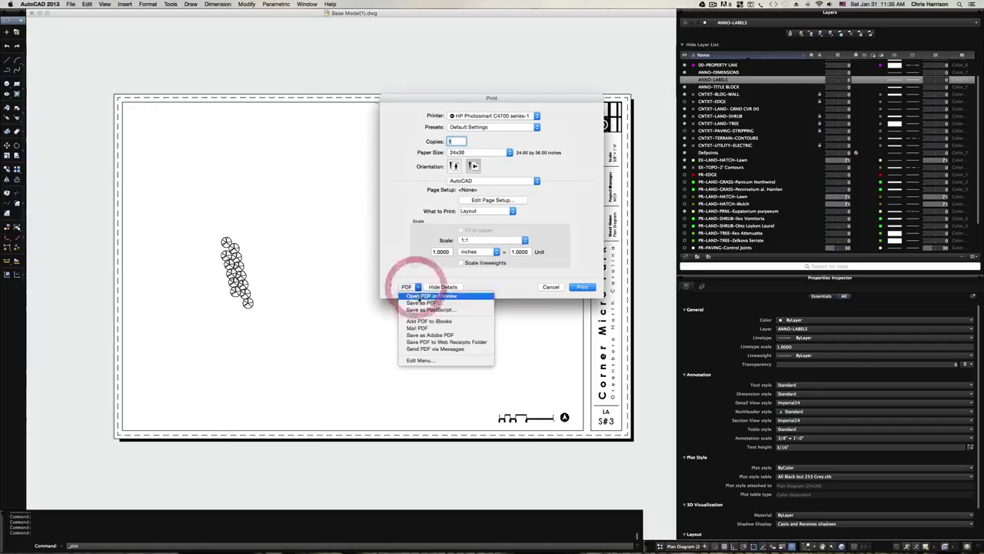
pyautogui.click(461, 281)
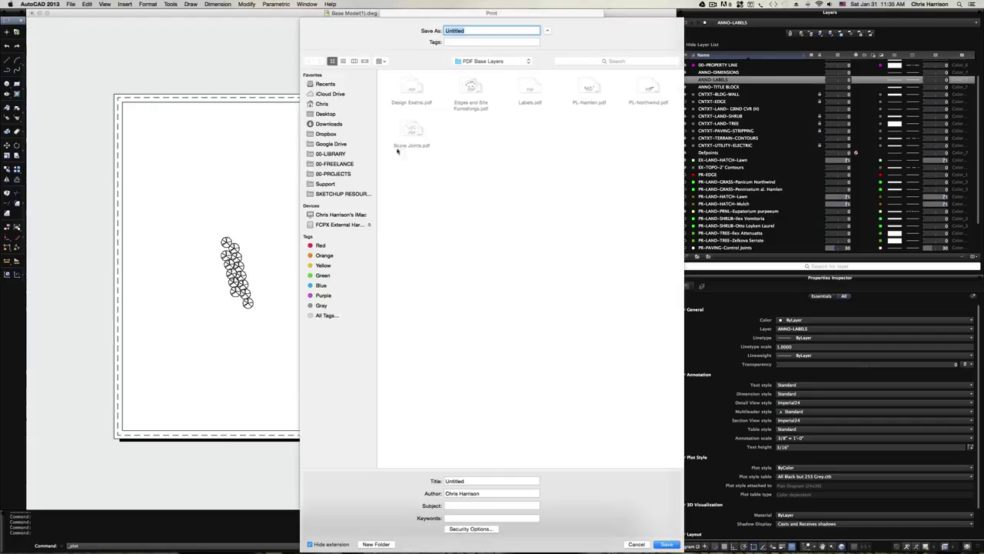
pyautogui.write('PL-')
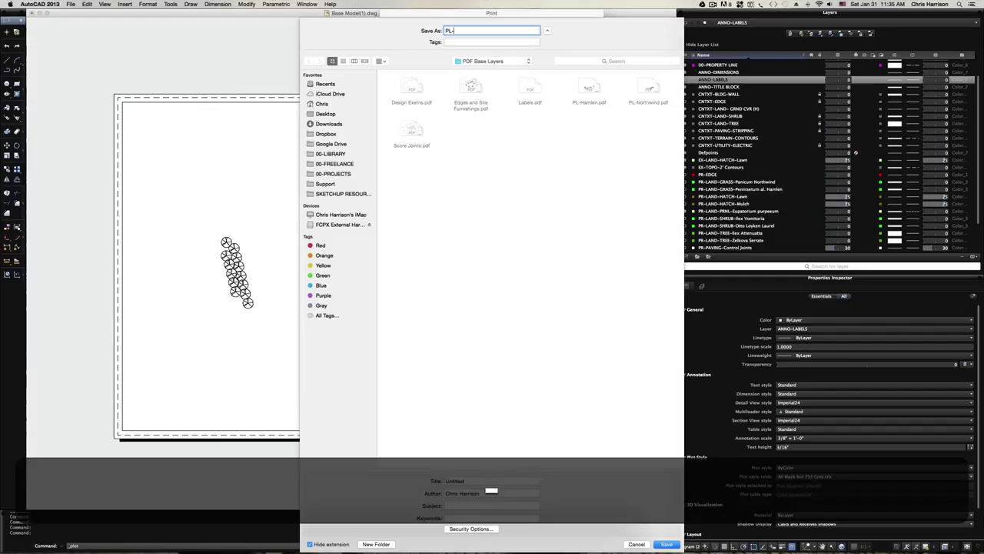
pyautogui.write('Joe P')
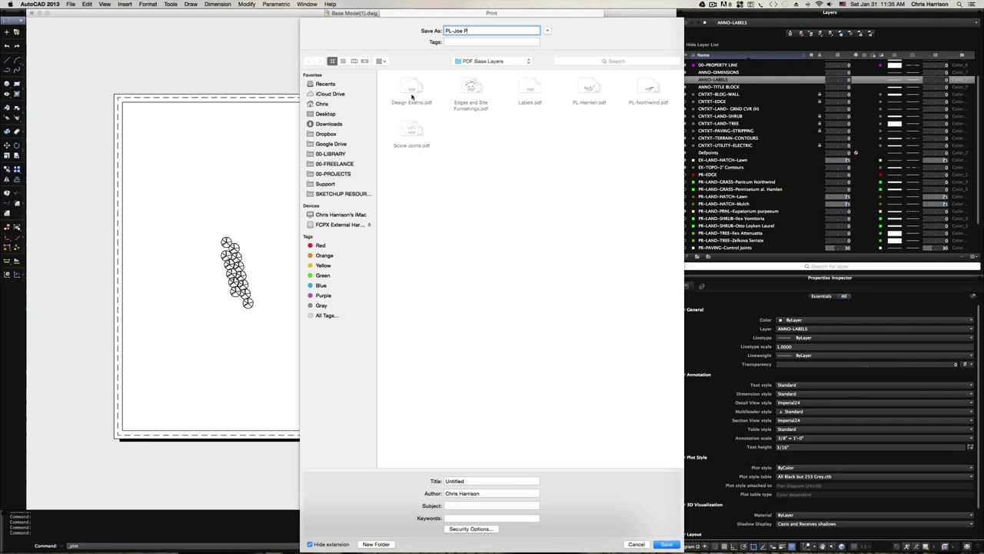
pyautogui.write('y')
pyautogui.press('Return')
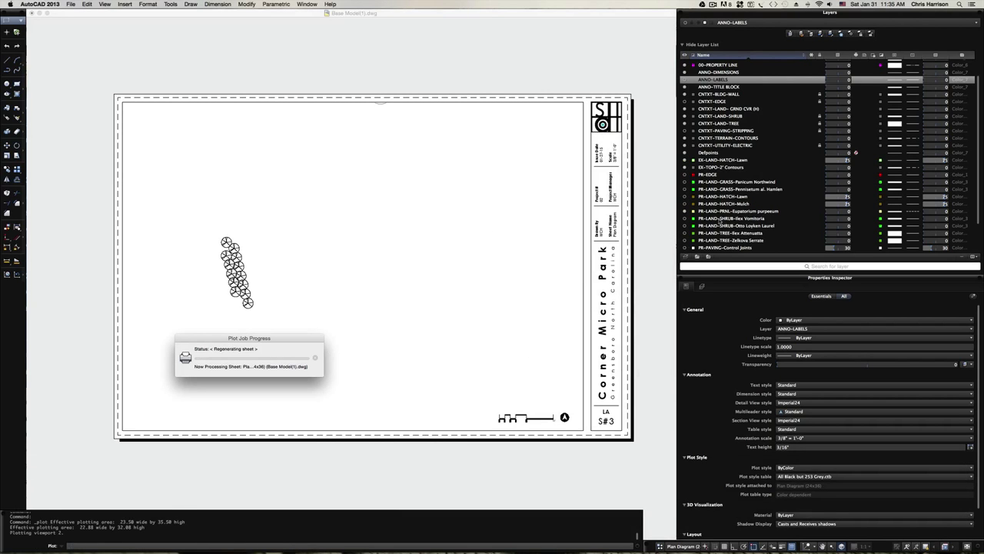
# Turn off the Eupatorium purpeeum layer, turn on PR-LAND-SHRUB-Ilex Vomitoria, and print the layout to a PDF named "PL-Ilex Vomitoria"
pyautogui.click(684, 210)
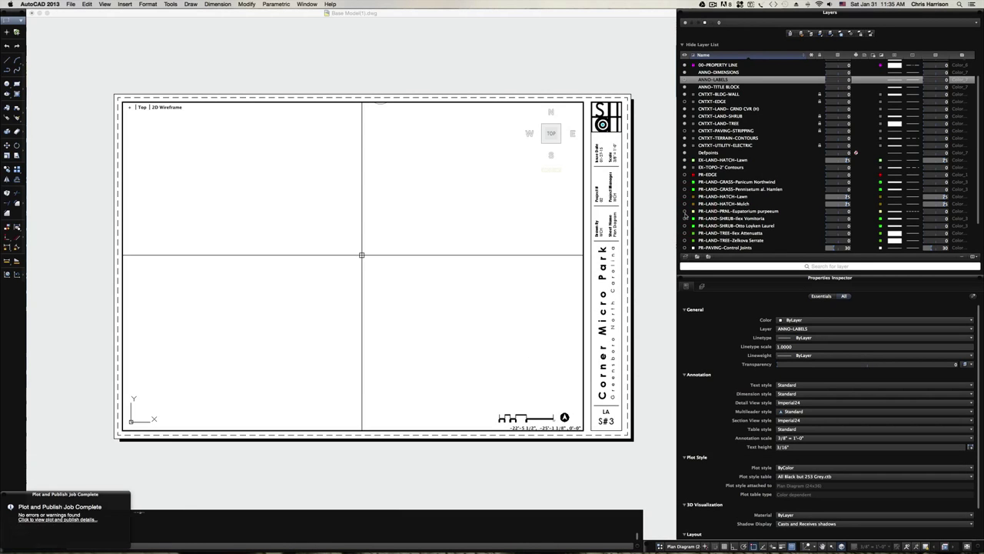
pyautogui.click(684, 218)
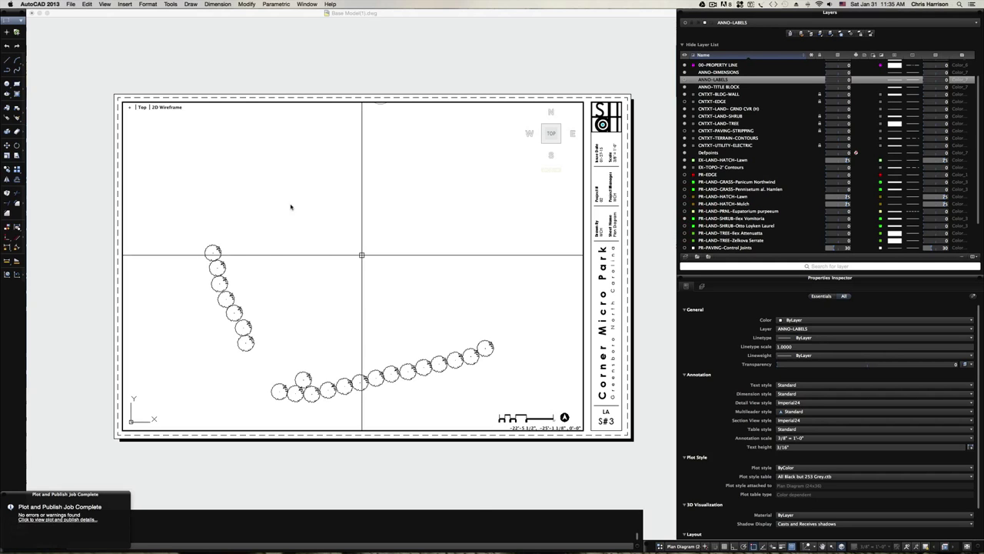
pyautogui.press('super+p')
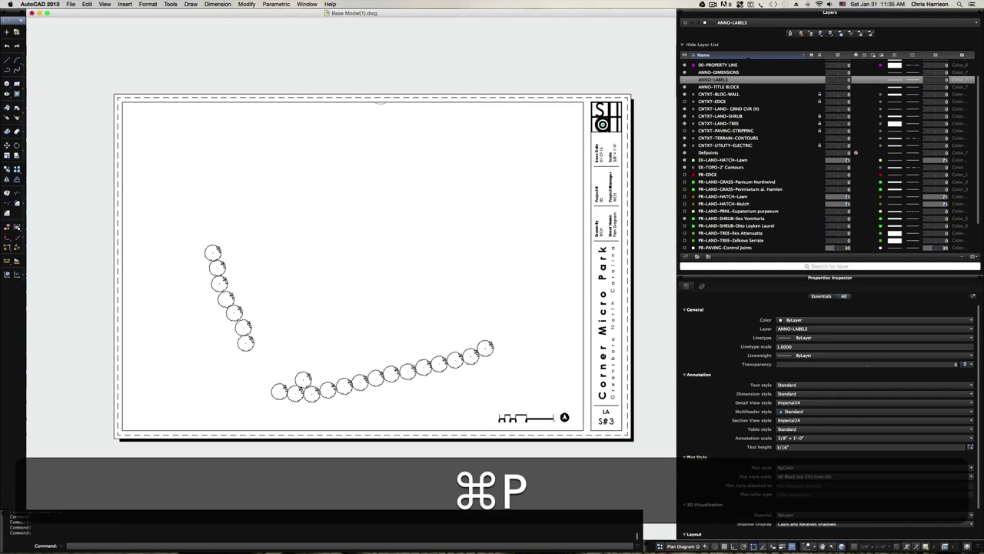
pyautogui.click(417, 287)
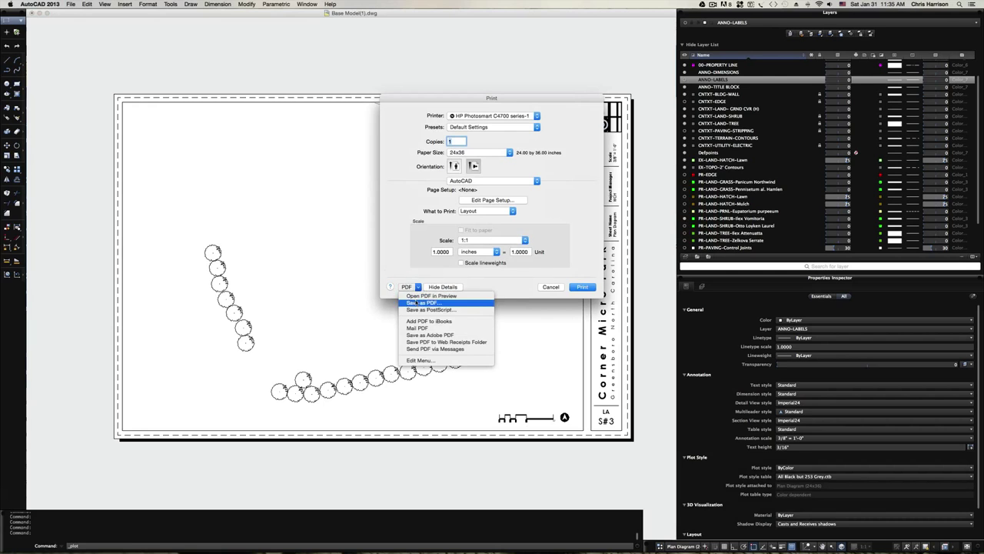
pyautogui.click(420, 302)
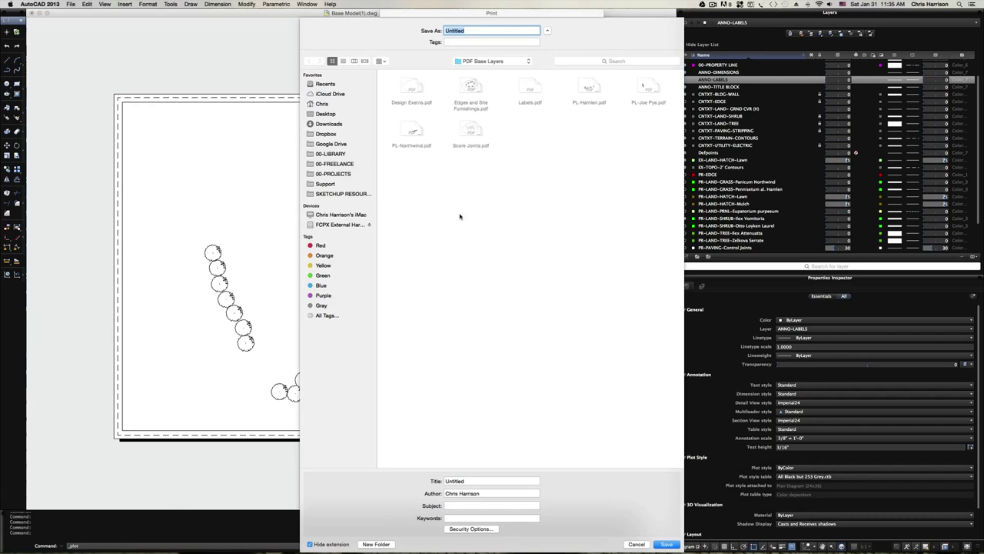
pyautogui.write('PL')
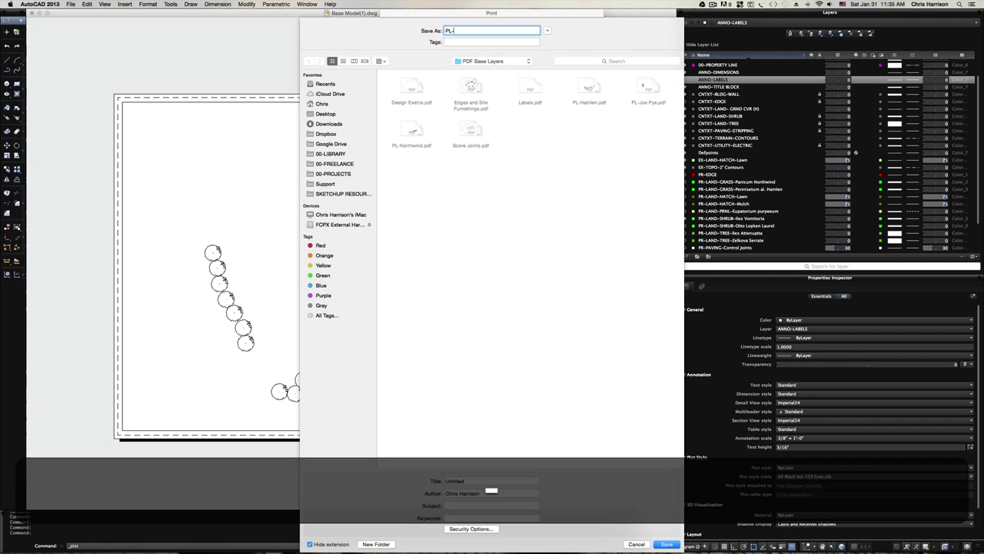
pyautogui.write('-Ilex ')
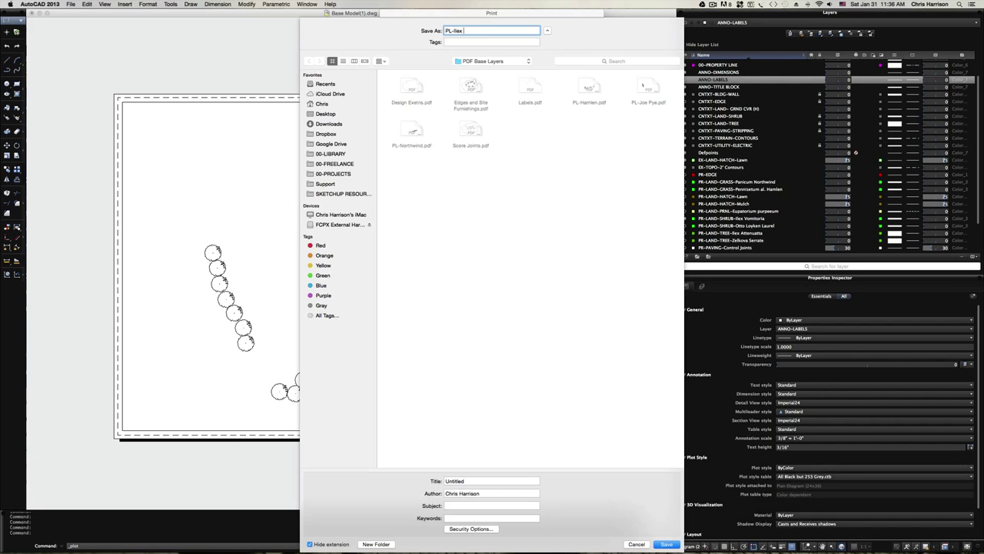
pyautogui.write('Vomito')
pyautogui.press('BackSpace')
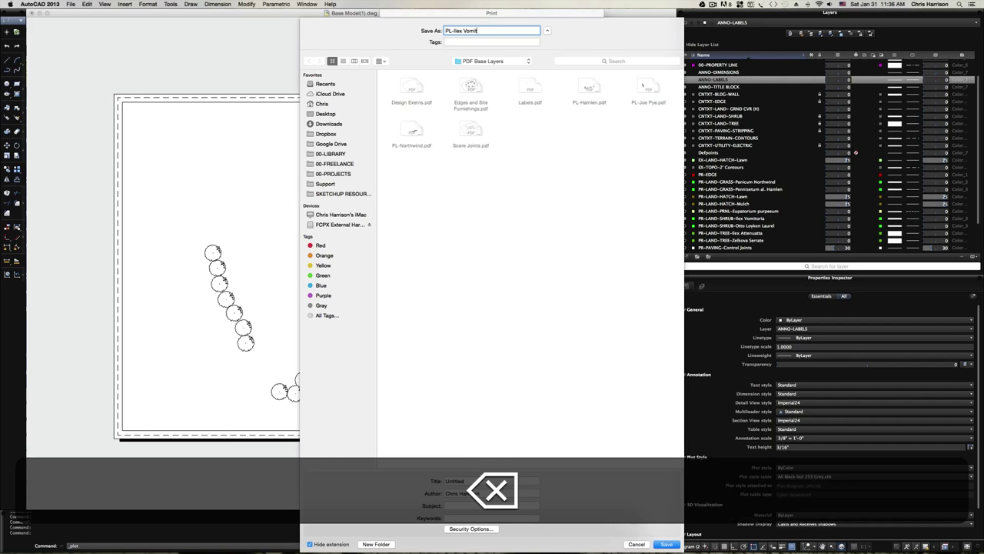
pyautogui.write('a')
pyautogui.press('Return')
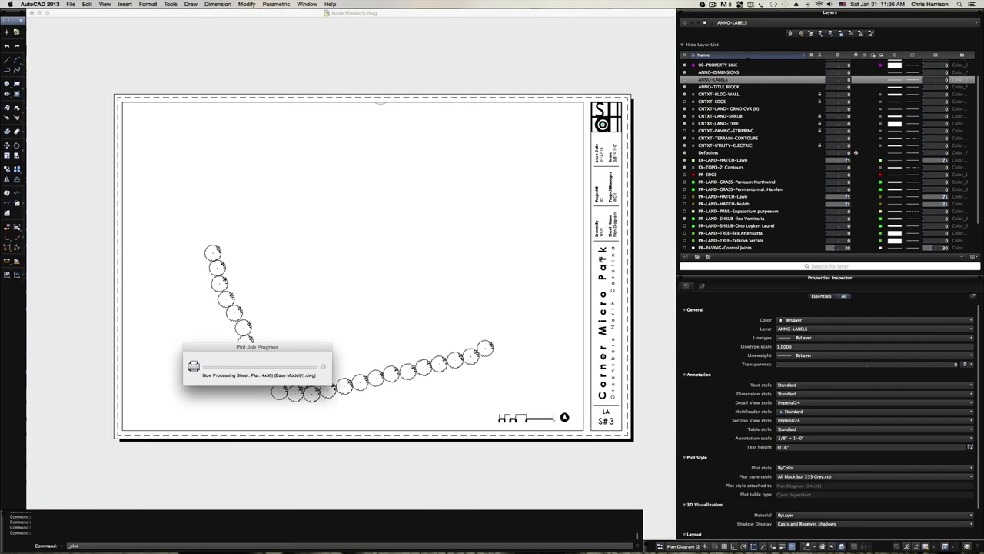
# Turn off the Ilex Vomitoria layer, turn on PR-LAND-SHRUB-Otto Loyken Laurel, and print the layout to a PDF named "PL-Otto"
pyautogui.click(684, 222)
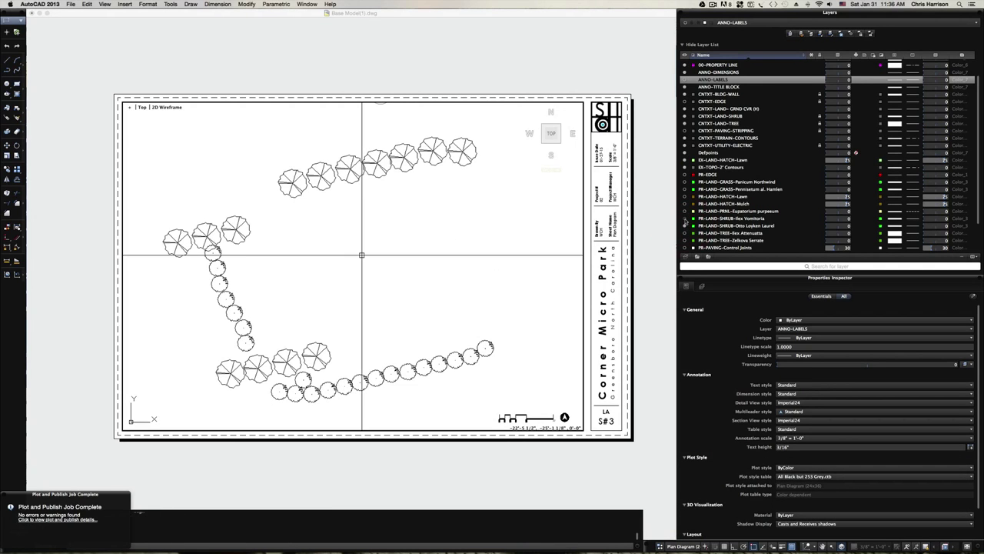
pyautogui.click(684, 220)
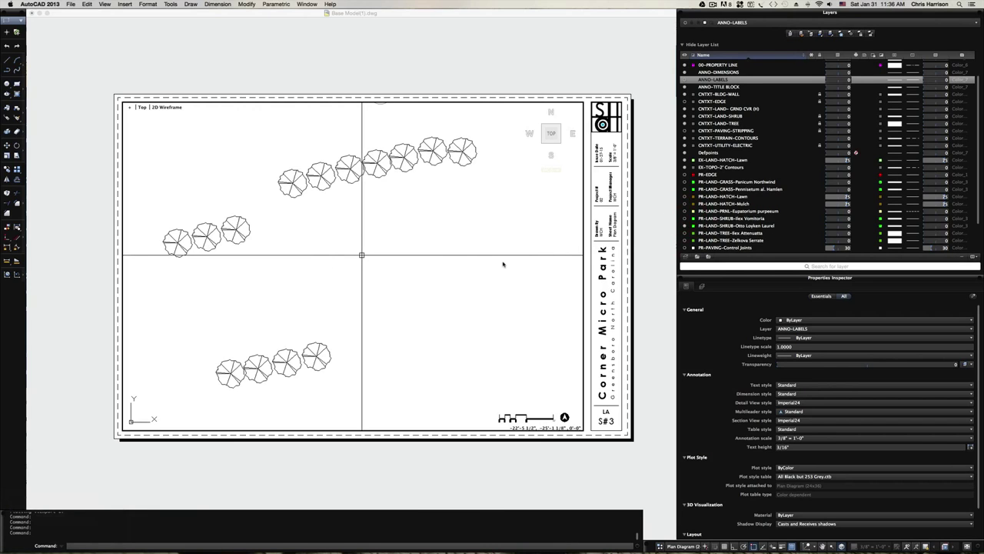
pyautogui.press('super+p')
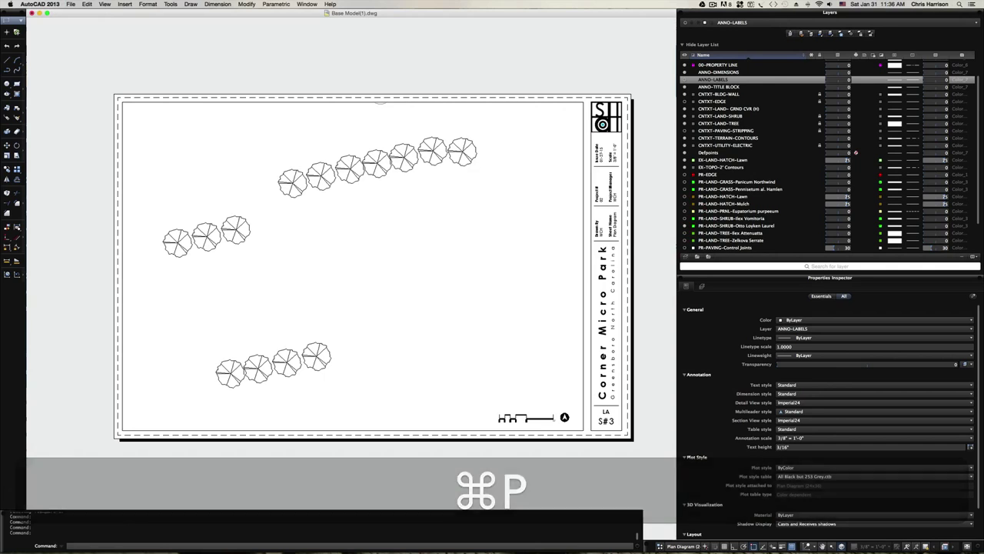
pyautogui.click(410, 286)
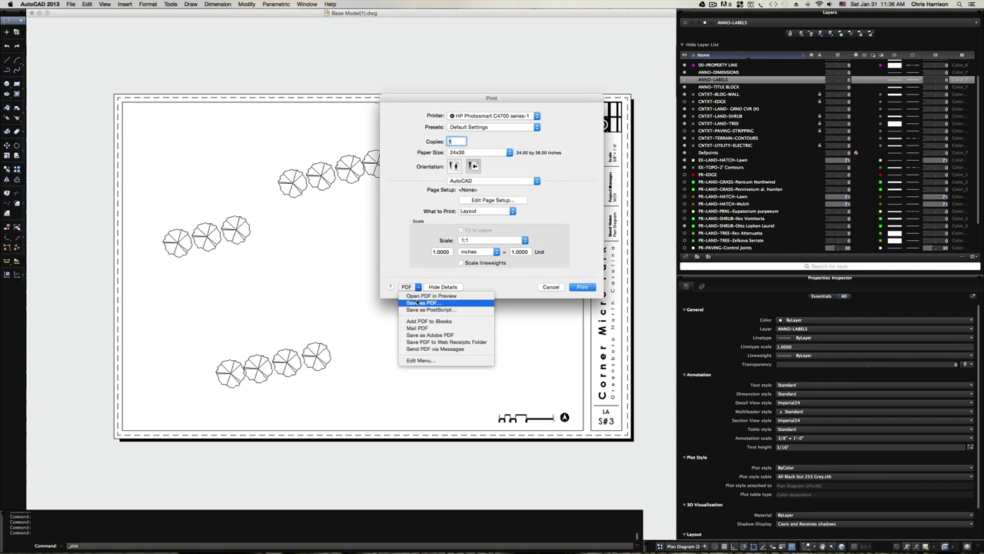
pyautogui.click(412, 292)
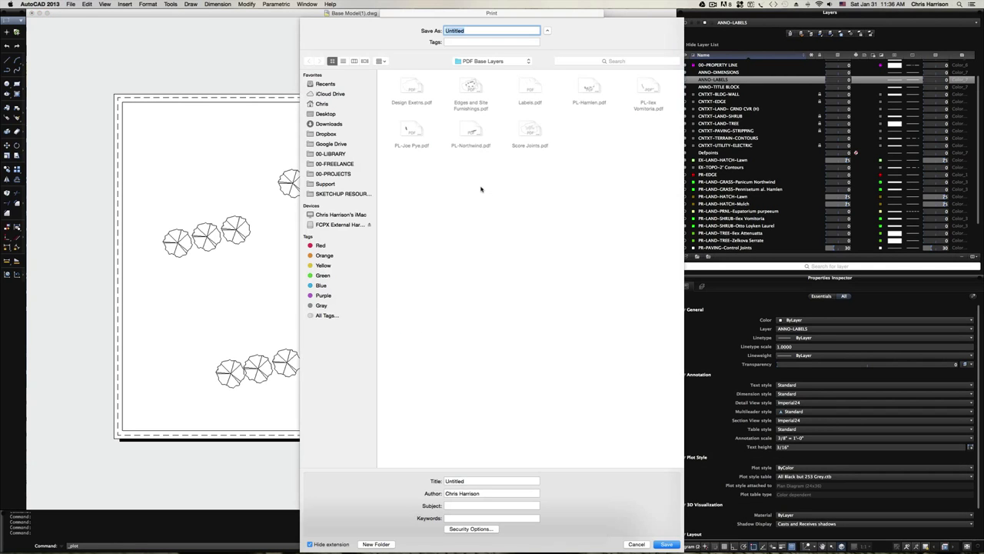
pyautogui.write('to')
pyautogui.press('BackSpace')
pyautogui.press('BackSpace')
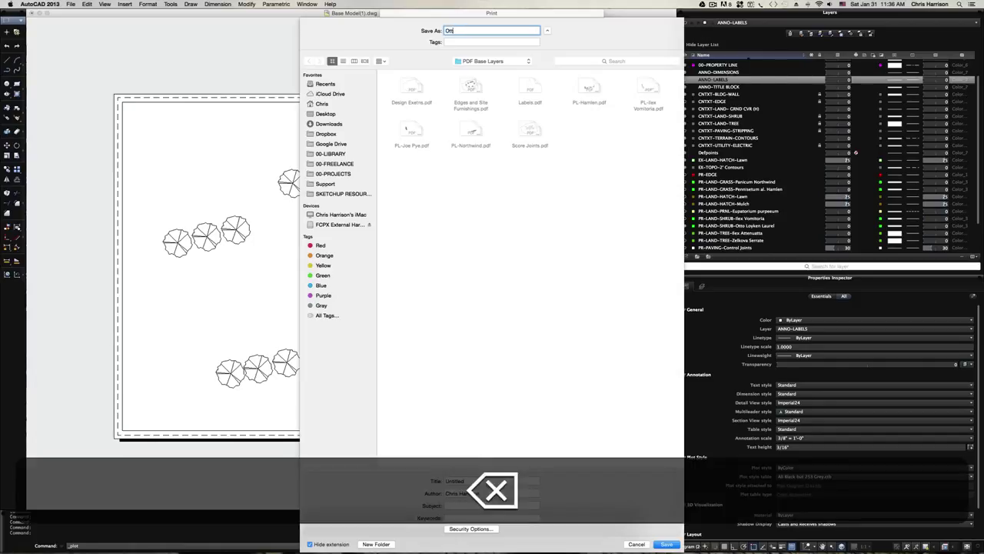
pyautogui.write('PL-Otto')
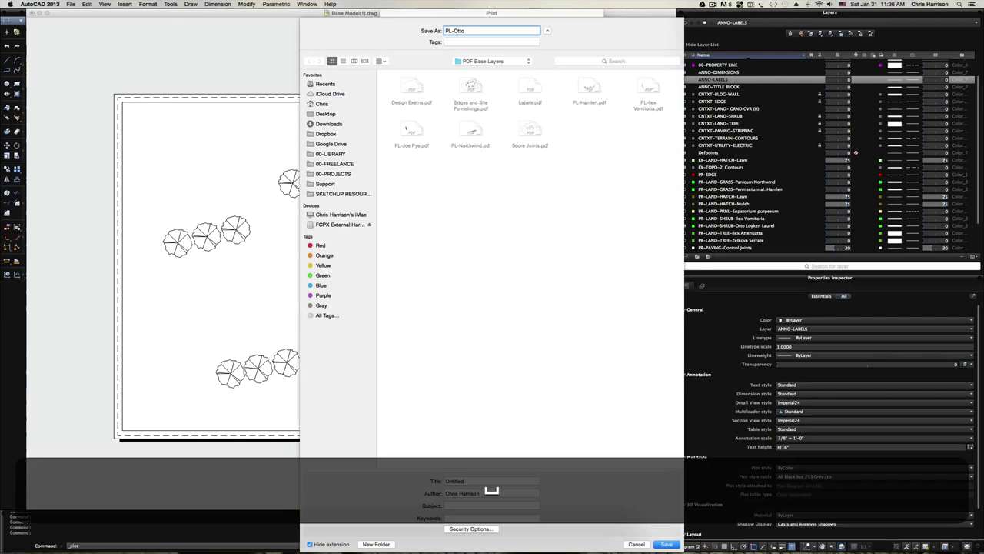
pyautogui.click(667, 544)
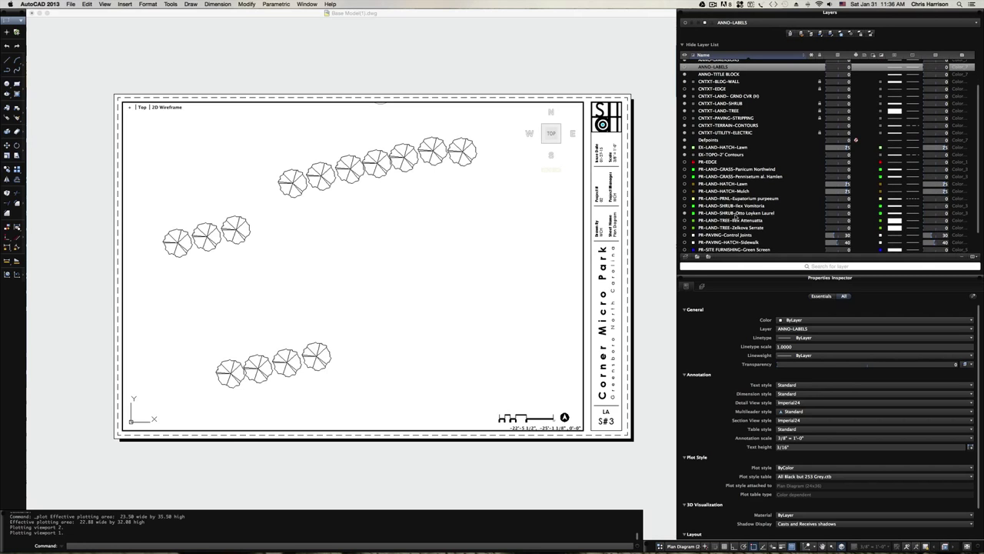
# Turn off the Otto Loyken Laurel layer, turn on PR-LAND-TREE-Ilex Attenuatta, and print the layout to a PDF named "PL-Ilex Att"
pyautogui.click(684, 218)
pyautogui.click(684, 219)
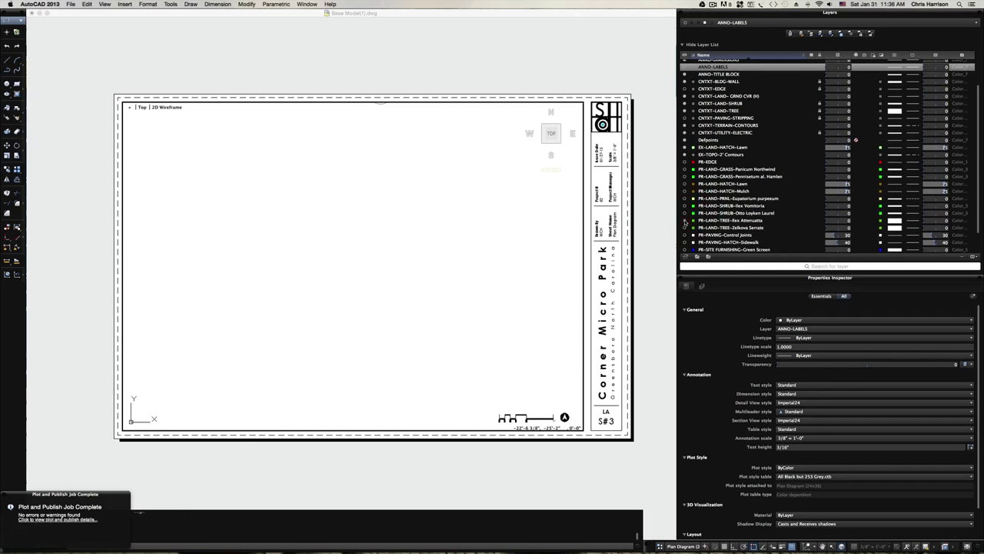
pyautogui.press('super+p')
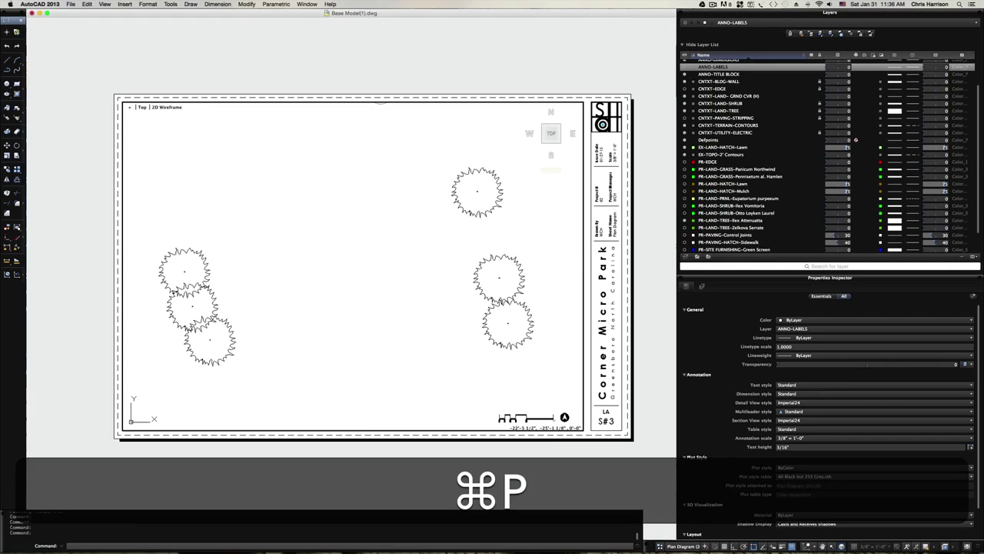
pyautogui.click(419, 286)
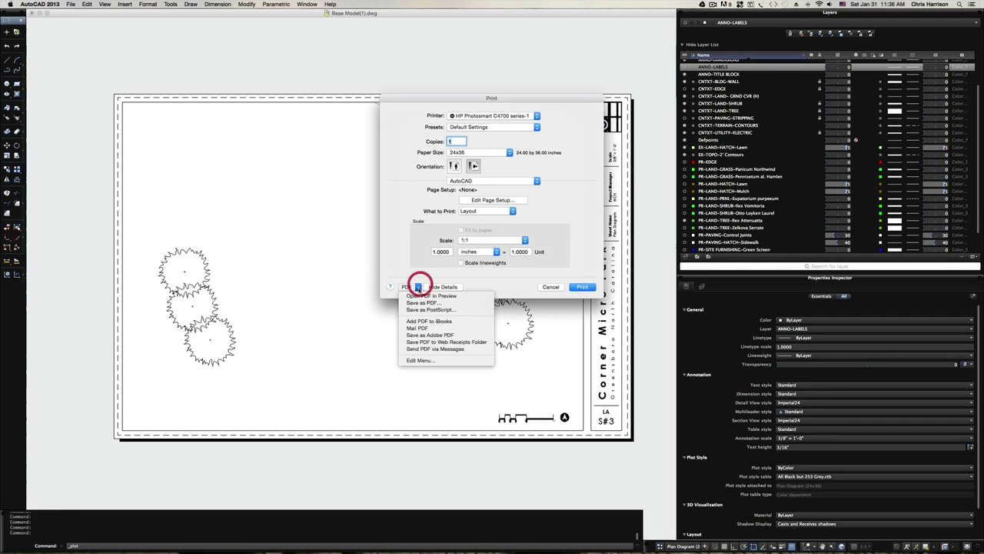
pyautogui.click(417, 285)
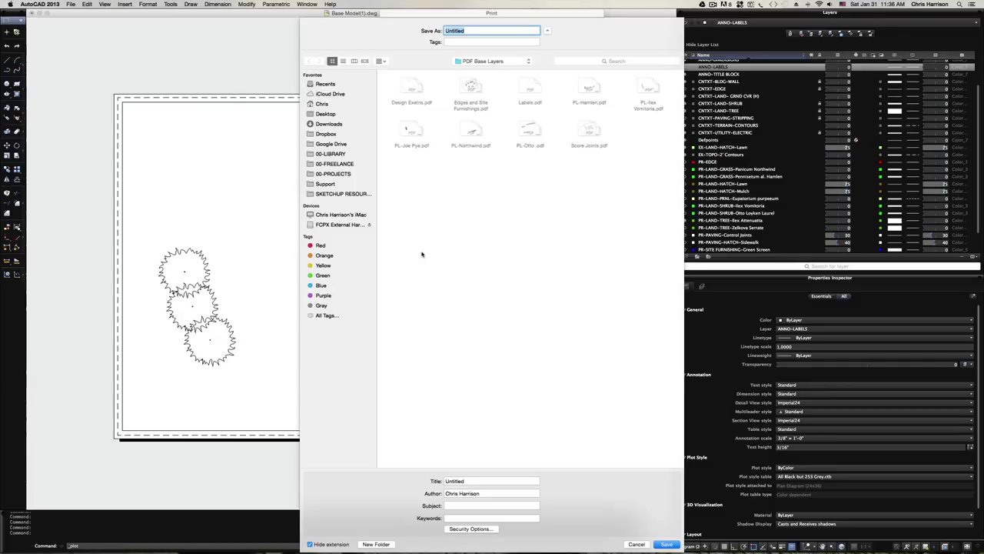
pyautogui.write('PL-I')
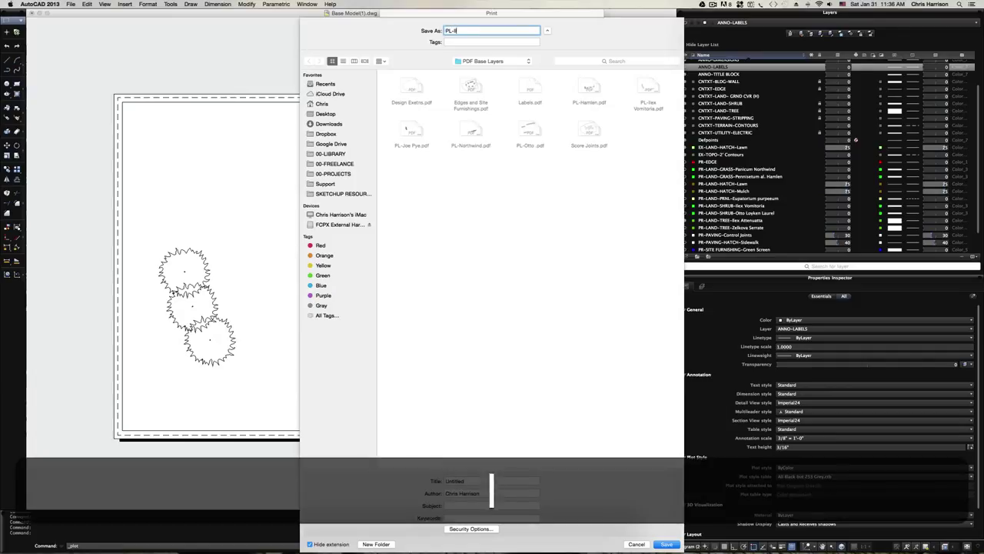
pyautogui.write('lex')
pyautogui.write('tt')
pyautogui.press('Return')
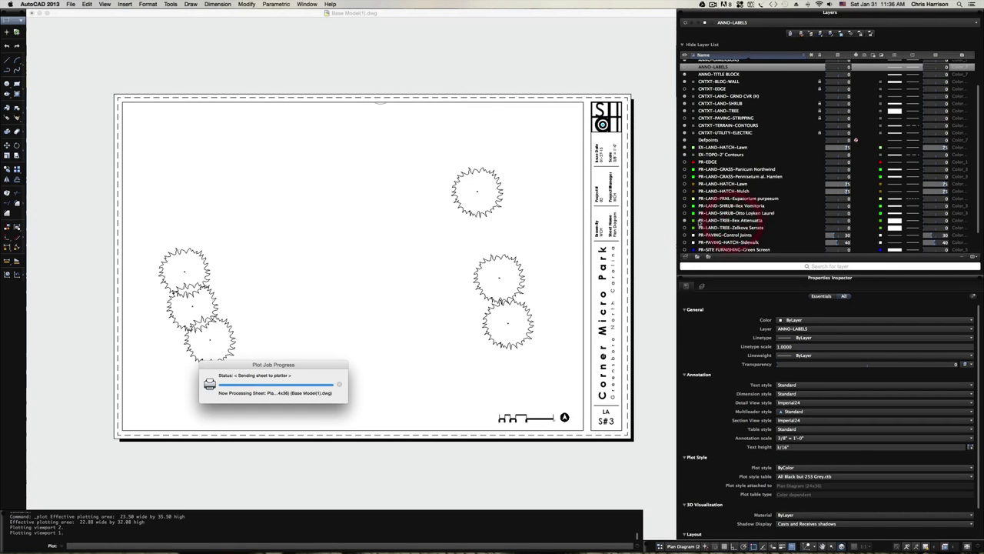
# Turn off the Ilex Attenuatta layer, turn on PR-LAND-TREE-Zelkova Serrate, and print the layout to a PDF named "PL-Zelkova"
pyautogui.click(686, 221)
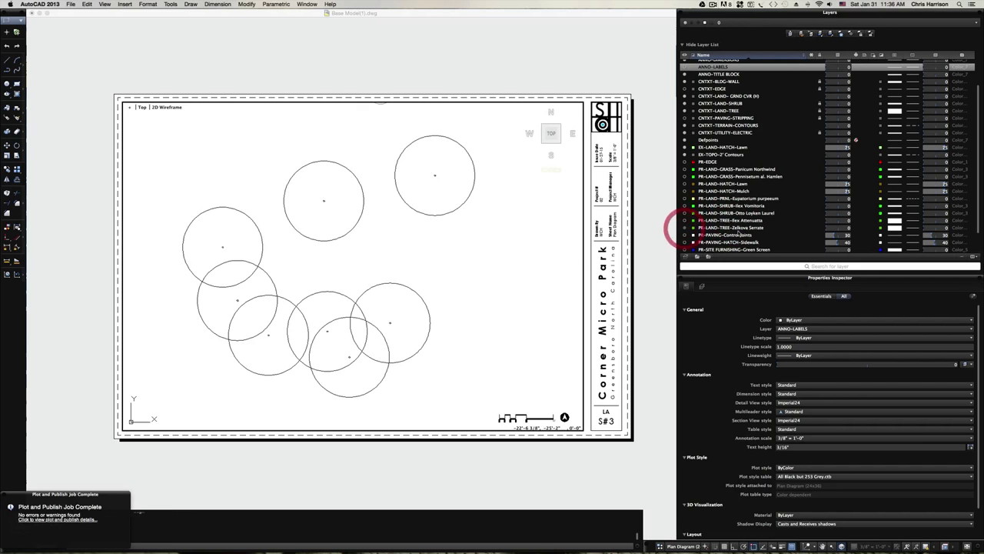
pyautogui.press('super+p')
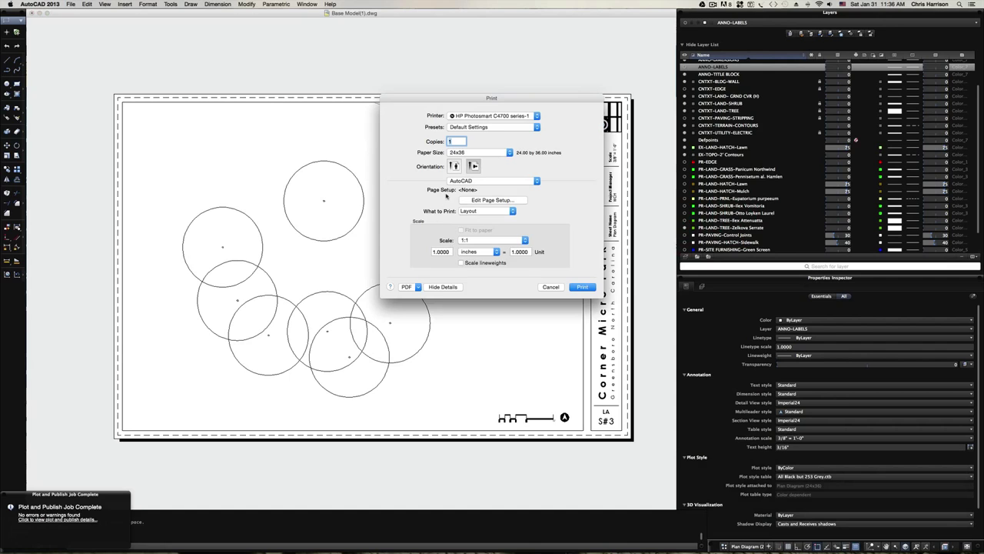
pyautogui.click(419, 287)
pyautogui.click(471, 271)
pyautogui.write('PL-X')
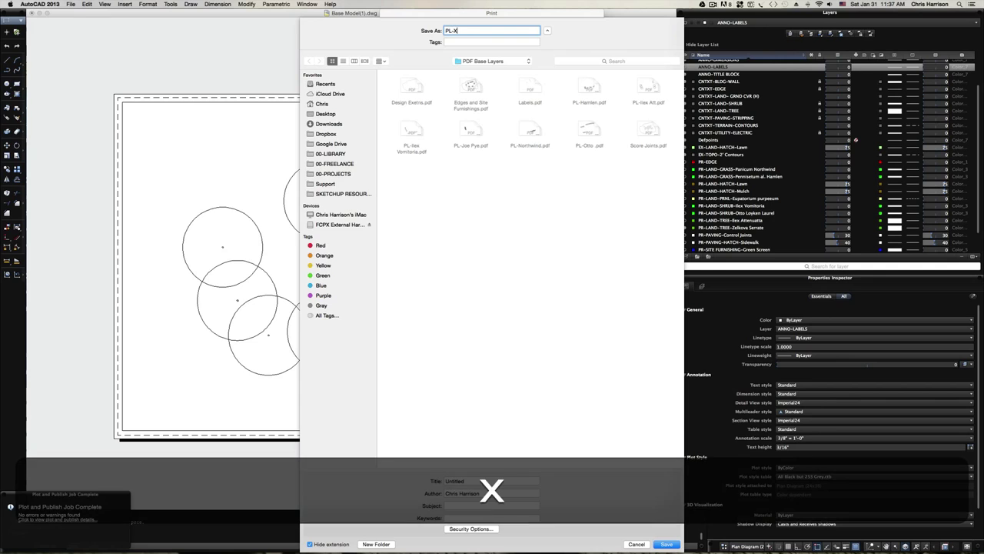
pyautogui.press('BackSpace')
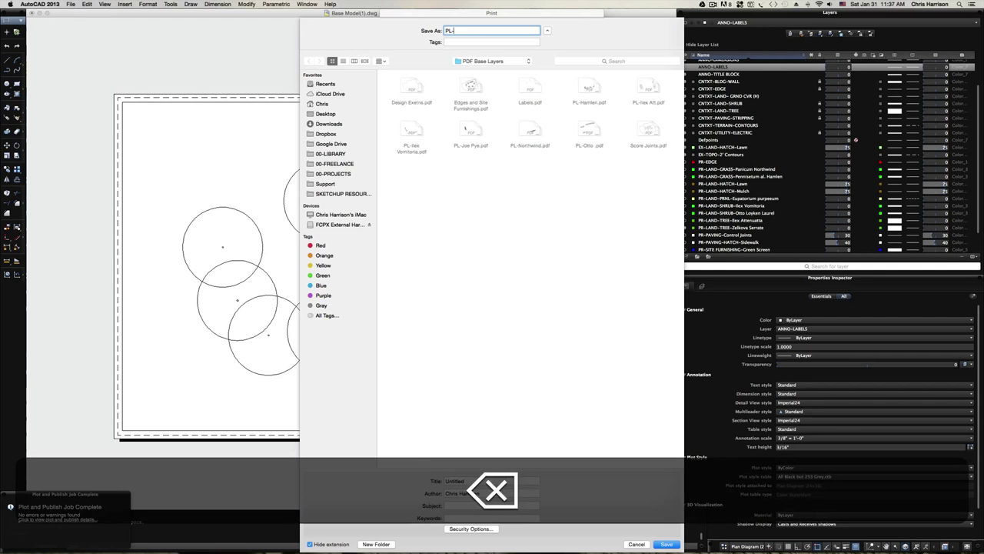
pyautogui.write('Zel')
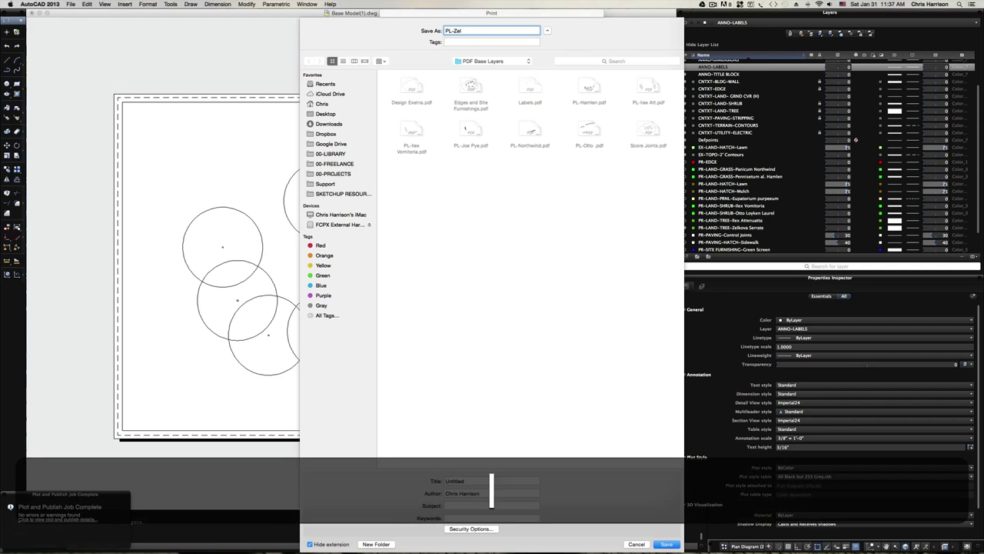
pyautogui.write('kova')
pyautogui.press('Return')
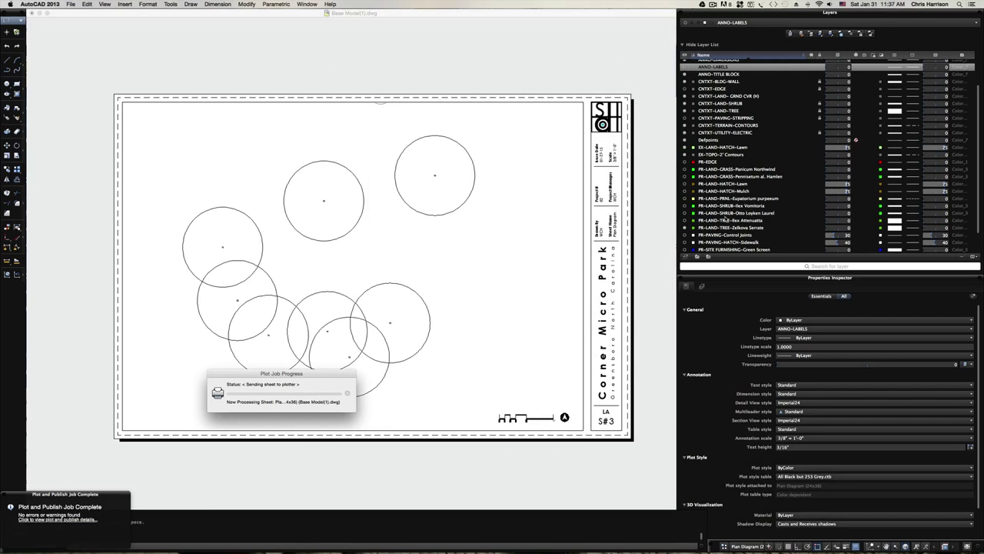
# Turn all of the drawing's layers back on with the LAYON command
pyautogui.scroll(-1, 723, 223)
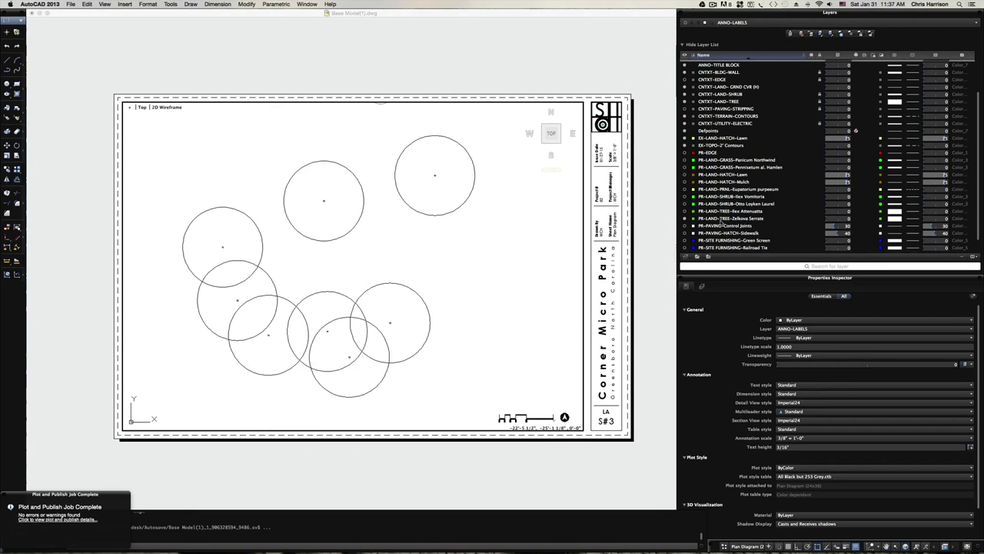
pyautogui.scroll(3, 721, 225)
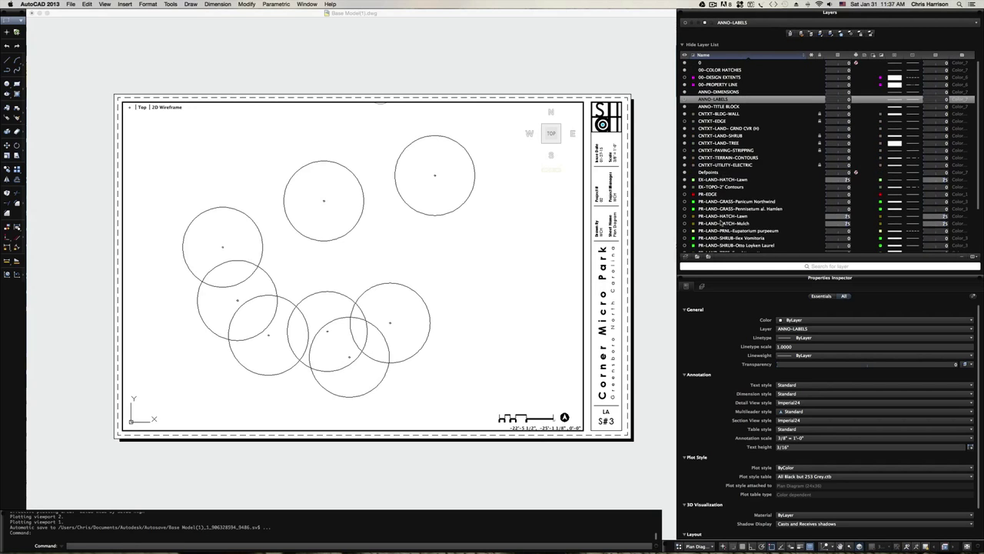
pyautogui.scroll(-2, 722, 223)
pyautogui.scroll(-3, 719, 223)
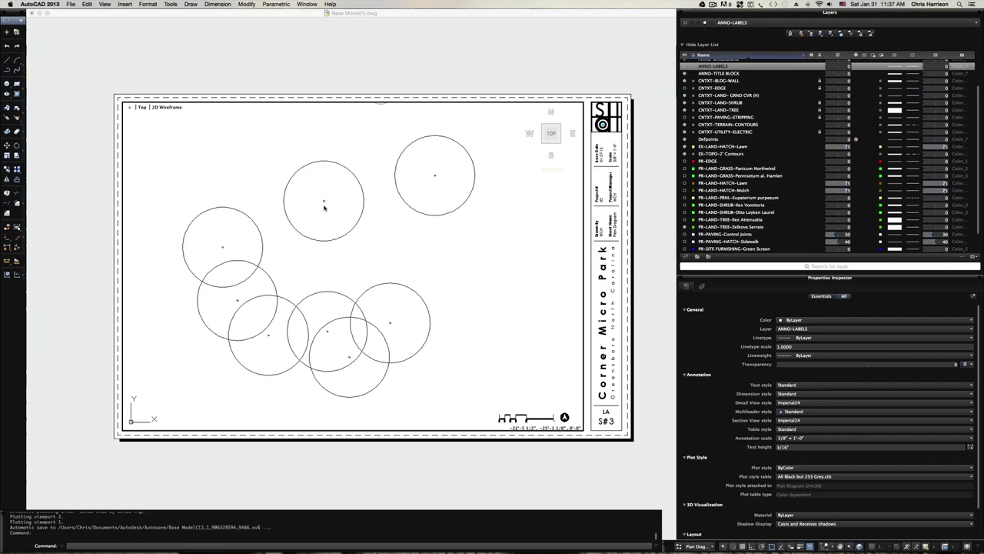
pyautogui.write('ps')
pyautogui.press('space')
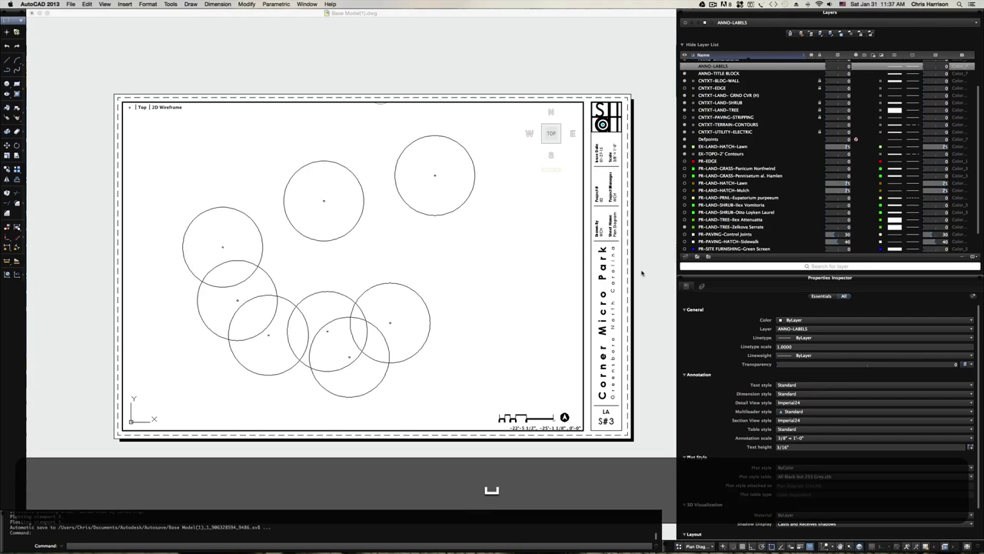
pyautogui.click(450, 241)
pyautogui.click(402, 234)
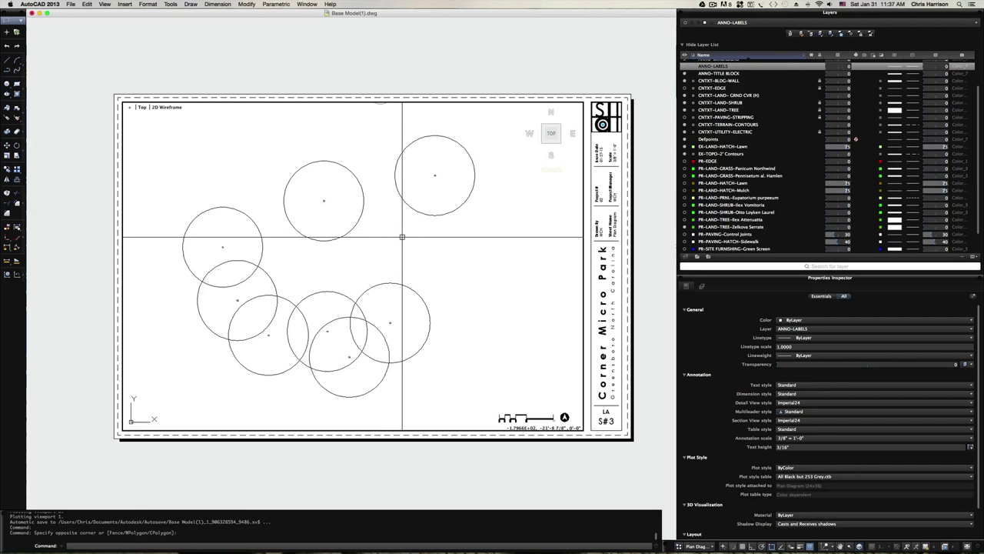
pyautogui.write('layon')
pyautogui.press('Return')
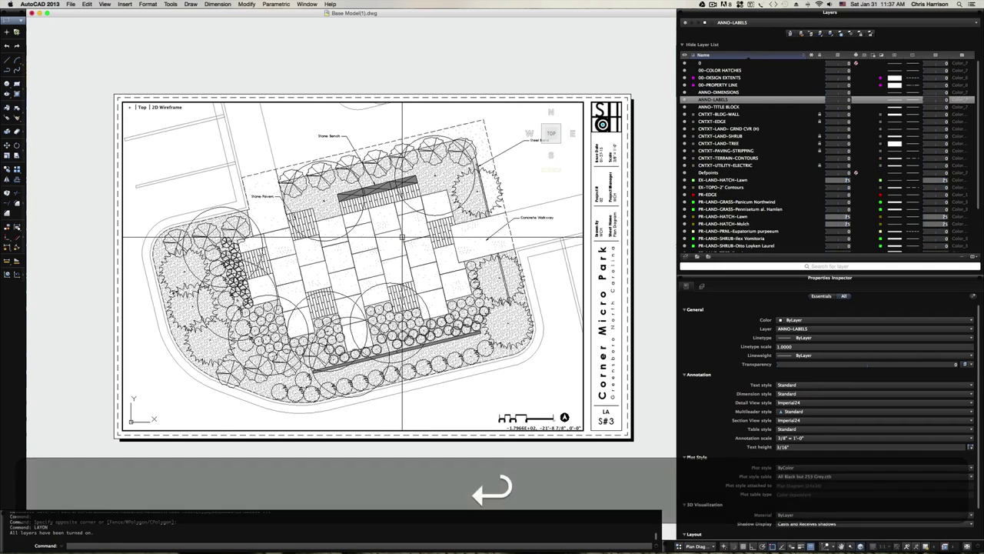
# Save the Base Model(1) drawing with all layers on
pyautogui.press('space')
pyautogui.hscroll(3, 398, 288)
pyautogui.scroll(2, 399, 288)
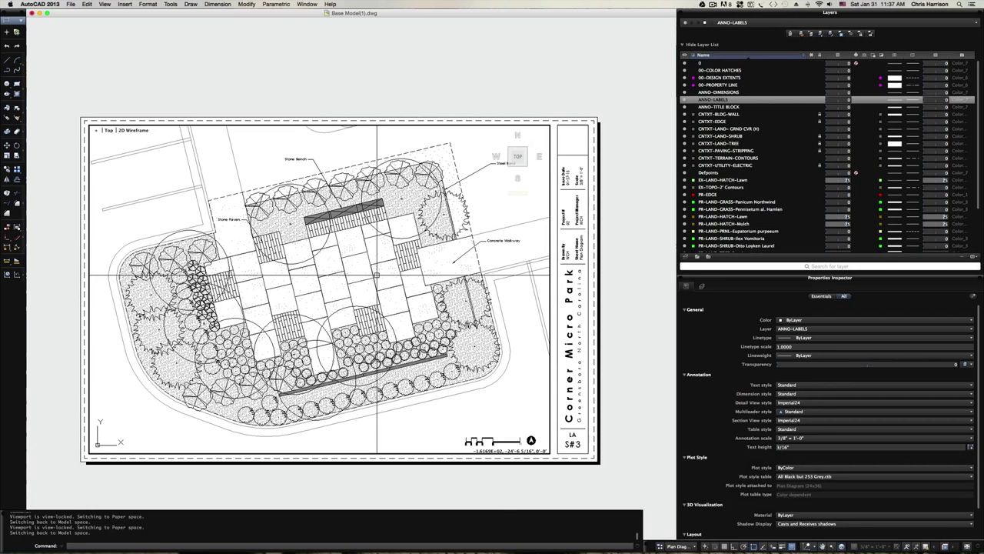
pyautogui.press('super+s')
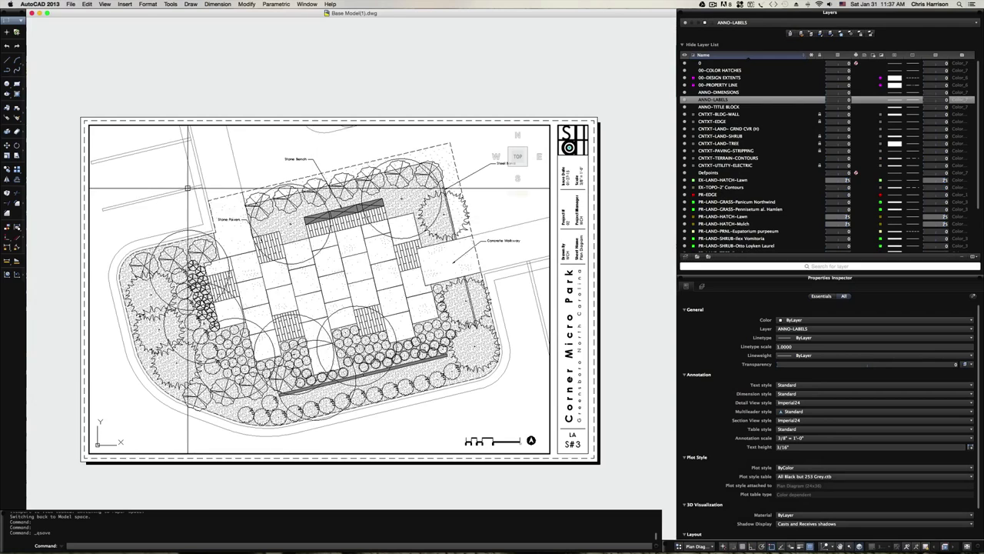
pyautogui.scroll(-4, 346, 297)
pyautogui.scroll(4, 346, 298)
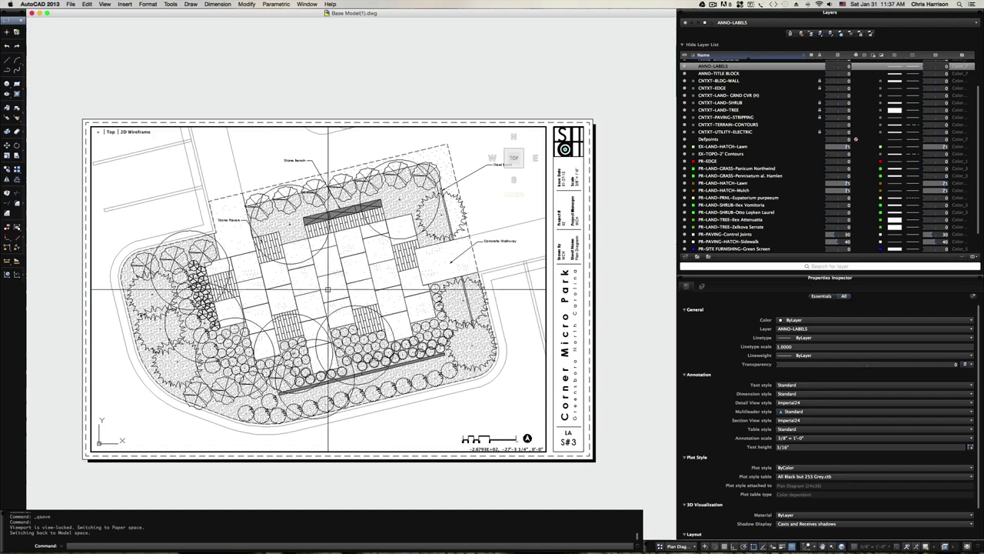
# Switch to Photoshop and open "Design Exetns.pdf" from the PDF Base Layers folder, cropping to the full page instead of the bounding box
pyautogui.moveTo(333, 539)
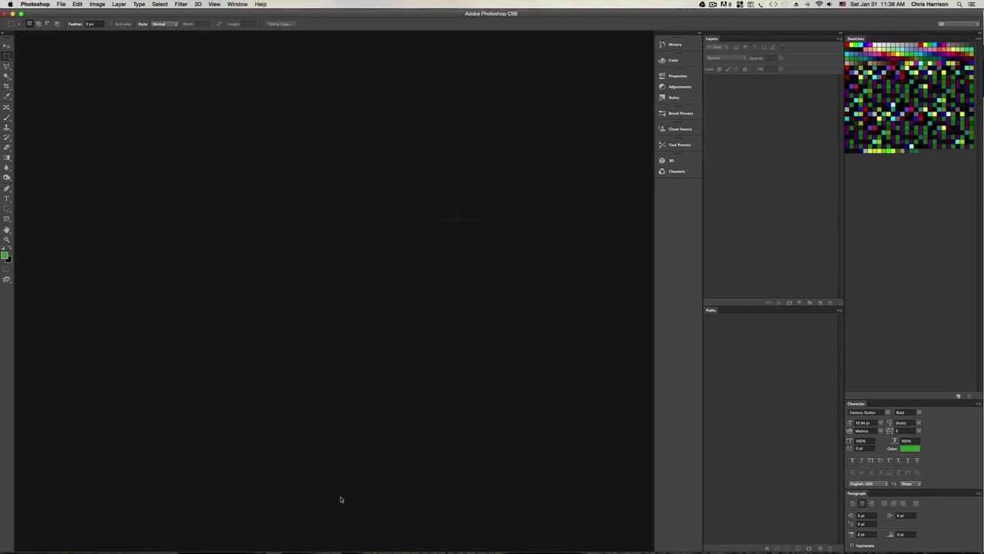
pyautogui.click(62, 5)
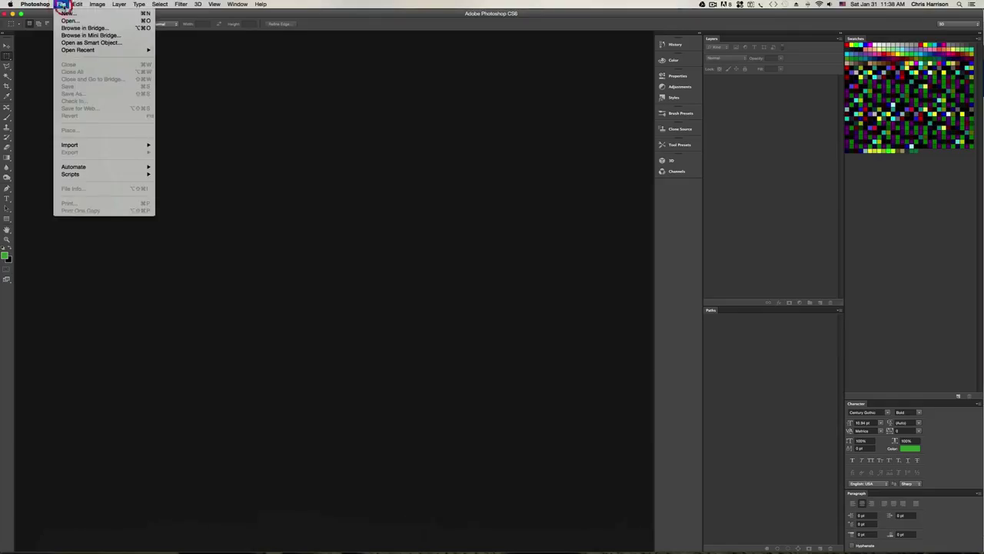
pyautogui.click(68, 27)
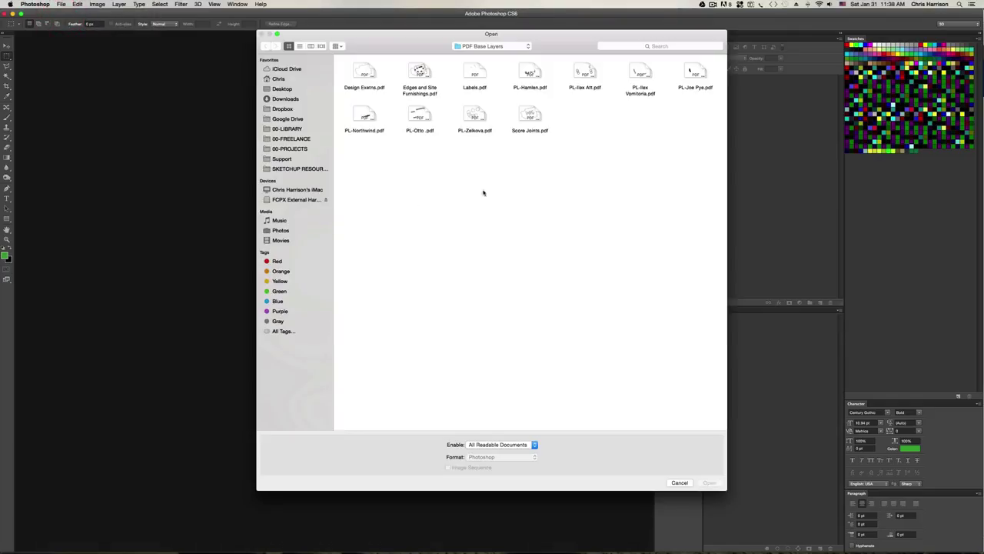
pyautogui.doubleClick(364, 87)
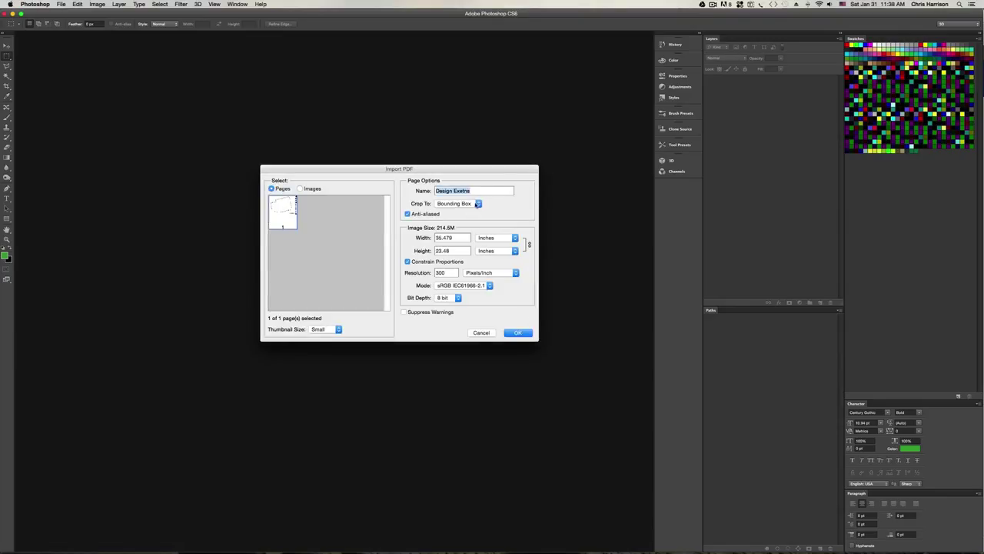
pyautogui.click(477, 204)
pyautogui.click(457, 215)
pyautogui.click(522, 335)
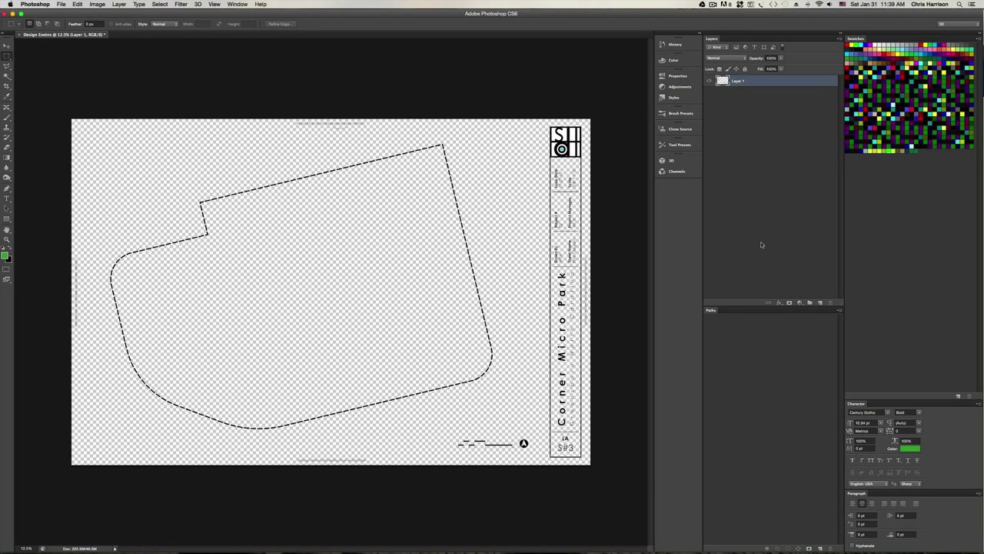
# Add a new layer above Layer 1 and name it "White Background"
pyautogui.click(820, 303)
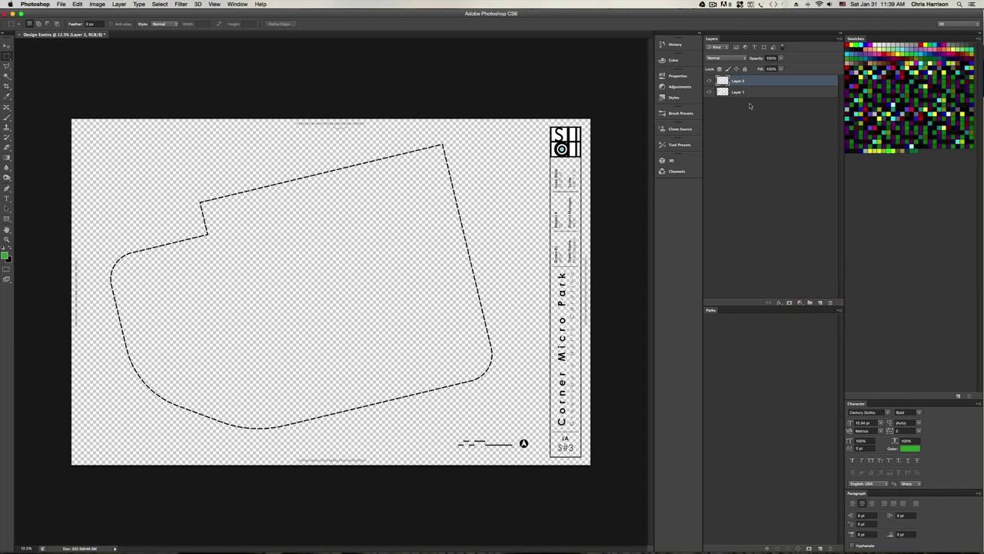
pyautogui.doubleClick(738, 81)
pyautogui.write('White Backg')
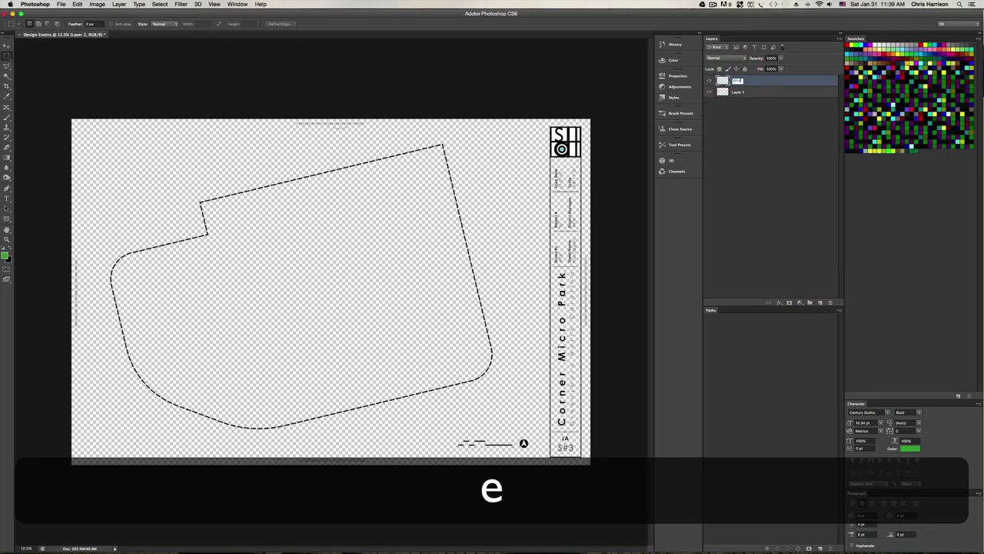
pyautogui.write('rou')
pyautogui.press('BackSpace')
pyautogui.press('BackSpace')
pyautogui.write('ground')
pyautogui.press('Return')
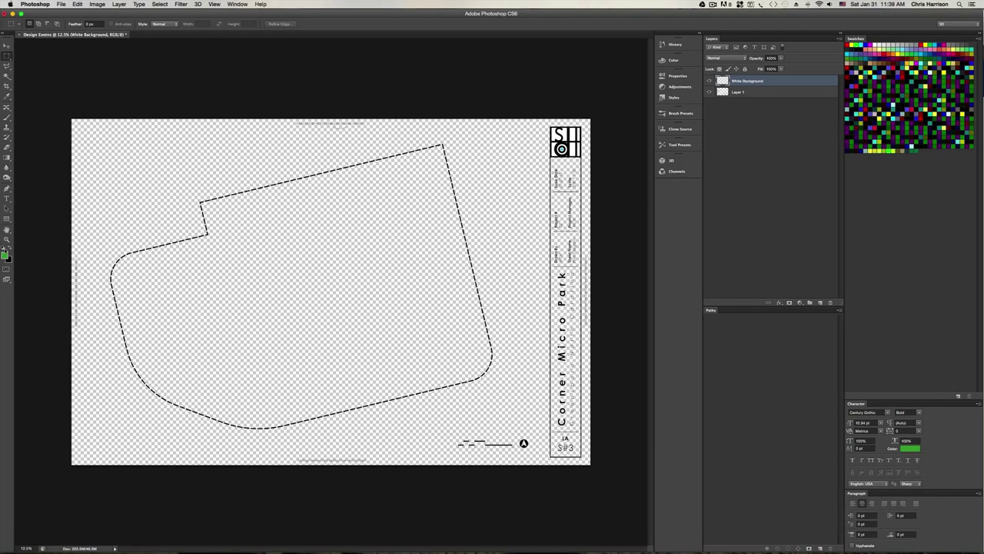
# Fill the White Background layer with white as the foreground color and move it beneath Layer 1
pyautogui.click(5, 248)
pyautogui.click(11, 252)
pyautogui.press('F5')
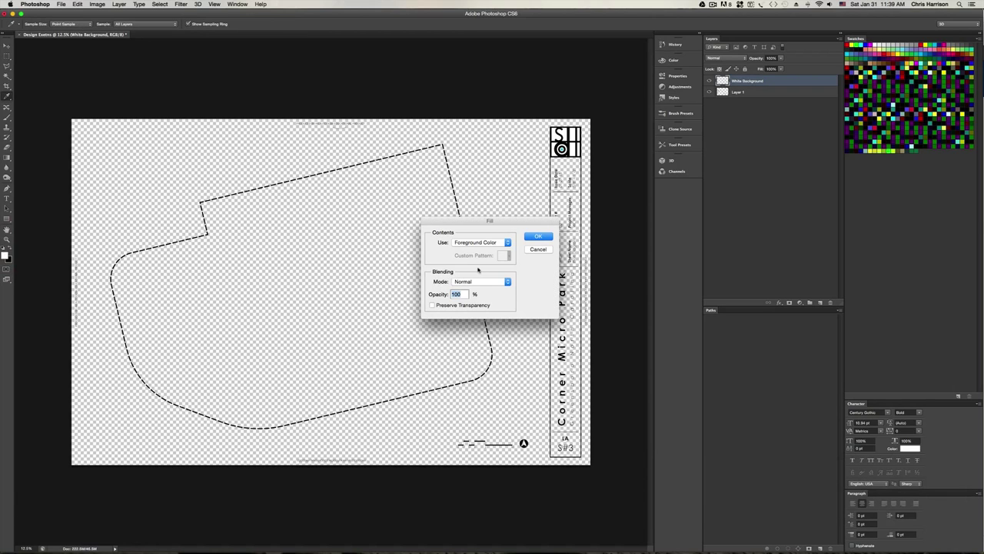
pyautogui.click(491, 246)
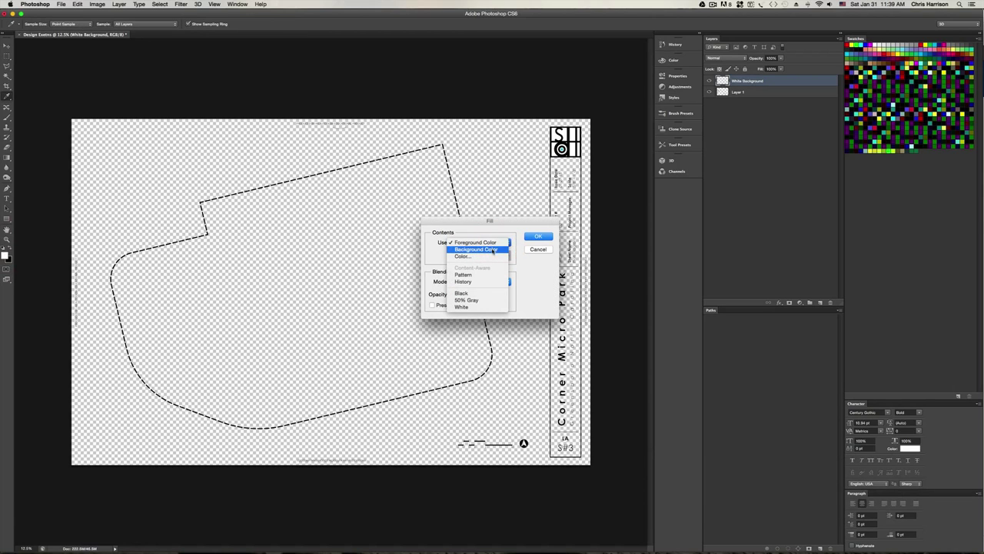
pyautogui.click(494, 244)
pyautogui.click(538, 236)
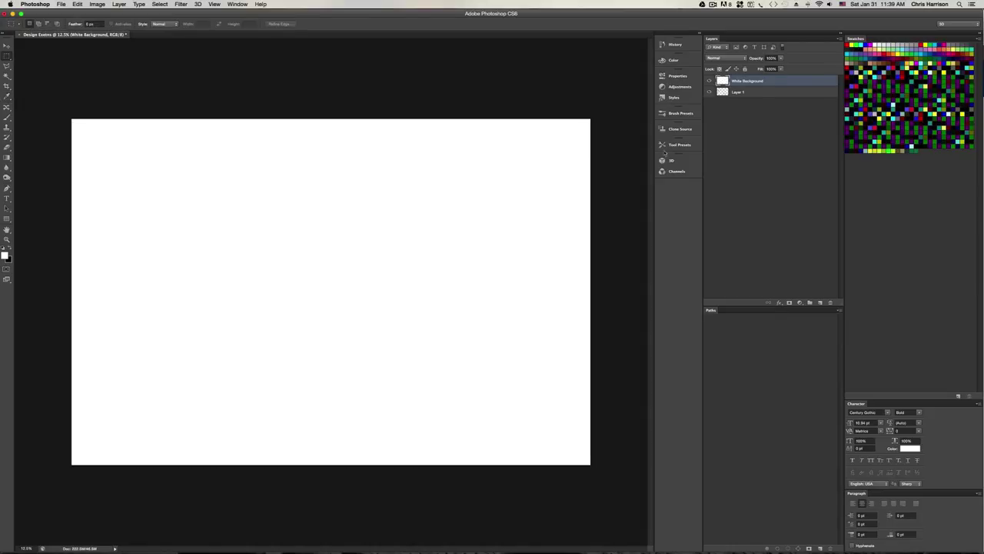
pyautogui.moveTo(762, 81); pyautogui.dragTo(758, 97)
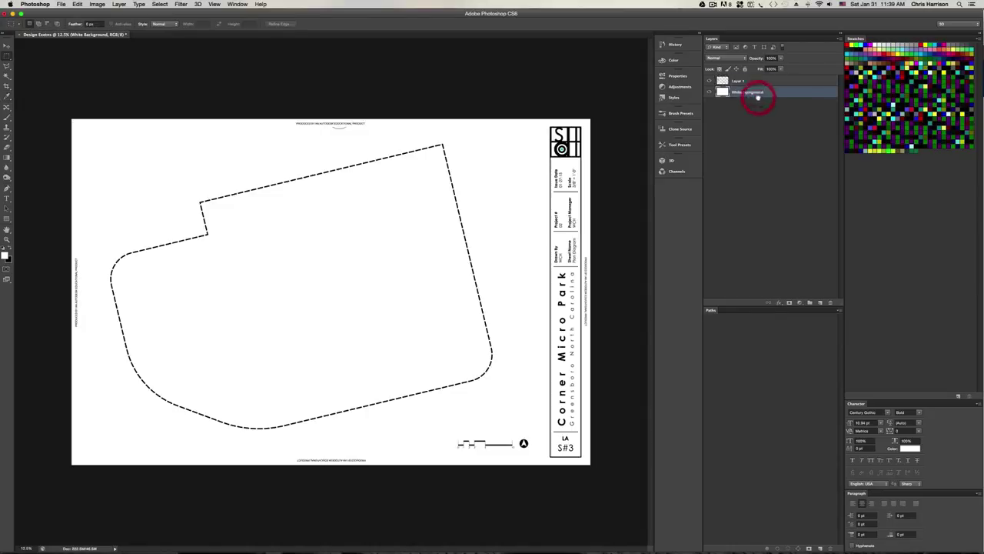
# Rename Layer 1, which holds the plan linework, as "Design Extents"
pyautogui.click(740, 83)
pyautogui.doubleClick(738, 81)
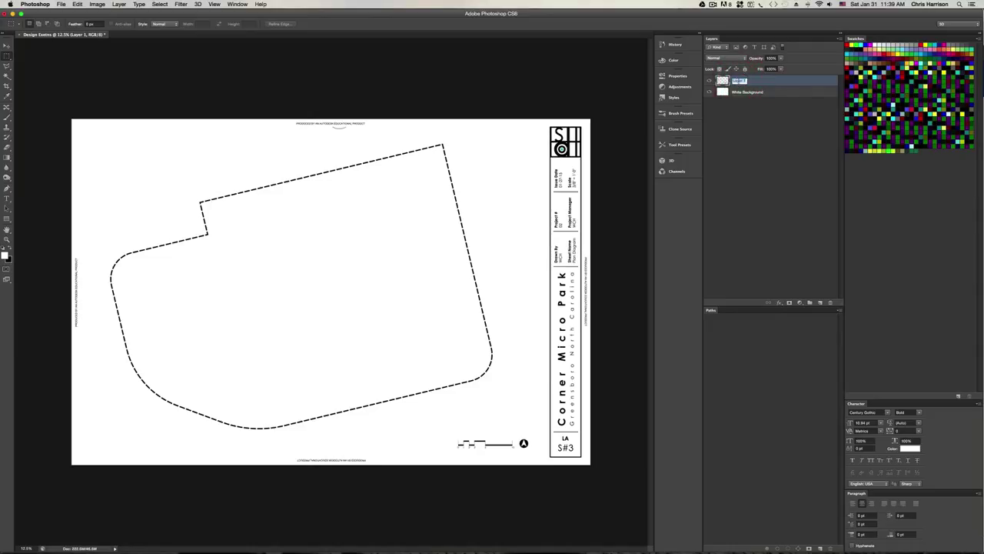
pyautogui.write('De')
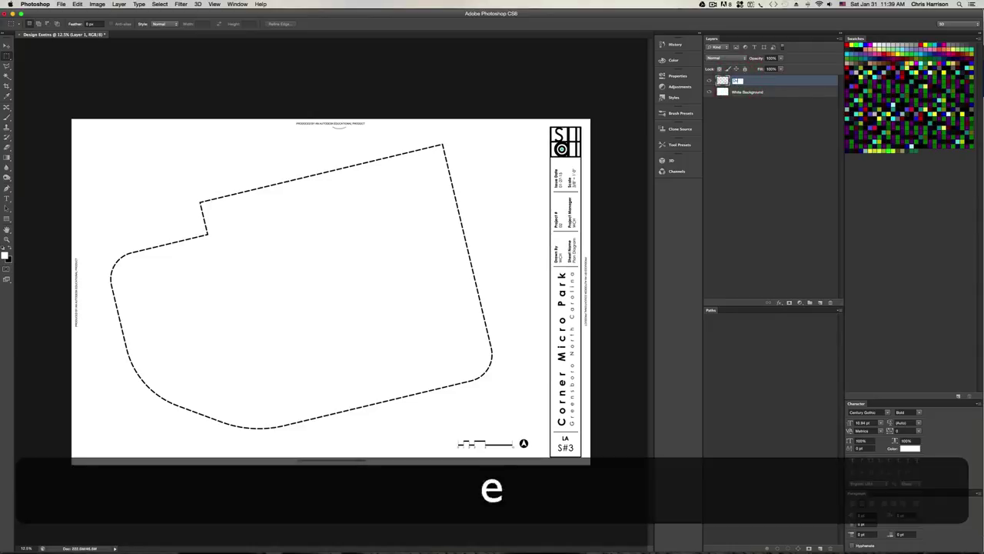
pyautogui.write('sign Exteriors')
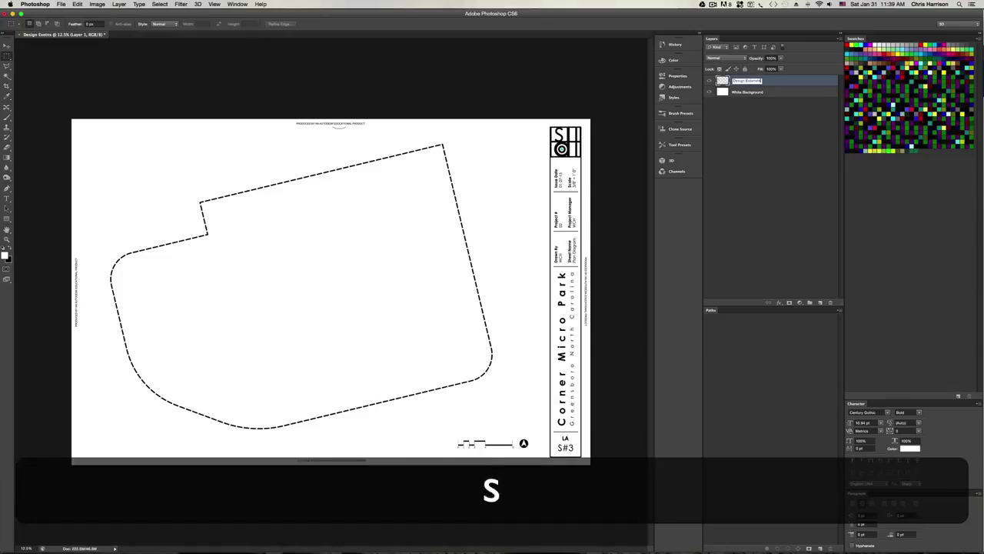
pyautogui.press('BackSpace')
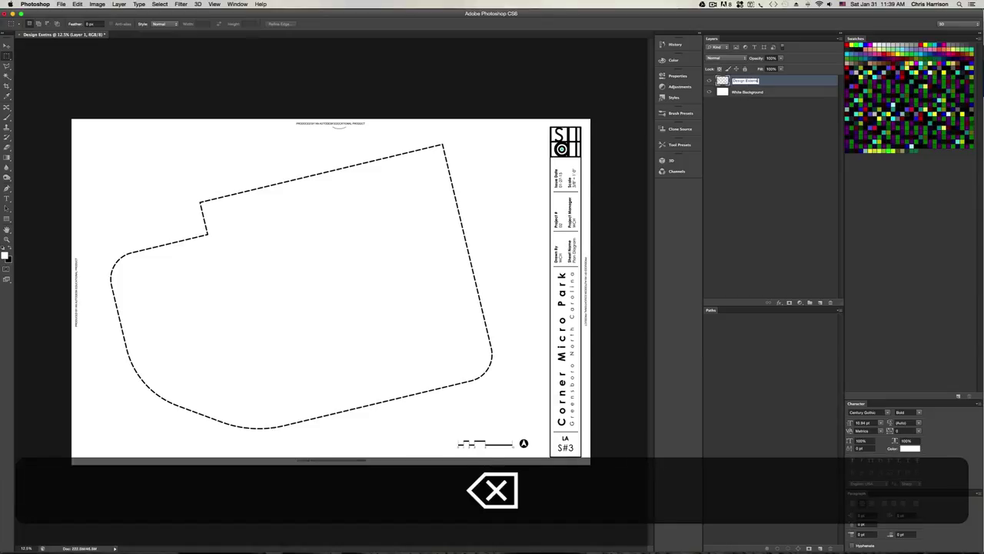
pyautogui.write('s')
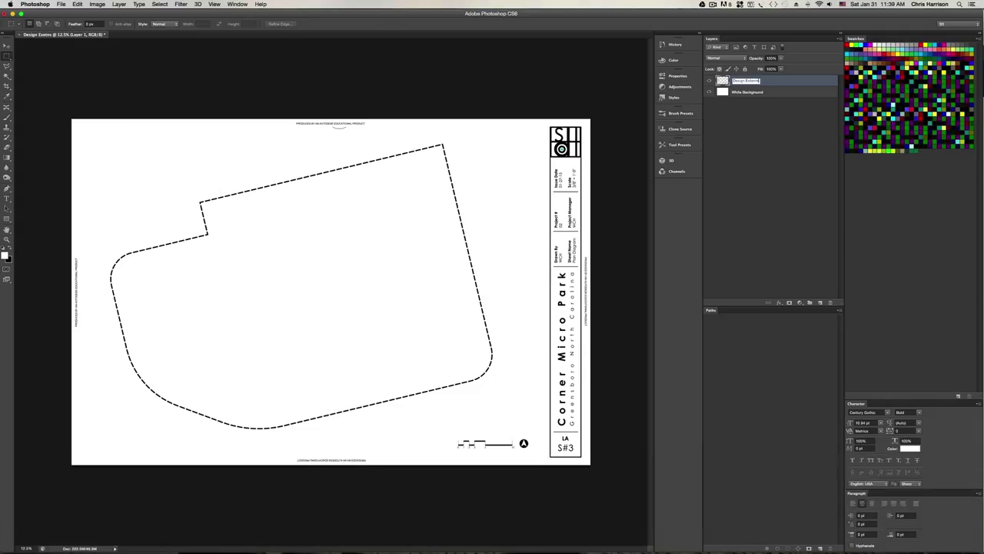
pyautogui.press('Return')
# Copy the entire contents of the Design Extents layer and paste them in place on a new layer
pyautogui.press('v')
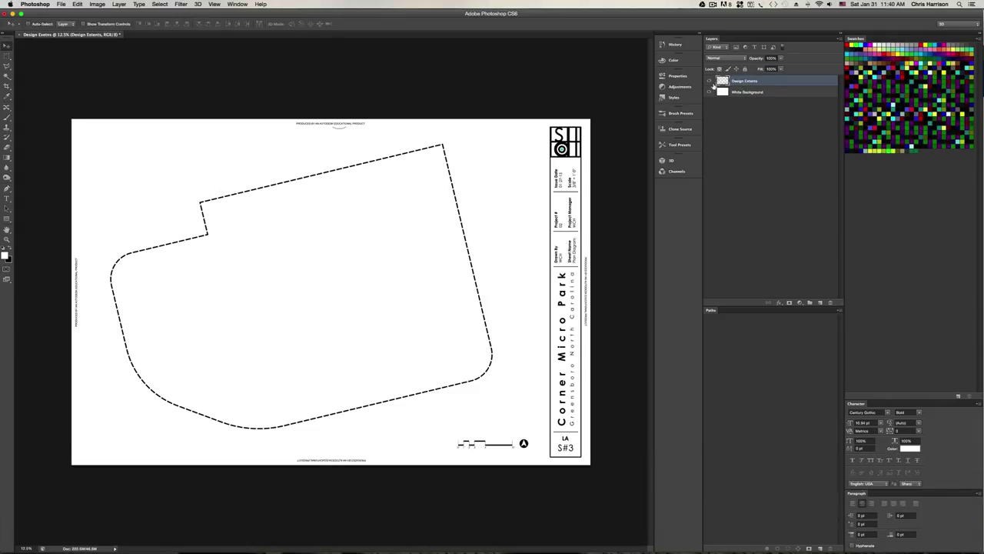
pyautogui.hotkey('ctrl', 'a')
pyautogui.hotkey('ctrl', 'c')
pyautogui.scroll(5, 348, 175)
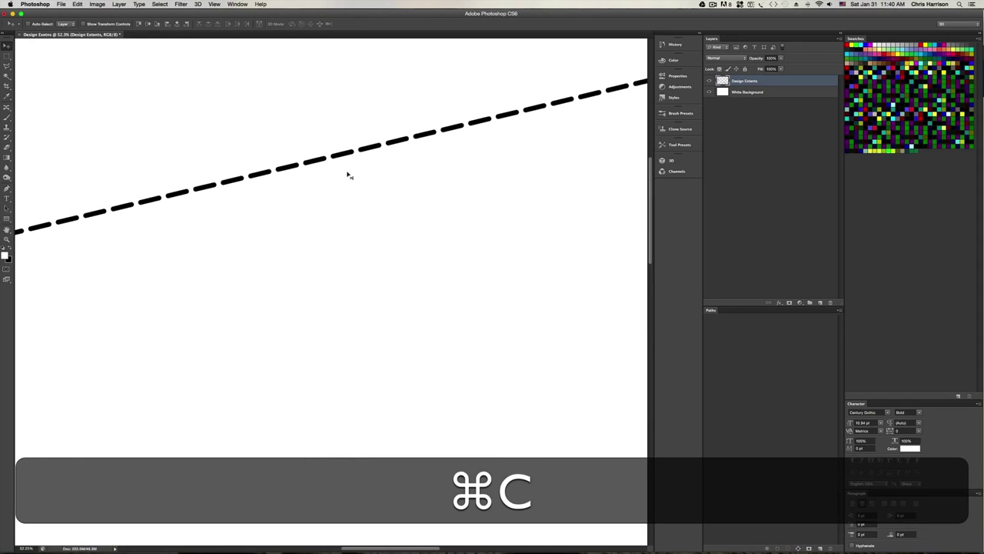
pyautogui.scroll(-7, 446, 210)
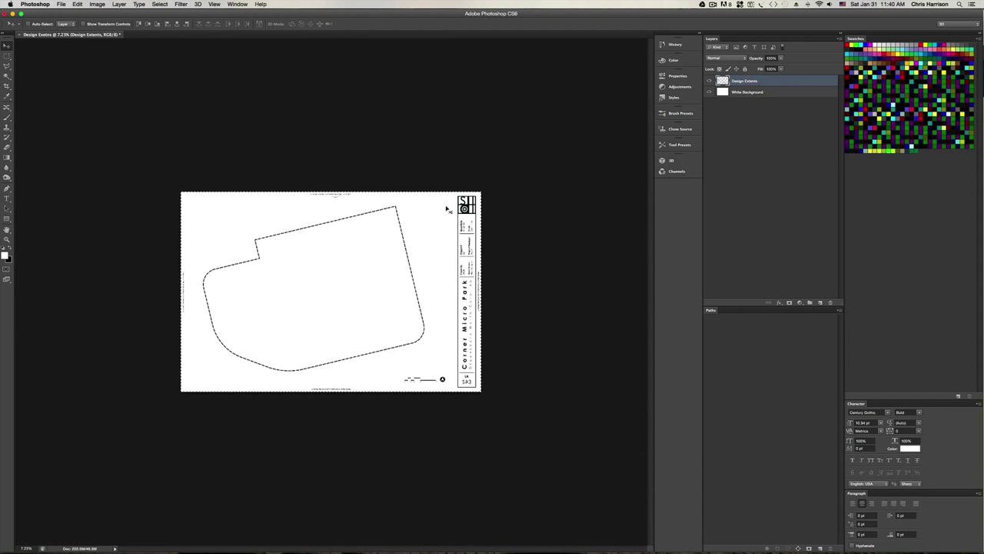
pyautogui.scroll(3, 446, 209)
pyautogui.hotkey('ctrl', 'shift', 'v')
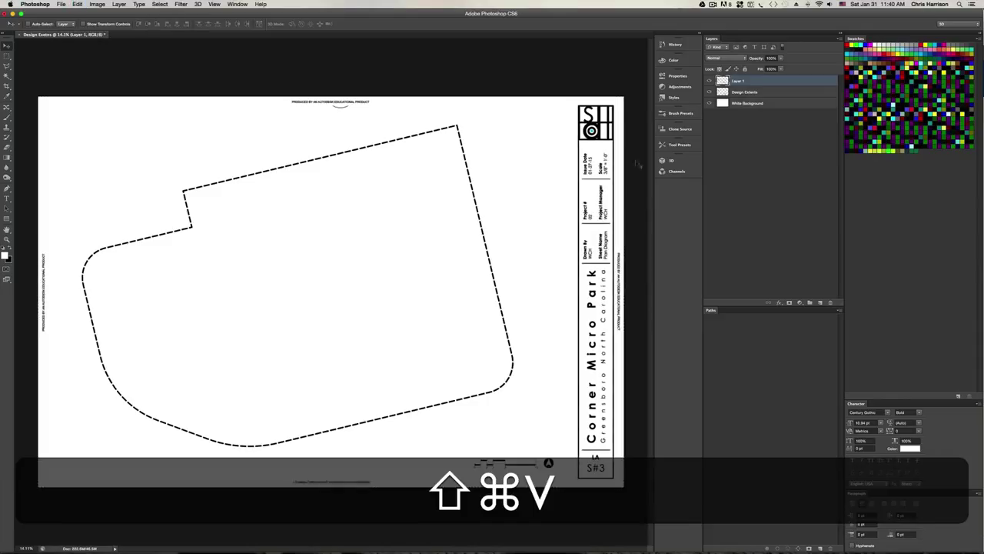
# Rename the pasted copy of the linework layer as "Title Block"
pyautogui.doubleClick(736, 80)
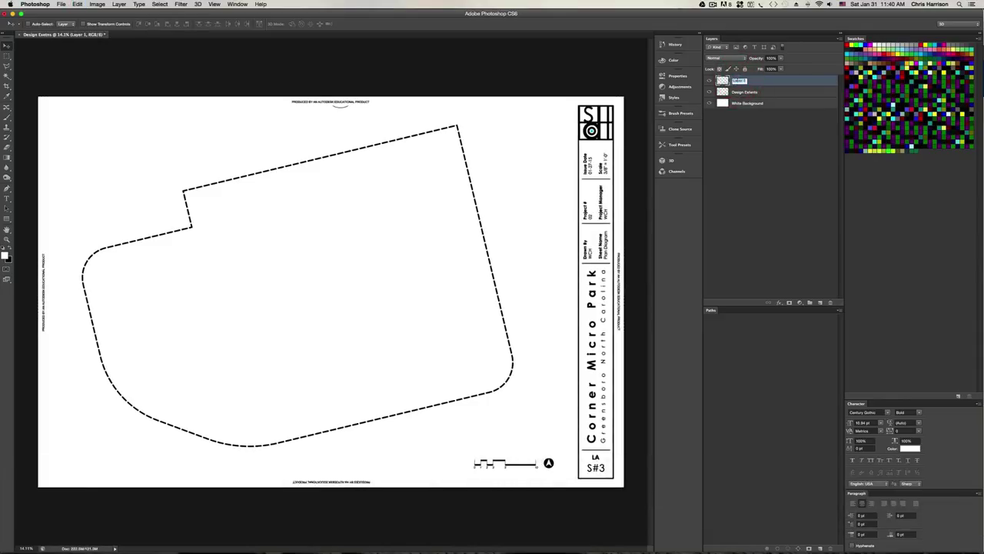
pyautogui.write('e')
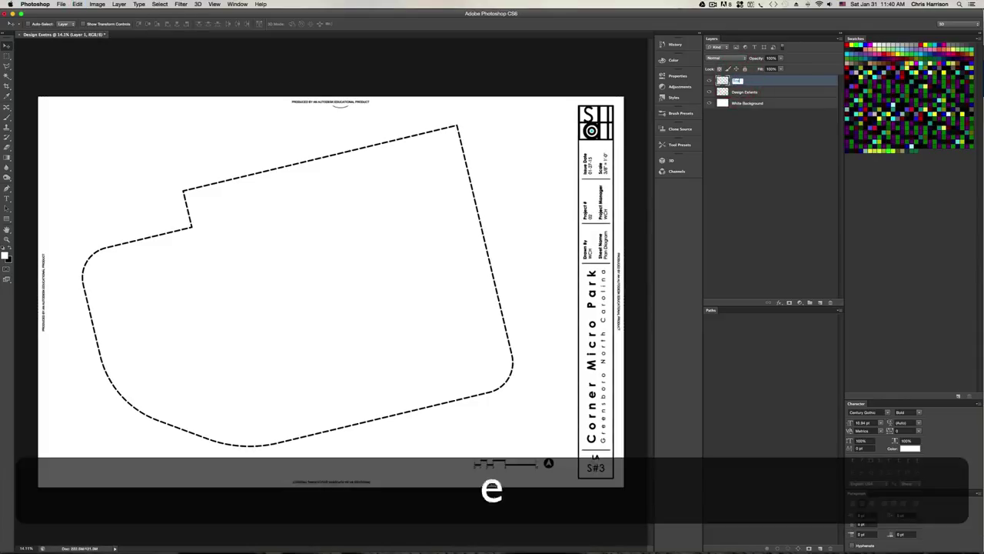
pyautogui.press('BackSpace')
pyautogui.write('Title Block')
pyautogui.press('Return')
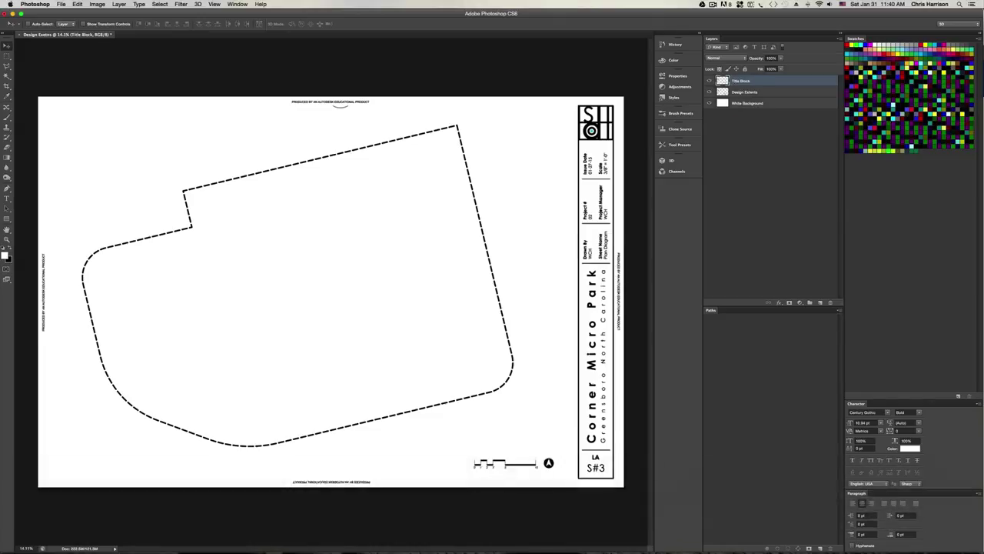
# On the Design Extents layer, draw a Polygonal Lasso selection loosely around the dashed site boundary, excluding the title block and scale bar
pyautogui.click(751, 93)
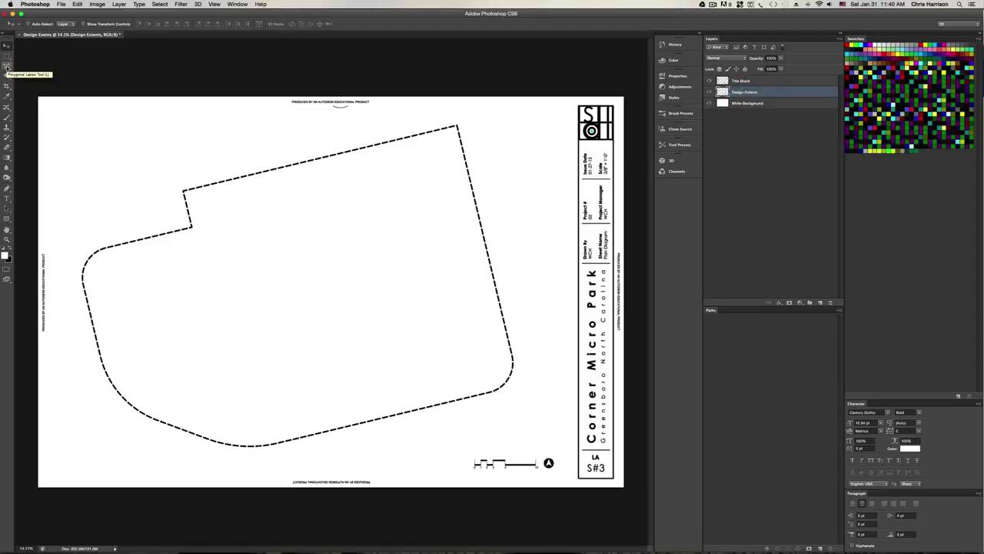
pyautogui.click(6, 67)
pyautogui.click(509, 229)
pyautogui.click(475, 117)
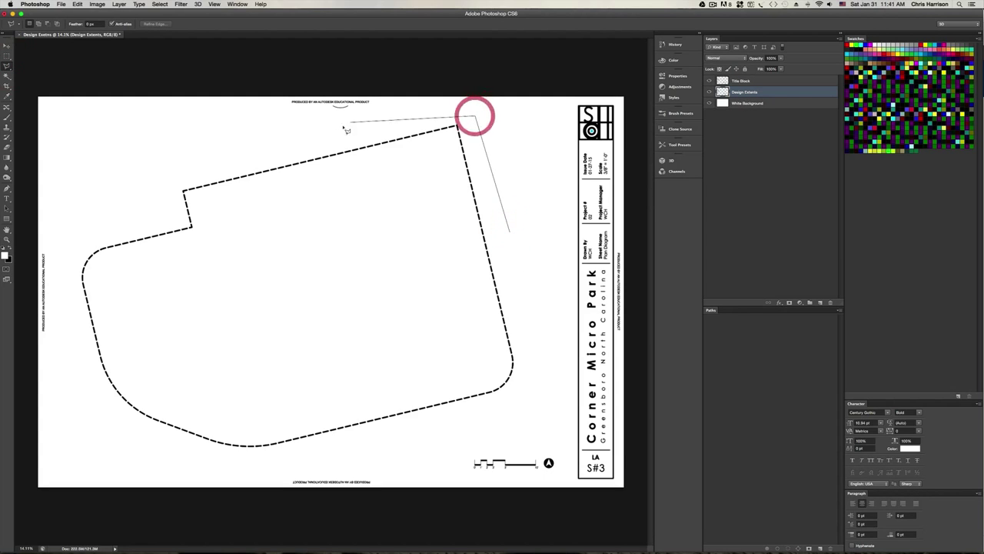
pyautogui.click(332, 129)
pyautogui.click(175, 167)
pyautogui.click(65, 261)
pyautogui.click(112, 472)
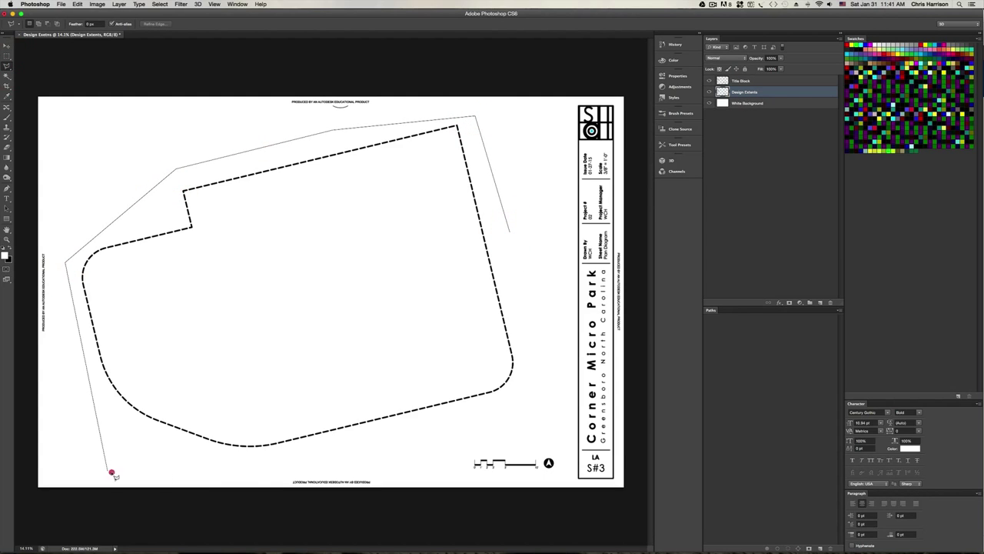
pyautogui.click(135, 471)
pyautogui.click(423, 444)
pyautogui.click(509, 419)
pyautogui.click(537, 367)
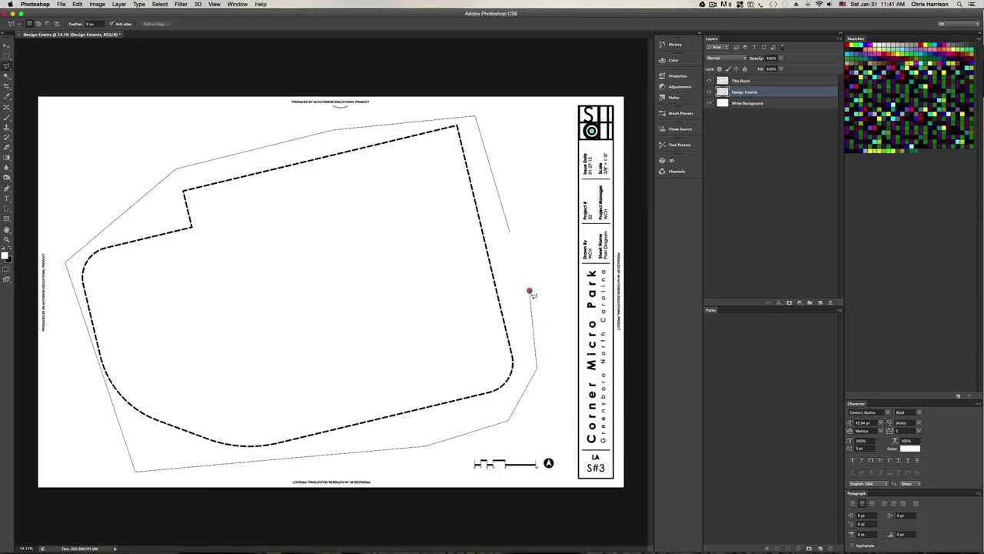
pyautogui.doubleClick(530, 292)
# Invert the selection, delete everything outside the dashed boundary from the Design Extents layer, and deselect
pyautogui.keyDown('alt'); pyautogui.scroll(5, 529, 292); pyautogui.keyUp('alt')
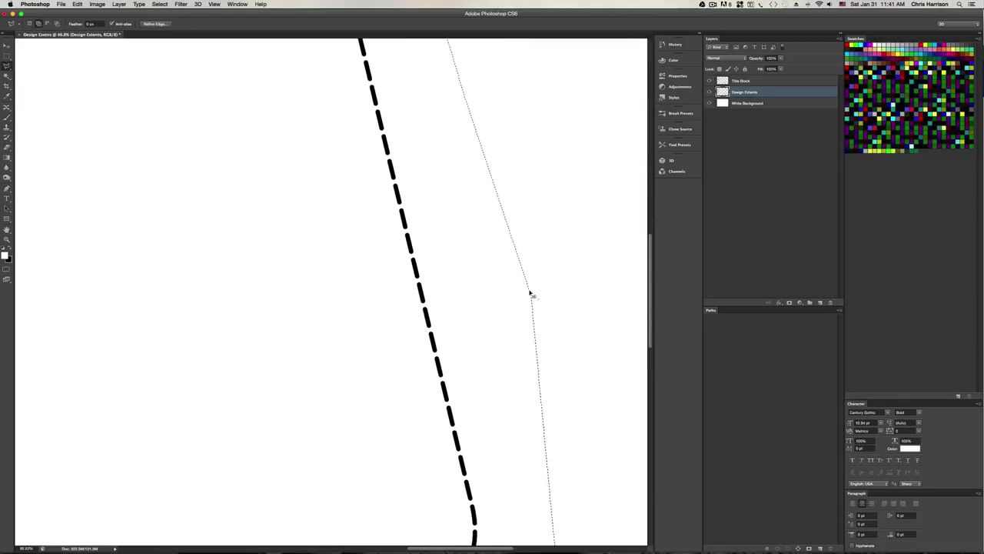
pyautogui.press('shift+super+i')
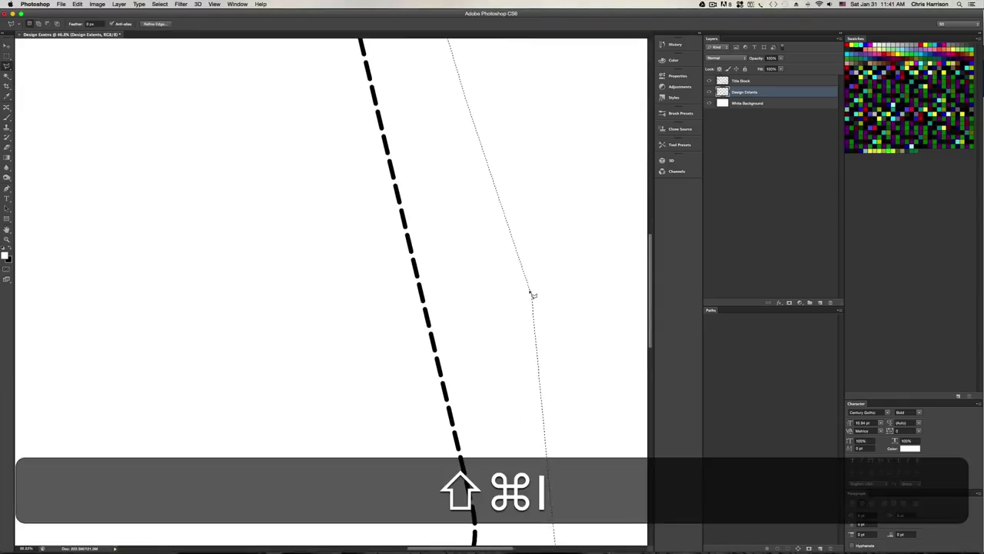
pyautogui.press('BackSpace')
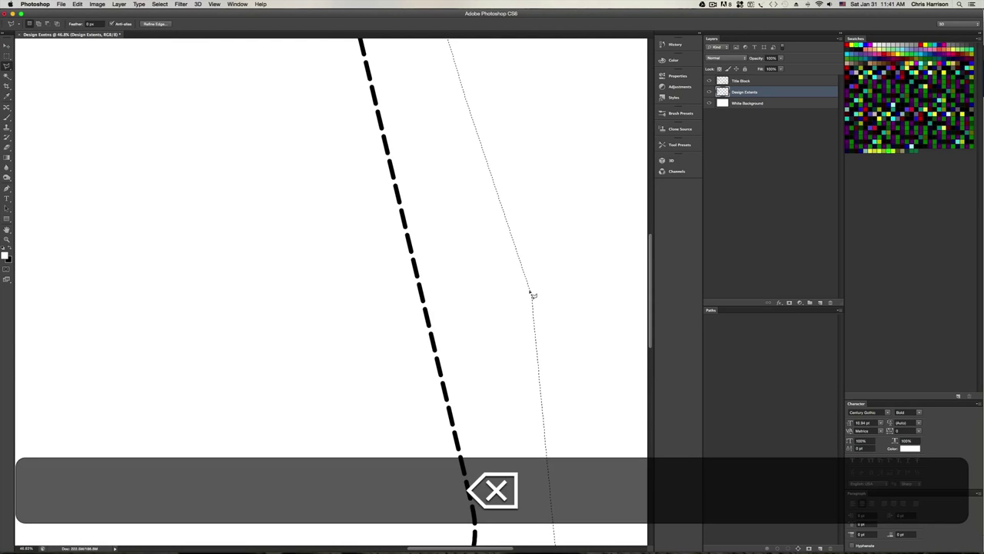
pyautogui.press('super+d')
pyautogui.keyDown('alt'); pyautogui.scroll(6, 448, 289); pyautogui.keyUp('alt')
pyautogui.keyDown('alt'); pyautogui.scroll(-5, 450, 291); pyautogui.keyUp('alt')
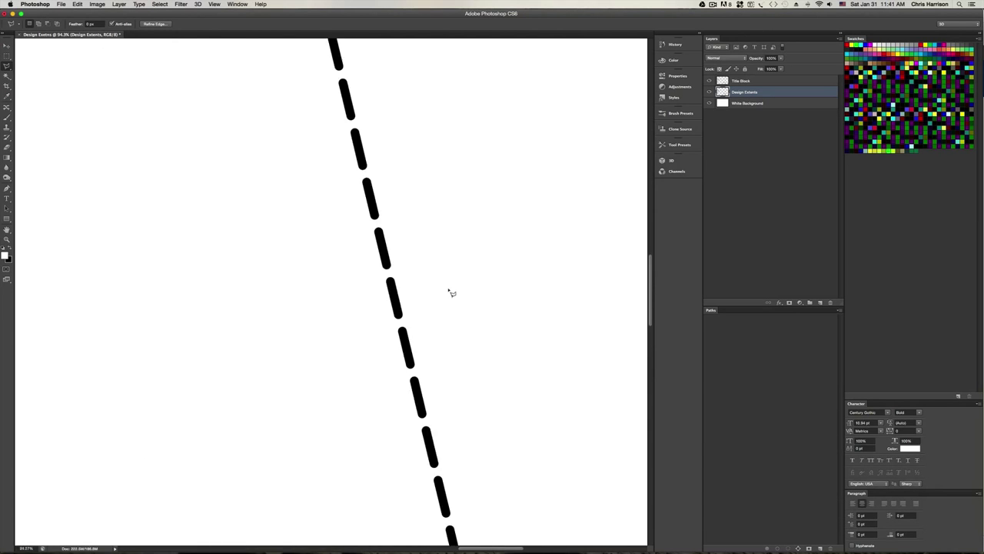
pyautogui.keyDown('alt'); pyautogui.scroll(-5, 448, 293); pyautogui.keyUp('alt')
pyautogui.keyDown('alt'); pyautogui.scroll(3, 389, 289); pyautogui.keyUp('alt')
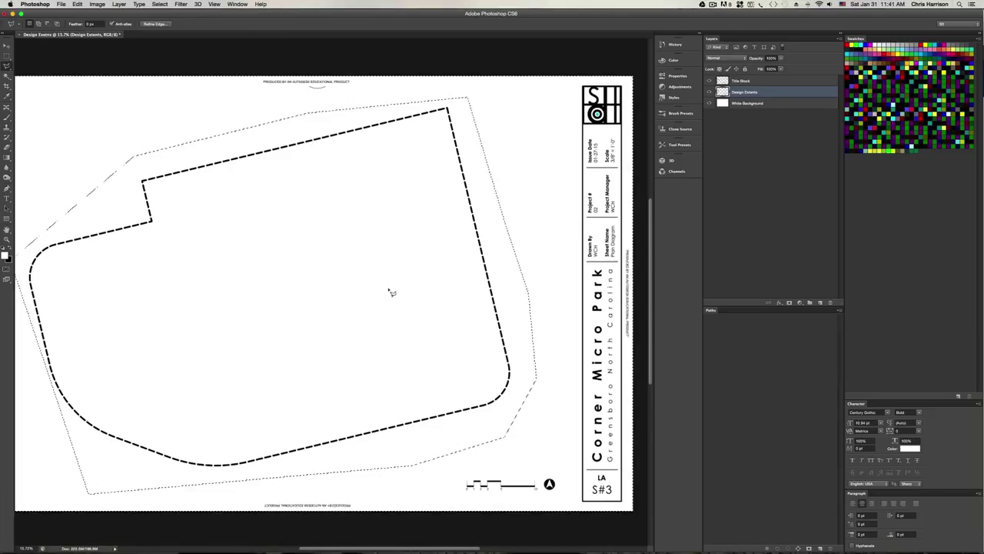
pyautogui.press('super+d')
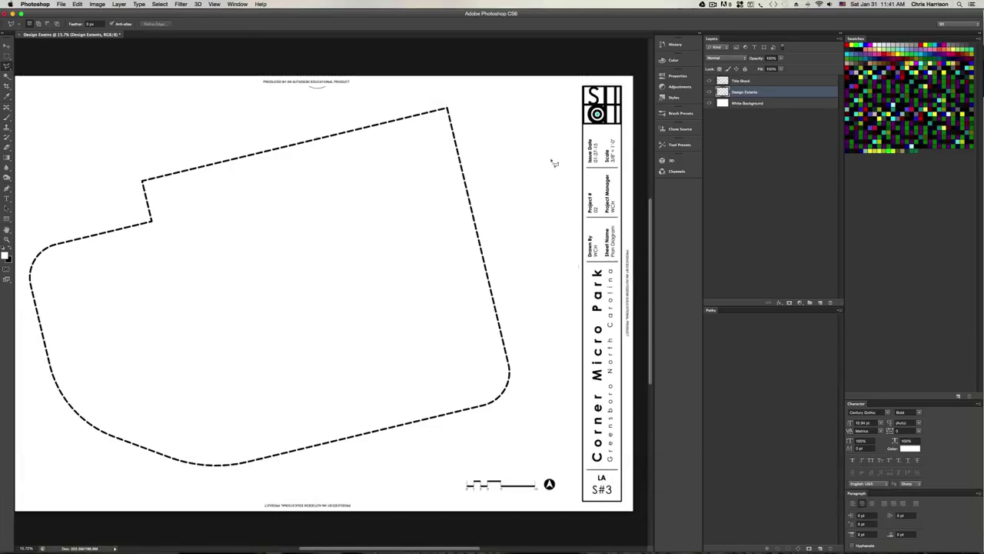
# Toggle the Title Block layer's visibility to check what remains on the Design Extents layer, leaving Title Block shown
pyautogui.click(709, 82)
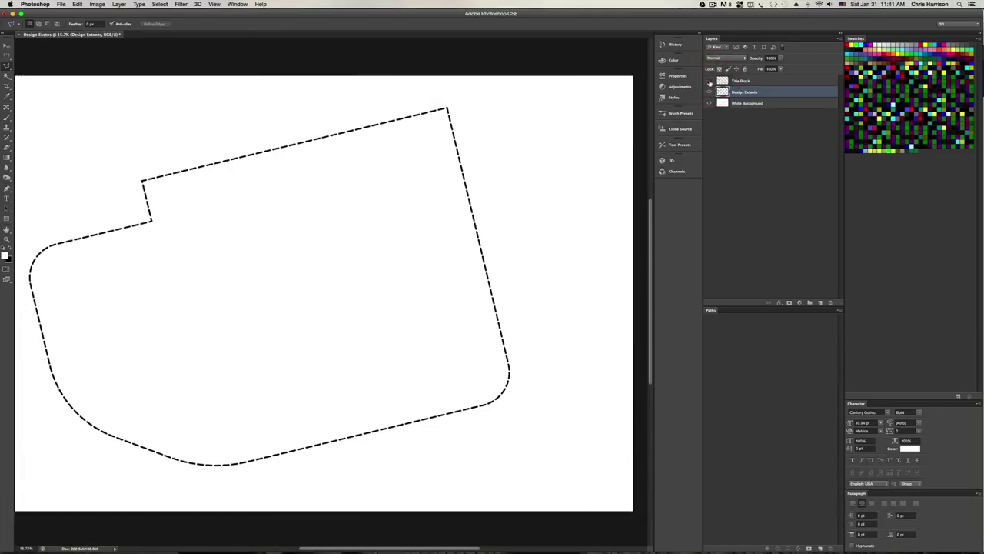
pyautogui.keyDown('alt'); pyautogui.scroll(3, 562, 210); pyautogui.keyUp('alt')
pyautogui.keyDown('alt'); pyautogui.scroll(-5, 562, 210); pyautogui.keyUp('alt')
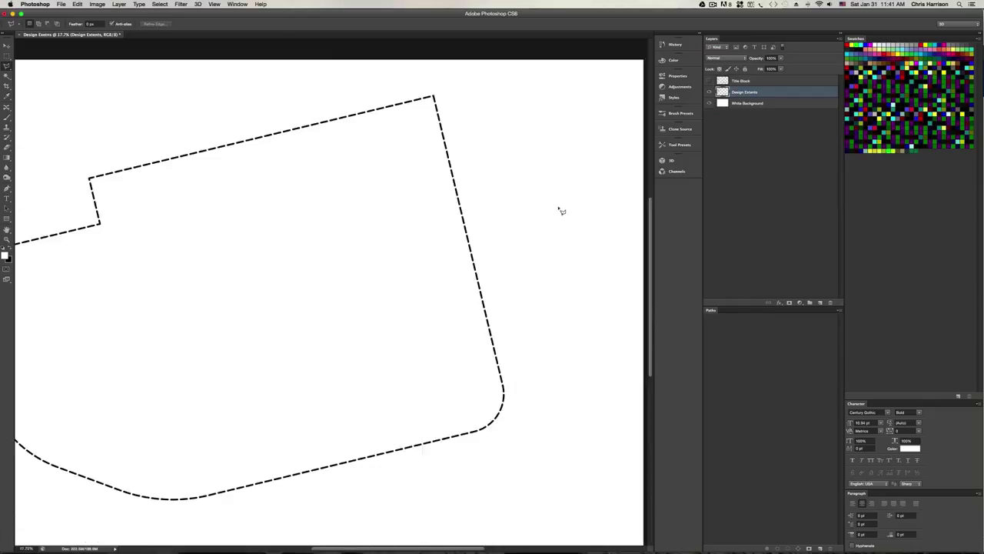
pyautogui.click(709, 81)
pyautogui.click(708, 82)
pyautogui.click(709, 82)
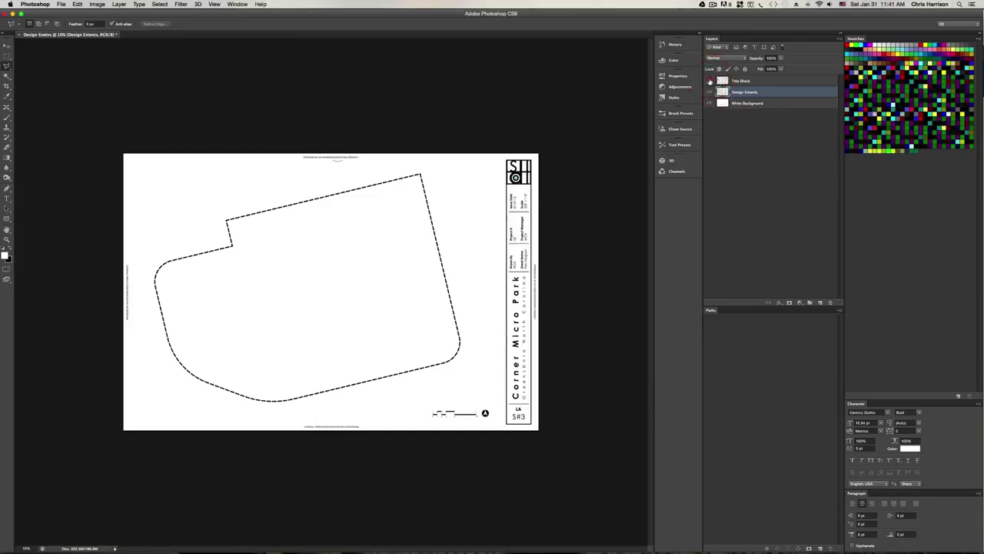
pyautogui.click(708, 81)
pyautogui.click(709, 81)
# On the Title Block layer, marquee-select and delete the educational stamp text along the sheet's top edge, and deselect
pyautogui.click(762, 83)
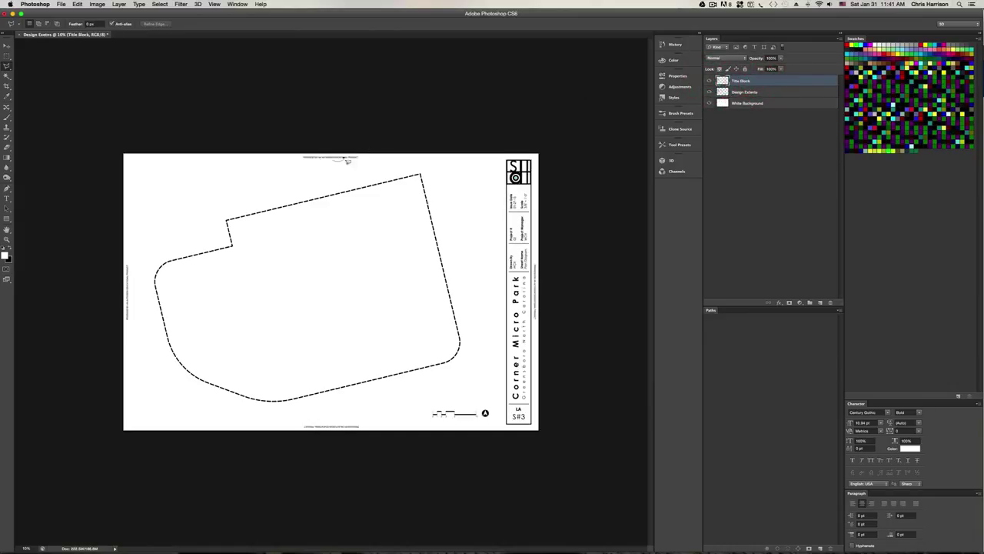
pyautogui.press('m')
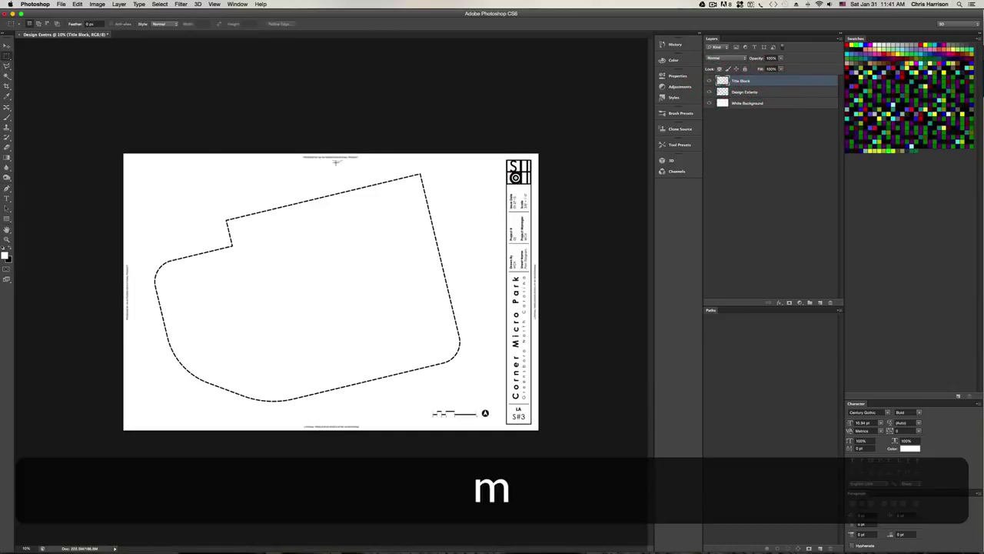
pyautogui.moveTo(261, 137); pyautogui.dragTo(371, 166)
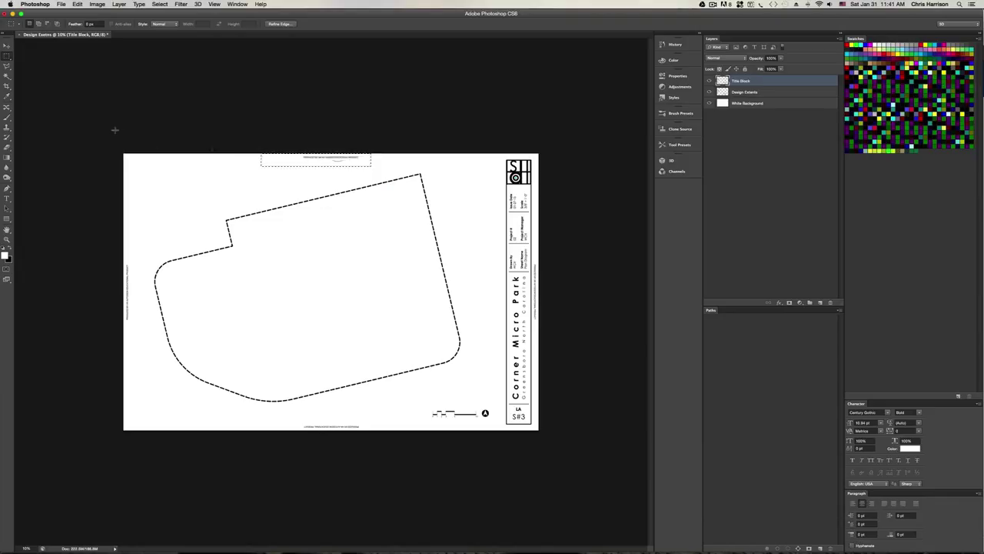
pyautogui.press('super+d')
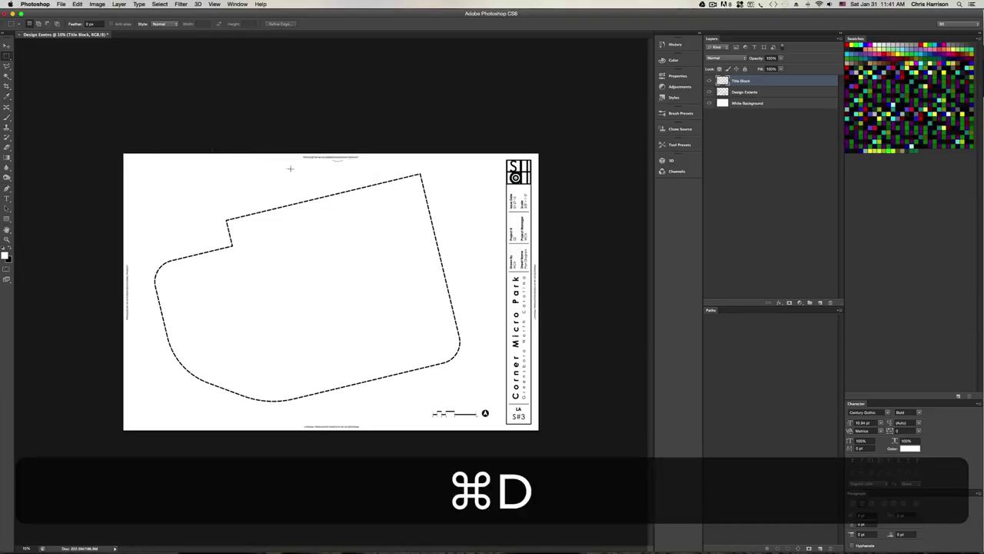
pyautogui.moveTo(285, 154); pyautogui.dragTo(375, 168)
pyautogui.press('BackSpace')
pyautogui.press('super+d')
# Delete the remaining stamp text along the sheet's left, bottom and right edges from the Title Block layer, clearing each selection
pyautogui.moveTo(125, 251); pyautogui.dragTo(138, 332)
pyautogui.press('BackSpace')
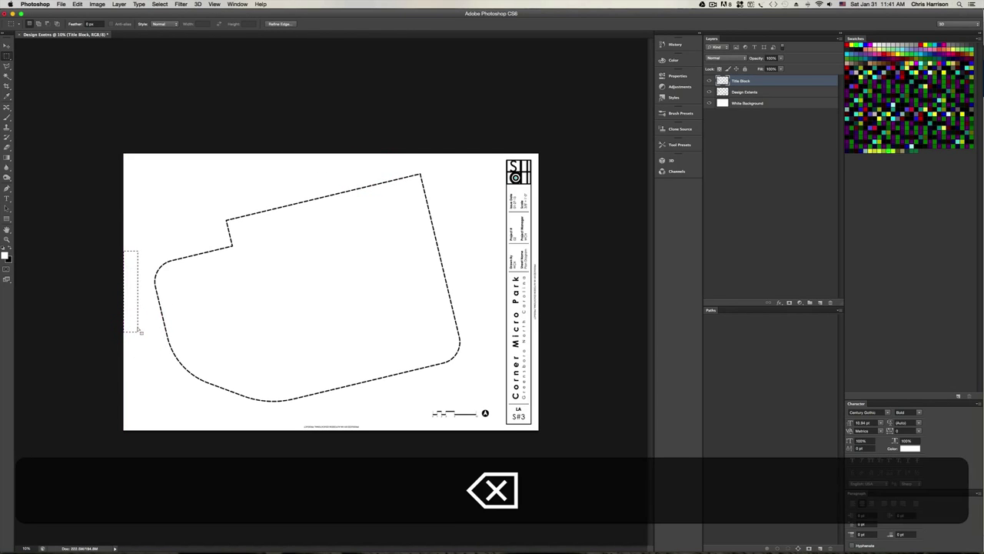
pyautogui.press('super+d')
pyautogui.moveTo(373, 430); pyautogui.dragTo(278, 423)
pyautogui.press('BackSpace')
pyautogui.press('super+d')
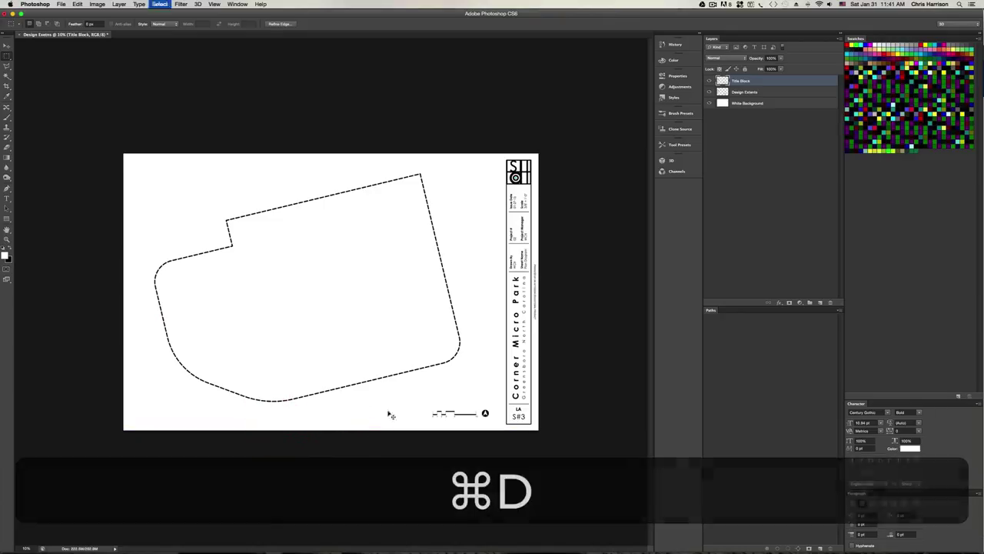
pyautogui.moveTo(539, 428)
pyautogui.mouseDown()
pyautogui.moveTo(544, 265)
pyautogui.moveTo(536, 259)
pyautogui.mouseUp()
pyautogui.press('BackSpace')
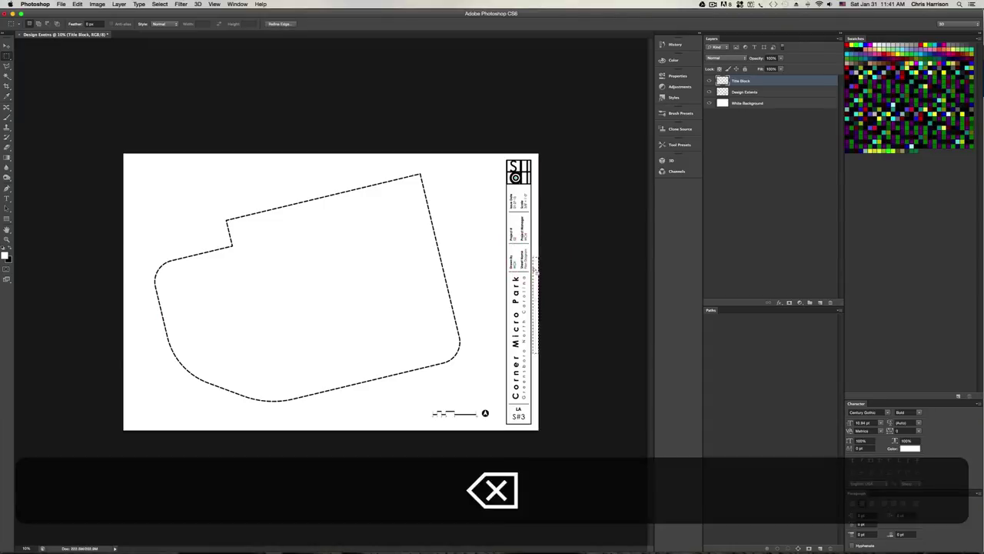
pyautogui.press('super+d')
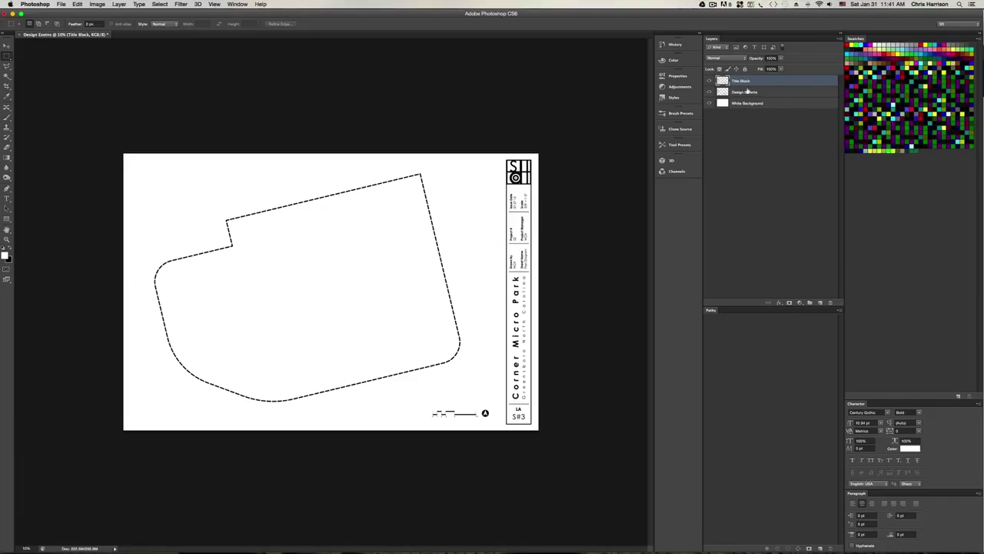
# Save the document in Photoshop format as "Plan Diagram" in the Photoshop folder of the 02-Construction Documents folder on the Desktop
pyautogui.press('super+s')
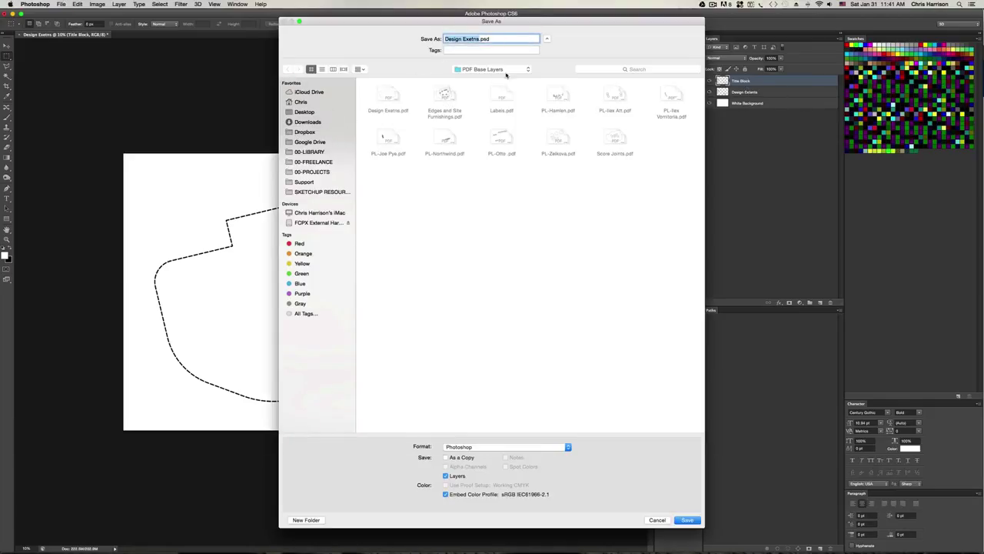
pyautogui.click(305, 111)
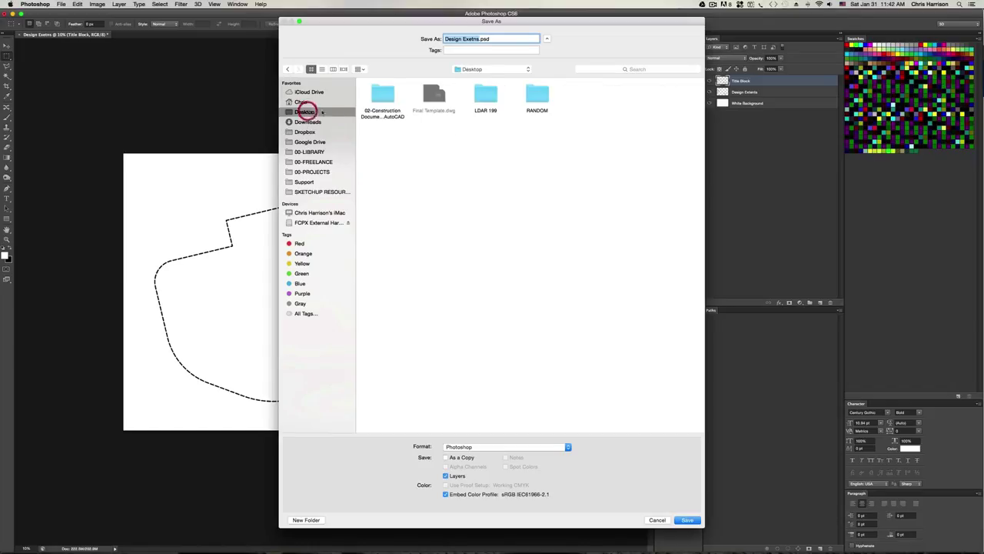
pyautogui.doubleClick(379, 95)
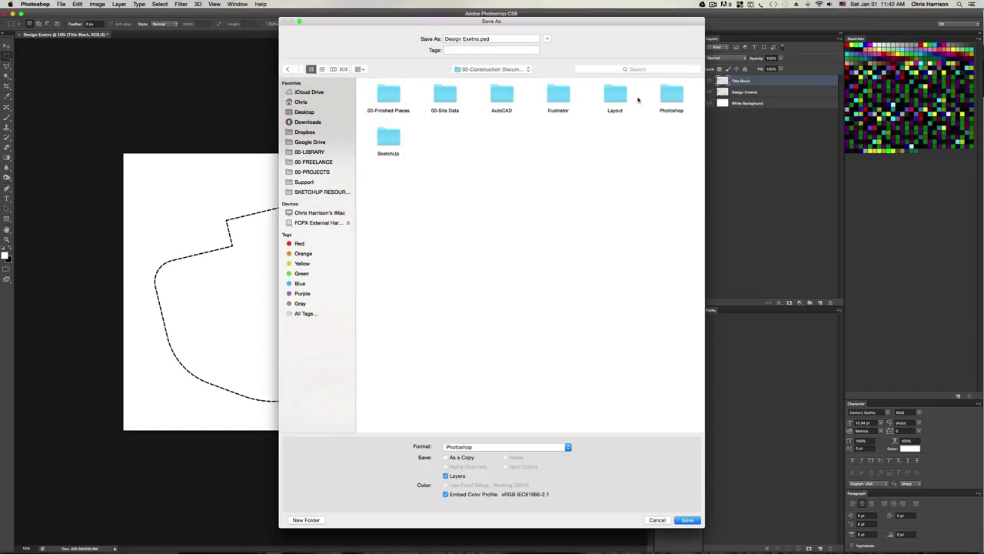
pyautogui.doubleClick(671, 94)
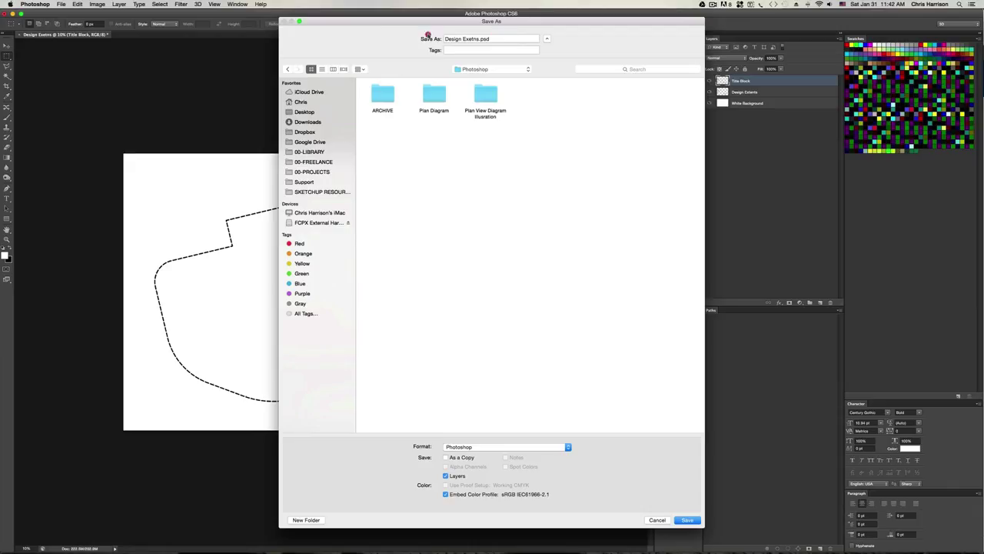
pyautogui.click(429, 35)
pyautogui.moveTo(501, 39); pyautogui.dragTo(442, 40)
pyautogui.write('Pl')
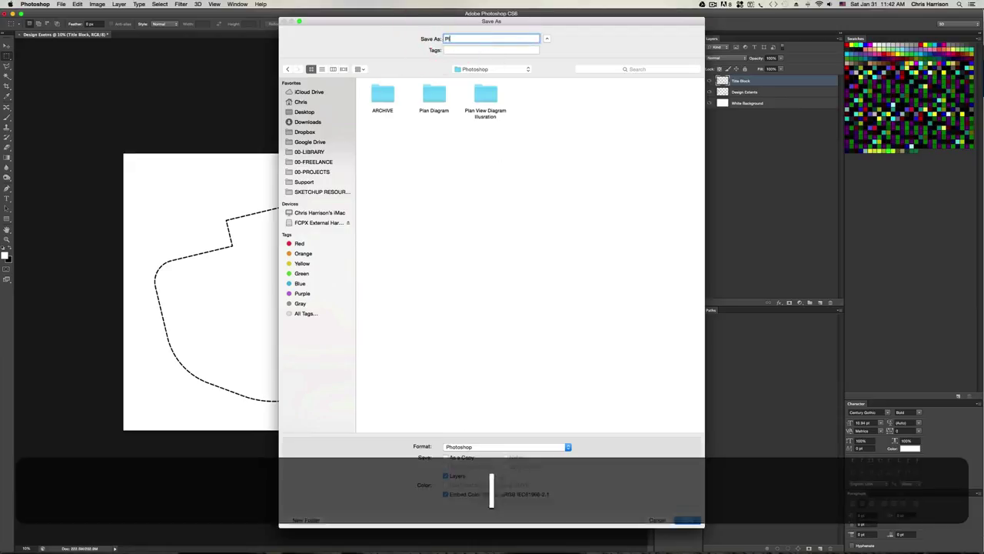
pyautogui.write('an Diagram')
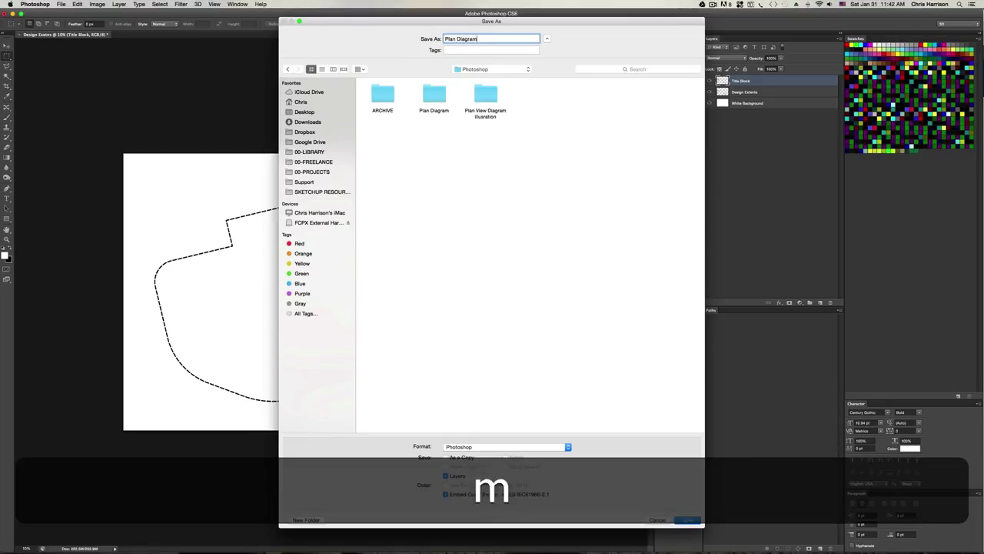
pyautogui.press('Return')
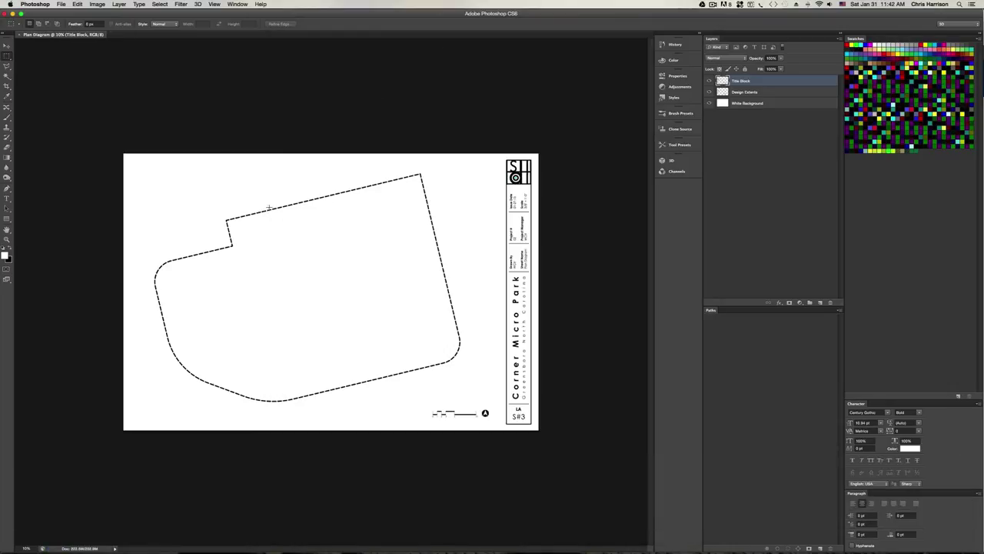
# Create a layer group above the Title Block layer and name it "Linework"
pyautogui.press('v')
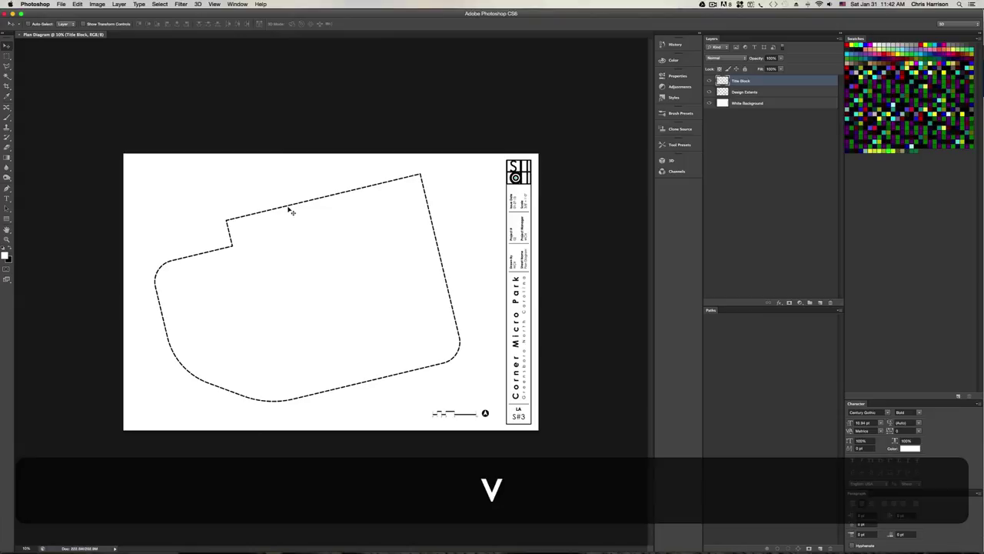
pyautogui.press('space')
pyautogui.click(404, 273)
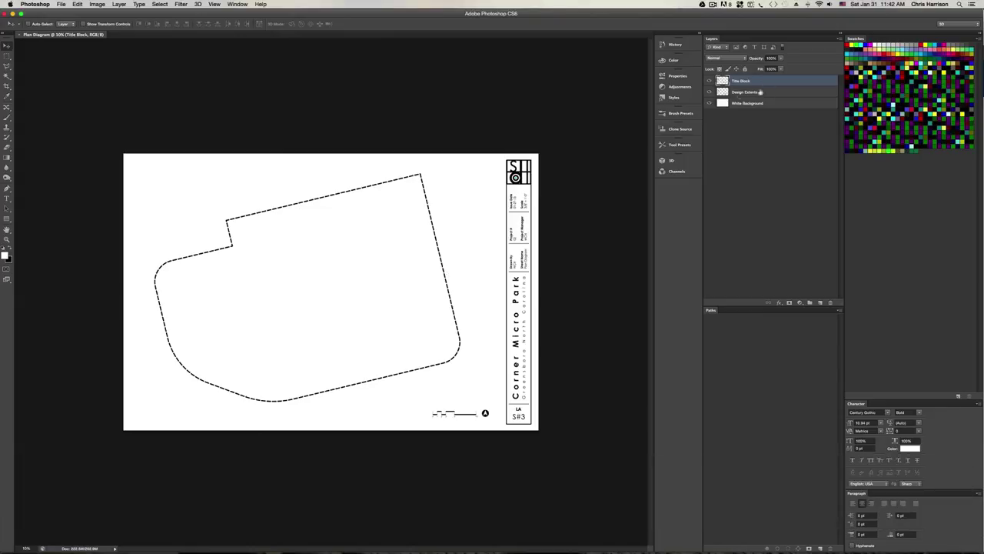
pyautogui.click(730, 93)
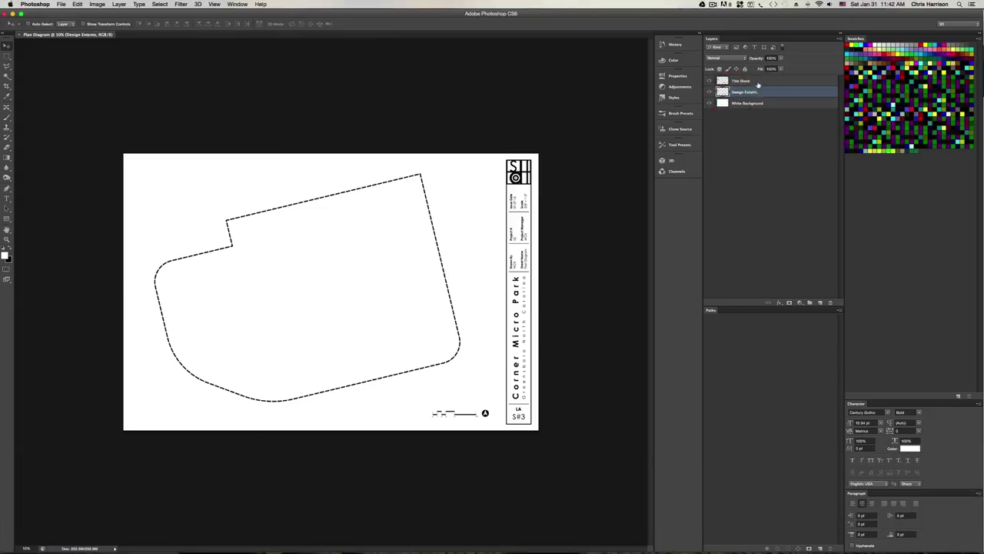
pyautogui.keyDown('shift'); pyautogui.click(759, 82); pyautogui.keyUp('shift')
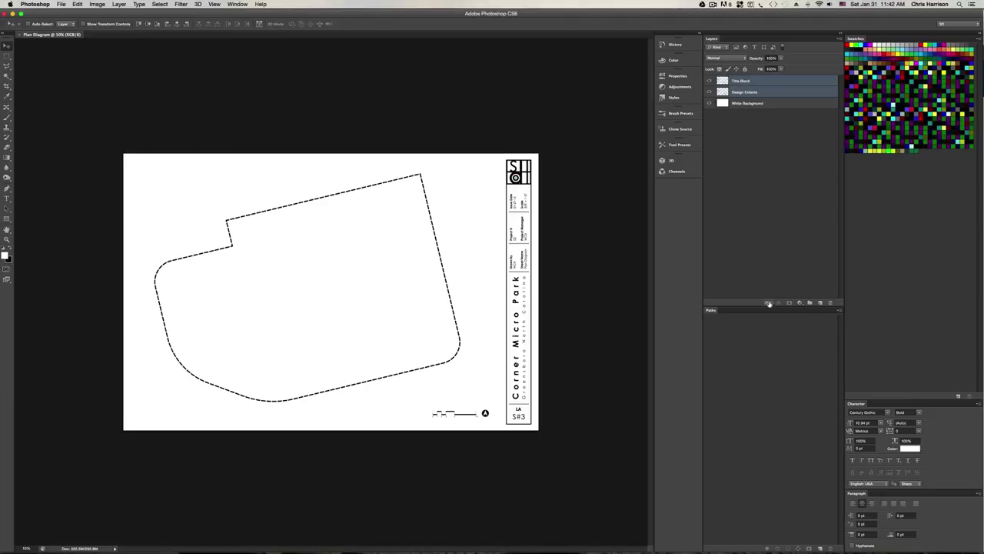
pyautogui.click(810, 303)
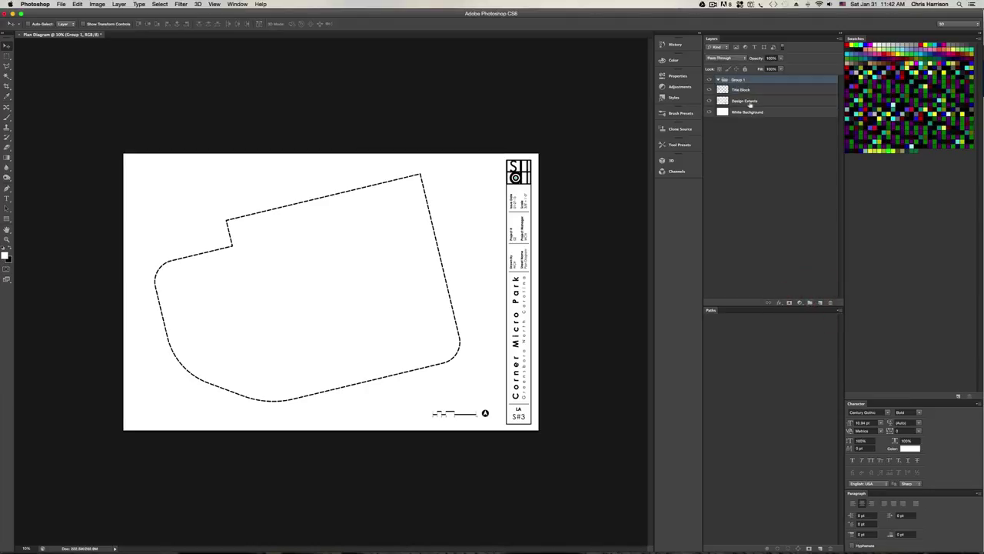
pyautogui.doubleClick(738, 80)
pyautogui.write('Lino')
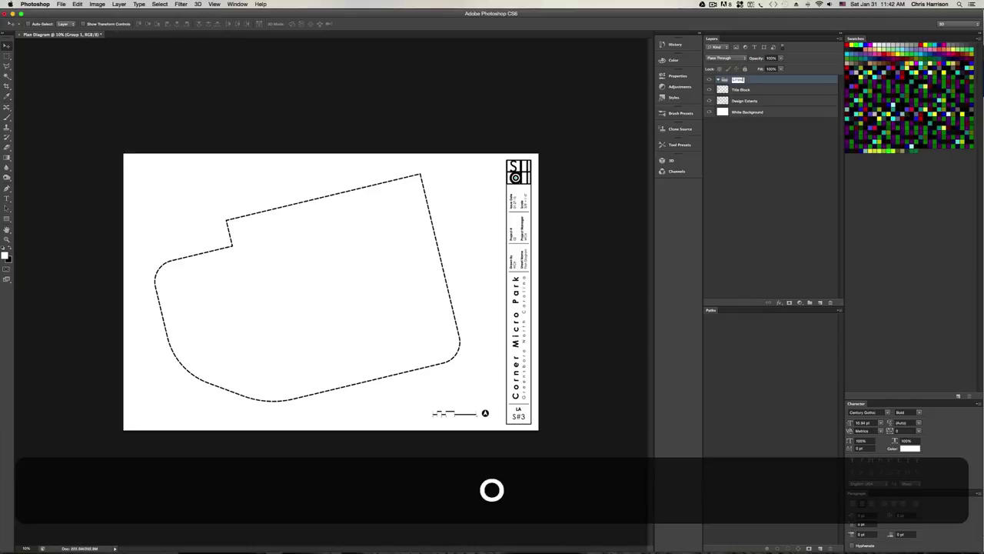
pyautogui.press('BackSpace')
pyautogui.write('ewro')
pyautogui.write('k')
pyautogui.press('Return')
# Move the Title Block and Design Extents layers into the Linework group, collapse it, and add a new group above it
pyautogui.click(748, 89)
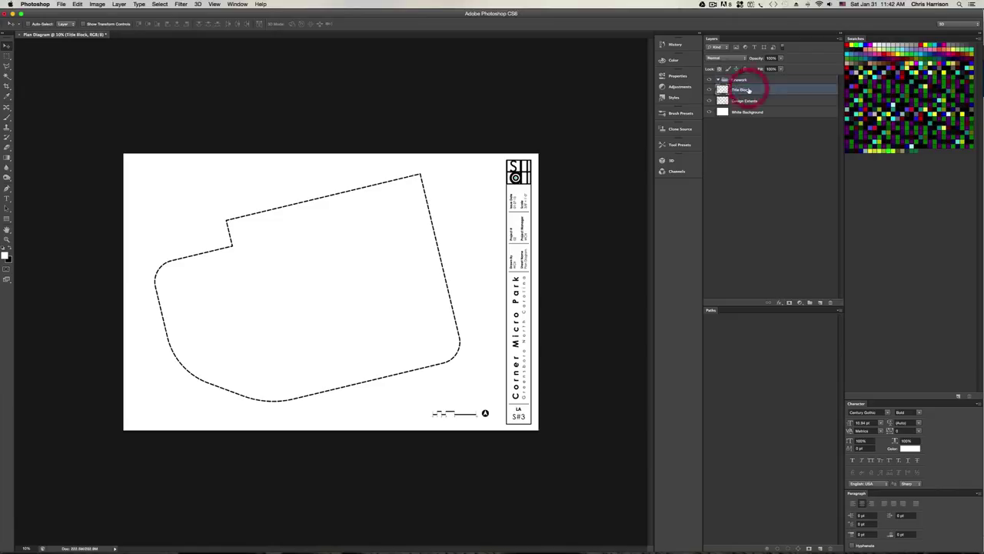
pyautogui.keyDown('shift'); pyautogui.click(750, 101); pyautogui.keyUp('shift')
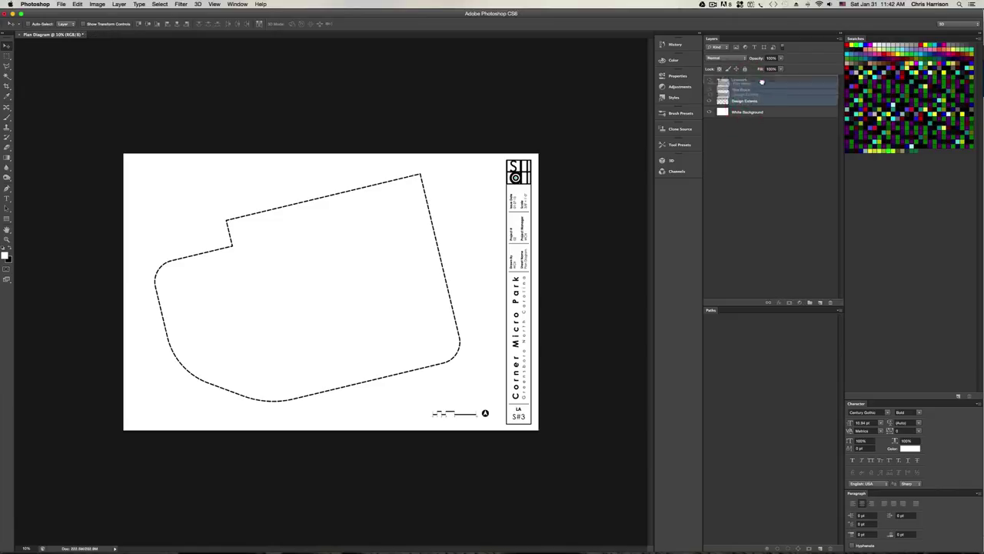
pyautogui.moveTo(750, 101); pyautogui.dragTo(810, 303)
pyautogui.click(718, 80)
pyautogui.click(717, 80)
pyautogui.click(718, 80)
# Name the new group above Linework "Color" and save the document
pyautogui.doubleClick(737, 79)
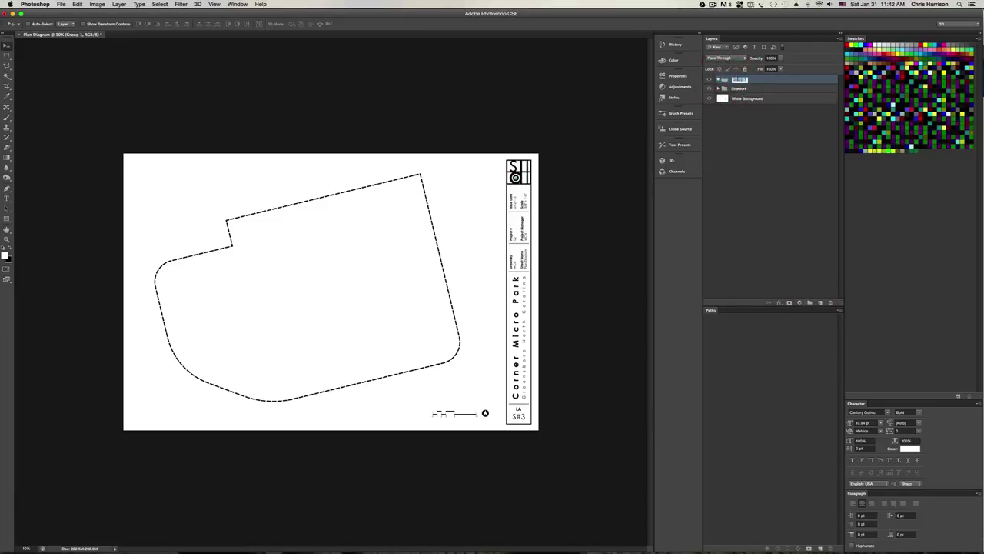
pyautogui.write('Color')
pyautogui.press('Return')
pyautogui.press('super+s')
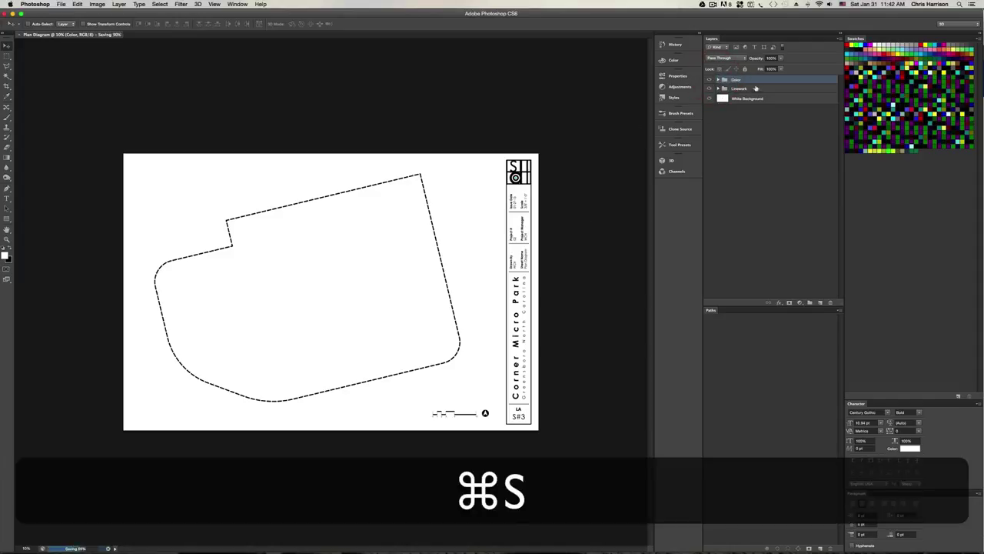
# Move the Linework group above Color, and place Design Extents above Title Block inside Linework, leaving Title Block selected
pyautogui.moveTo(756, 88); pyautogui.dragTo(725, 80)
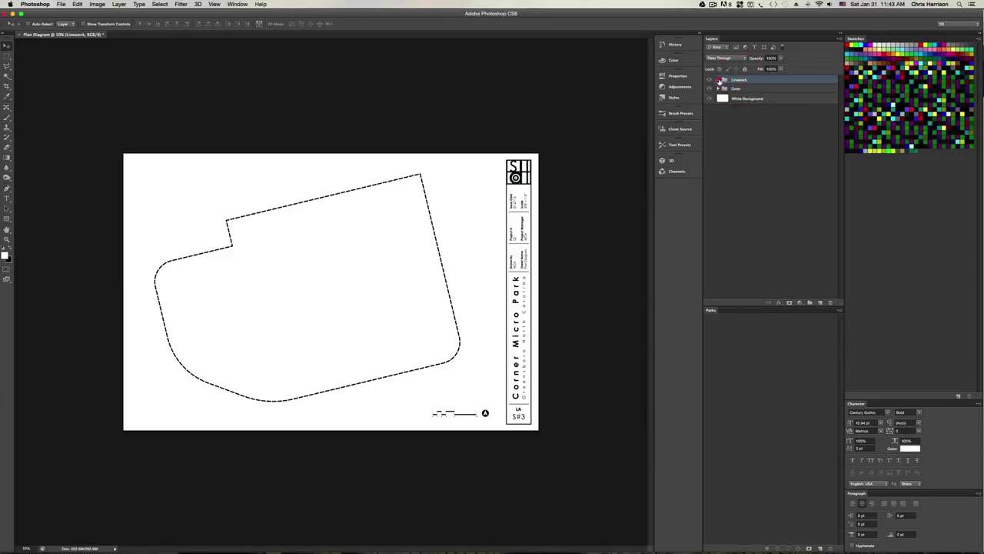
pyautogui.click(719, 80)
pyautogui.click(757, 89)
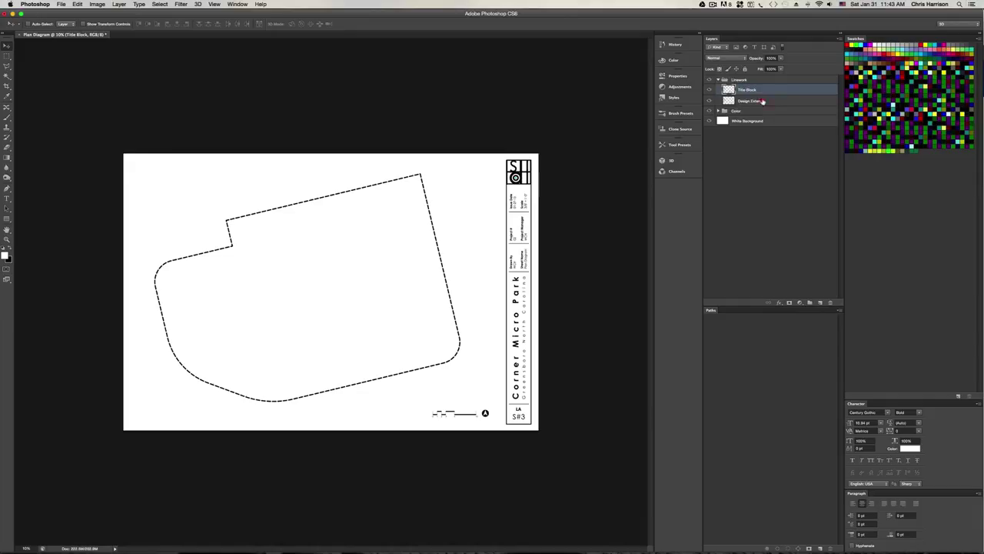
pyautogui.moveTo(762, 101); pyautogui.dragTo(765, 89)
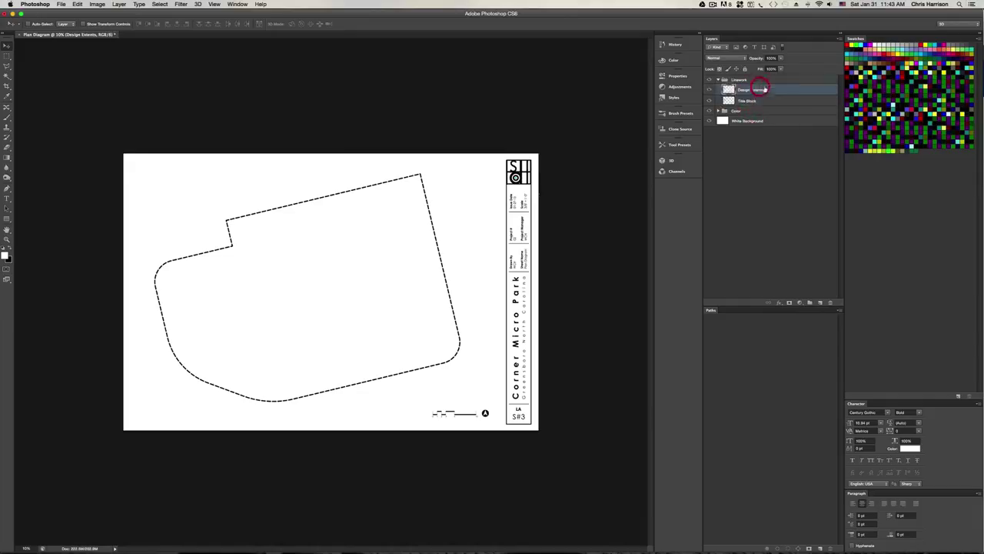
pyautogui.click(766, 100)
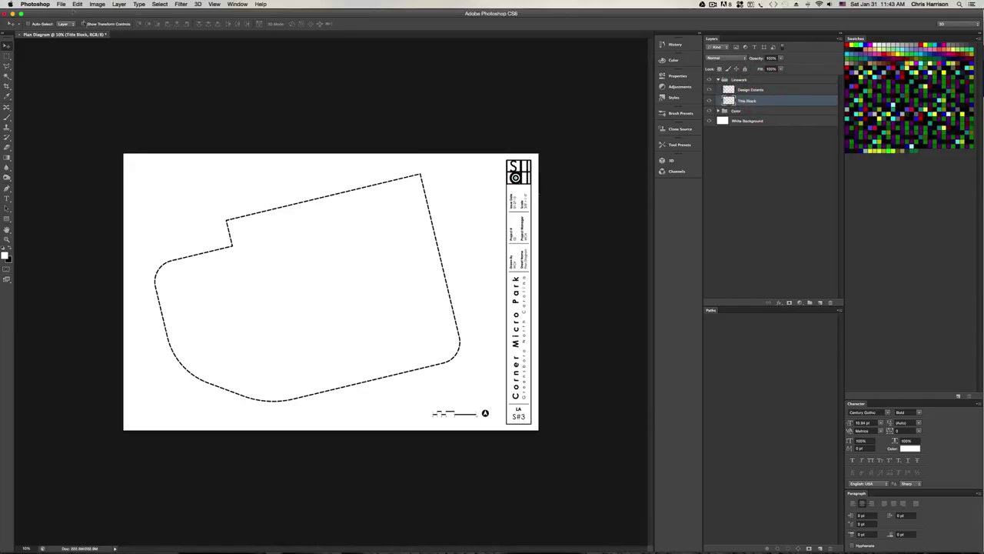
# Open Edges and Site Furnishings.pdf from Plan View Diagram Illustration > PDF Base Layers, accepting the offered import settings
pyautogui.press('super+o')
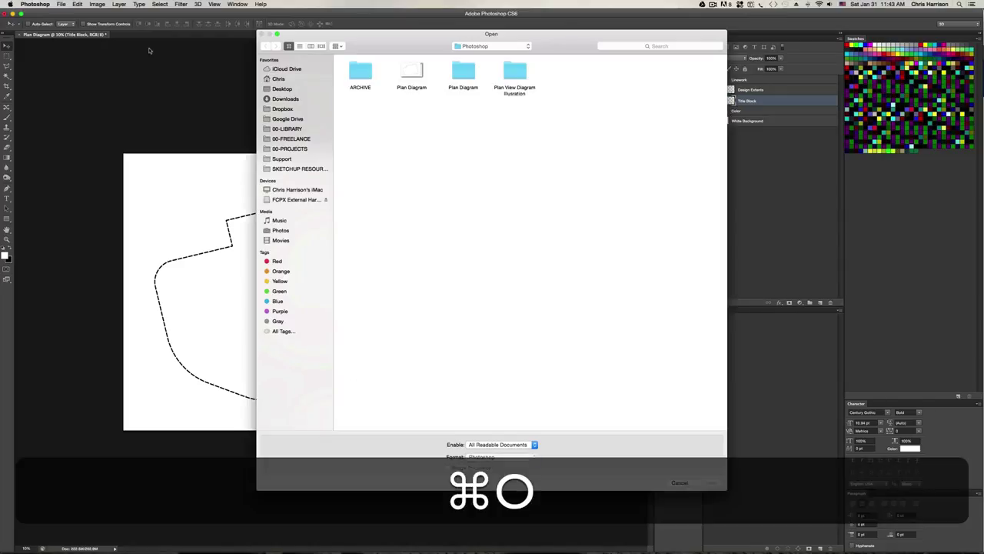
pyautogui.doubleClick(514, 72)
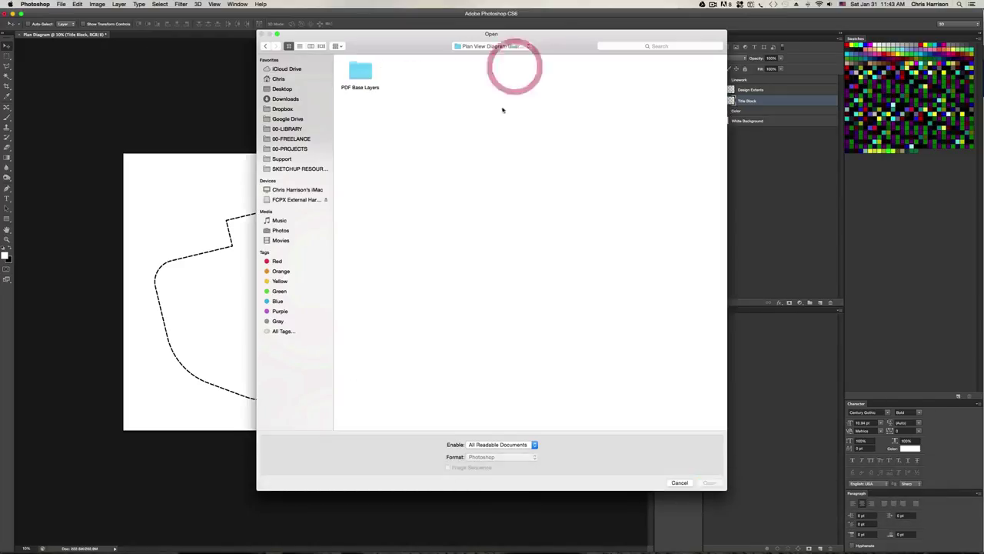
pyautogui.doubleClick(367, 74)
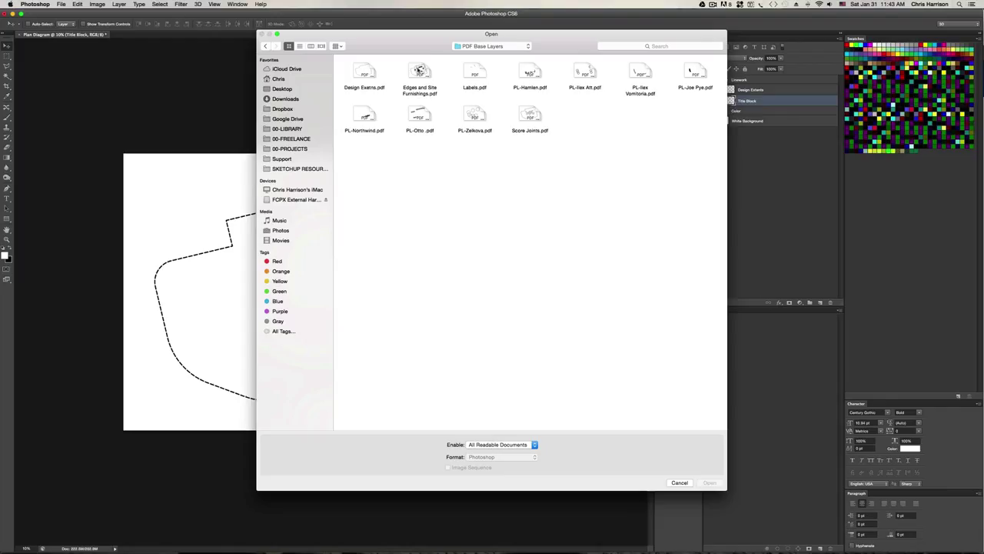
pyautogui.doubleClick(419, 71)
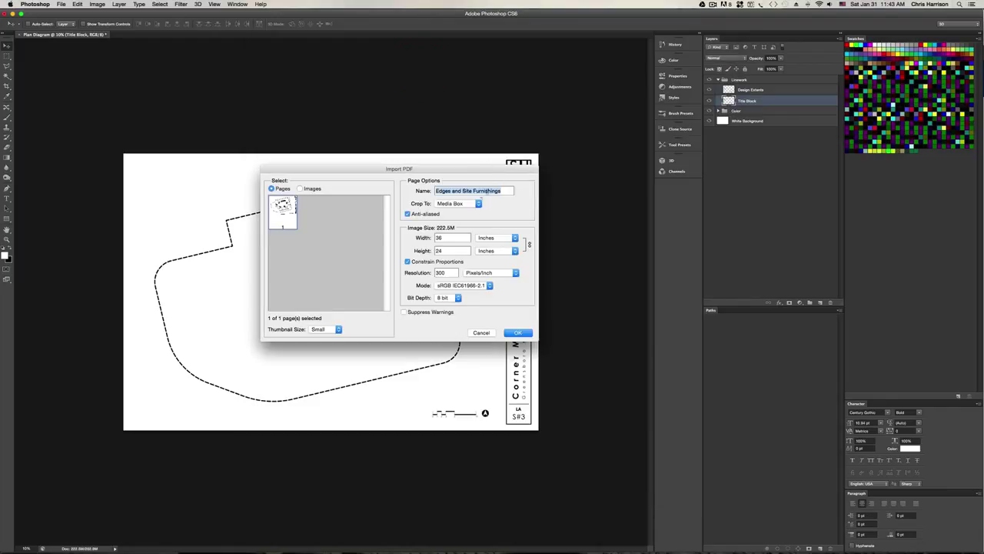
pyautogui.click(529, 335)
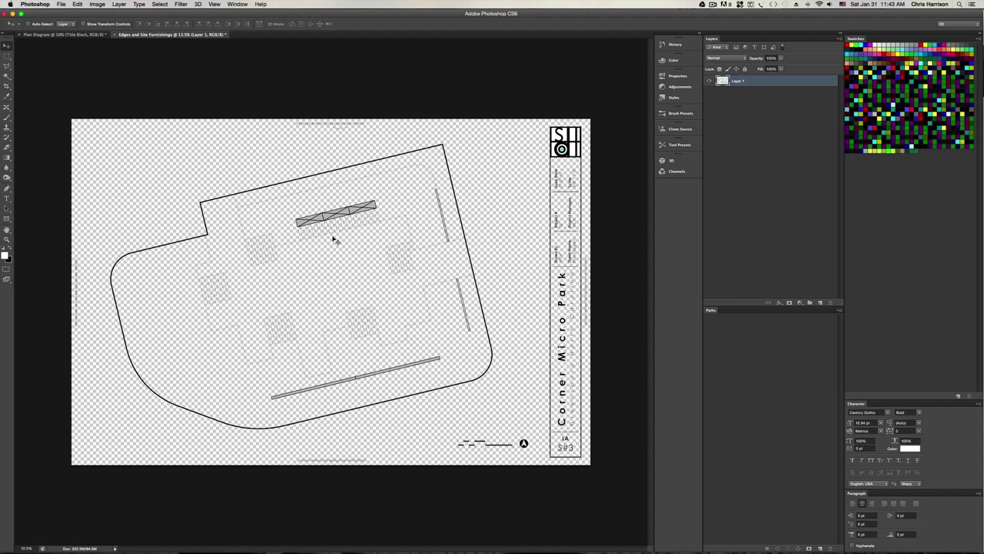
# Copy the entire Edges and Site Furnishings drawing and close its document without saving
pyautogui.press('super+a')
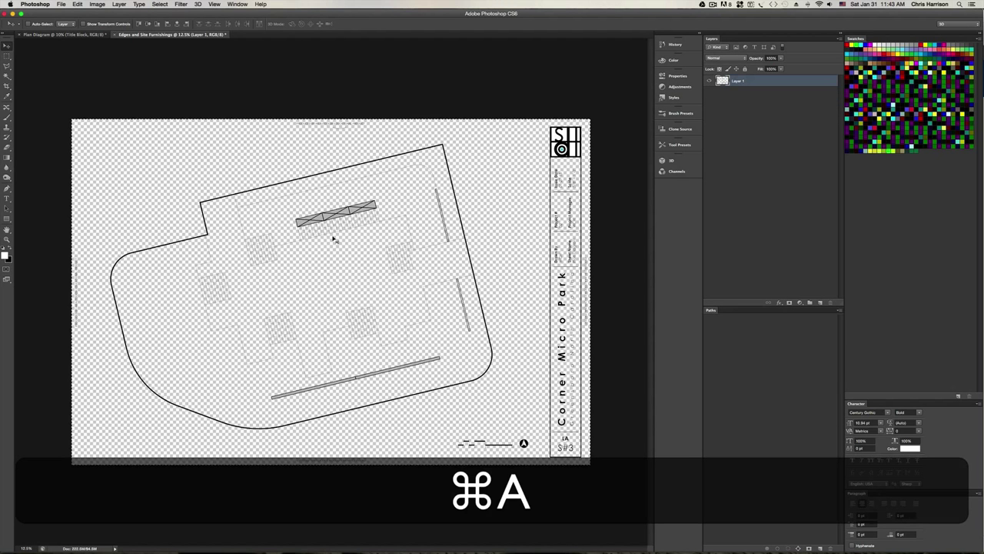
pyautogui.press('super+c')
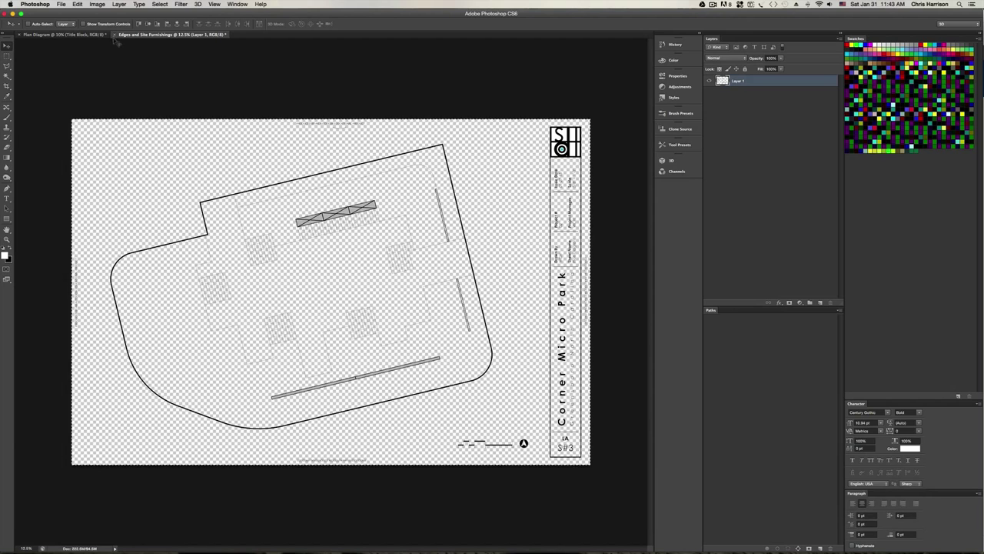
pyautogui.press('super+w')
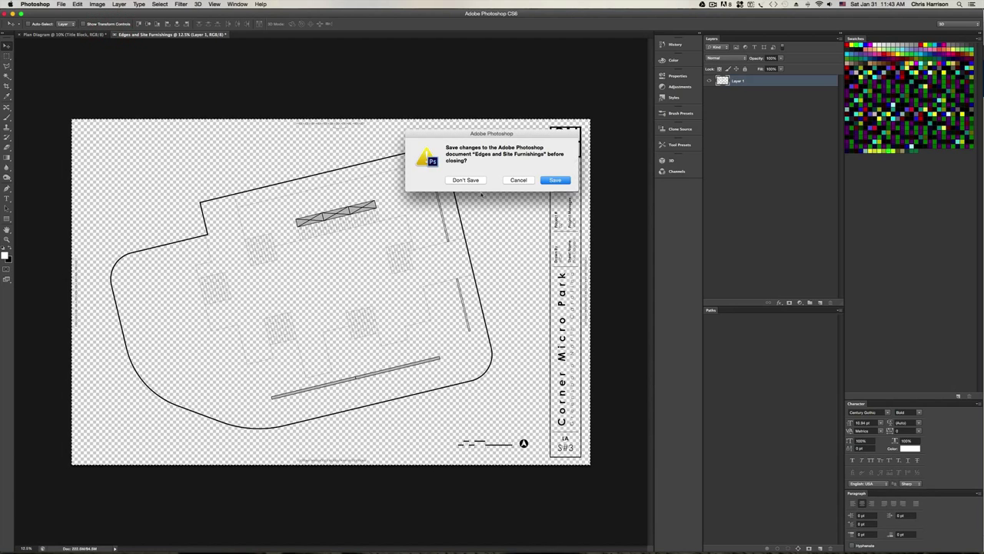
pyautogui.click(454, 179)
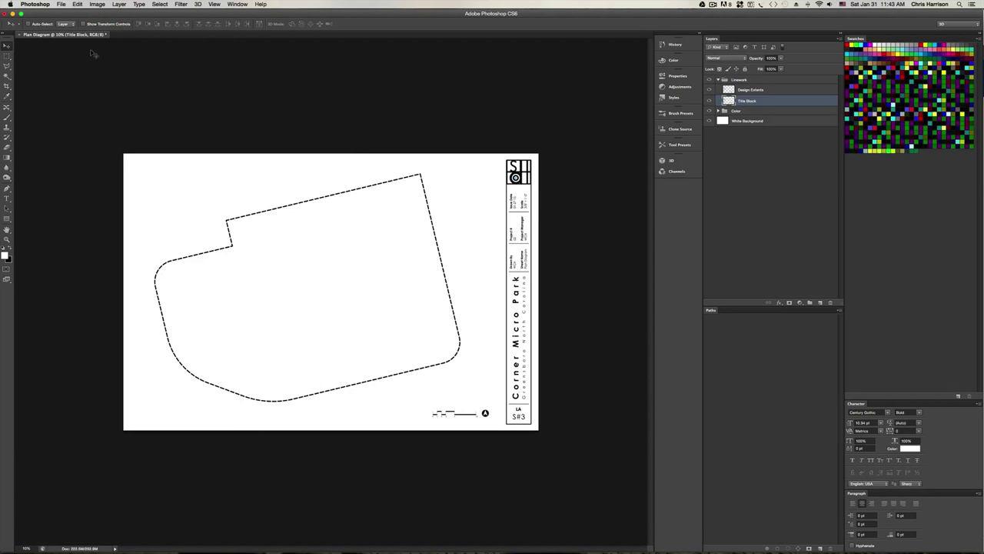
# Paste the copied linework in place above Title Block in Plan Diagram and name the new layer "Edges and Site Furniture"
pyautogui.press('super+minus')
pyautogui.click(76, 4)
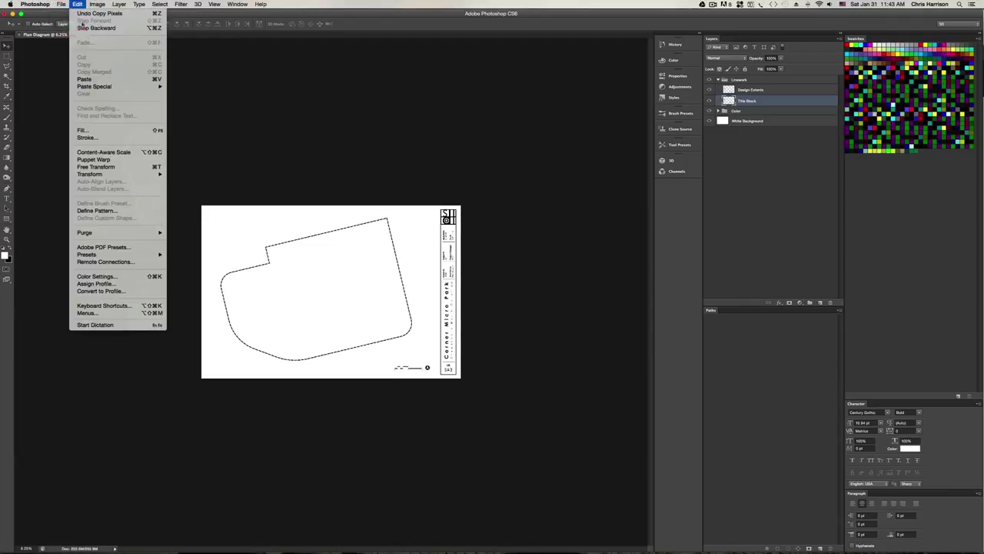
pyautogui.moveTo(146, 86)
pyautogui.click(186, 86)
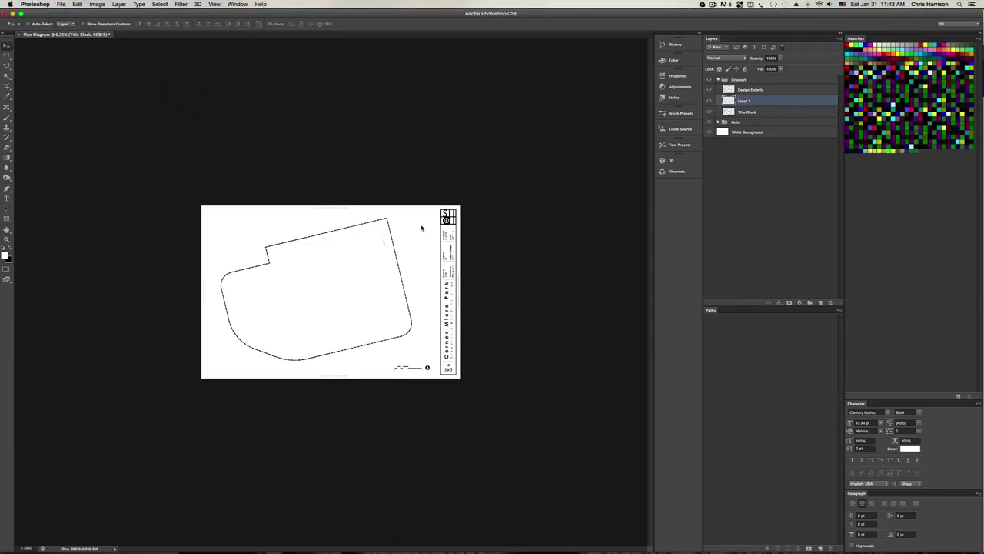
pyautogui.doubleClick(745, 102)
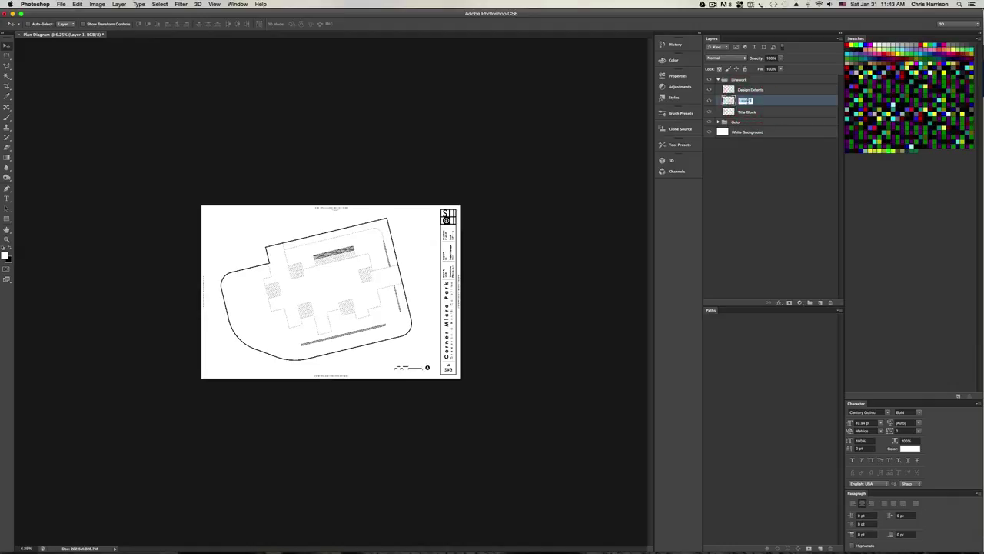
pyautogui.write('Edges and S')
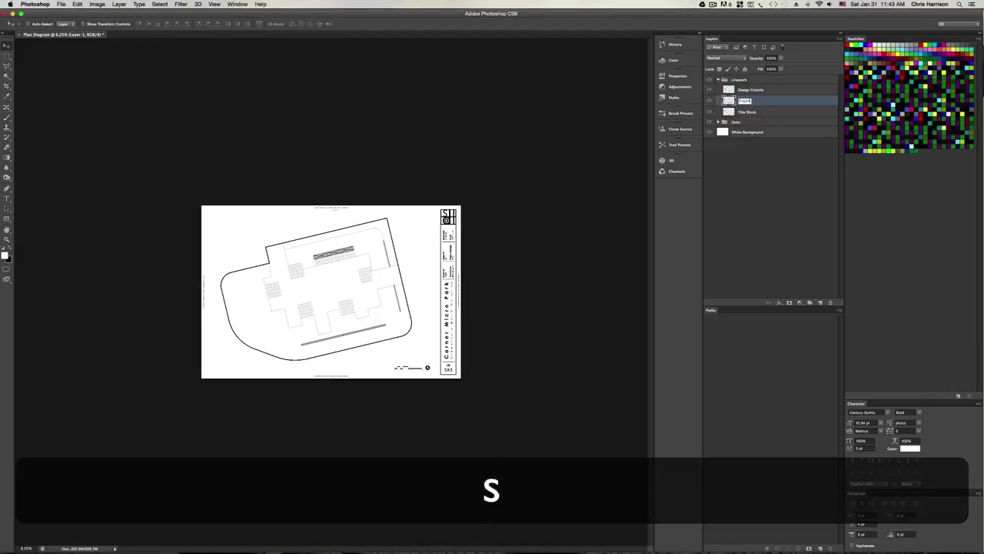
pyautogui.write('ite Furniture')
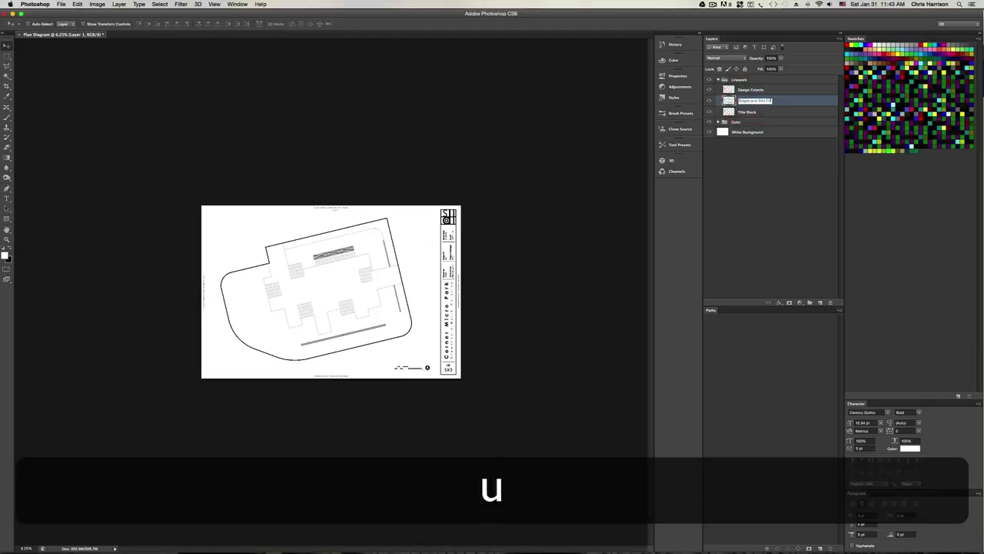
pyautogui.press('Return')
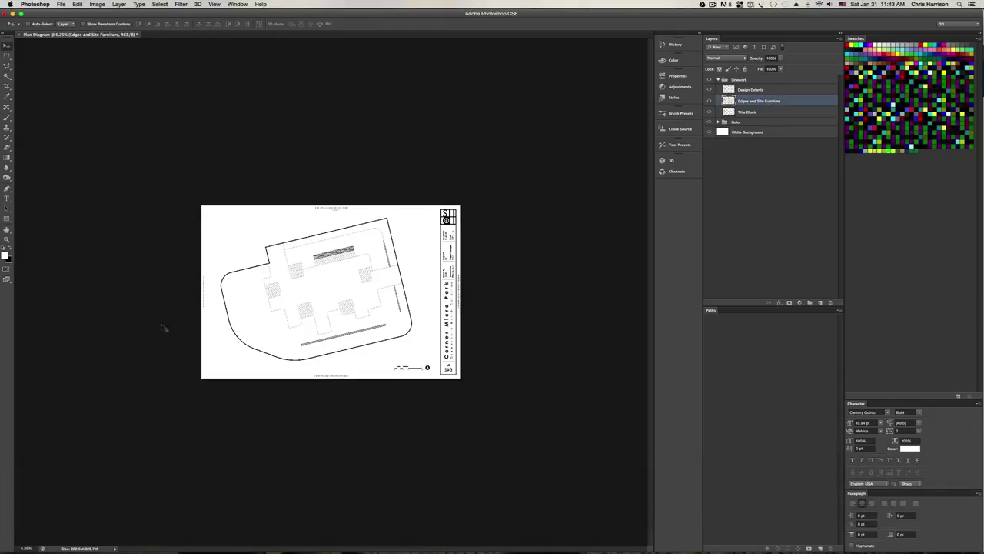
# Hide the Design Extents layer in the Linework group, keeping Edges and Site Furniture selected
pyautogui.keyDown('alt'); pyautogui.scroll(2, 264, 318); pyautogui.keyUp('alt')
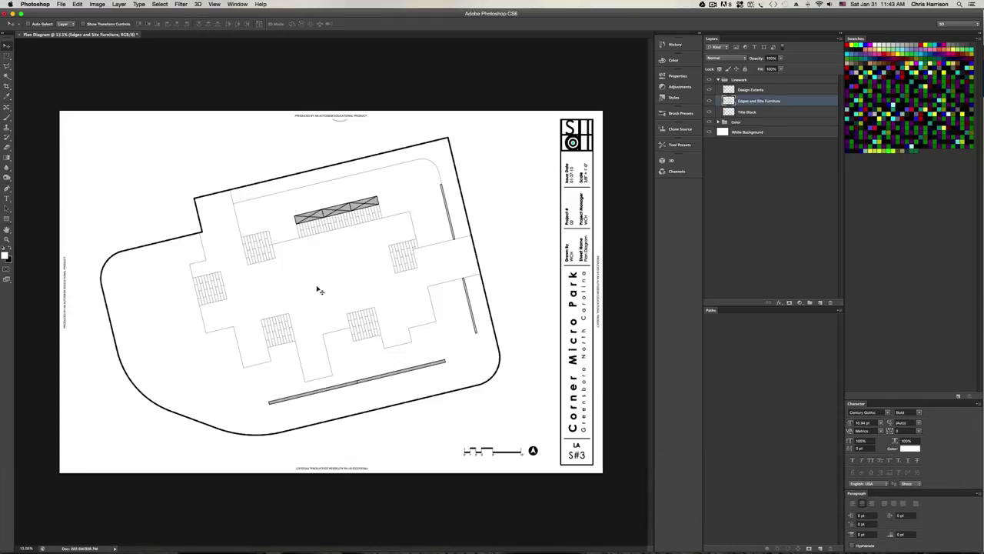
pyautogui.keyDown('super'); pyautogui.click(326, 310); pyautogui.keyUp('super')
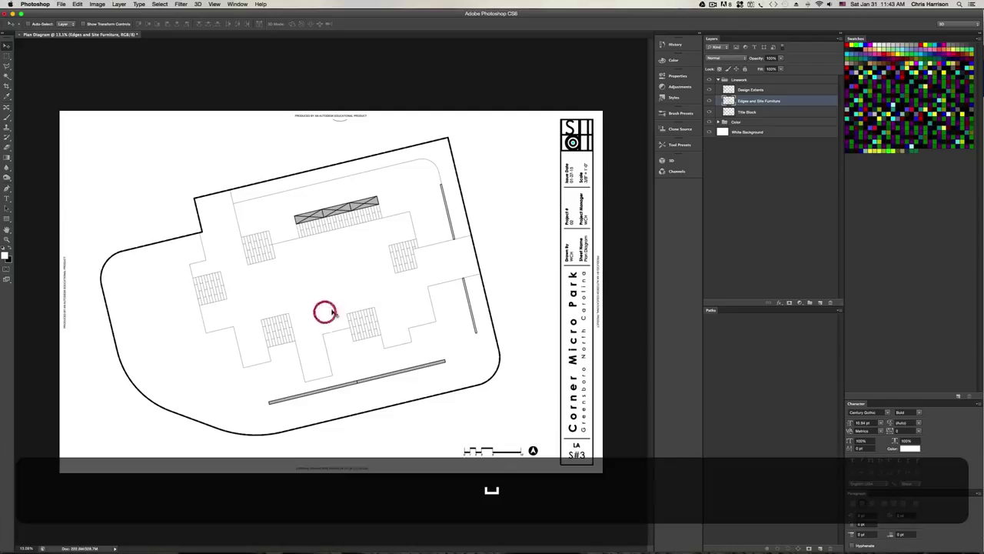
pyautogui.click(709, 90)
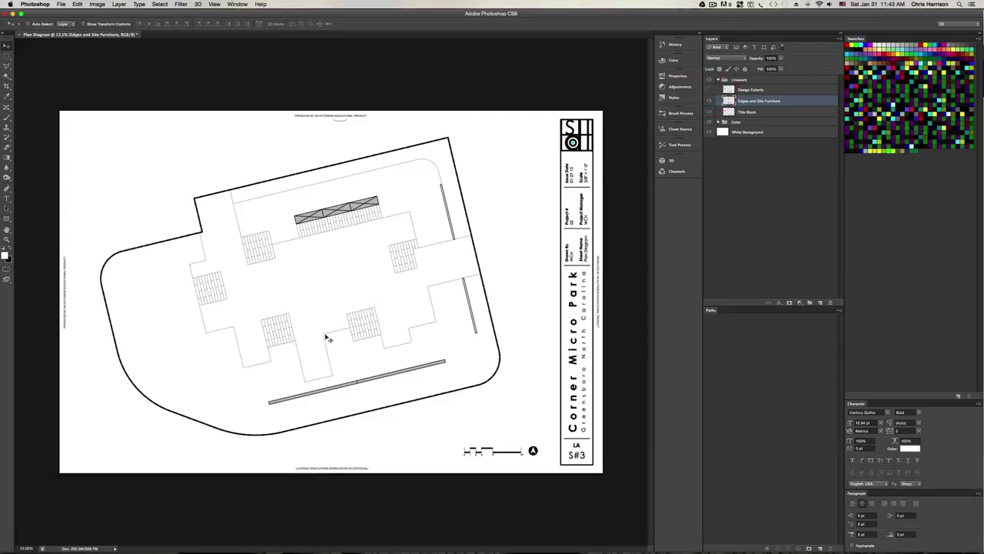
pyautogui.press('space')
# Select the large outer planting area and the upper inner bed together with the Magic Wand on the Edges and Site Furniture layer
pyautogui.press('w')
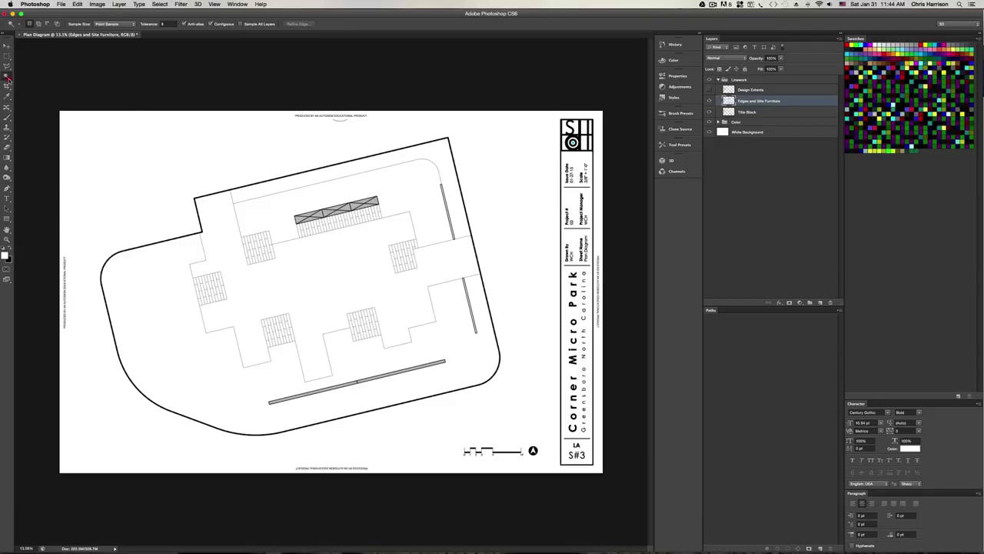
pyautogui.moveTo(8, 77)
pyautogui.mouseDown()
pyautogui.moveTo(35, 76)
pyautogui.moveTo(16, 82)
pyautogui.mouseUp()
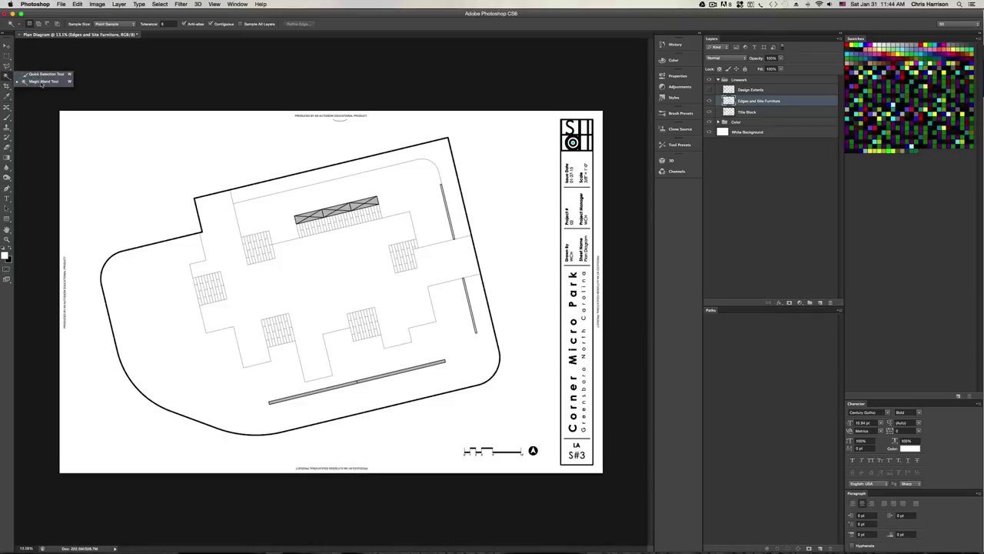
pyautogui.moveTo(42, 83); pyautogui.dragTo(43, 83)
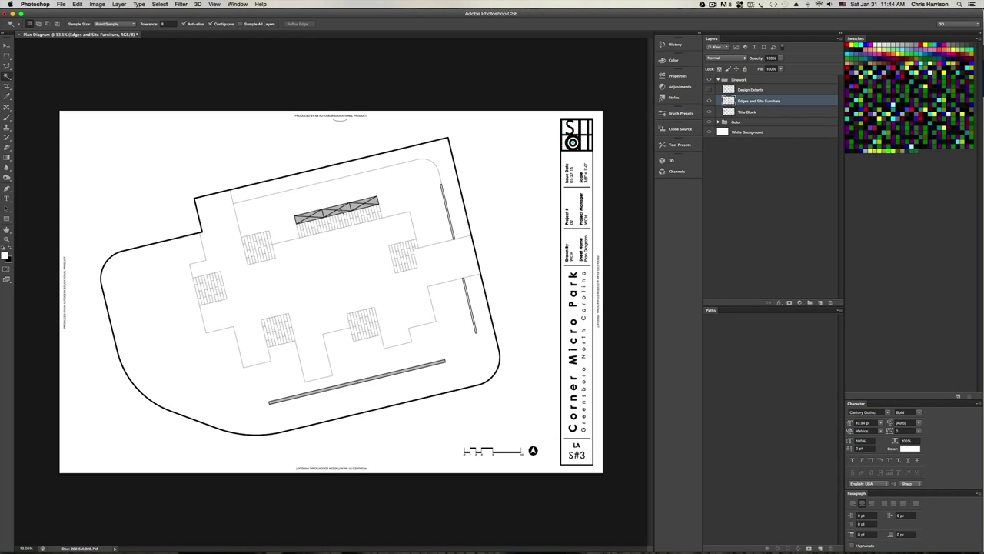
pyautogui.click(159, 281)
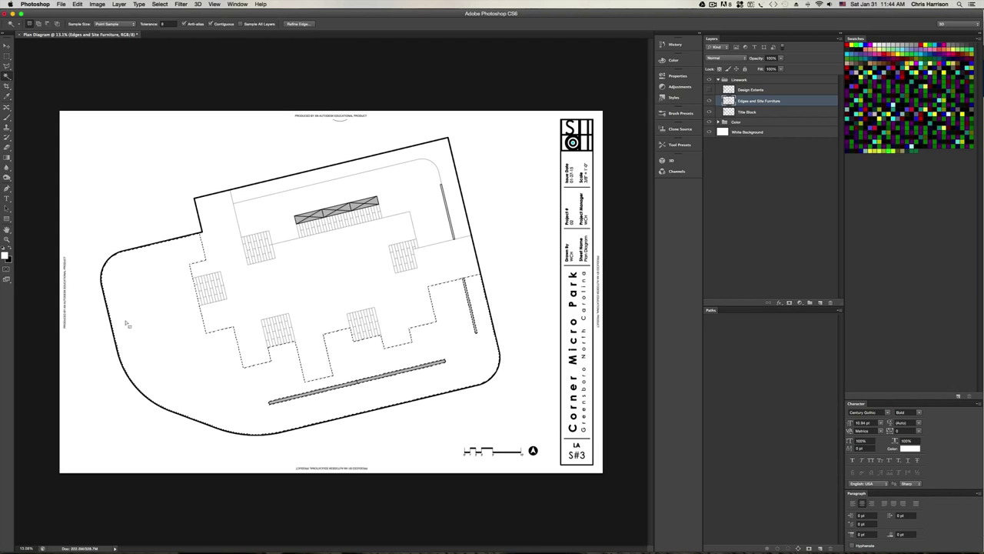
pyautogui.press('z')
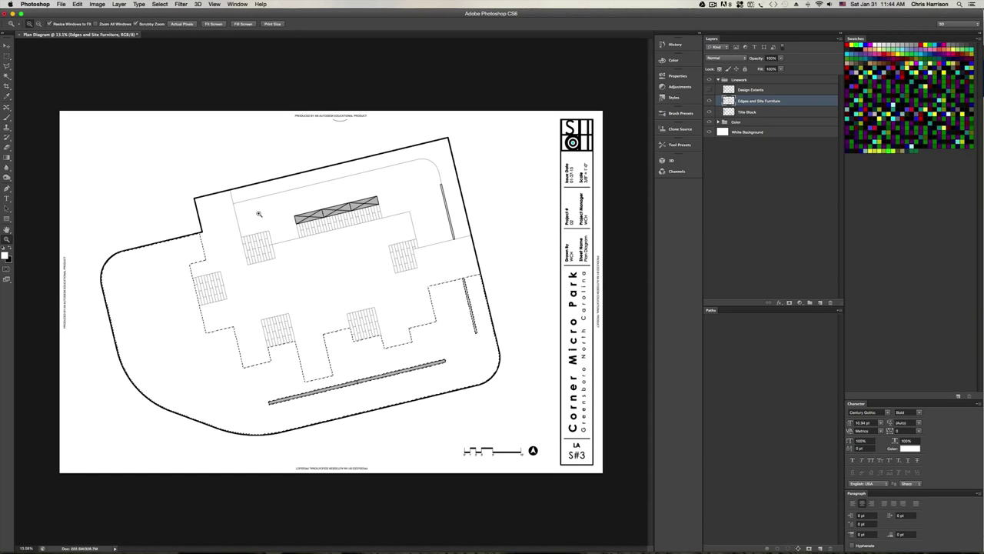
pyautogui.press('w')
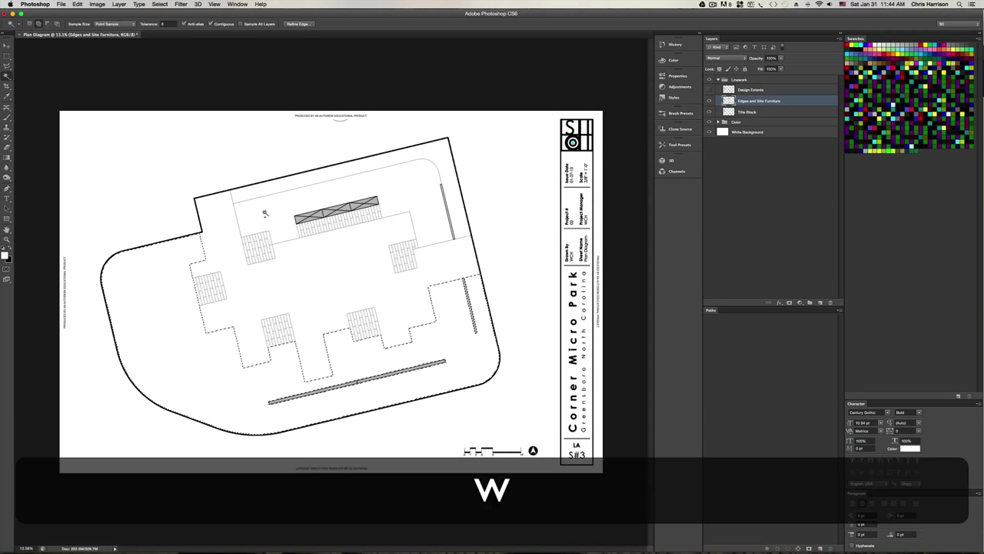
pyautogui.click(264, 214)
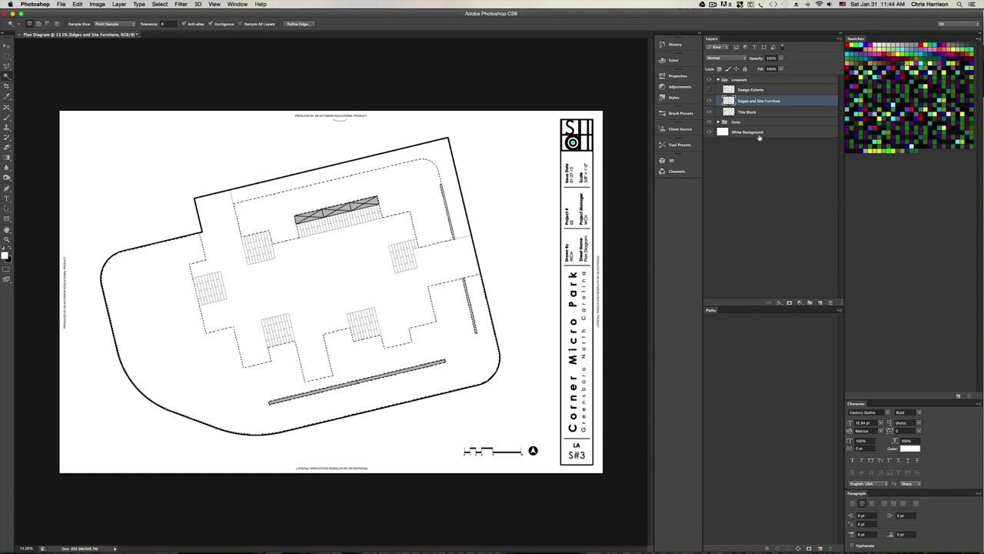
# Add a new layer inside the Color group and name it "Mulch"
pyautogui.click(758, 121)
pyautogui.click(718, 123)
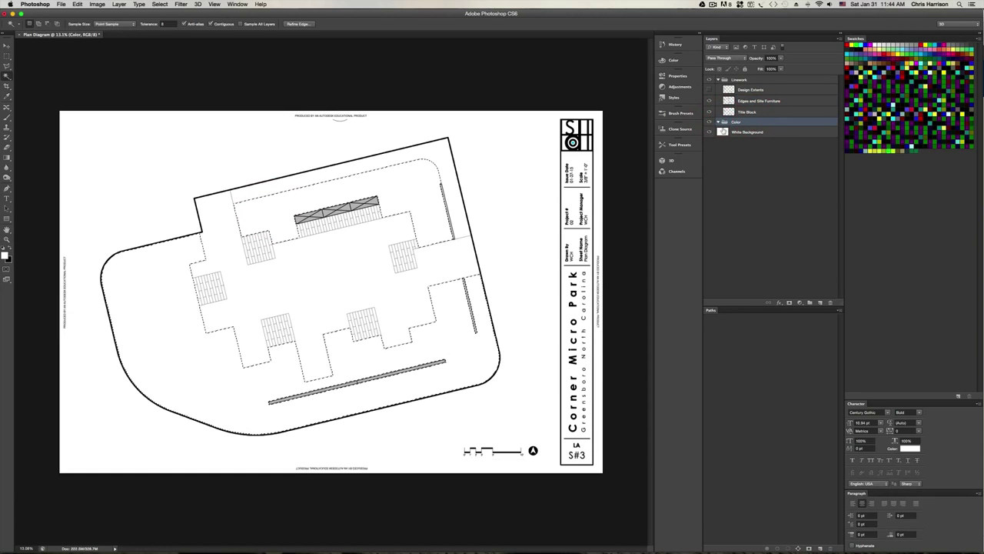
pyautogui.click(810, 302)
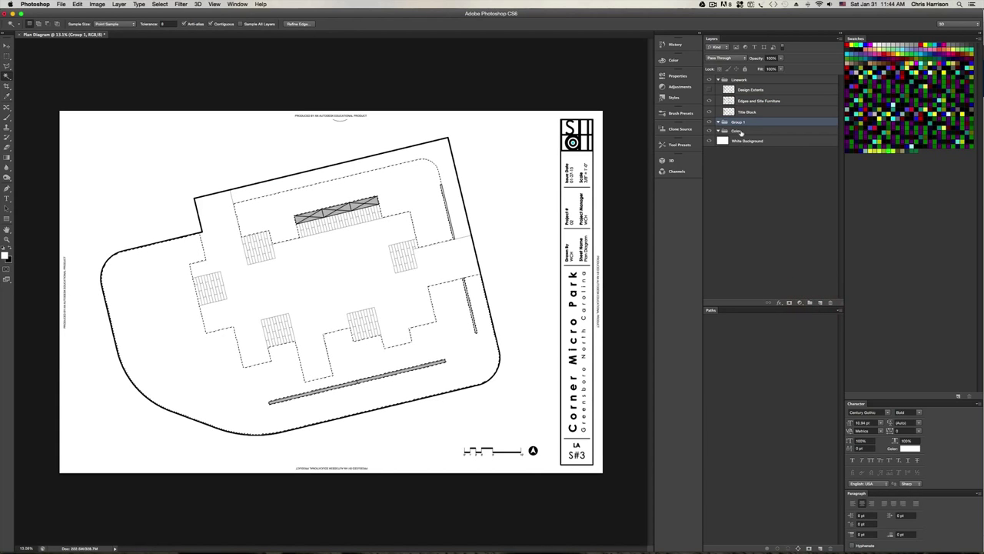
pyautogui.press('super+z')
pyautogui.click(820, 302)
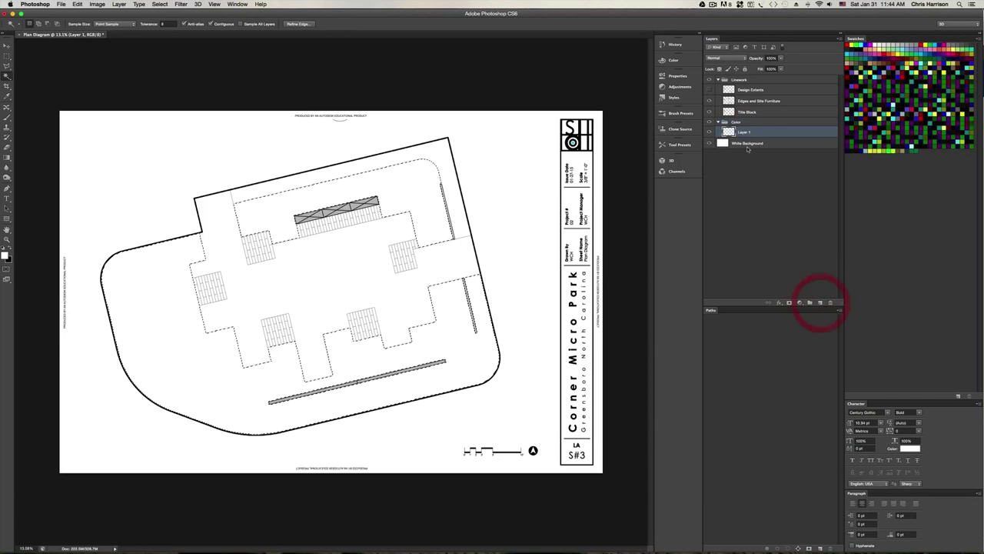
pyautogui.doubleClick(744, 132)
pyautogui.write('Mulch')
pyautogui.press('Return')
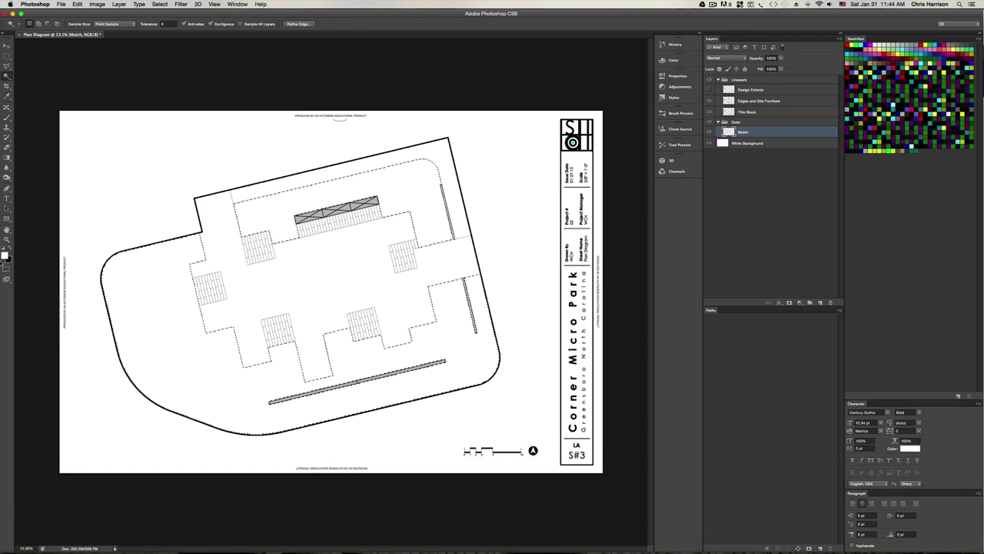
# Fill the selected planting areas on the Mulch layer with a muted reddish brown at 100% opacity, and clear the selection
pyautogui.click(5, 254)
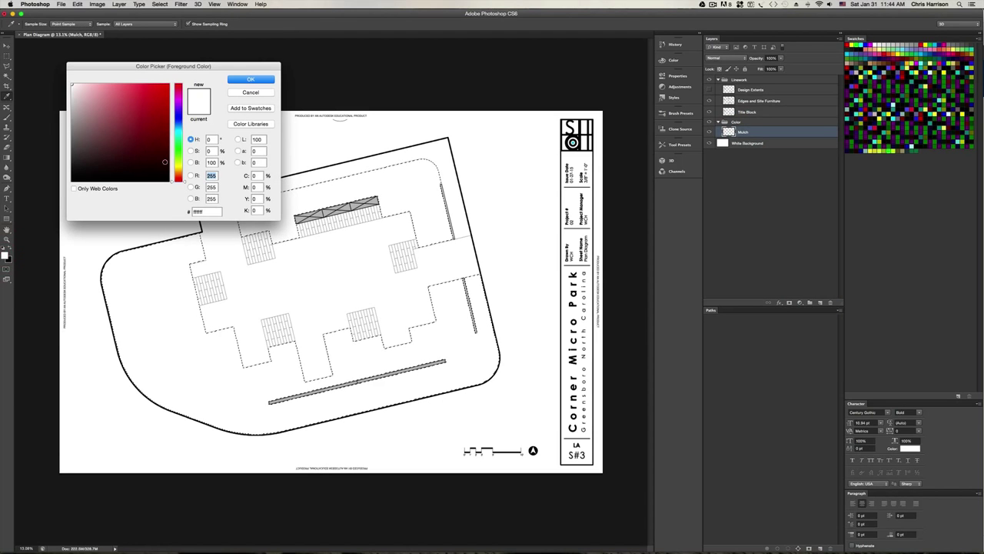
pyautogui.moveTo(134, 152)
pyautogui.mouseDown()
pyautogui.moveTo(98, 132)
pyautogui.moveTo(83, 144)
pyautogui.mouseUp()
pyautogui.click(251, 79)
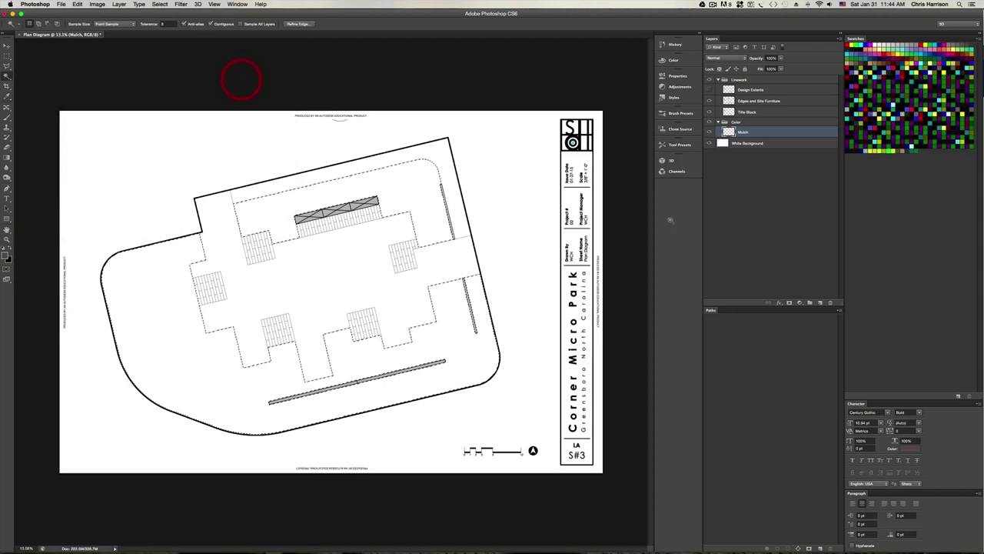
pyautogui.hotkey('shift', 'F5')
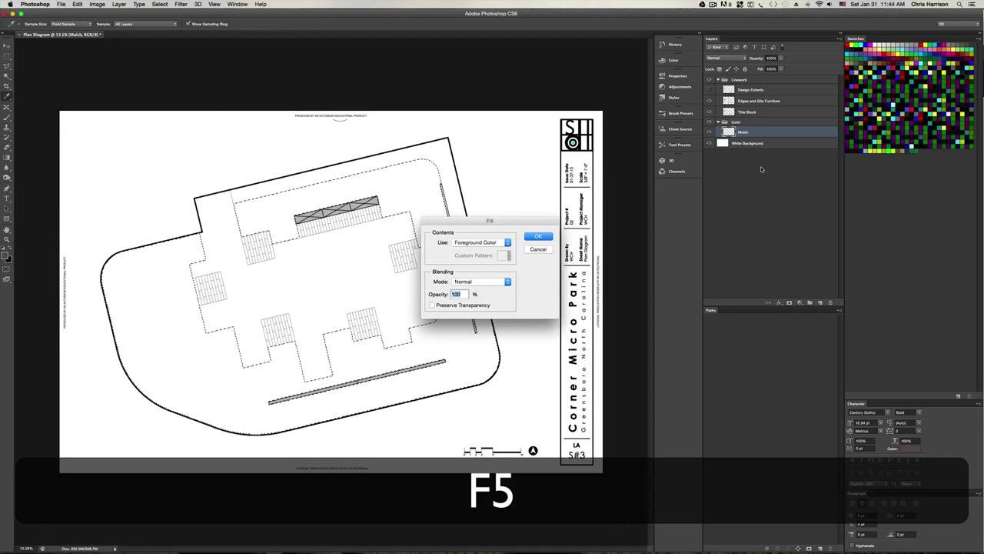
pyautogui.press('Return')
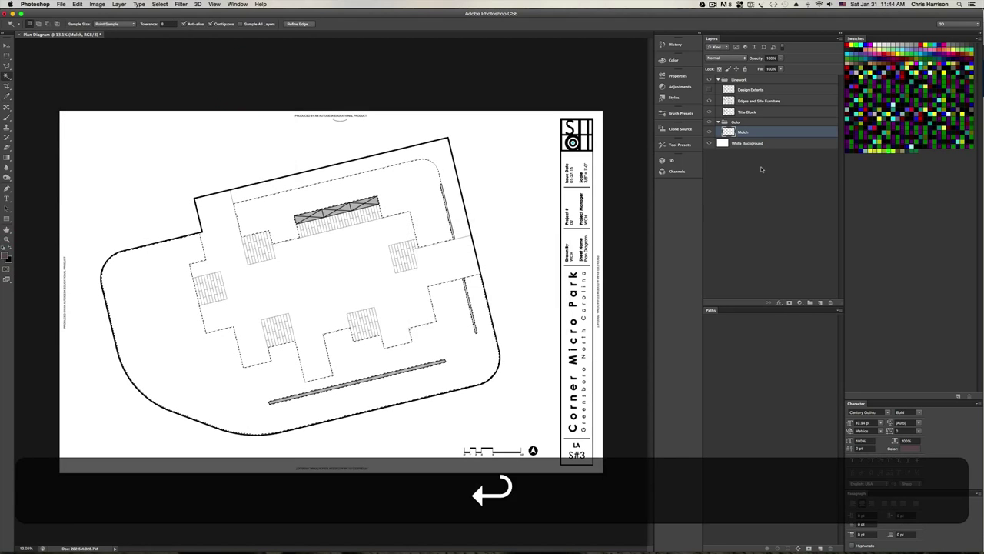
pyautogui.press('super+d')
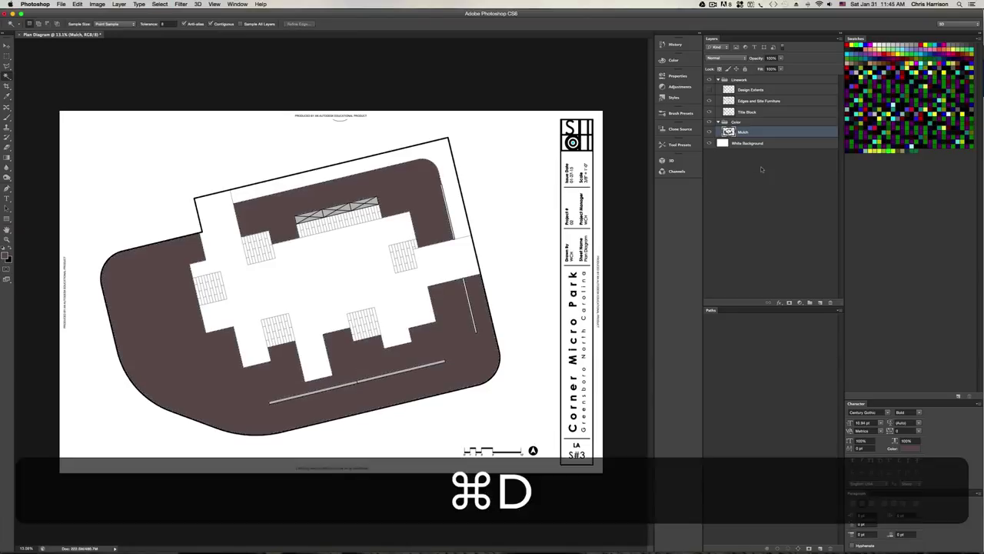
# Select the strip along the site's upper edge from Edges and Site Furniture, and add a layer named "Lawn" above Mulch
pyautogui.click(761, 102)
pyautogui.press('w')
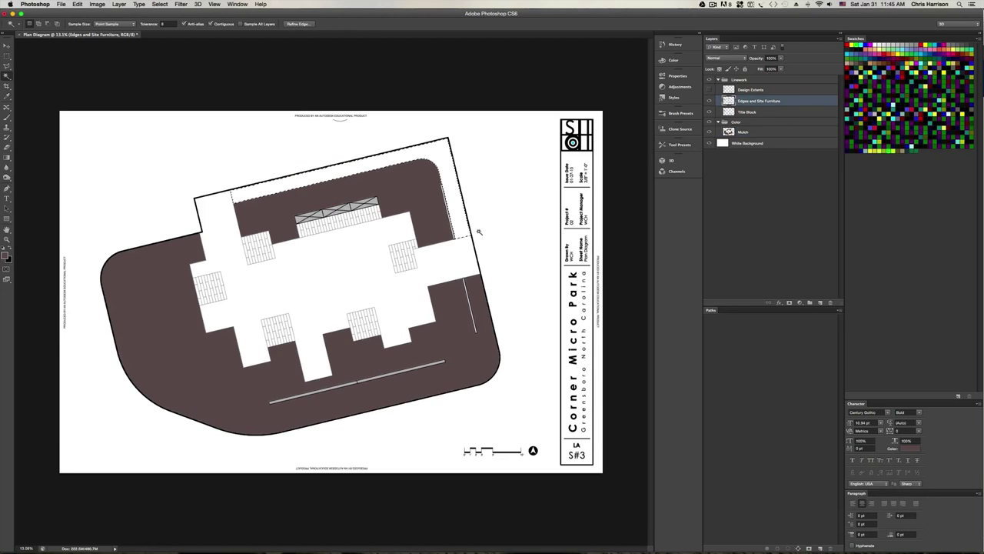
pyautogui.click(753, 132)
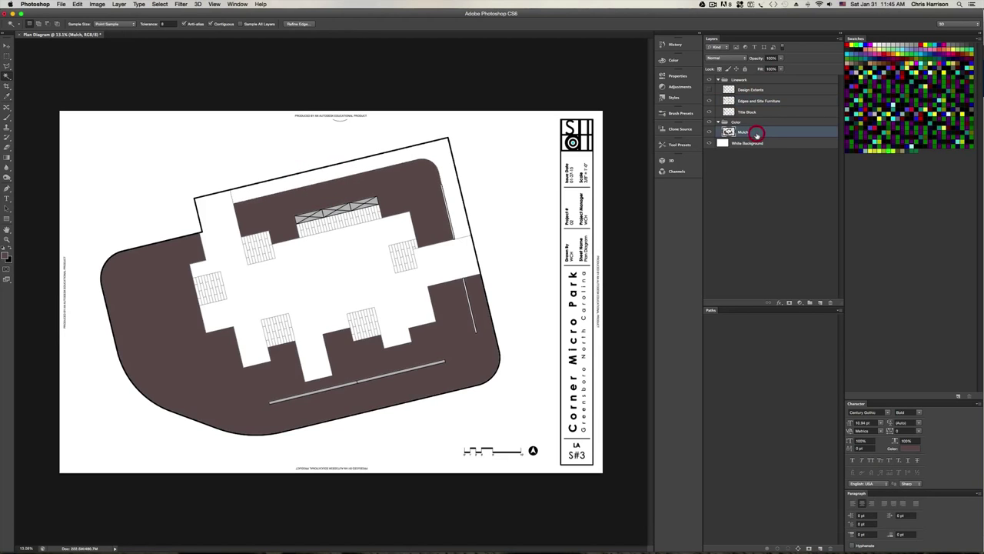
pyautogui.click(819, 303)
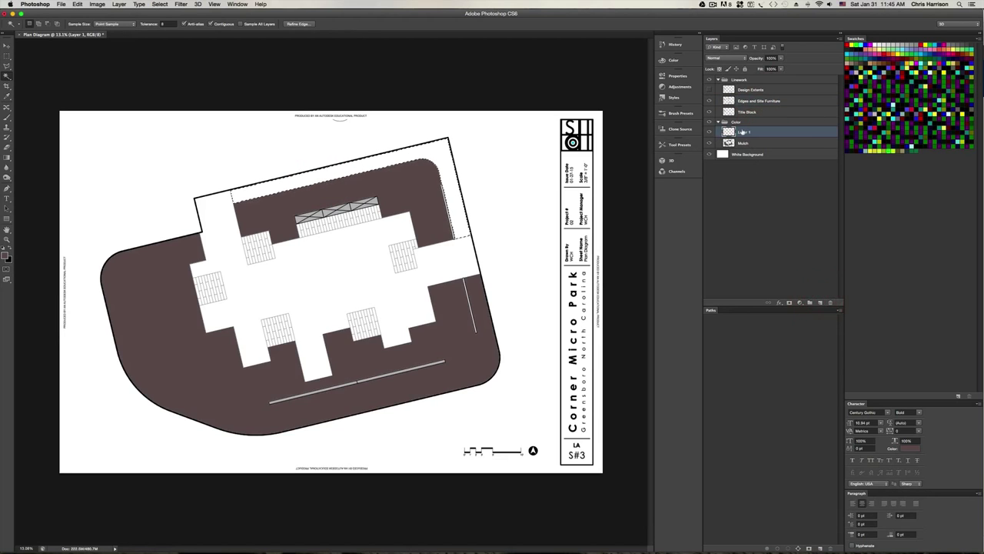
pyautogui.doubleClick(742, 132)
pyautogui.write('Lawn')
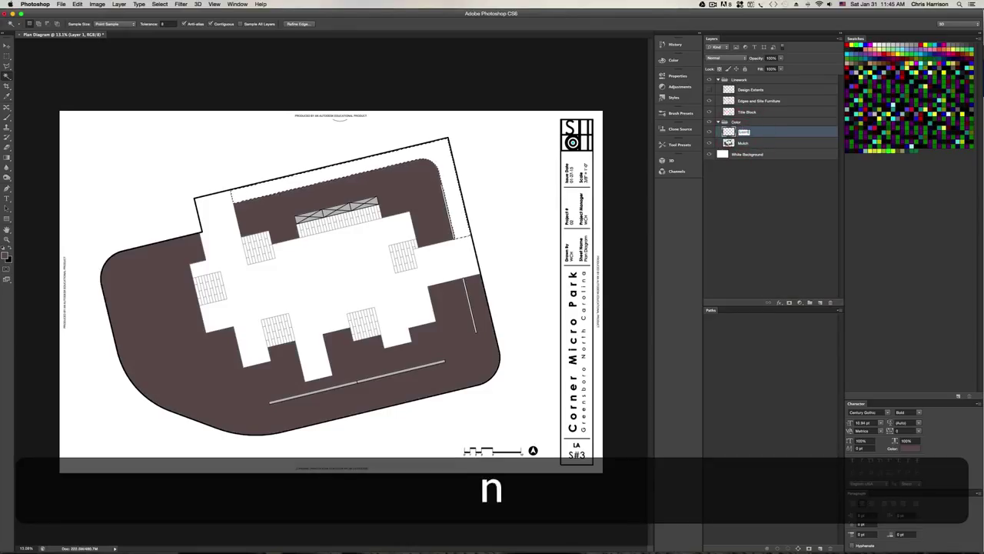
pyautogui.press('Return')
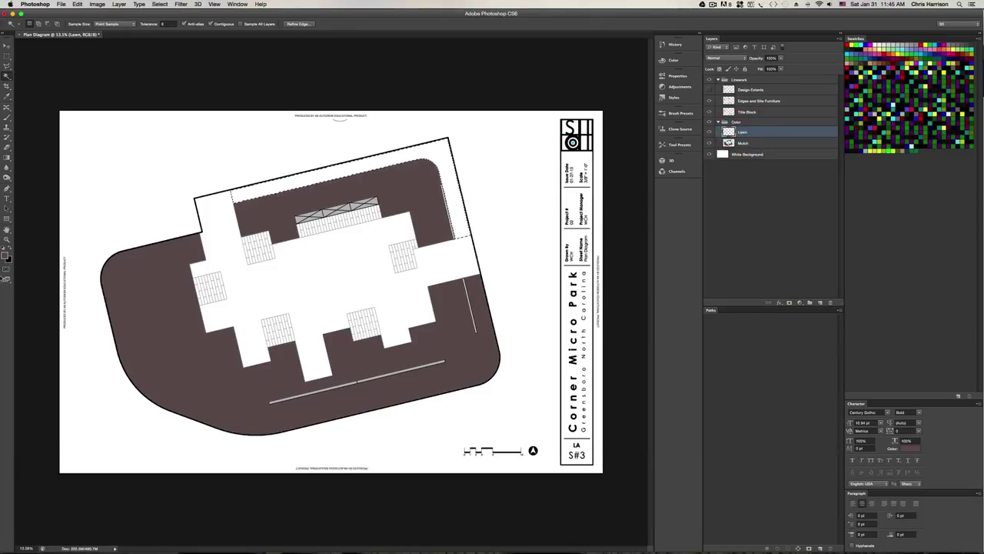
# Fill the selected upper-edge strip on the Lawn layer with light green #beffb5, and clear the selection
pyautogui.click(5, 256)
pyautogui.moveTo(178, 178); pyautogui.dragTo(178, 150)
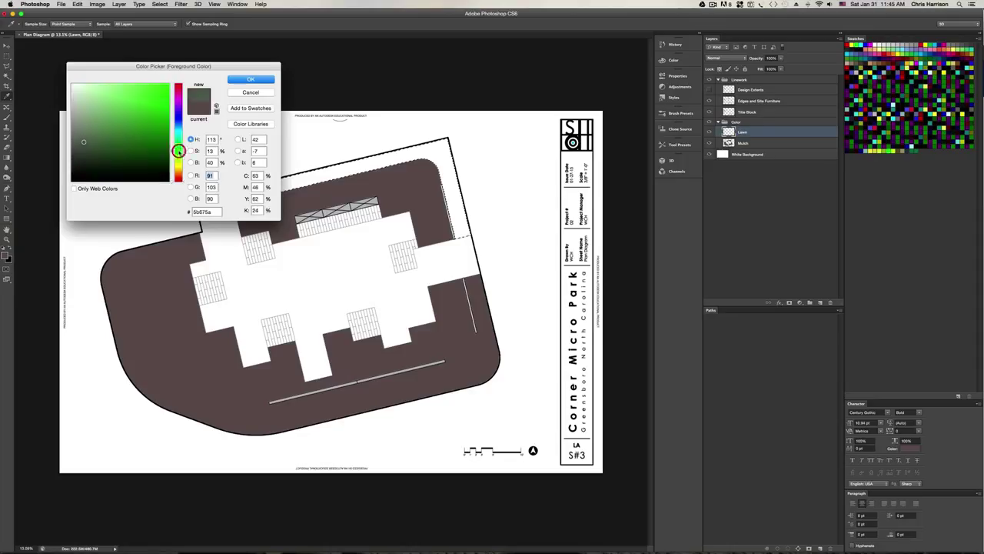
pyautogui.click(148, 117)
pyautogui.moveTo(148, 117); pyautogui.dragTo(104, 84)
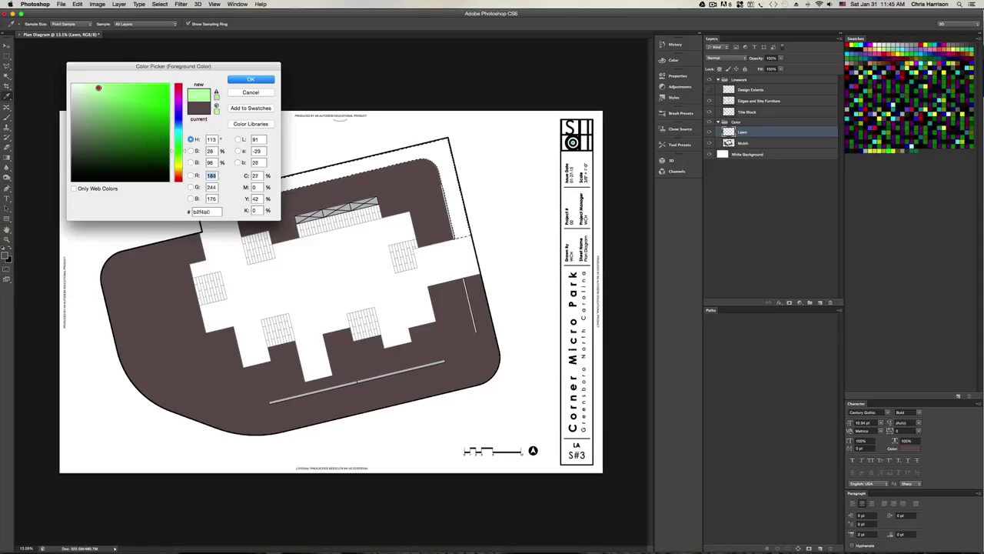
pyautogui.click(250, 79)
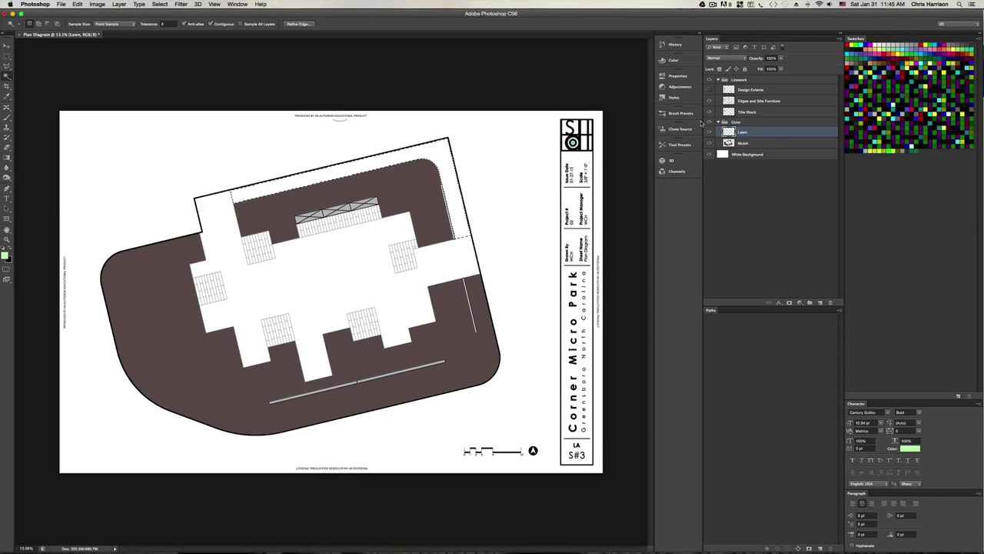
pyautogui.hotkey('shift', 'F5')
pyautogui.press('Return')
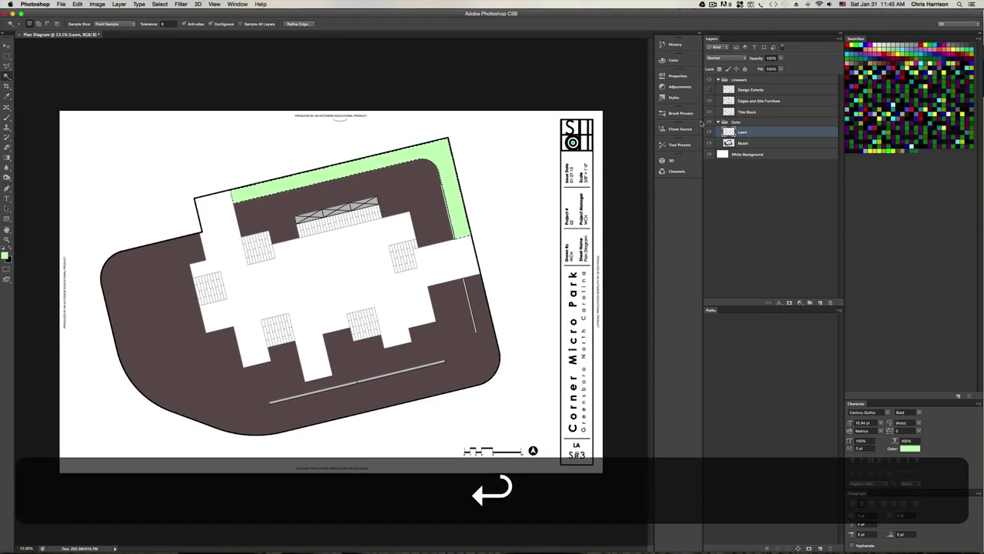
pyautogui.press('super+d')
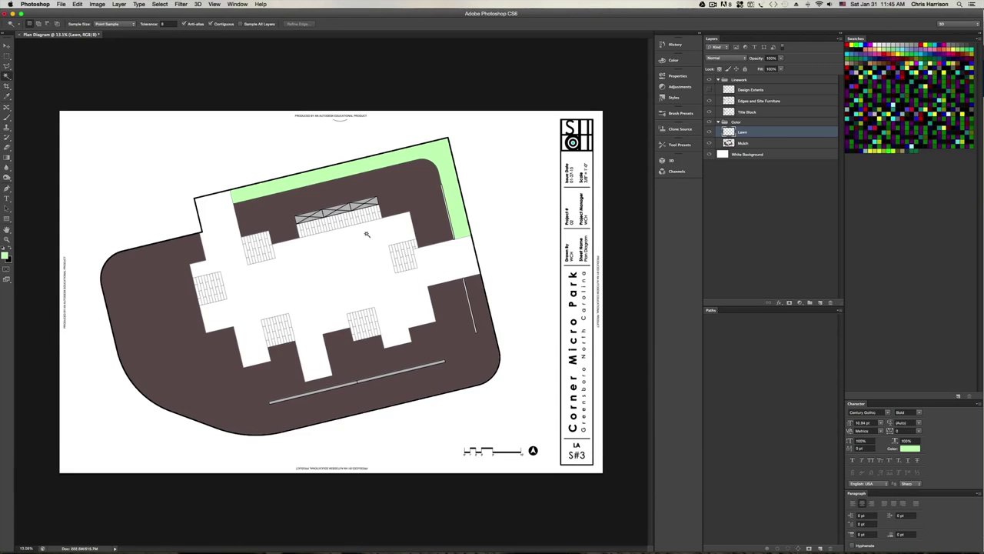
# Select the central plaza area with the Magic Wand from Edges and Site Furniture, and add a layer named "Concrete" above Lawn
pyautogui.click(759, 101)
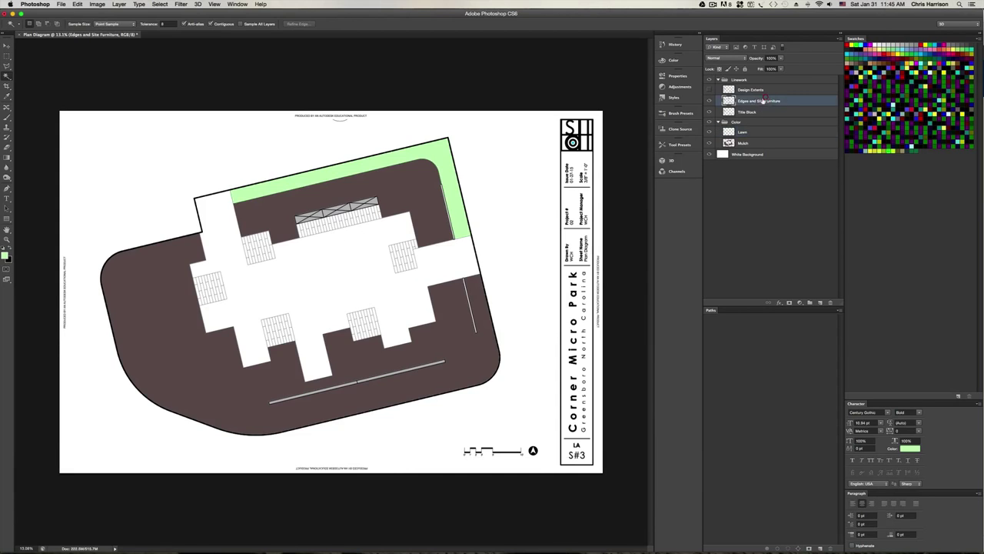
pyautogui.click(234, 265)
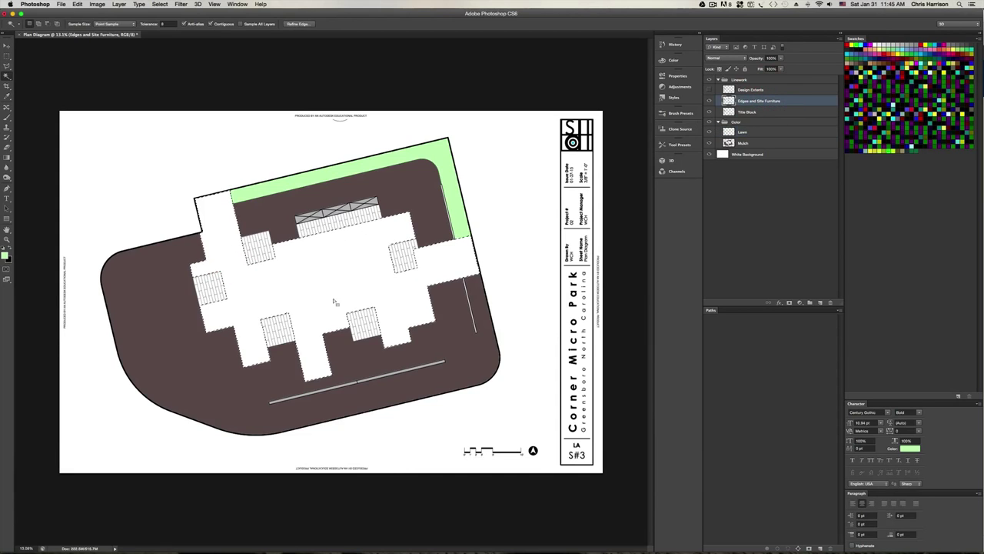
pyautogui.click(761, 132)
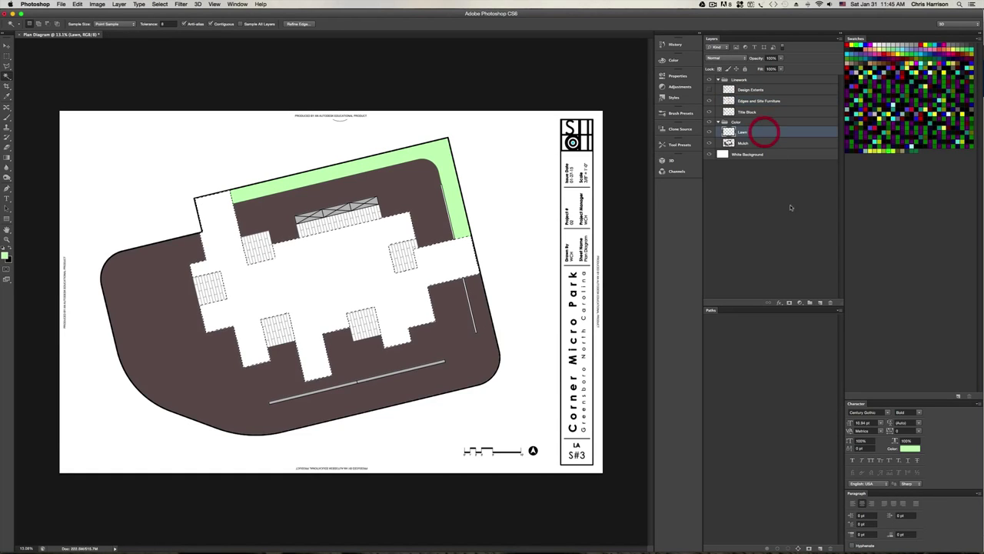
pyautogui.click(820, 302)
pyautogui.doubleClick(744, 132)
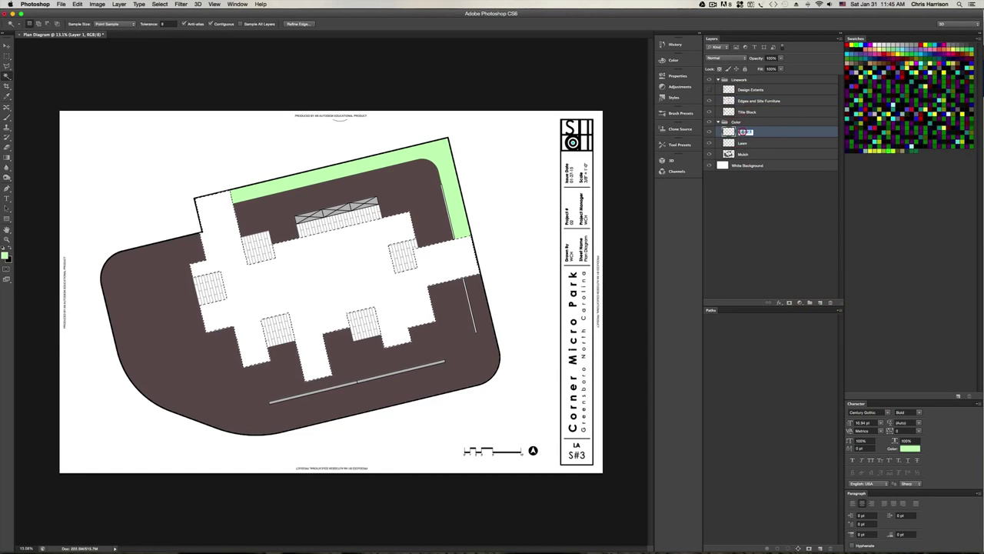
pyautogui.write('C')
pyautogui.press('BackSpace')
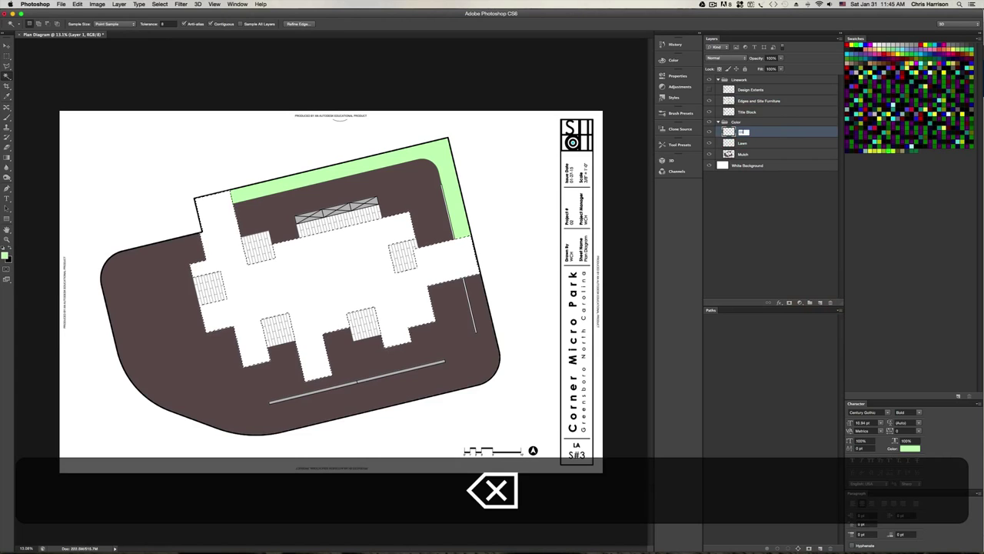
pyautogui.write('Concrete')
pyautogui.press('Return')
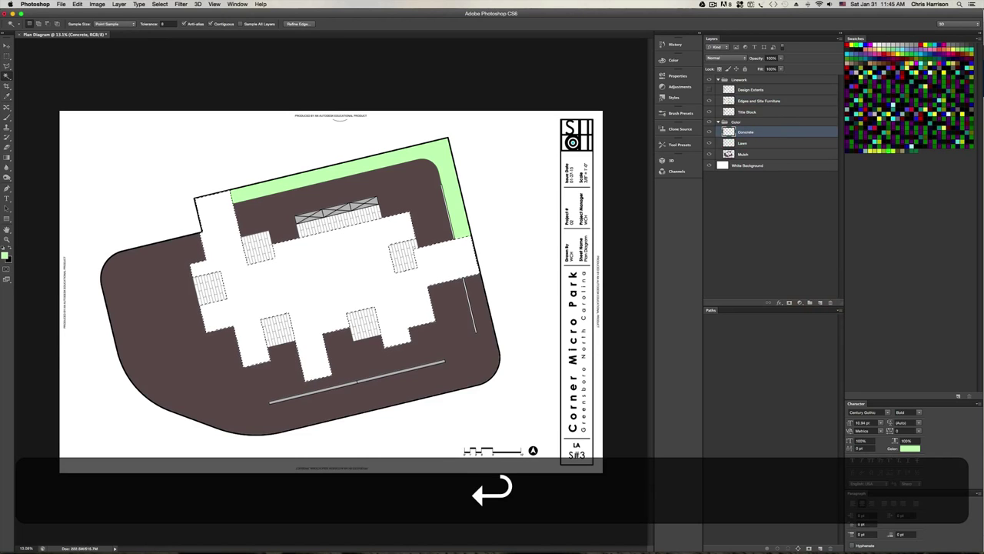
# Set the foreground color to very light gray #ececec for the plaza area on the Concrete layer
pyautogui.click(6, 257)
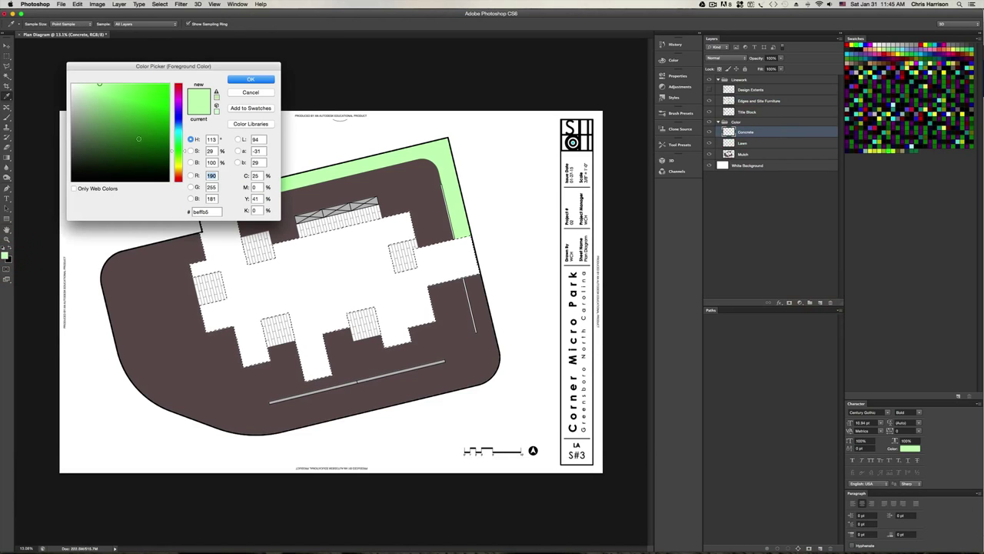
pyautogui.moveTo(93, 100); pyautogui.dragTo(74, 87)
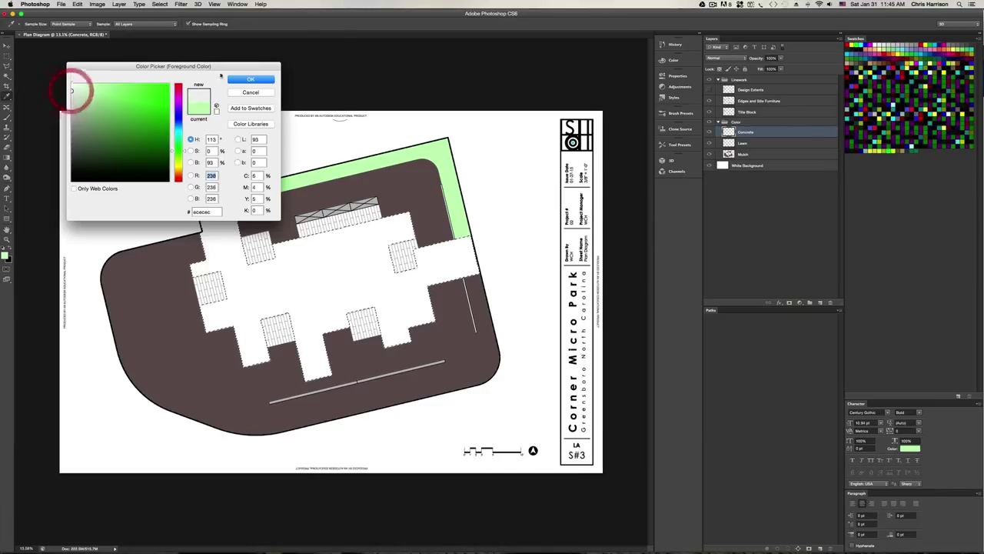
pyautogui.click(251, 80)
pyautogui.press('w')
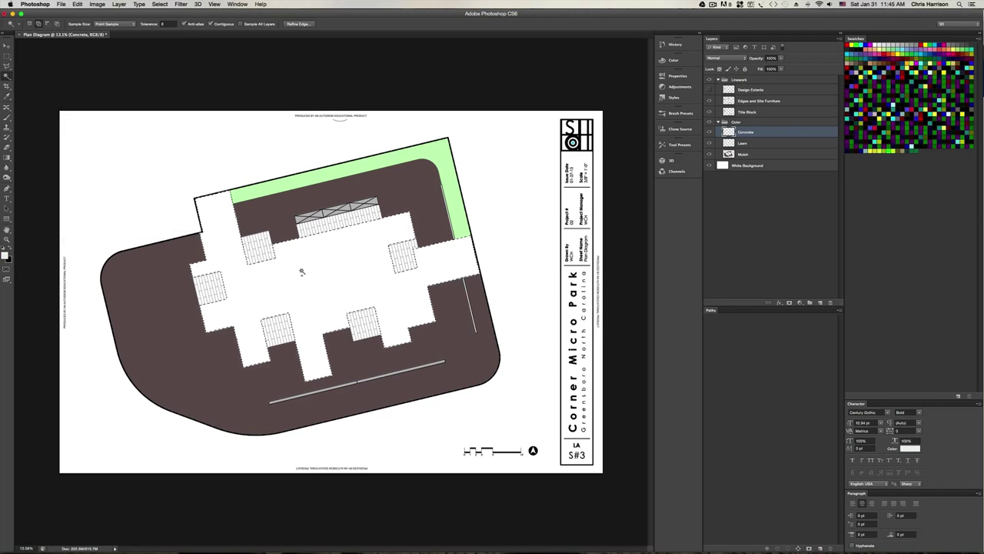
# Fill the selected central plaza with the light grey foreground colour on the Concrete layer and clear the selection
pyautogui.hotkey('shift', 'F5')
pyautogui.press('Return')
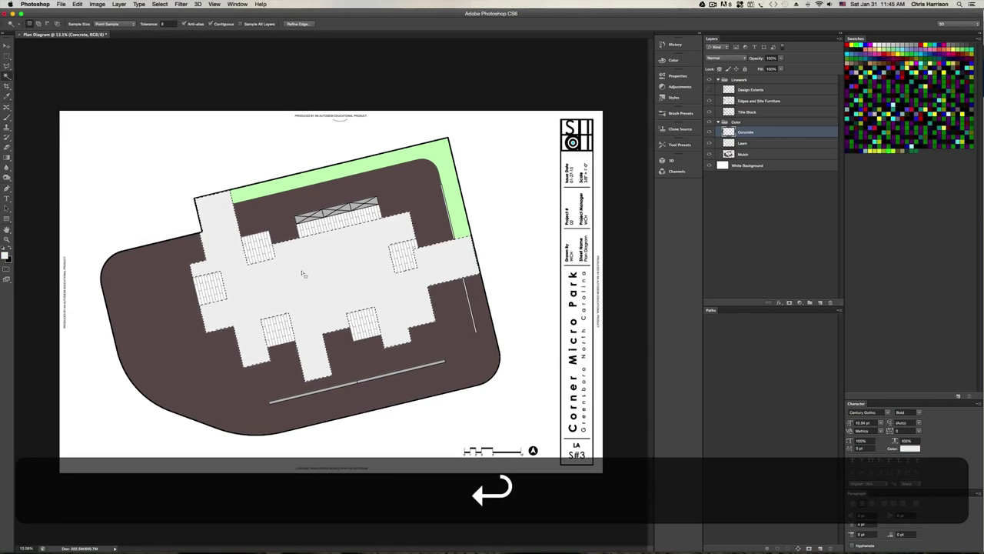
pyautogui.press('super+d')
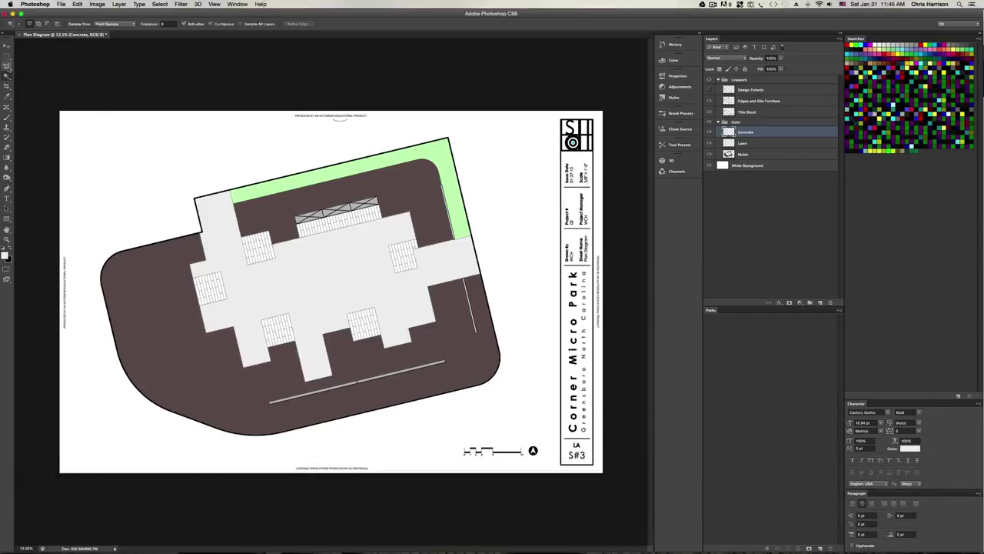
# Add a new layer above Concrete in the Color group and name it Stone Pavers
pyautogui.click(6, 66)
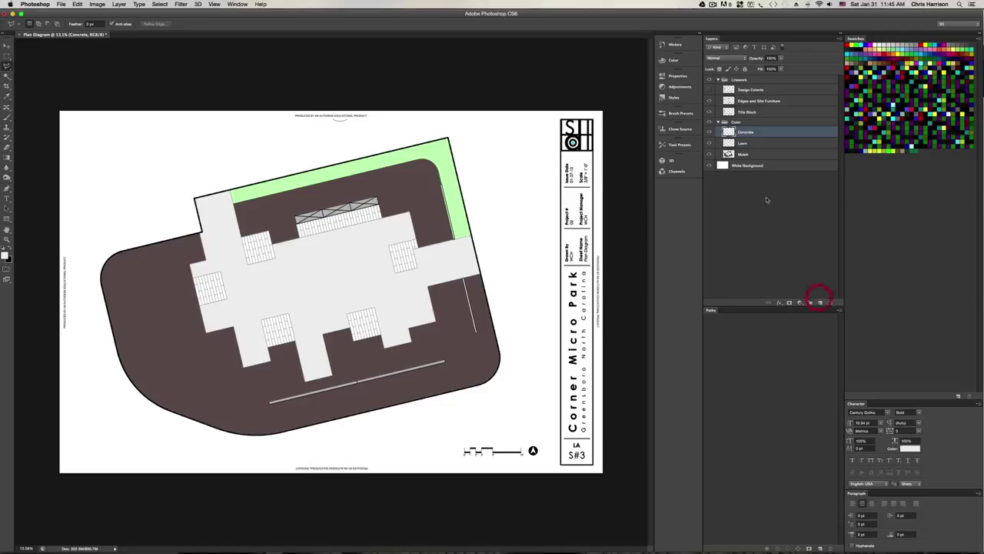
pyautogui.click(820, 302)
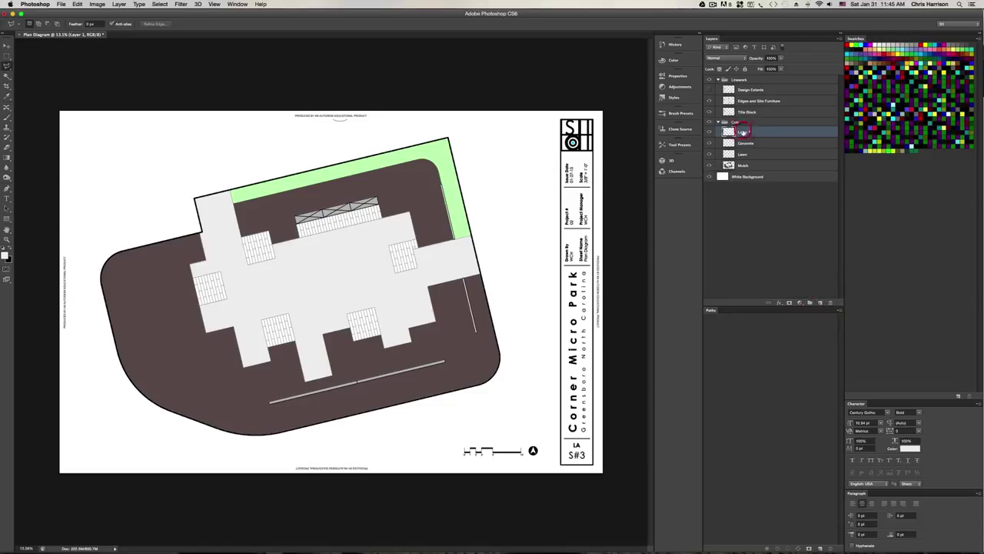
pyautogui.doubleClick(742, 132)
pyautogui.write('Pr')
pyautogui.press('BackSpace')
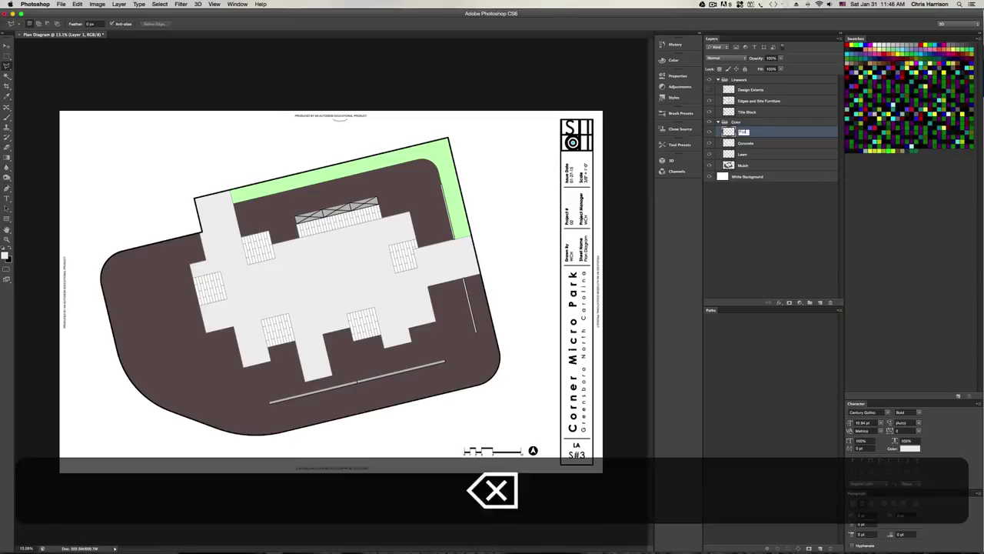
pyautogui.write('e')
pyautogui.press('BackSpace')
pyautogui.write('ne')
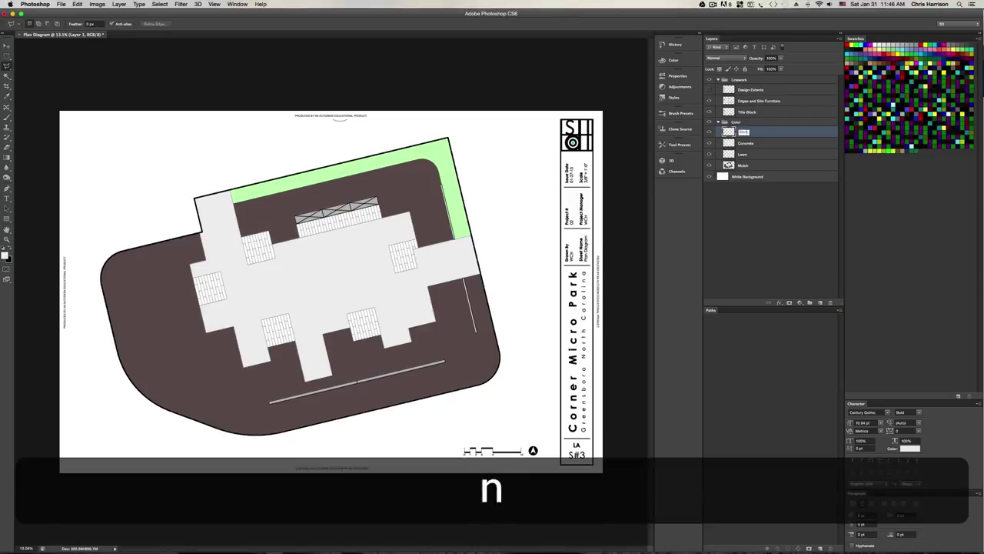
pyautogui.write(' Pavers')
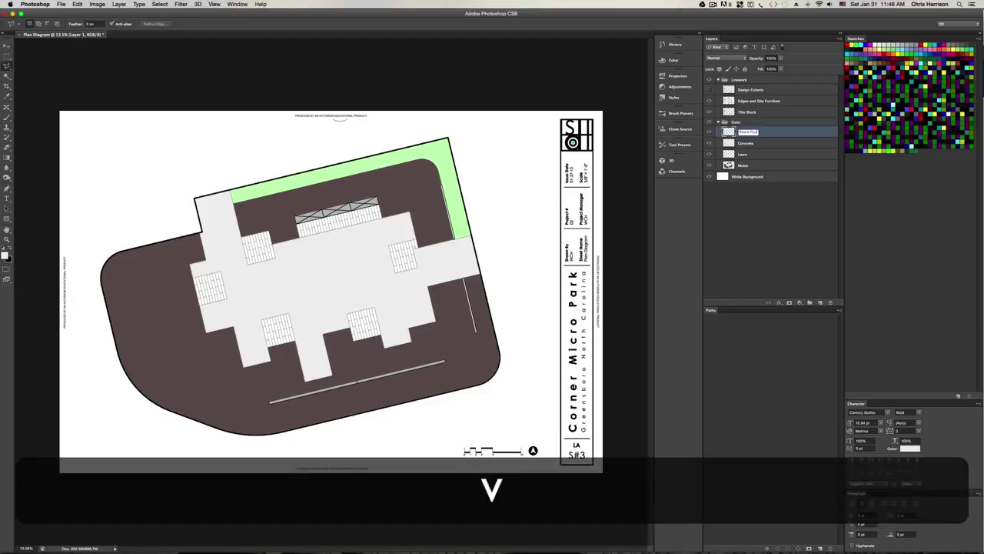
pyautogui.press('Return')
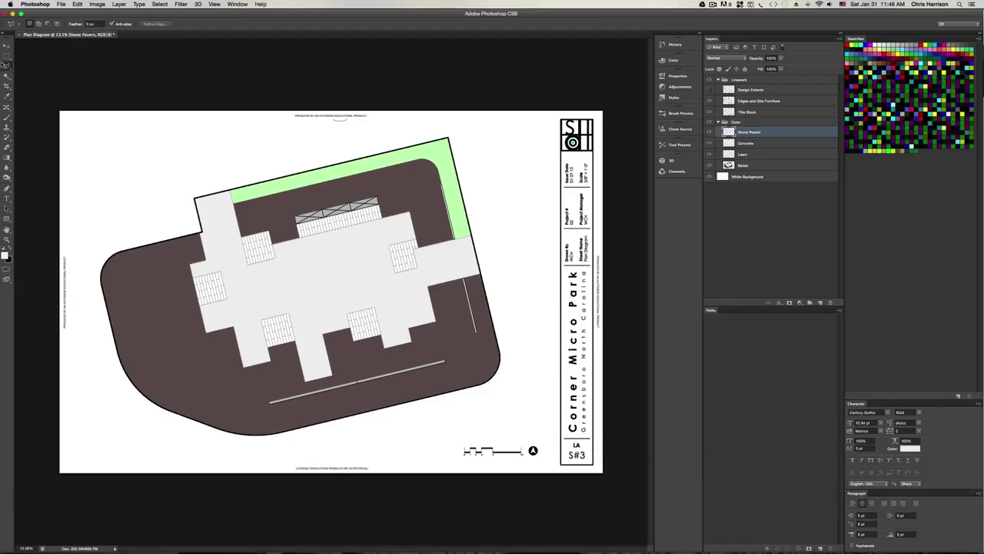
# Draw a rough polygonal lasso selection around the plaza that encloses all the paver areas
pyautogui.click(7, 64)
pyautogui.click(439, 279)
pyautogui.click(416, 206)
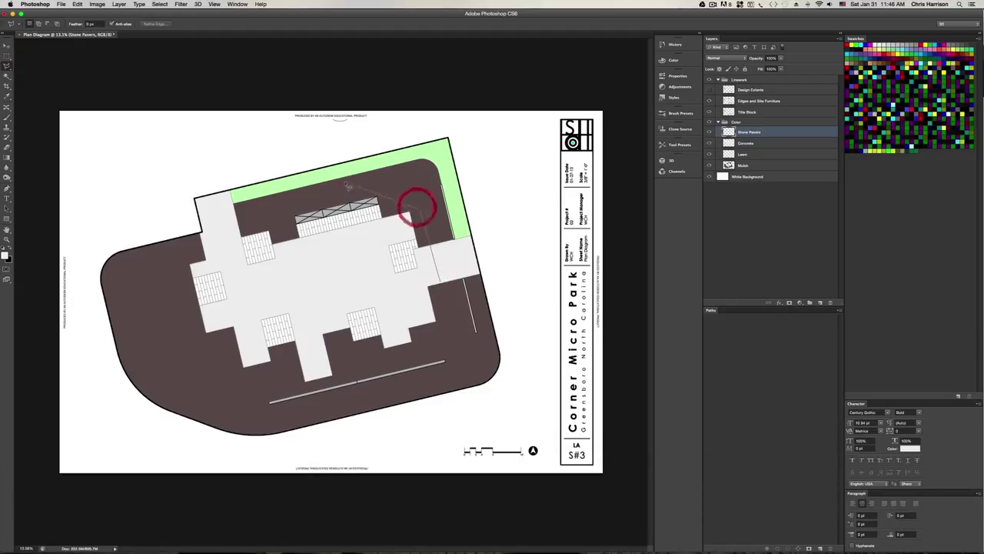
pyautogui.click(292, 196)
pyautogui.click(217, 235)
pyautogui.click(190, 267)
pyautogui.click(189, 333)
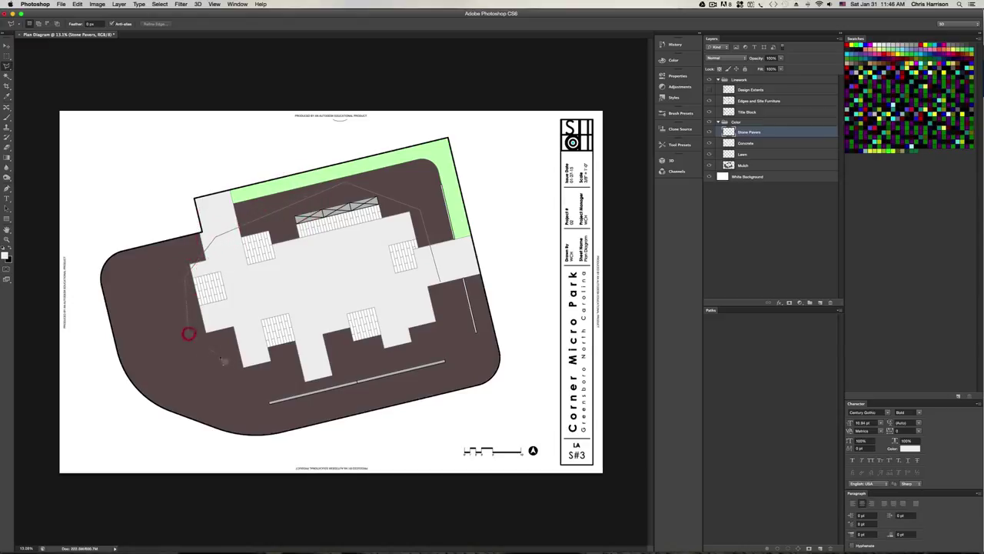
pyautogui.click(235, 378)
pyautogui.click(358, 388)
pyautogui.click(454, 353)
pyautogui.click(447, 310)
pyautogui.click(443, 291)
# Set the foreground colour to a medium grey for the stone pavers
pyautogui.click(6, 253)
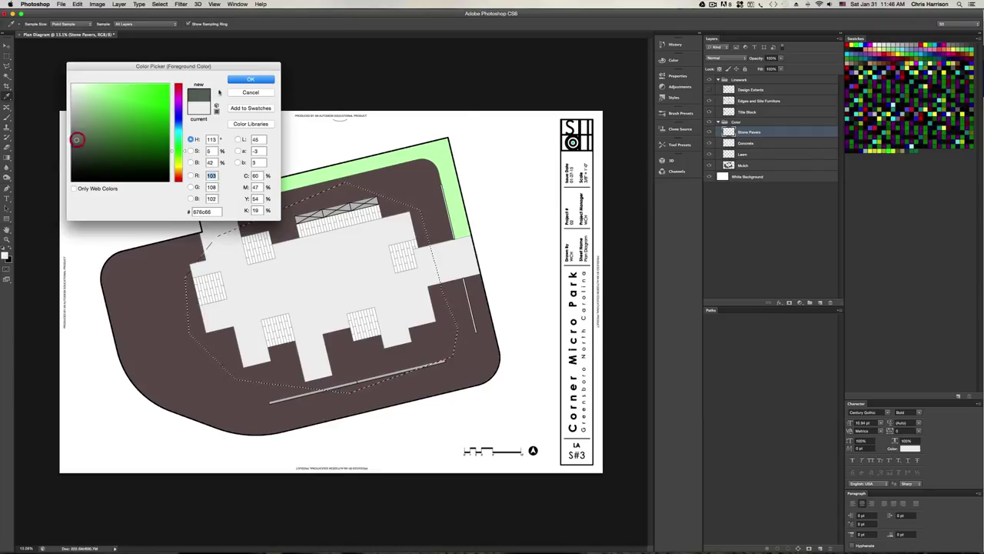
pyautogui.click(250, 79)
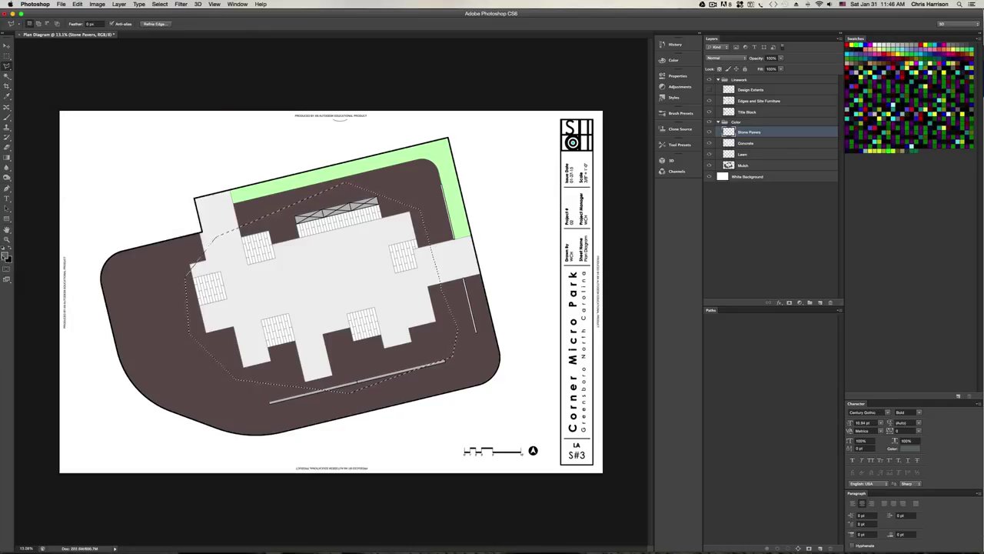
pyautogui.click(6, 253)
pyautogui.moveTo(75, 139); pyautogui.dragTo(74, 117)
pyautogui.click(244, 77)
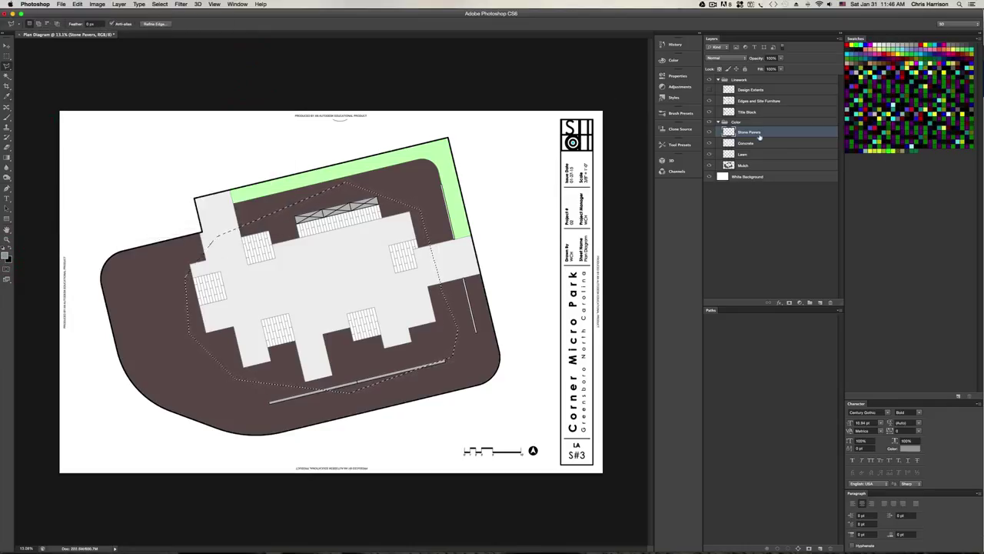
# Fill the rough selection on the Stone Pavers layer with the foreground colour at 100% opacity and deselect
pyautogui.hotkey('shift', 'F5')
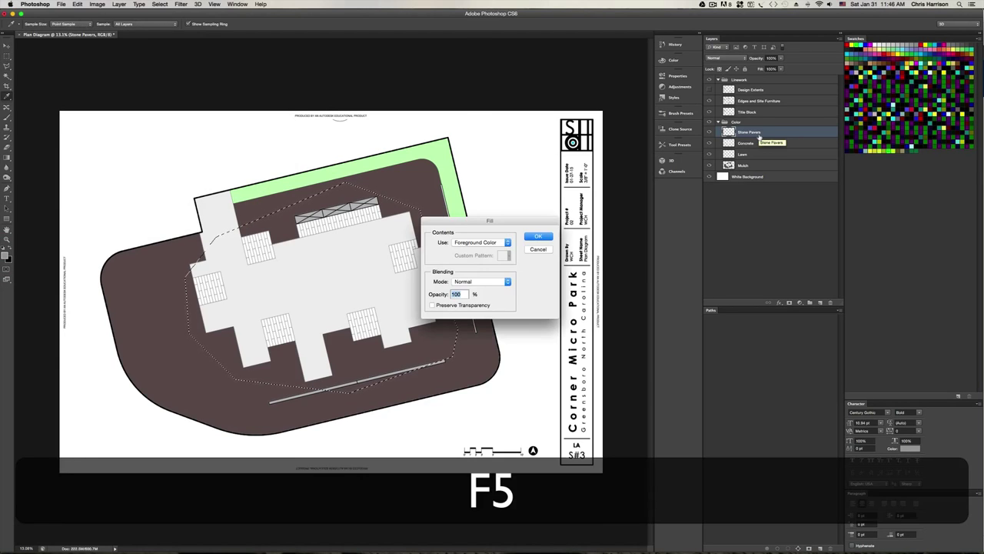
pyautogui.press('Return')
pyautogui.press('super+d')
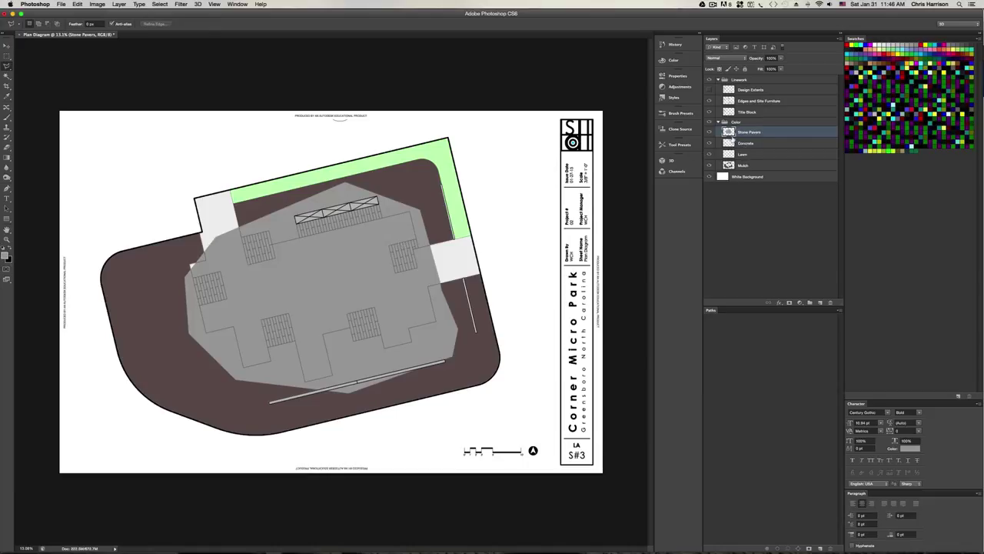
# Load the Mulch layer's outline as a selection, delete that area from the Stone Pavers layer and deselect
pyautogui.moveTo(748, 136); pyautogui.dragTo(729, 171)
pyautogui.keyDown('super'); pyautogui.click(728, 166); pyautogui.keyUp('super')
pyautogui.press('BackSpace')
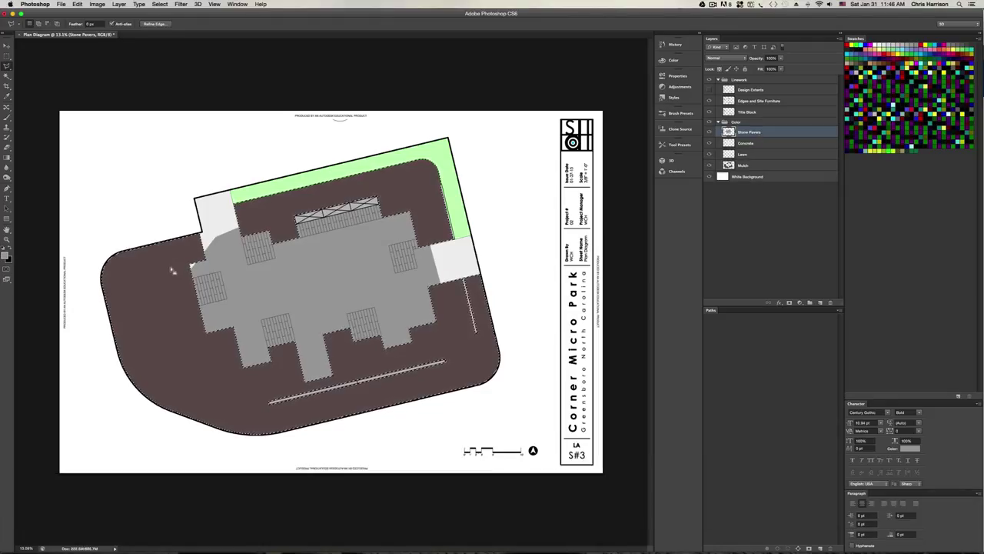
pyautogui.press('super+d')
# Delete the Concrete layer's area from the Stone Pavers layer, clear the selection and save the document
pyautogui.keyDown('super'); pyautogui.click(731, 144); pyautogui.keyUp('super')
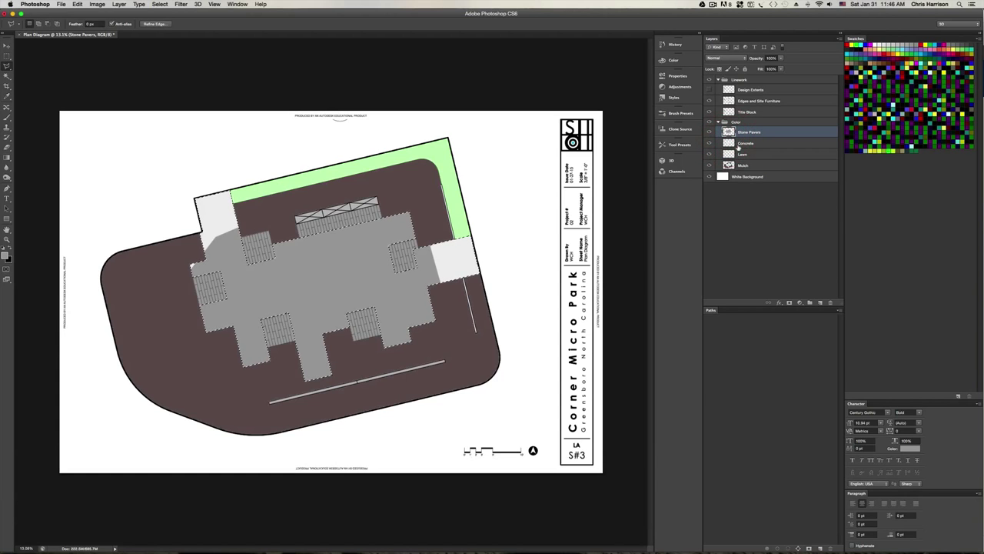
pyautogui.press('BackSpace')
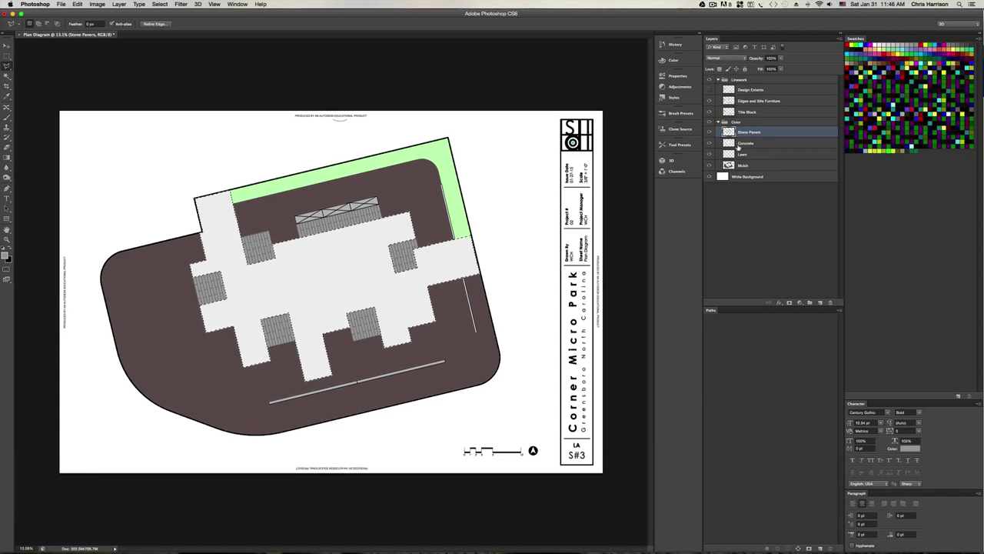
pyautogui.press('super+d')
pyautogui.press('super+s')
# Open Score Joints.pdf from the PDF Base Layers folder as a 36 by 24 inch image at 300 pixels per inch
pyautogui.press('super+o')
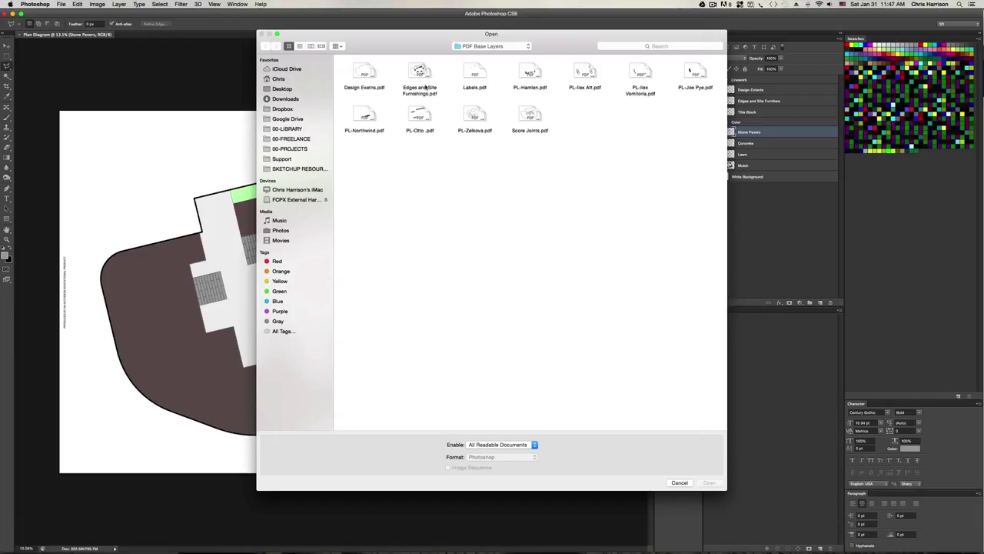
pyautogui.doubleClick(530, 117)
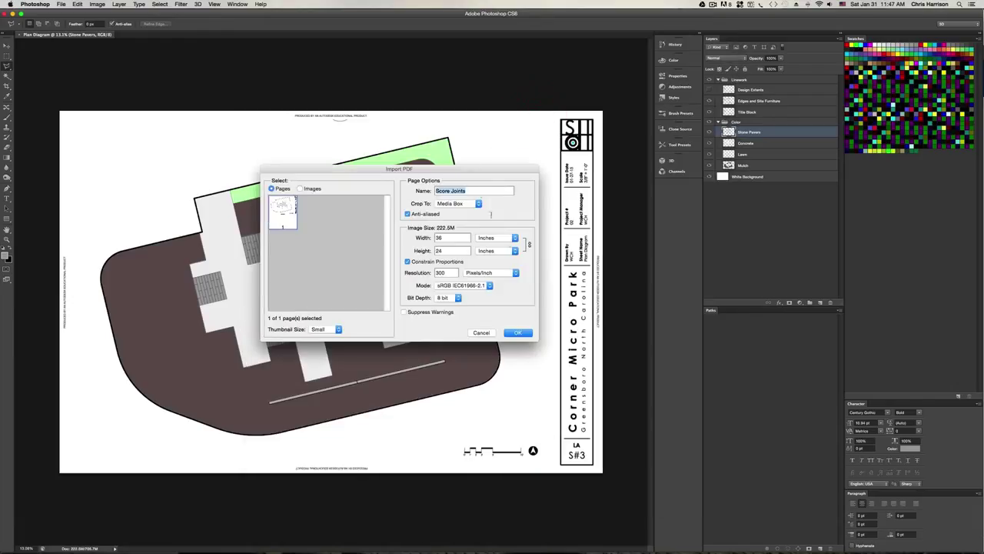
pyautogui.click(519, 331)
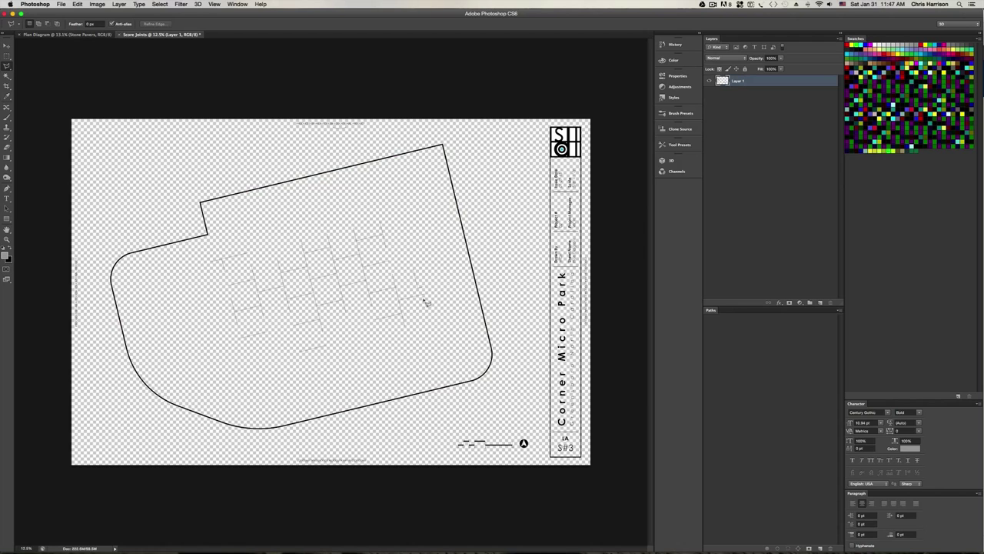
# Select the score joint lines inside the site boundary with the Polygonal Lasso and copy them
pyautogui.click(9, 67)
pyautogui.click(446, 328)
pyautogui.click(418, 214)
pyautogui.click(376, 205)
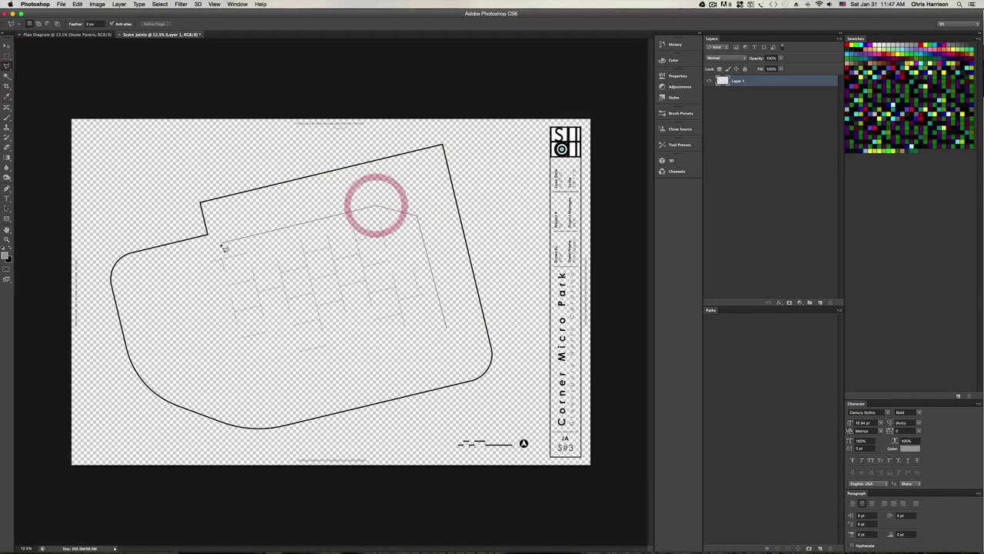
pyautogui.click(222, 243)
pyautogui.click(191, 273)
pyautogui.click(235, 373)
pyautogui.click(277, 383)
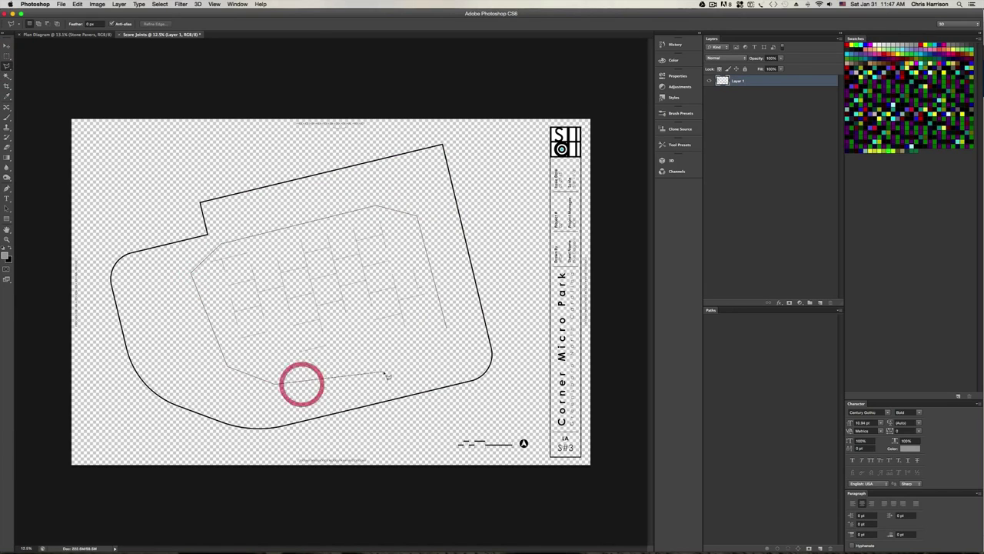
pyautogui.doubleClick(436, 352)
pyautogui.press('super+c')
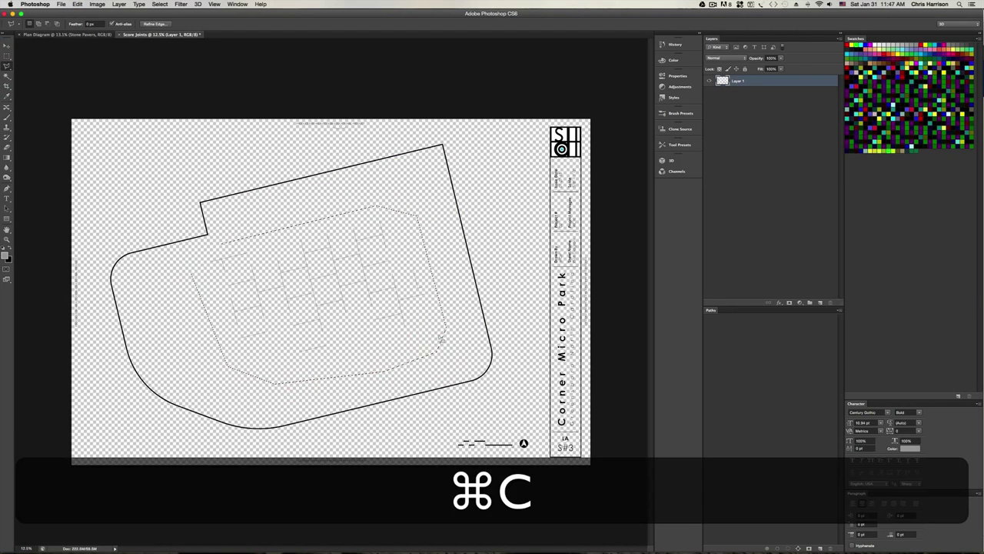
# Paste the copied score joints in place in the Plan Diagram document, above Design Extents in the Linework group
pyautogui.click(75, 35)
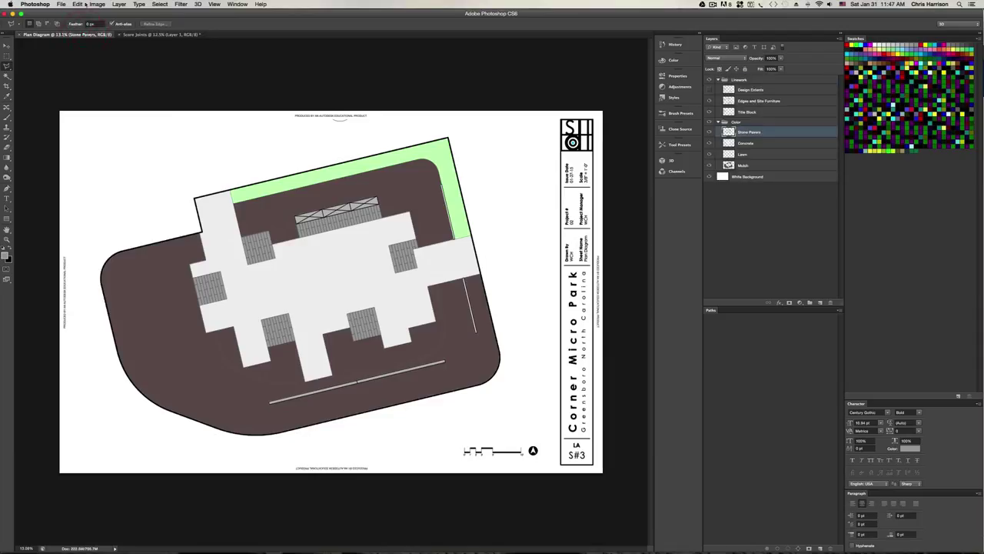
pyautogui.click(77, 4)
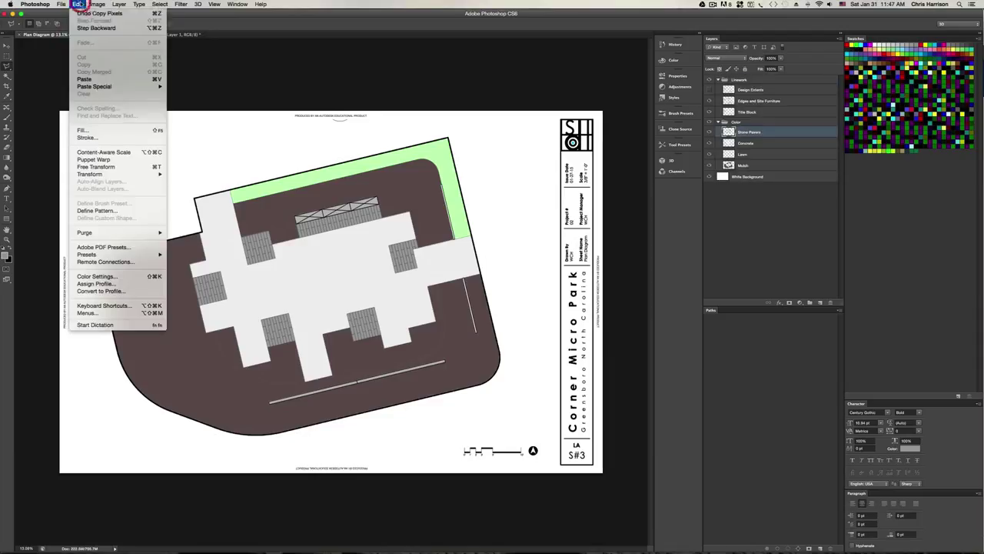
pyautogui.click(86, 80)
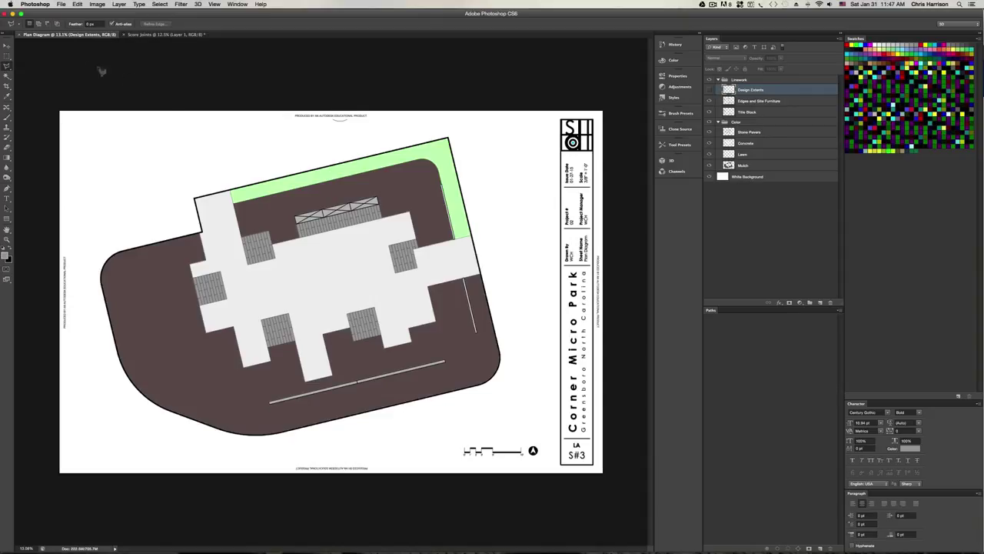
pyautogui.click(78, 5)
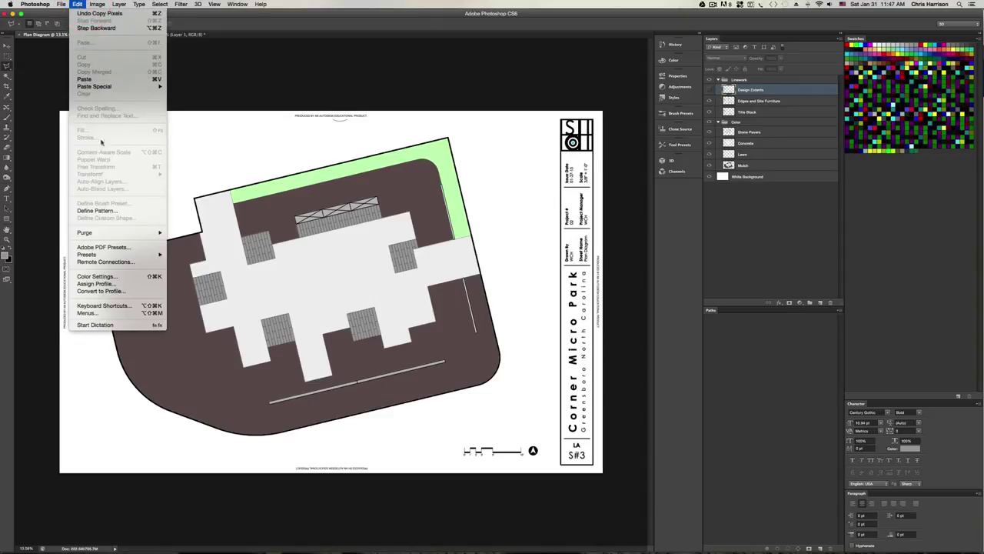
pyautogui.moveTo(158, 88)
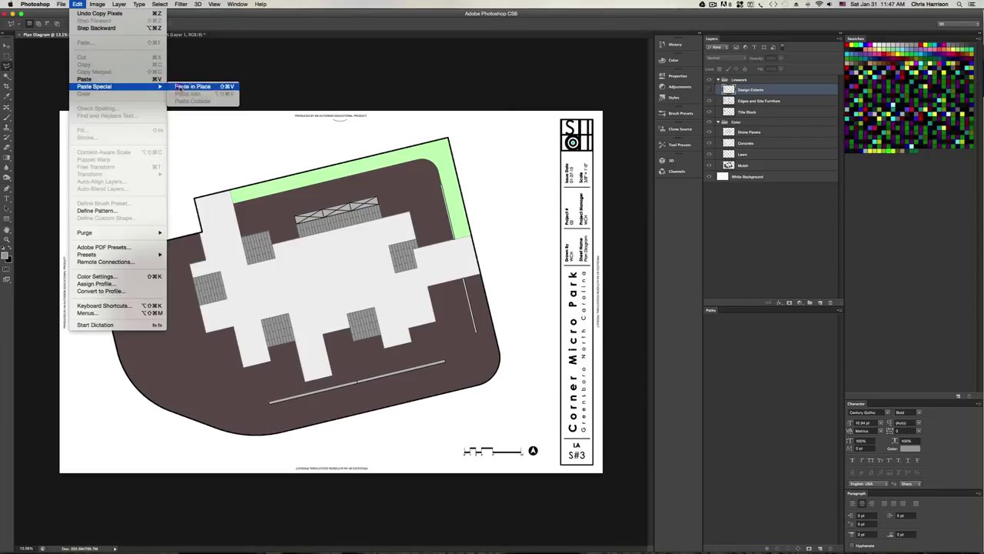
pyautogui.click(192, 86)
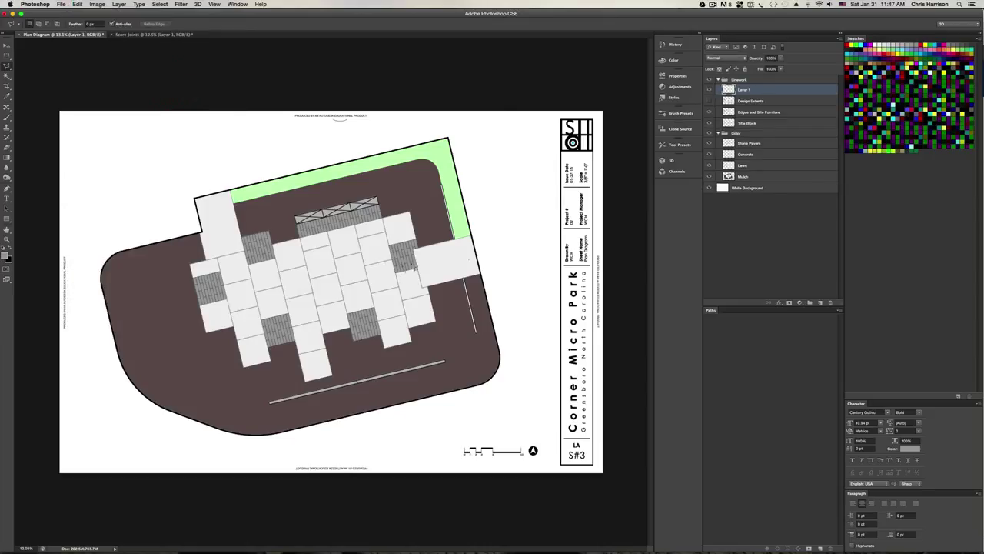
# Rename the pasted linework layer as Score Joints and save the document
pyautogui.doubleClick(744, 90)
pyautogui.write('Score Joints')
pyautogui.press('Return')
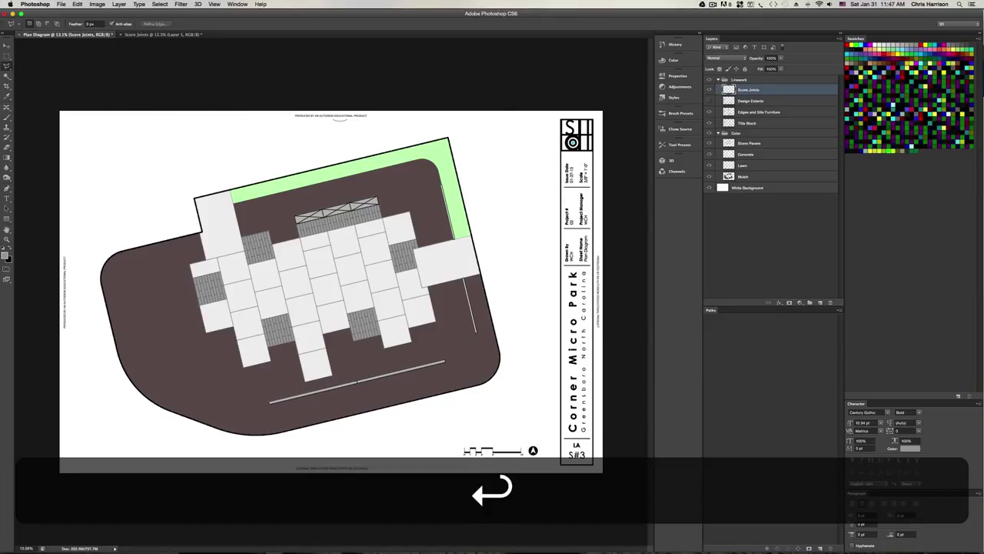
pyautogui.press('super+s')
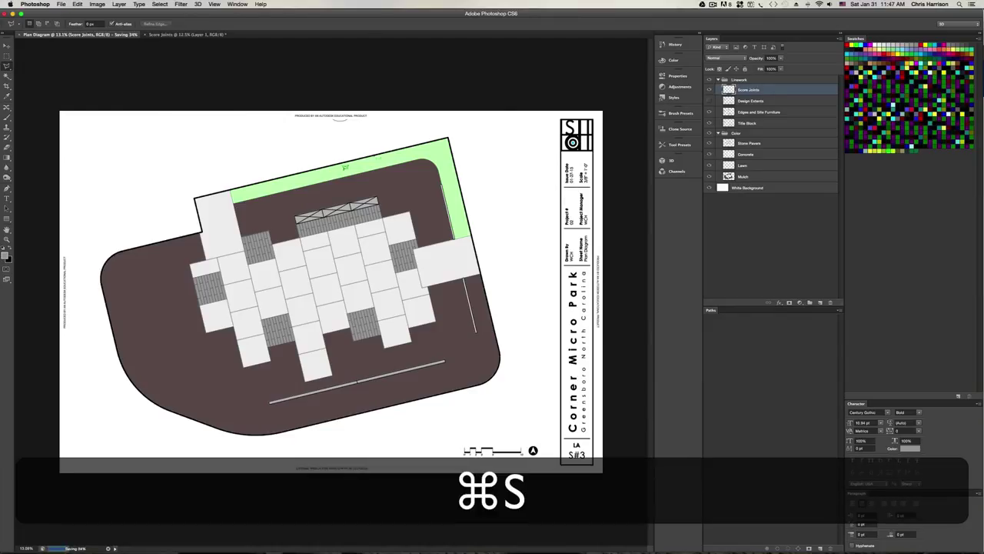
# Hide and show the Edges and Site Furniture layer repeatedly to compare the plan with and without its linework
pyautogui.click(709, 112)
pyautogui.click(709, 113)
pyautogui.click(709, 112)
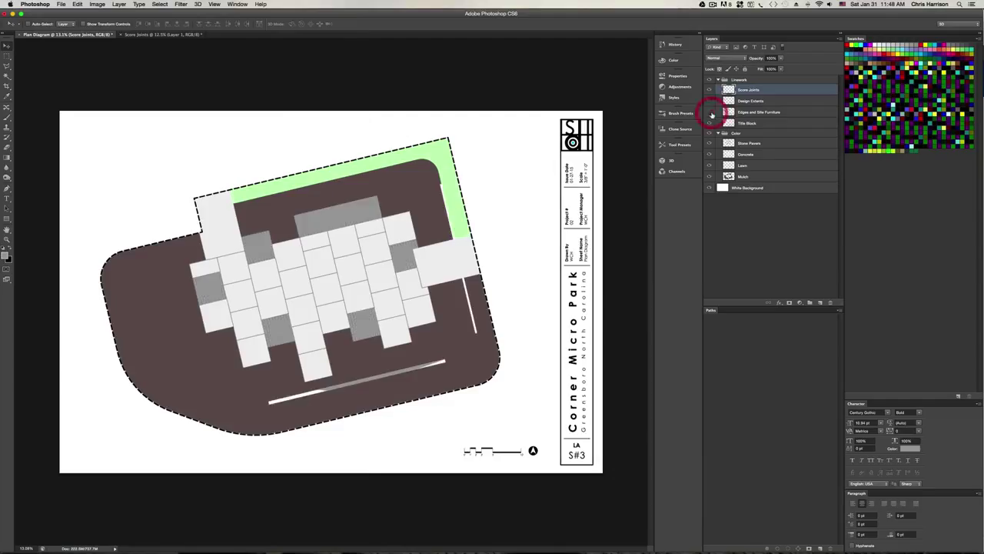
pyautogui.click(709, 112)
pyautogui.click(710, 112)
pyautogui.click(709, 112)
pyautogui.click(710, 112)
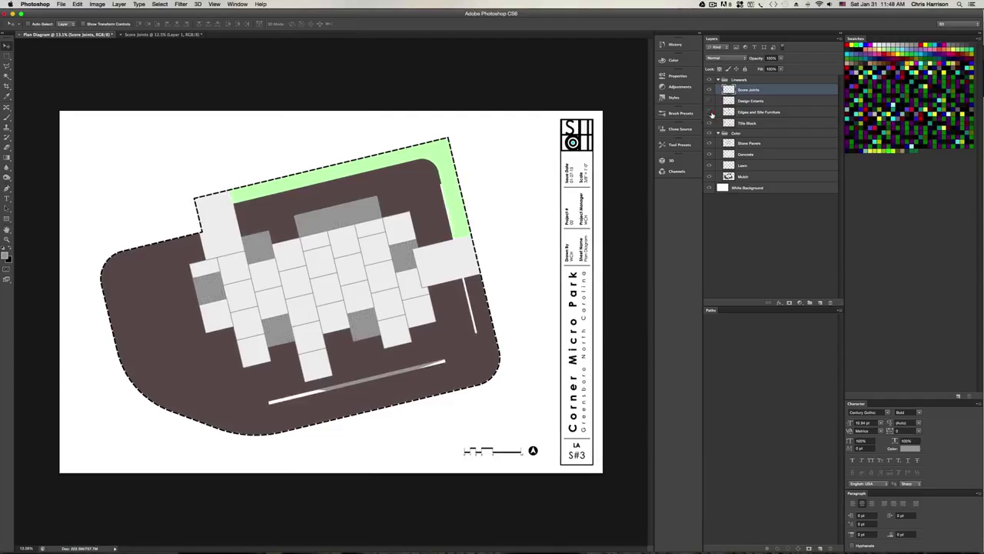
pyautogui.click(710, 112)
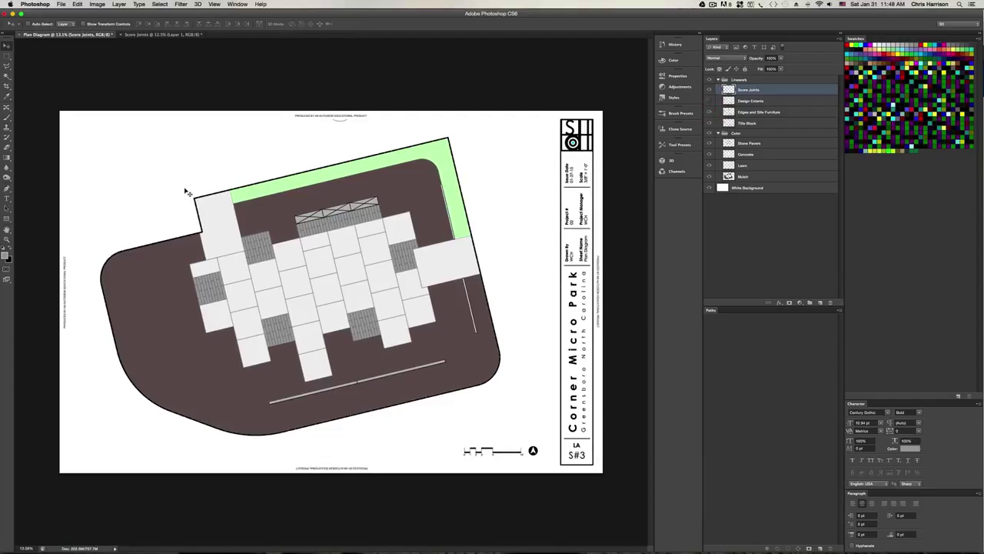
# On the Edges and Site Furniture layer, outline the site with the Polygonal Lasso, invert the selection, delete everything outside it, and deselect
pyautogui.click(7, 67)
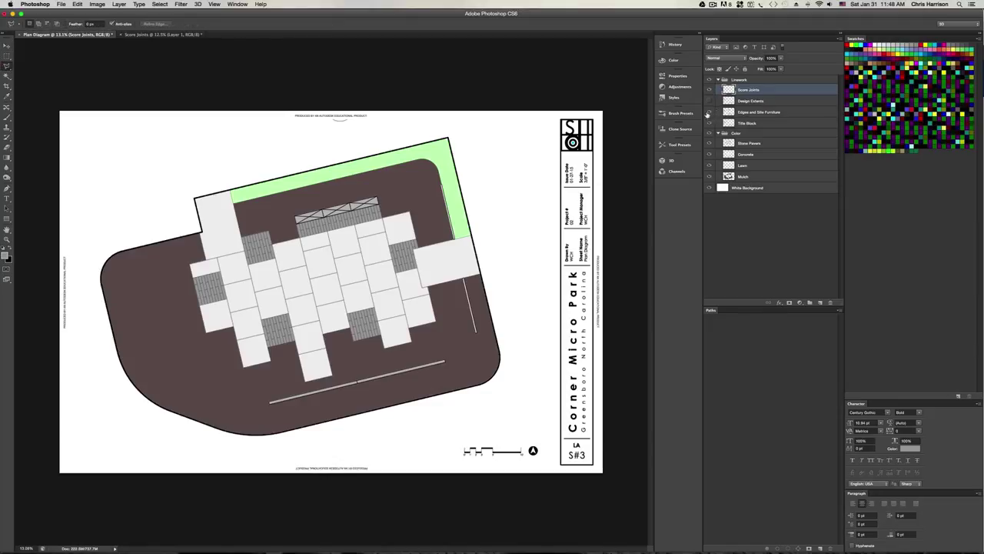
pyautogui.click(707, 114)
pyautogui.click(707, 113)
pyautogui.click(752, 112)
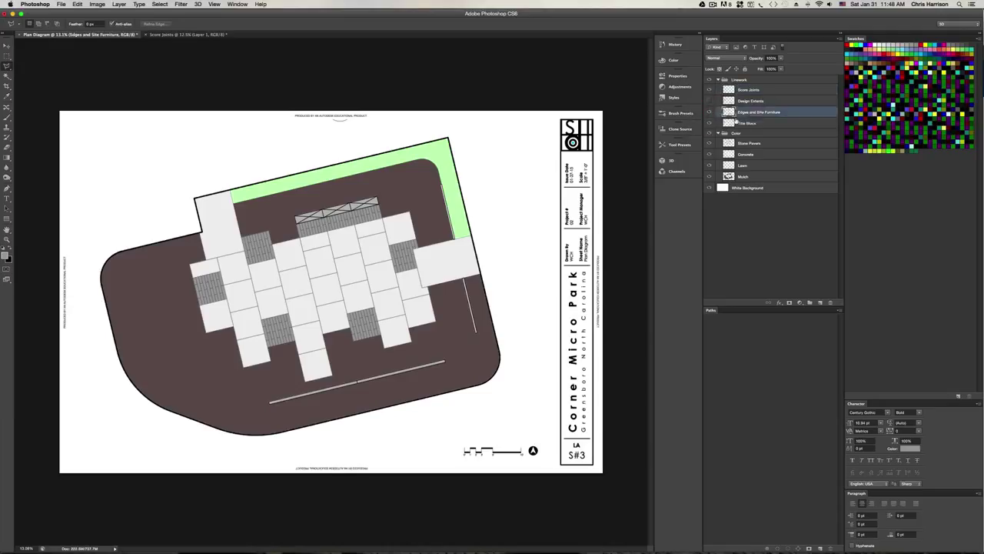
pyautogui.click(530, 405)
pyautogui.click(515, 208)
pyautogui.click(474, 136)
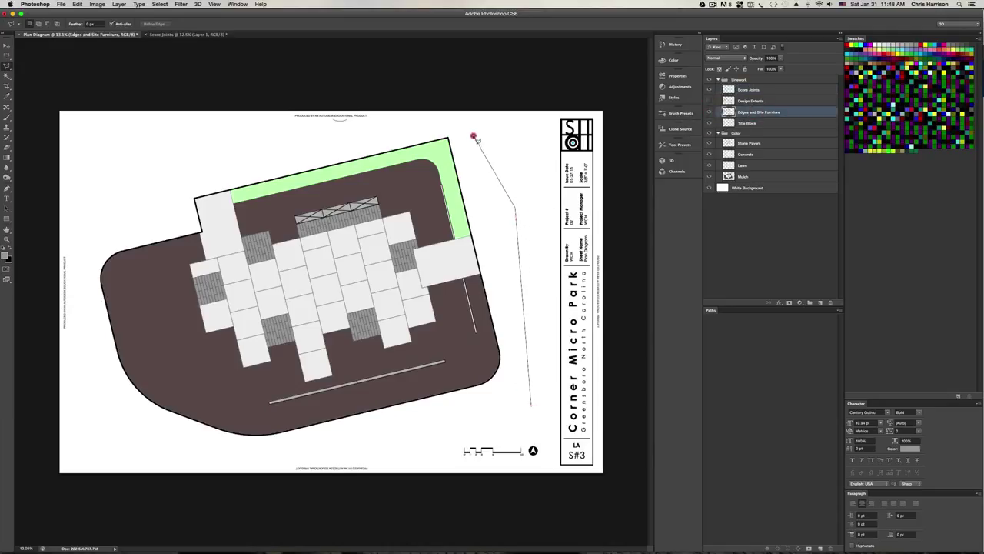
pyautogui.click(450, 130)
pyautogui.click(250, 164)
pyautogui.click(167, 181)
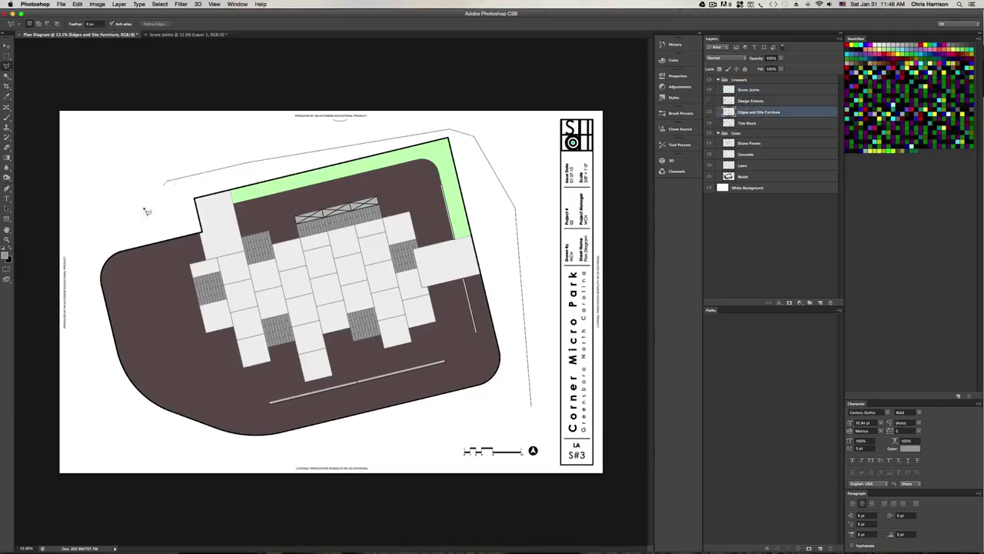
pyautogui.click(94, 262)
pyautogui.click(92, 348)
pyautogui.click(132, 419)
pyautogui.click(208, 445)
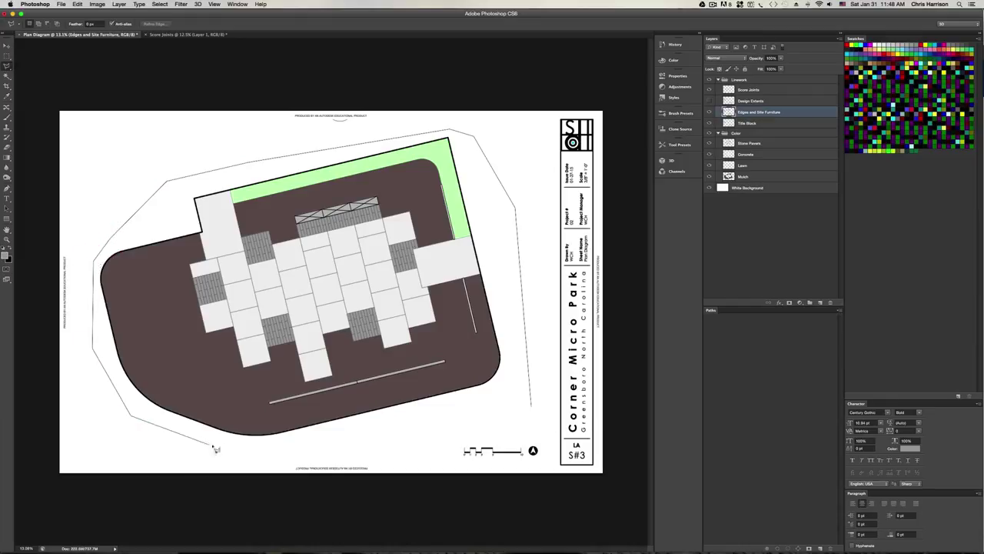
pyautogui.click(258, 446)
pyautogui.click(410, 436)
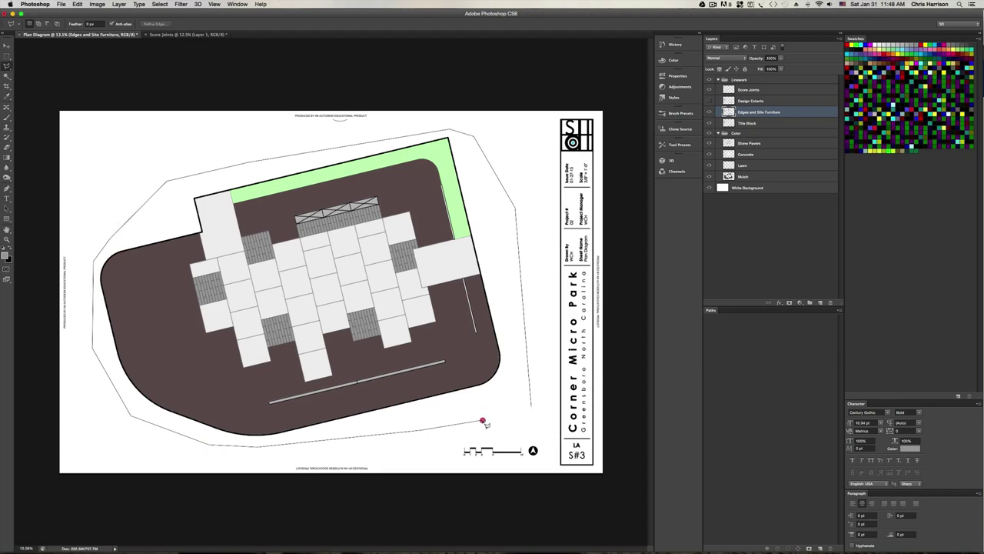
pyautogui.click(483, 419)
pyautogui.doubleClick(483, 419)
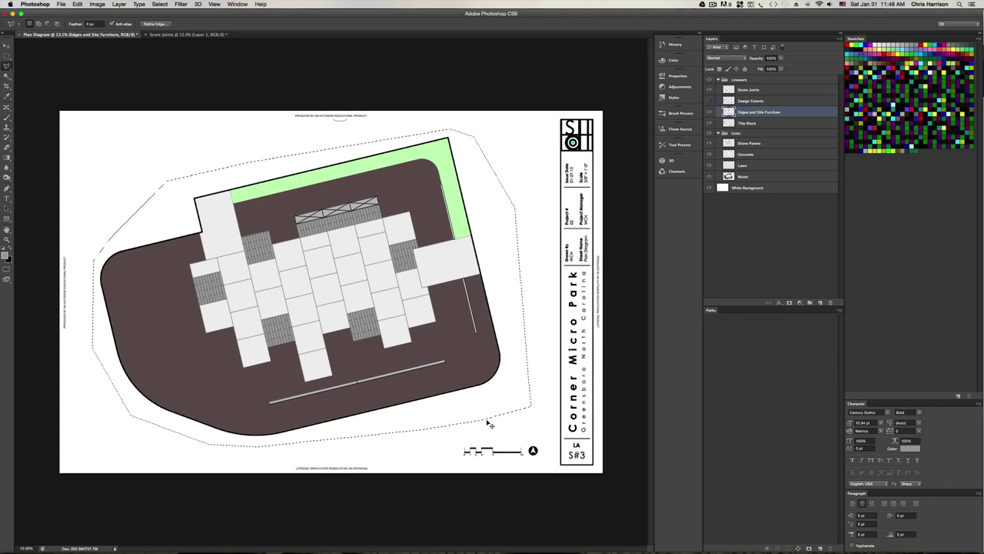
pyautogui.press('shift+super+i')
pyautogui.press('shift+super+BackSpace')
pyautogui.press('BackSpace')
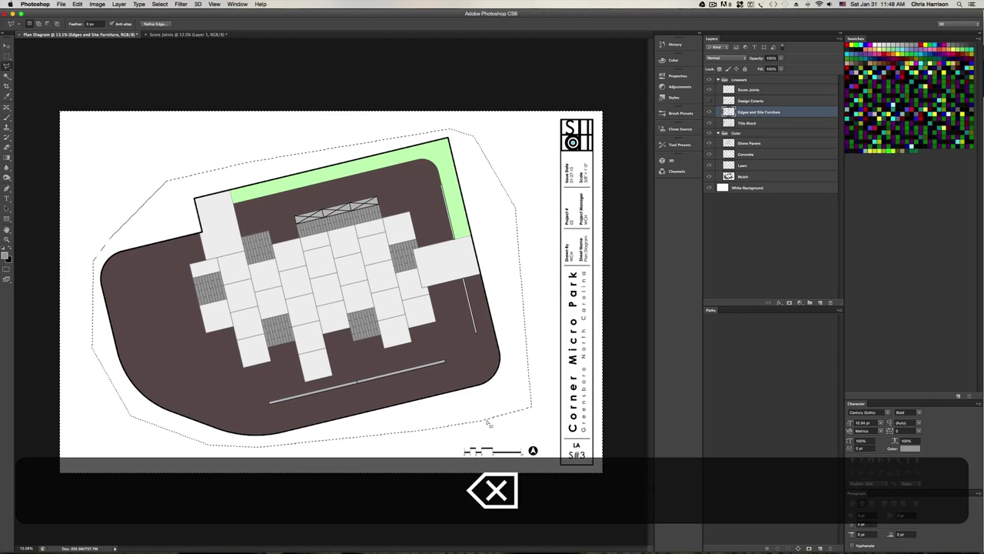
pyautogui.press('super+d')
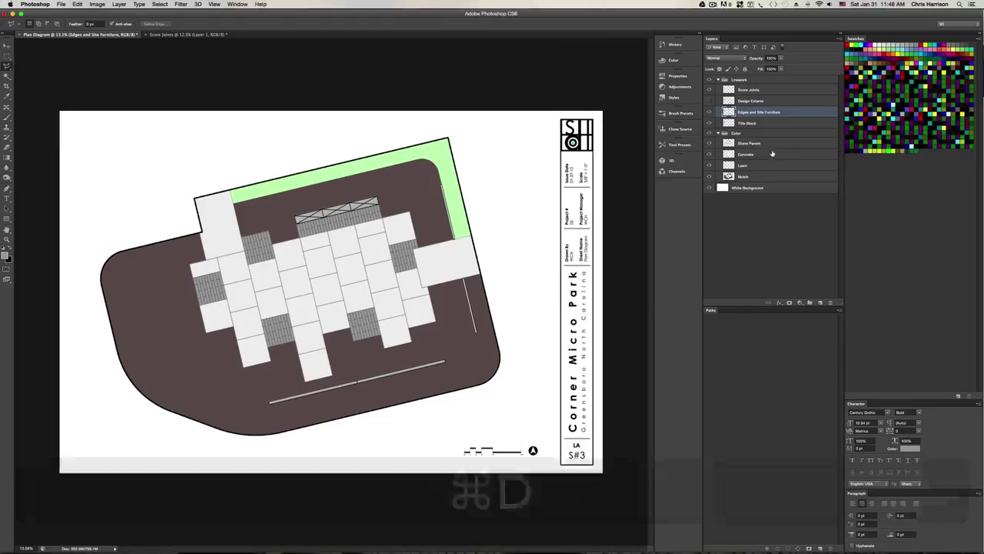
# Toggle the visibility of the cleaned Edges and Site Furniture layer to check its remaining linework
pyautogui.click(709, 112)
pyautogui.press('shift+super+d')
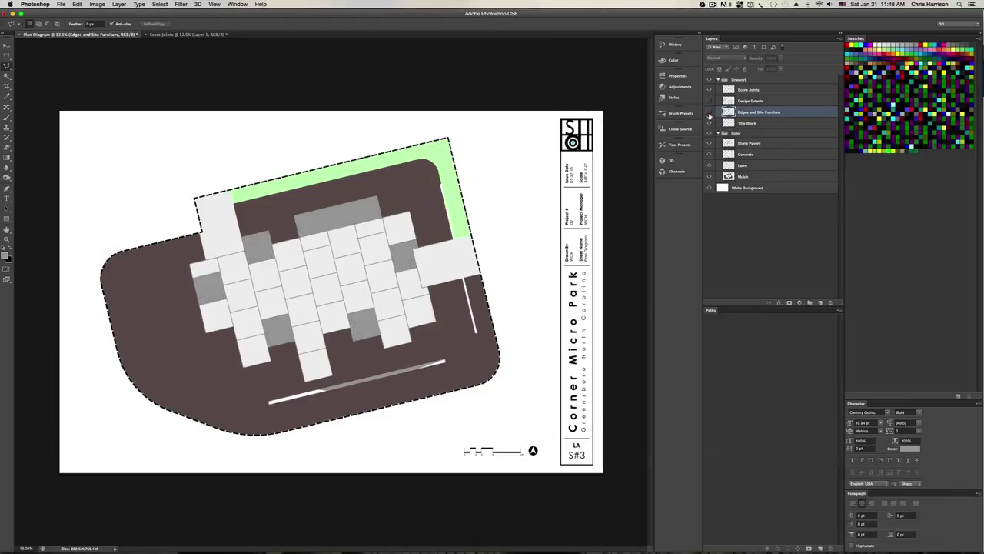
pyautogui.click(709, 113)
pyautogui.click(709, 113)
pyautogui.click(709, 114)
pyautogui.click(709, 113)
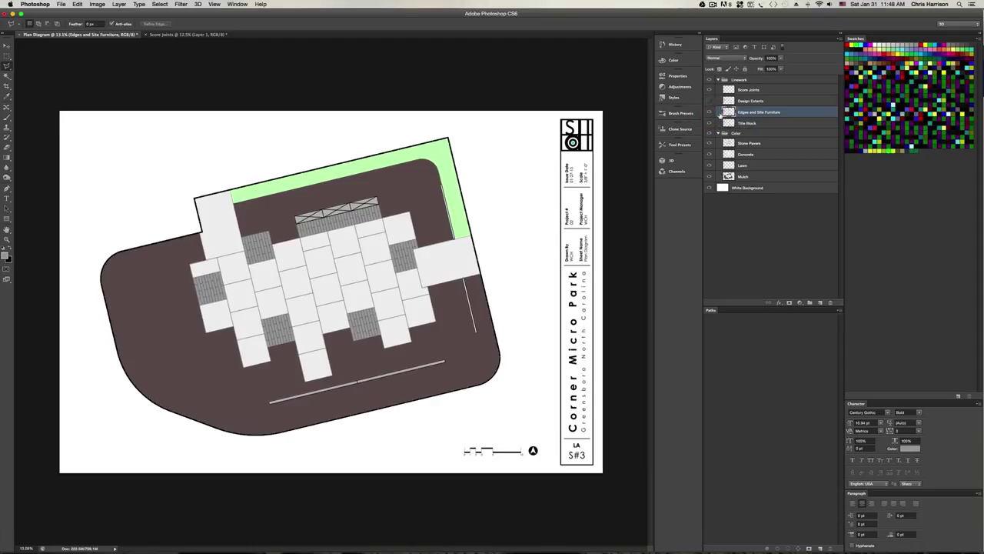
# Close the Score Joints document without saving it
pyautogui.press('v')
pyautogui.press('space')
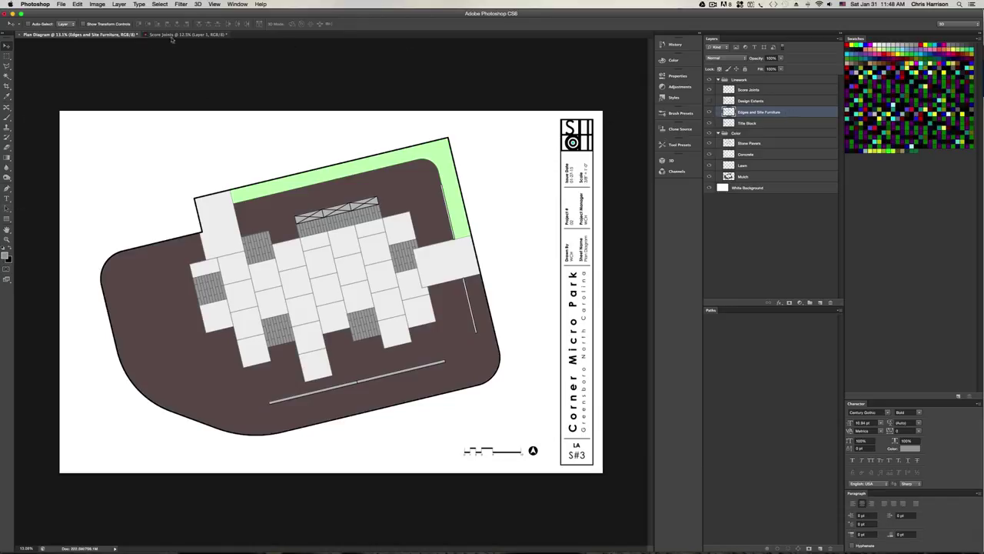
pyautogui.press('super+w')
pyautogui.click(478, 177)
# Open PL-Zelkova.pdf from the PDF Base Layers folder, importing it at 36 by 24 inches and 300 pixels/inch
pyautogui.press('super+o')
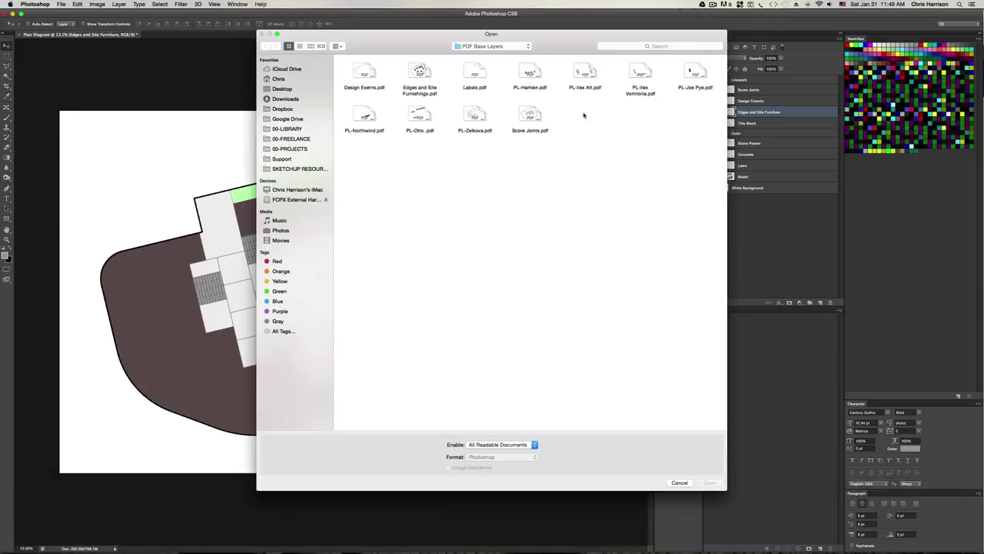
pyautogui.doubleClick(475, 117)
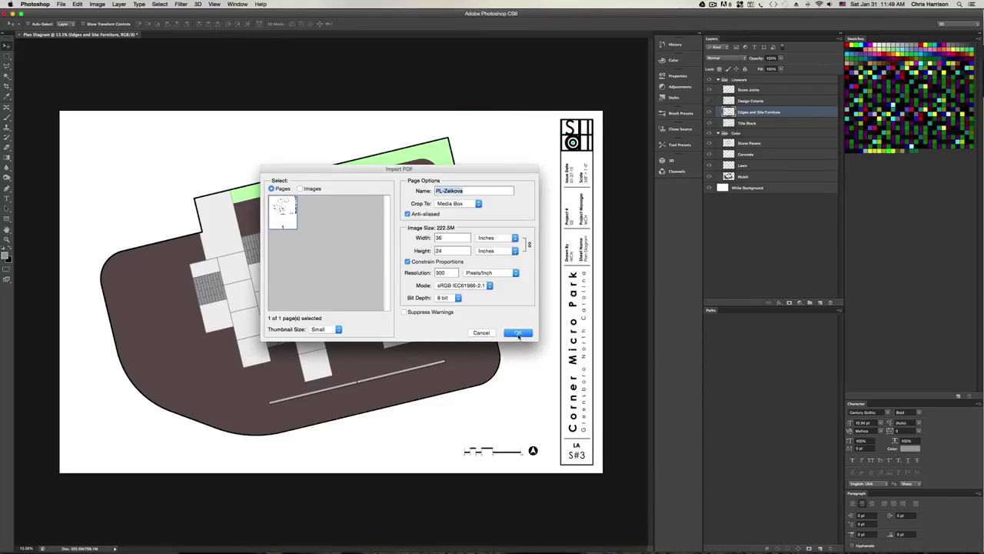
pyautogui.click(518, 333)
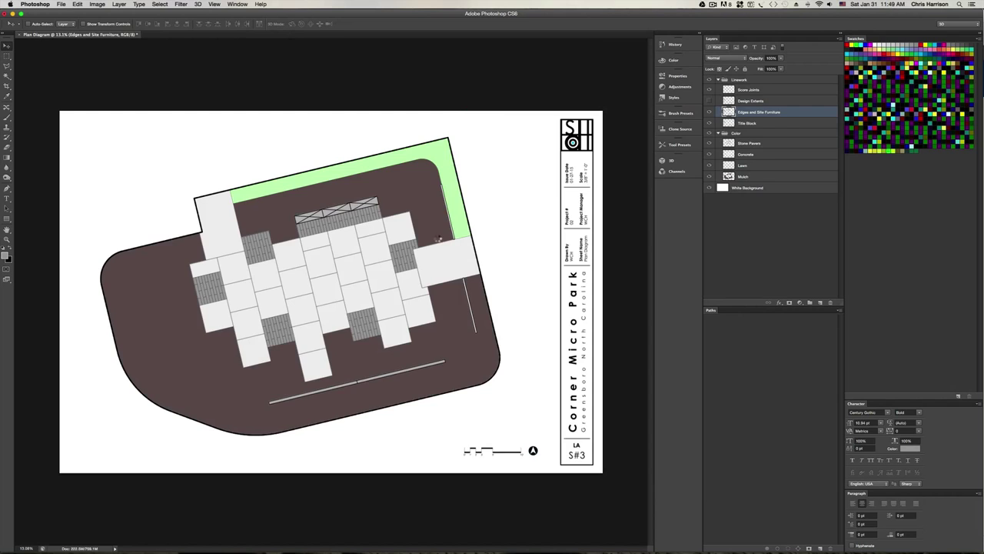
# Copy all the Zelkova tree circles with a rectangular marquee selection and close the PL-Zelkova document without saving
pyautogui.press('m')
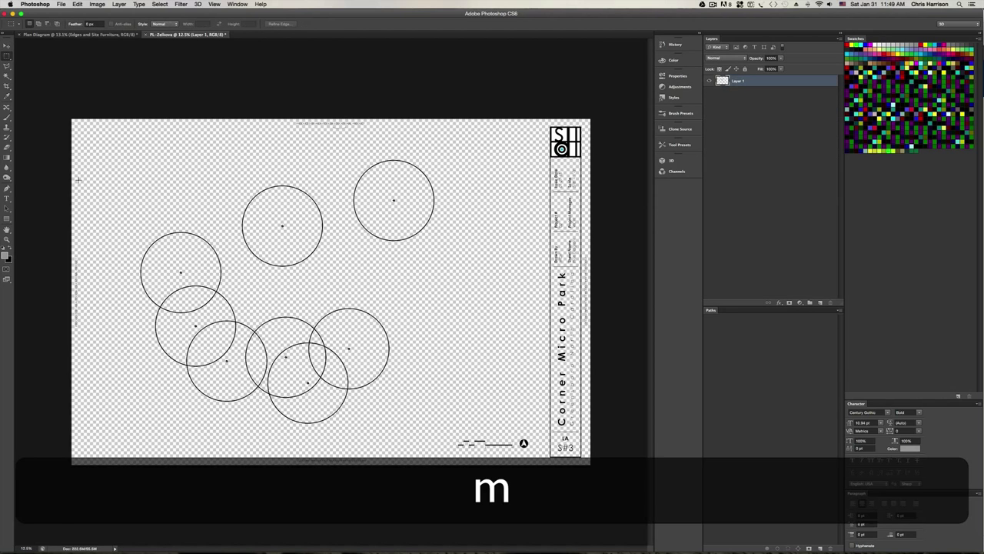
pyautogui.moveTo(100, 140); pyautogui.dragTo(472, 432)
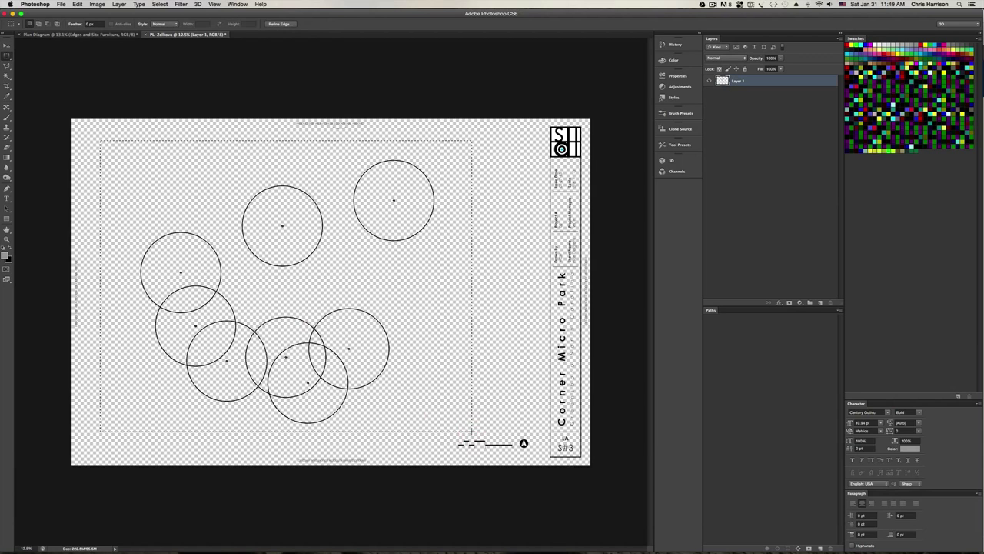
pyautogui.press('super+c')
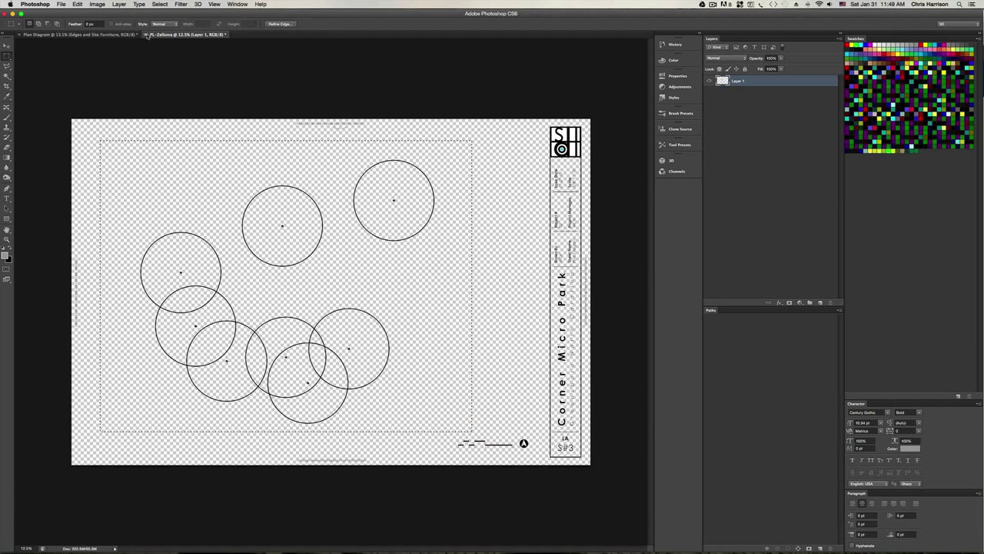
pyautogui.click(147, 34)
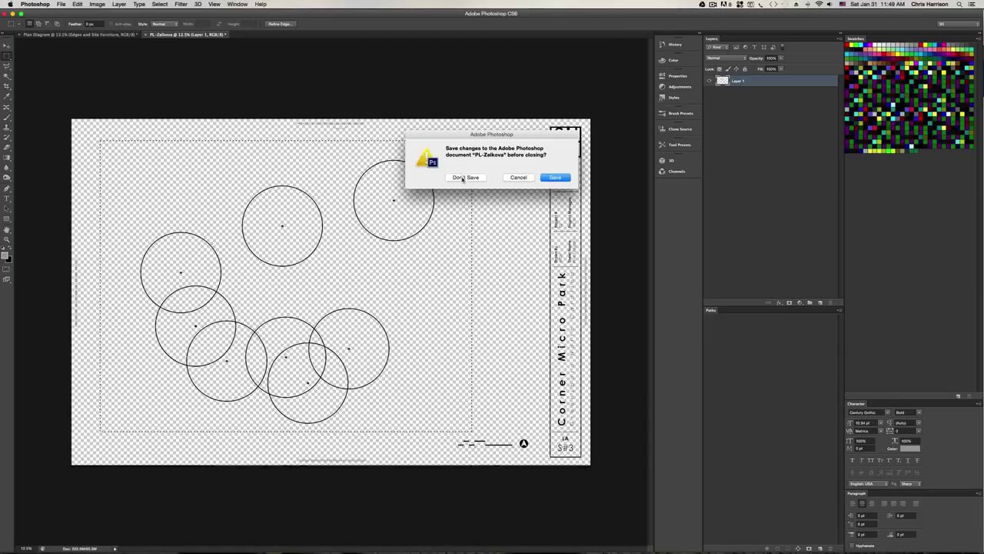
pyautogui.click(464, 178)
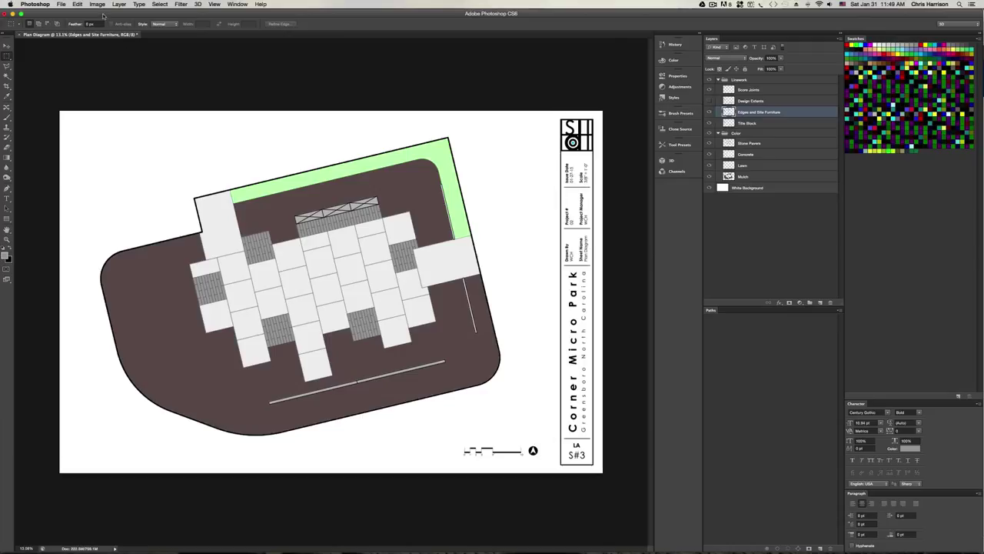
# Paste the tree circles in place above Edges and Site Furniture in Plan Diagram and rename the layer Tree Zelkova
pyautogui.press('shift+super+v')
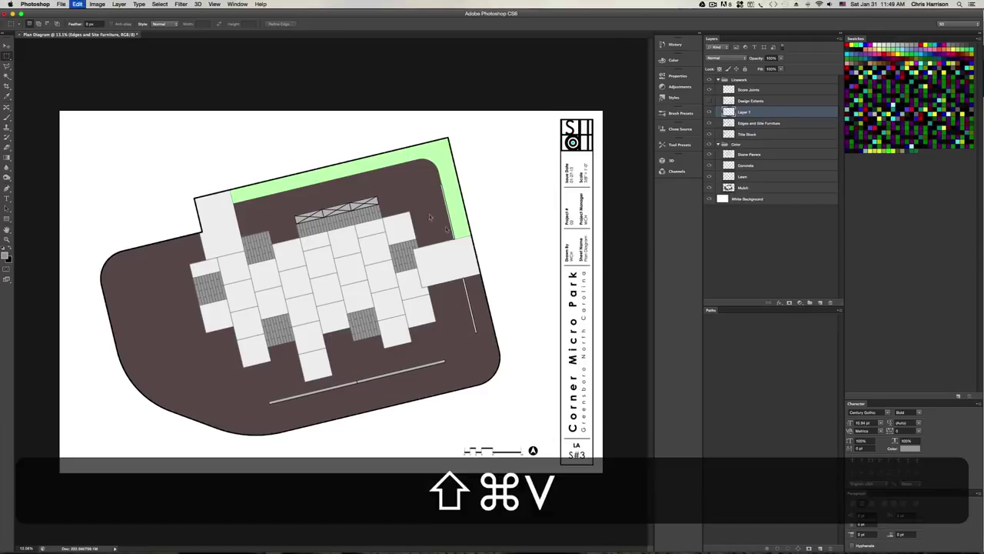
pyautogui.doubleClick(743, 112)
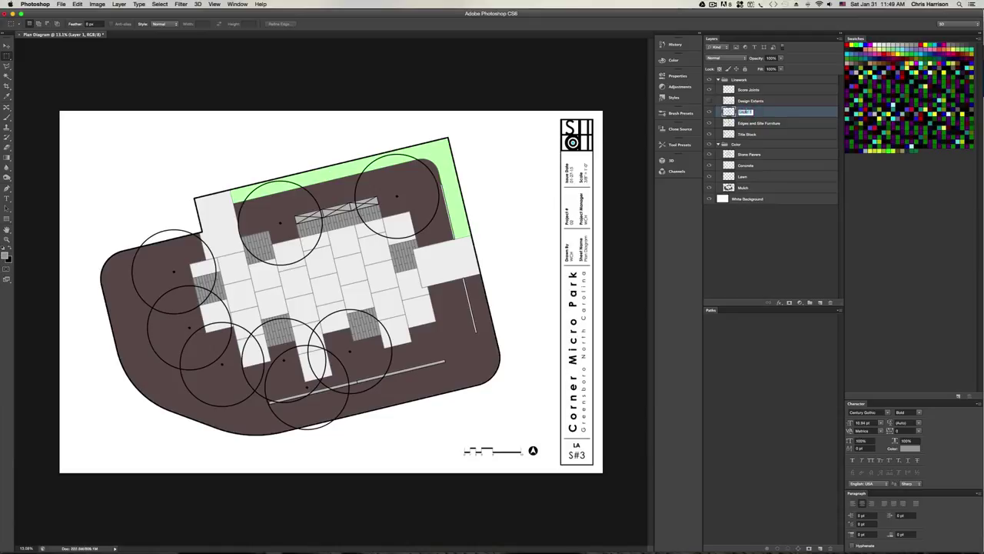
pyautogui.write('S')
pyautogui.press('BackSpace')
pyautogui.write('t ')
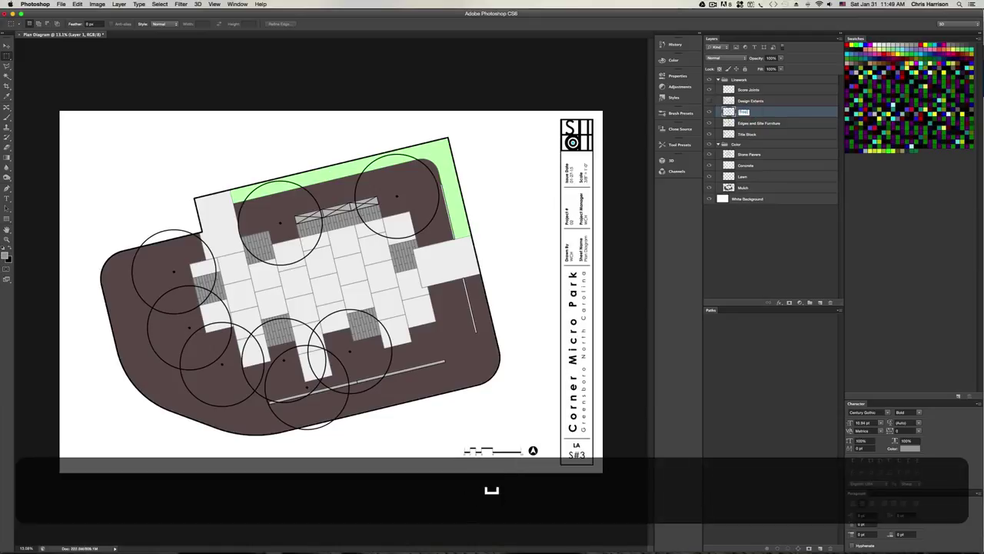
pyautogui.write('Zio')
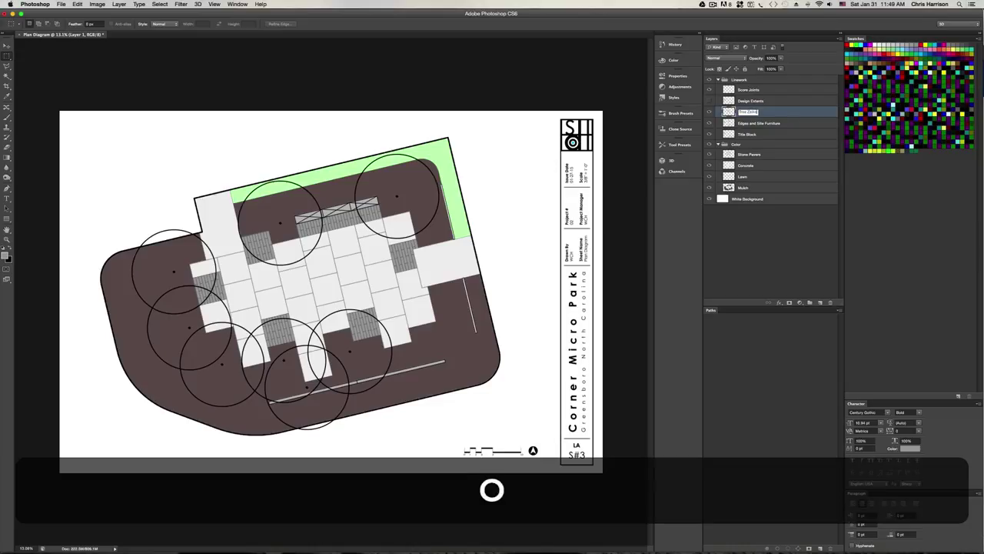
pyautogui.write('va')
pyautogui.press('Return')
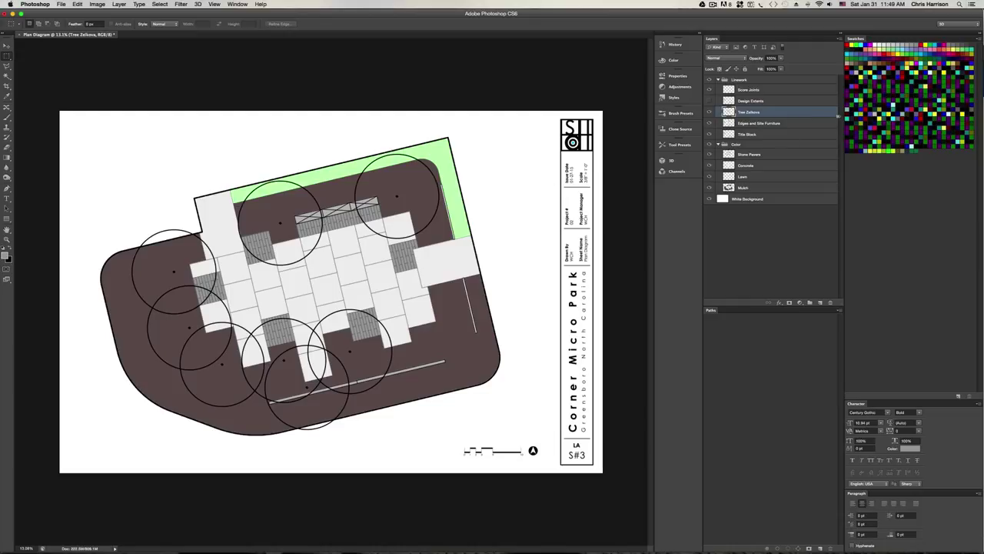
# Select the empty area around the tree circles with the Magic Wand and invert the selection to cover the tree canopies
pyautogui.press('w')
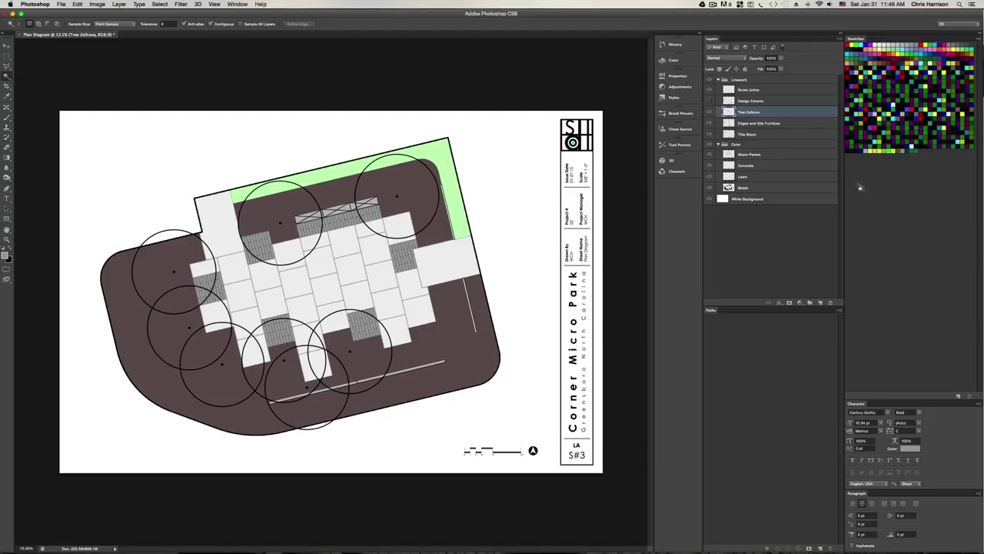
pyautogui.click(280, 138)
pyautogui.click(334, 185)
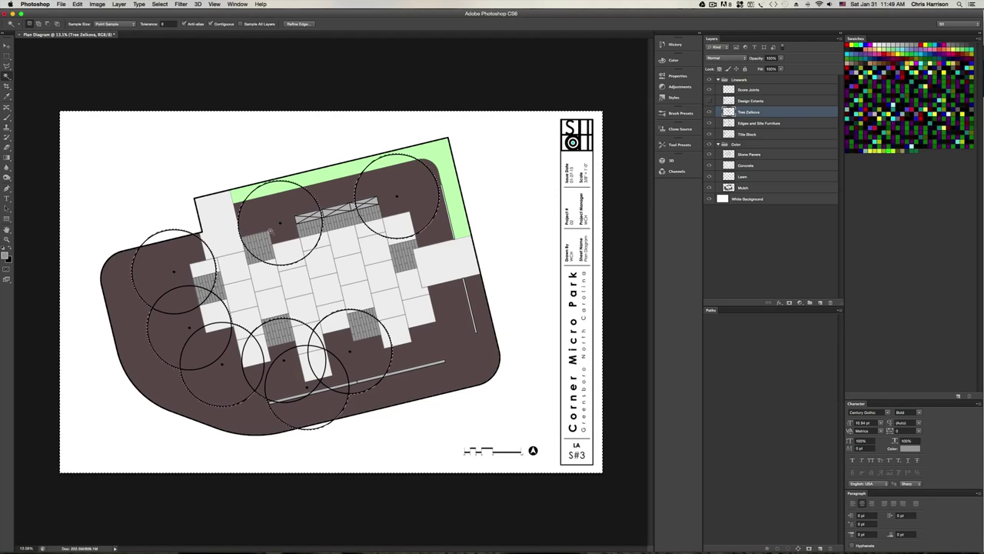
pyautogui.press('shift+super+i')
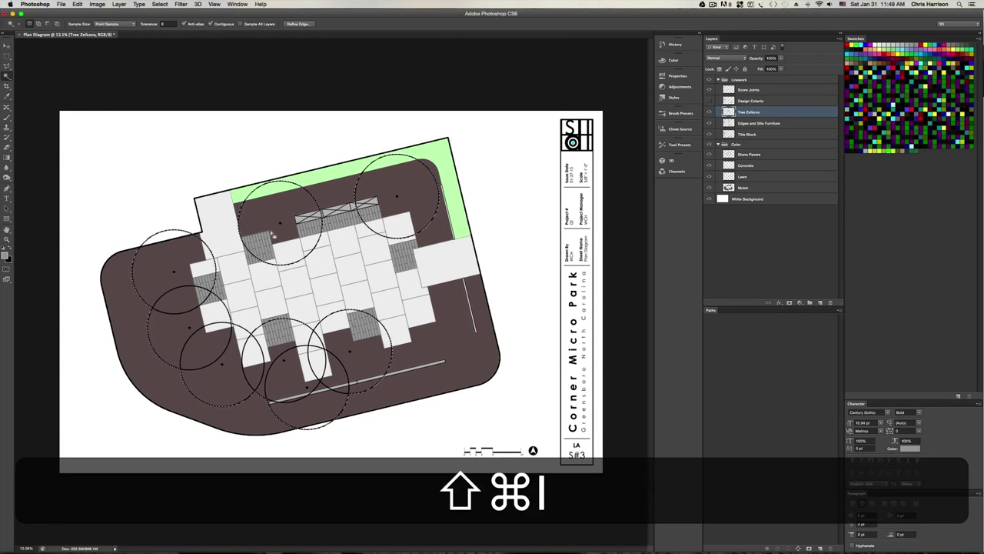
# Create a new layer above Stone Pavers in the Color group and name it Tree Zelkova
pyautogui.click(765, 154)
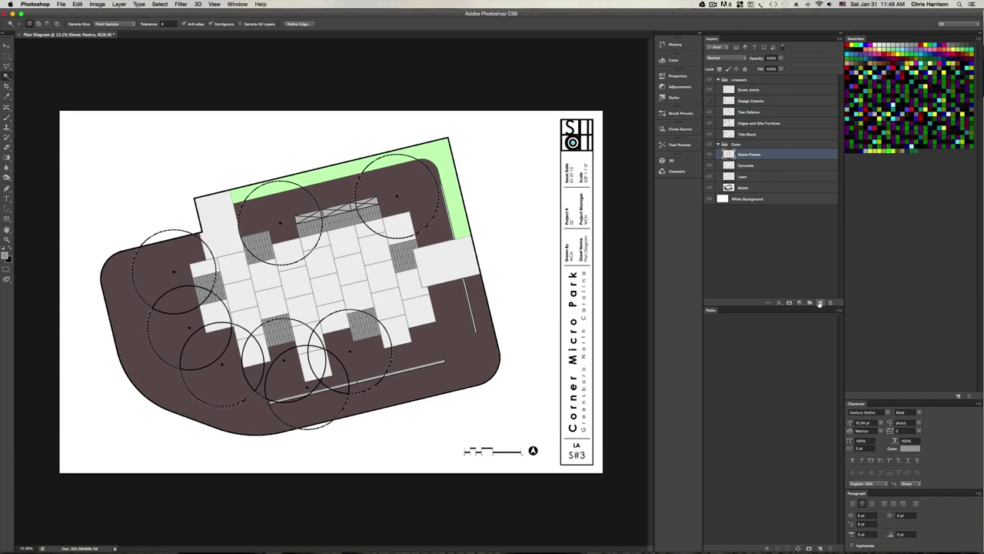
pyautogui.click(820, 304)
pyautogui.doubleClick(746, 154)
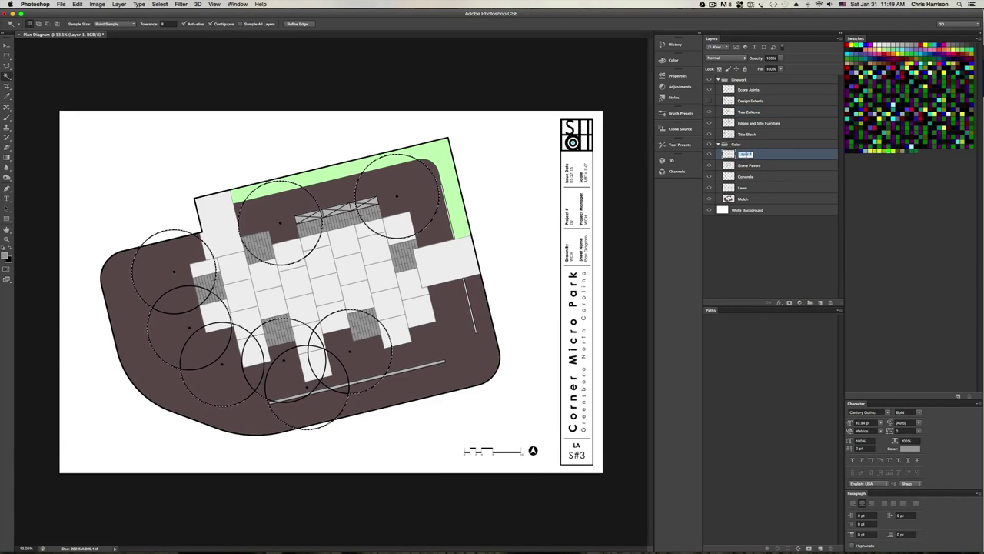
pyautogui.write('tre ')
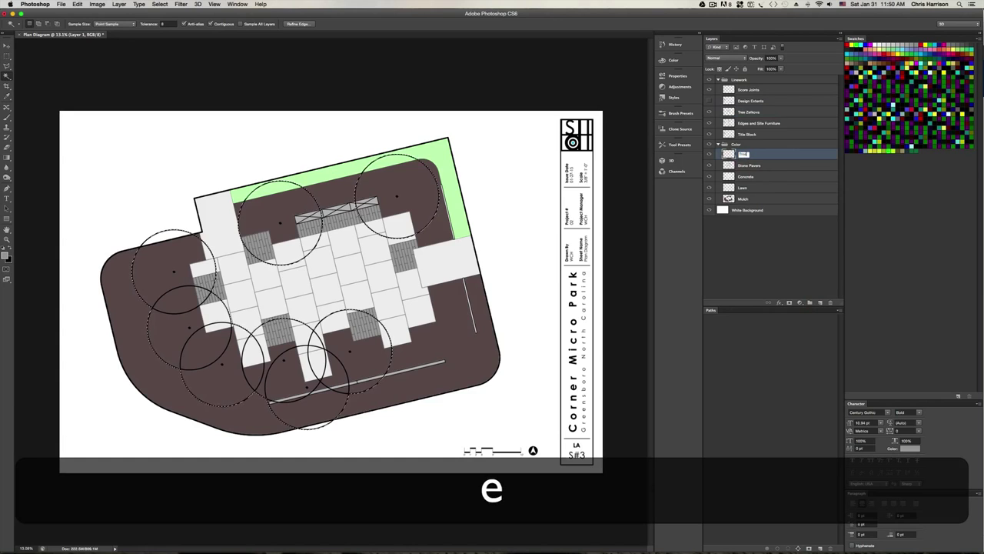
pyautogui.write('Zelkova')
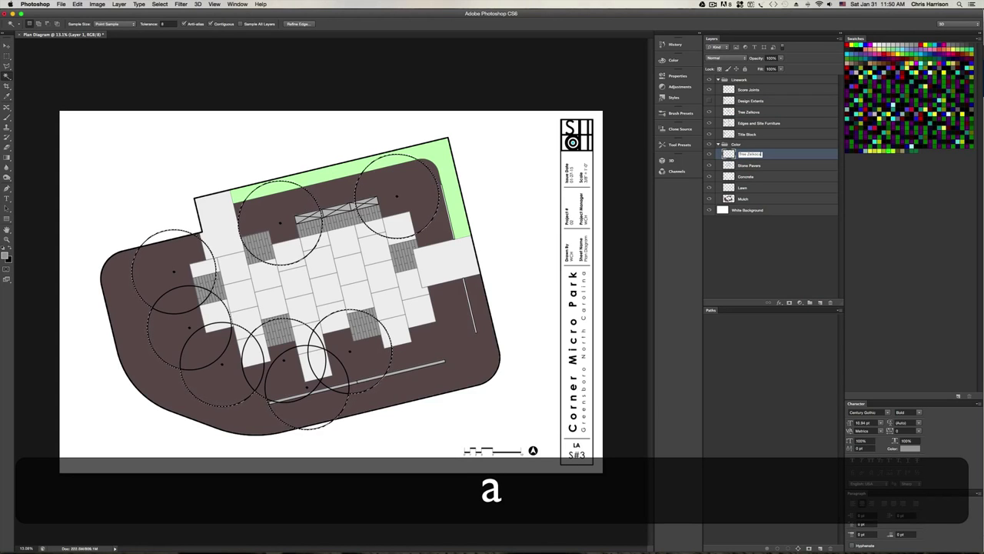
pyautogui.press('BackSpace')
pyautogui.press('Return')
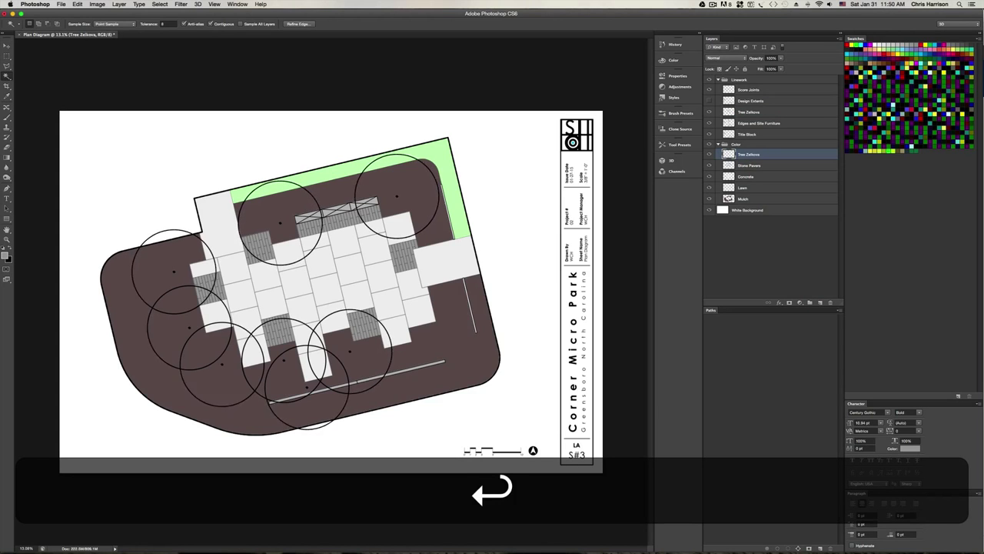
# Fill the selected tree canopies with a bright saturated green on the Tree Zelkova color layer and clear the selection
pyautogui.click(6, 253)
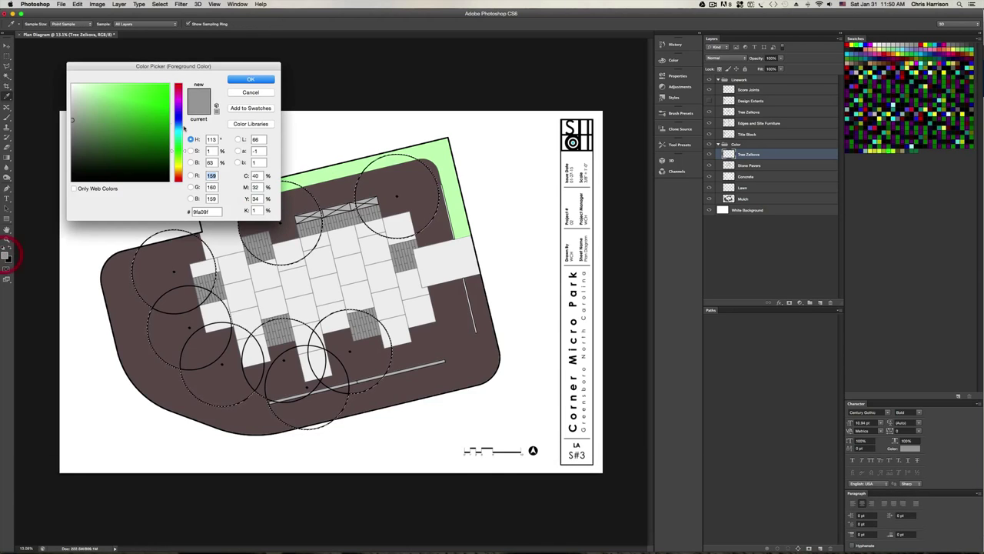
pyautogui.click(146, 126)
pyautogui.click(148, 121)
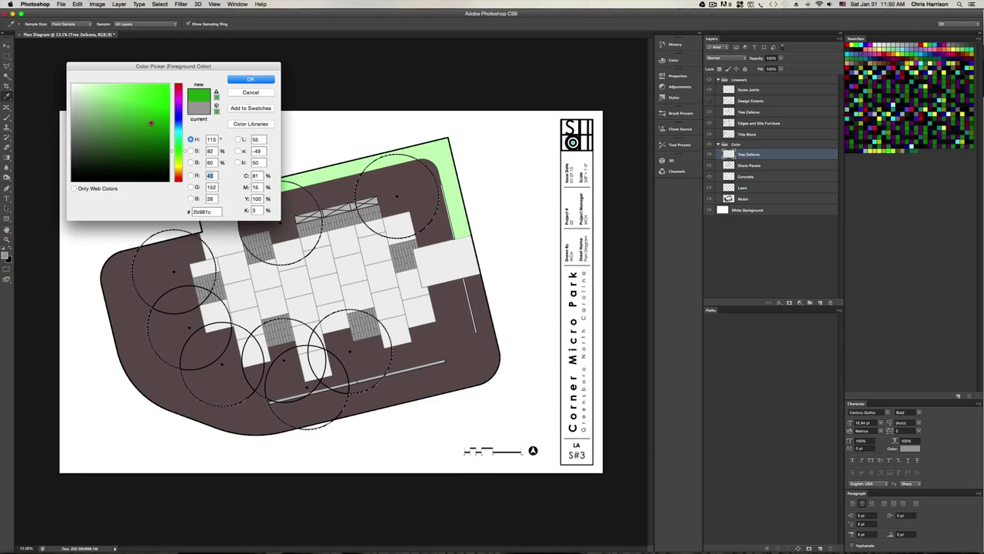
pyautogui.click(154, 118)
pyautogui.click(265, 80)
pyautogui.press('w')
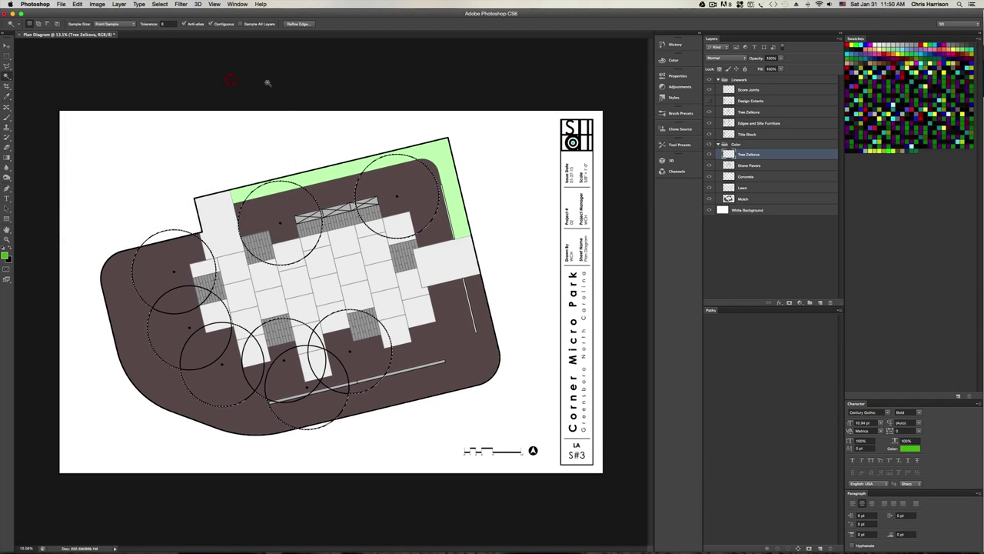
pyautogui.hotkey('shift', 'F5')
pyautogui.press('Return')
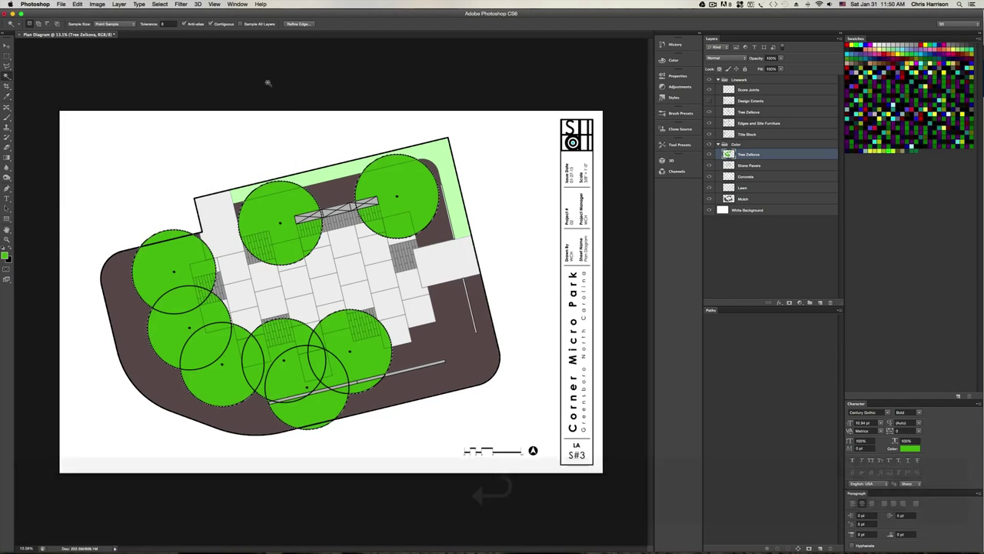
pyautogui.press('super+d')
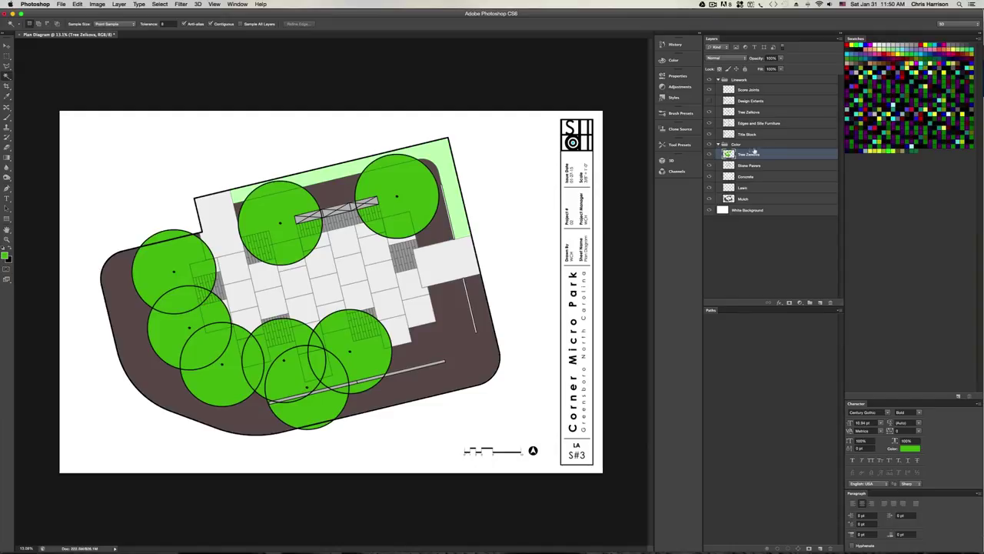
# Compare the plan with the Edges and Site Furniture linework and the Stone Pavers color layer hidden and shown
pyautogui.click(709, 123)
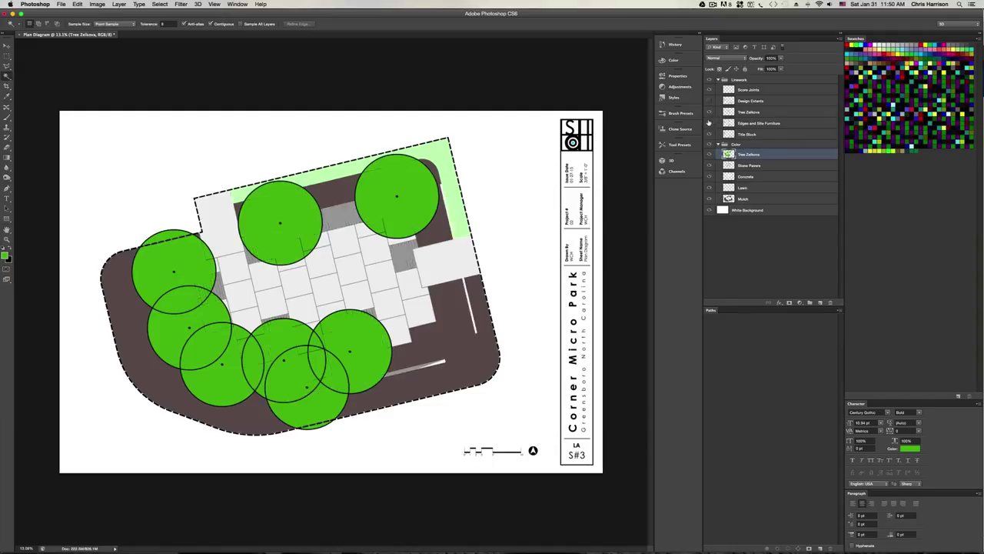
pyautogui.click(709, 123)
pyautogui.click(709, 123)
pyautogui.click(709, 123)
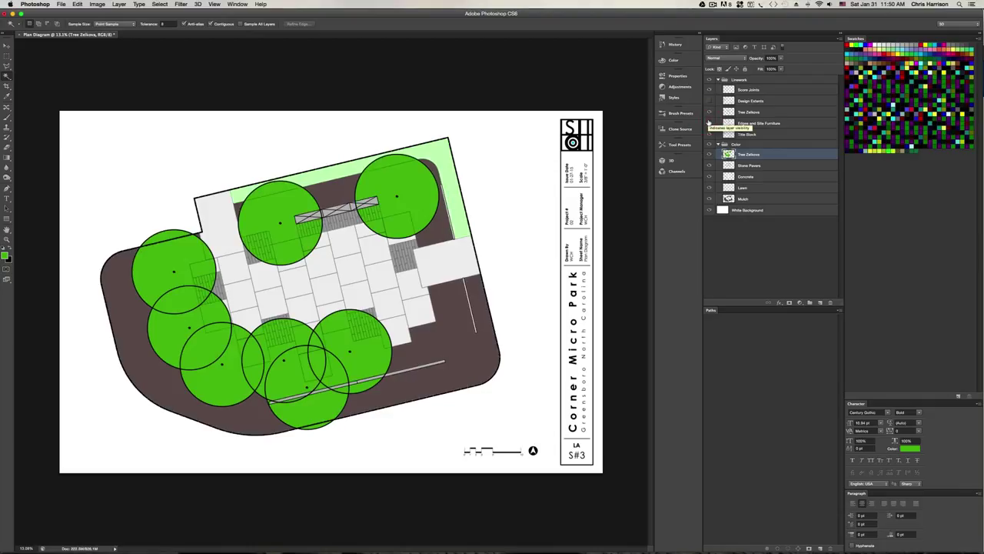
pyautogui.click(709, 123)
pyautogui.click(709, 123)
pyautogui.click(709, 166)
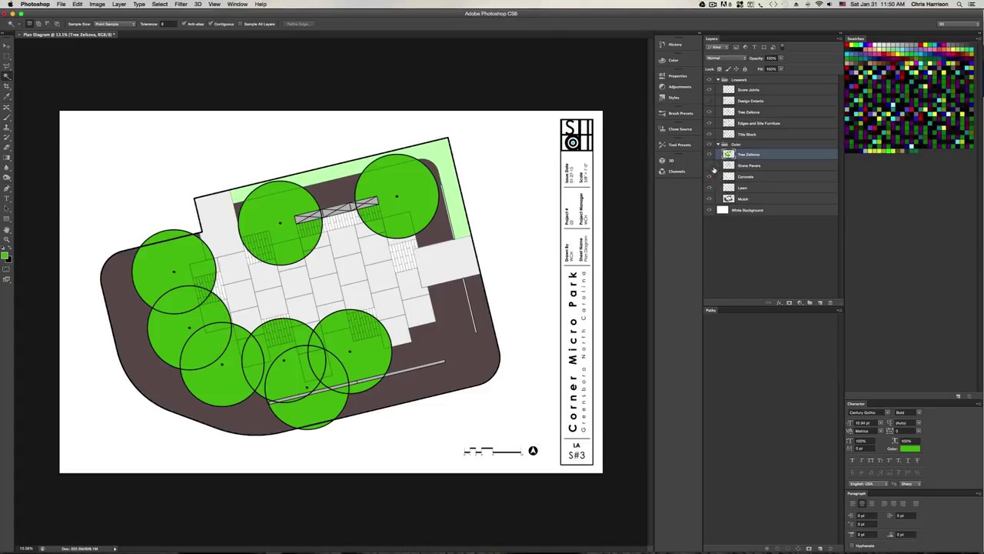
pyautogui.click(709, 166)
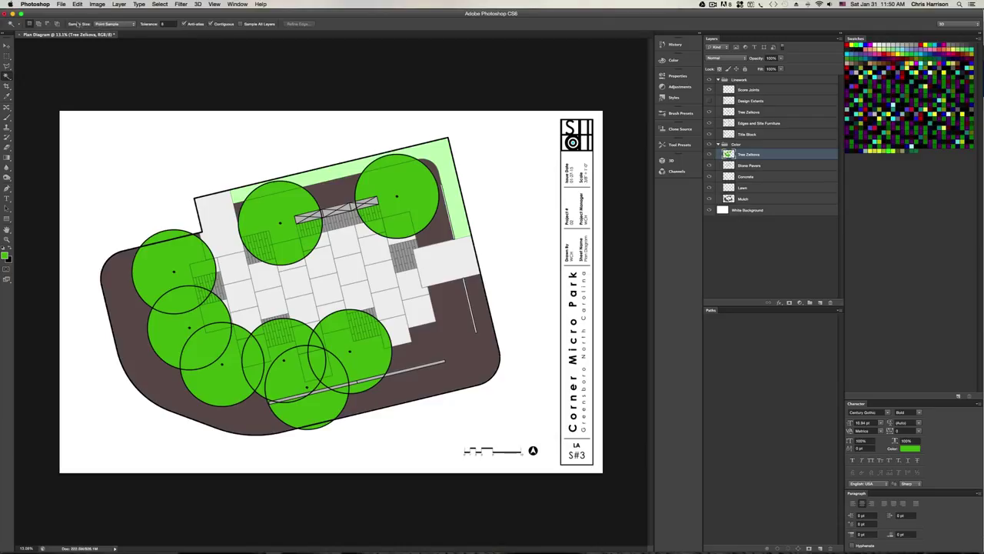
# Open PL-Ilex Vomitoria.pdf from the PDF Base Layers folder, importing it at 36 by 24 inches and 300 pixels/inch
pyautogui.press('super+o')
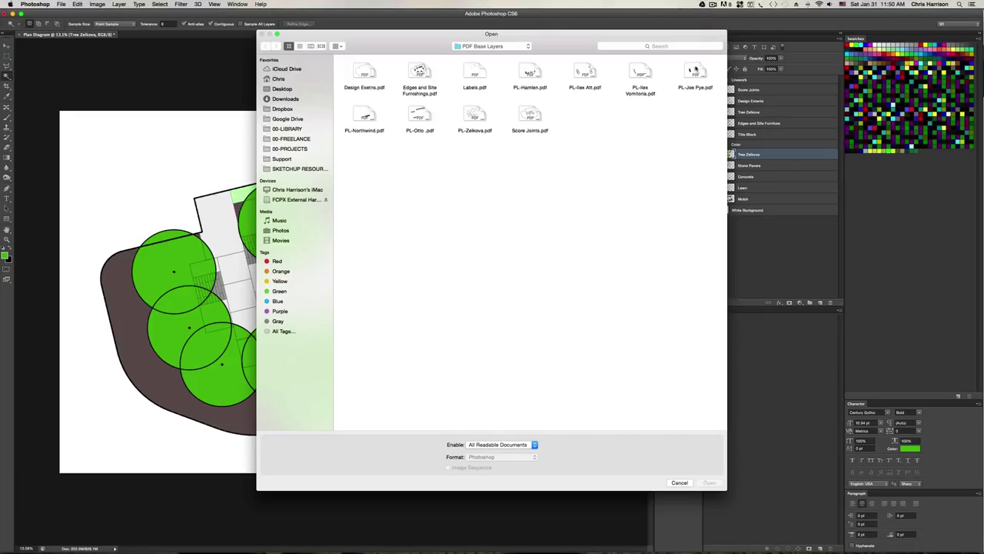
pyautogui.doubleClick(641, 74)
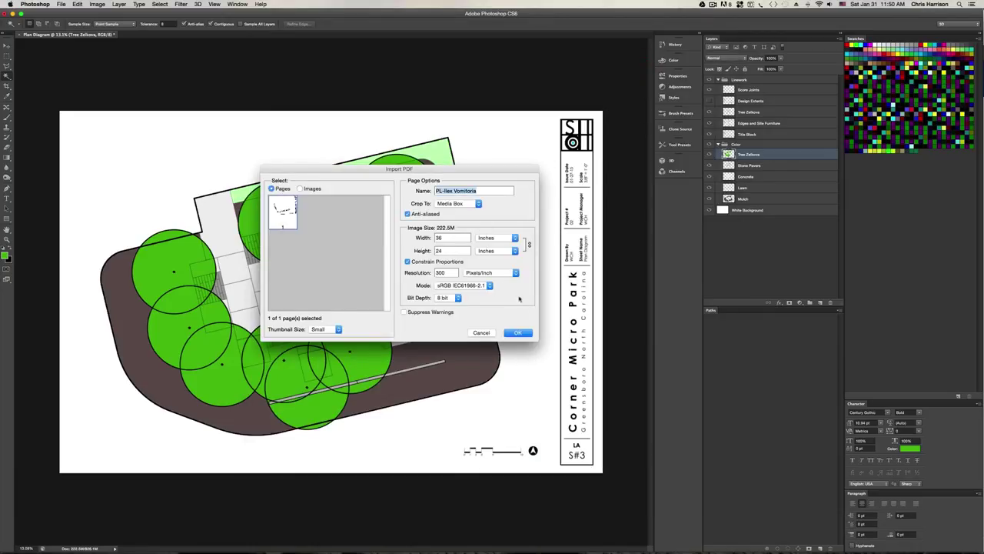
pyautogui.click(518, 332)
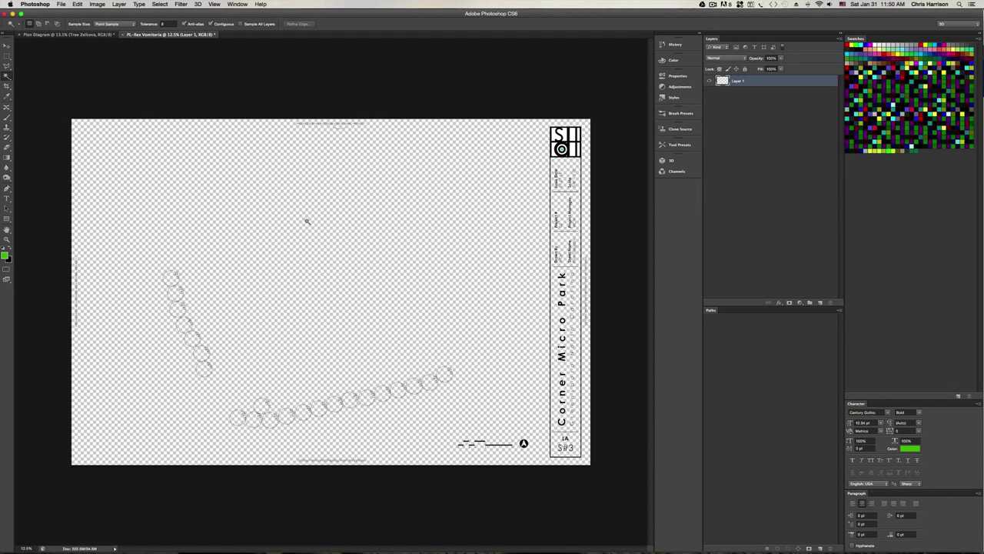
# Outline both rows of shrub circles with a Polygonal Lasso selection, leaving out the title block and scale bar
pyautogui.click(7, 66)
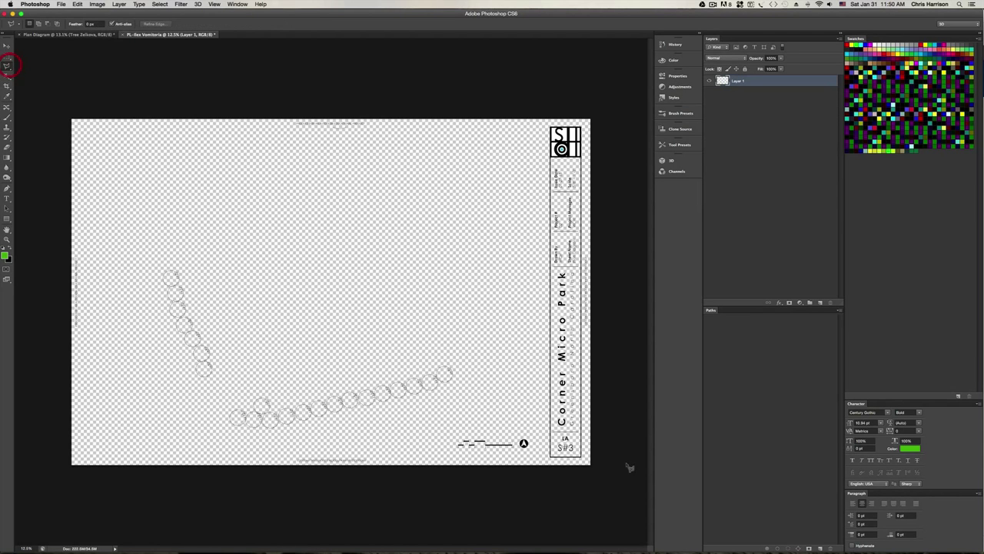
pyautogui.click(471, 397)
pyautogui.click(261, 444)
pyautogui.click(185, 396)
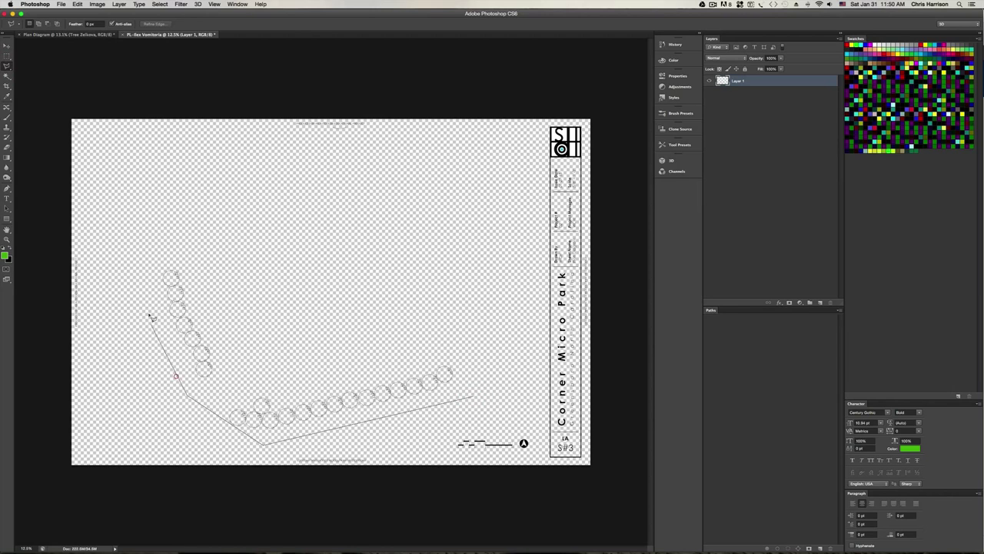
pyautogui.click(149, 309)
pyautogui.click(148, 246)
pyautogui.click(257, 260)
pyautogui.click(462, 328)
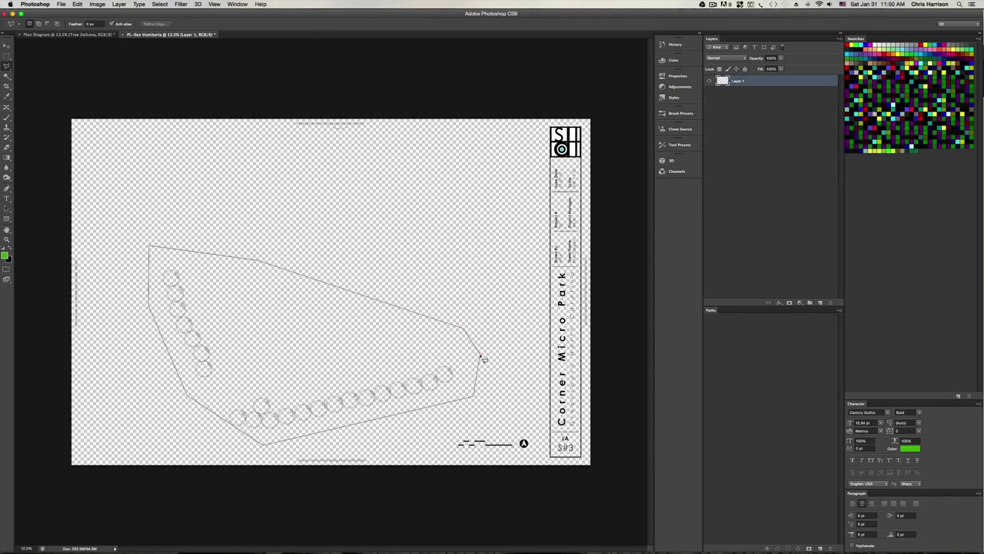
pyautogui.doubleClick(480, 355)
# Copy the selected shrub circles and close the PL-Ilex Vomitoria document without saving
pyautogui.keyDown('alt'); pyautogui.scroll(2, 480, 356); pyautogui.keyUp('alt')
pyautogui.press('super+c')
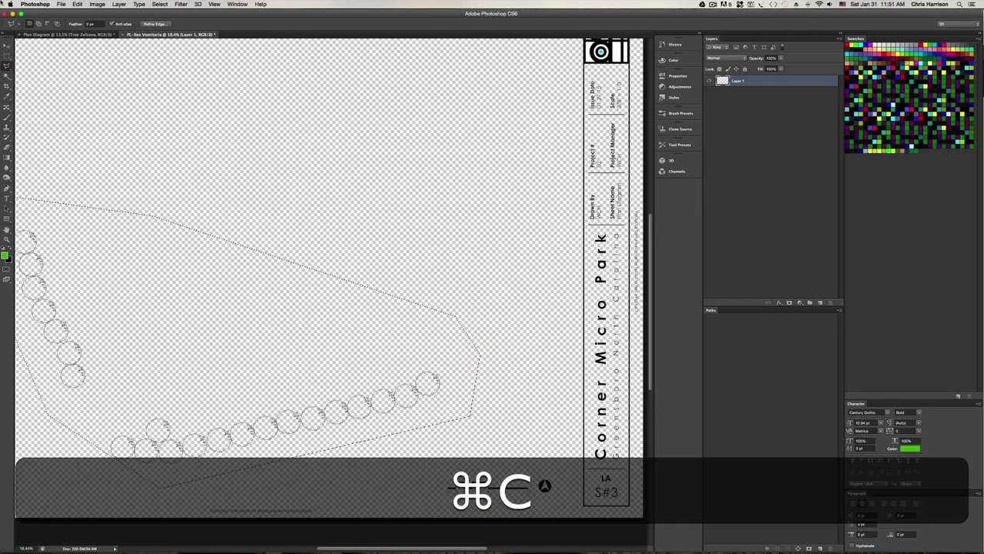
pyautogui.press('super+w')
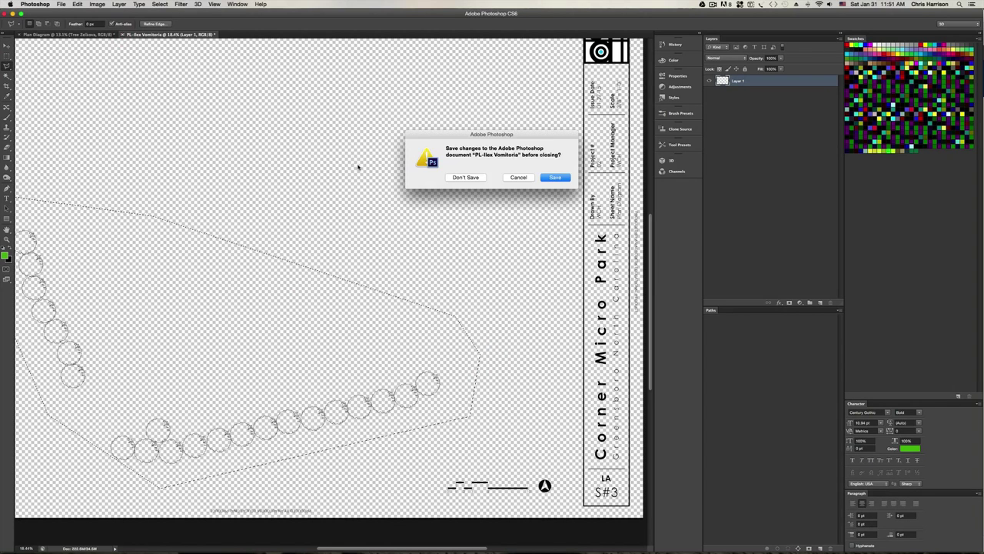
pyautogui.click(452, 177)
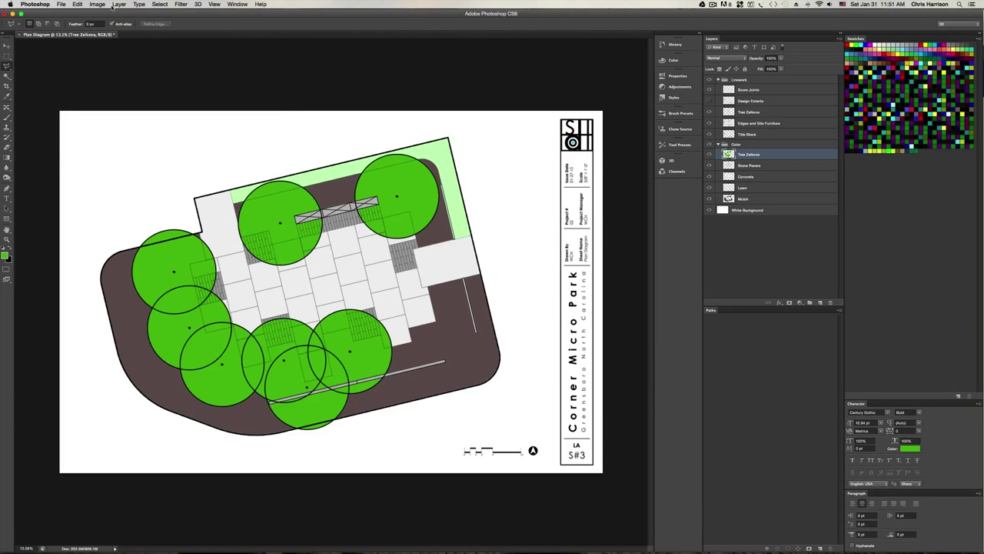
# Paste the shrub circles in place above Score Joints in the Linework group and rename the layer PL-Ilex Vomitora
pyautogui.click(758, 91)
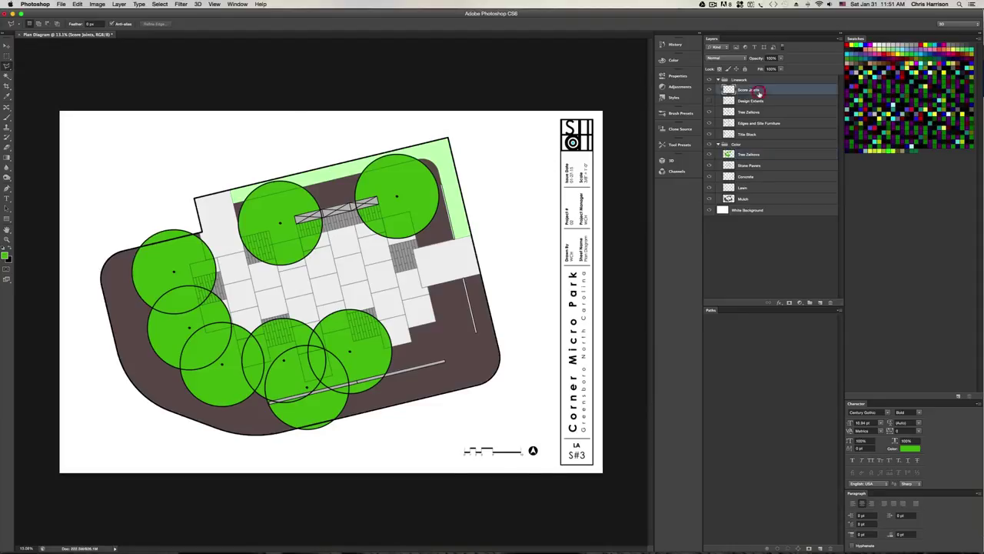
pyautogui.press('shift+super+v')
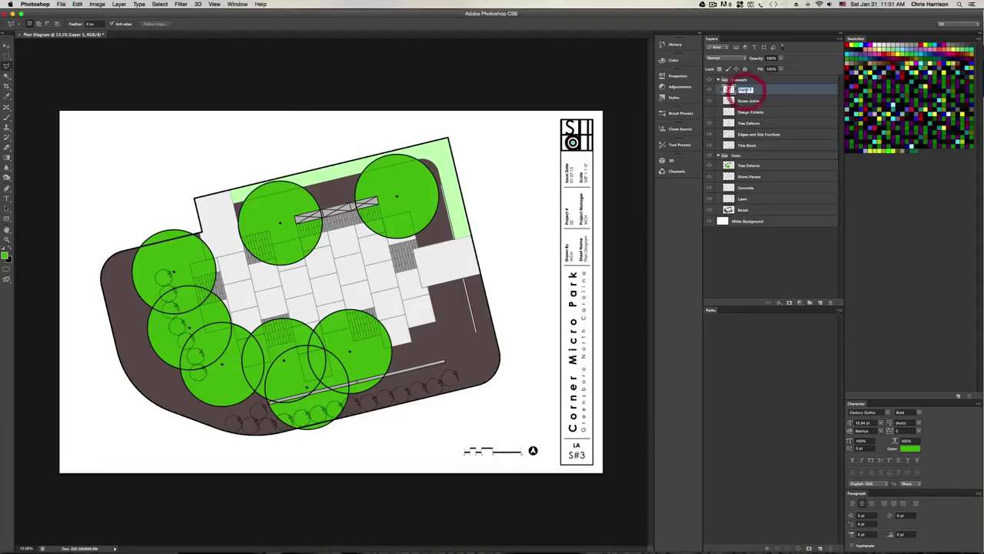
pyautogui.doubleClick(746, 90)
pyautogui.write('h')
pyautogui.press('BackSpace')
pyautogui.write('Pl')
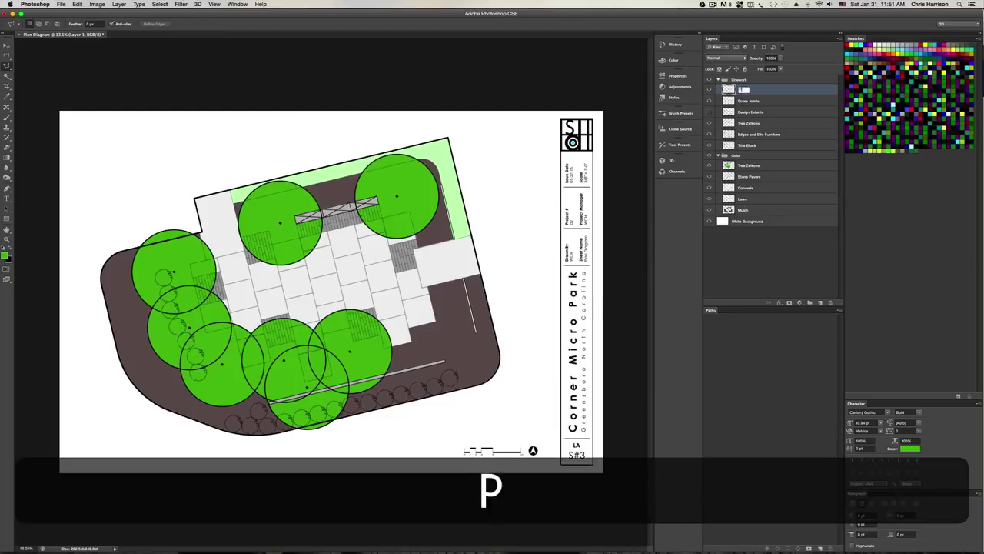
pyautogui.press('BackSpace')
pyautogui.write('l-')
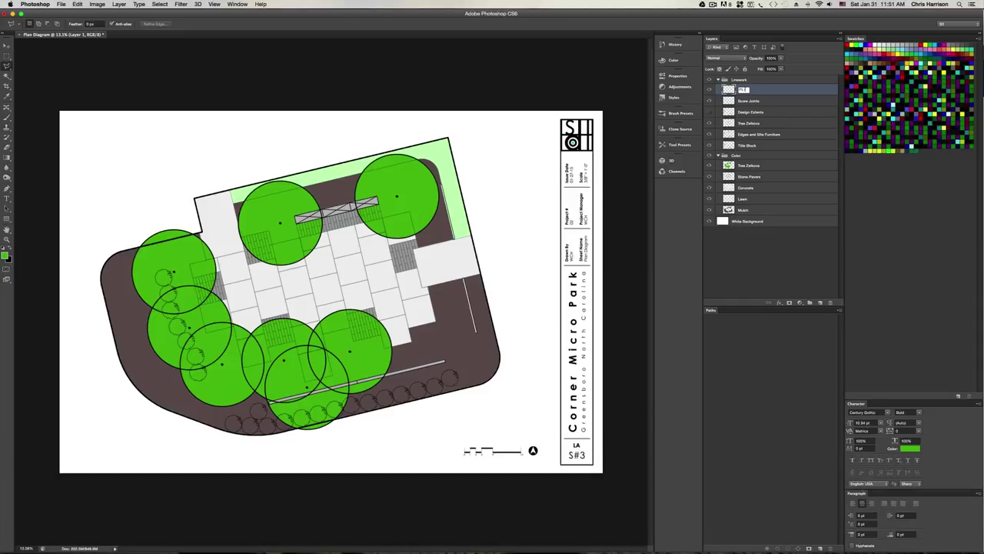
pyautogui.write('le o')
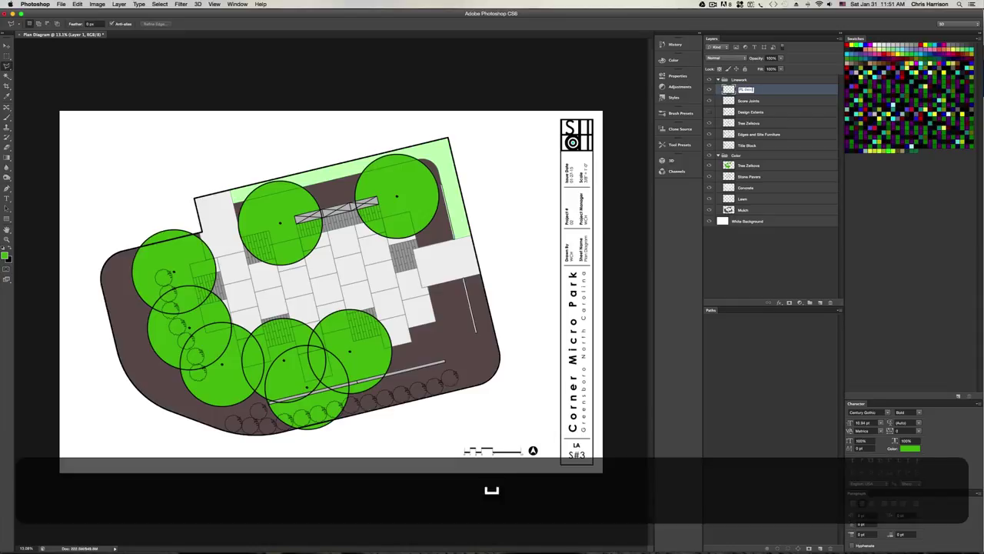
pyautogui.write('moa')
pyautogui.press('BackSpace')
pyautogui.write('a')
pyautogui.press('Return')
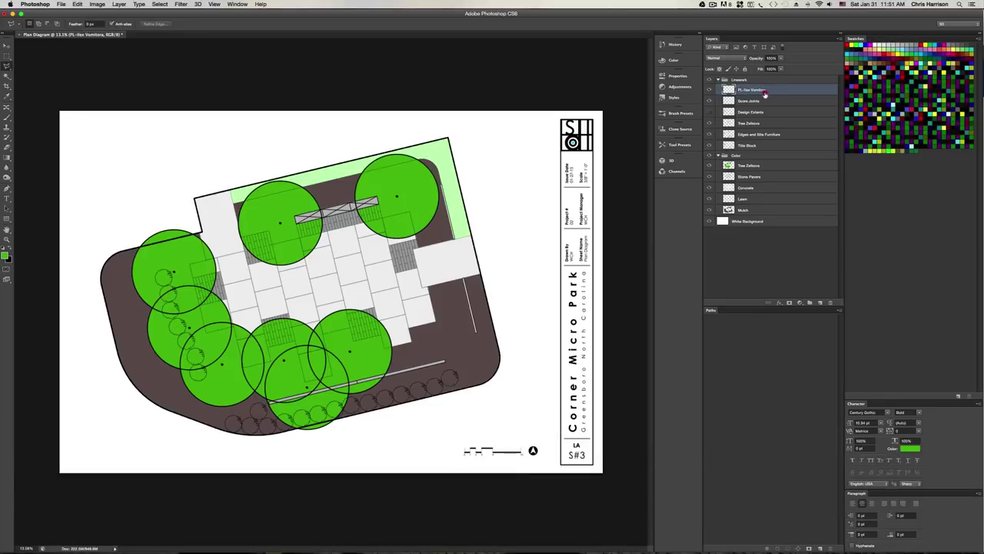
# Move the Ilex layer directly above the Tree Zelkova linework layer and rename that tree layer PL-Zelkova
pyautogui.moveTo(765, 93); pyautogui.dragTo(746, 124)
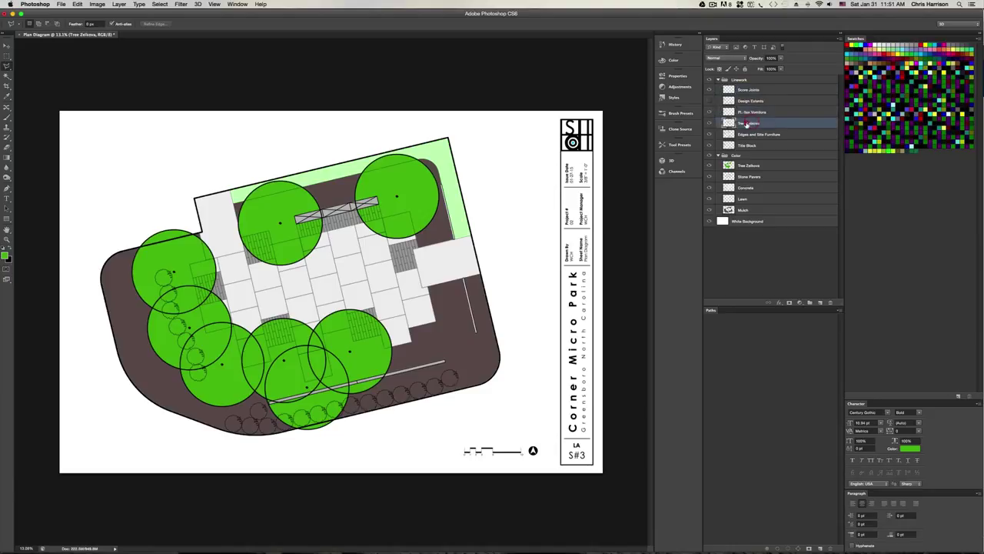
pyautogui.doubleClick(747, 123)
pyautogui.write('P')
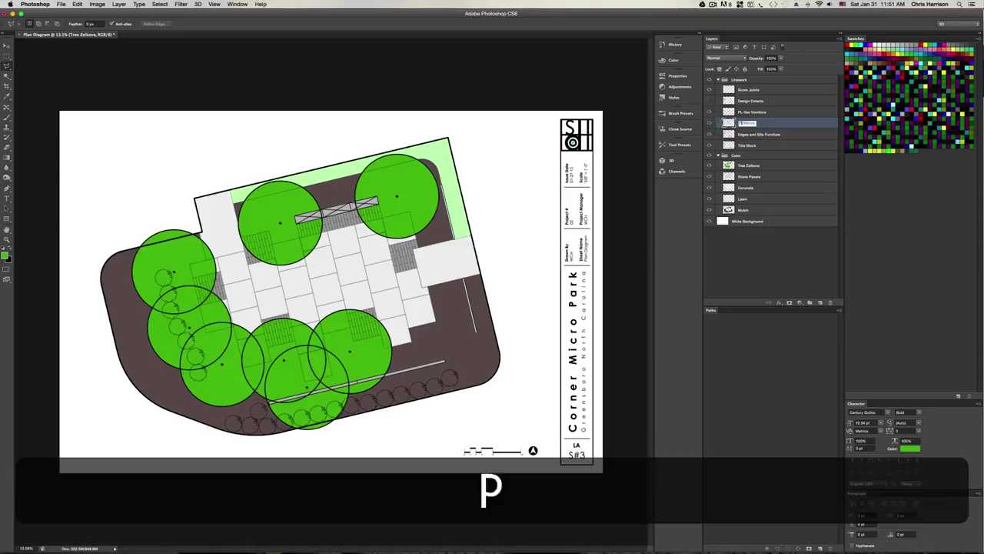
pyautogui.write('L-')
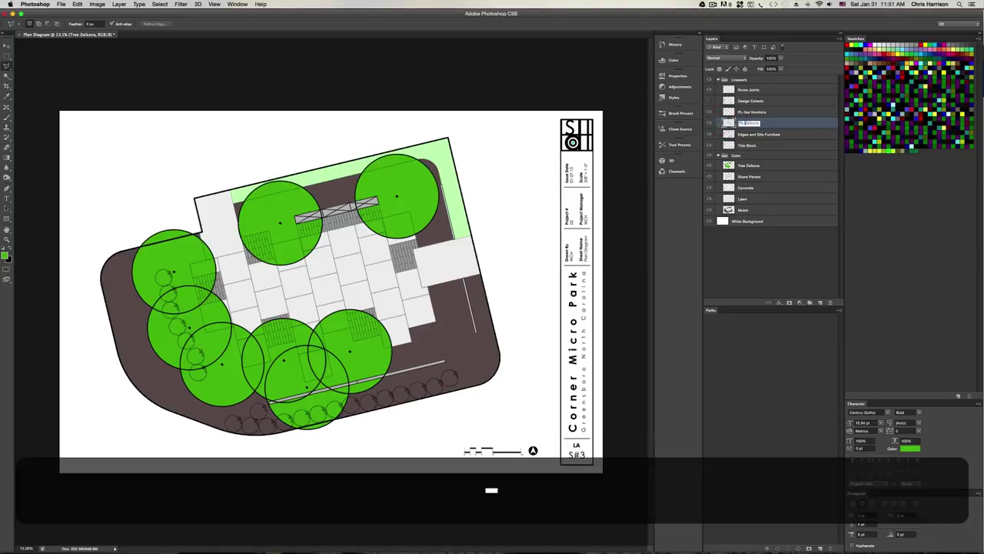
pyautogui.press('Return')
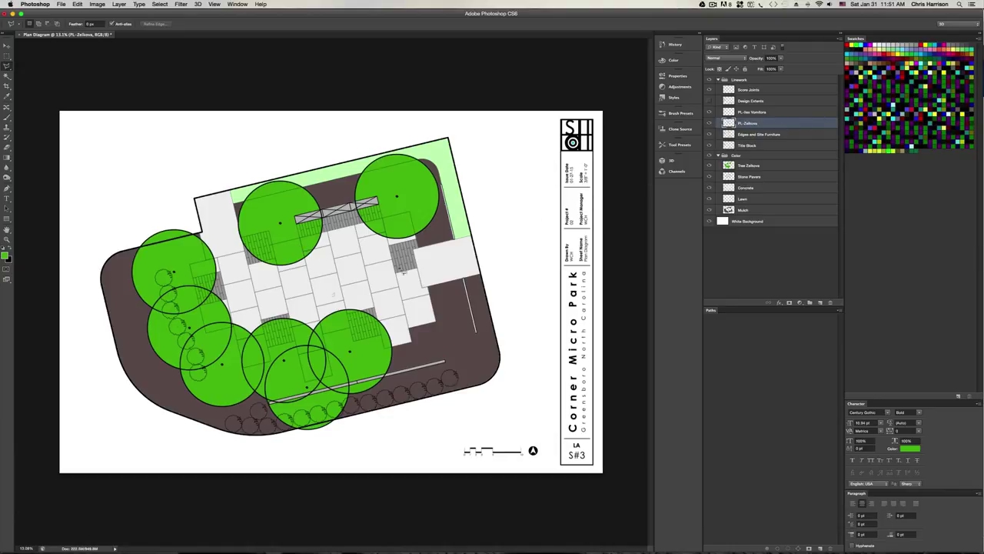
pyautogui.press('w')
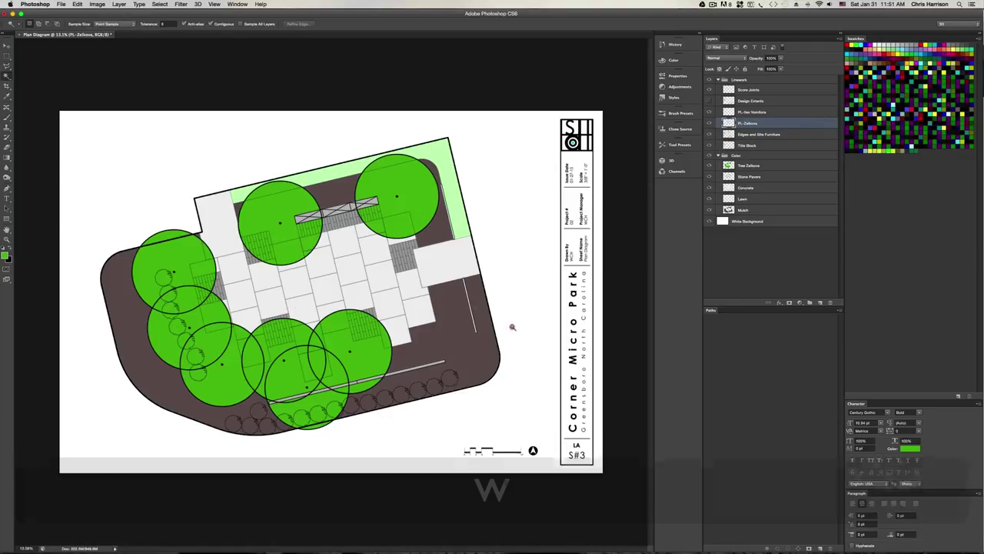
pyautogui.click(512, 326)
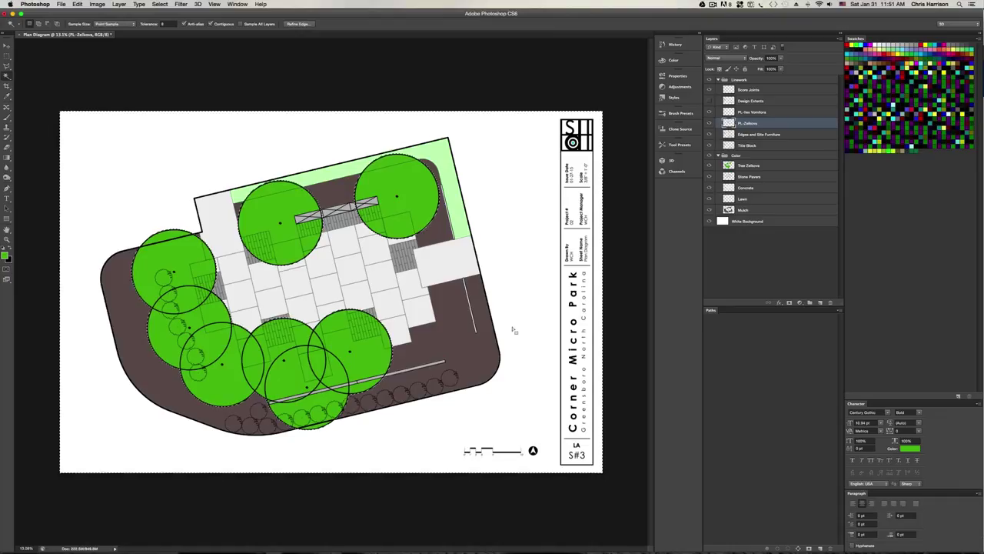
pyautogui.press('super+d')
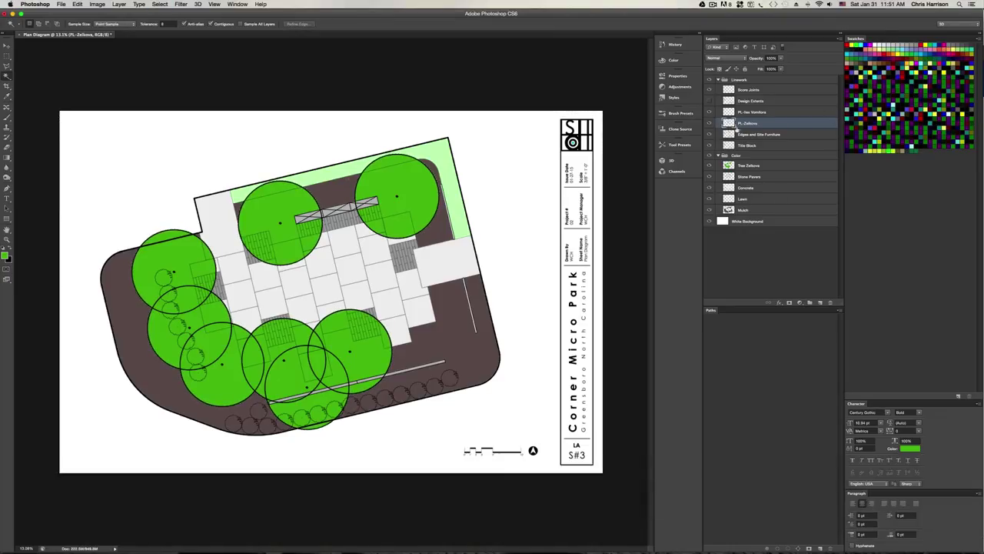
# Move the Ilex layer below PL-Zelkova and select its shrubs by inverting a Magic Wand selection of the surrounding empty area
pyautogui.click(746, 113)
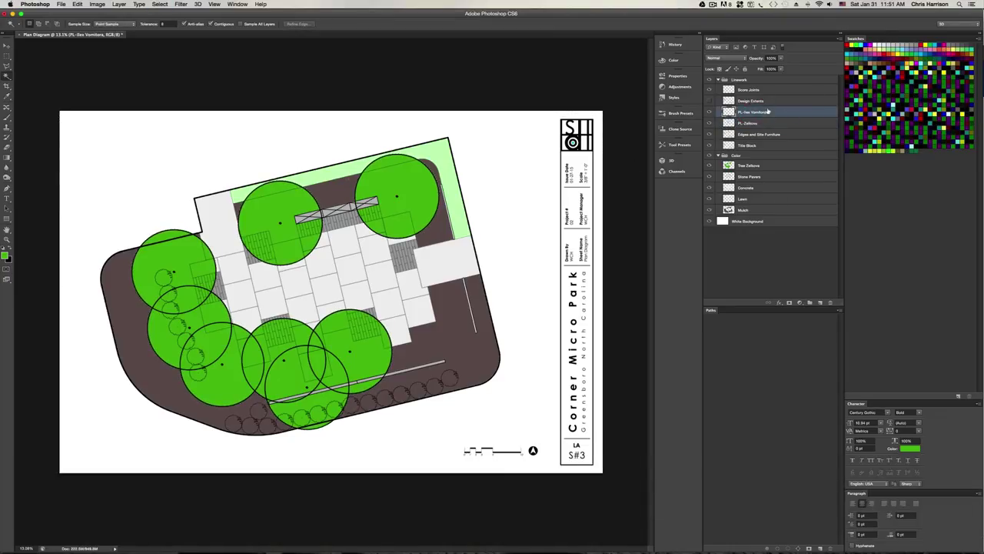
pyautogui.moveTo(767, 112); pyautogui.dragTo(758, 123)
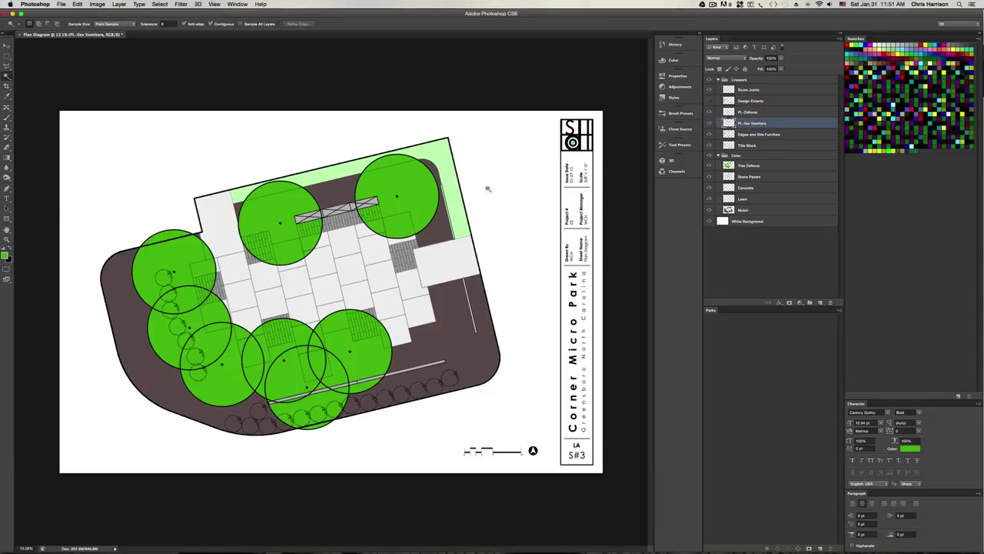
pyautogui.click(496, 213)
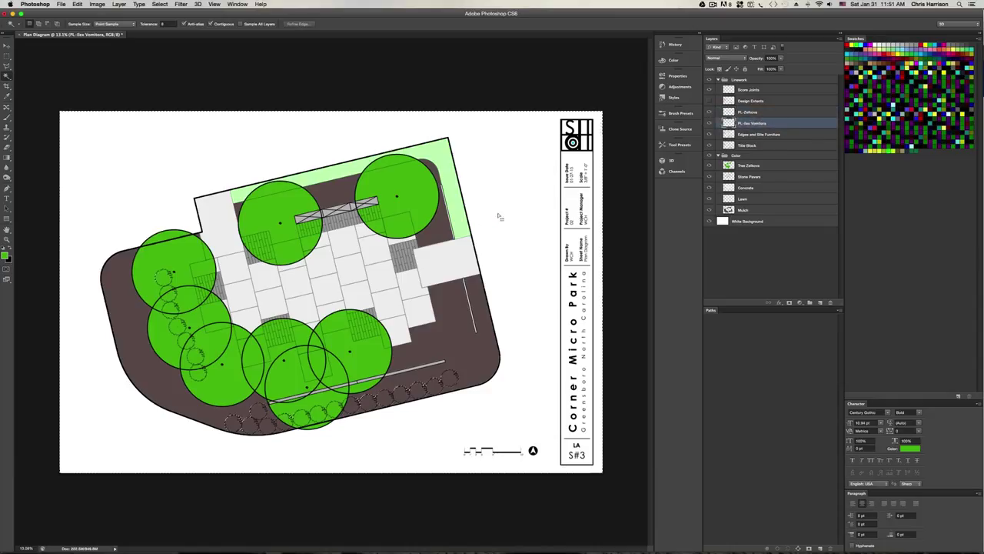
pyautogui.press('super+shift+i')
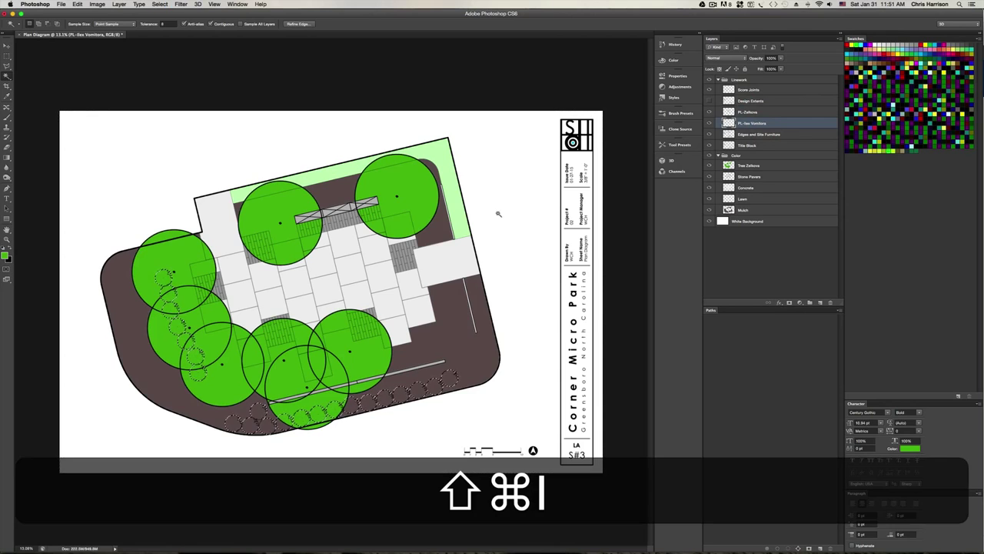
# Set the foreground colour to a darker, more muted green for the Ilex shrubs
pyautogui.click(5, 255)
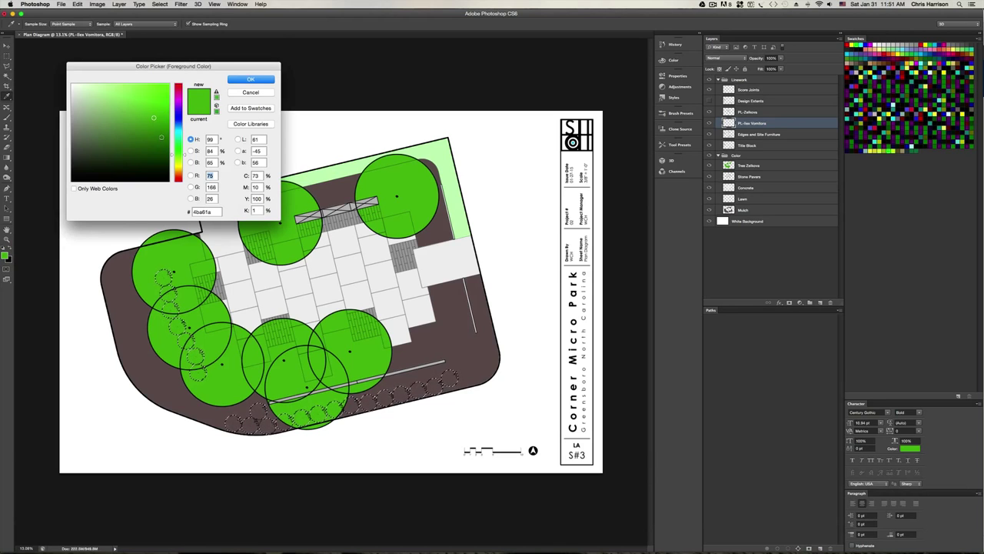
pyautogui.moveTo(151, 127)
pyautogui.mouseDown()
pyautogui.moveTo(112, 121)
pyautogui.moveTo(134, 130)
pyautogui.mouseUp()
pyautogui.click(175, 154)
pyautogui.moveTo(126, 123); pyautogui.dragTo(106, 125)
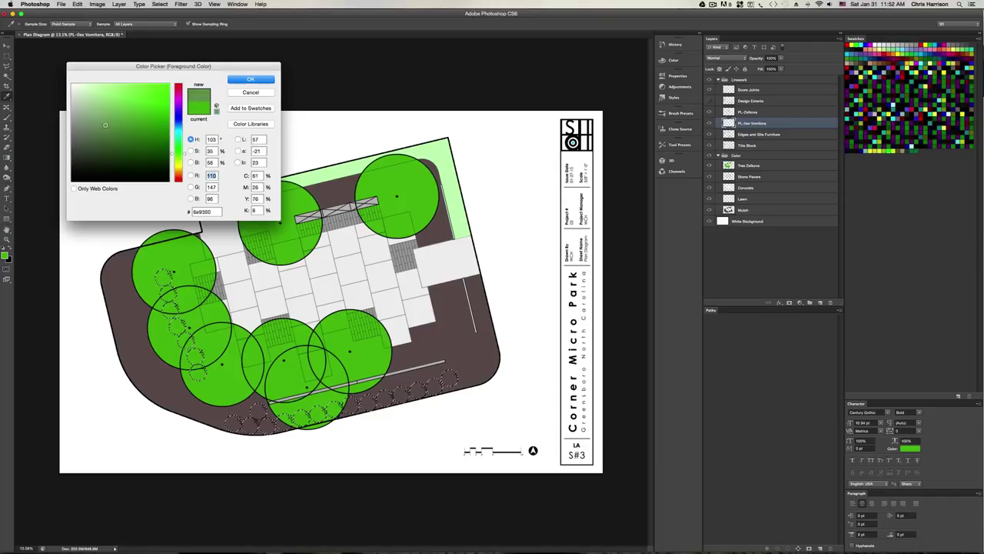
pyautogui.click(139, 134)
pyautogui.click(251, 79)
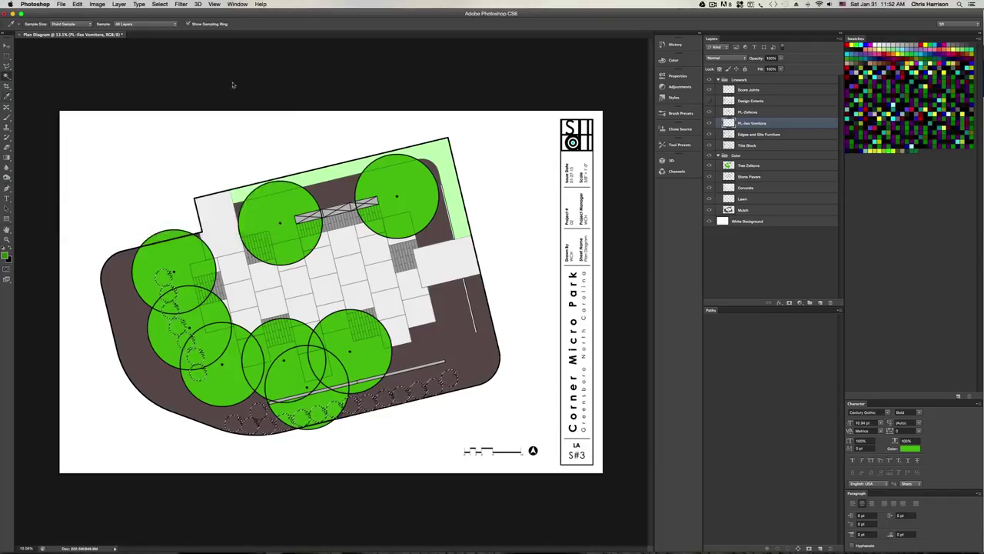
# Try filling the selected shrubs with the foreground colour on the PL-Ilex Vomitora linework layer, then undo back to the active selection
pyautogui.press('w')
pyautogui.press('F5')
pyautogui.press('Return')
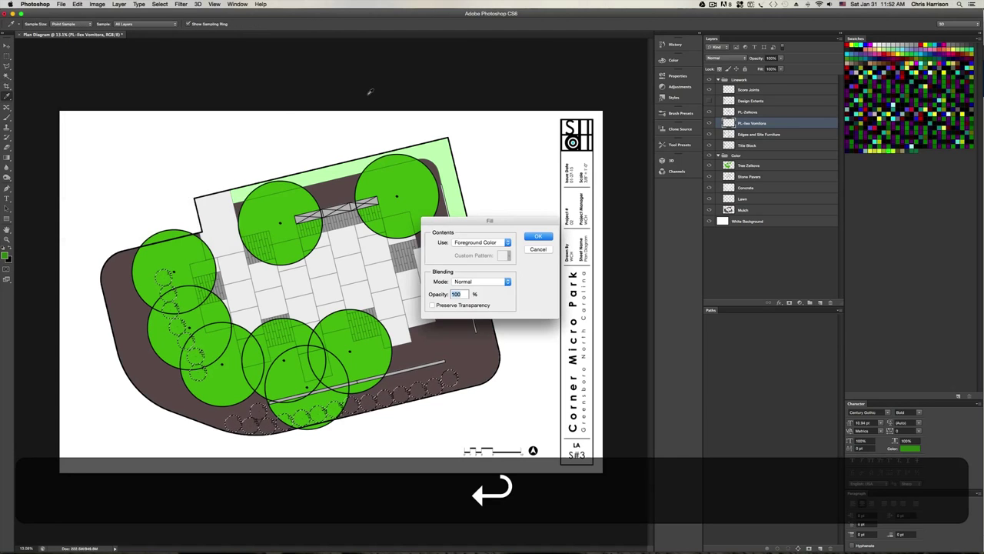
pyautogui.press('super+d')
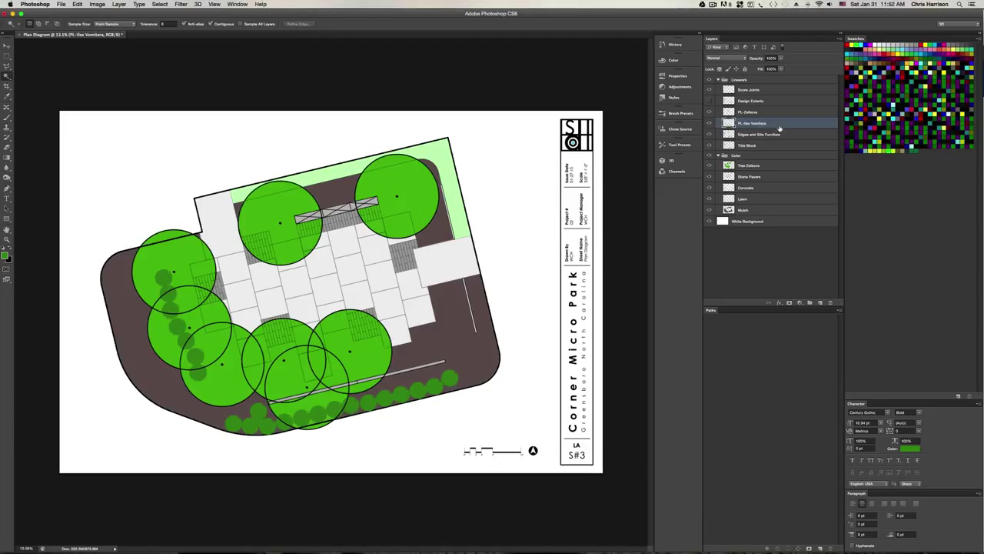
pyautogui.press('super+z')
pyautogui.press('alt+super+z')
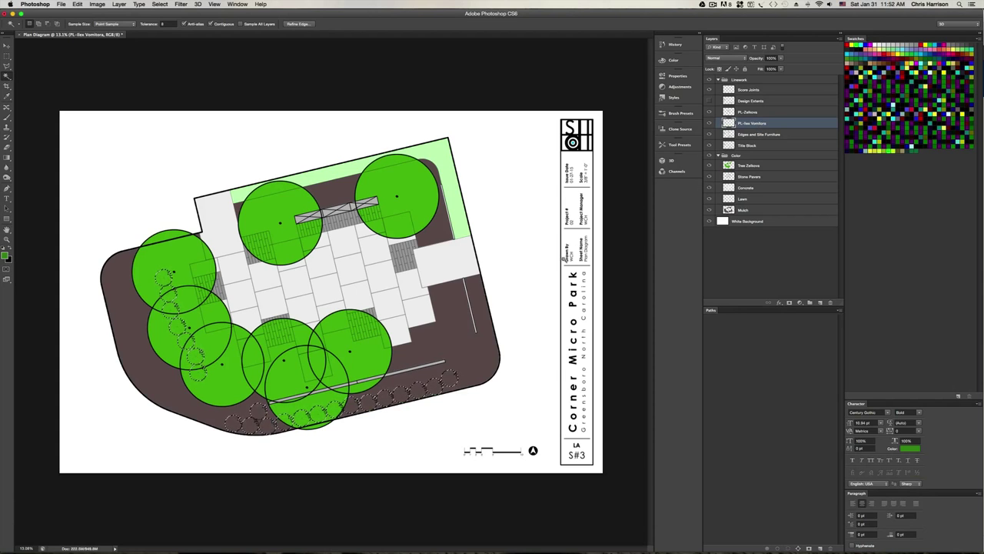
# Create a new layer directly above Stone Pavers in the Color group and name it PL-Ilex vomitor
pyautogui.click(772, 169)
pyautogui.press('super+alt+shift+n')
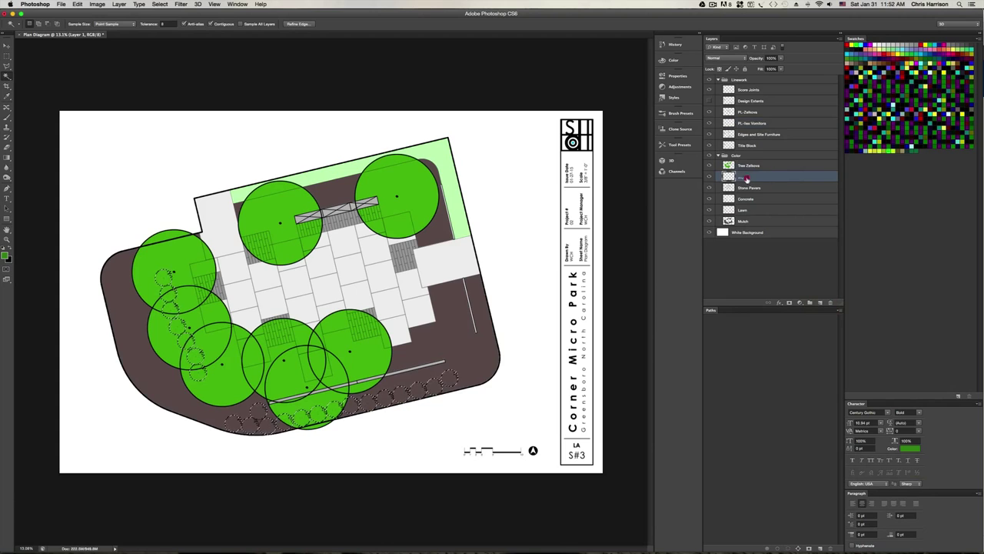
pyautogui.doubleClick(745, 179)
pyautogui.write('SL-')
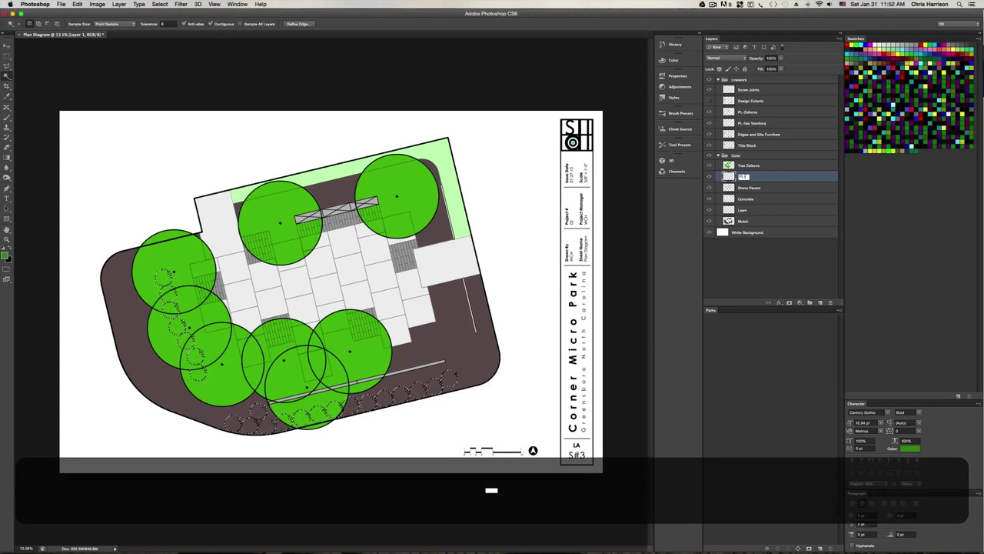
pyautogui.write('Red Vomit')
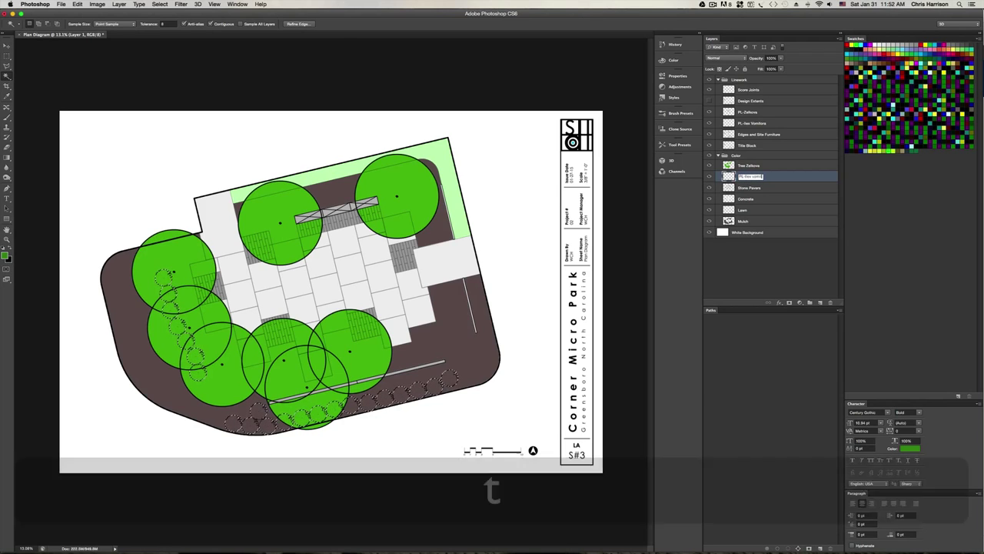
pyautogui.write('o')
pyautogui.write('r')
pyautogui.press('Return')
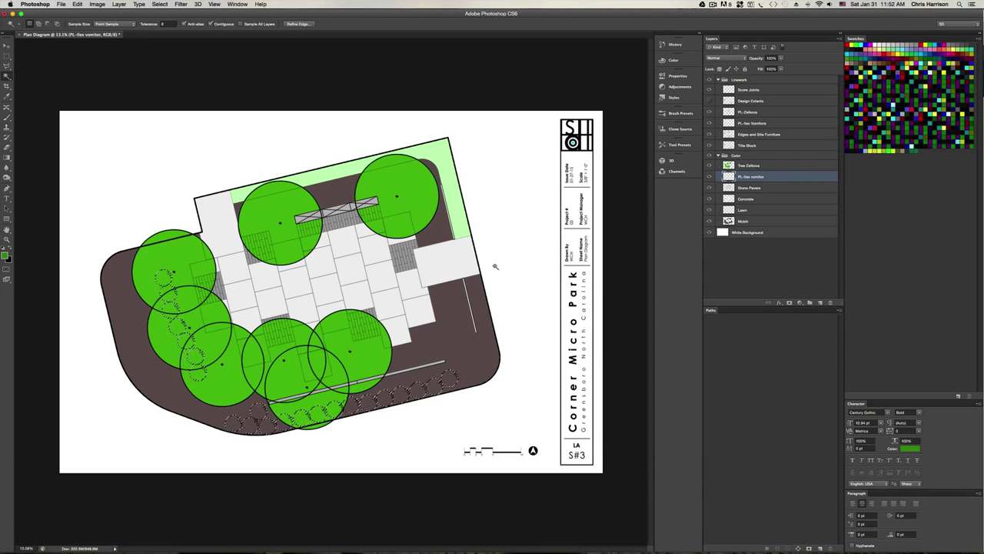
# Fill the selected shrubs with the foreground green on the PL-Ilex vomitor colour layer and clear the selection
pyautogui.hotkey('shift', 'F5')
pyautogui.press('Return')
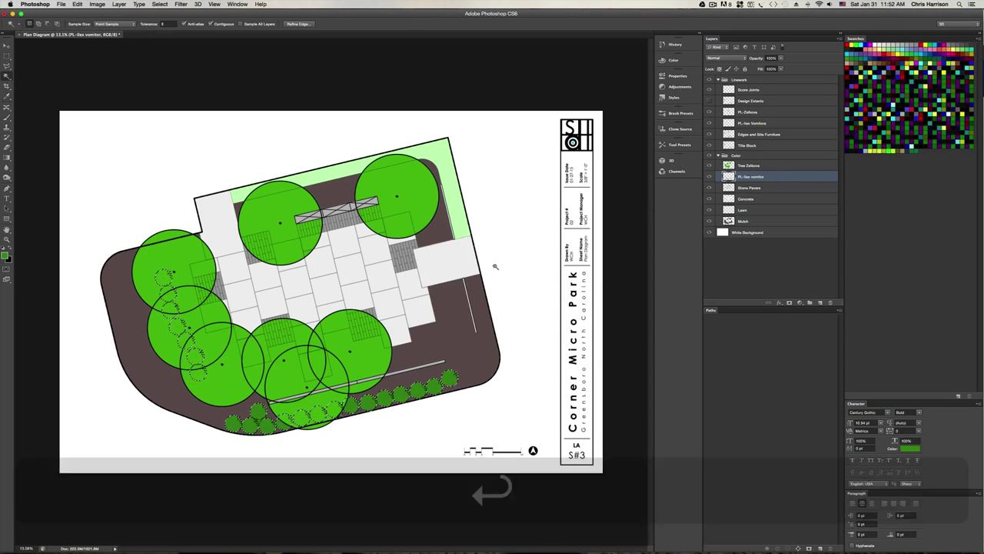
pyautogui.press('super+d')
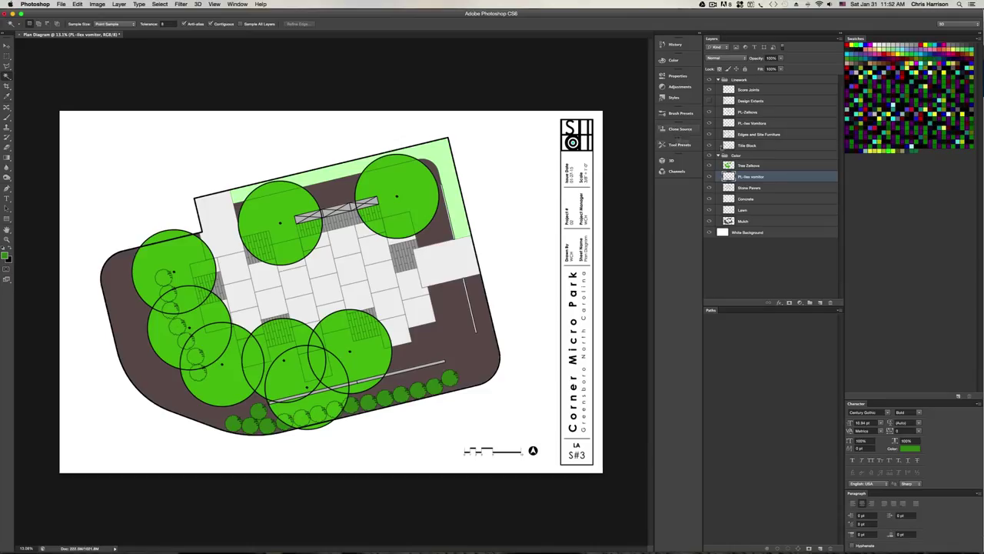
# Magic Wand the gap between the clustered shrubs on the Ilex linework layer and delete its fill from the PL-Ilex vomitor colour layer
pyautogui.click(764, 113)
pyautogui.keyDown('alt'); pyautogui.scroll(6, 253, 428); pyautogui.keyUp('alt')
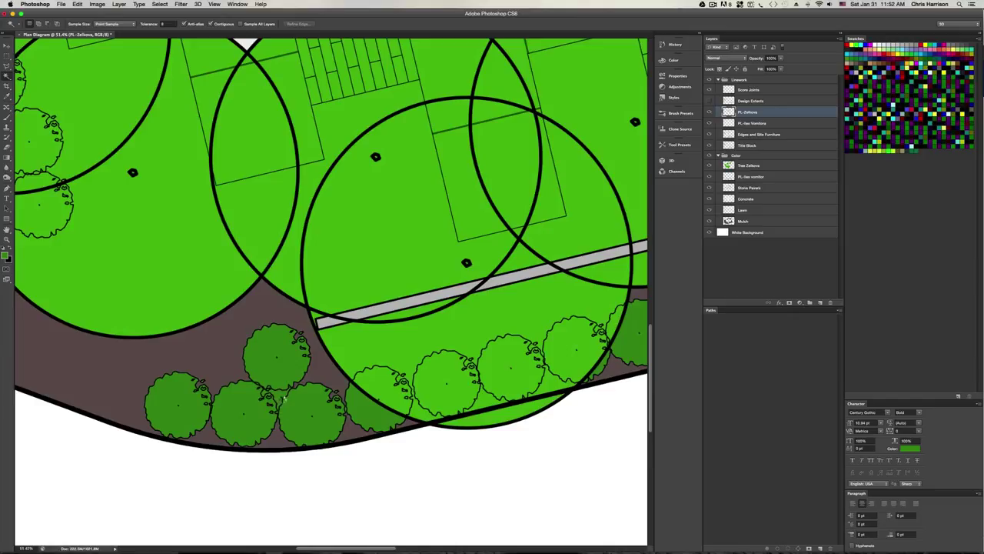
pyautogui.press('super+d')
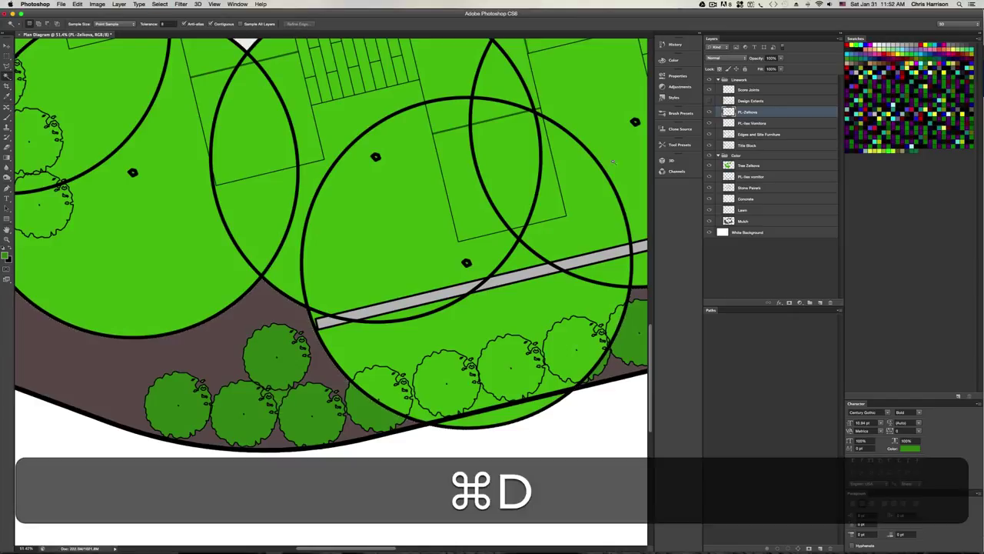
pyautogui.click(754, 124)
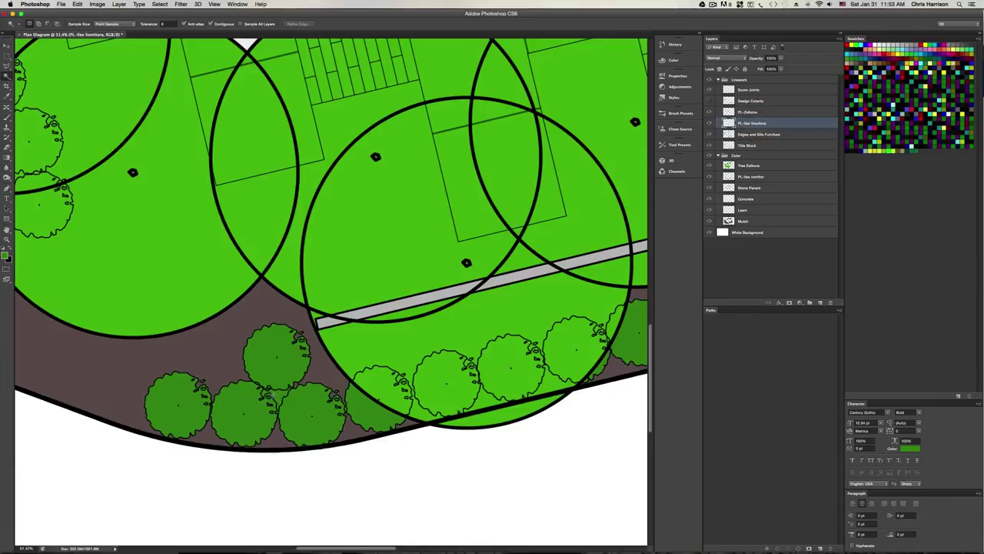
pyautogui.click(770, 168)
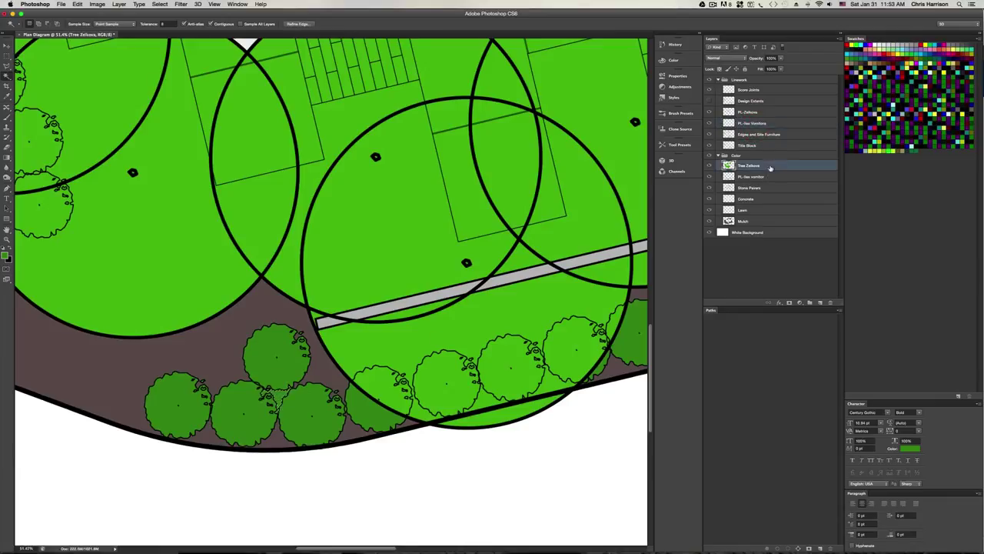
pyautogui.click(766, 176)
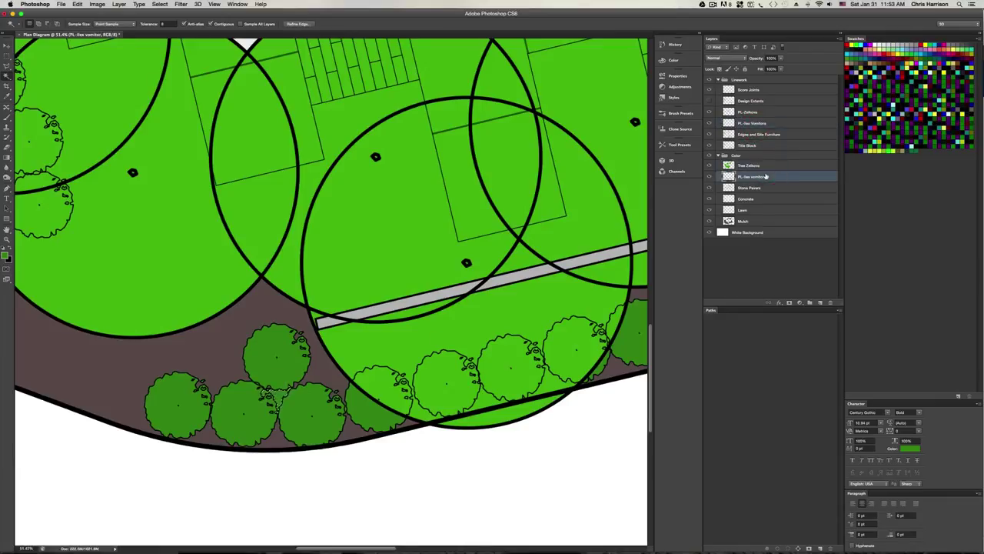
pyautogui.press('BackSpace')
pyautogui.press('super+d')
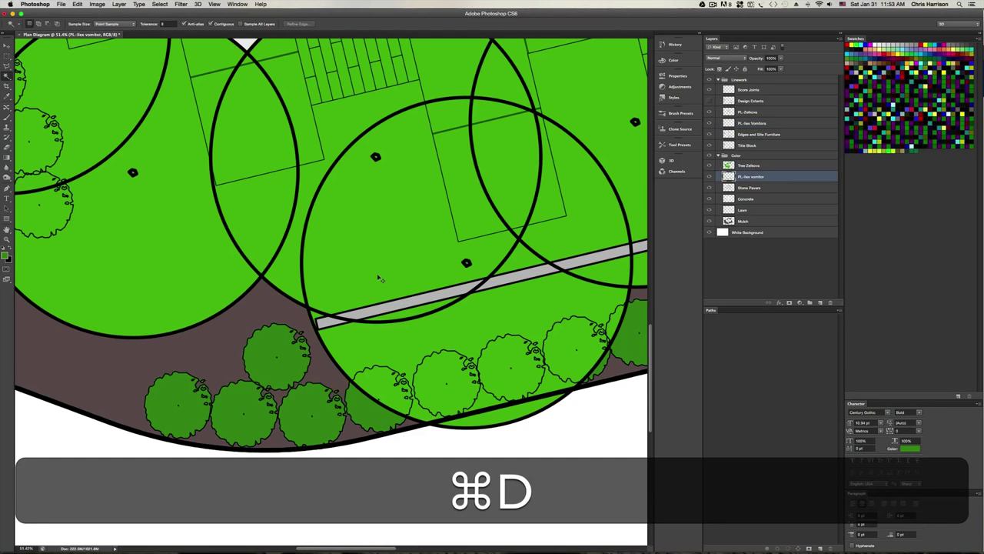
pyautogui.press('super+minus')
pyautogui.press('super+minus')
pyautogui.press('super+minus')
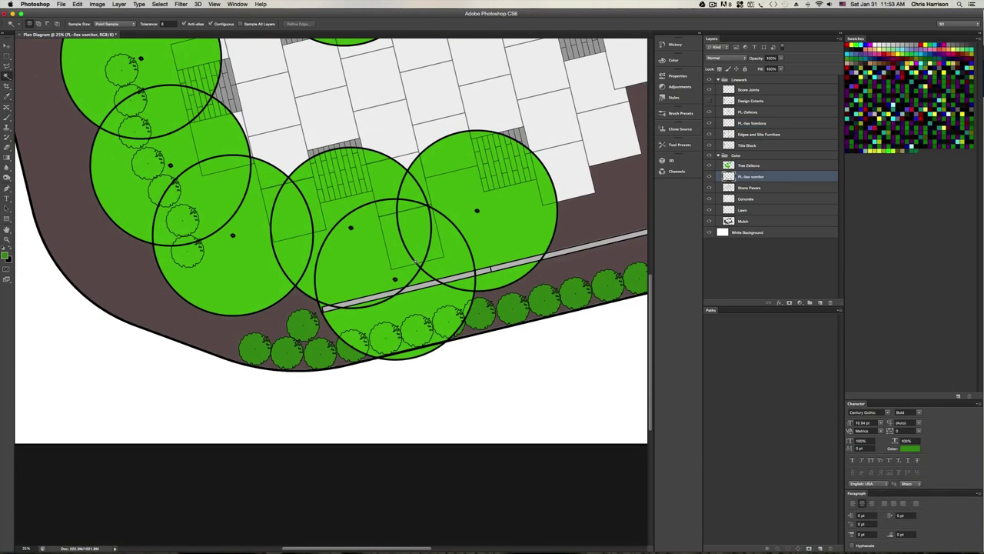
pyautogui.press('super+plus')
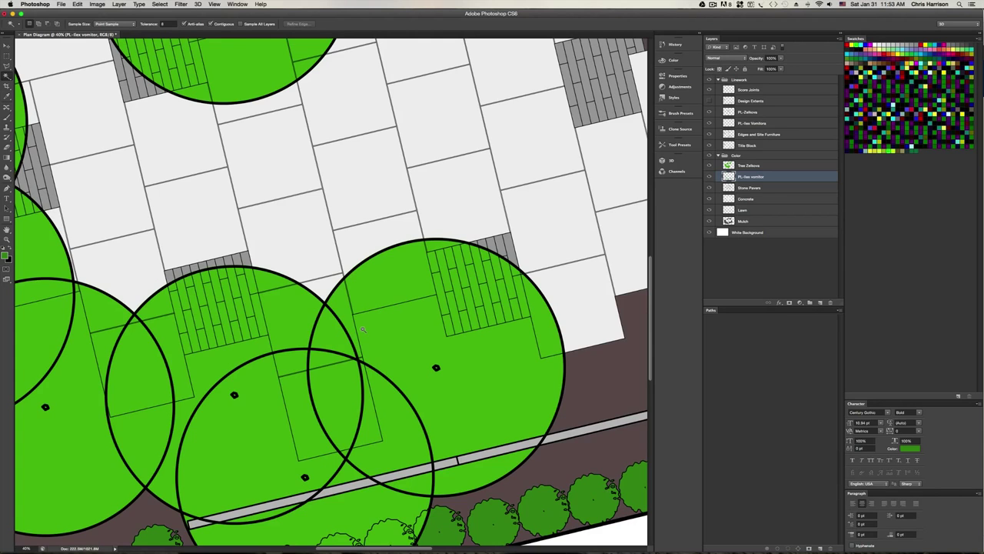
pyautogui.press('super+0')
pyautogui.keyDown('alt'); pyautogui.scroll(4, 363, 329); pyautogui.keyUp('alt')
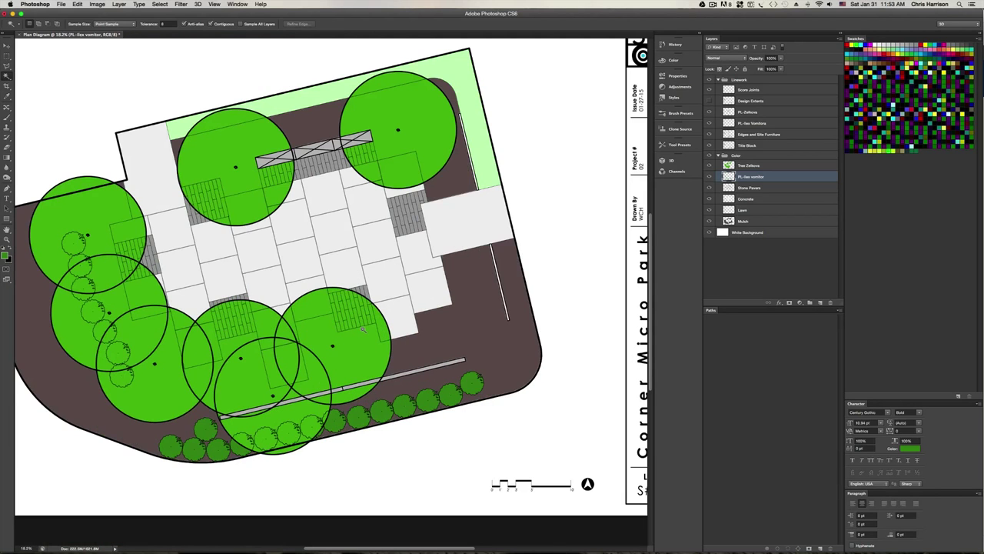
# Open and import PL-Hamlen.pdf from the PDF Base Layers folder
pyautogui.press('super+o')
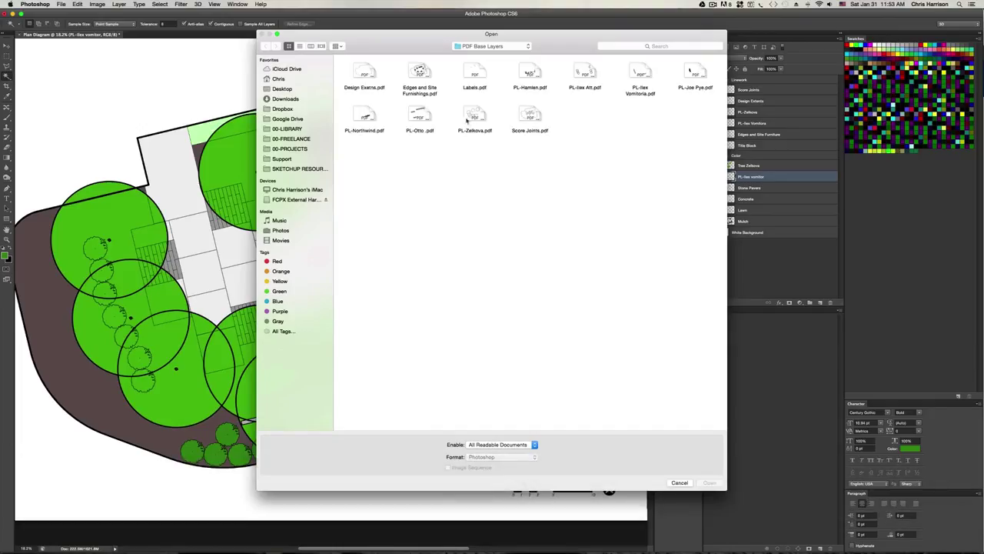
pyautogui.doubleClick(531, 75)
pyautogui.click(520, 335)
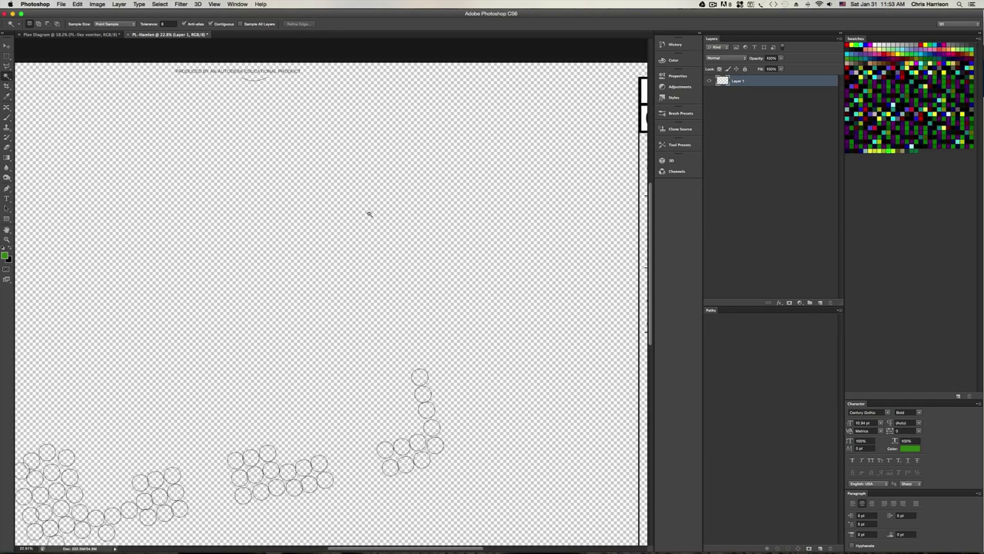
# Select all the Hamlen plant circles with a rectangular marquee, excluding the title block, and copy them
pyautogui.press('super+minus')
pyautogui.press('super+minus')
pyautogui.press('super+space')
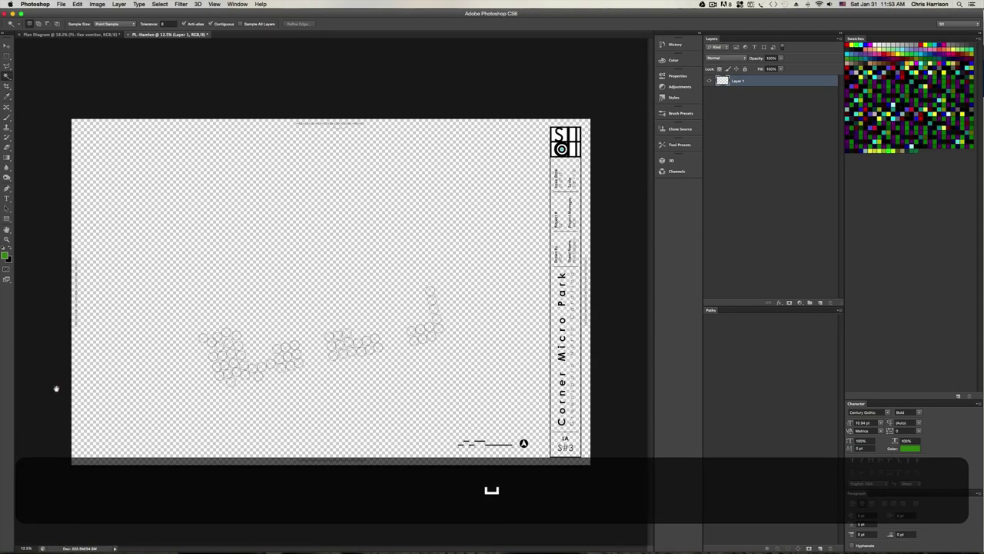
pyautogui.press('m')
pyautogui.moveTo(152, 254); pyautogui.dragTo(470, 392)
pyautogui.press('super+c')
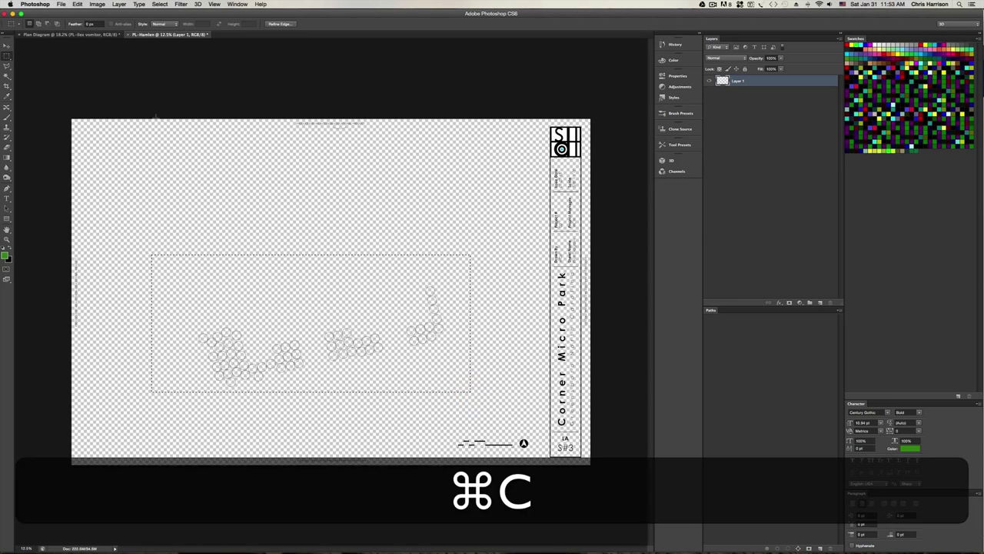
# Return to the Plan Diagram document and paste the Hamlen circles in place directly above the PL-Ilex vomitor colour layer
pyautogui.click(83, 35)
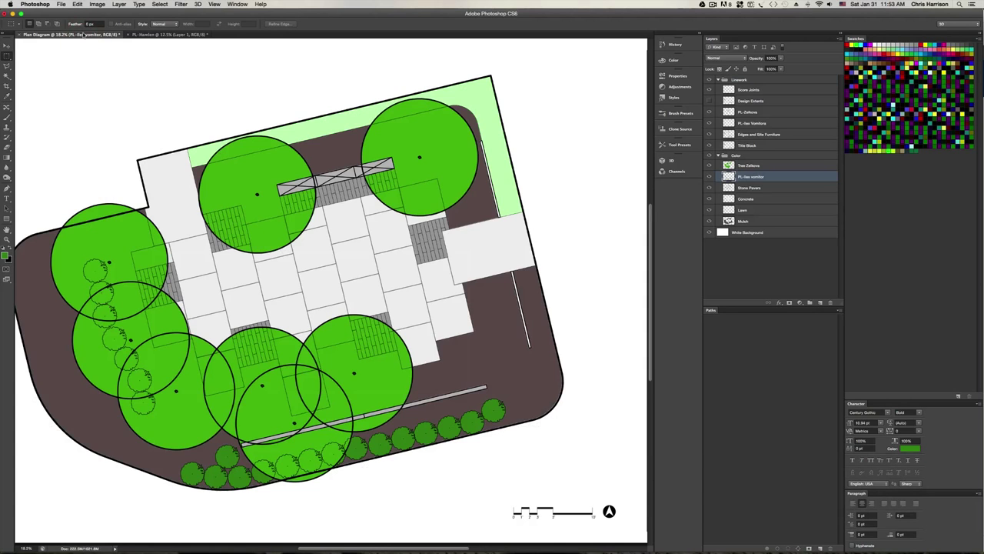
pyautogui.press('alt+super+v')
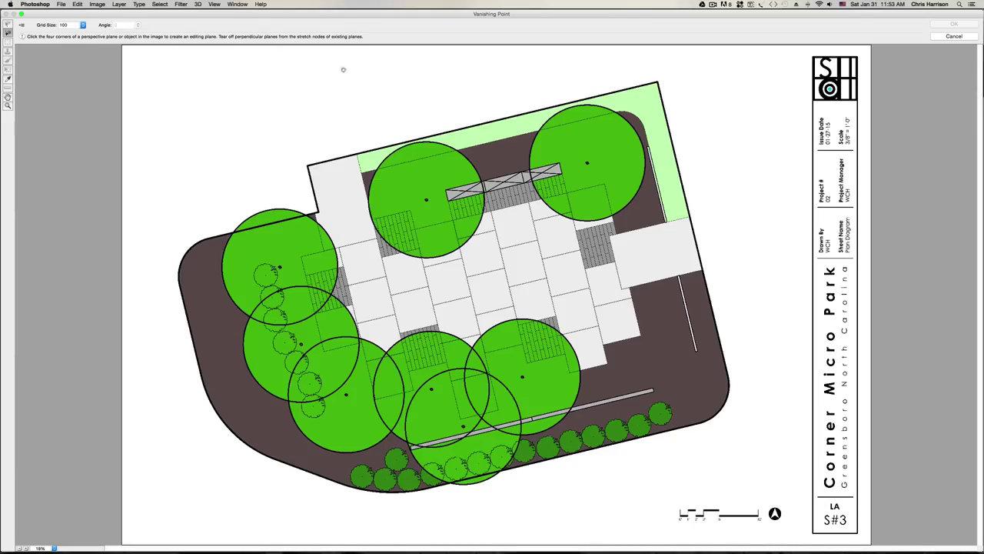
pyautogui.click(954, 36)
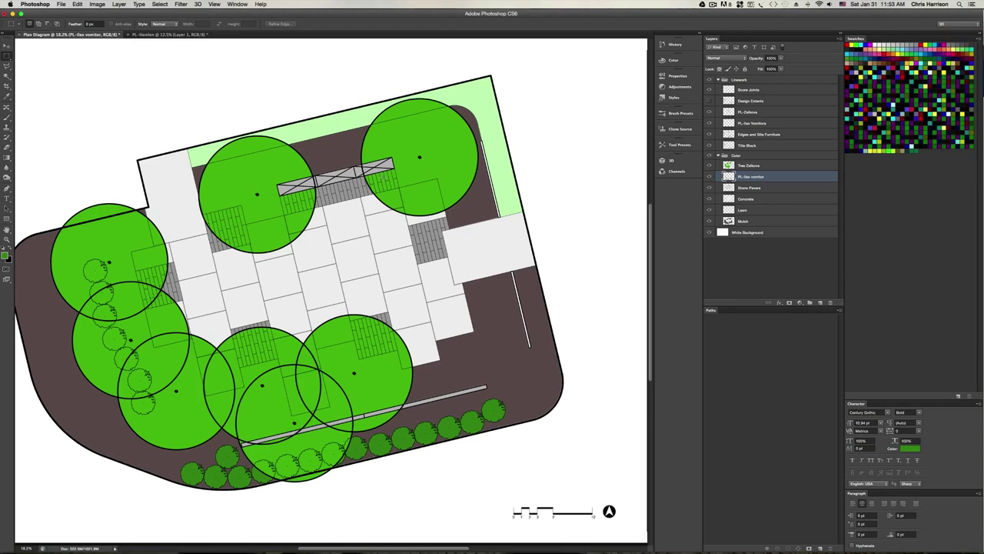
pyautogui.keyDown('alt'); pyautogui.scroll(3, 375, 201); pyautogui.keyUp('alt')
pyautogui.keyDown('alt'); pyautogui.scroll(2, 375, 202); pyautogui.keyUp('alt')
pyautogui.keyDown('alt'); pyautogui.scroll(-8, 375, 201); pyautogui.keyUp('alt')
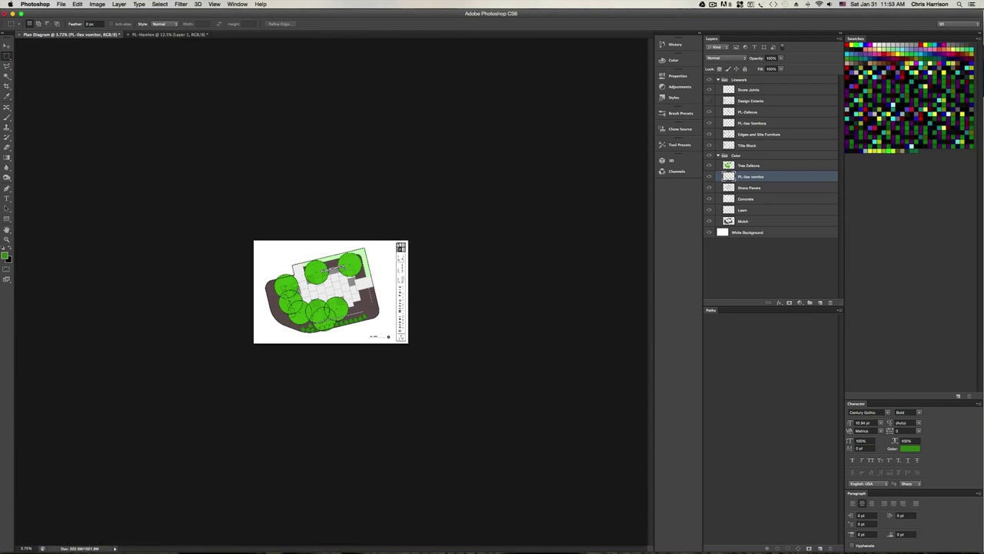
pyautogui.keyDown('alt'); pyautogui.scroll(2, 340, 283); pyautogui.keyUp('alt')
pyautogui.keyDown('alt'); pyautogui.scroll(2, 340, 283); pyautogui.keyUp('alt')
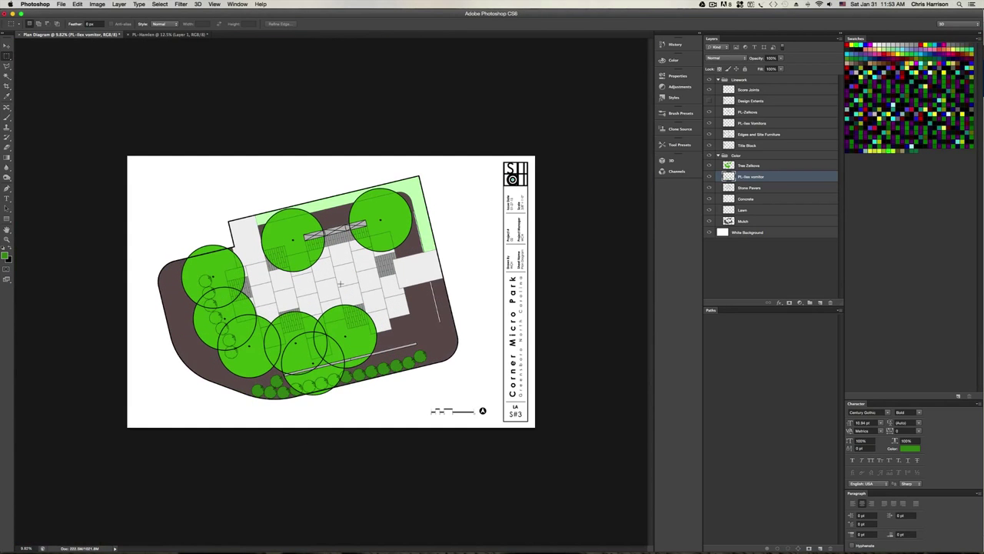
pyautogui.keyDown('alt'); pyautogui.scroll(2, 340, 283); pyautogui.keyUp('alt')
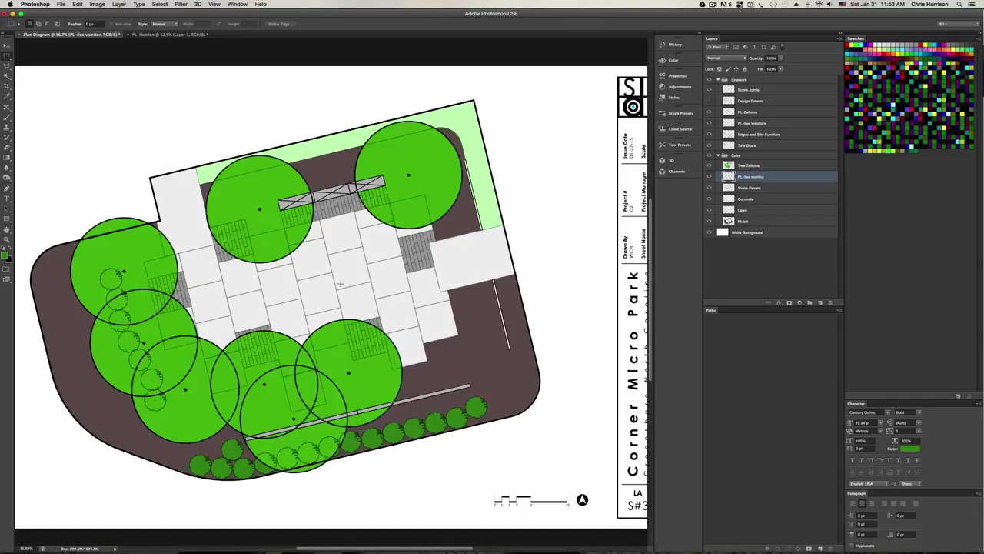
pyautogui.press('shift+super+v')
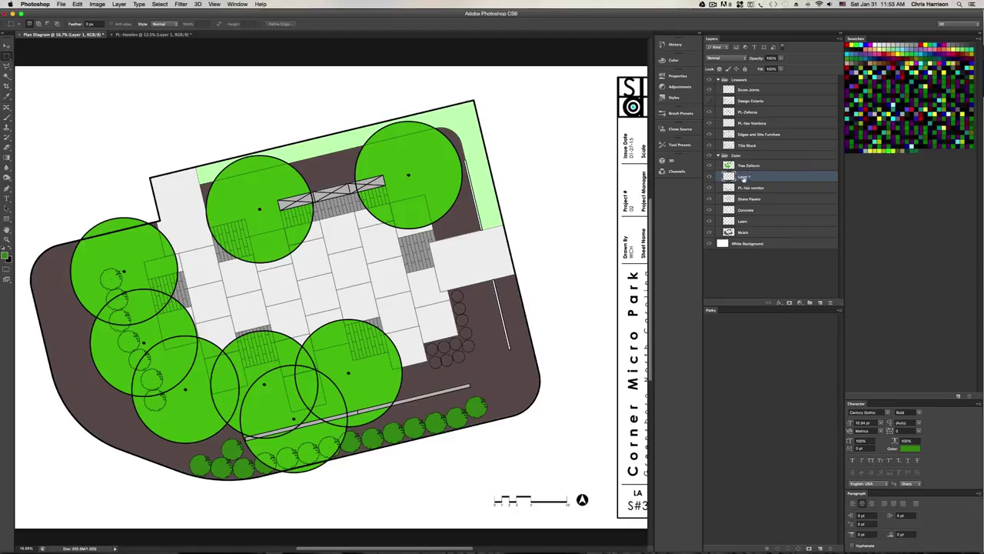
# Rename the pasted plant circle layer PL-Hamlen
pyautogui.doubleClick(744, 178)
pyautogui.press('Escape')
pyautogui.doubleClick(744, 176)
pyautogui.write('ae')
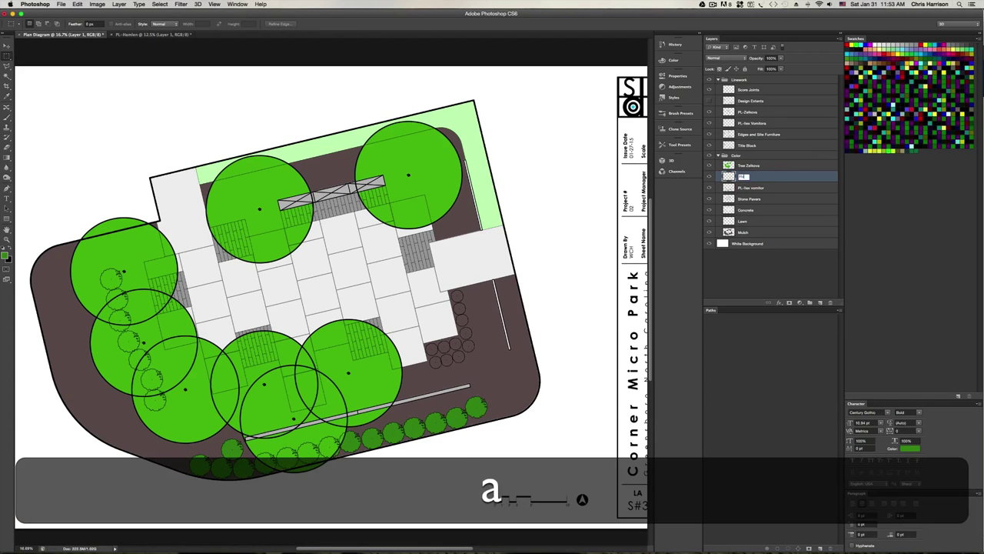
pyautogui.press('BackSpace')
pyautogui.write('l')
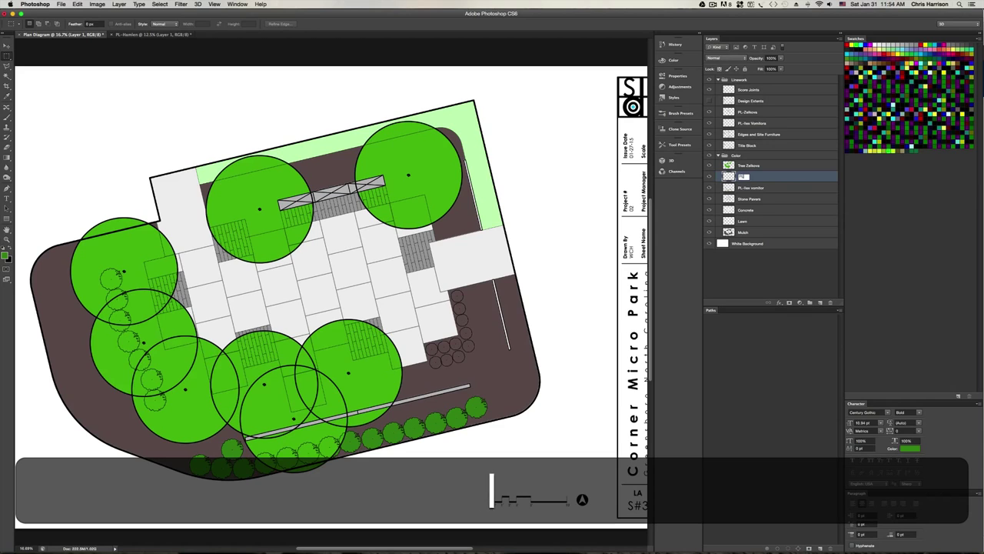
pyautogui.write('en')
pyautogui.press('Return')
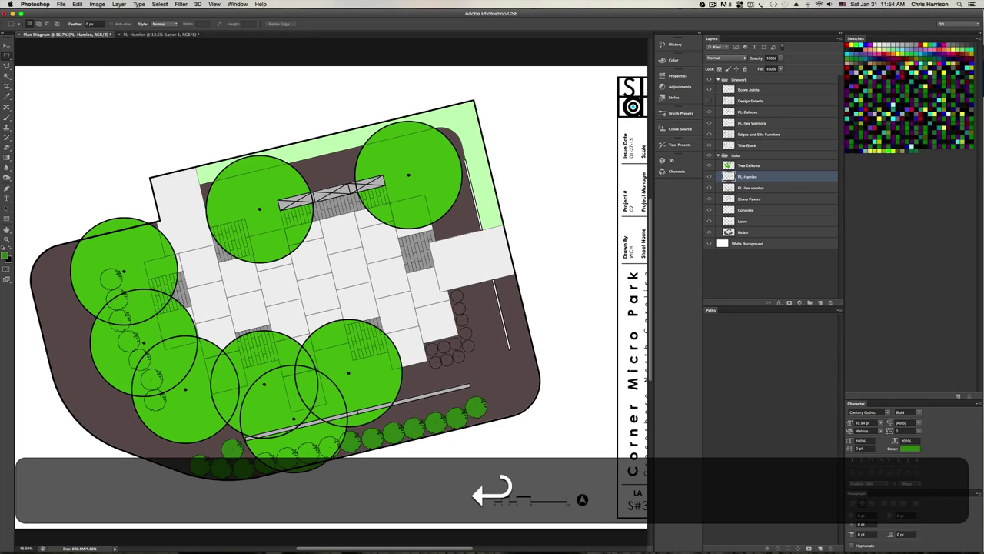
# Move the PL-Hamlen layer into the Linework group below PL-Ilex Vomitora and select its circle interiors by inverting a Magic Wand selection of the surroundings
pyautogui.moveTo(765, 177); pyautogui.dragTo(765, 129)
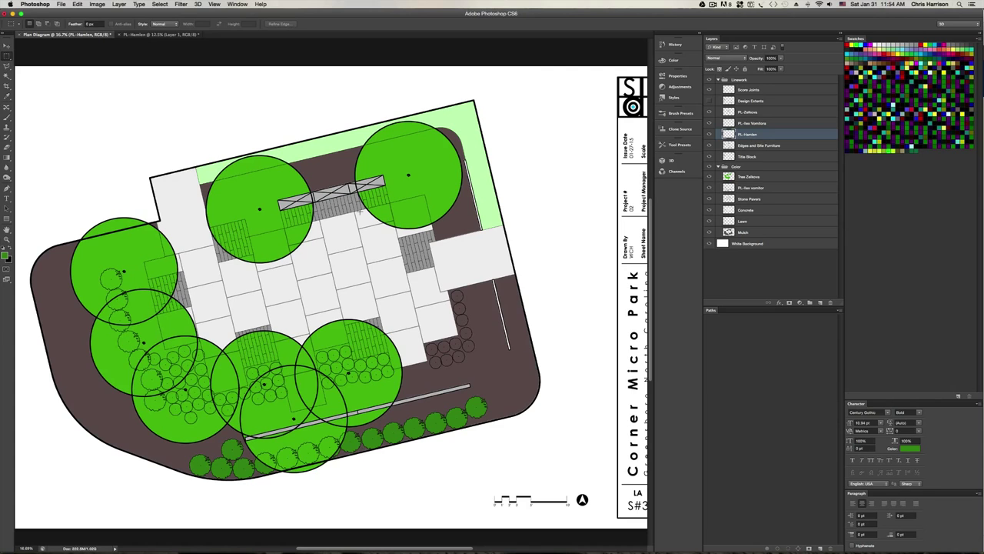
pyautogui.press('w')
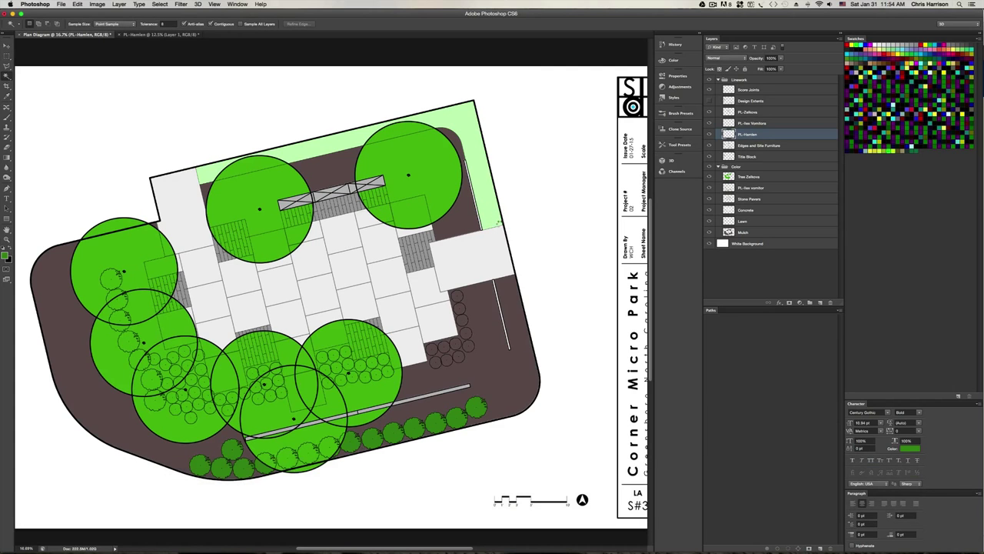
pyautogui.click(500, 223)
pyautogui.keyDown('alt'); pyautogui.scroll(-3, 499, 223); pyautogui.keyUp('alt')
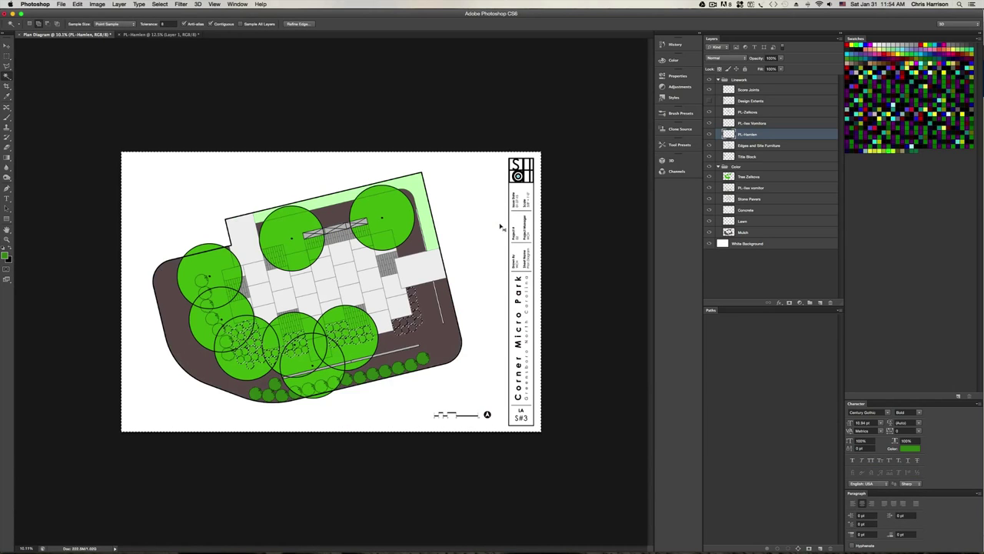
pyautogui.press('super+shift+i')
pyautogui.keyDown('alt'); pyautogui.scroll(3, 308, 402); pyautogui.keyUp('alt')
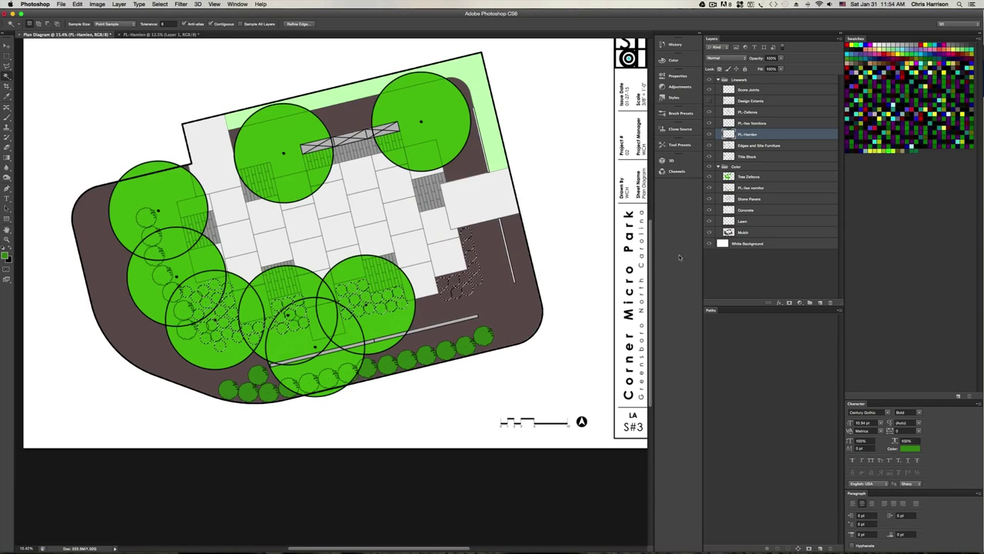
# Add a new layer directly above Stone Pavers in the Color group and name it PL-hamlen
pyautogui.click(761, 177)
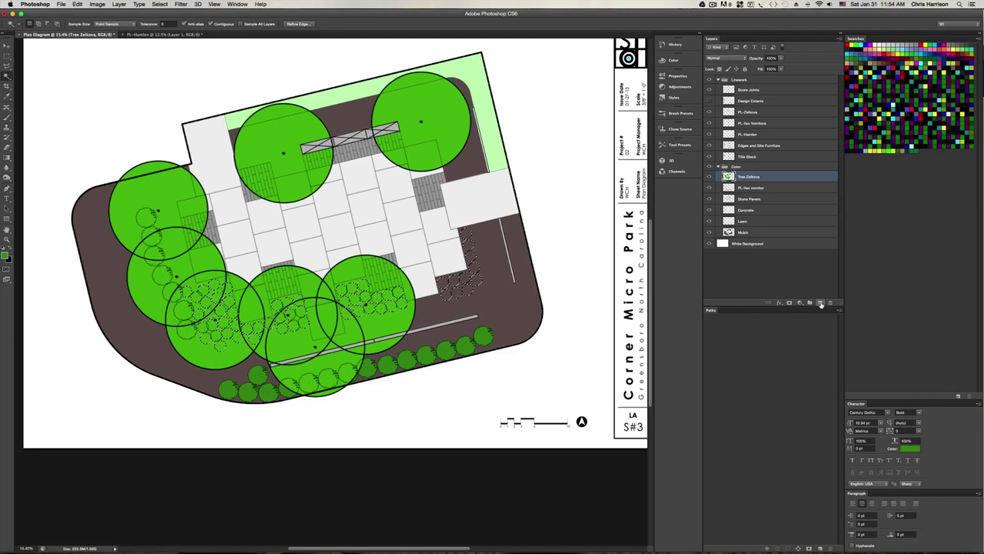
pyautogui.click(769, 188)
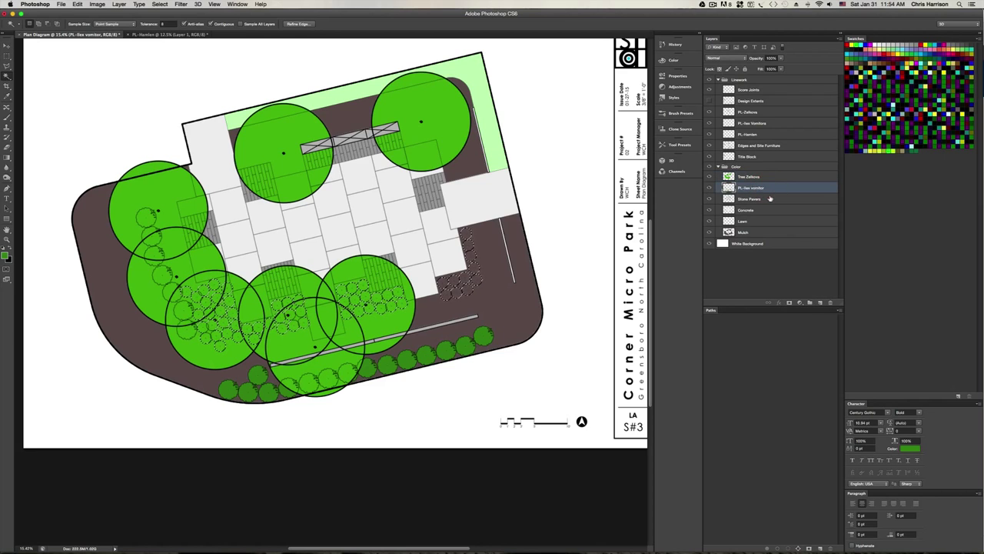
pyautogui.click(769, 198)
pyautogui.click(819, 303)
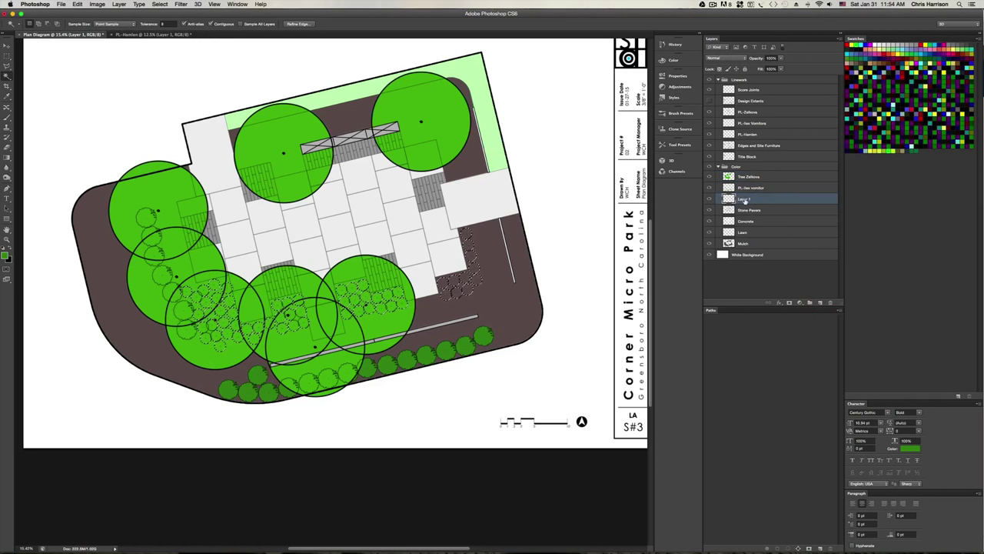
pyautogui.doubleClick(744, 198)
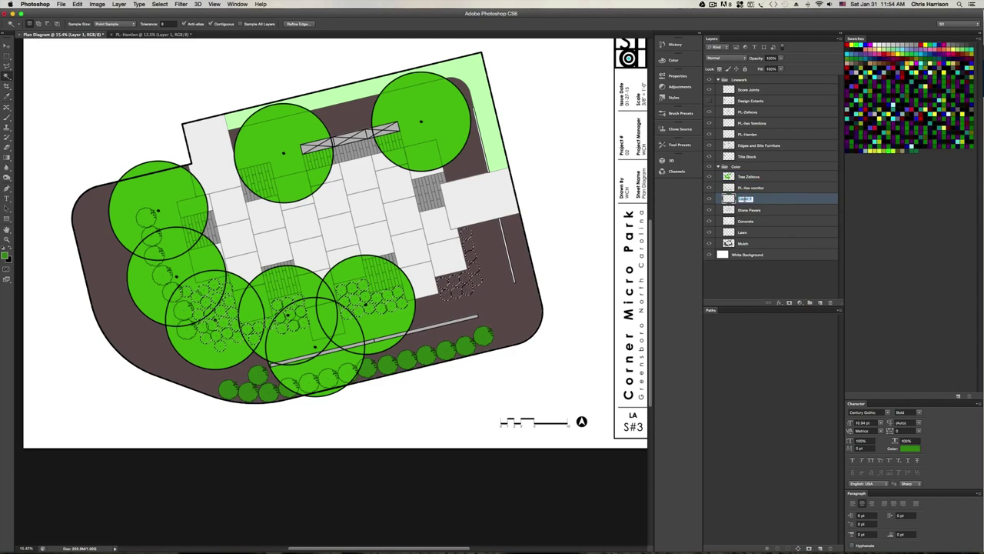
pyautogui.write('O')
pyautogui.press('BackSpace')
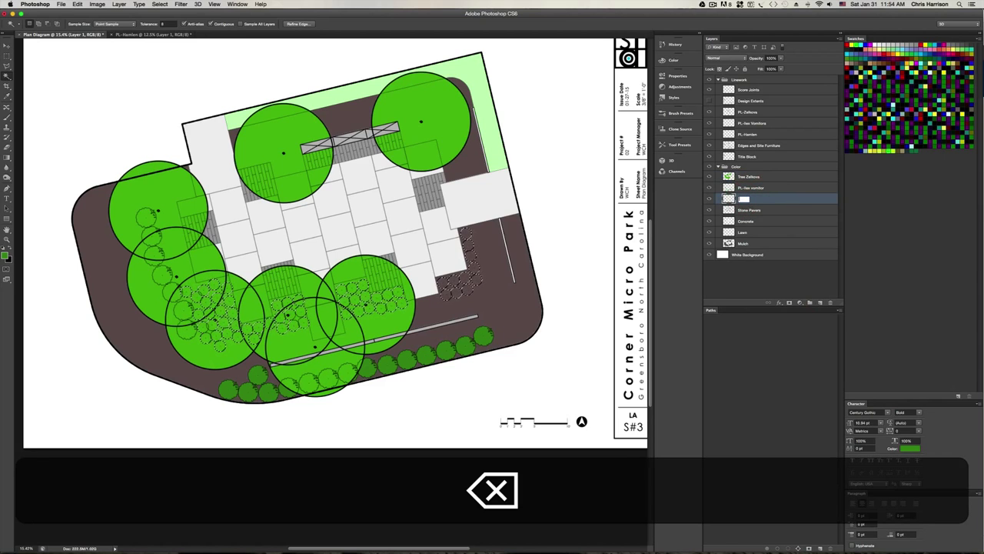
pyautogui.write('Pl-hamlen')
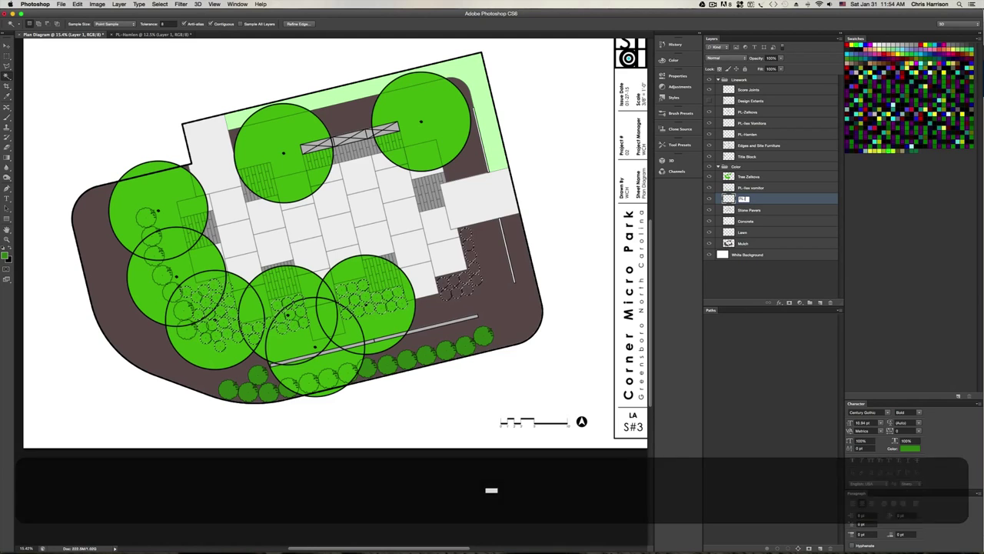
pyautogui.press('Return')
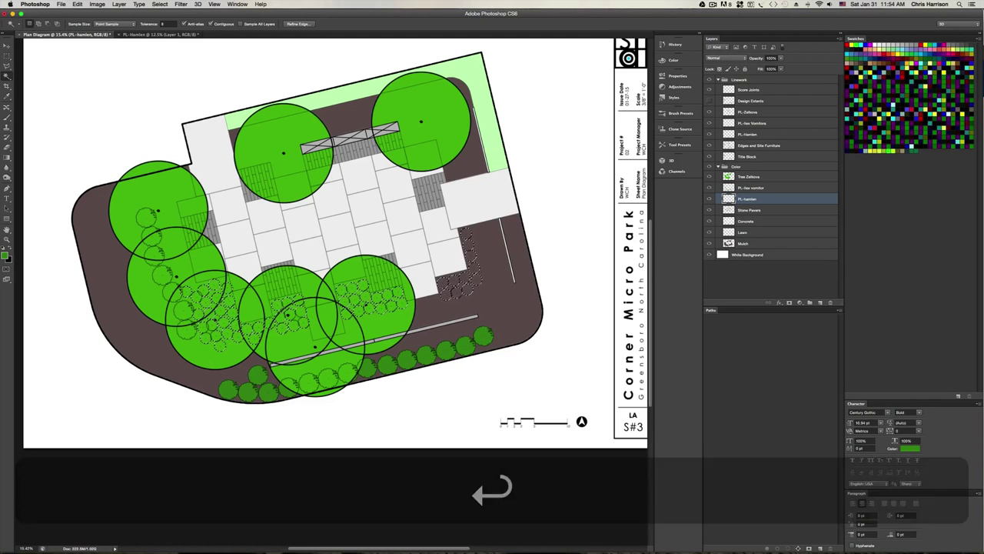
# Set the foreground colour to pale yellow, hex fff49b
pyautogui.click(5, 256)
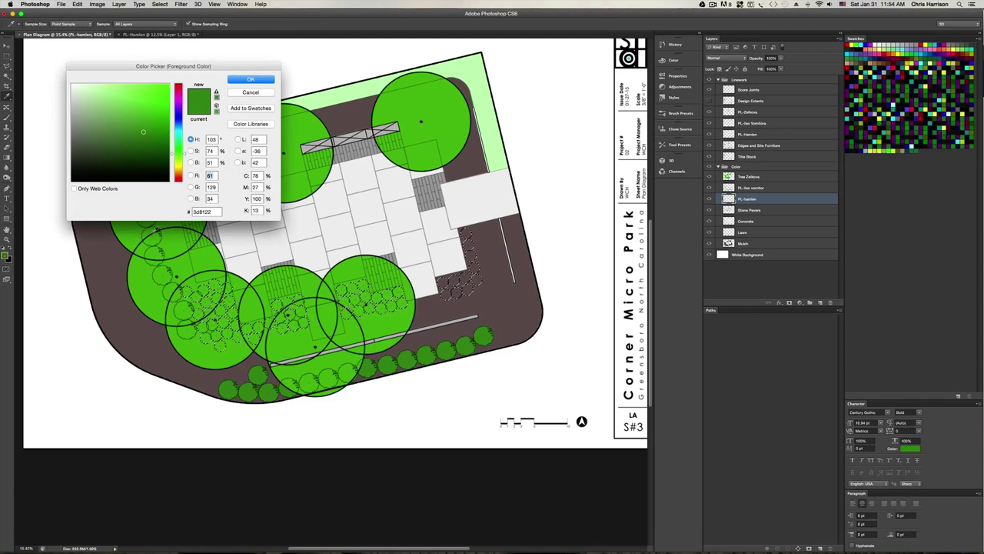
pyautogui.moveTo(178, 168); pyautogui.dragTo(177, 166)
pyautogui.click(116, 108)
pyautogui.moveTo(138, 116)
pyautogui.mouseDown()
pyautogui.moveTo(129, 87)
pyautogui.moveTo(109, 83)
pyautogui.mouseUp()
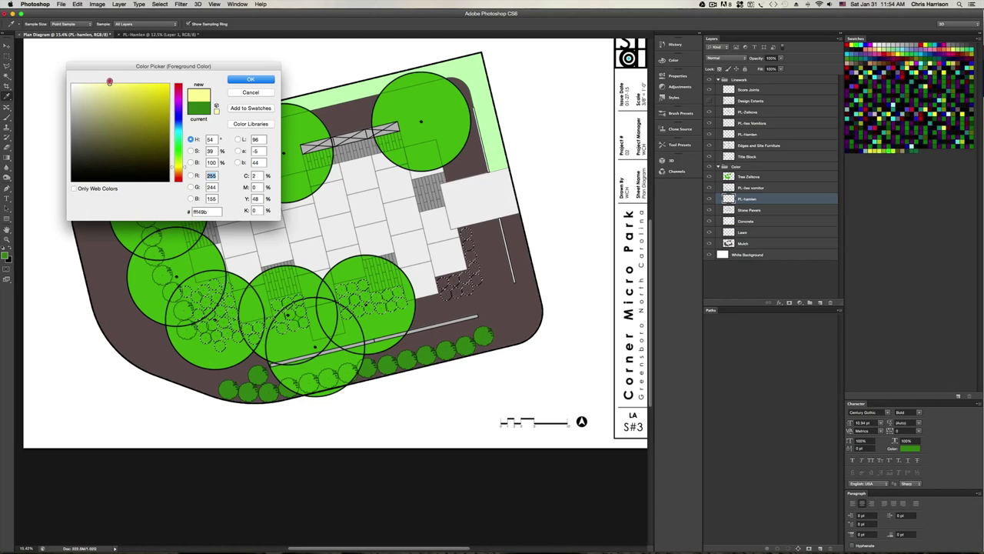
pyautogui.click(250, 79)
pyautogui.press('w')
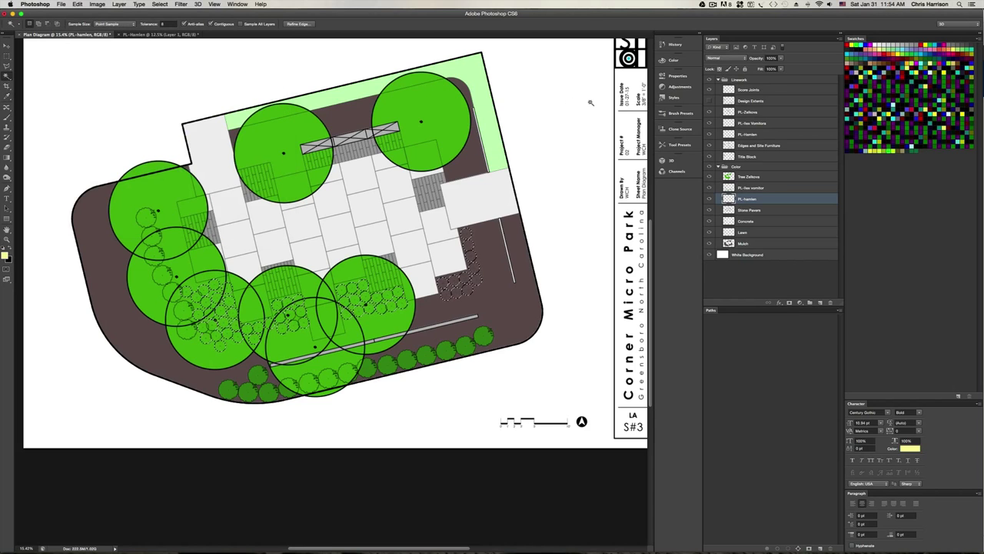
# Fill the selected Hamlen circles with the foreground colour on the PL-hamlen colour layer and deselect
pyautogui.hotkey('shift', 'F5')
pyautogui.press('Return')
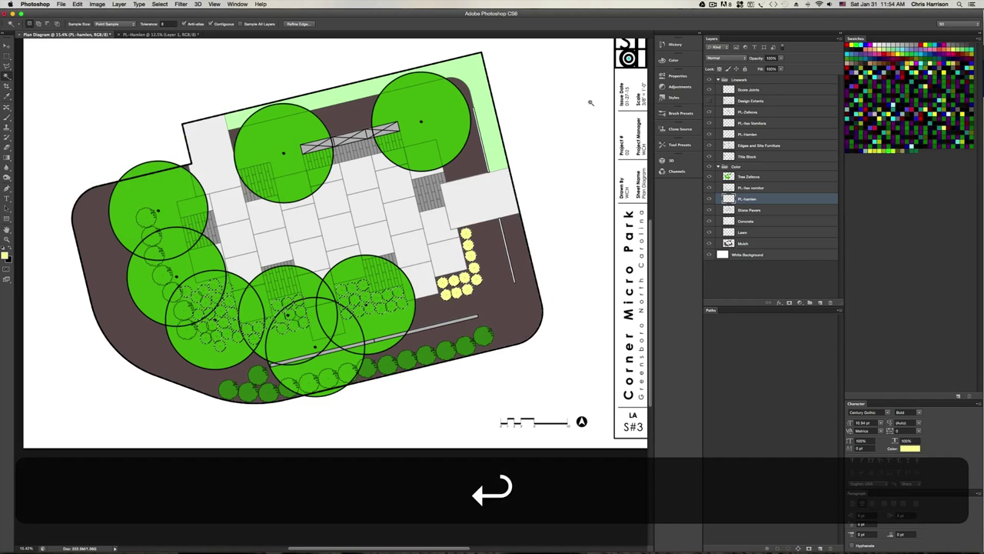
pyautogui.press('super+d')
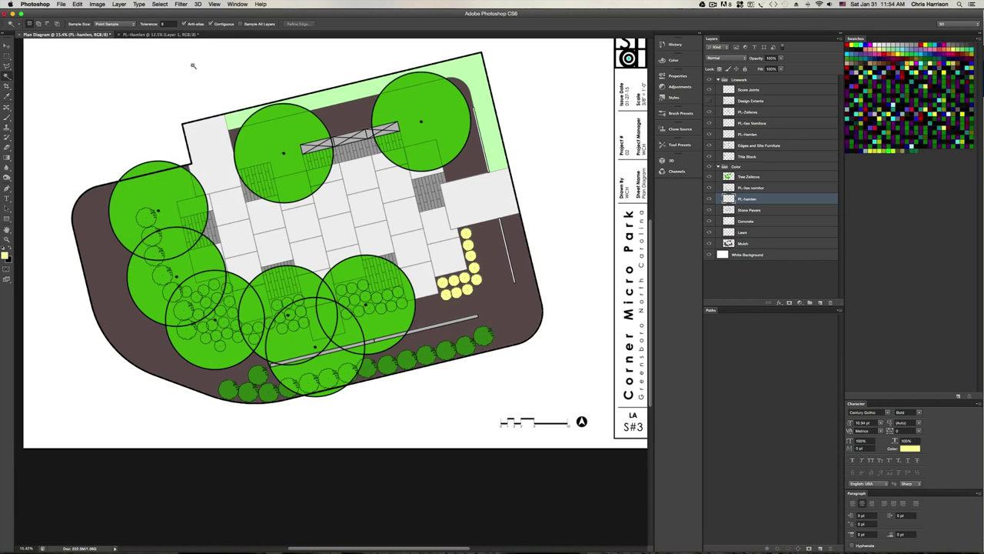
# Move the PL-Hamlen linework layer below Edges and Site Furniture and inspect the yellow plants up close
pyautogui.moveTo(748, 134); pyautogui.dragTo(742, 151)
pyautogui.keyDown('alt'); pyautogui.scroll(5, 472, 235); pyautogui.keyUp('alt')
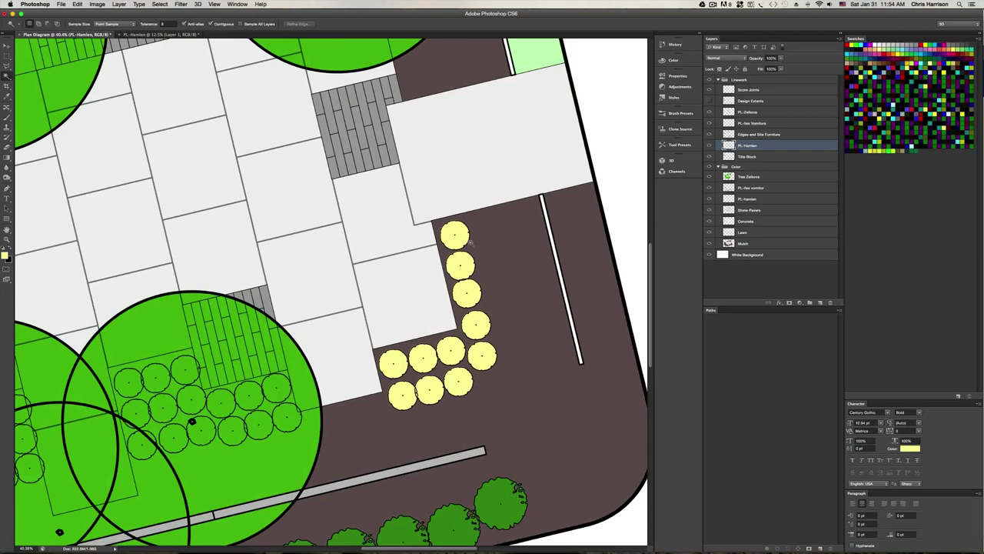
pyautogui.press('super+0')
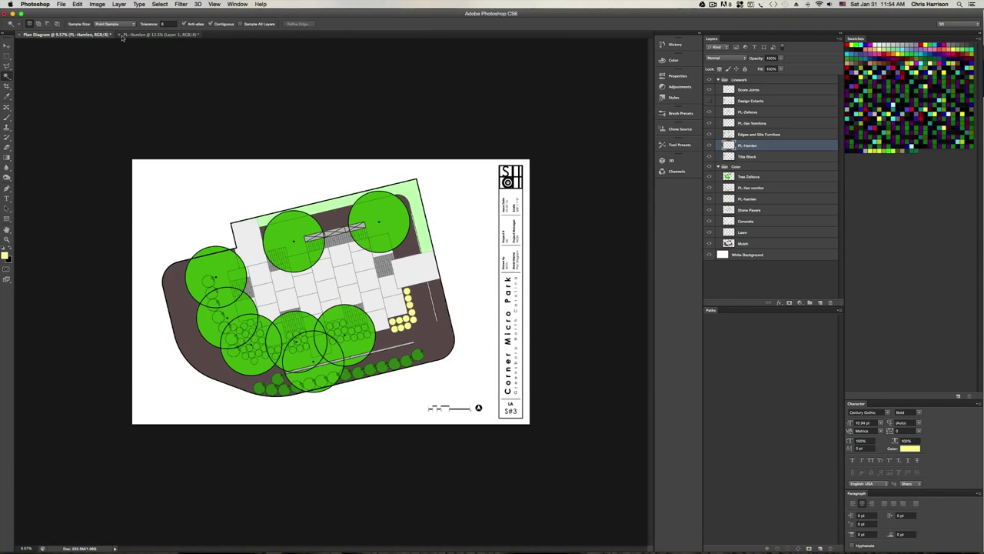
# Close the PL-Hamlen document without saving and import PL-Ilex Att.pdf from the PDF Base Layers folder
pyautogui.click(119, 34)
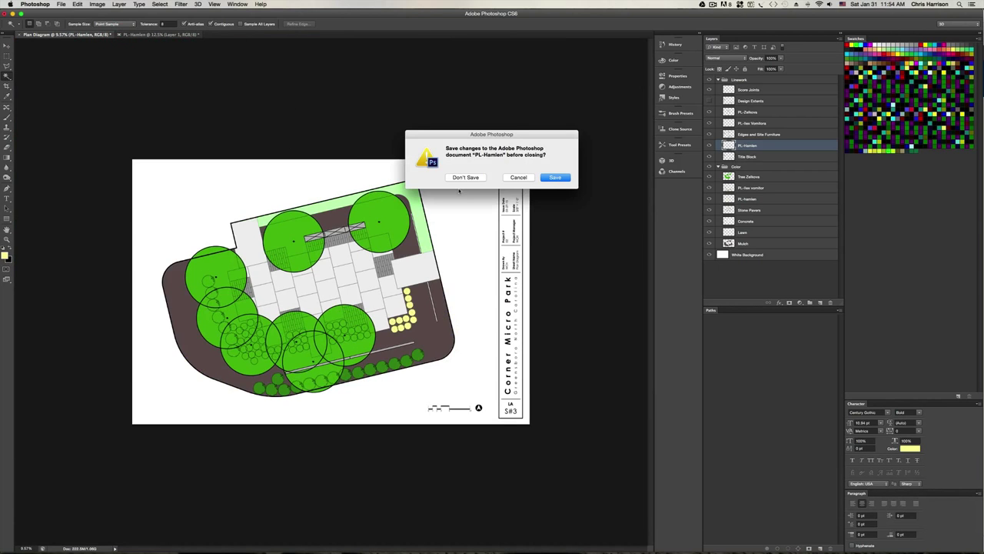
pyautogui.click(465, 177)
pyautogui.press('super+o')
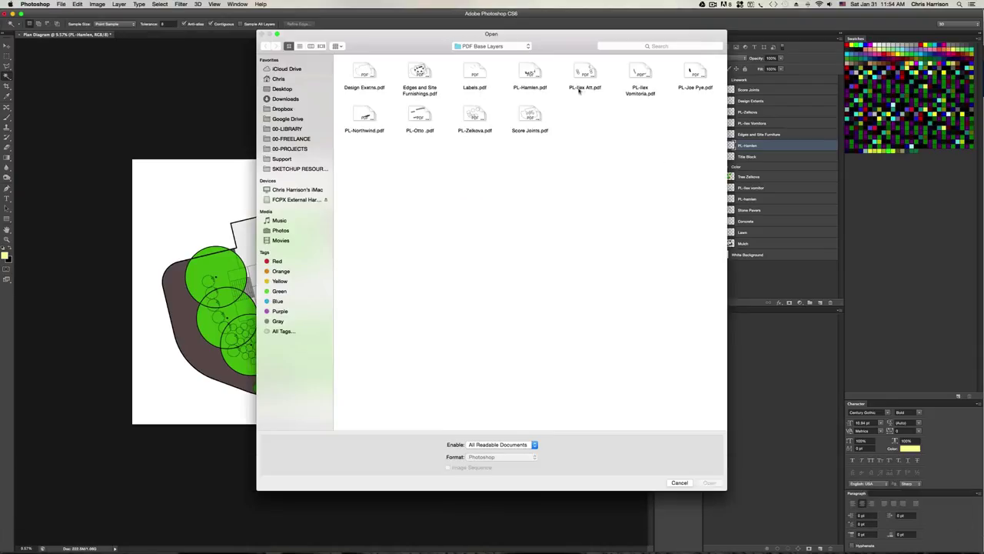
pyautogui.doubleClick(585, 74)
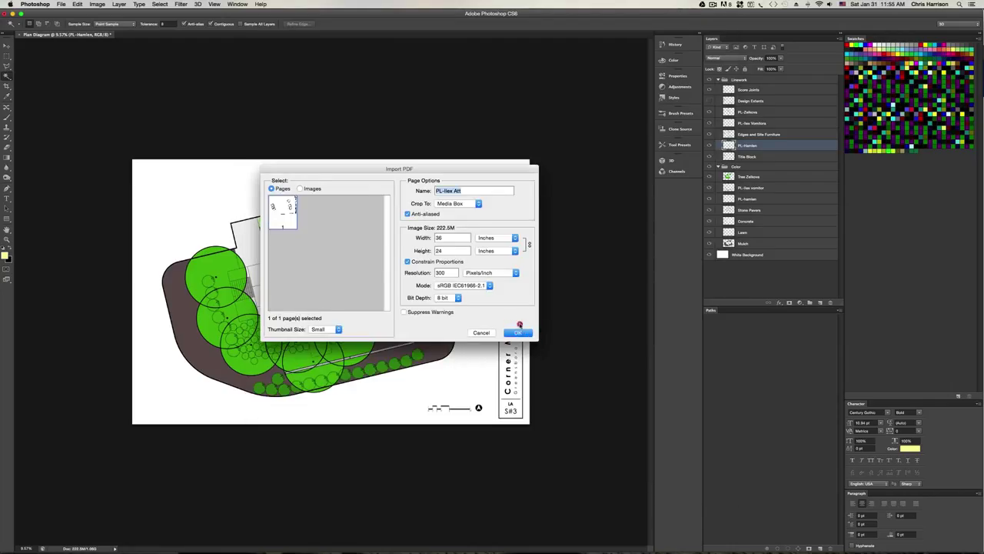
pyautogui.click(519, 329)
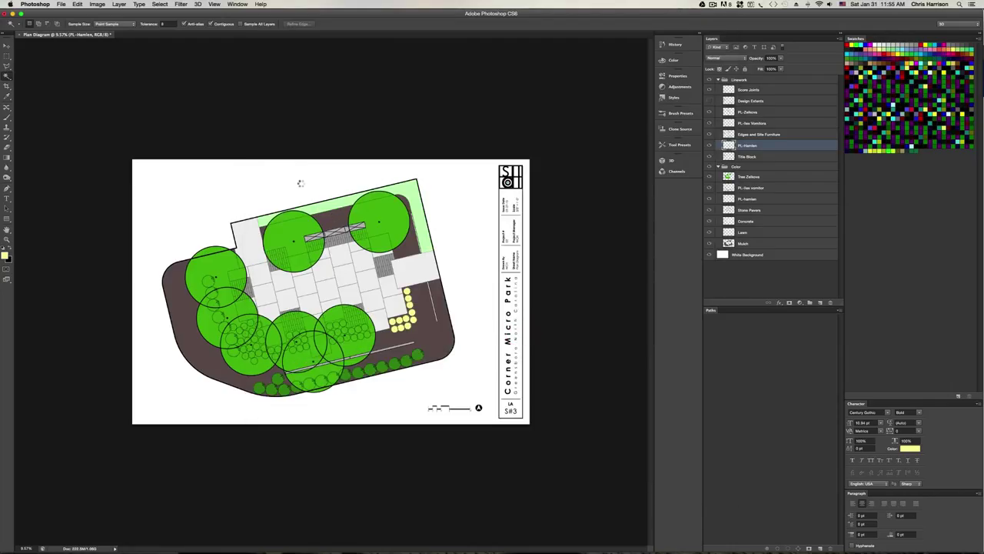
# Copy all the Ilex Att plant symbols with a rectangular marquee that excludes the title block, and close that document without saving
pyautogui.press('m')
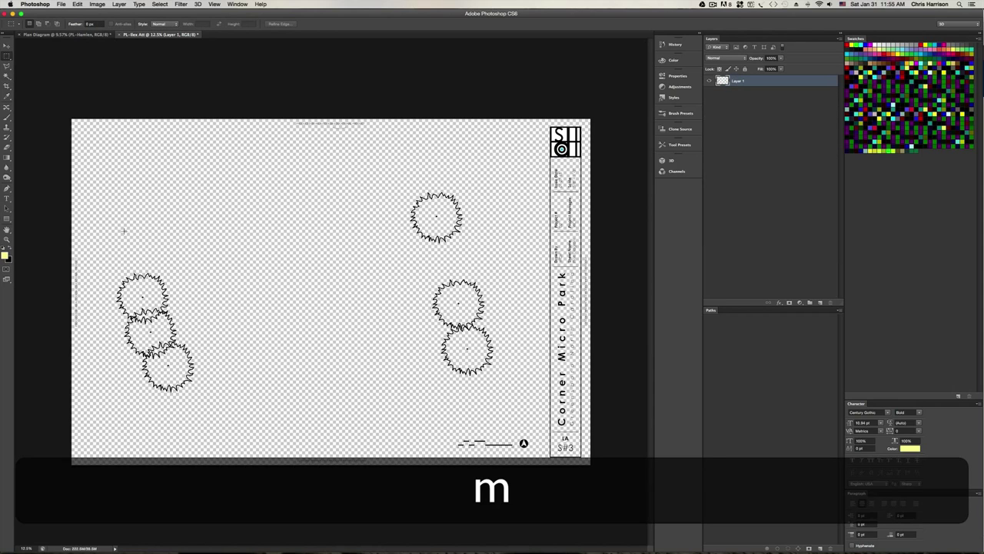
pyautogui.moveTo(97, 160); pyautogui.dragTo(510, 416)
pyautogui.press('super+c')
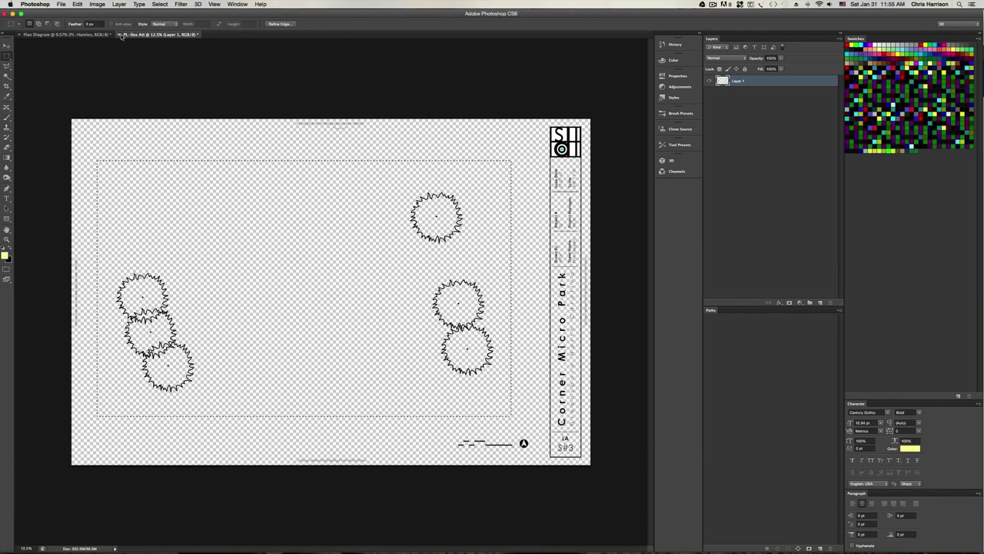
pyautogui.click(121, 37)
pyautogui.press('super+w')
pyautogui.click(459, 177)
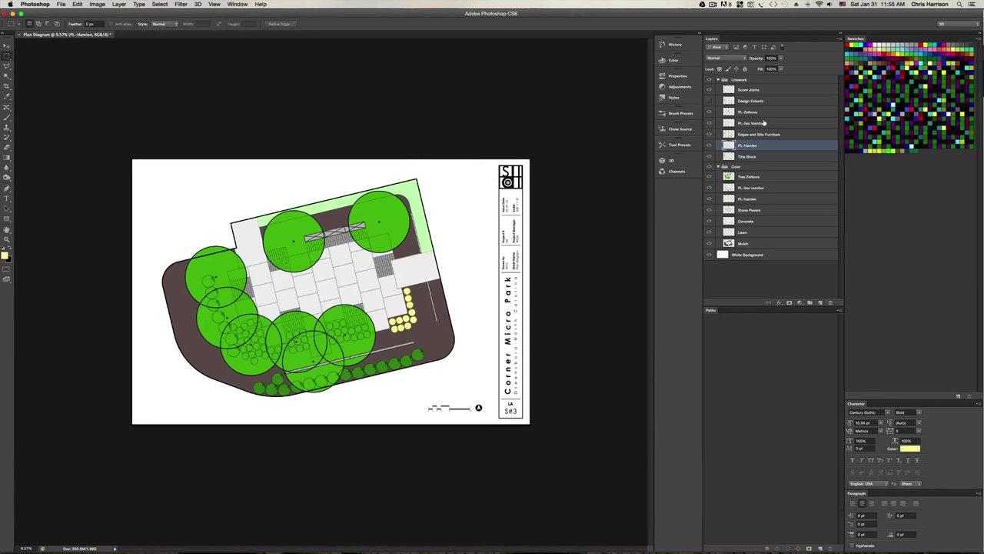
# Paste the plant symbols in place above PL-Ilex Vomitora in the Linework group and name the layer PL-Ilex
pyautogui.click(761, 121)
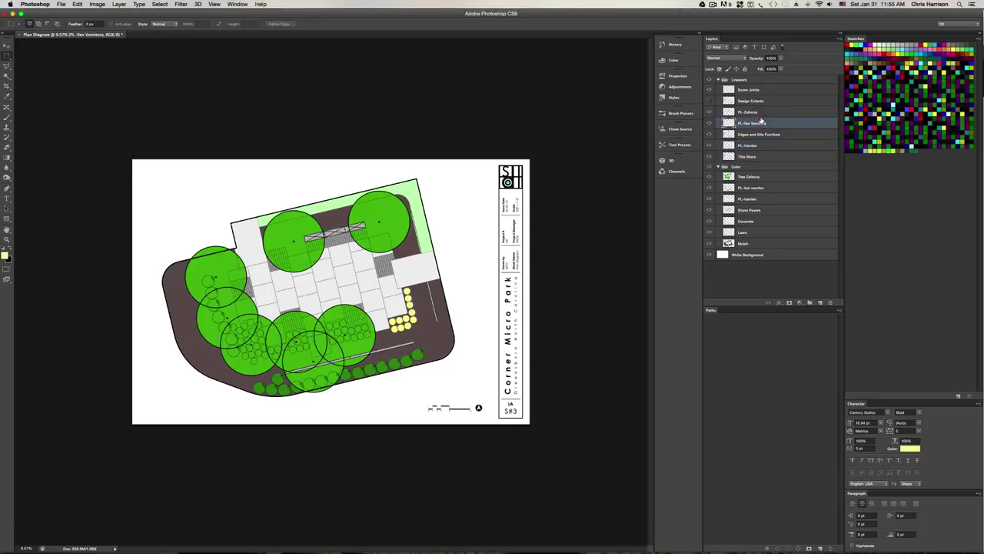
pyautogui.press('shift+super+v')
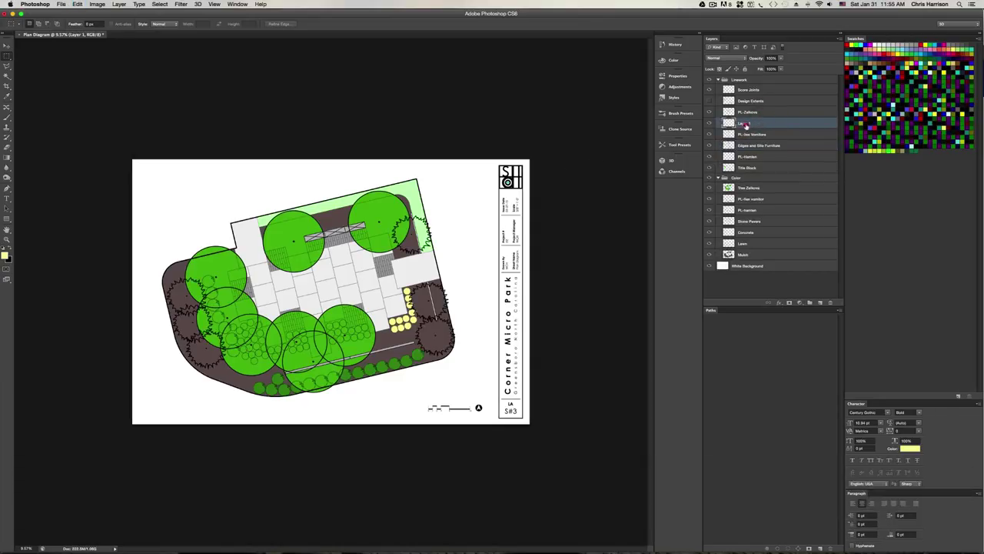
pyautogui.doubleClick(745, 124)
pyautogui.write('PL-I')
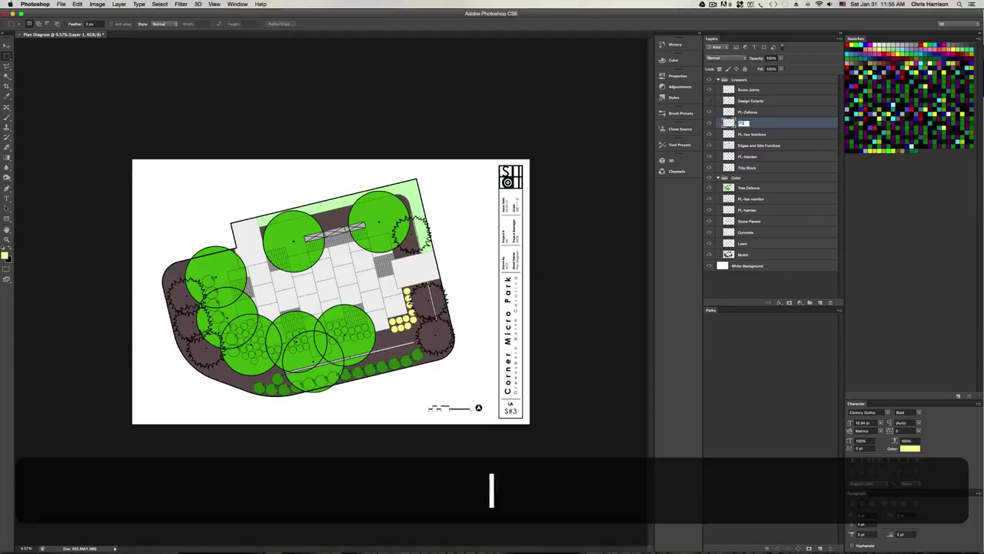
pyautogui.write('ie')
pyautogui.press('BackSpace')
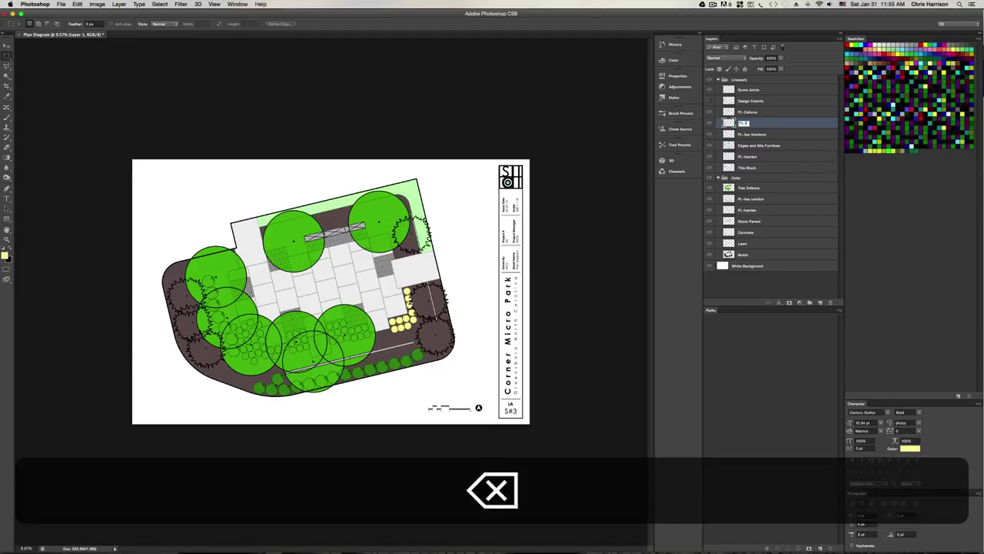
pyautogui.write('x')
pyautogui.press('Return')
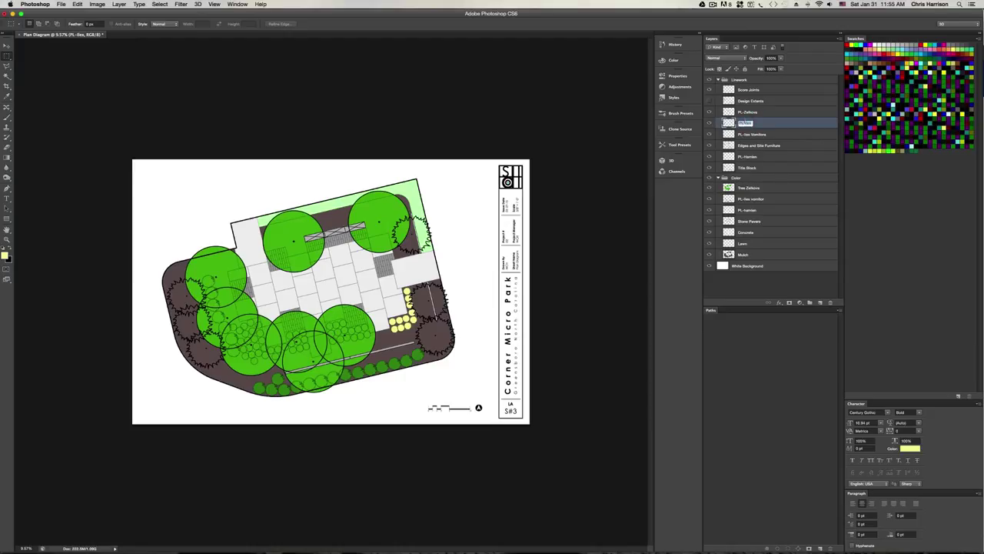
# Add a new layer between Tree Zelkova and PL-Ilex vomitor in the Color group and name it PL-Ilex using the copied layer name
pyautogui.press('super+c')
pyautogui.click(763, 188)
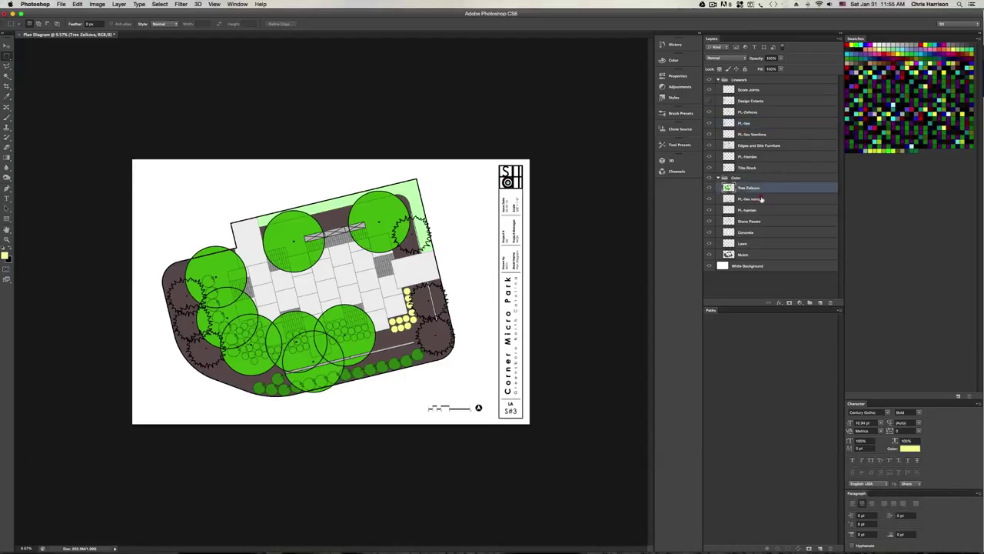
pyautogui.click(758, 197)
pyautogui.click(820, 303)
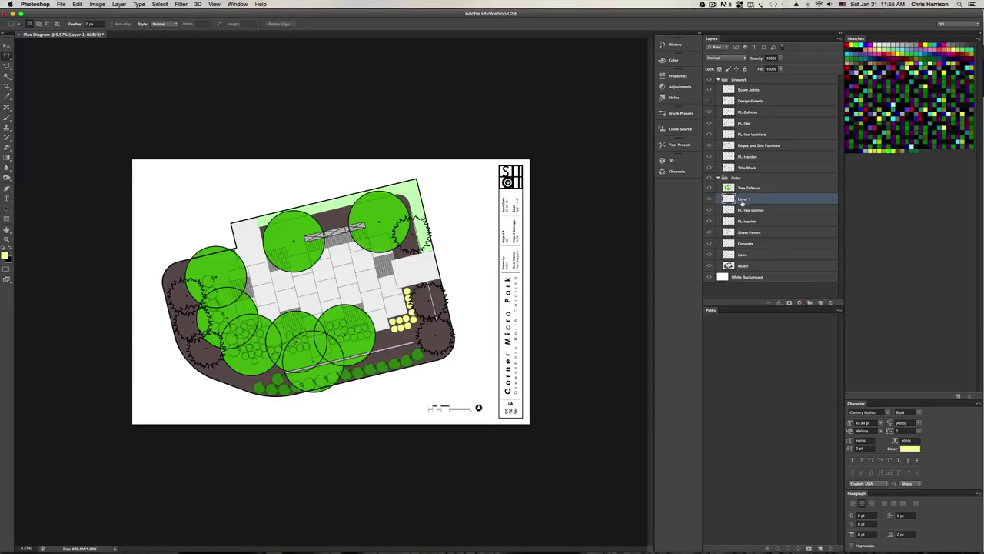
pyautogui.press('super+v')
pyautogui.press('Return')
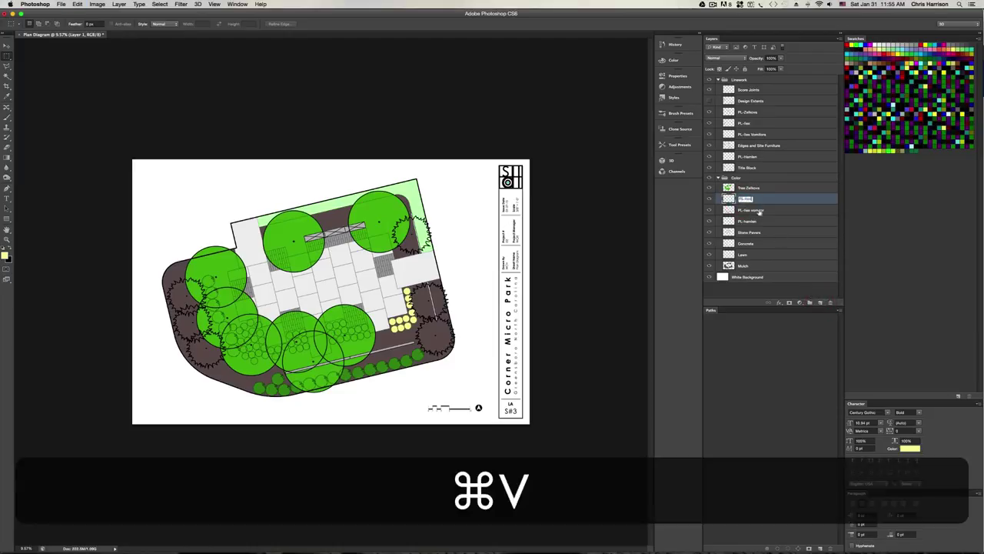
# Select the Ilex plant areas by magic-wanding the empty area around the symbols on the Linework PL-Ilex layer and inverting the selection
pyautogui.click(749, 123)
pyautogui.press('w')
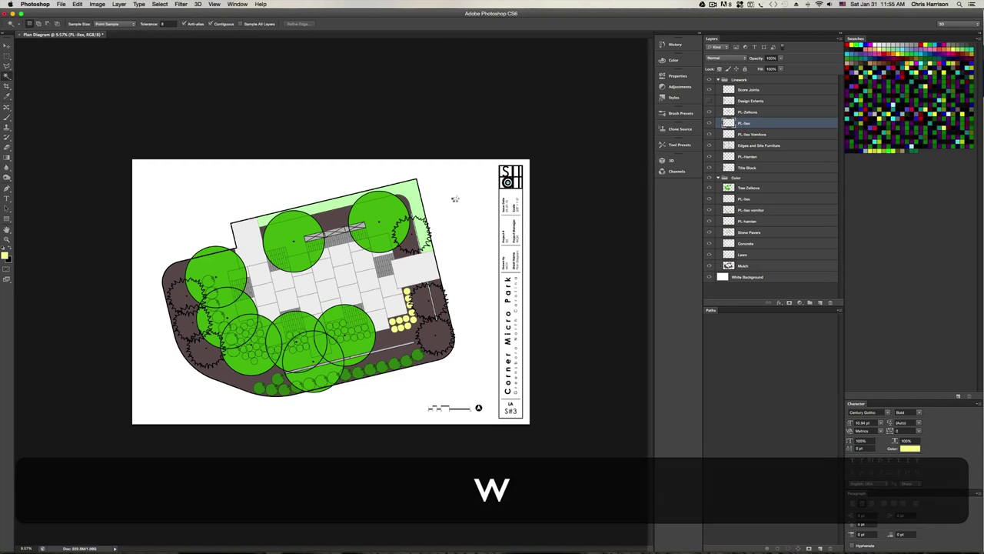
pyautogui.click(454, 199)
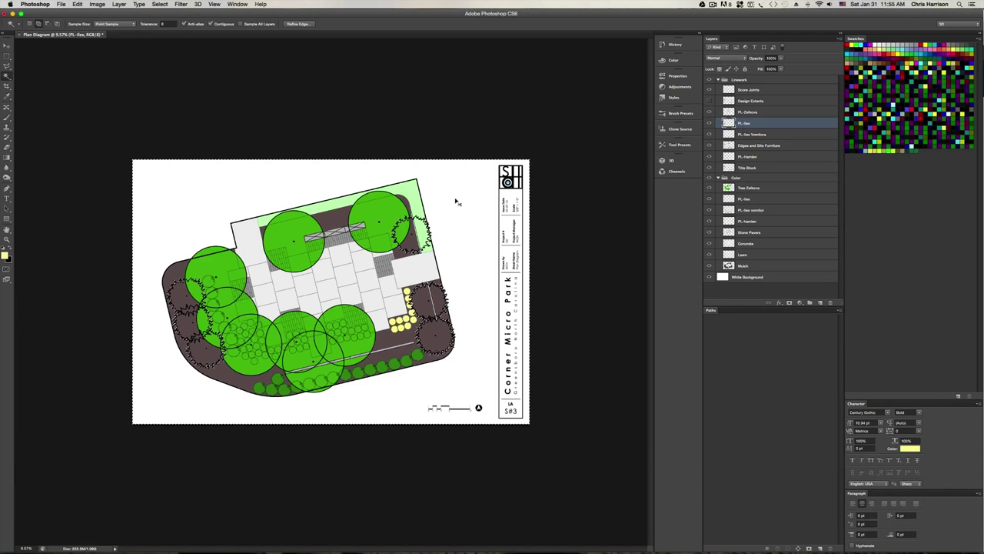
pyautogui.press('shift+super+i')
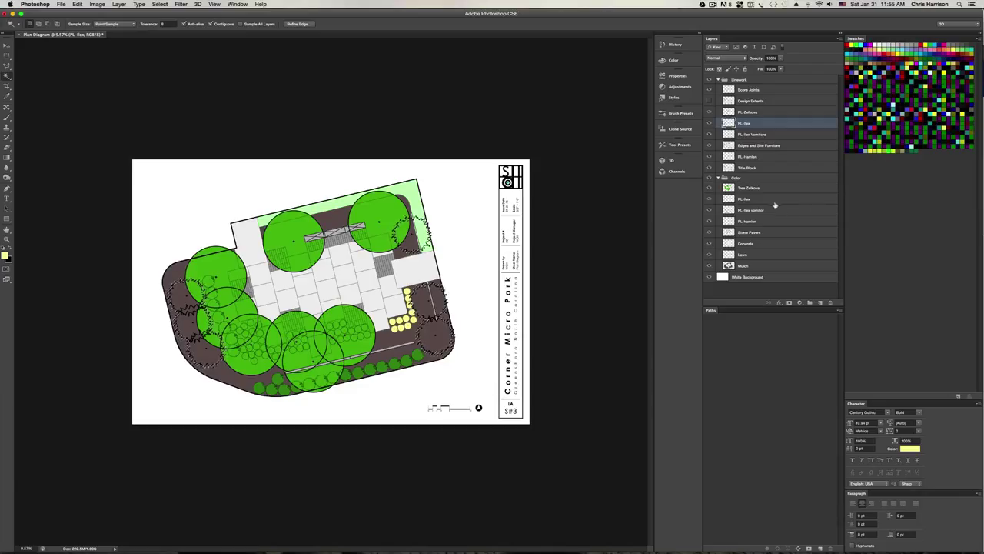
# Fill the selection on the Color group's PL-Ilex layer with dark green #348857 at 100% opacity, and deselect
pyautogui.click(772, 199)
pyautogui.click(4, 255)
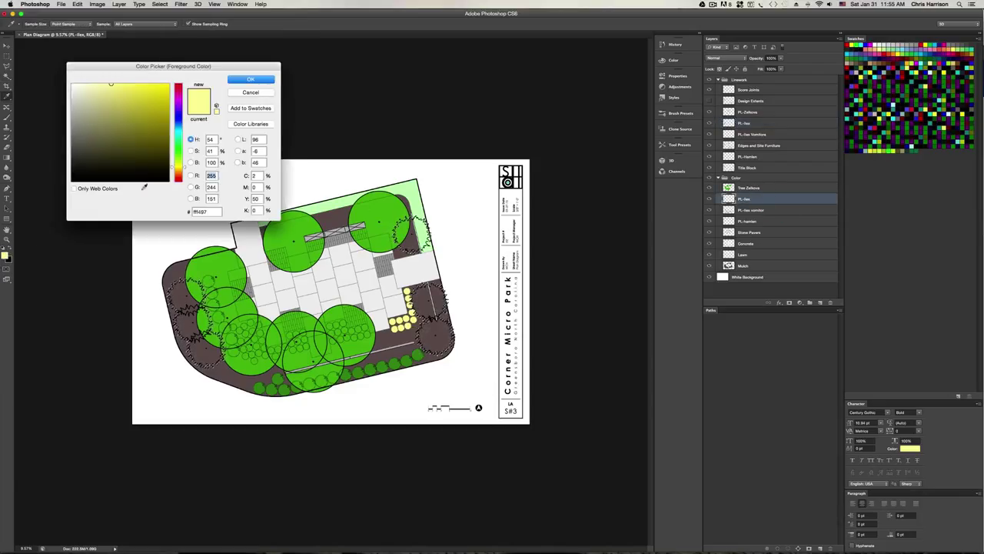
pyautogui.moveTo(179, 166); pyautogui.dragTo(178, 141)
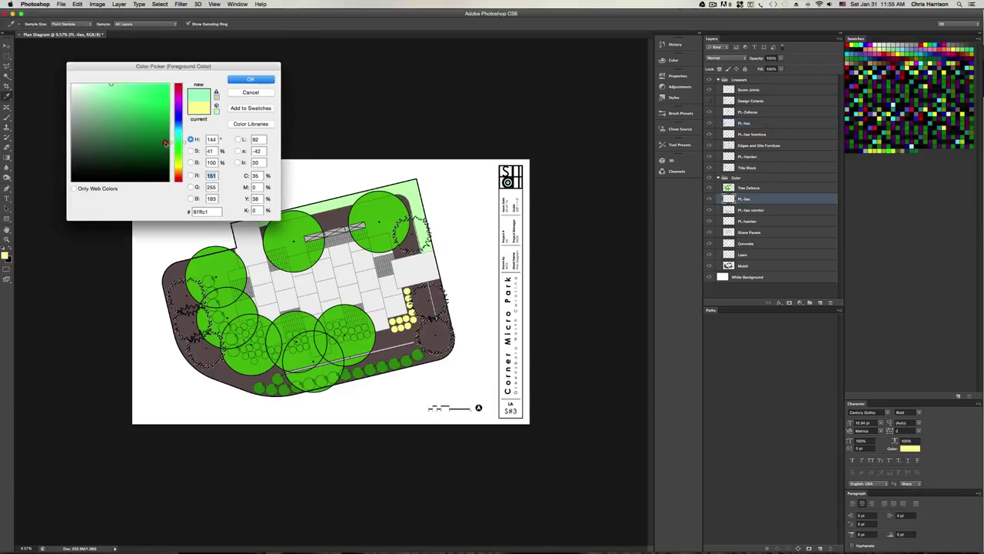
pyautogui.click(132, 131)
pyautogui.click(248, 80)
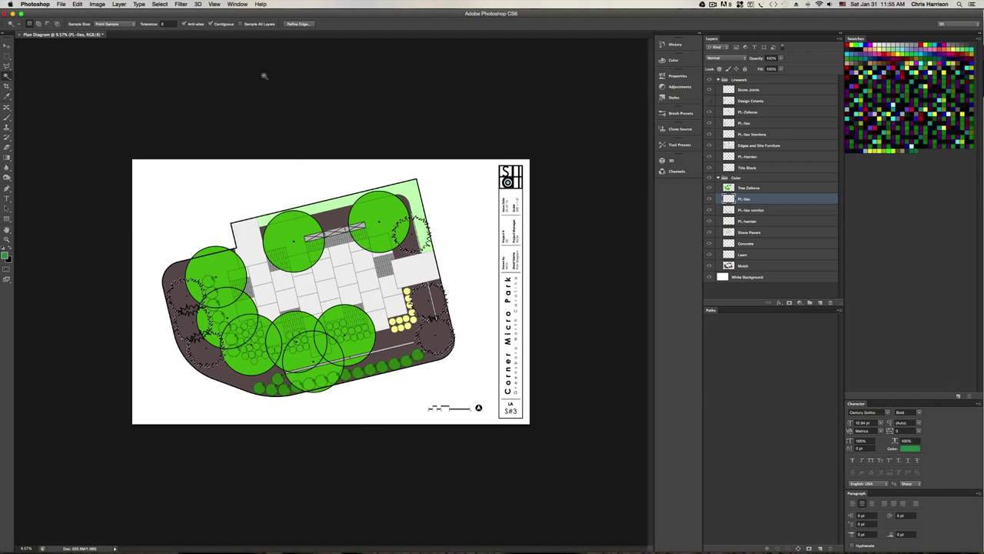
pyautogui.press('super+0')
pyautogui.hotkey('shift', 'F5')
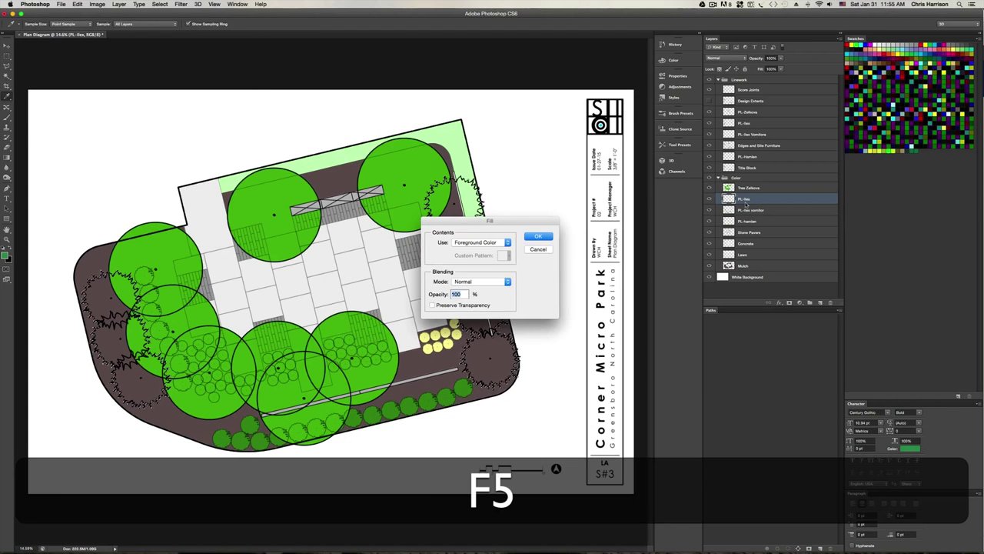
pyautogui.press('Return')
pyautogui.press('super+d')
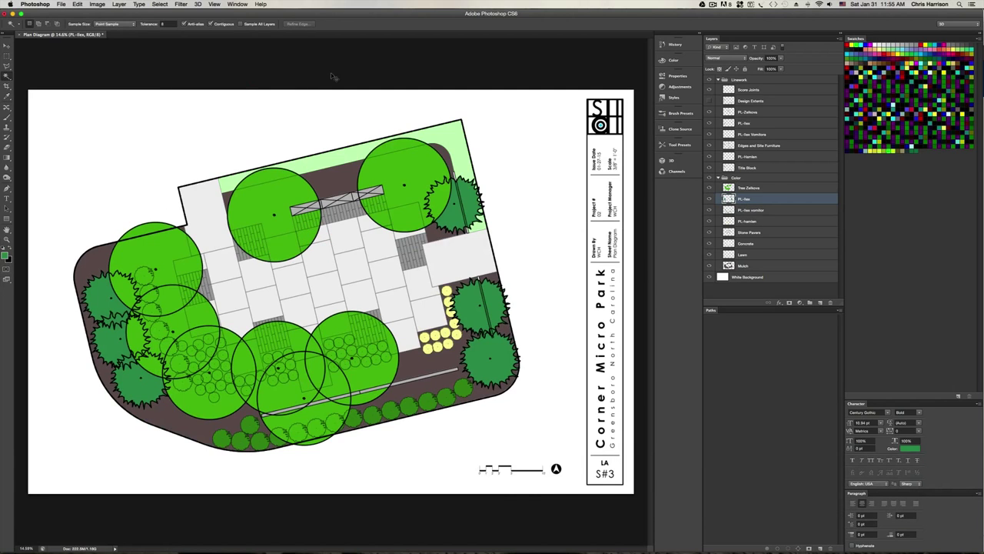
# Import PL-Otto.pdf from the PDF Base Layers folder with the default page options at 300 pixels/inch
pyautogui.press('super+o')
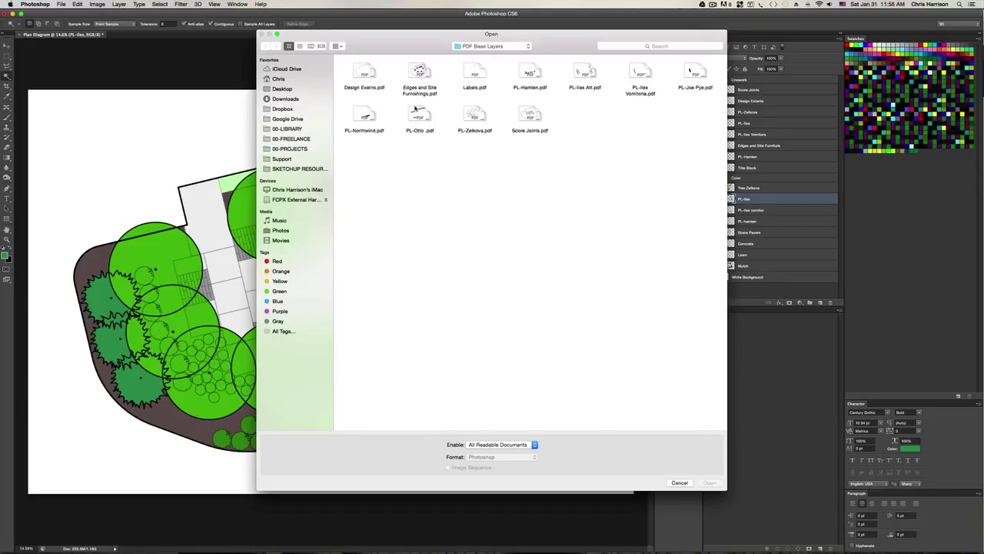
pyautogui.doubleClick(419, 114)
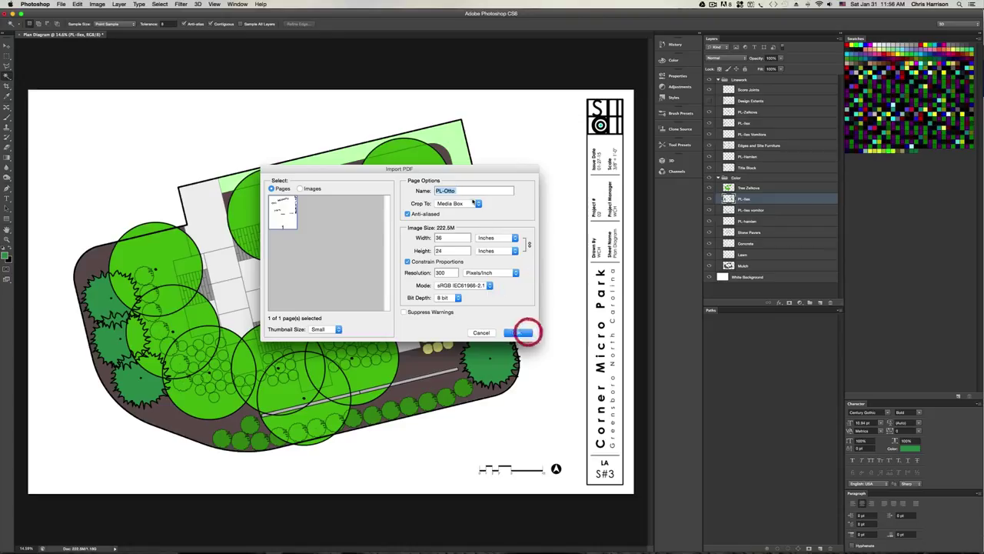
pyautogui.press('Return')
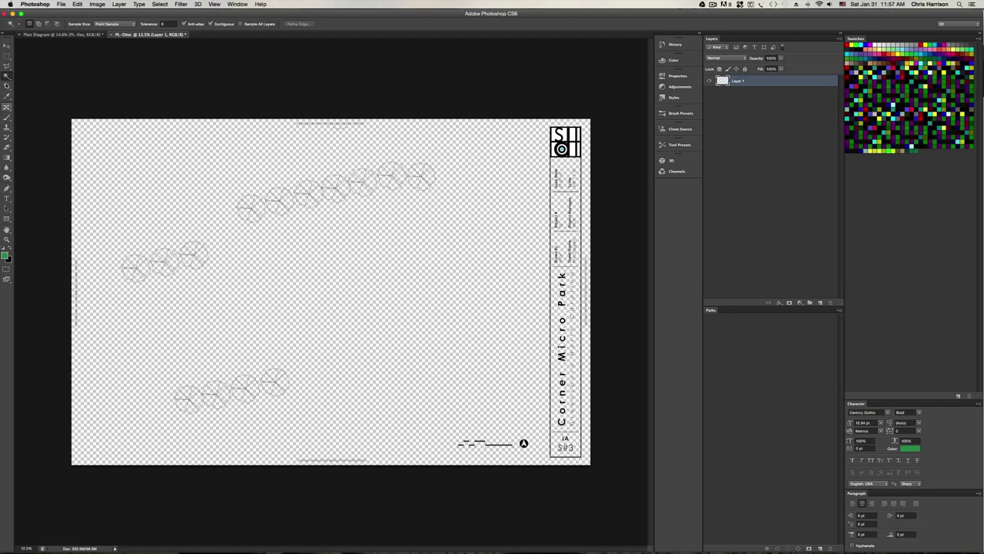
# Copy all the Otto plant symbols with a polygonal lasso selection that excludes the title block and scale bar
pyautogui.press('l')
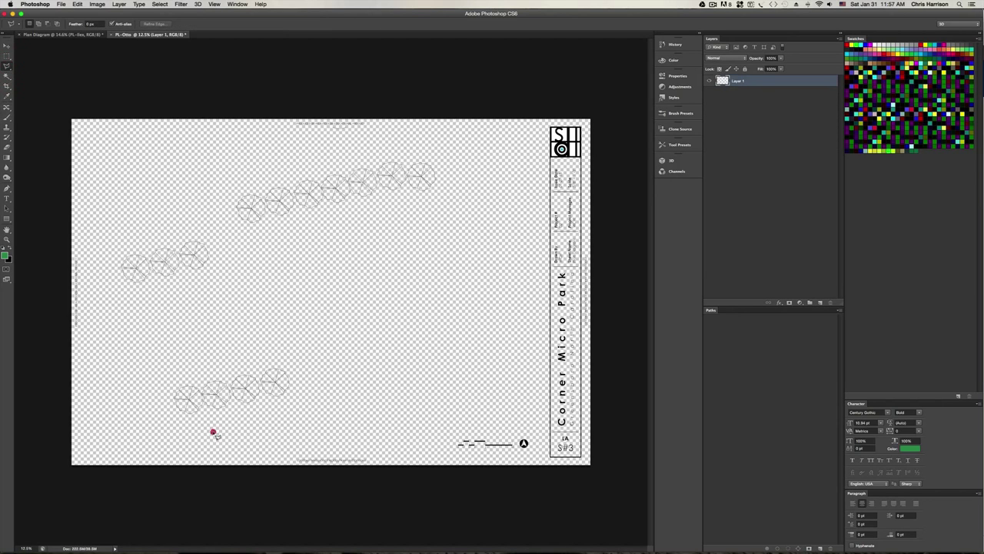
pyautogui.click(494, 362)
pyautogui.click(472, 184)
pyautogui.click(449, 158)
pyautogui.click(257, 163)
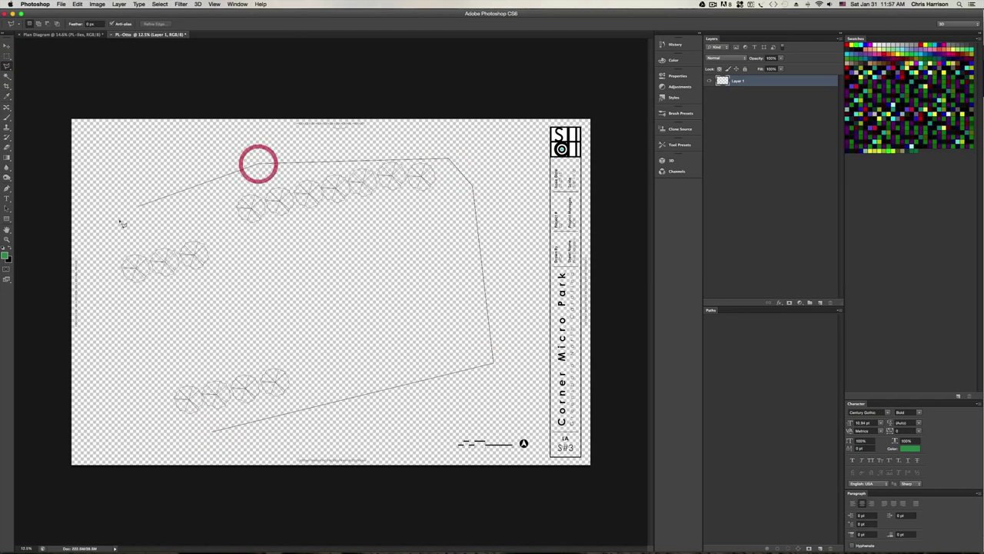
pyautogui.click(110, 231)
pyautogui.click(109, 285)
pyautogui.click(136, 406)
pyautogui.click(159, 425)
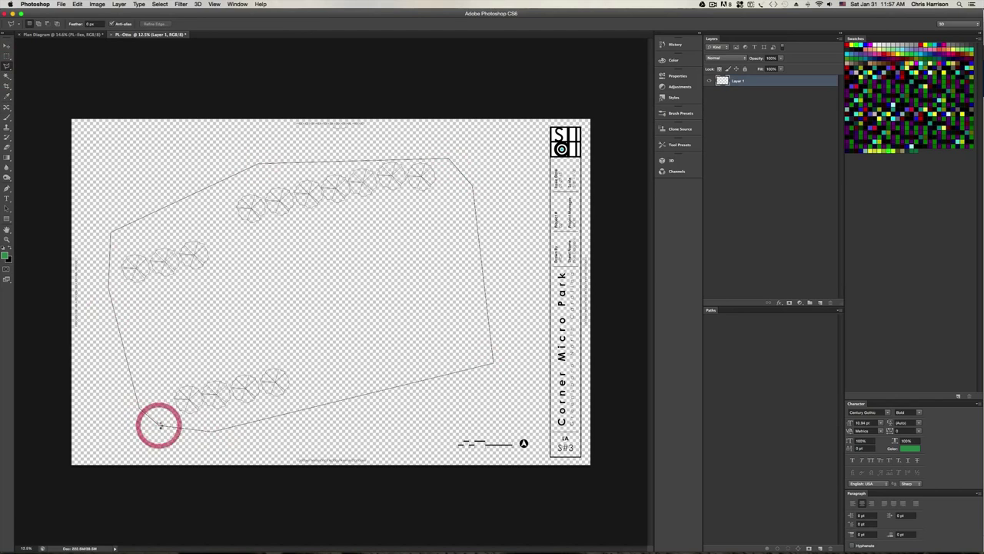
pyautogui.press('Return')
pyautogui.press('super+c')
# Paste the Otto symbols in place in Plan Diagram and put their layer below PL-Ilex Vomitora in the Linework group
pyautogui.click(65, 34)
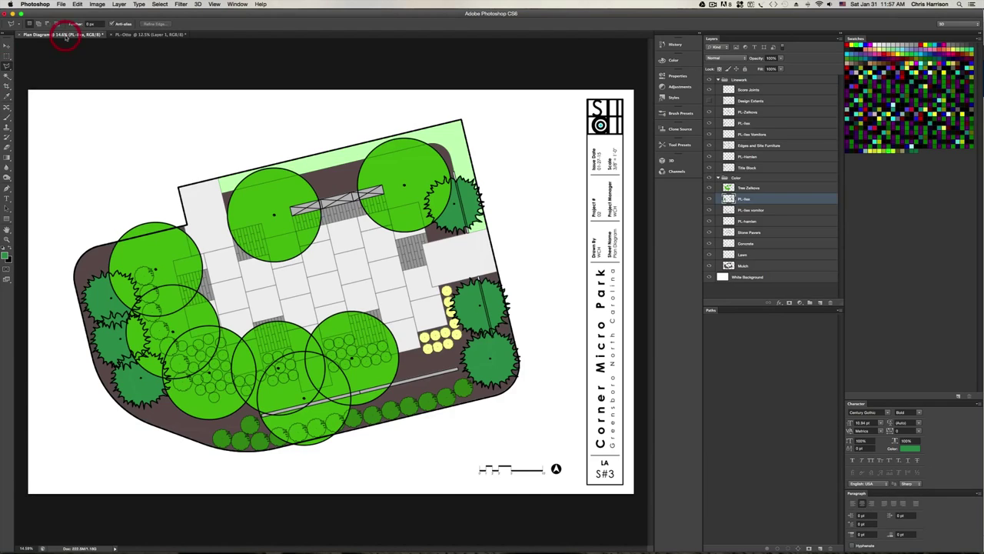
pyautogui.press('shift+super+v')
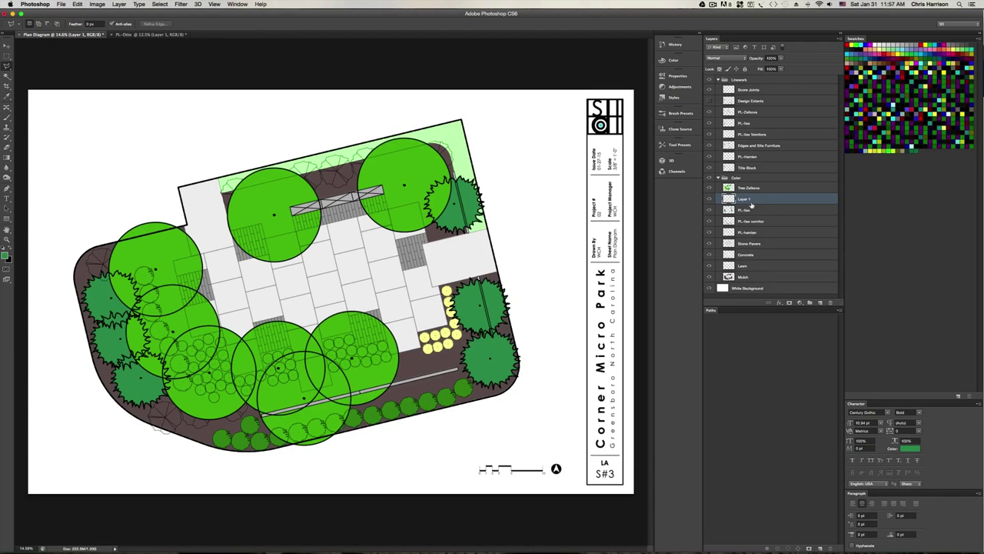
pyautogui.moveTo(755, 199); pyautogui.dragTo(771, 144)
# Name the pasted linework layer PL-Auto
pyautogui.doubleClick(742, 144)
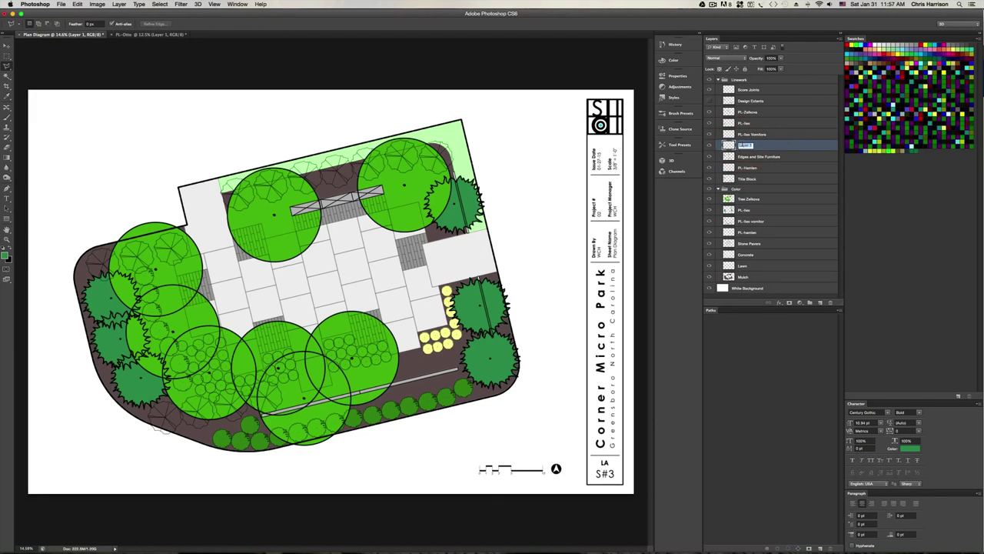
pyautogui.write('PL-a')
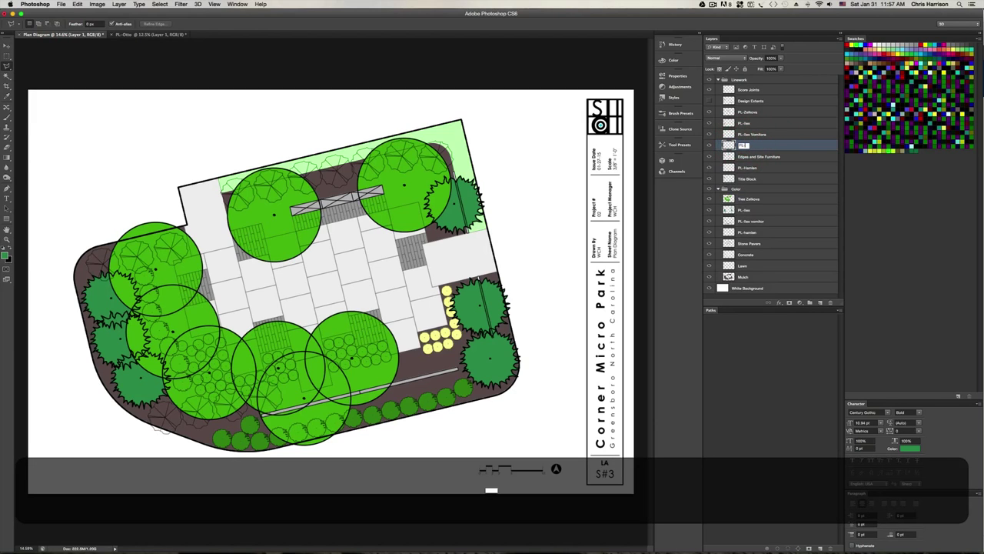
pyautogui.write('o')
pyautogui.press('Return')
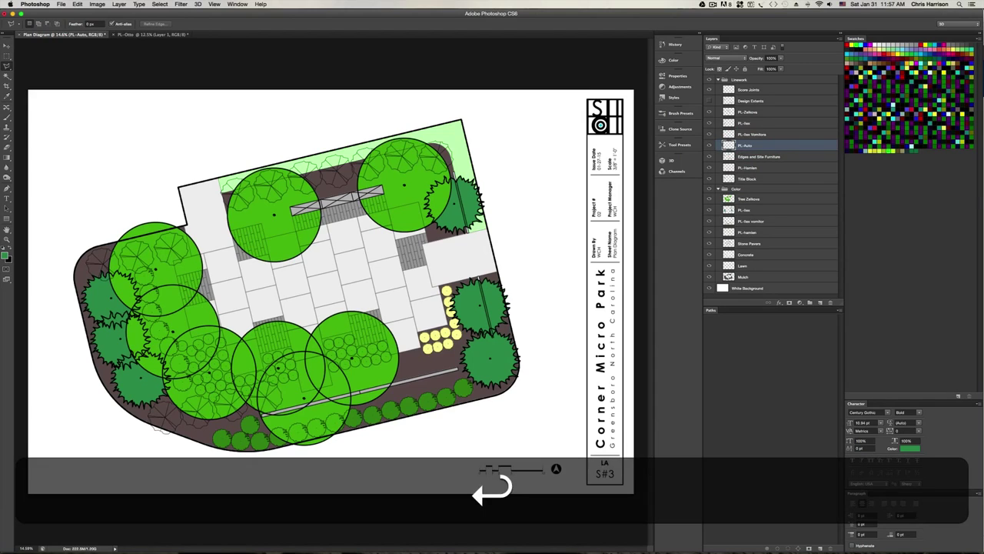
# Rename the pasted linework layer PL-Otto
pyautogui.doubleClick(749, 146)
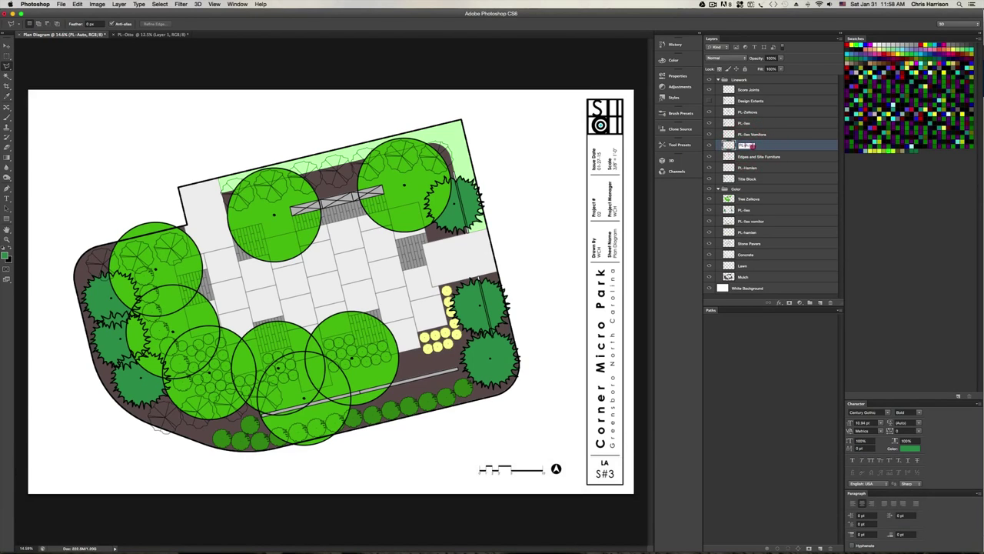
pyautogui.write('PL-Otto')
pyautogui.press('Return')
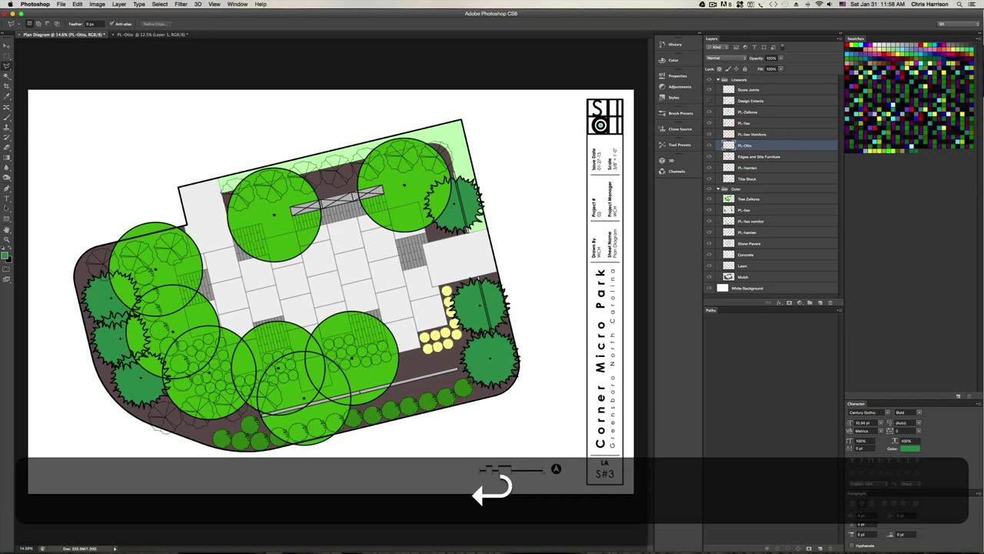
# Add a new layer between Tree Zelkova and PL-Ilex in the Color group and name it PL-Otto using the copied layer name
pyautogui.doubleClick(745, 146)
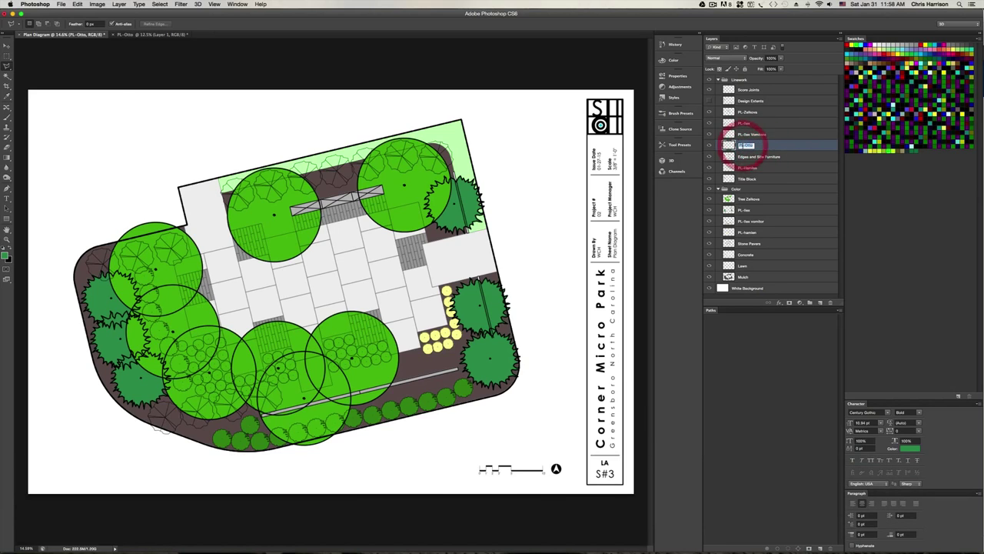
pyautogui.press('super+c')
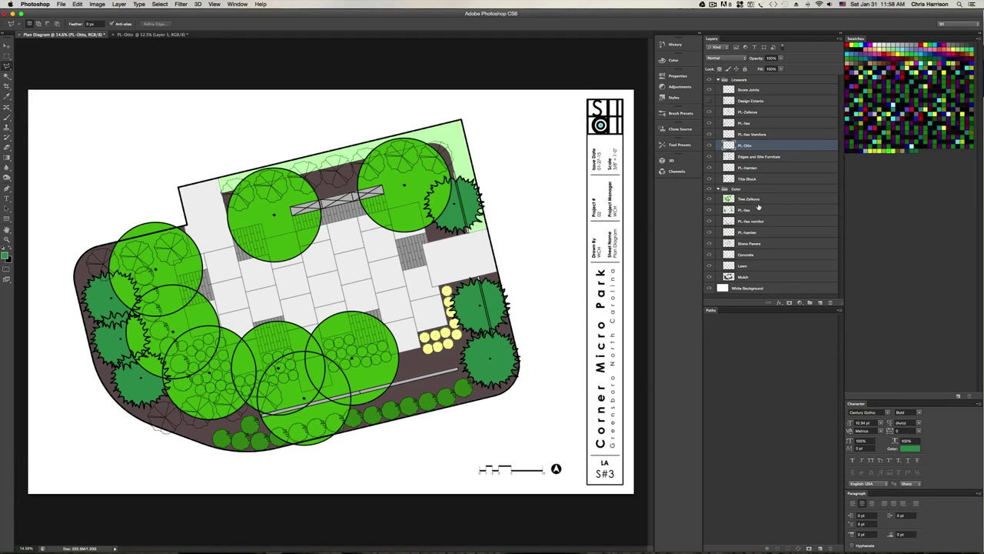
pyautogui.click(761, 210)
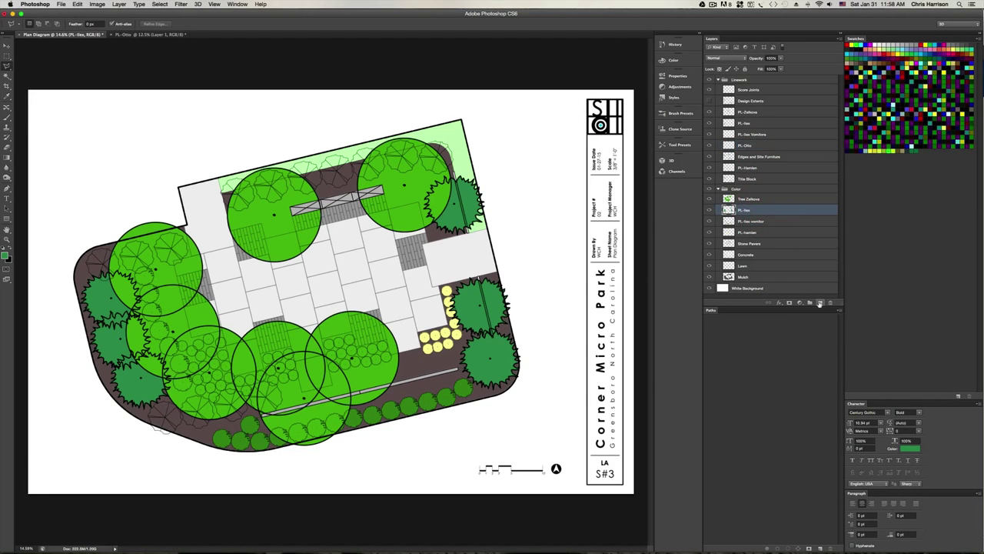
pyautogui.click(819, 303)
pyautogui.doubleClick(746, 209)
pyautogui.press('super+v')
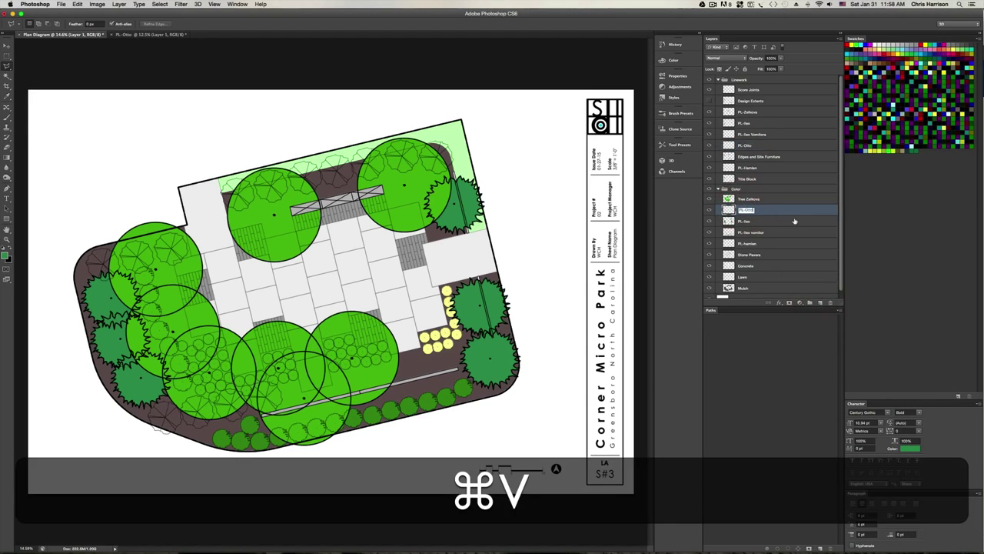
pyautogui.click(797, 220)
# Select the Otto plant areas by magic-wanding the empty area around the symbols on the Linework PL-Otto layer and inverting the selection
pyautogui.click(769, 145)
pyautogui.press('w')
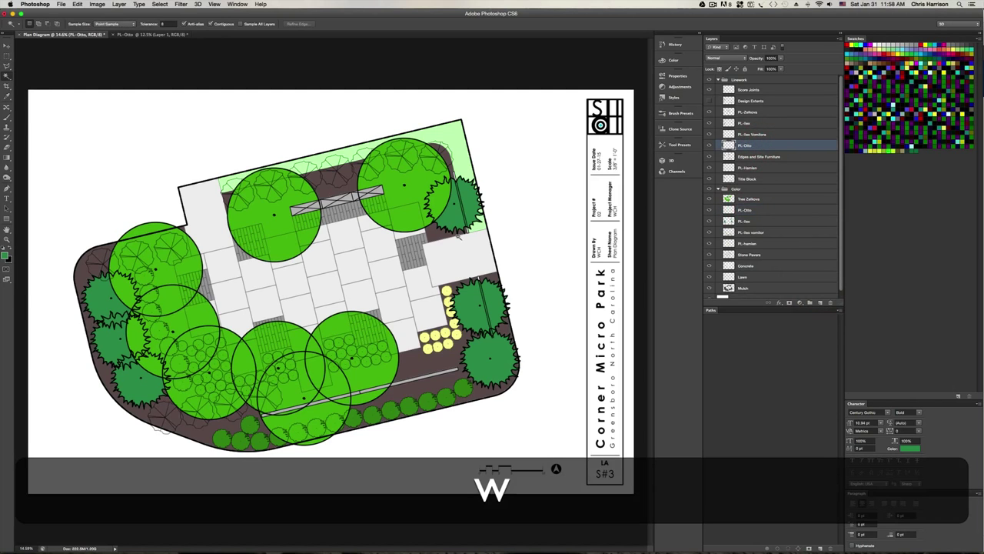
pyautogui.click(538, 246)
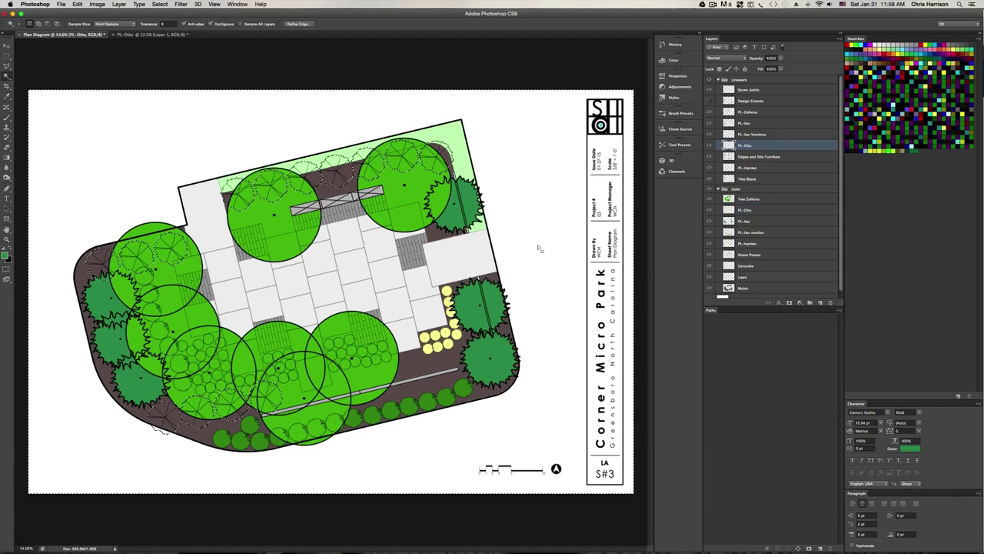
pyautogui.press('super+shift+i')
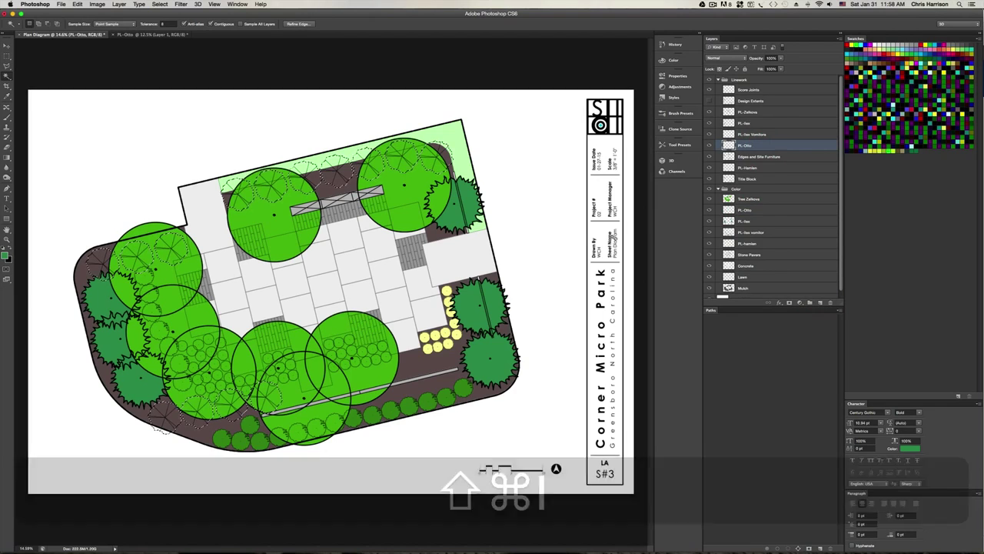
# Fill the selection on the Color group's PL-Otto layer with a brighter, more saturated green at 100% opacity, and deselect
pyautogui.click(757, 210)
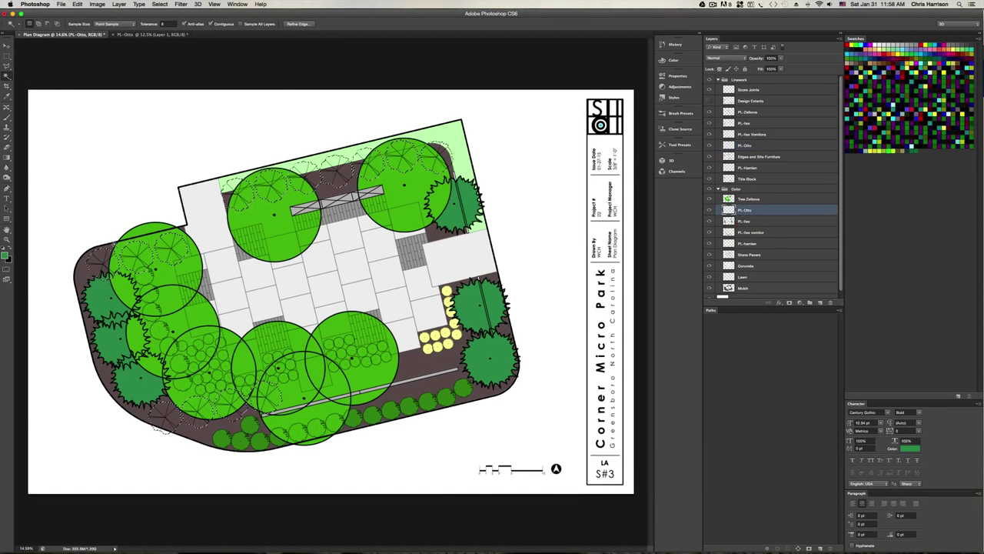
pyautogui.click(5, 256)
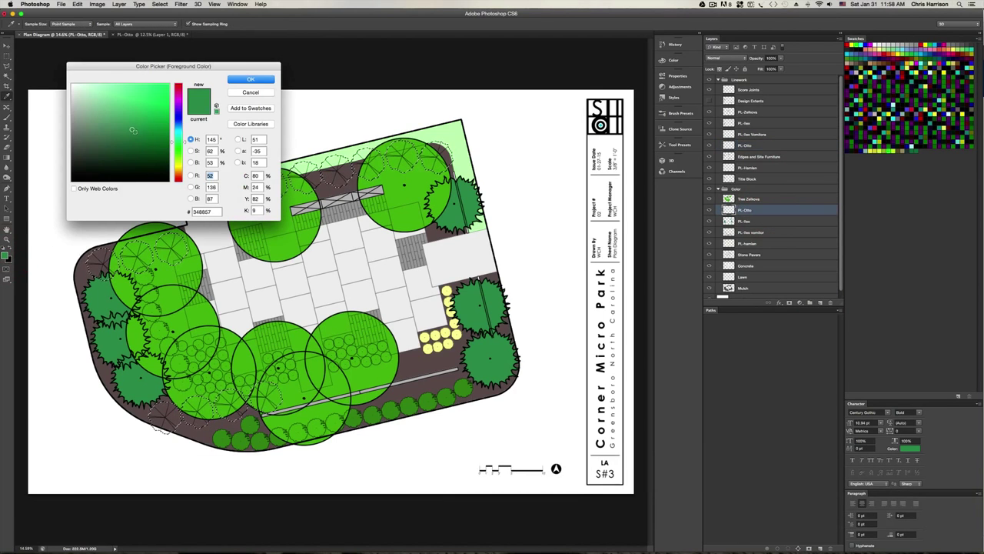
pyautogui.moveTo(132, 128)
pyautogui.mouseDown()
pyautogui.moveTo(121, 124)
pyautogui.moveTo(160, 117)
pyautogui.mouseUp()
pyautogui.click(250, 79)
pyautogui.press('F5')
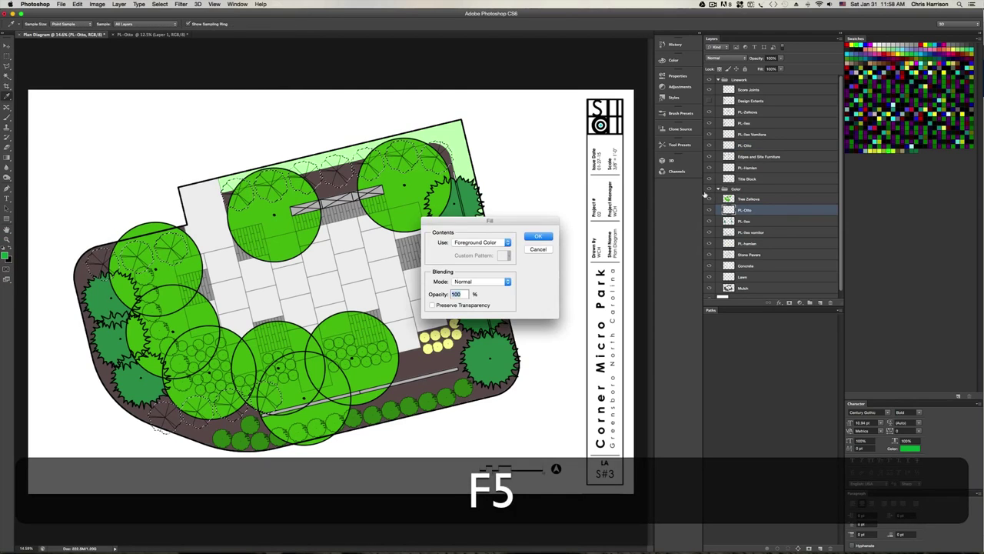
pyautogui.press('Return')
pyautogui.press('super+d')
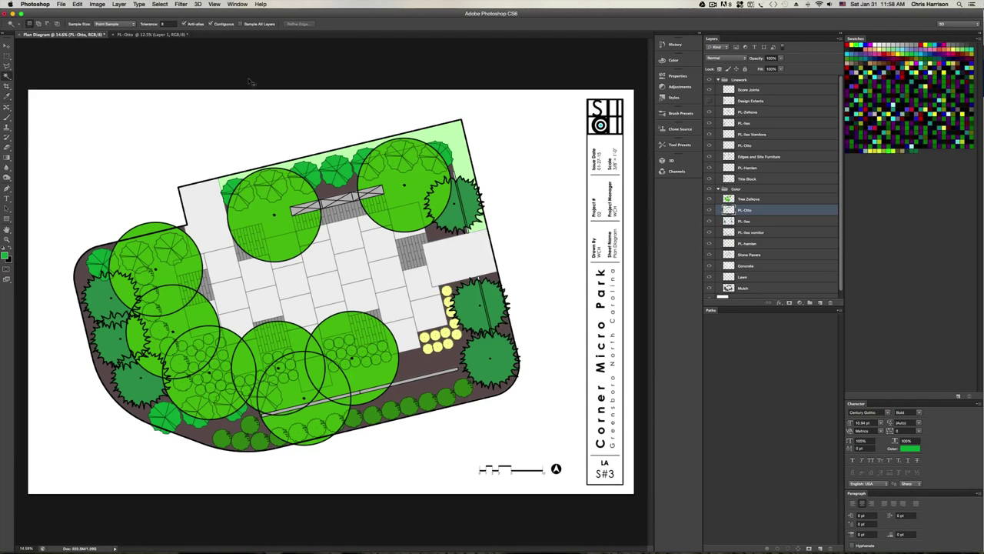
pyautogui.press('super+o')
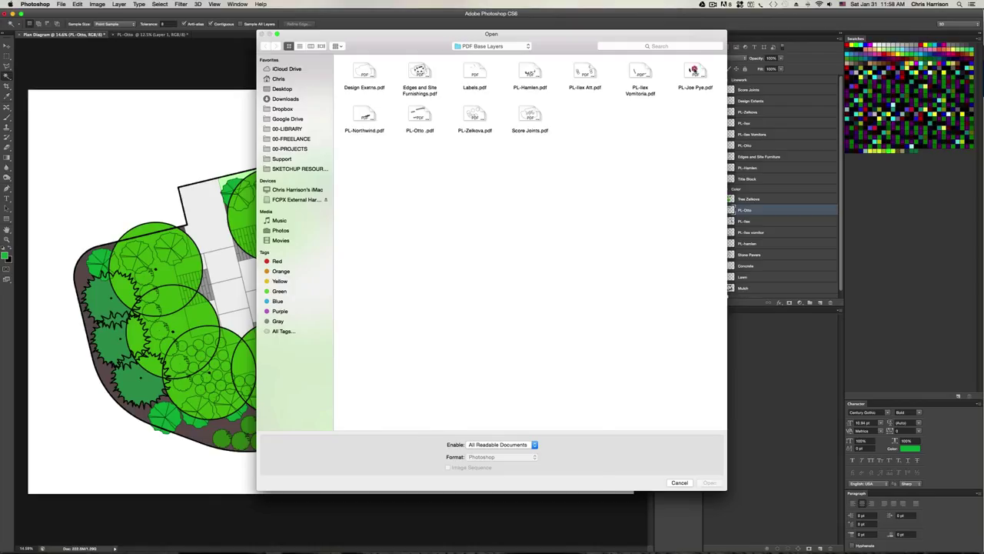
pyautogui.doubleClick(694, 71)
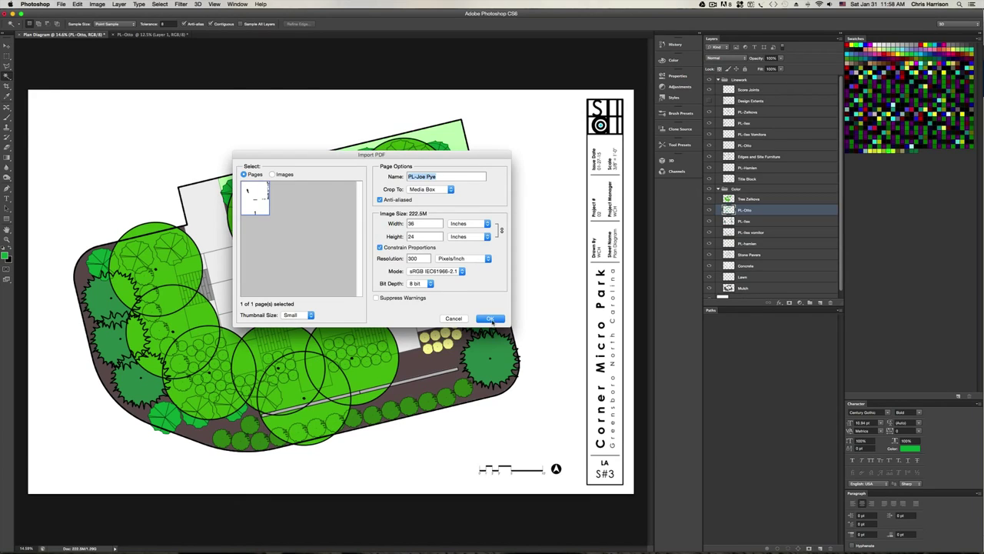
pyautogui.click(452, 319)
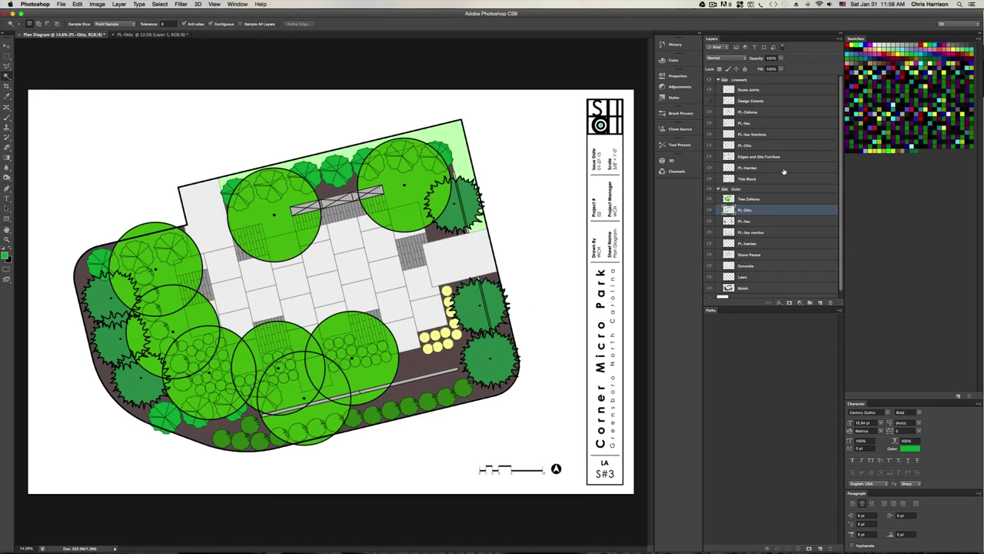
# Import PL-Joe Pye.pdf at 300 pixels/inch and copy its plant symbols with a rectangular selection
pyautogui.keyDown('alt'); pyautogui.scroll(4, 325, 59); pyautogui.keyUp('alt')
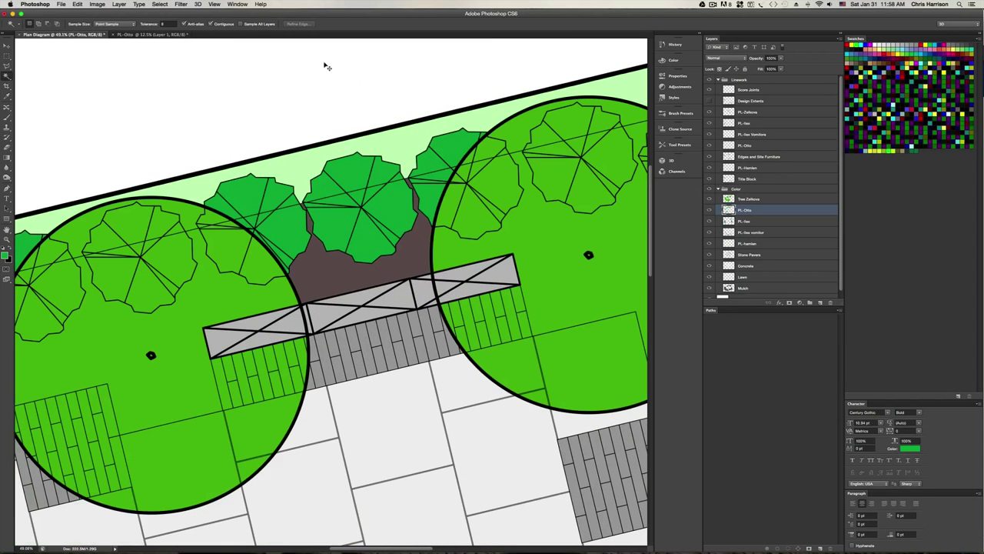
pyautogui.press('super+o')
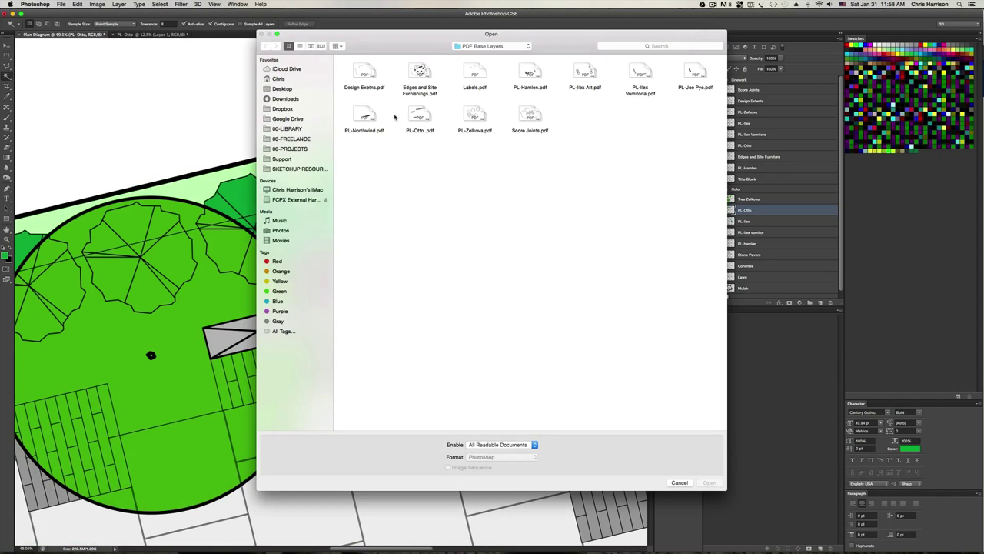
pyautogui.doubleClick(694, 73)
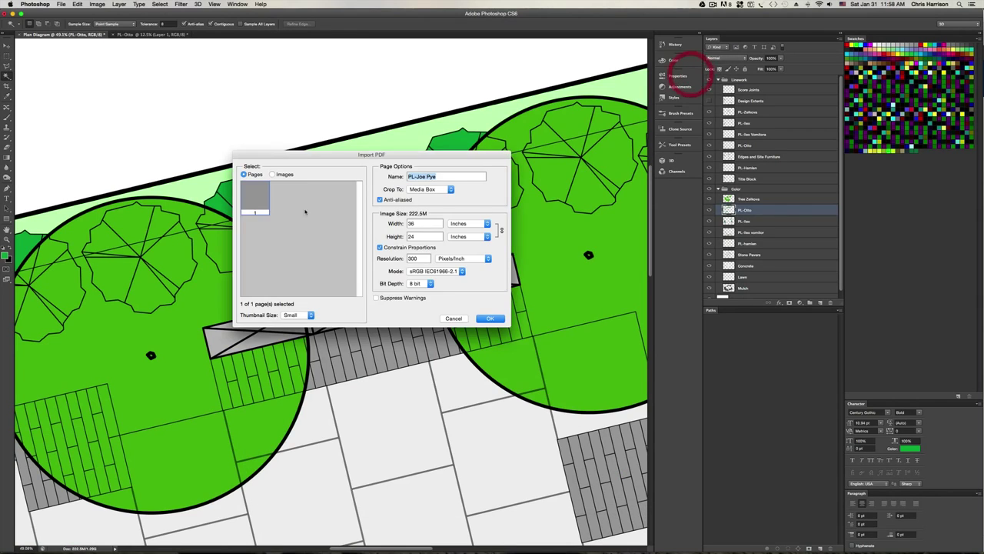
pyautogui.click(487, 318)
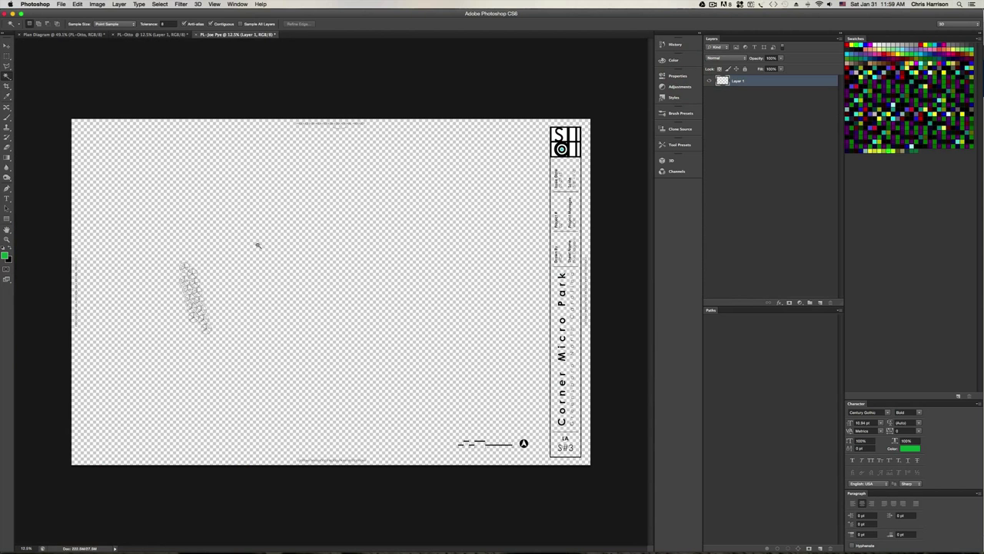
pyautogui.press('m')
pyautogui.moveTo(147, 248); pyautogui.dragTo(249, 363)
pyautogui.press('super+c')
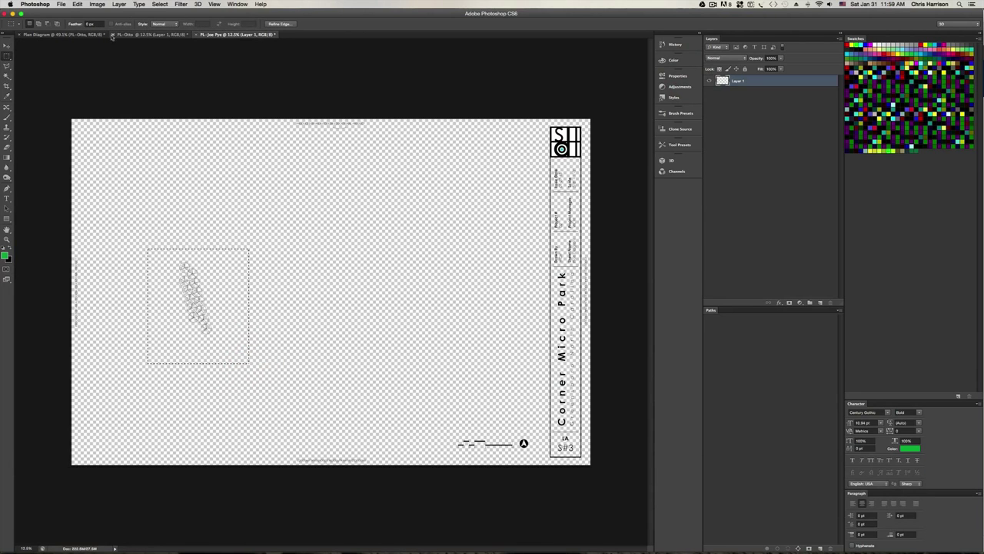
# Paste the Joe Pye linework in place in the Plan Diagram document and move its layer directly beneath PL-Ilex in the Linework group
pyautogui.click(70, 34)
pyautogui.press('super+plus')
pyautogui.press('super+plus')
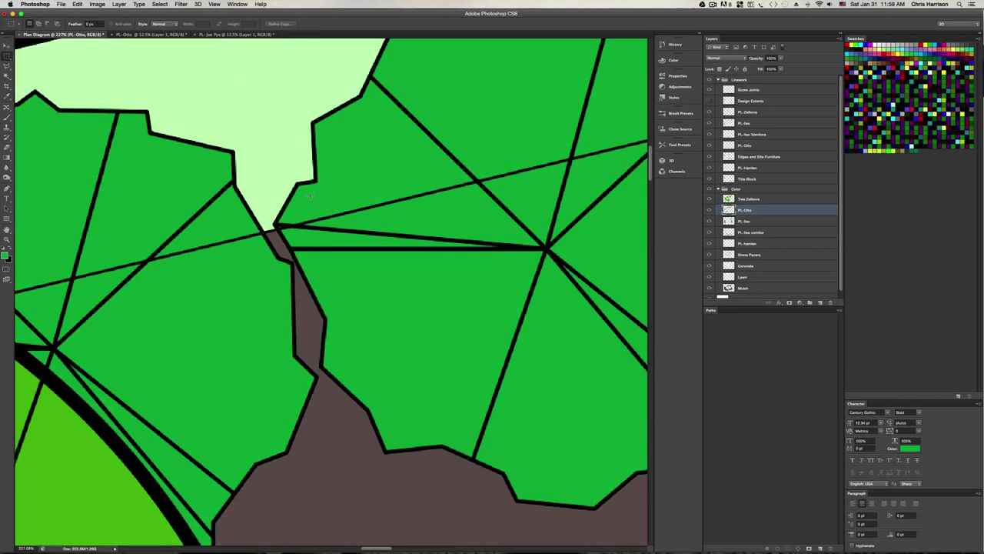
pyautogui.press('super+minus')
pyautogui.press('super+minus')
pyautogui.press('super+minus')
pyautogui.press('super+minus')
pyautogui.press('super+minus')
pyautogui.press('super+0')
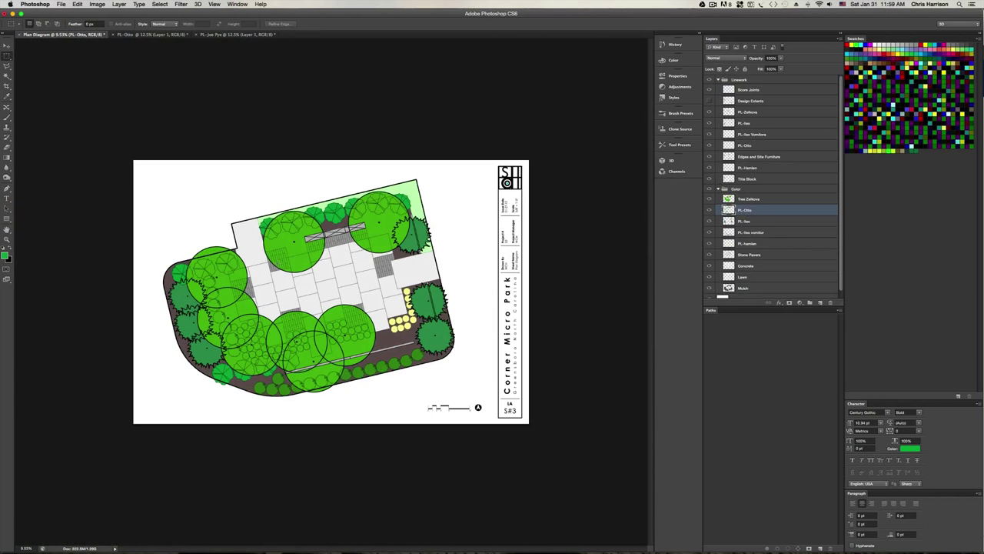
pyautogui.press('shift+super+v')
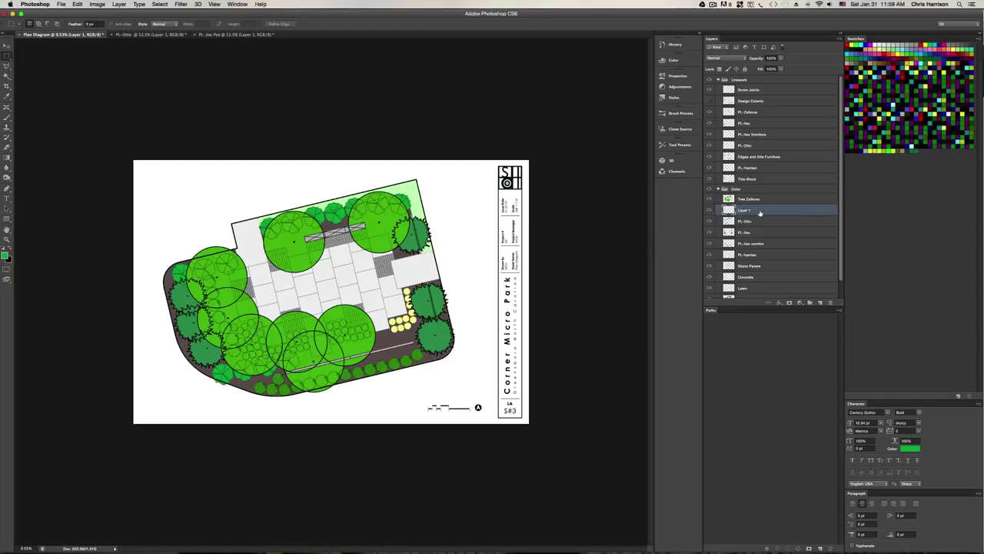
pyautogui.moveTo(761, 192); pyautogui.dragTo(762, 131)
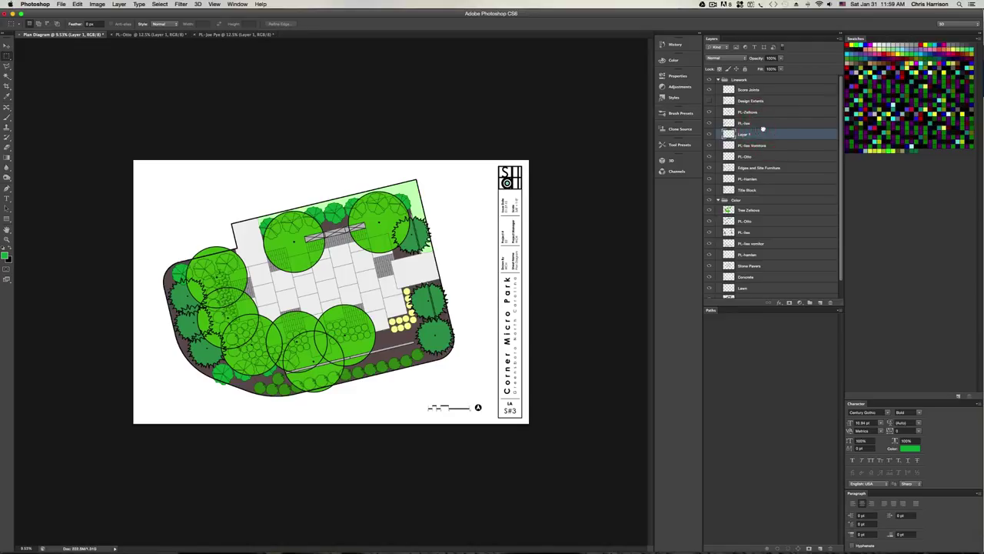
# Rename the pasted linework layer Pl-Joe Pye and copy the layer name
pyautogui.doubleClick(744, 134)
pyautogui.write('PL-Joe Pye')
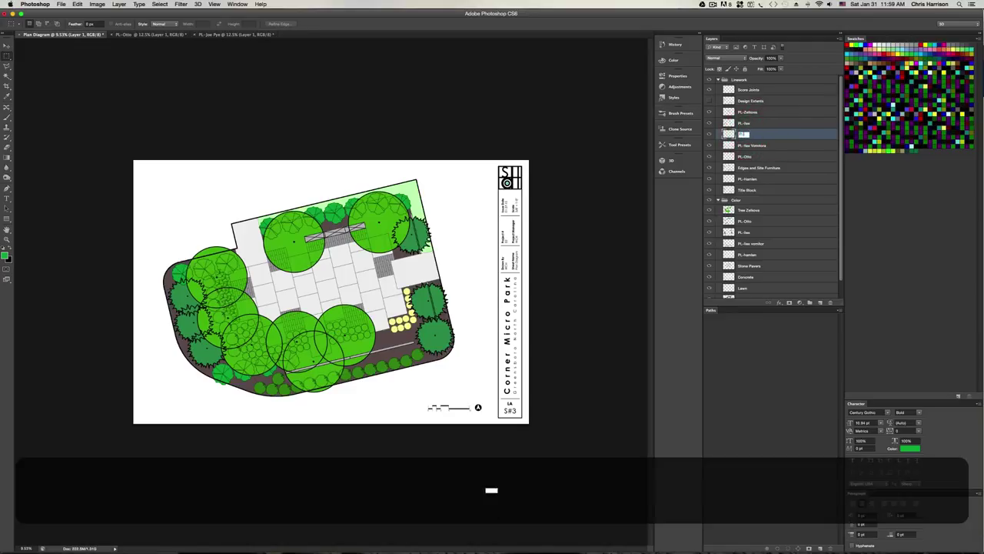
pyautogui.press('Return')
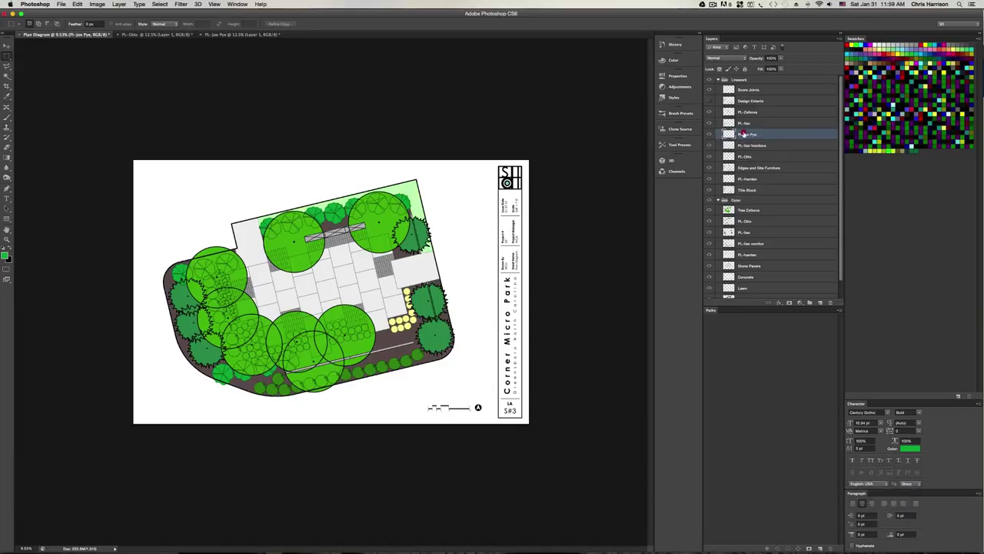
pyautogui.doubleClick(745, 133)
pyautogui.press('super+c')
pyautogui.click(777, 154)
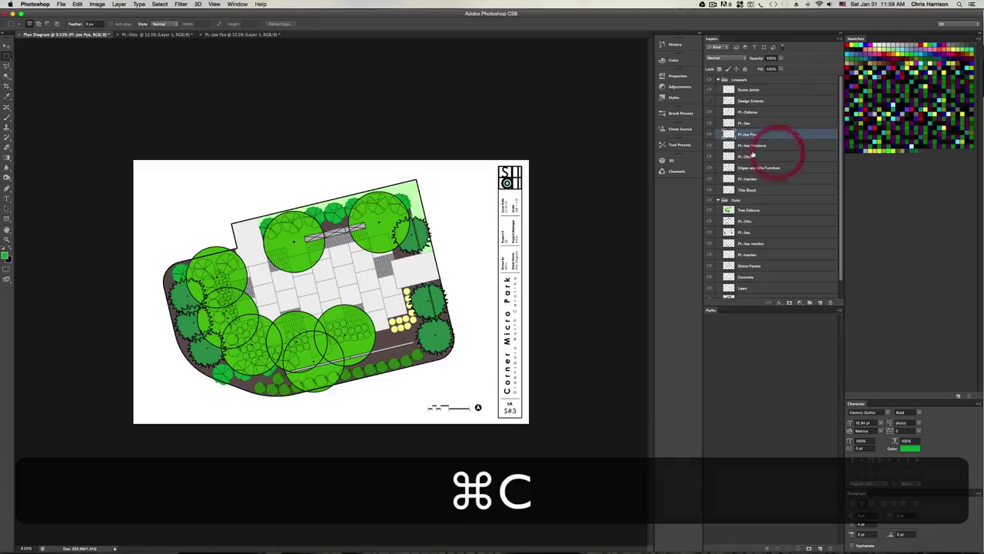
# Add a new layer directly above PL-hamlen in the Color group and name it Pl-Joe Pye using the copied layer name
pyautogui.doubleClick(750, 243)
pyautogui.press('super+v')
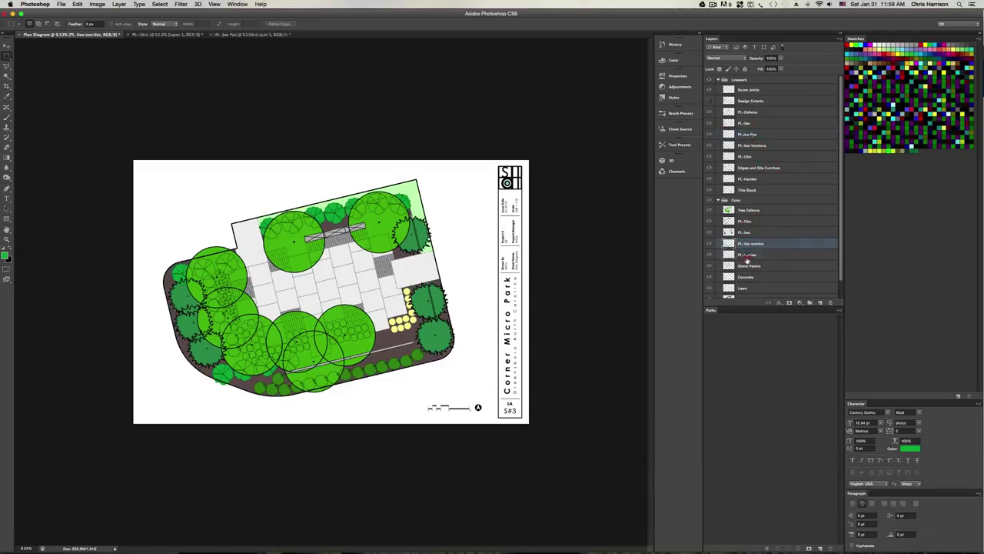
pyautogui.click(751, 254)
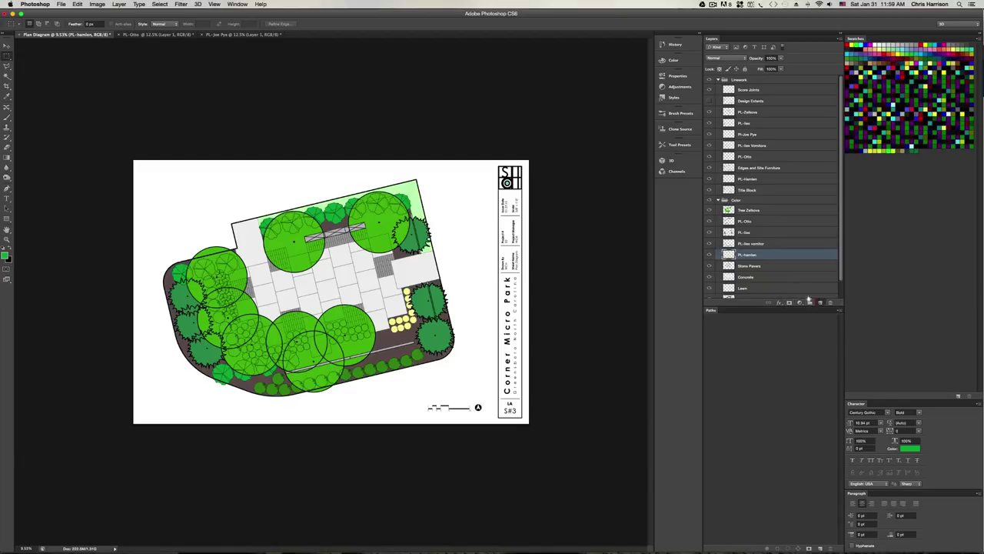
pyautogui.click(809, 302)
pyautogui.doubleClick(744, 256)
pyautogui.press('super+v')
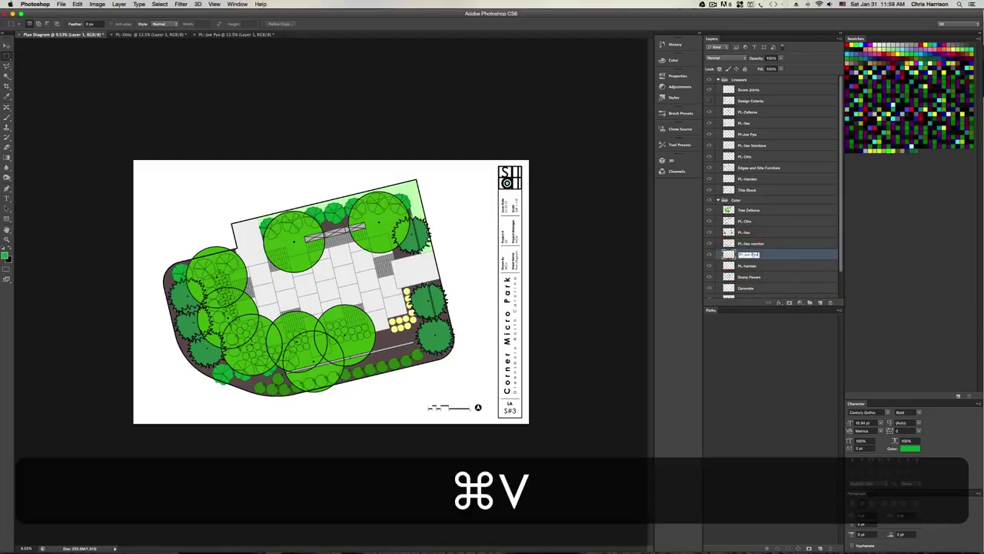
pyautogui.click(787, 266)
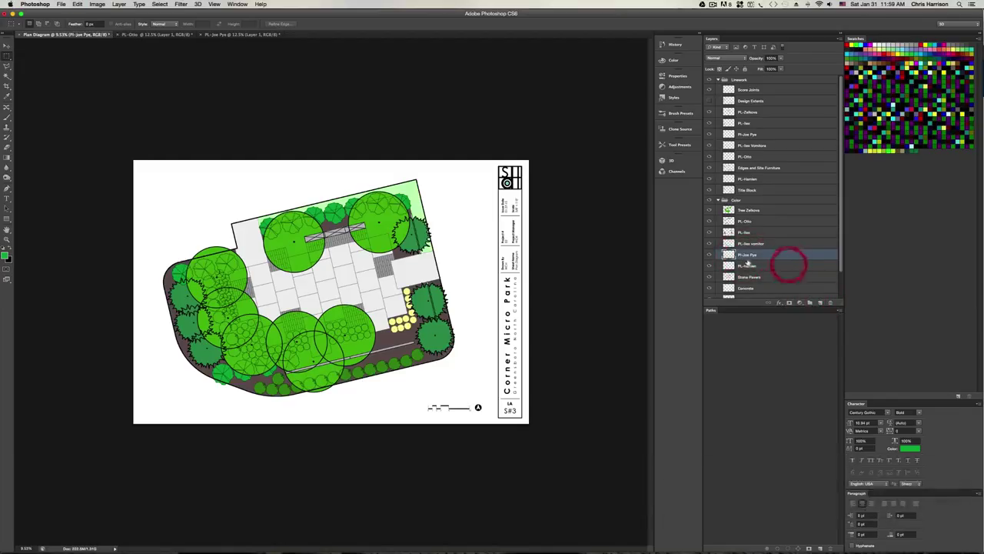
# Select the Joe Pye plant areas by magic-wanding the empty area around the symbols on the Linework Pl-Joe Pye layer and inverting the selection
pyautogui.click(764, 135)
pyautogui.press('w')
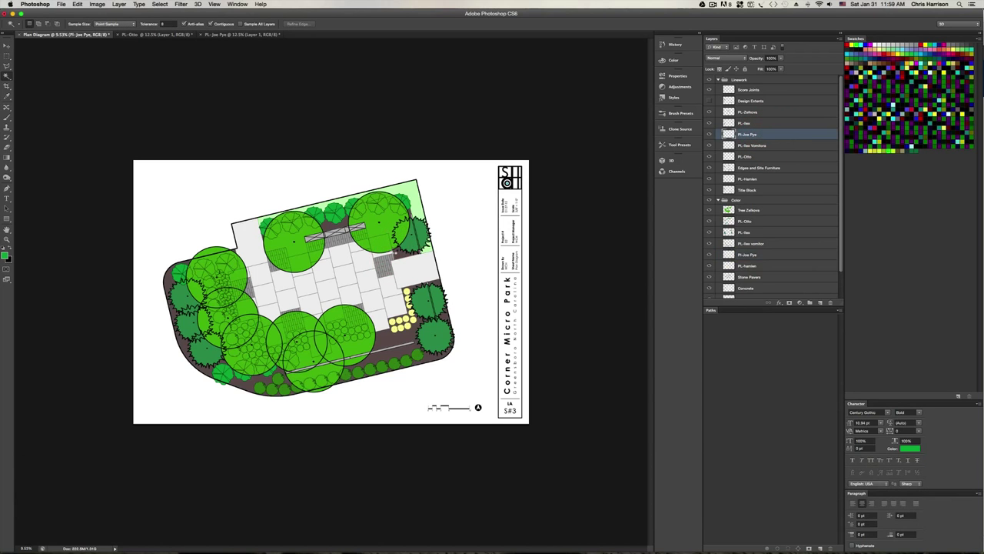
pyautogui.keyDown('alt'); pyautogui.scroll(1, 327, 255); pyautogui.keyUp('alt')
pyautogui.keyDown('alt'); pyautogui.scroll(-3, 213, 325); pyautogui.keyUp('alt')
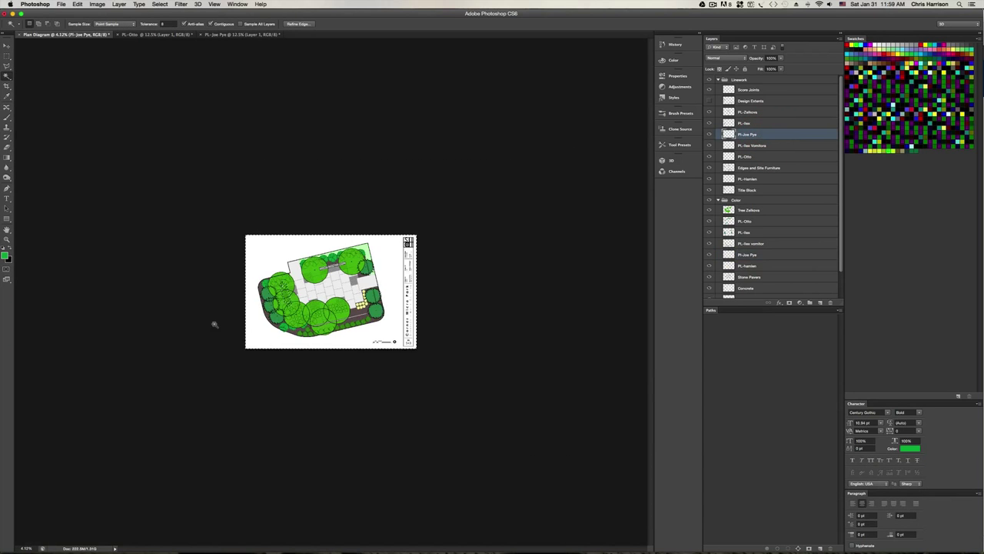
pyautogui.keyDown('alt'); pyautogui.scroll(3, 213, 325); pyautogui.keyUp('alt')
pyautogui.press('space')
pyautogui.moveTo(290, 284); pyautogui.dragTo(343, 282)
pyautogui.keyDown('alt'); pyautogui.scroll(5, 271, 261); pyautogui.keyUp('alt')
pyautogui.press('super+d')
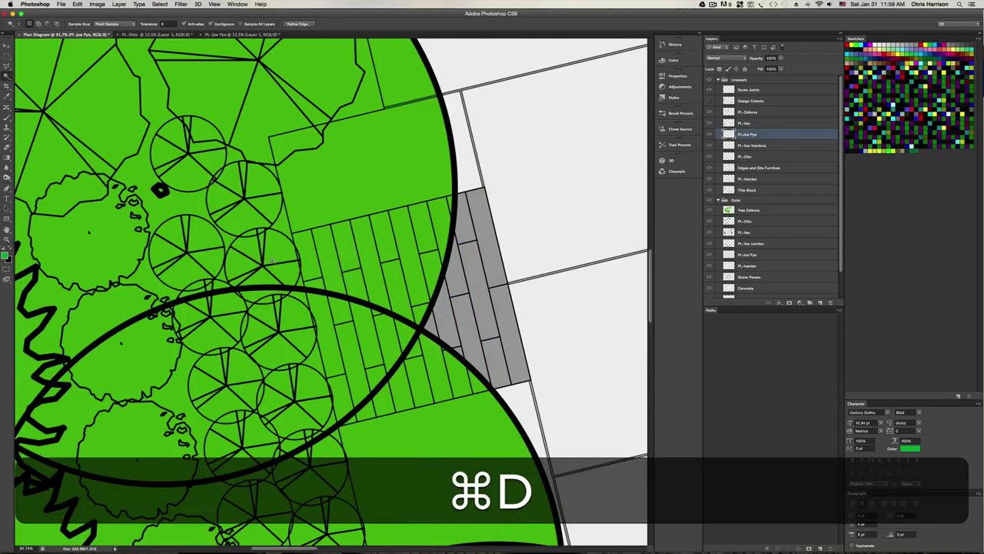
pyautogui.keyDown('alt'); pyautogui.scroll(-5, 271, 260); pyautogui.keyUp('alt')
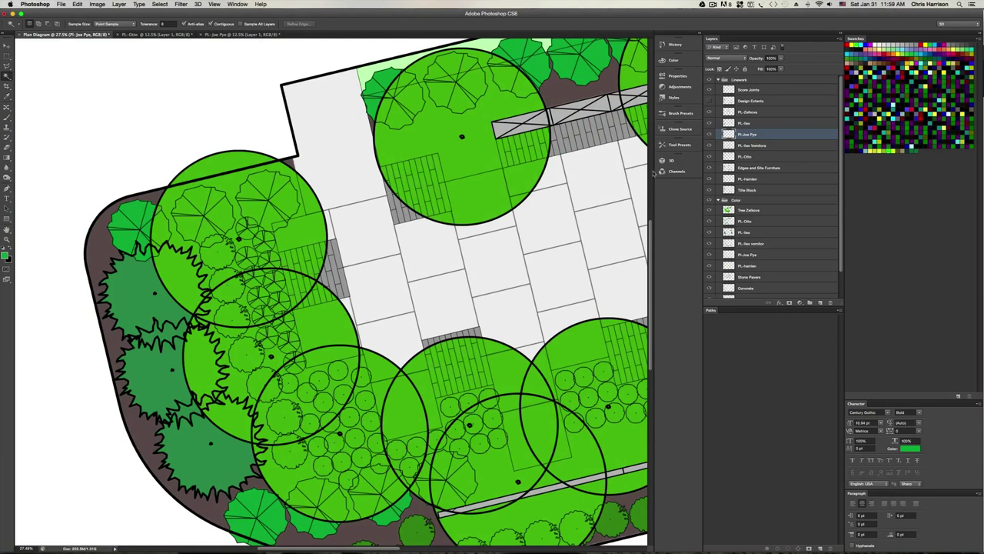
pyautogui.click(382, 240)
pyautogui.press('shift+super+i')
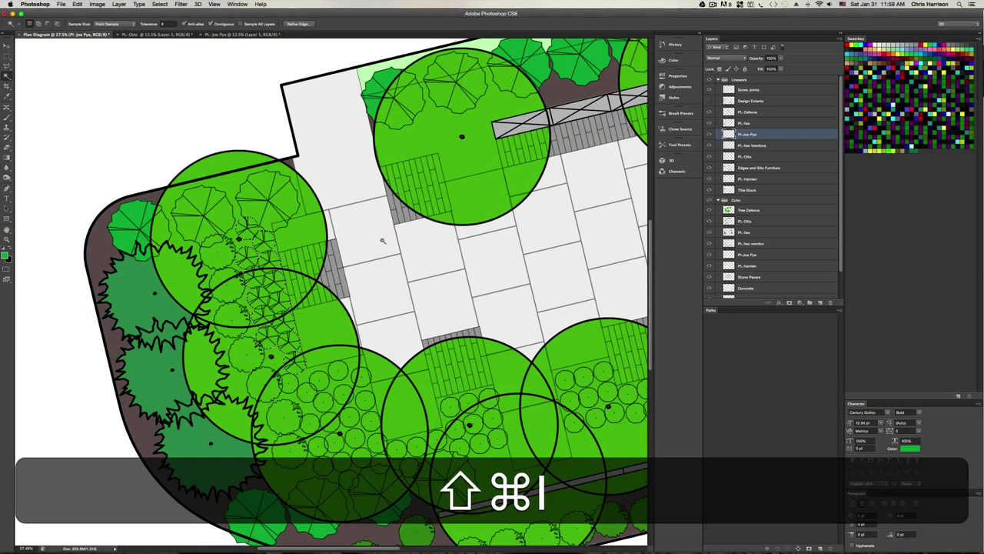
# Fill the selection on the Color group's Pl-Joe Pye layer with a purple foreground color, and deselect
pyautogui.click(5, 255)
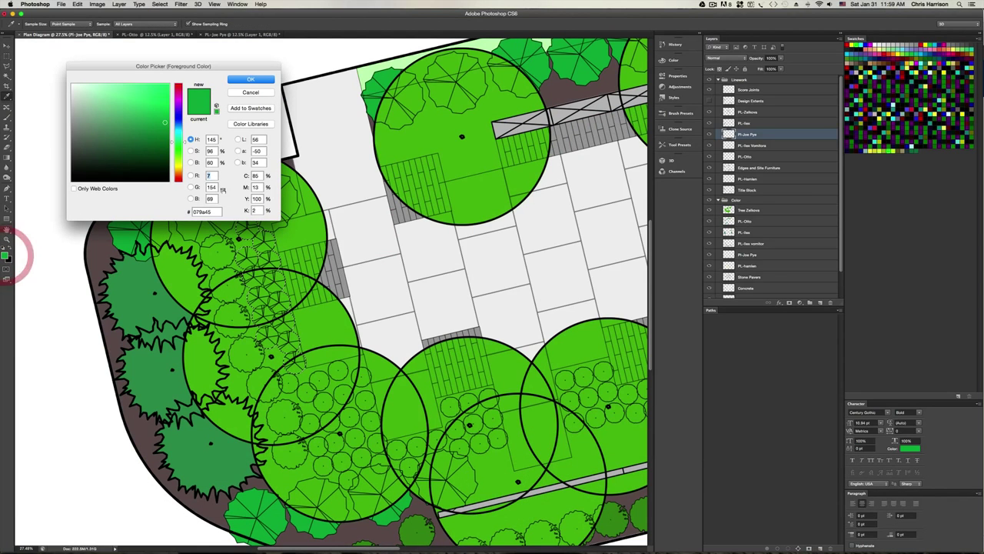
pyautogui.click(179, 105)
pyautogui.moveTo(128, 103); pyautogui.dragTo(119, 99)
pyautogui.click(244, 80)
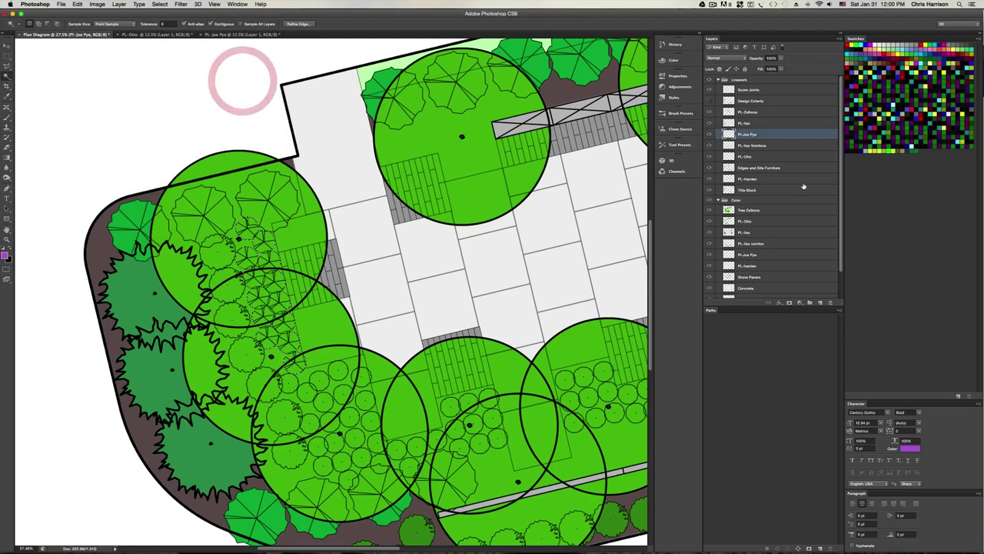
pyautogui.click(757, 254)
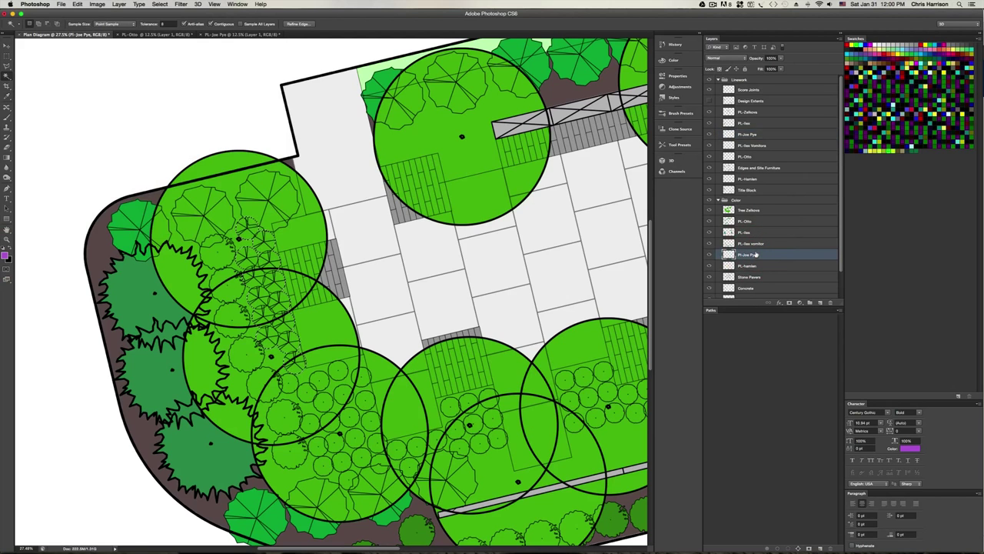
pyautogui.press('F5')
pyautogui.press('Return')
pyautogui.press('super+d')
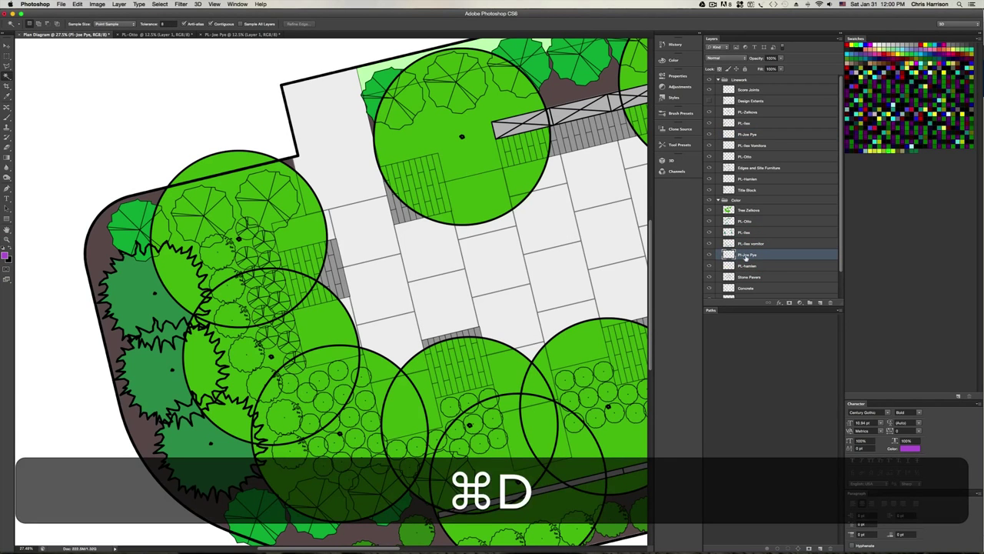
pyautogui.moveTo(468, 308); pyautogui.dragTo(319, 240)
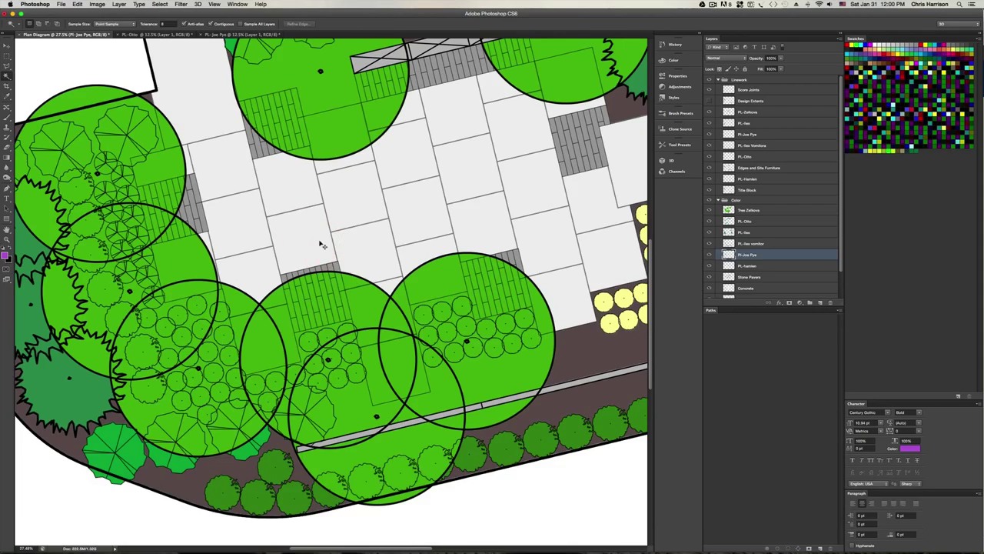
pyautogui.press('super+minus')
pyautogui.moveTo(530, 362); pyautogui.dragTo(449, 387)
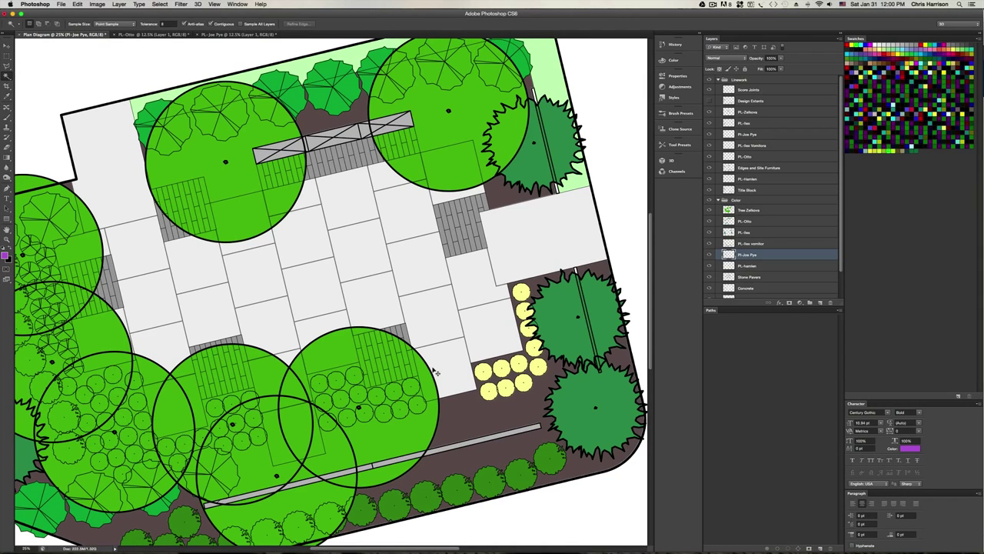
pyautogui.press('super+o')
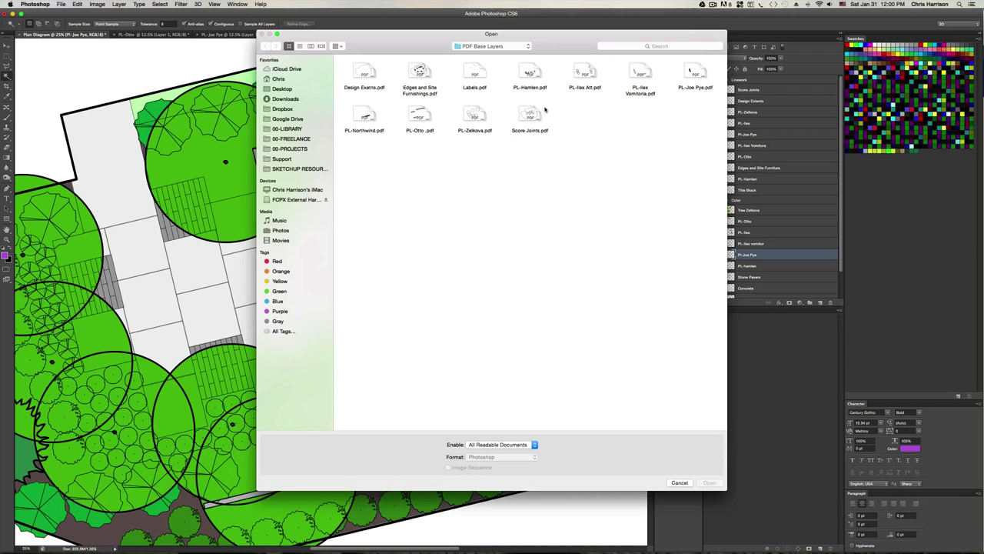
pyautogui.doubleClick(530, 73)
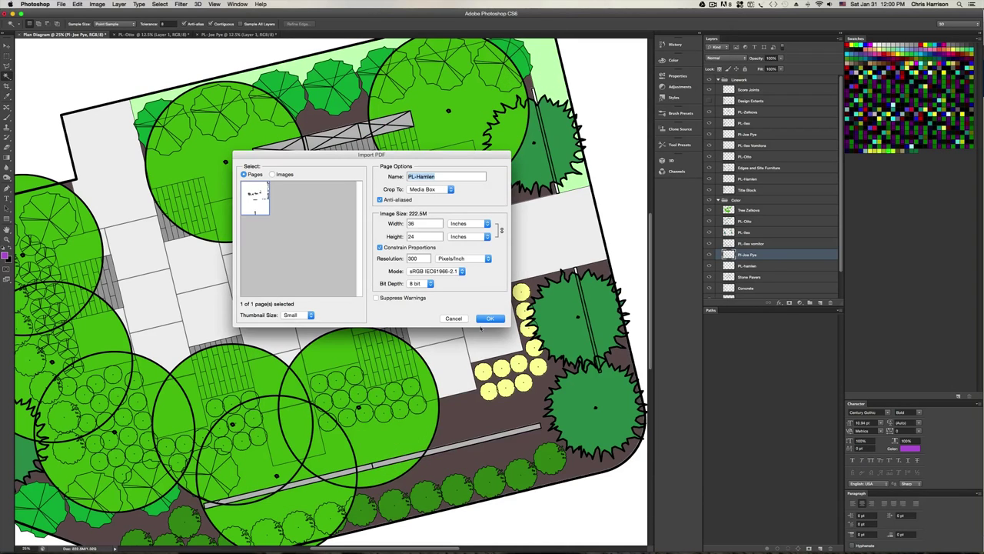
pyautogui.click(489, 320)
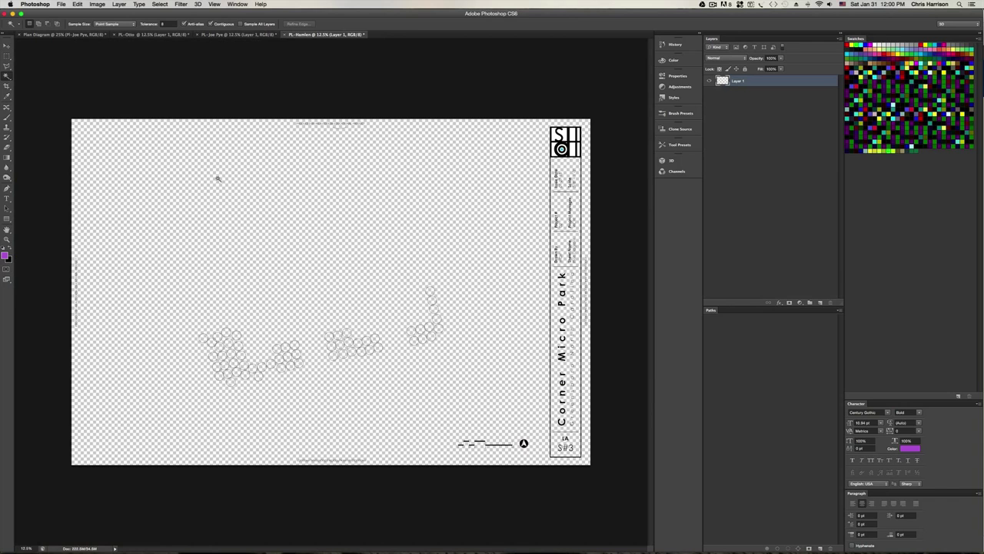
pyautogui.click(62, 35)
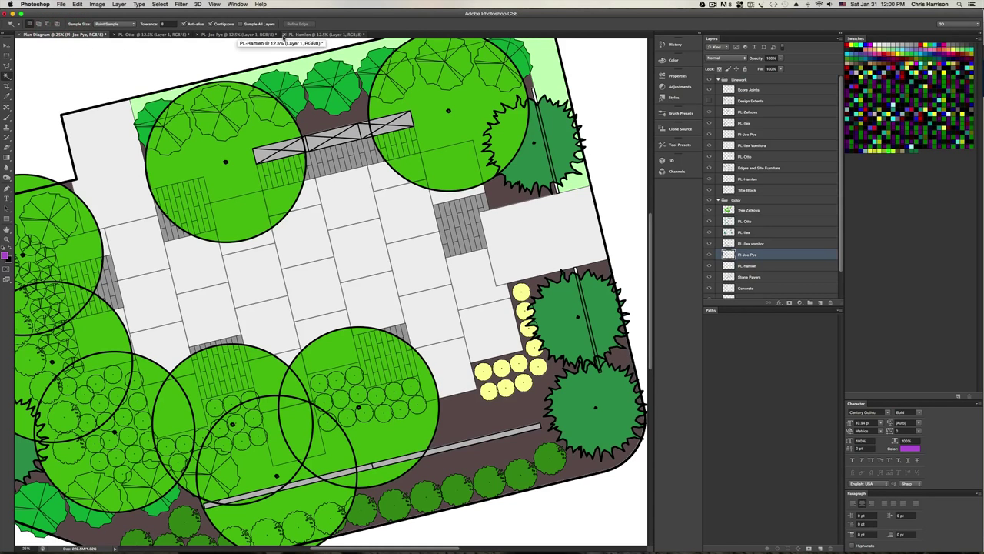
pyautogui.click(282, 33)
pyautogui.click(196, 36)
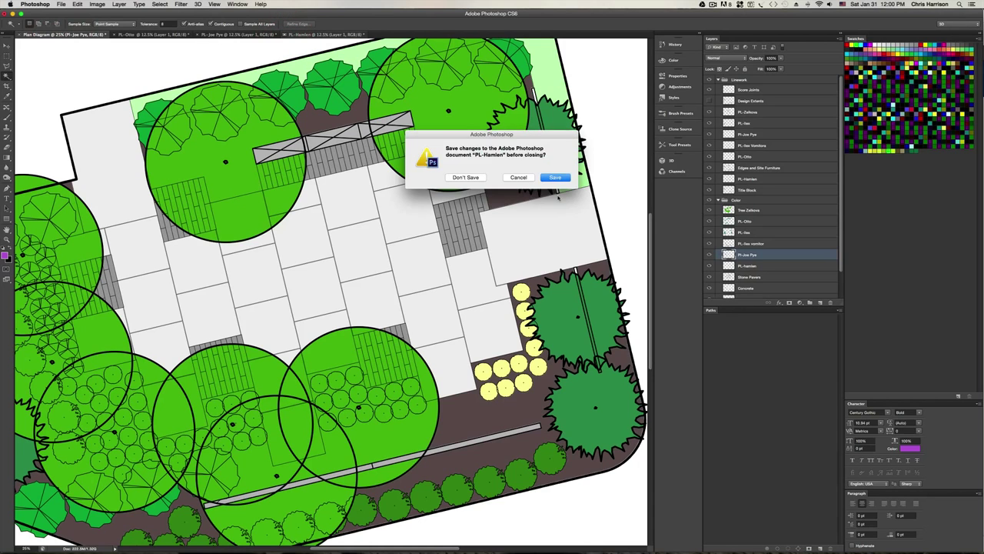
pyautogui.click(465, 177)
# Close the PL-Hamlen, PL-Joe Pye and PL-Otto documents without saving their changes
pyautogui.click(201, 36)
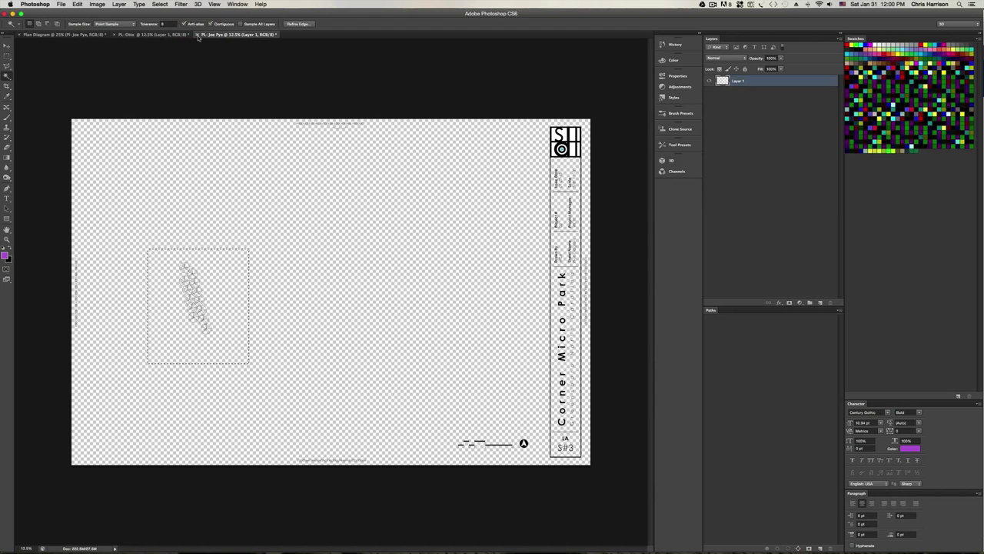
pyautogui.click(198, 36)
pyautogui.click(465, 177)
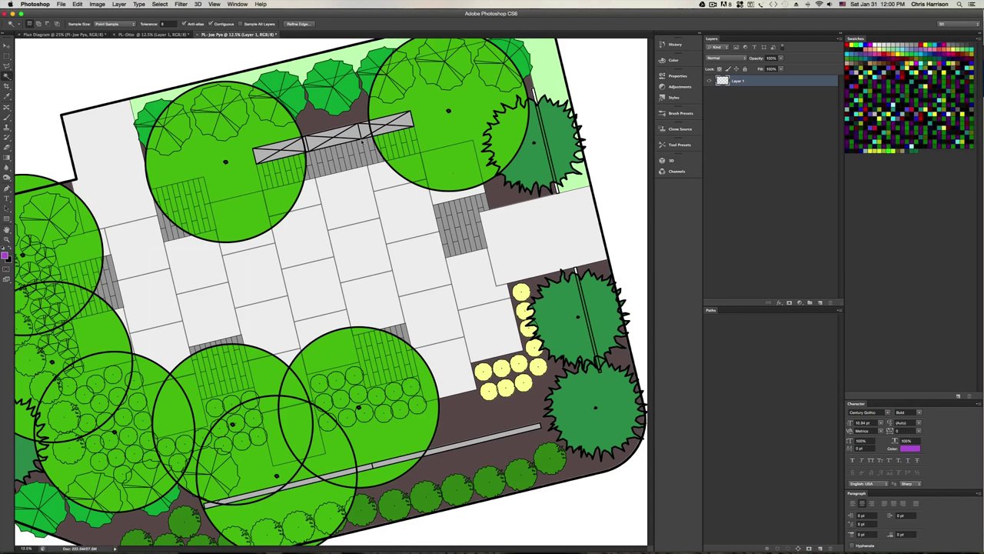
pyautogui.click(114, 36)
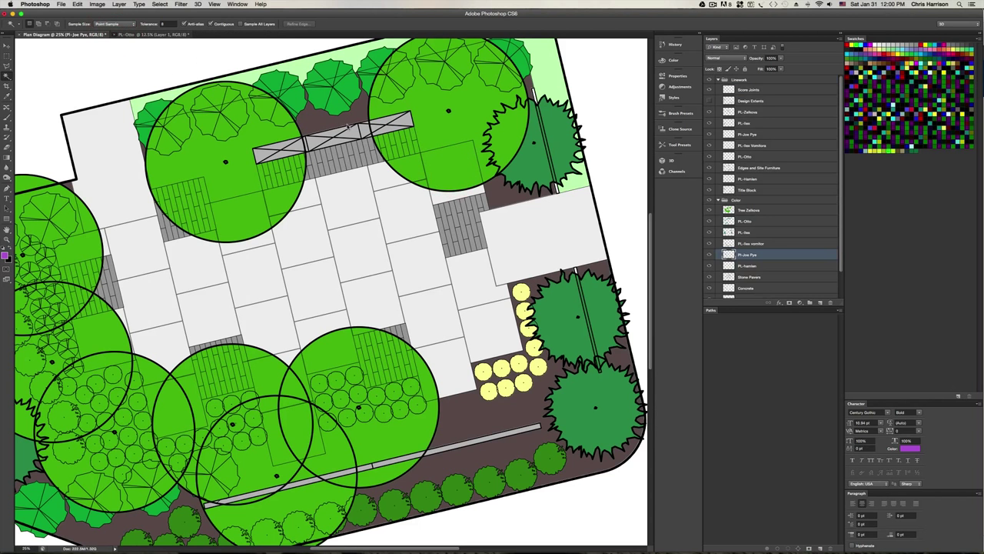
pyautogui.click(466, 177)
# Open PL-Northwind.pdf from the PDF Base Layers folder and copy a rectangular selection around its plant symbols
pyautogui.press('super+o')
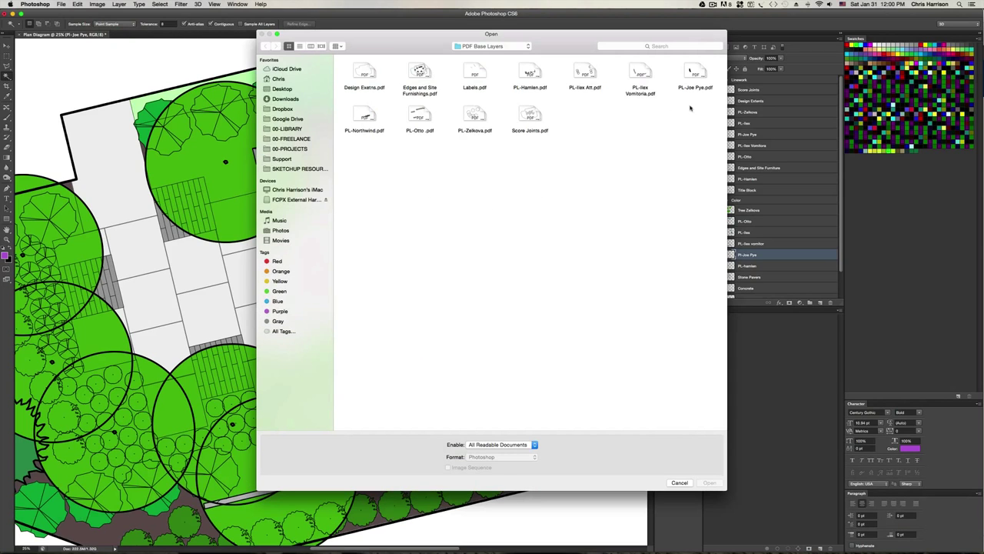
pyautogui.doubleClick(364, 123)
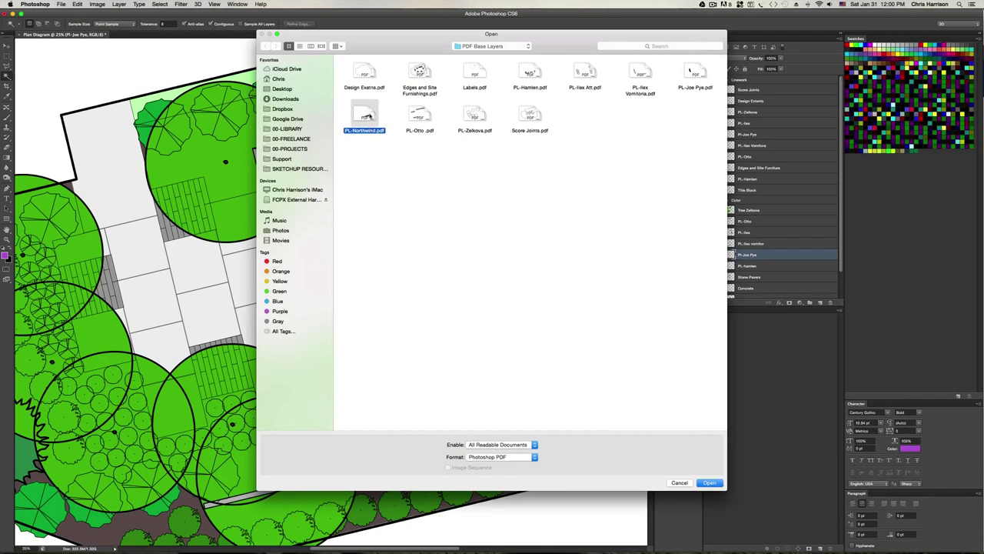
pyautogui.click(489, 317)
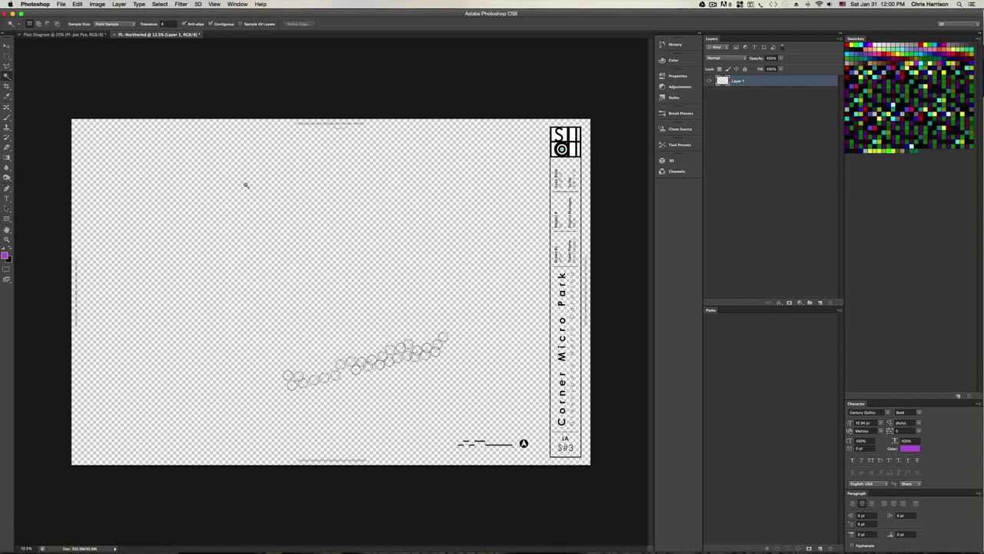
pyautogui.press('m')
pyautogui.moveTo(179, 220); pyautogui.dragTo(494, 422)
pyautogui.press('super+c')
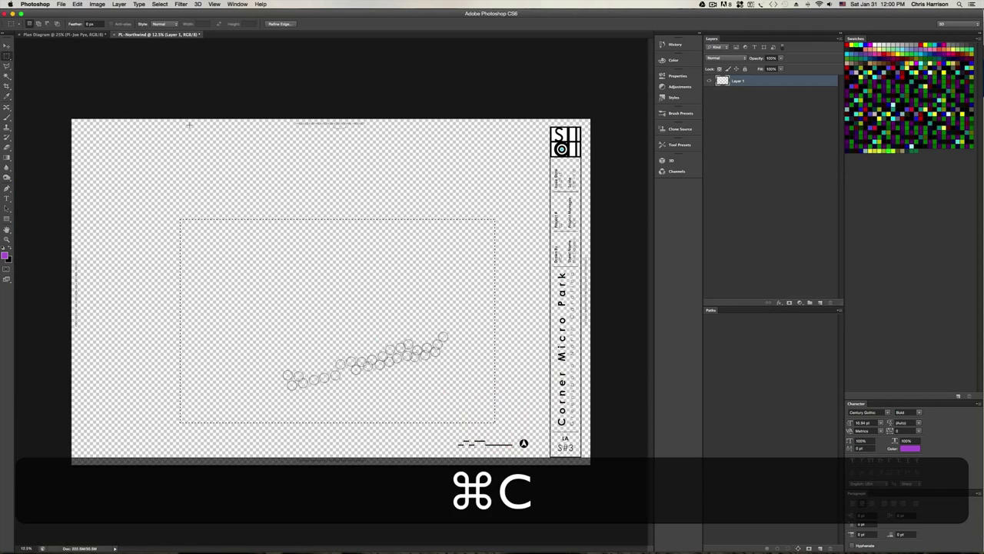
# Paste the symbols in place above PL-Otto in the Plan Diagram's Linework group and name the new layer PL-NorthWind
pyautogui.click(66, 34)
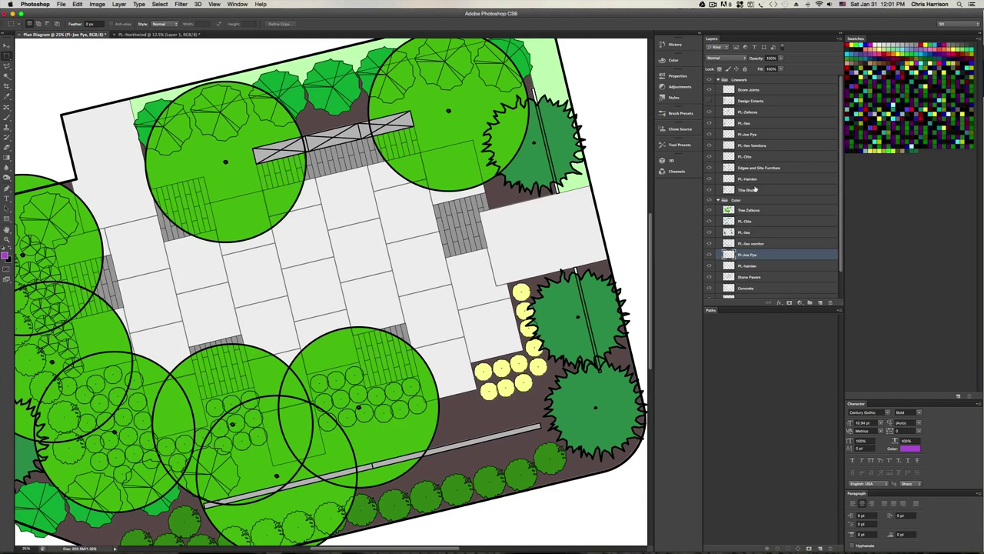
pyautogui.click(766, 158)
pyautogui.press('shift+super+v')
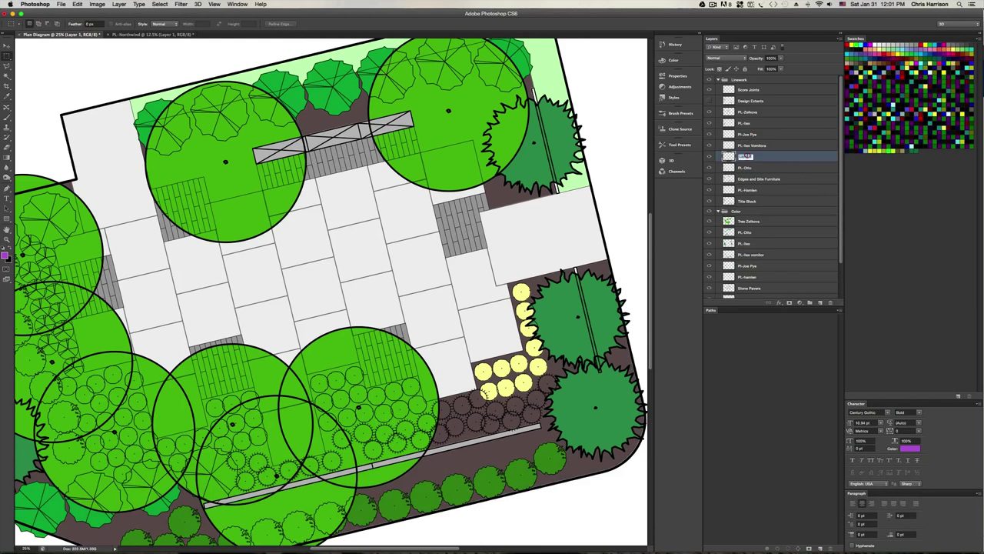
pyautogui.write('l')
pyautogui.write('L-')
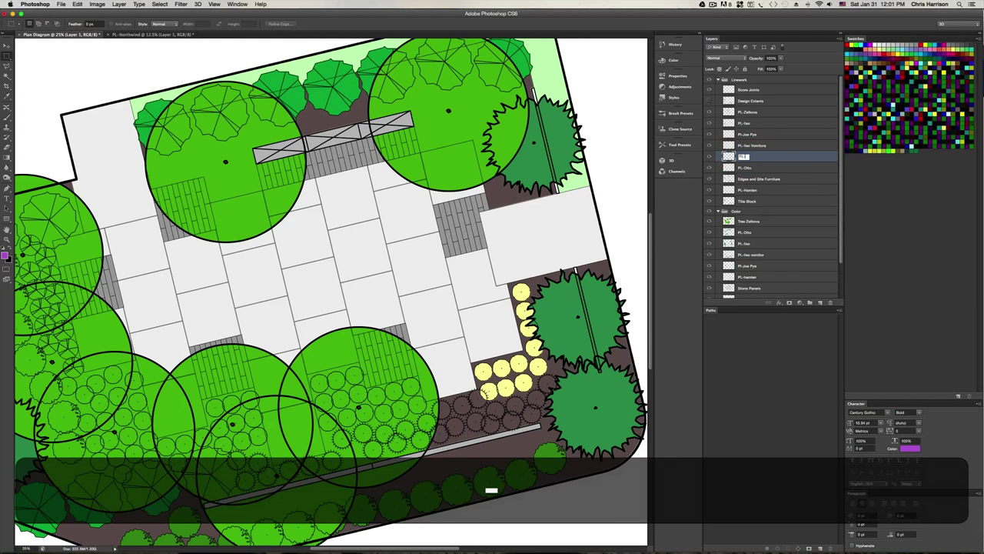
pyautogui.write('NorthWind')
pyautogui.press('Return')
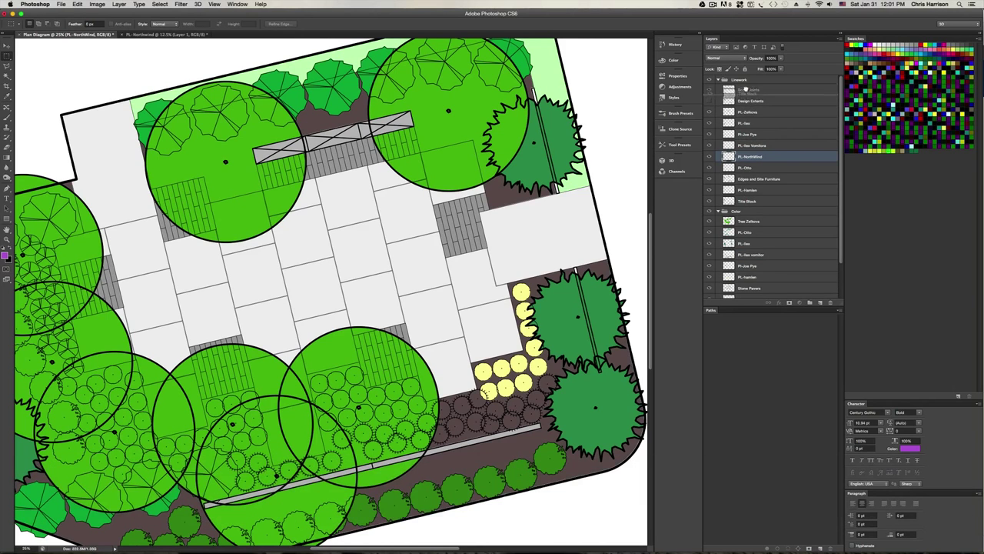
# Move the Title Block layer to the top of the Linework group
pyautogui.moveTo(748, 86); pyautogui.dragTo(747, 85)
pyautogui.press('v')
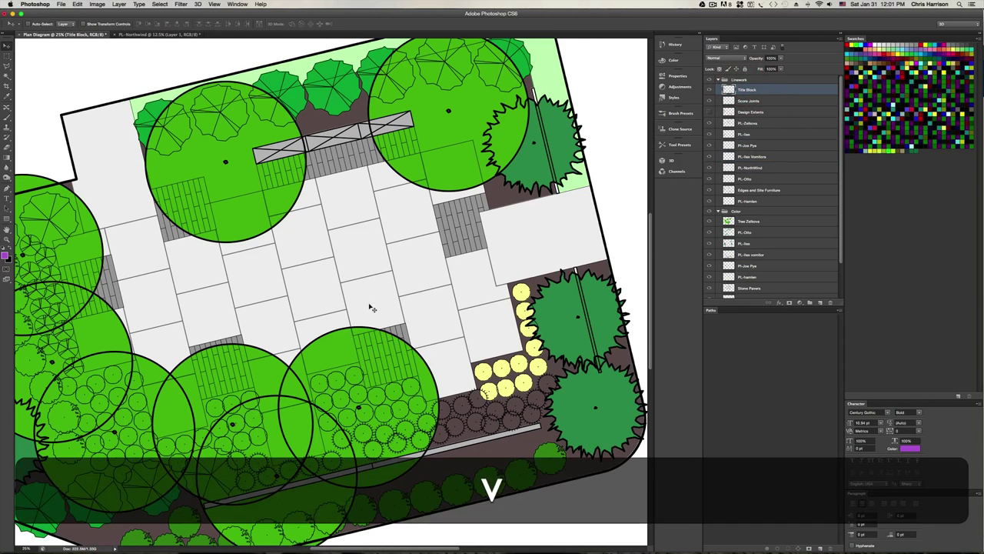
pyautogui.press('super+minus')
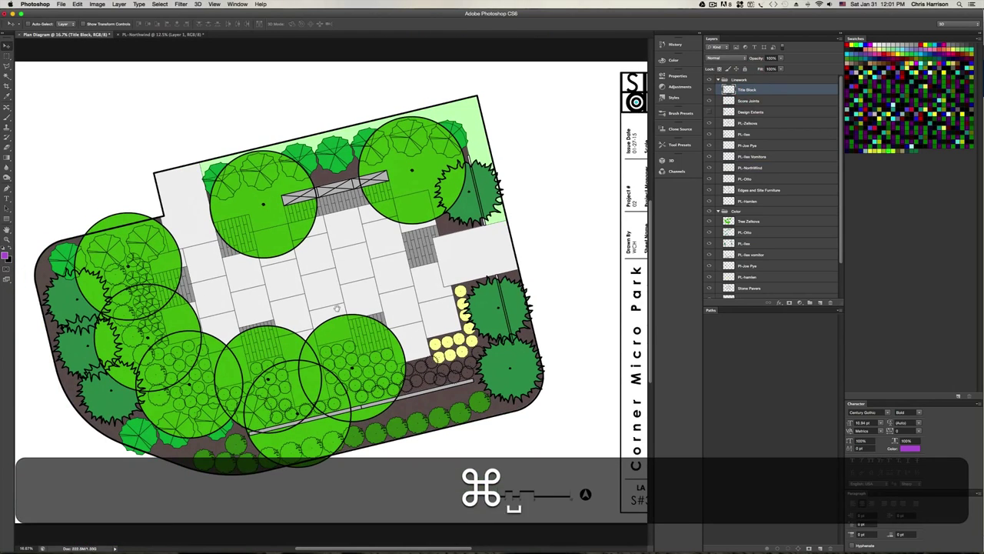
pyautogui.scroll(1, 337, 337)
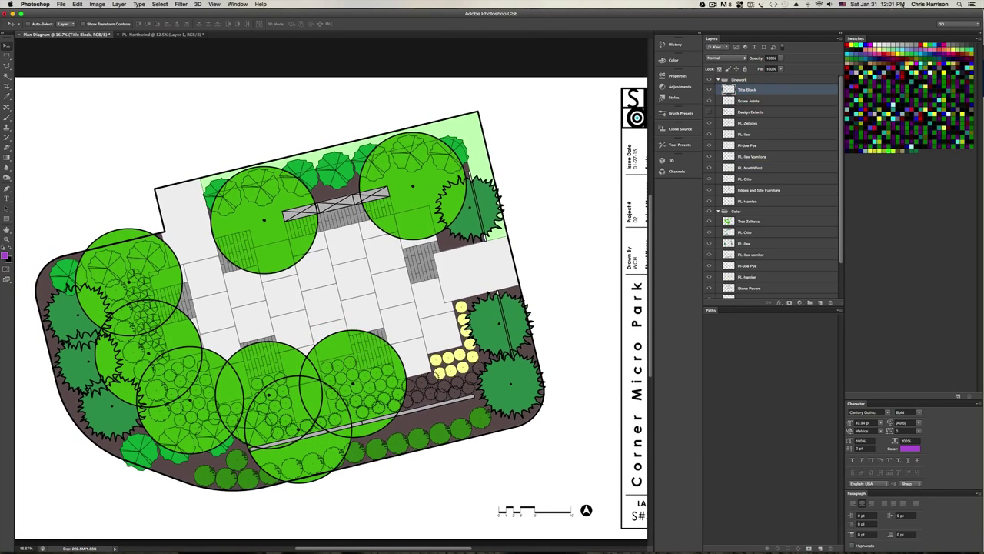
# Add a layer directly above PL-Ilex vomitor in the Color group and name it PL-NorthWind using the Linework layer's copied name
pyautogui.click(774, 168)
pyautogui.click(757, 168)
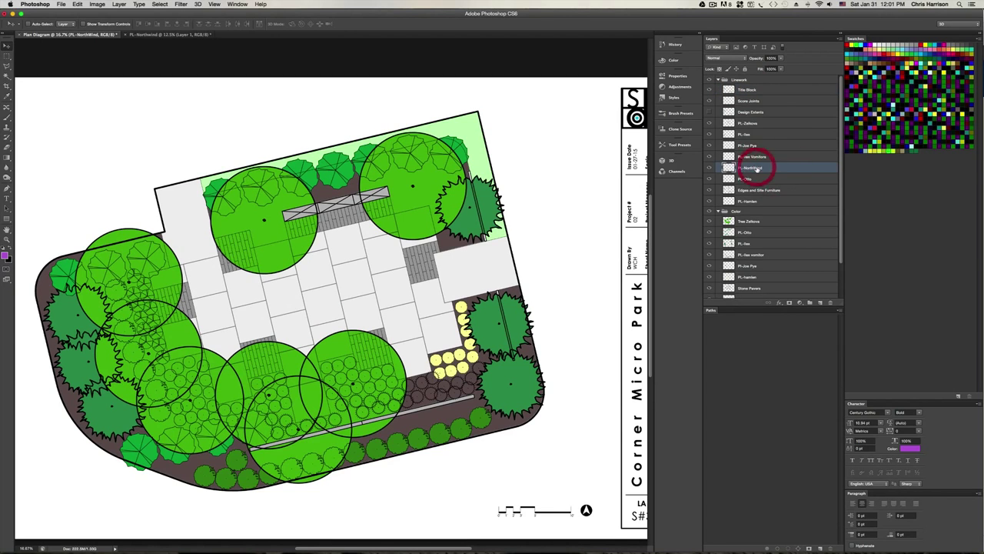
pyautogui.press('super+c')
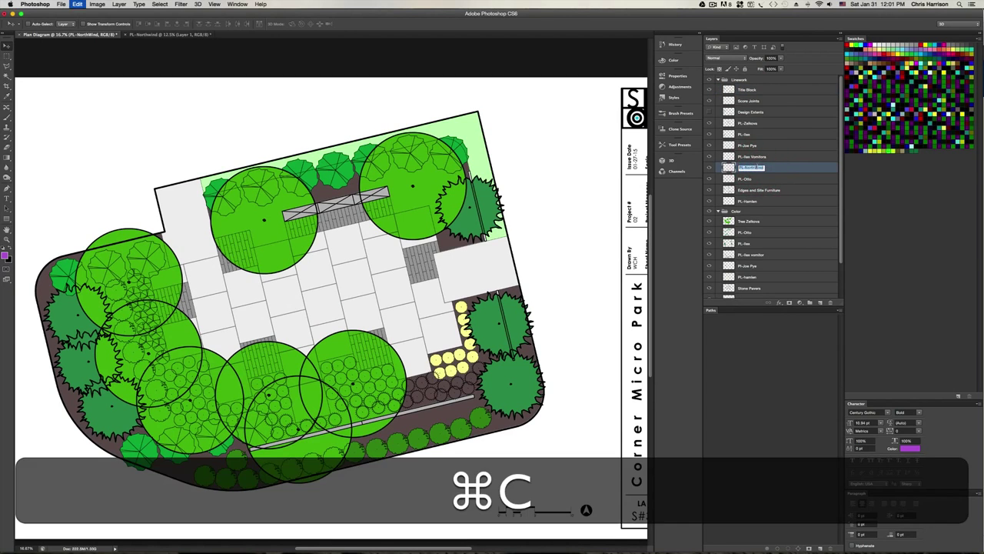
pyautogui.click(757, 223)
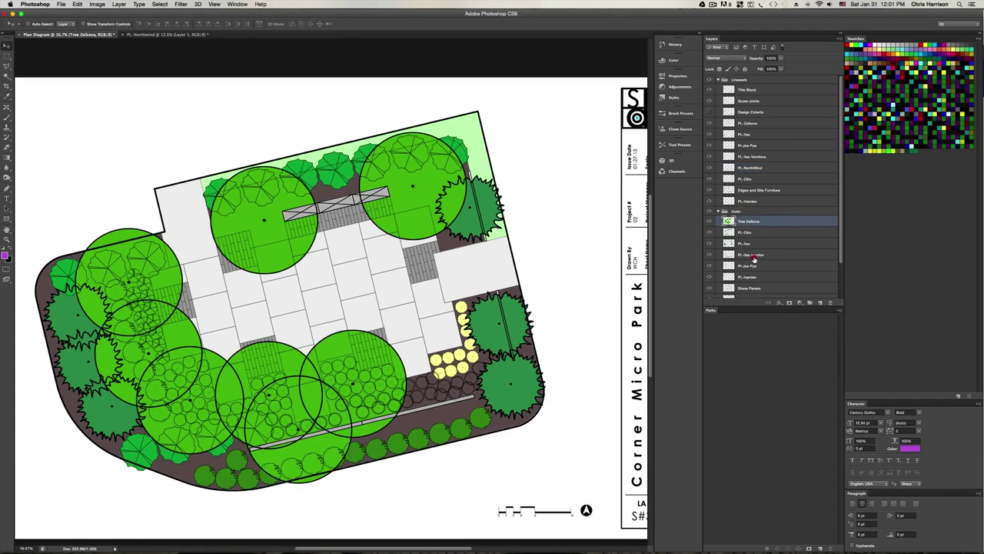
pyautogui.click(758, 255)
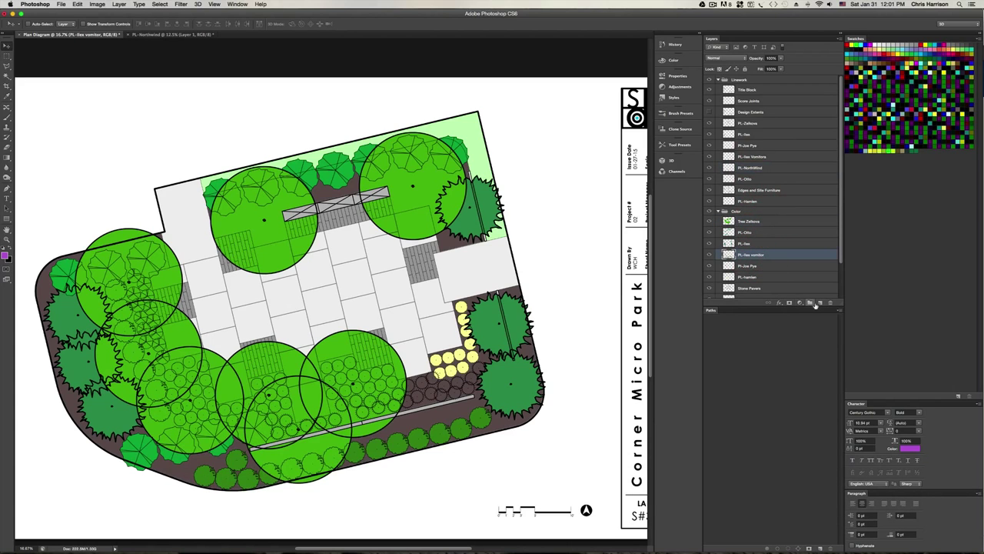
pyautogui.doubleClick(744, 254)
pyautogui.press('super+v')
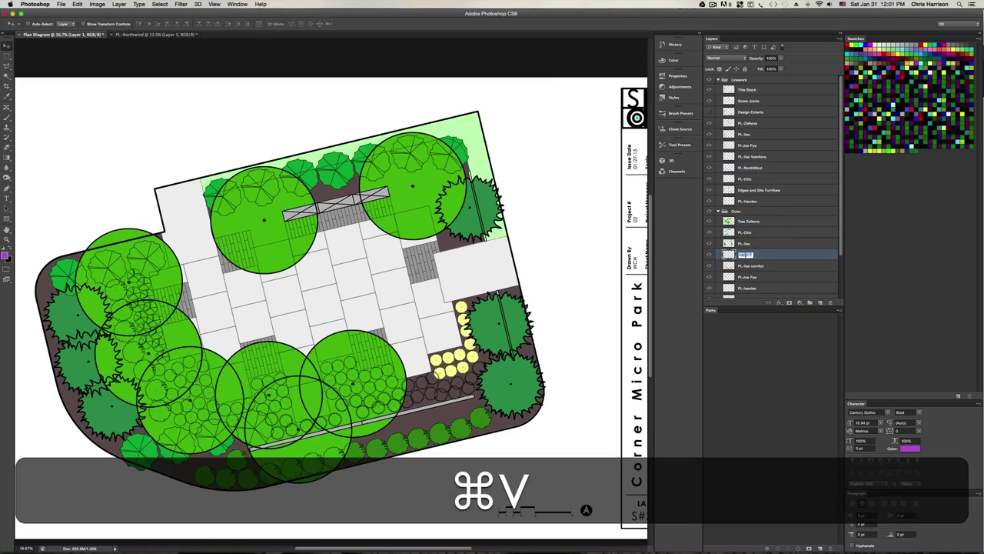
pyautogui.click(791, 246)
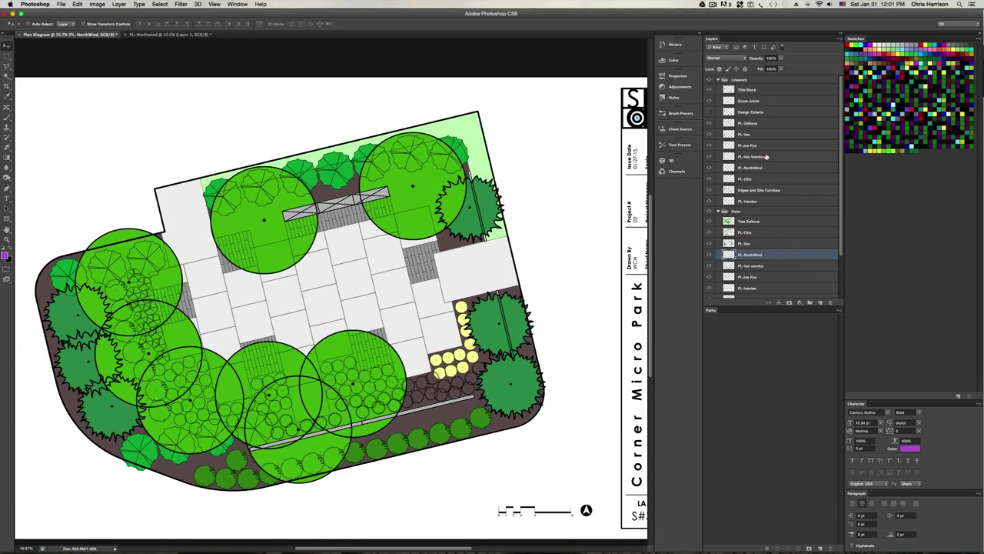
# Magic-wand the empty area around the plant symbols on the Linework group's PL-NorthWind layer
pyautogui.click(766, 158)
pyautogui.click(758, 168)
pyautogui.press('w')
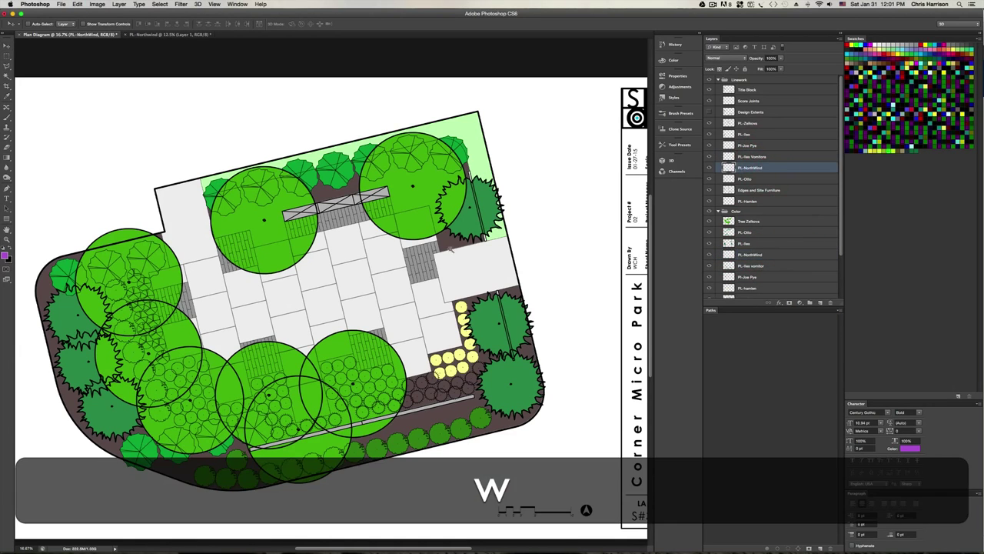
pyautogui.click(427, 275)
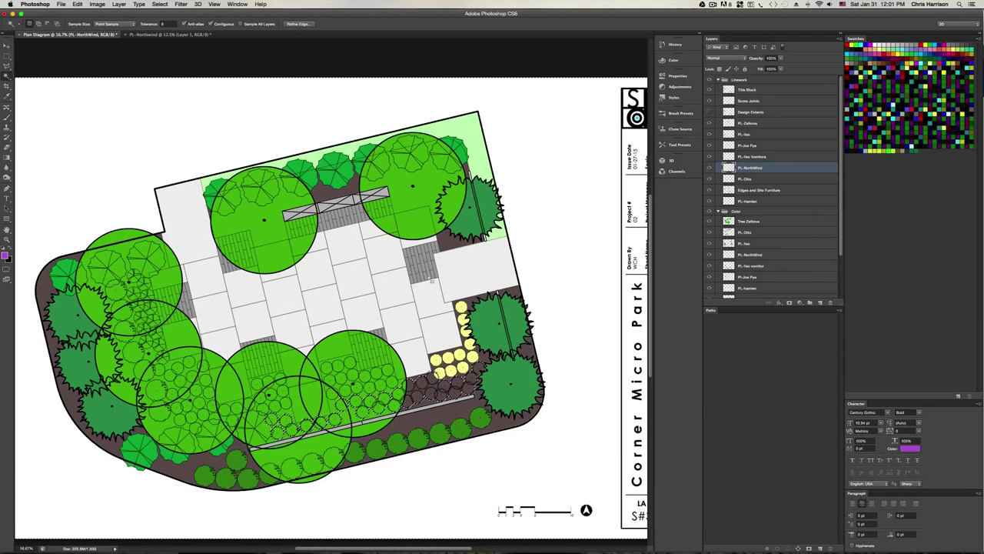
pyautogui.press('shift+super+x')
pyautogui.press('shift+super+i')
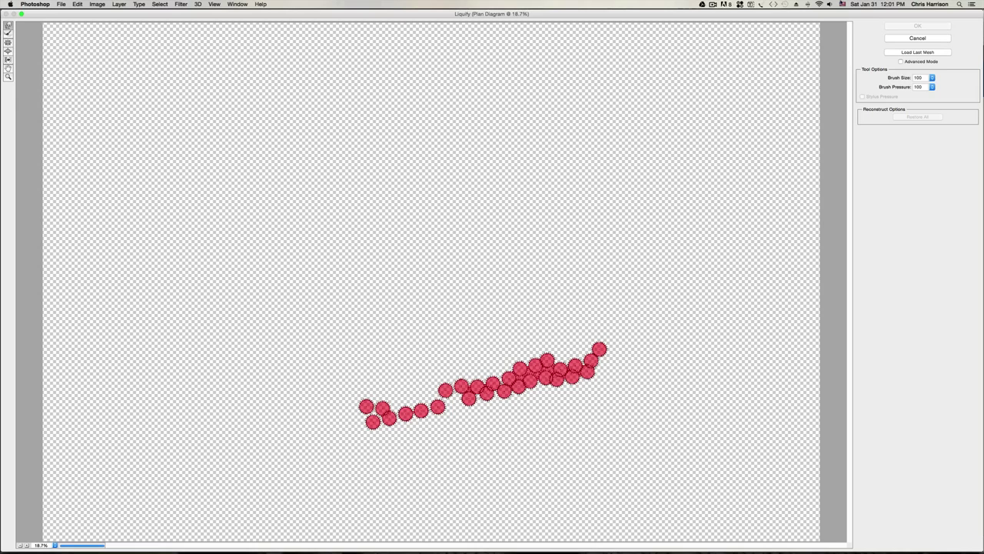
pyautogui.click(941, 40)
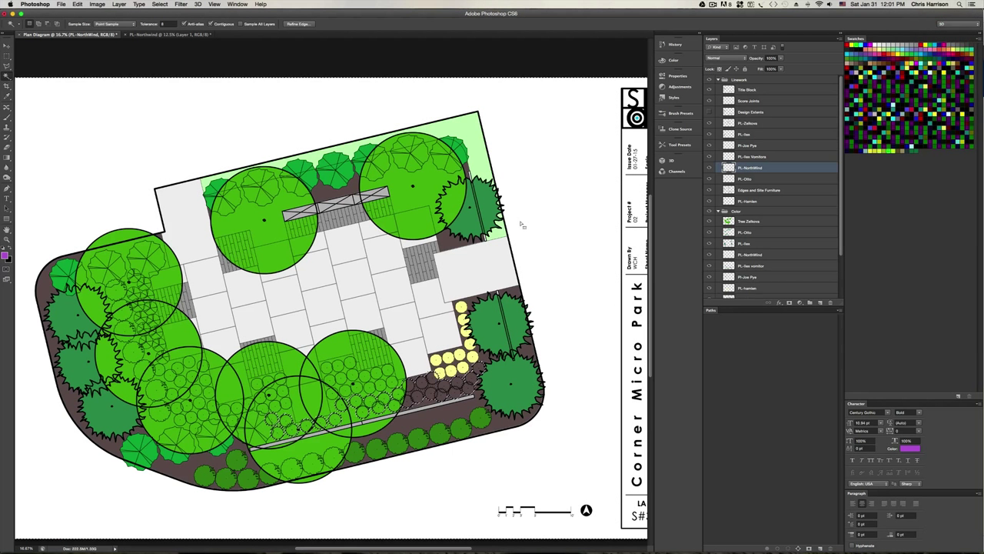
# Invert the selection, fill it on the Color group's PL-NorthWind layer with a pale yellow-green foreground color, and deselect
pyautogui.press('shift+super+i')
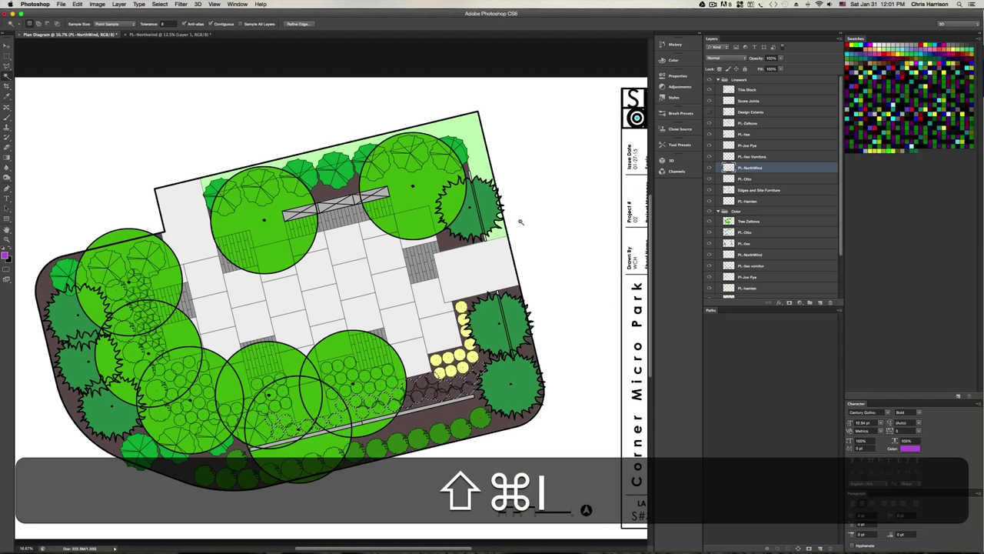
pyautogui.click(758, 254)
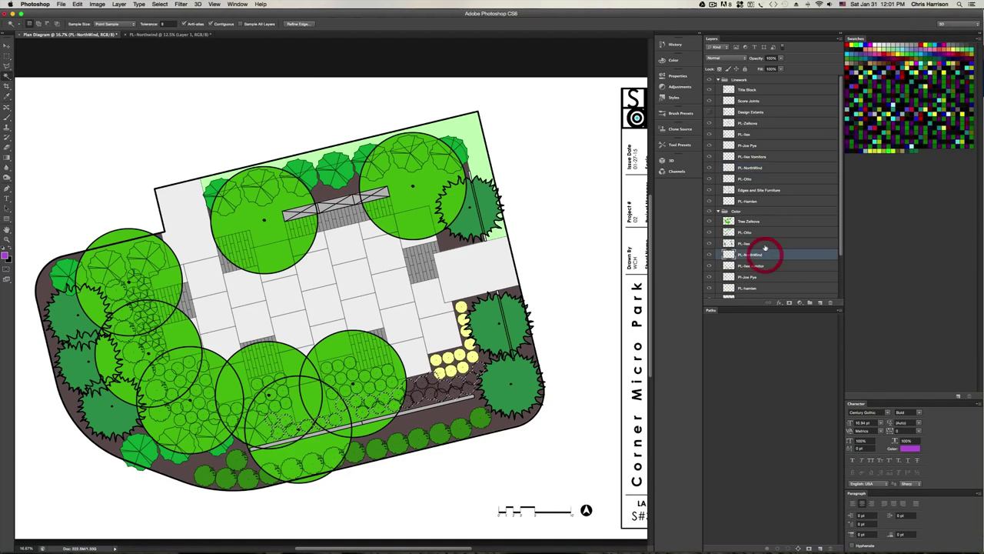
pyautogui.click(6, 255)
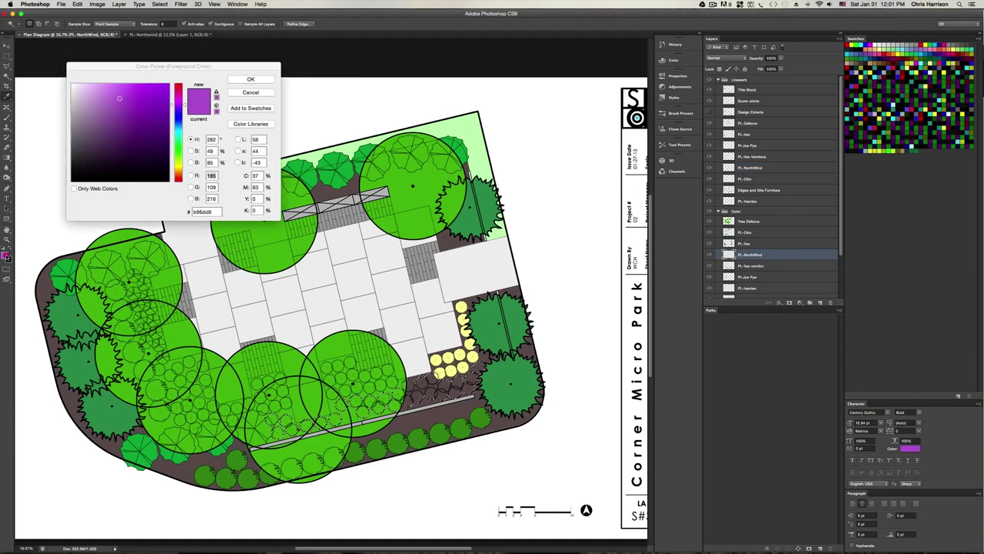
pyautogui.click(178, 162)
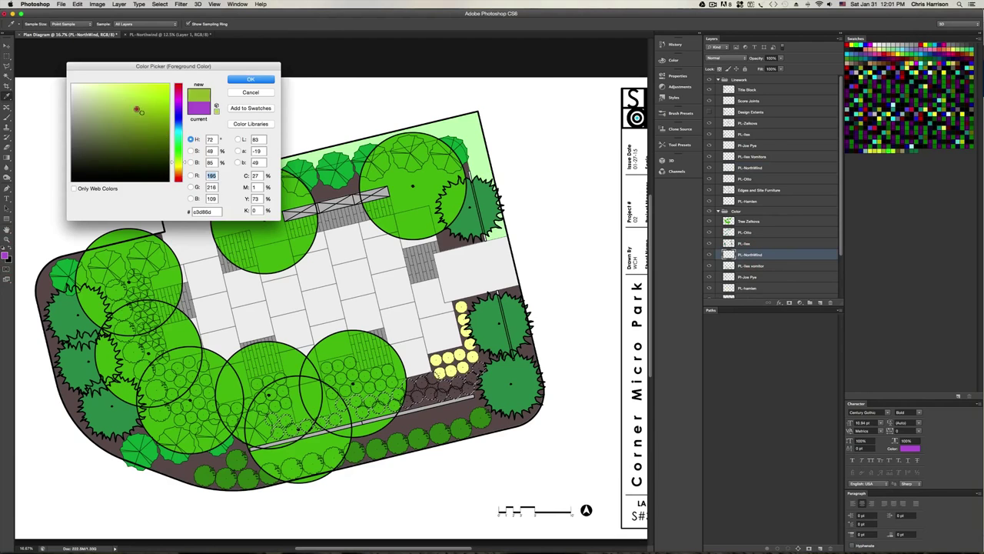
pyautogui.click(118, 96)
pyautogui.moveTo(118, 95); pyautogui.dragTo(97, 92)
pyautogui.click(243, 79)
pyautogui.press('w')
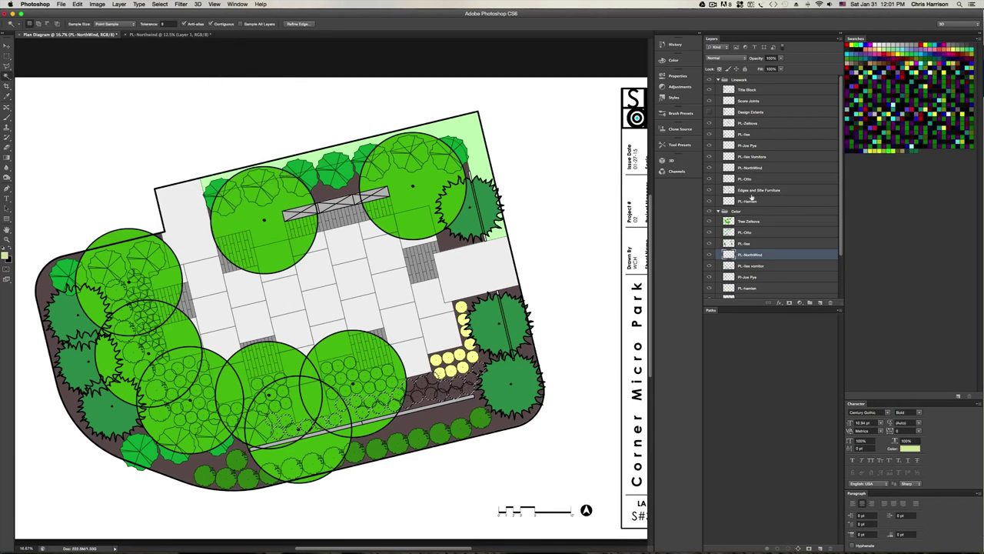
pyautogui.press('F5')
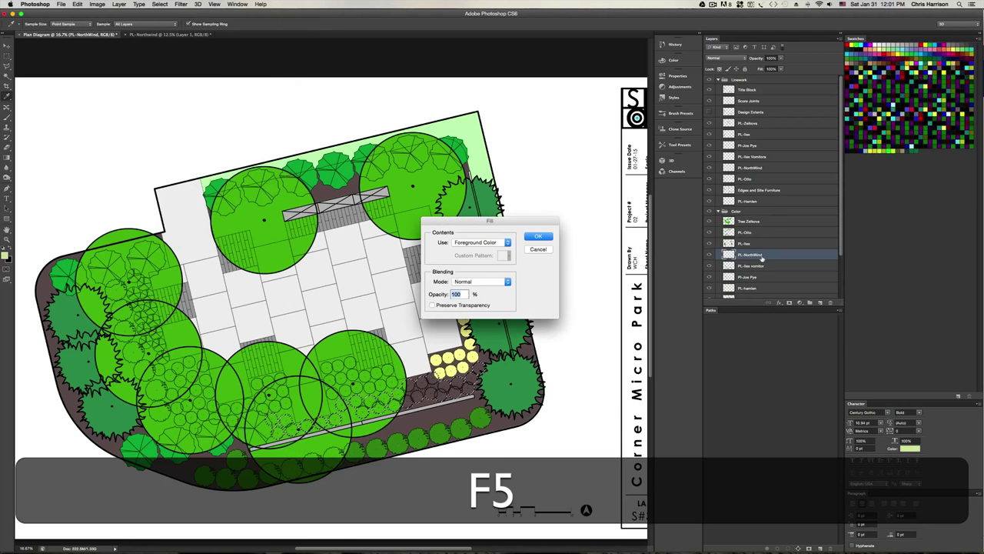
pyautogui.press('Return')
pyautogui.press('super+d')
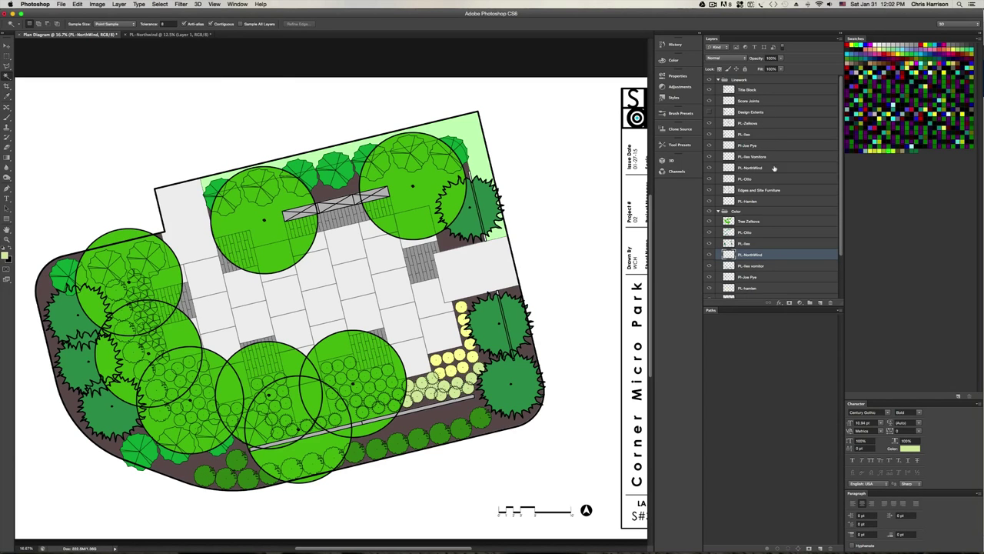
# Magic-wand the enclosed gaps between the pale green plant symbols beside the large tree, on the Linework group's PL-NorthWind layer
pyautogui.click(769, 167)
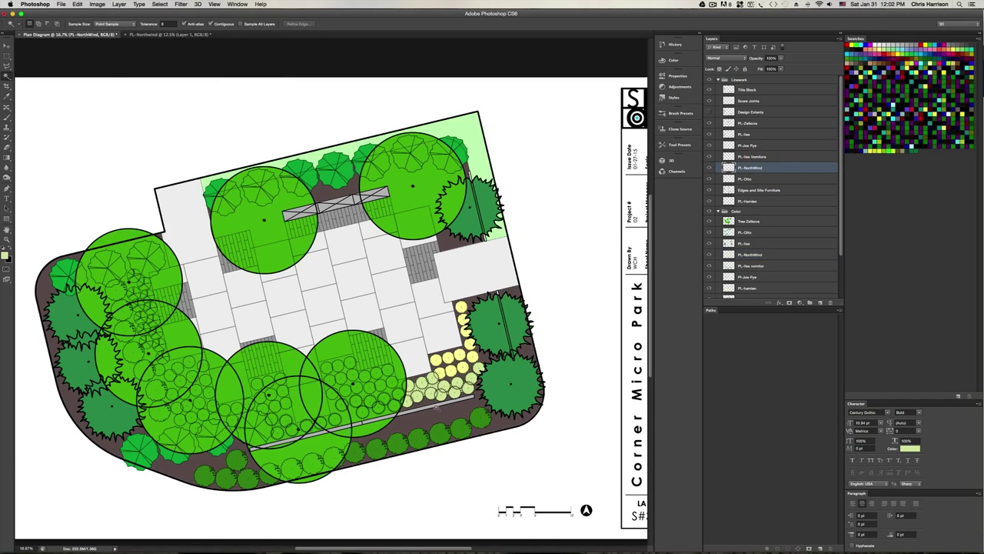
pyautogui.keyDown('alt'); pyautogui.scroll(3, 431, 403); pyautogui.keyUp('alt')
pyautogui.click(389, 359)
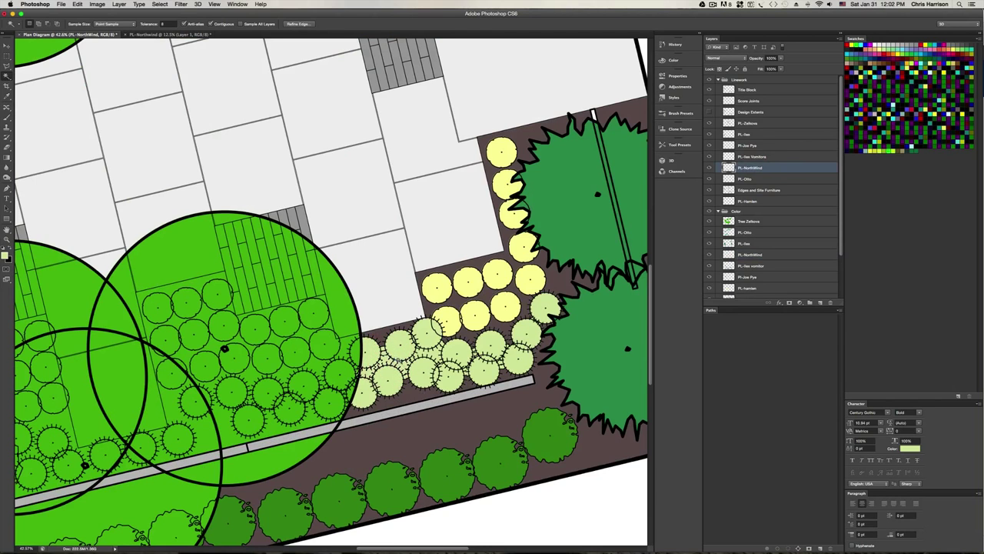
pyautogui.keyDown('alt'); pyautogui.scroll(3, 388, 360); pyautogui.keyUp('alt')
pyautogui.click(390, 340)
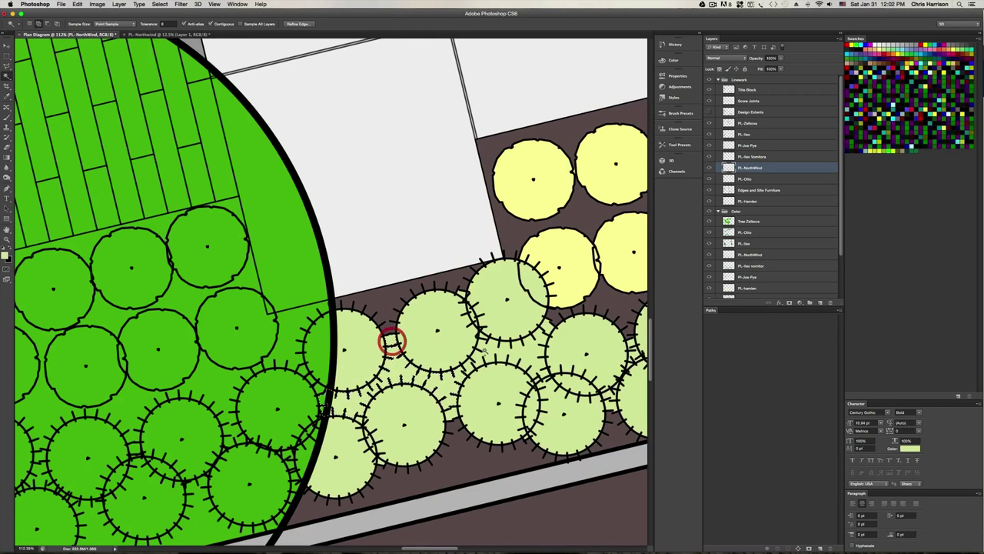
pyautogui.click(486, 352)
pyautogui.click(452, 410)
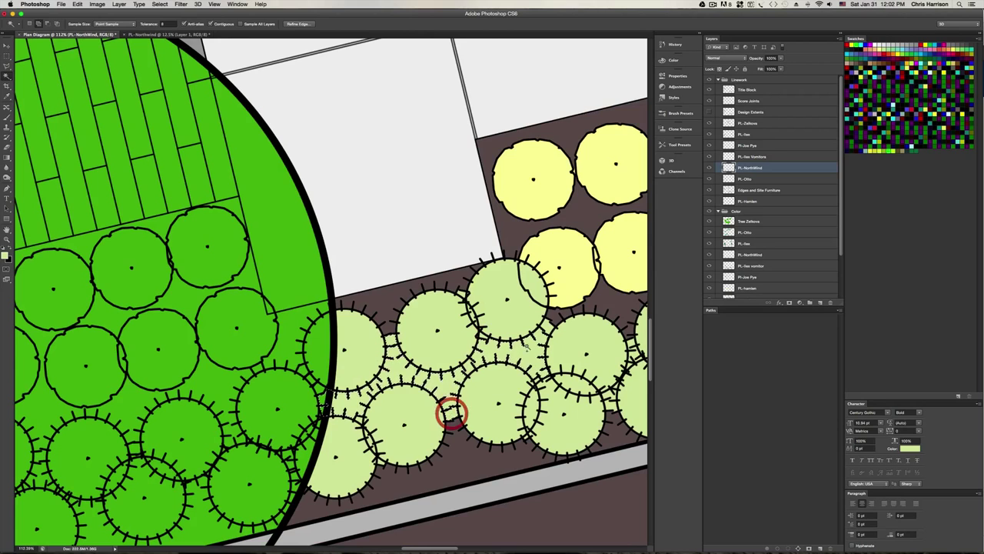
pyautogui.click(549, 331)
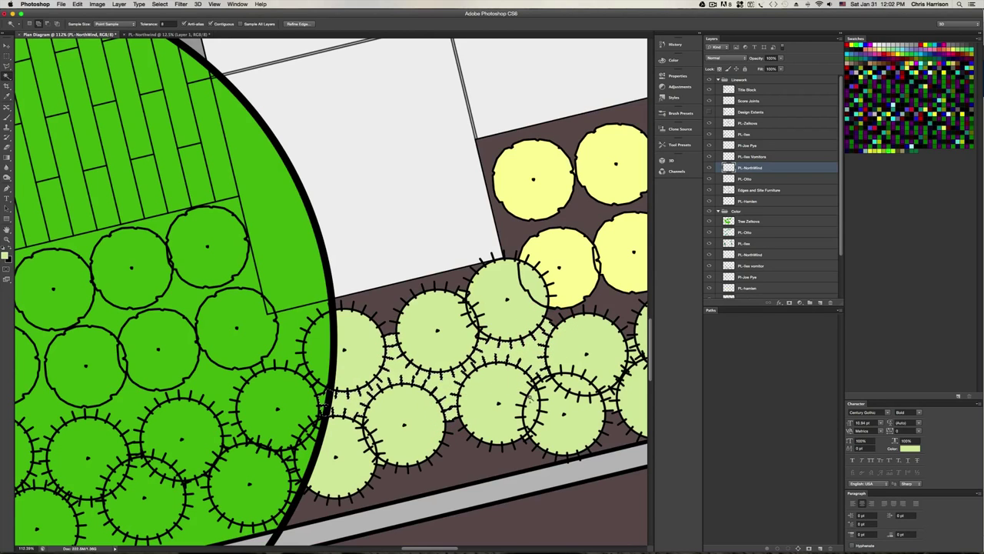
pyautogui.click(612, 398)
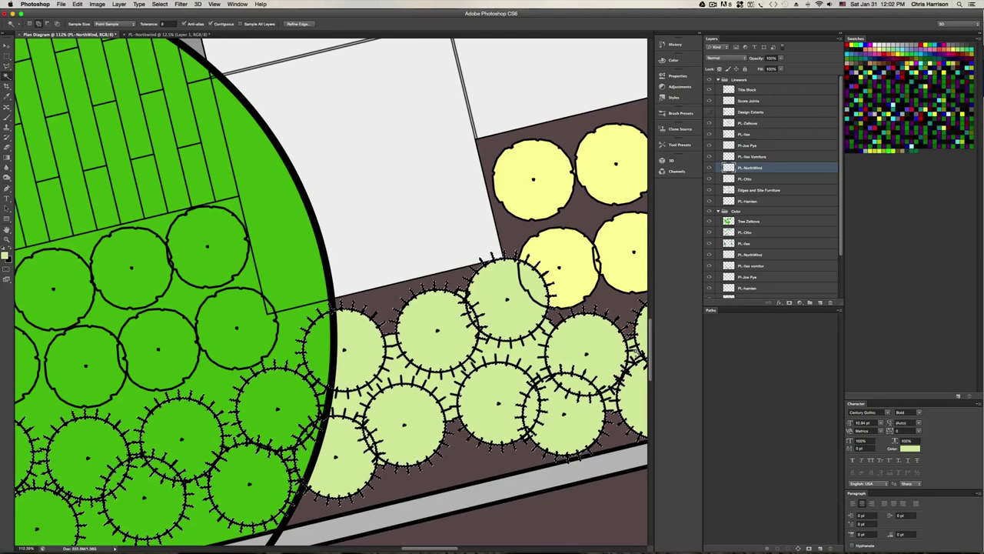
pyautogui.press('super+d')
# Add the small gaps between the middle pale green symbols to the magic-wand selection
pyautogui.click(631, 353)
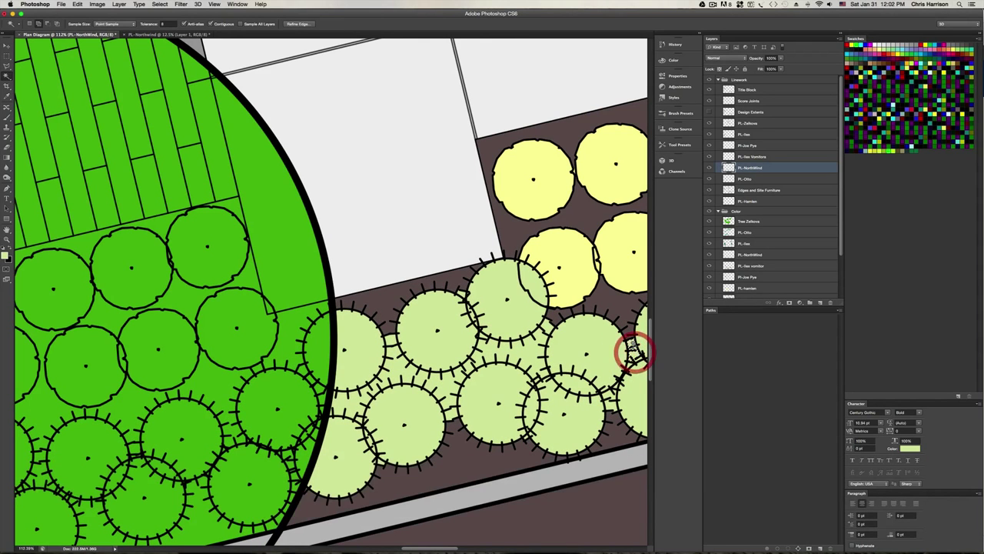
pyautogui.click(626, 361)
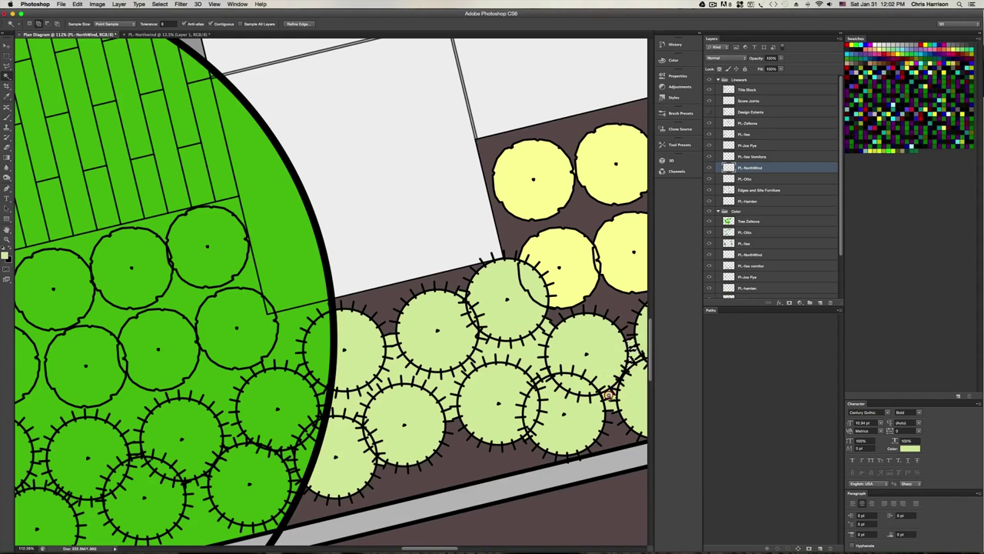
pyautogui.click(612, 405)
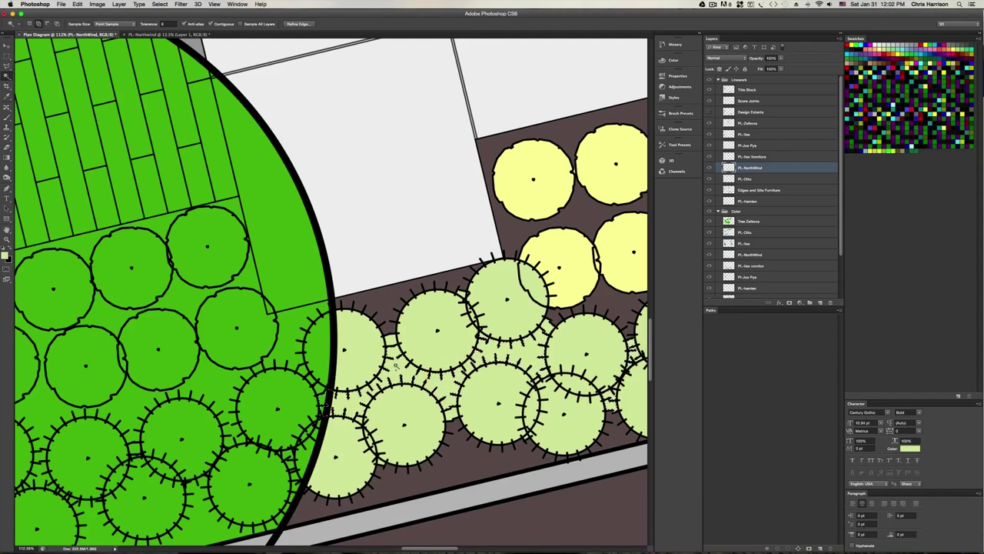
pyautogui.click(393, 341)
pyautogui.keyDown('alt'); pyautogui.scroll(3, 392, 340); pyautogui.keyUp('alt')
pyautogui.keyDown('alt'); pyautogui.scroll(-8, 392, 341); pyautogui.keyUp('alt')
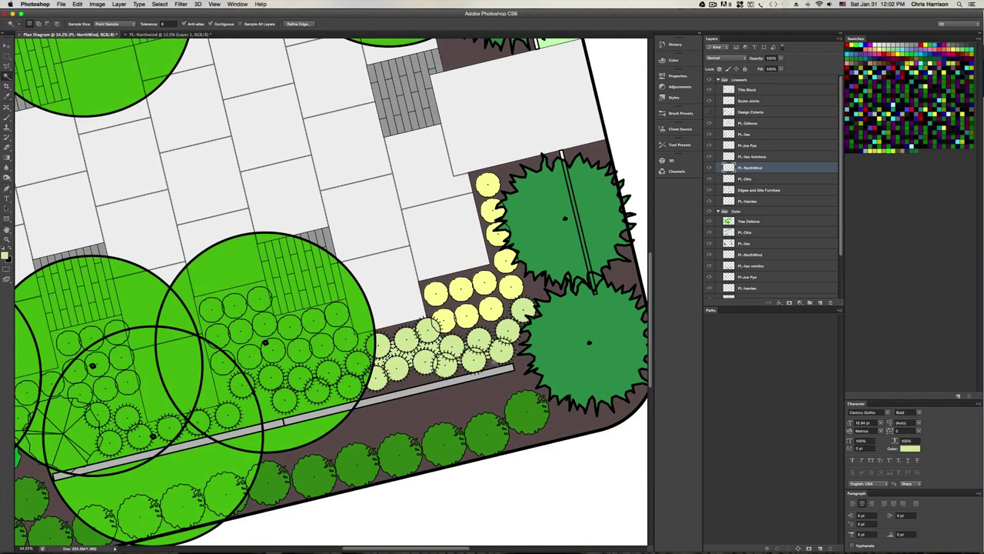
# Extend the selection to the gaps around the easternmost pale green symbols, undoing the stray pick of the outer area
pyautogui.keyDown('alt'); pyautogui.scroll(5, 492, 358); pyautogui.keyUp('alt')
pyautogui.click(474, 332)
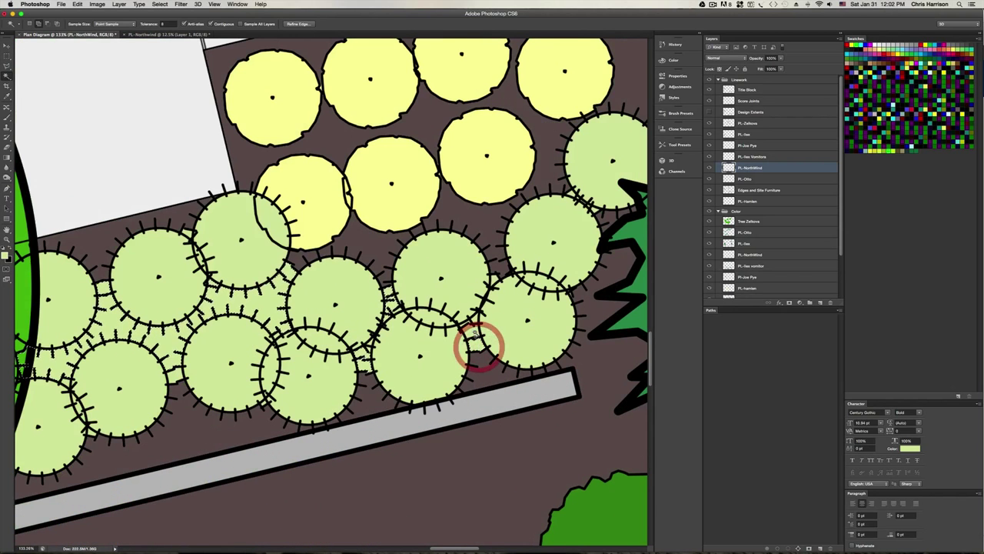
pyautogui.click(474, 318)
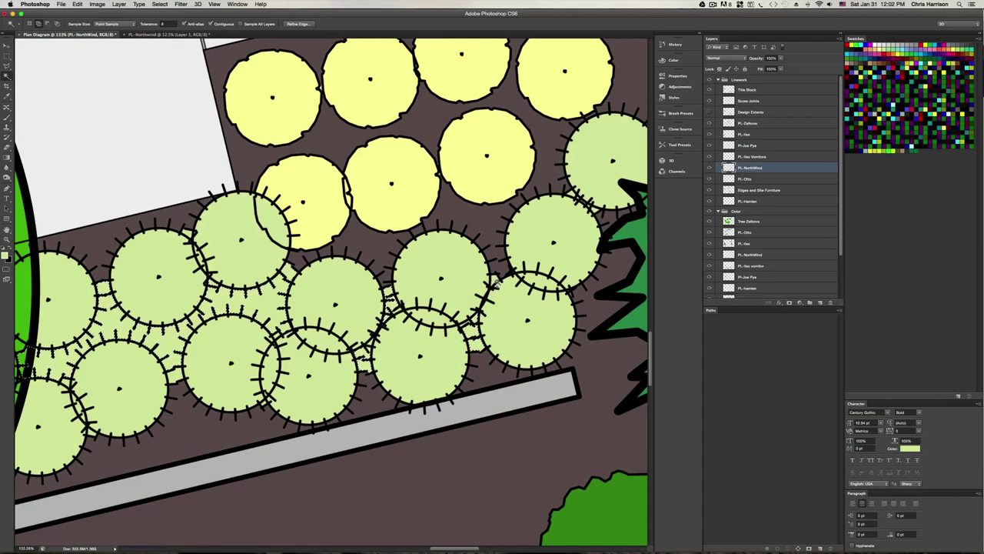
pyautogui.click(496, 281)
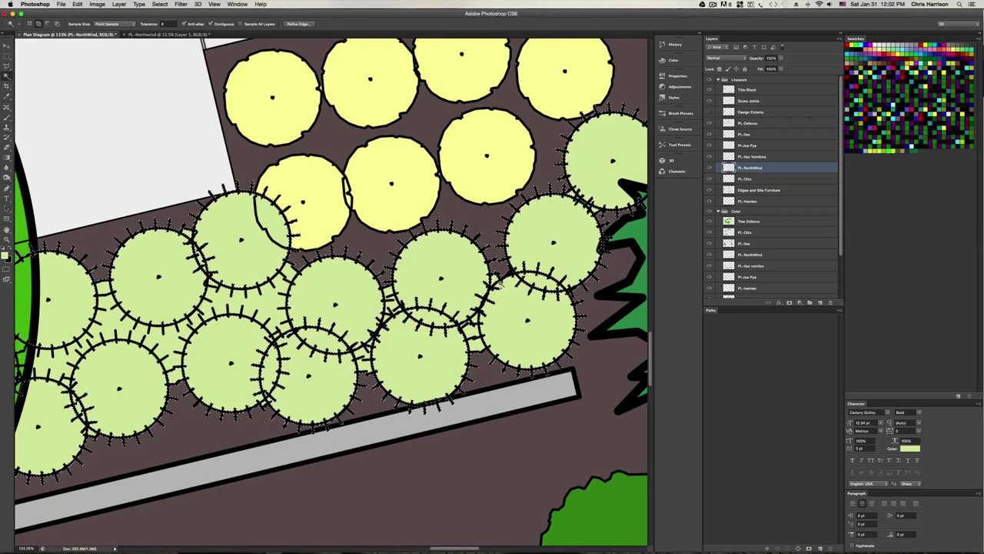
pyautogui.press('super+z')
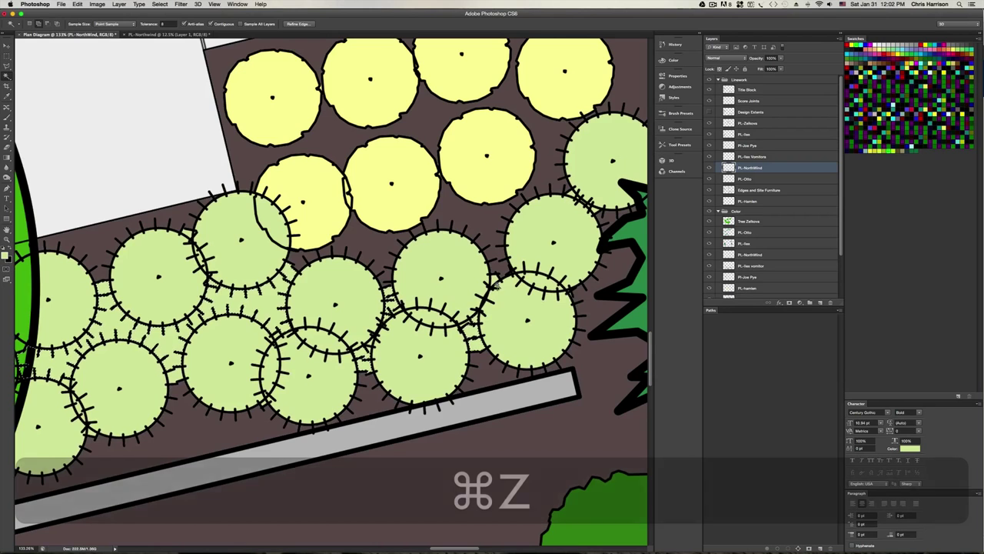
pyautogui.click(494, 280)
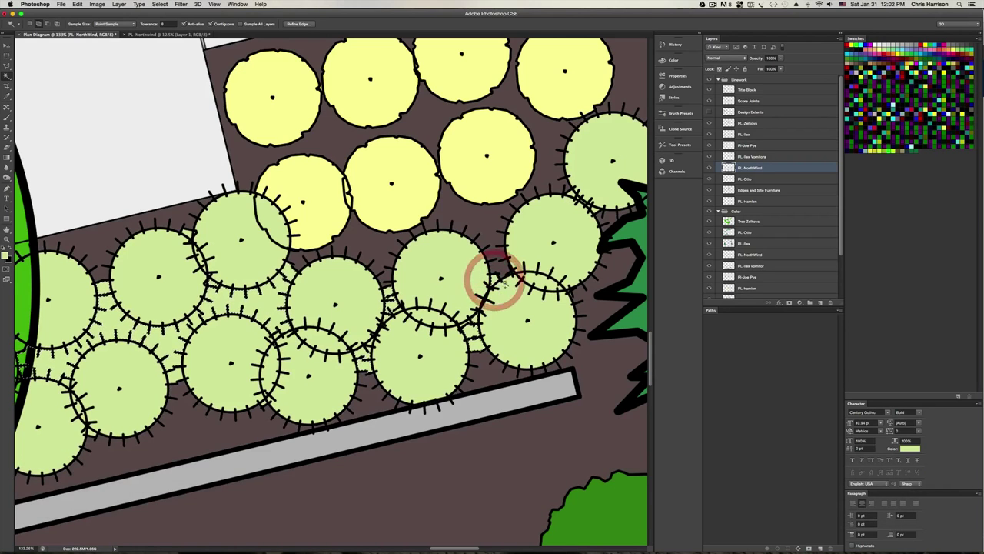
pyautogui.click(572, 194)
pyautogui.click(594, 210)
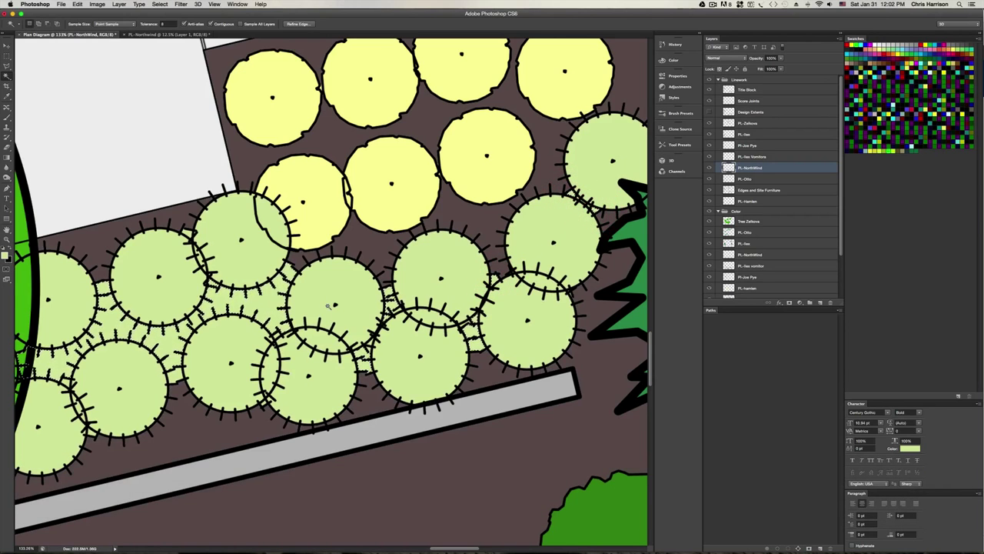
# Delete the fill within the selected gaps from the Color group's PL-NorthWind layer and deselect
pyautogui.keyDown('alt'); pyautogui.scroll(2, 331, 304); pyautogui.keyUp('alt')
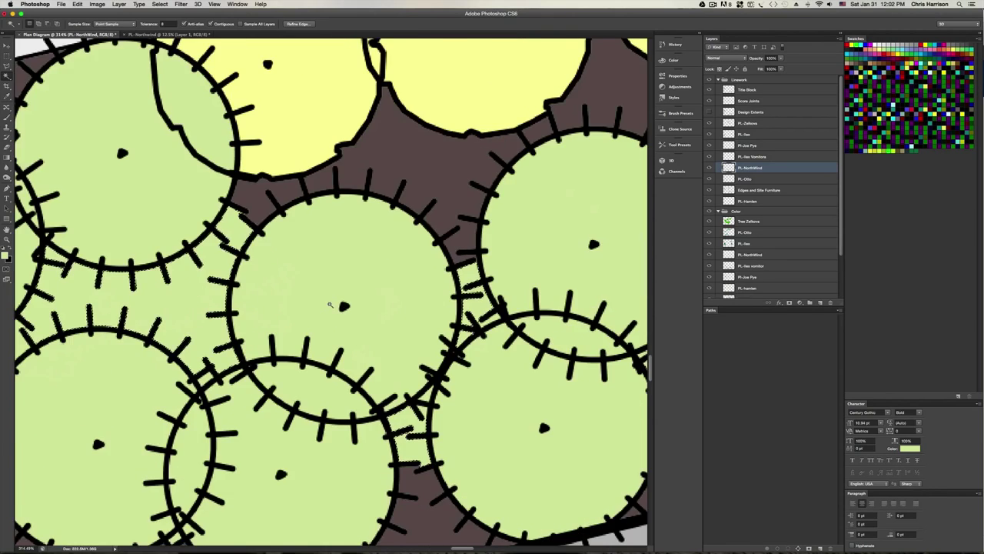
pyautogui.keyDown('alt'); pyautogui.scroll(-4, 330, 305); pyautogui.keyUp('alt')
pyautogui.press('space')
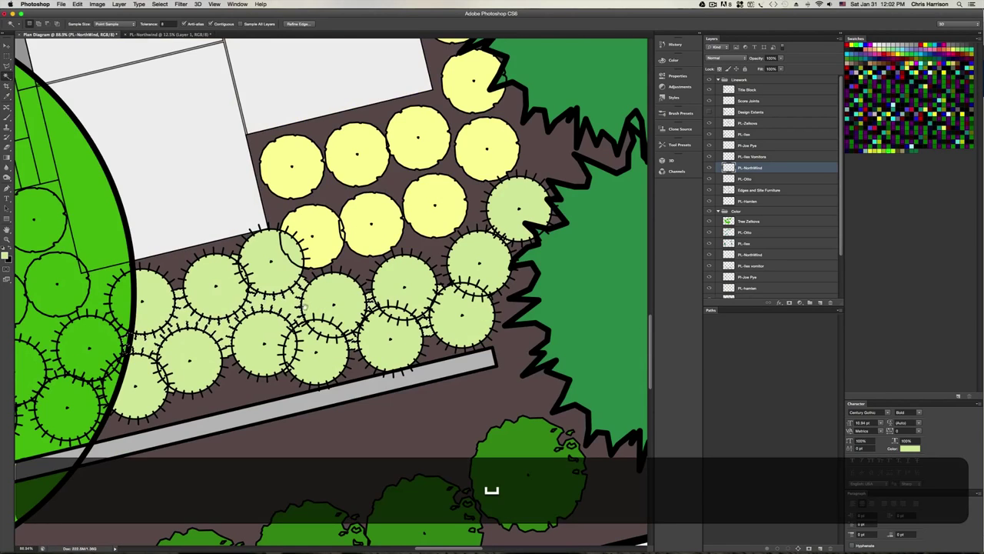
pyautogui.keyDown('alt'); pyautogui.scroll(-2, 511, 279); pyautogui.keyUp('alt')
pyautogui.keyDown('alt'); pyautogui.scroll(6, 321, 316); pyautogui.keyUp('alt')
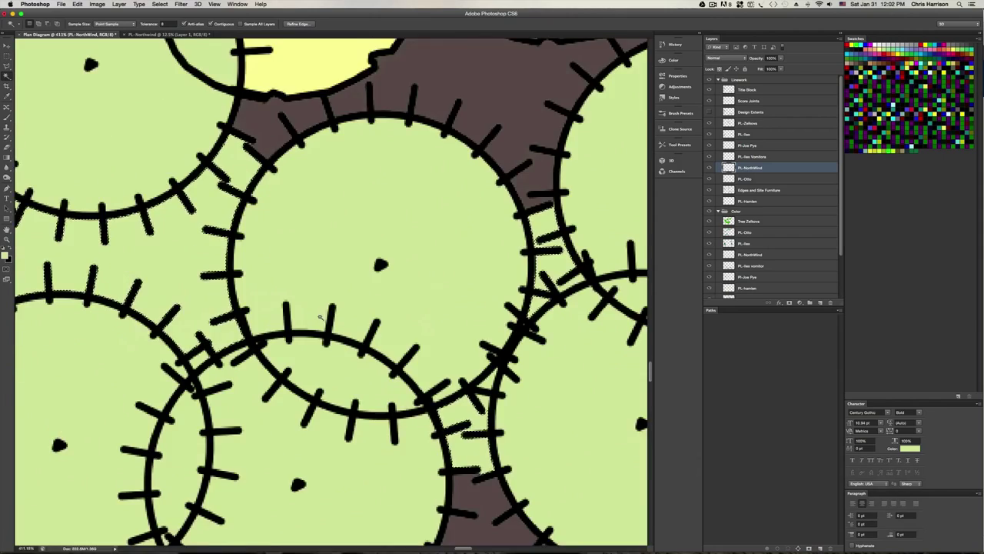
pyautogui.keyDown('alt'); pyautogui.scroll(-6, 321, 316); pyautogui.keyUp('alt')
pyautogui.keyDown('alt'); pyautogui.scroll(-8, 320, 316); pyautogui.keyUp('alt')
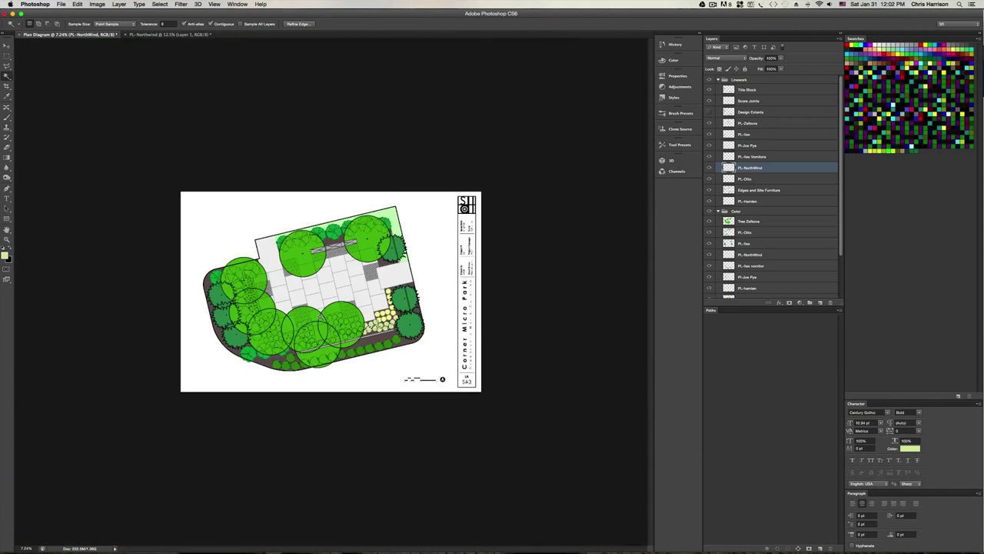
pyautogui.keyDown('alt'); pyautogui.scroll(3, 321, 316); pyautogui.keyUp('alt')
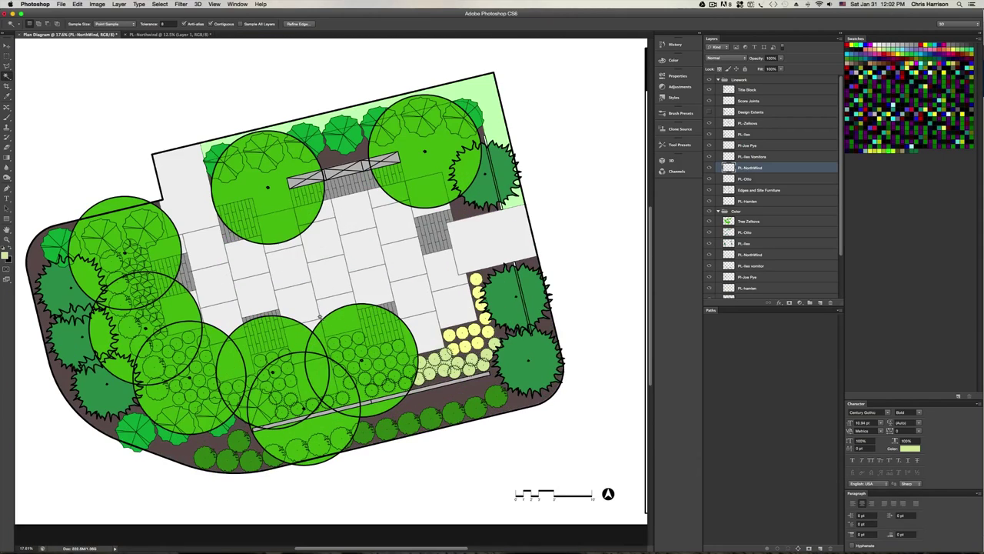
pyautogui.click(766, 256)
pyautogui.press('BackSpace')
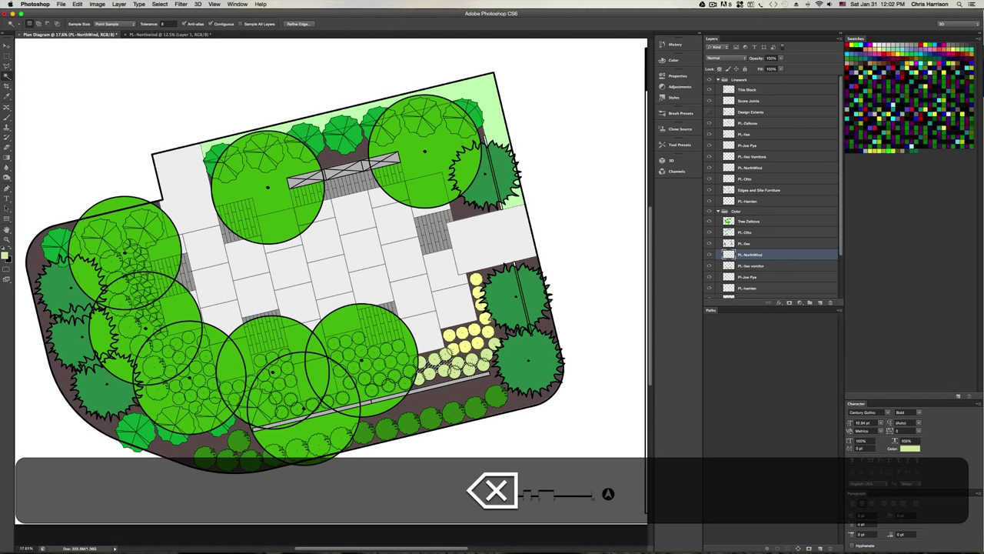
pyautogui.press('super+d')
# Magic-wand the leftover filled slivers between the plant symbols on the Linework group's PL-NorthWind layer
pyautogui.keyDown('super'); pyautogui.click(443, 368); pyautogui.keyUp('super')
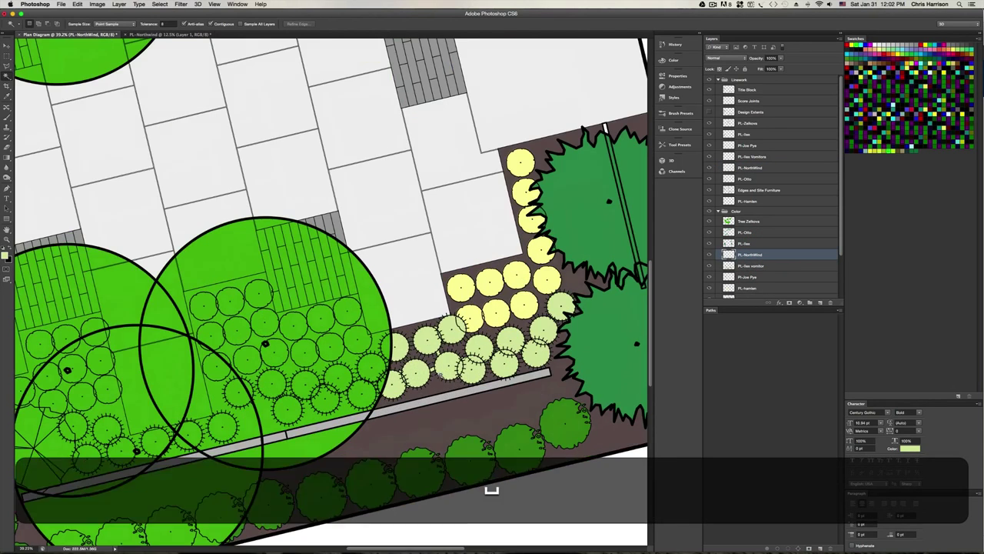
pyautogui.keyDown('super'); pyautogui.click(442, 371); pyautogui.keyUp('super')
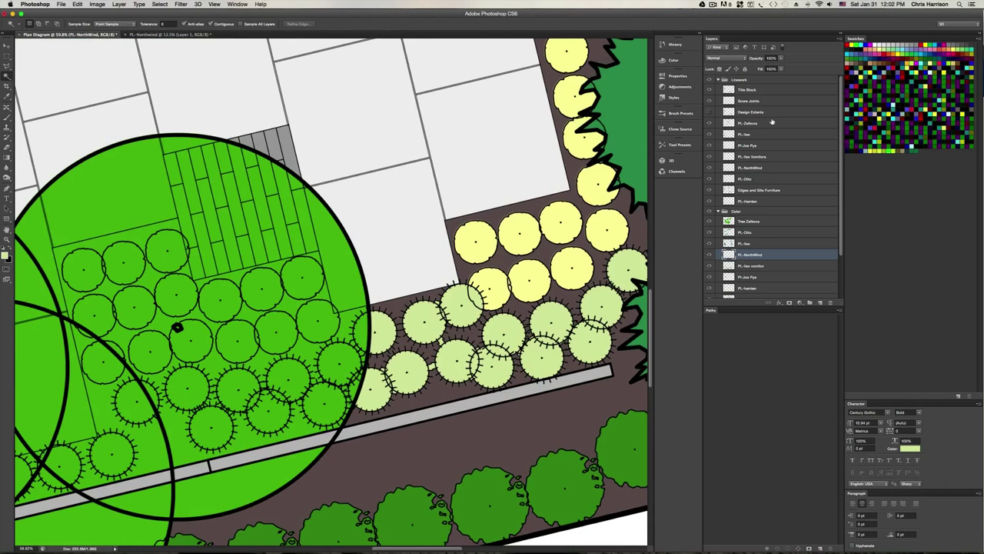
pyautogui.click(763, 167)
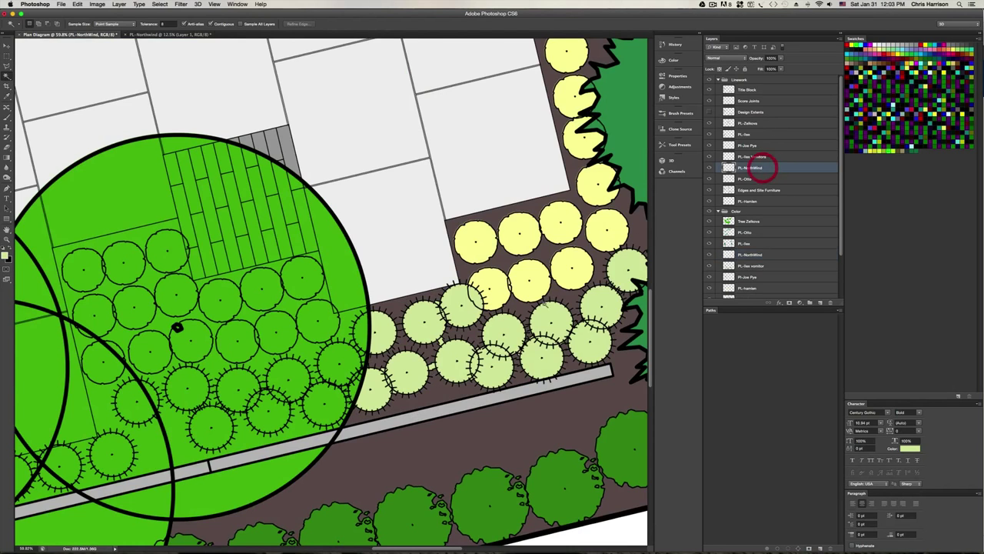
pyautogui.keyDown('super'); pyautogui.click(455, 338); pyautogui.keyUp('super')
pyautogui.click(421, 343)
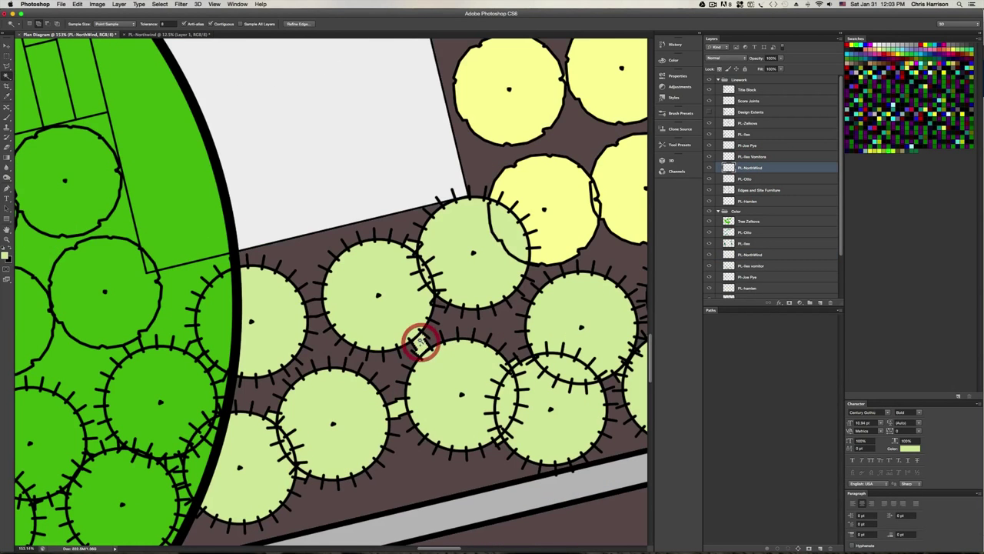
pyautogui.keyDown('shift'); pyautogui.click(397, 407); pyautogui.keyUp('shift')
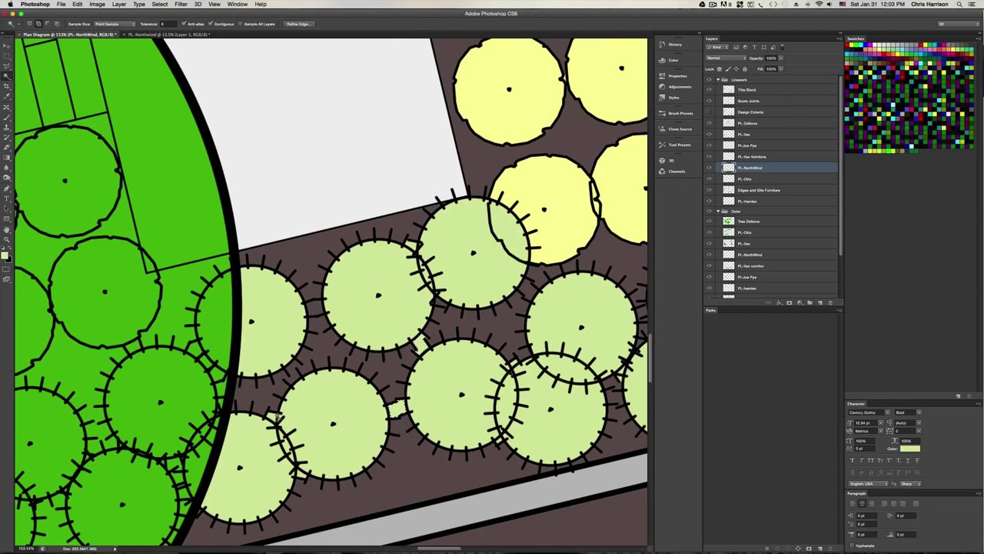
pyautogui.keyDown('shift'); pyautogui.click(273, 415); pyautogui.keyUp('shift')
pyautogui.keyDown('shift'); pyautogui.click(300, 474); pyautogui.keyUp('shift')
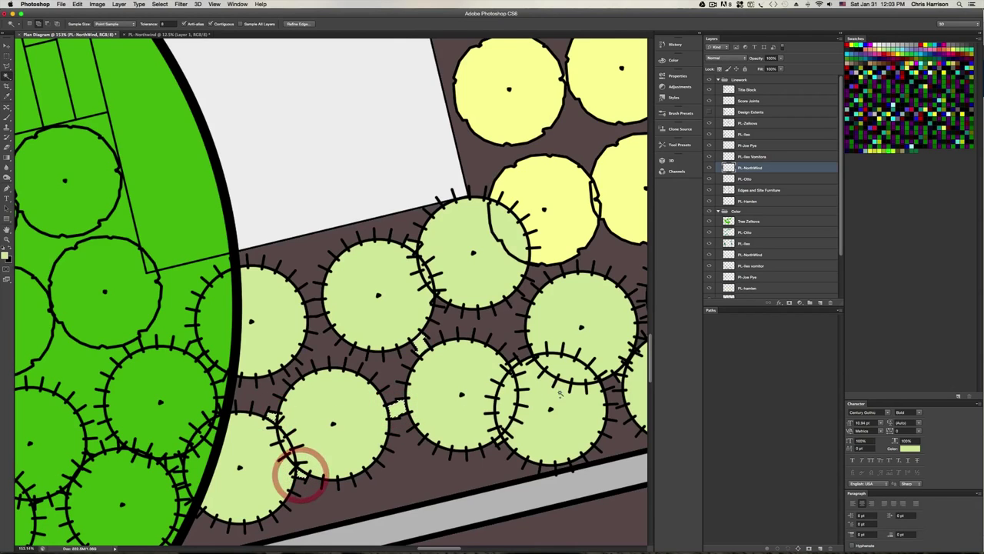
pyautogui.keyDown('shift'); pyautogui.click(623, 373); pyautogui.keyUp('shift')
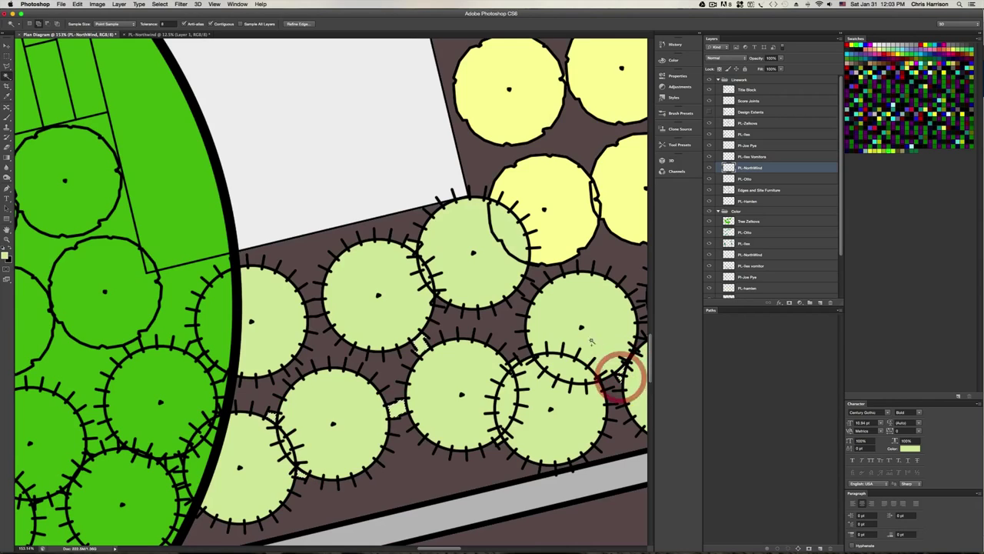
pyautogui.keyDown('shift'); pyautogui.click(407, 243); pyautogui.keyUp('shift')
# Clear the selected leftover slivers from the Color group's PL-NorthWind layer and drop the selection
pyautogui.keyDown('alt'); pyautogui.scroll(5, 326, 281); pyautogui.keyUp('alt')
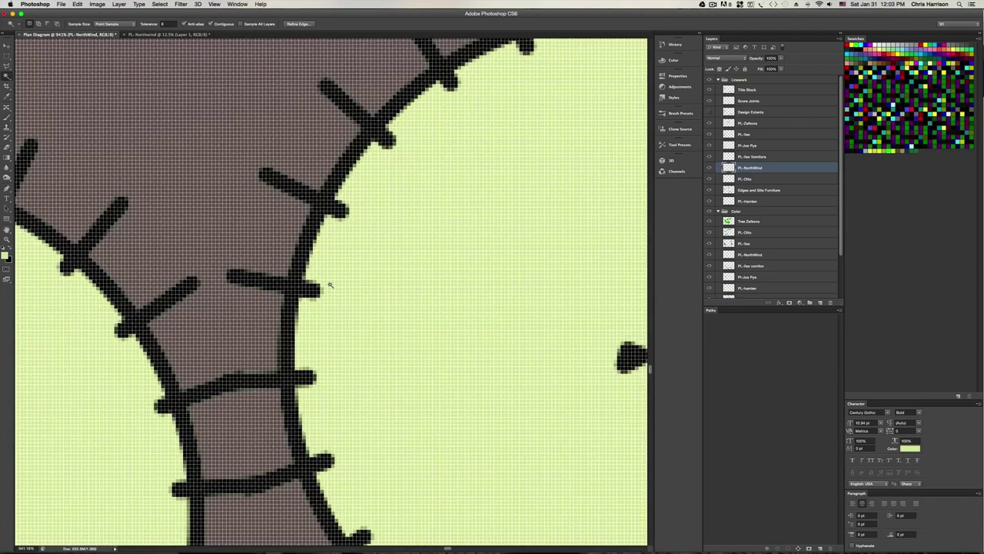
pyautogui.keyDown('alt'); pyautogui.scroll(-10, 325, 281); pyautogui.keyUp('alt')
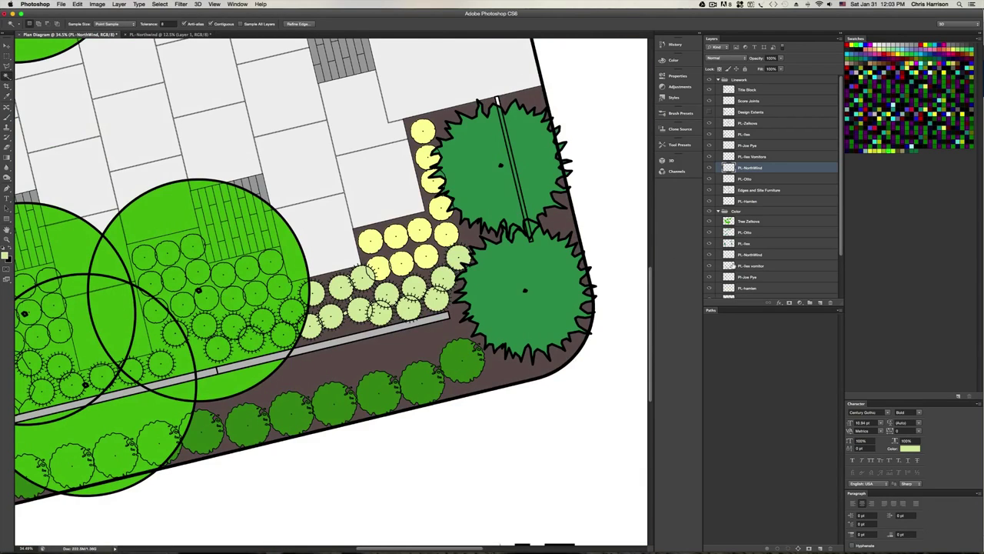
pyautogui.click(760, 253)
pyautogui.press('BackSpace')
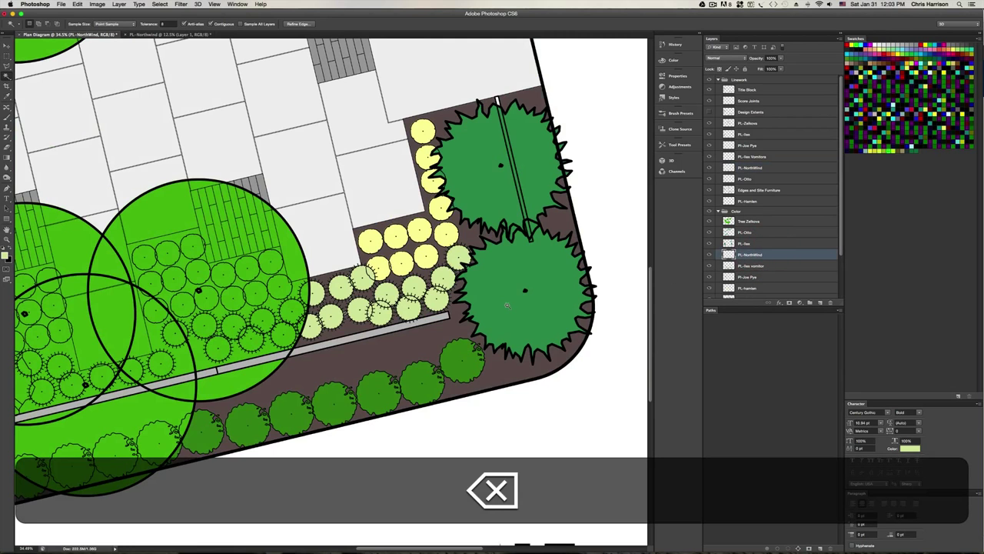
pyautogui.press('super+d')
pyautogui.press('super+minus')
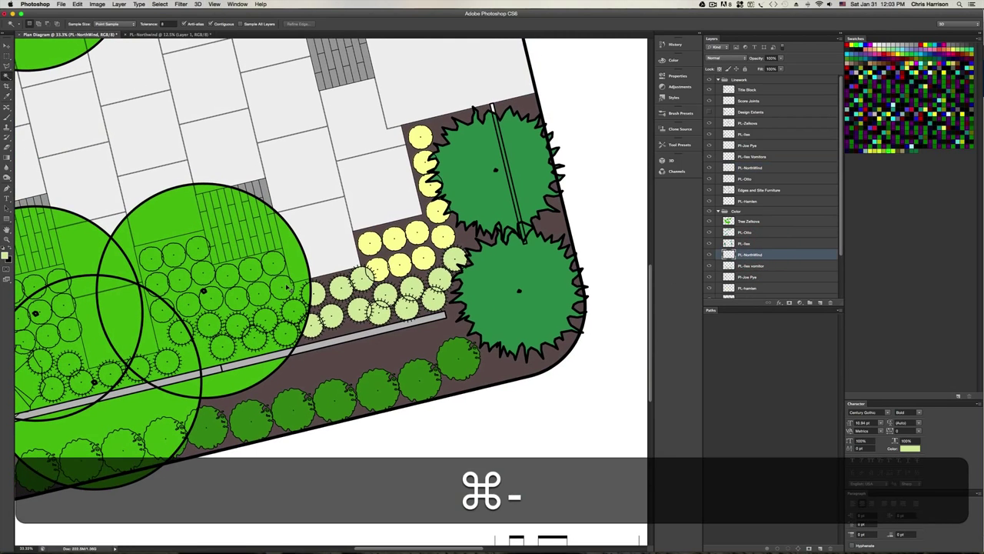
pyautogui.press('super+space')
pyautogui.moveTo(274, 319); pyautogui.dragTo(329, 356)
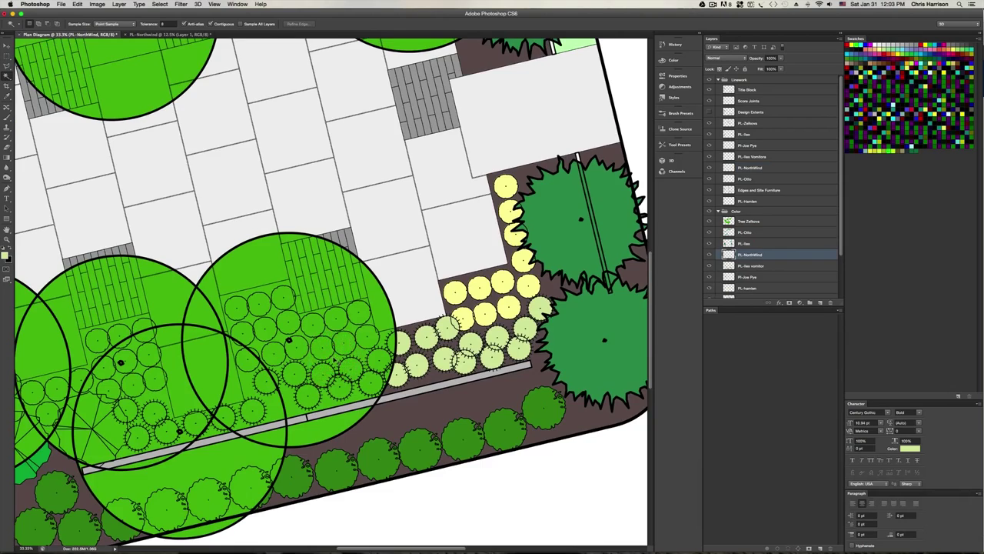
pyautogui.press('super+minus')
pyautogui.press('super+space')
pyautogui.moveTo(334, 266); pyautogui.dragTo(360, 313)
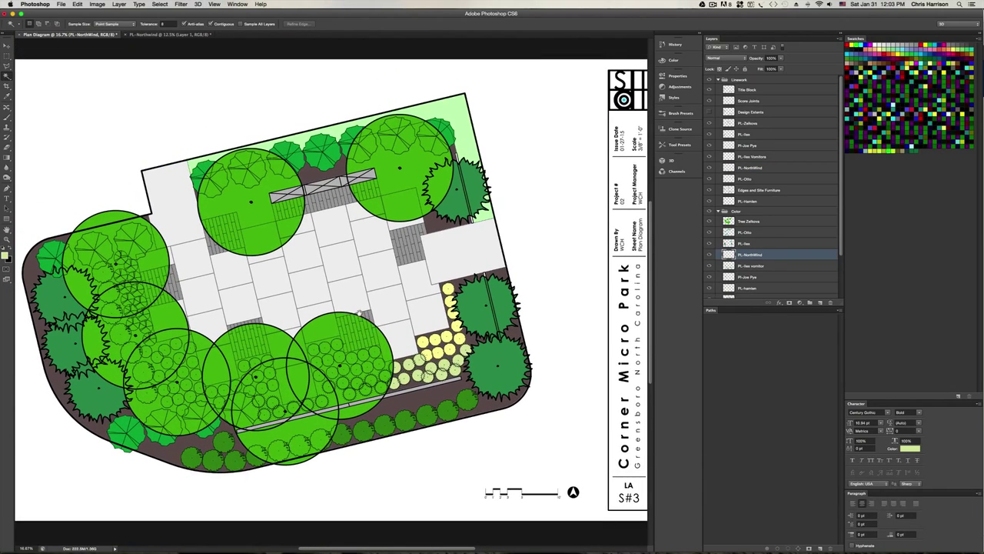
# Save the coloured Plan Diagram and switch to the Base Model(1).dwg drawing in AutoCAD
pyautogui.press('super+s')
pyautogui.moveTo(372, 539)
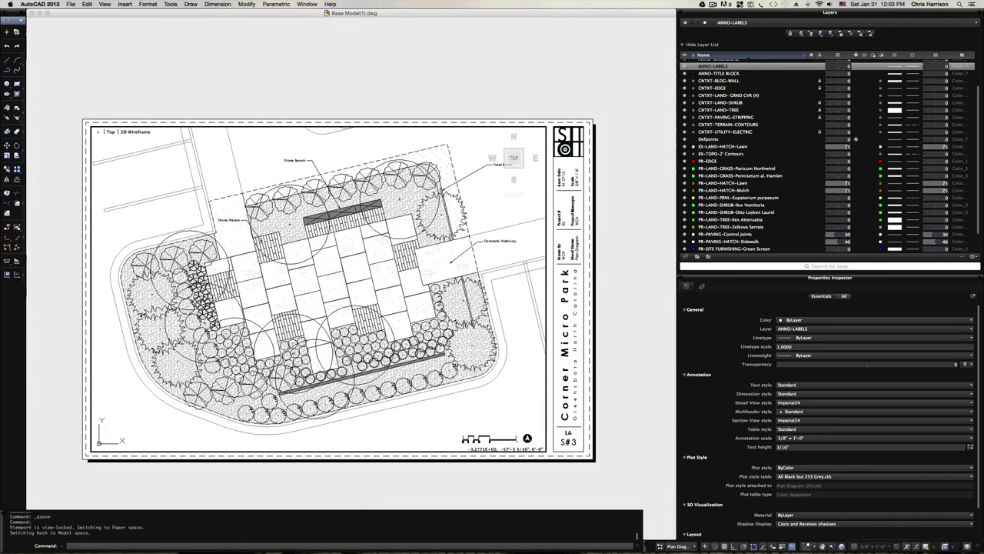
pyautogui.click(256, 530)
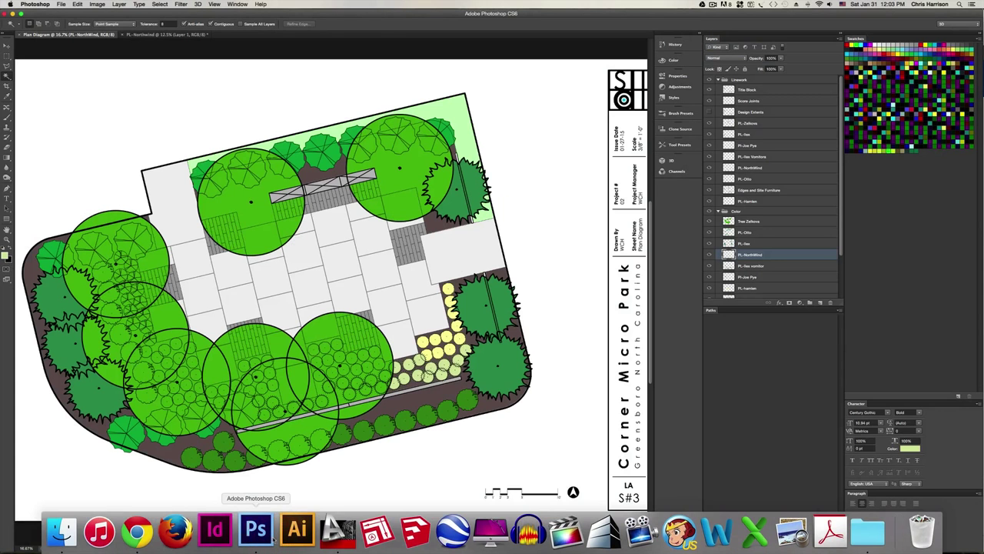
pyautogui.click(332, 530)
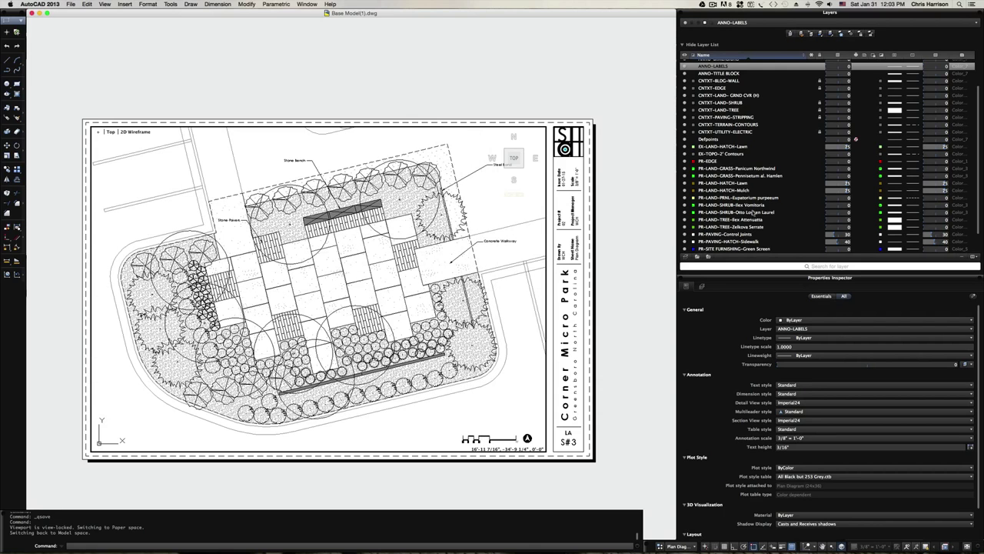
# Turn off the 00-DESIGN EXTENTS layer in the Base Model drawing's plan sheet
pyautogui.scroll(-1, 724, 183)
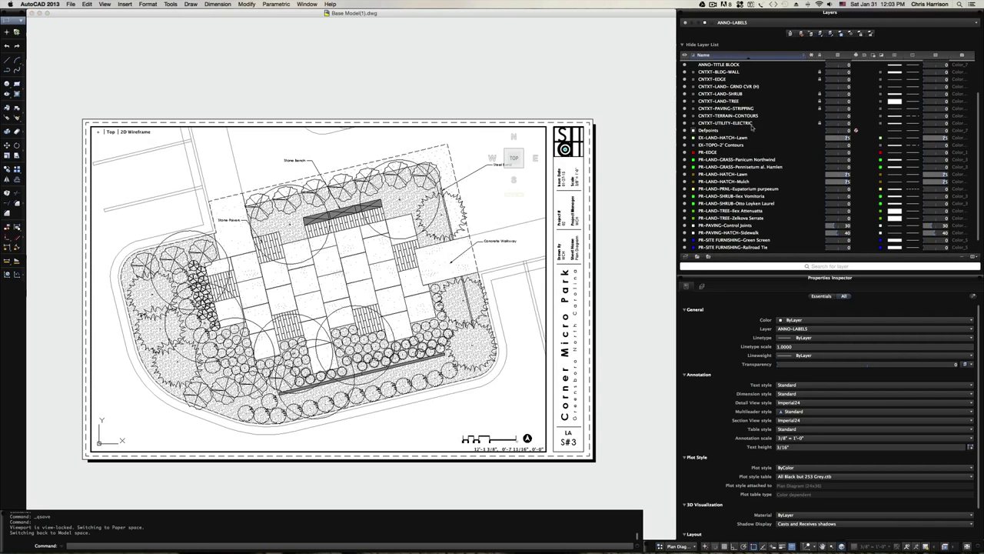
pyautogui.scroll(3, 757, 128)
pyautogui.scroll(1, 693, 78)
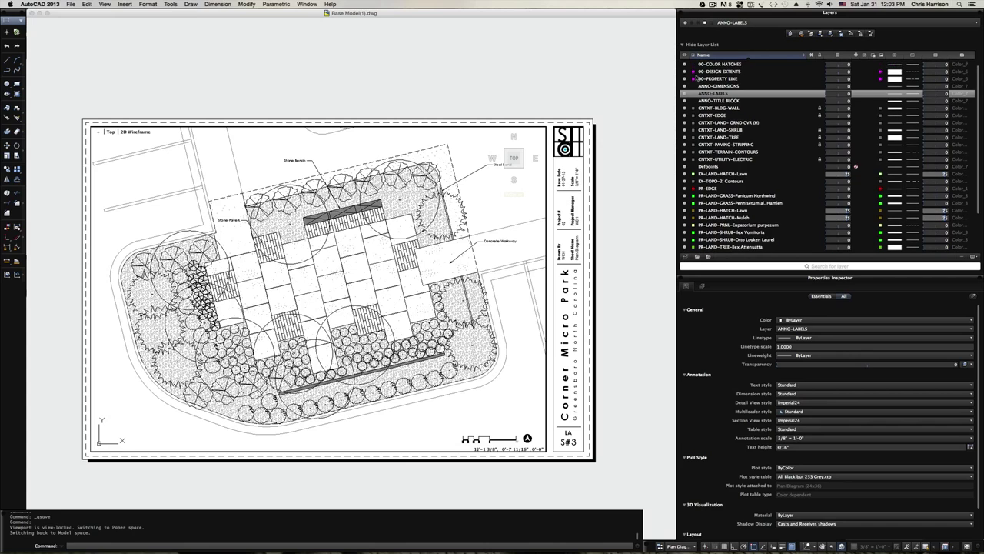
pyautogui.click(686, 70)
pyautogui.scroll(1, 687, 71)
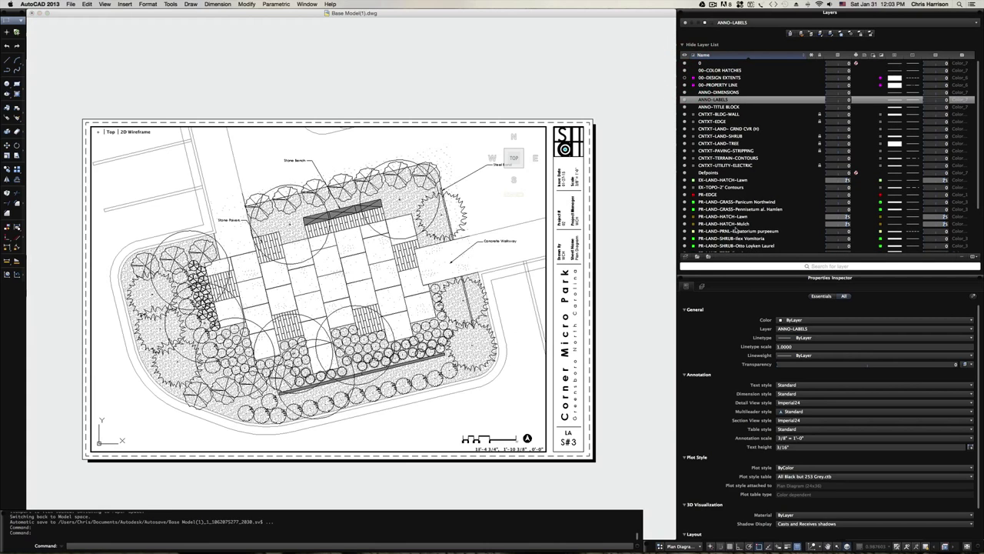
# Turn off the current ANNO-LABELS layer to hide the plan's labels
pyautogui.scroll(-2, 737, 228)
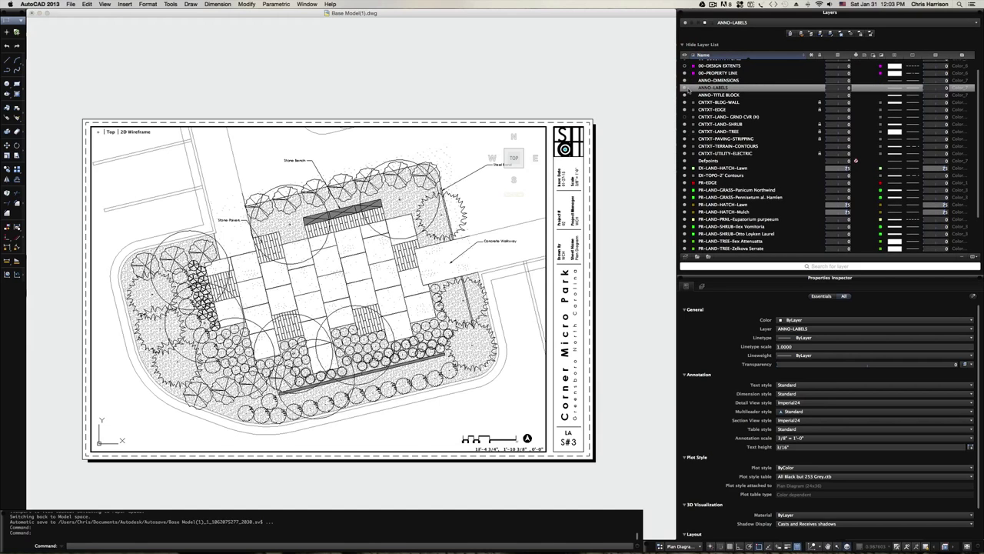
pyautogui.click(686, 87)
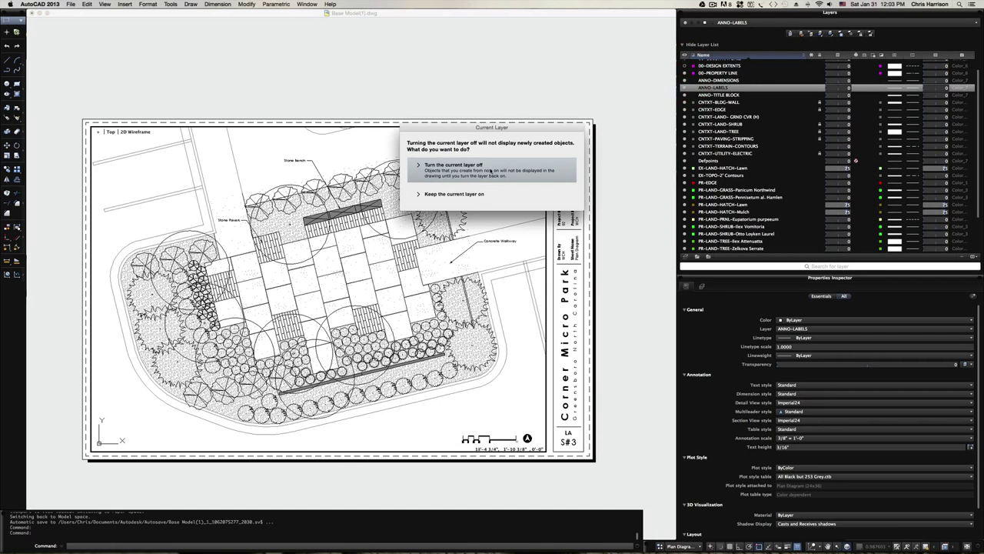
pyautogui.click(491, 170)
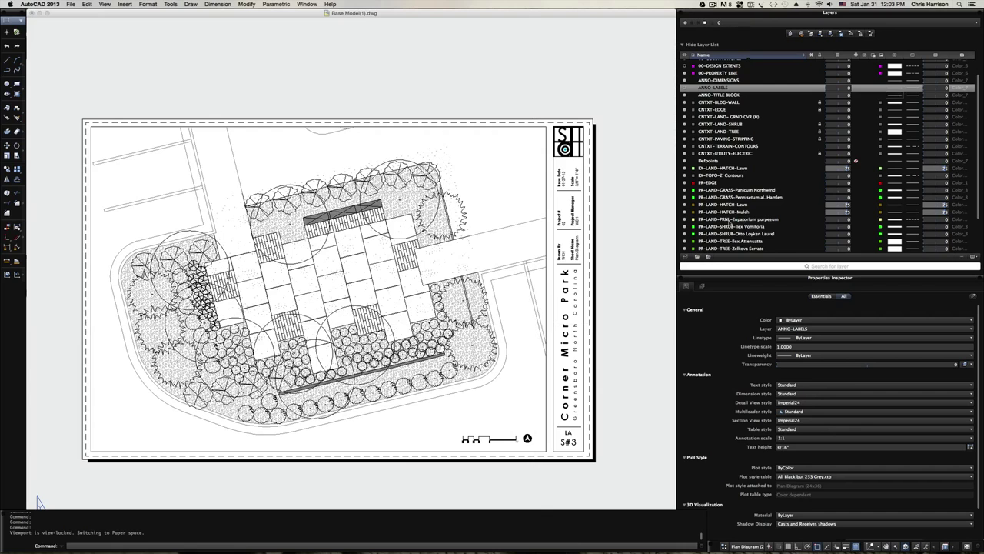
# Turn off all planting layers from PR-LAND-GRASS-Panicum Northwind through PR-LAND-TREE-Zelkova Serrate
pyautogui.scroll(-2, 730, 200)
pyautogui.click(715, 177)
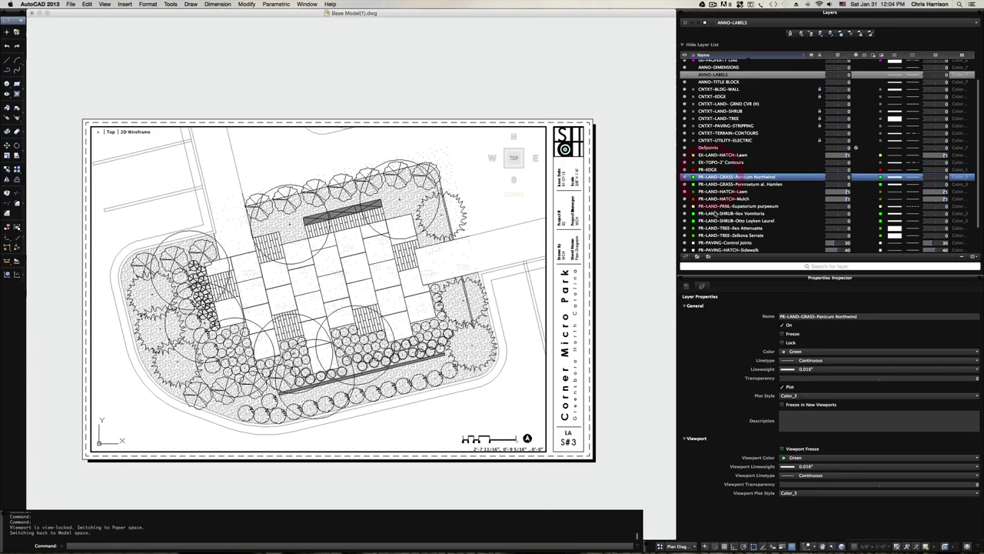
pyautogui.keyDown('shift'); pyautogui.click(715, 235); pyautogui.keyUp('shift')
pyautogui.click(685, 235)
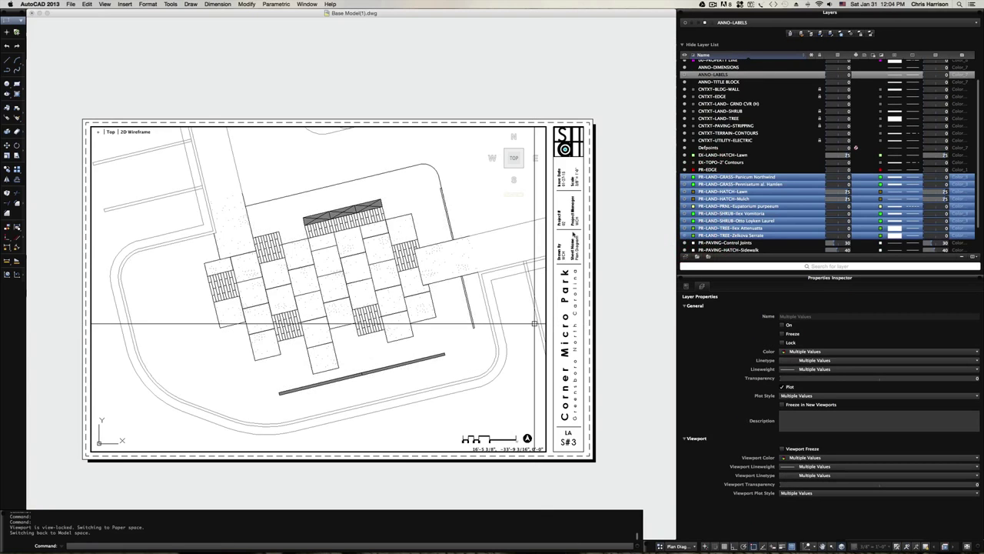
# Turn off the PR-PAVING-HATCH-Sidewalk, CNTXT-EDGE and CNTXT-PAVING-STRIPPING layers
pyautogui.scroll(-3, 723, 223)
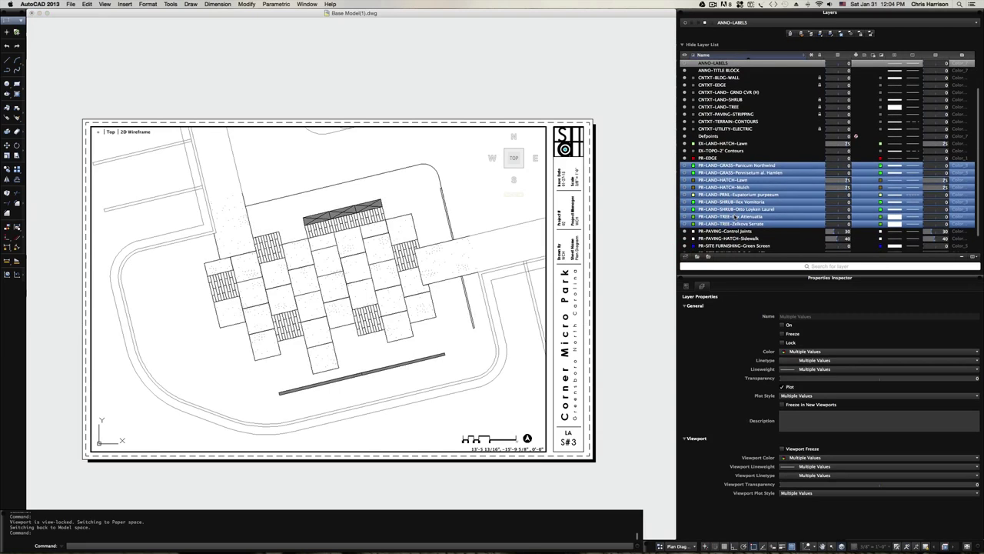
pyautogui.click(685, 229)
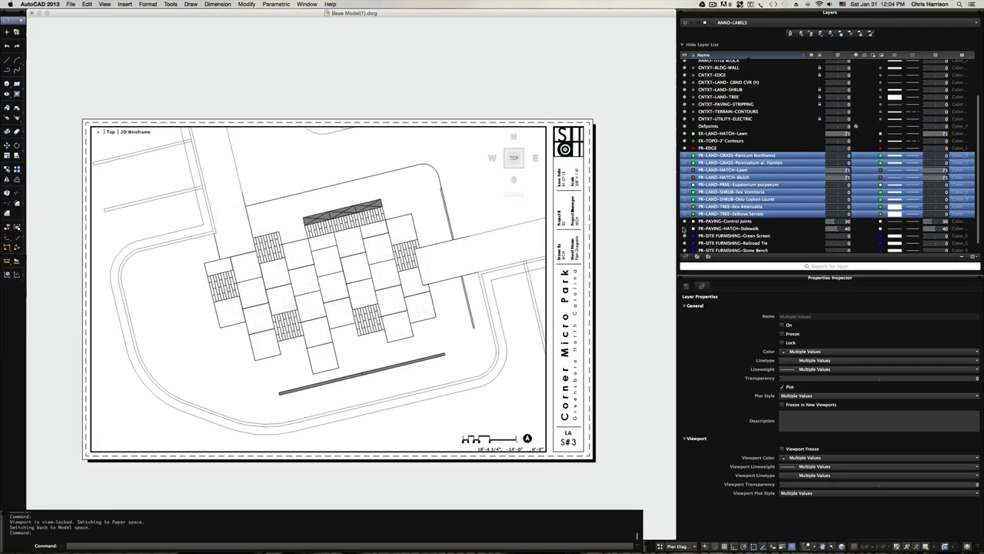
pyautogui.scroll(-1, 753, 209)
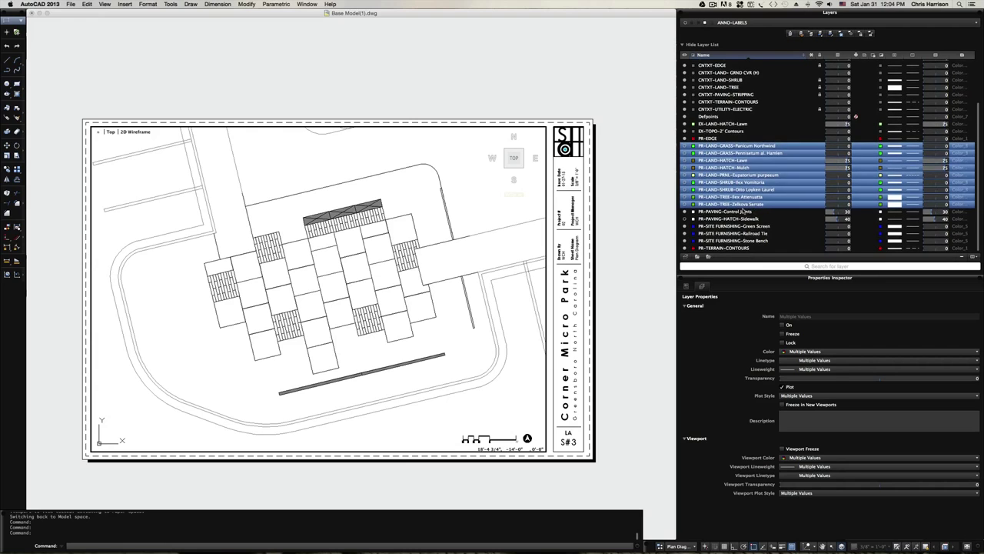
pyautogui.scroll(3, 744, 204)
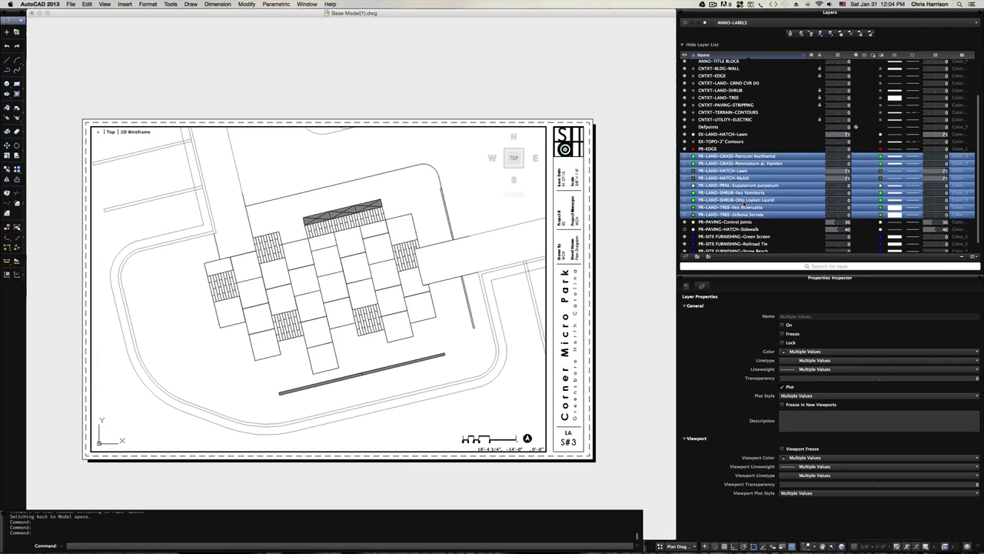
pyautogui.click(685, 84)
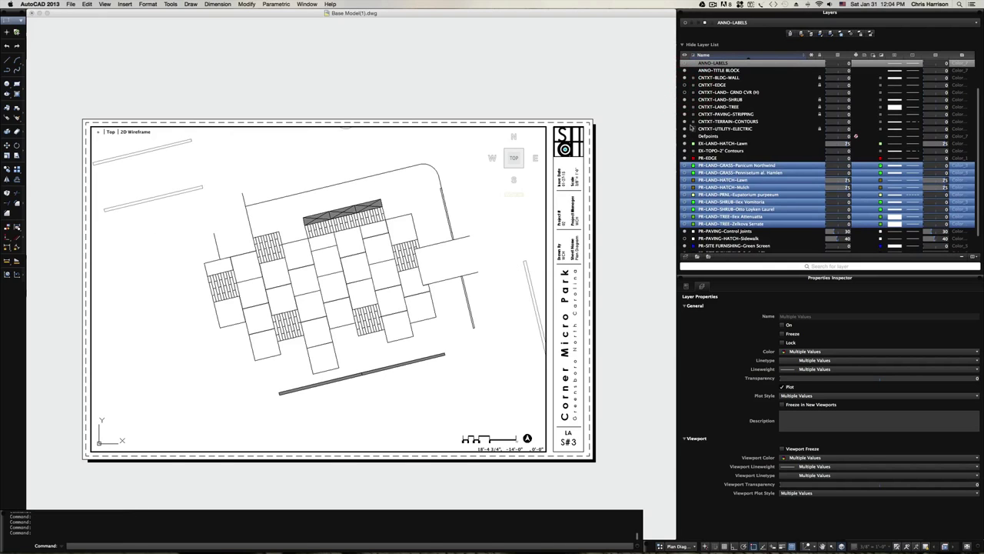
pyautogui.click(685, 114)
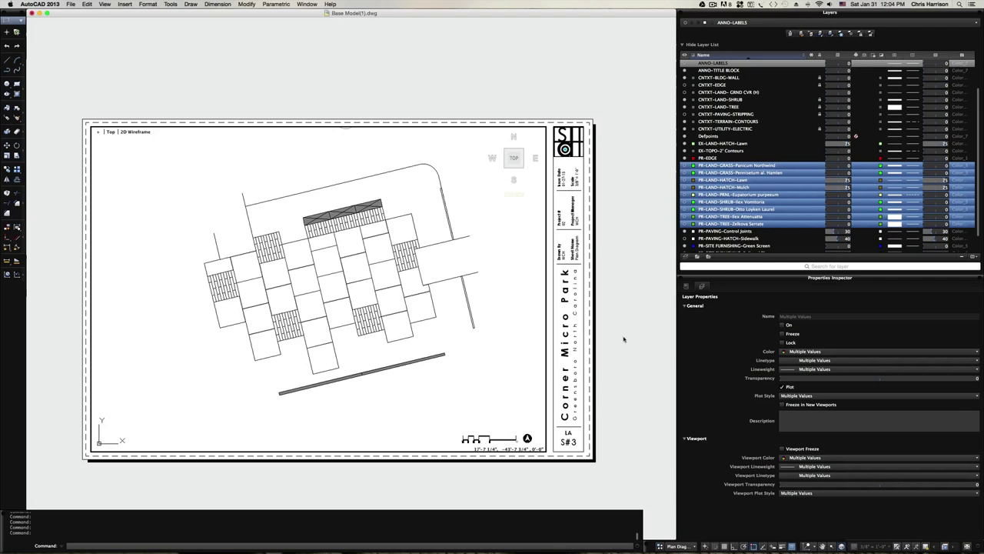
# Plot the layout to a PDF named "Edges no Design Extents" in the PDF Base Layers folder
pyautogui.press('super+p')
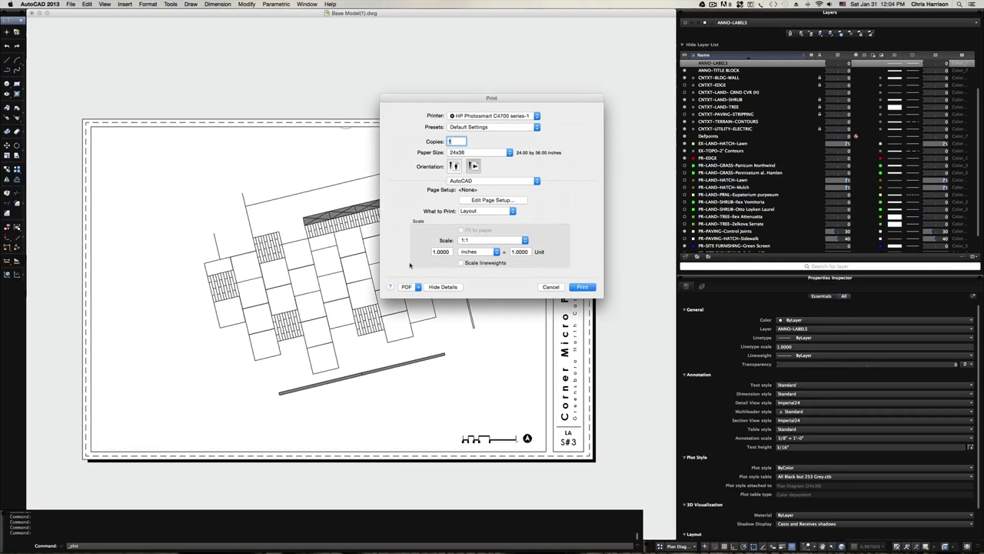
pyautogui.click(415, 286)
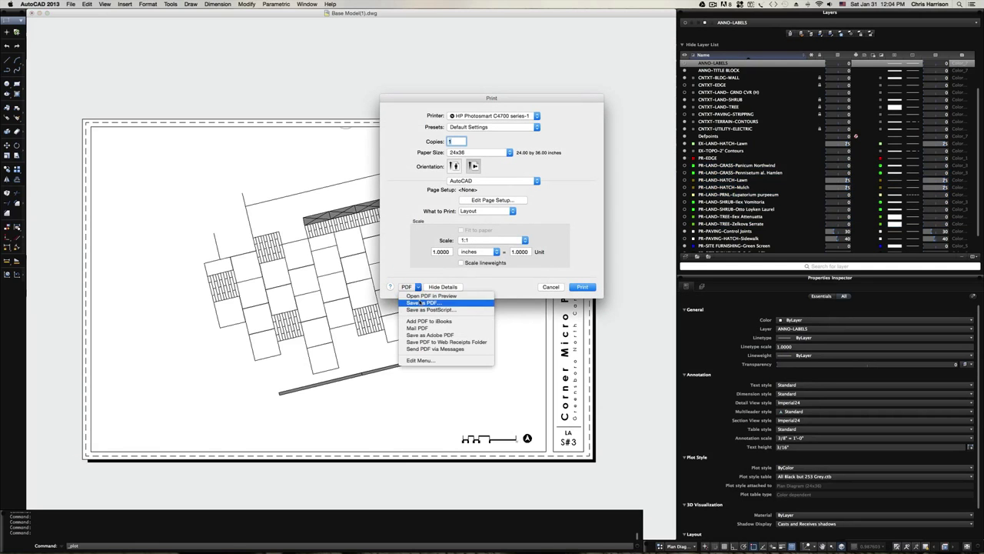
pyautogui.click(412, 298)
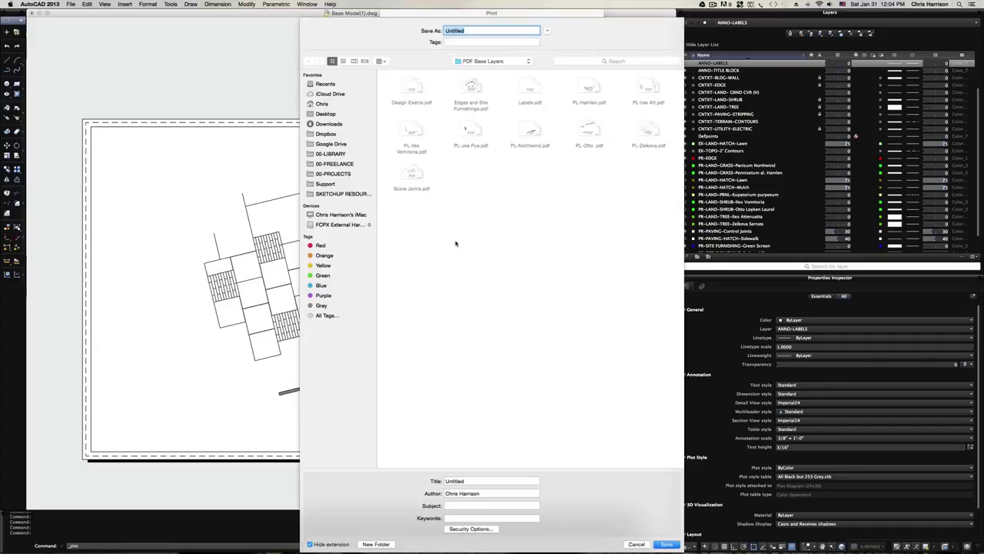
pyautogui.write('Edges ')
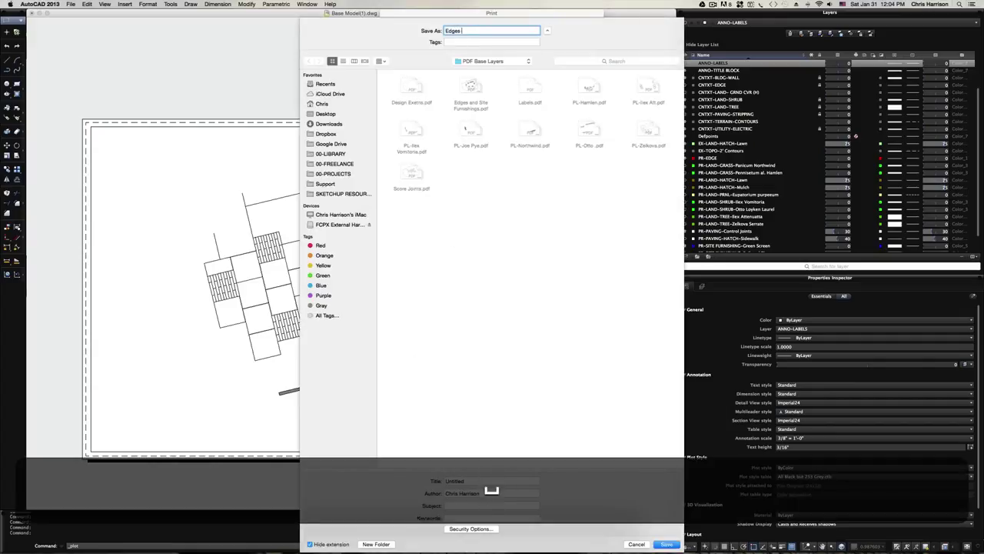
pyautogui.write('no Desig')
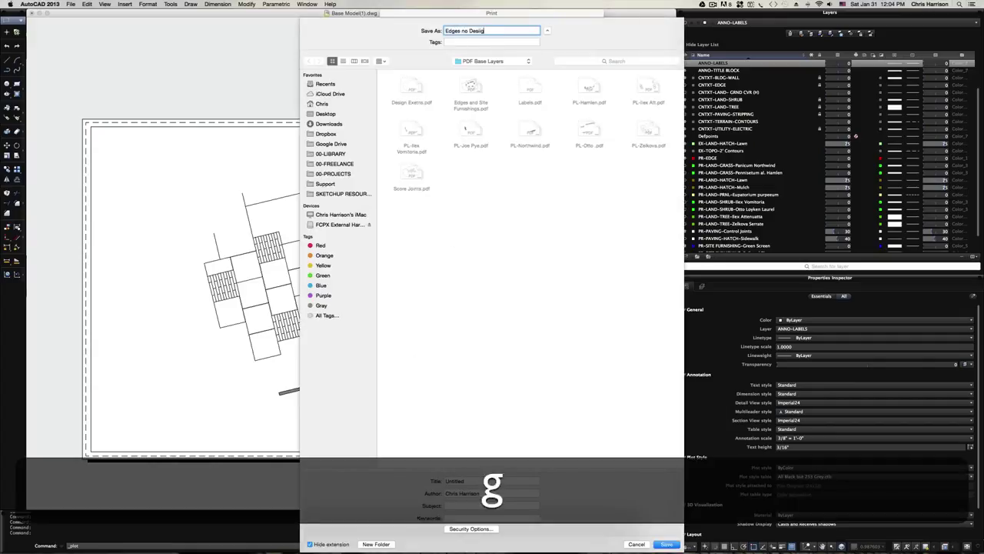
pyautogui.write('n Extent')
pyautogui.press('Return')
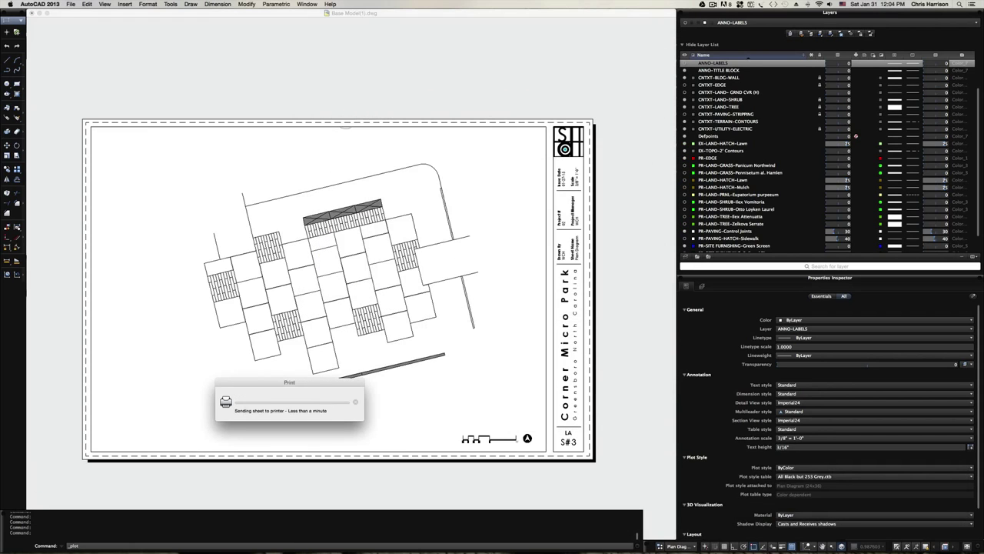
# Switch to Photoshop and close the PL-Northwind document without saving
pyautogui.moveTo(261, 530)
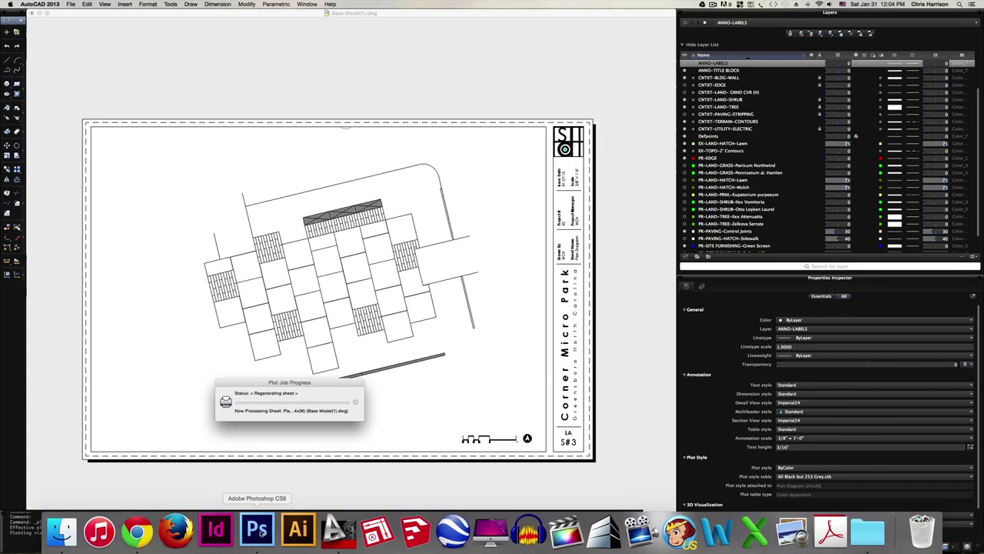
pyautogui.click(259, 529)
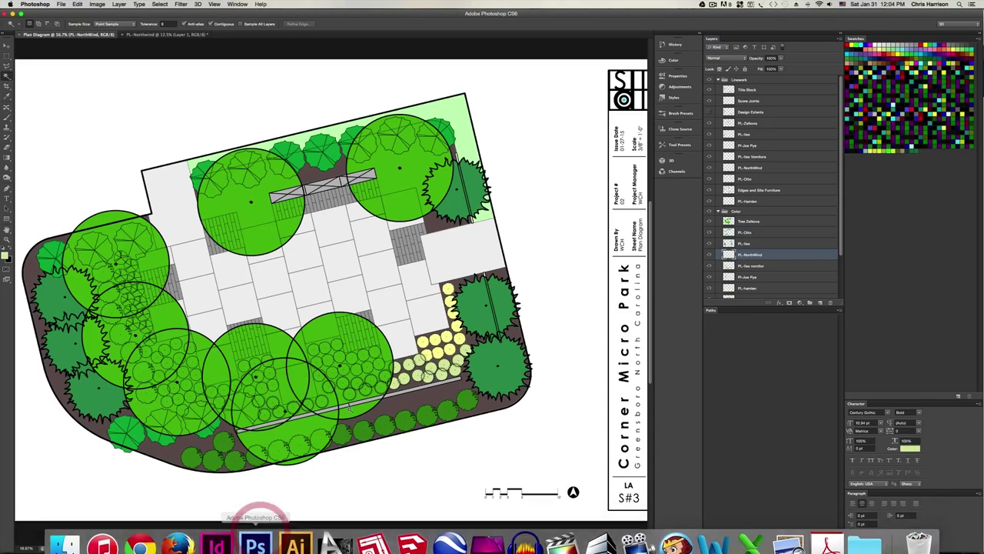
pyautogui.click(121, 37)
pyautogui.click(453, 176)
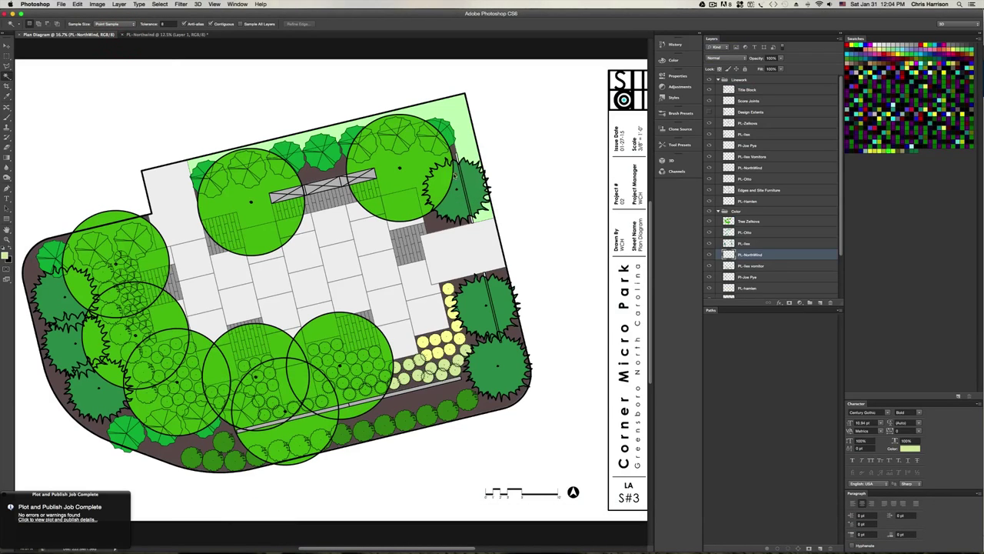
# Open "Edges no Design Extents.pdf" from the PDF Base Layers folder with the default import settings
pyautogui.press('super+o')
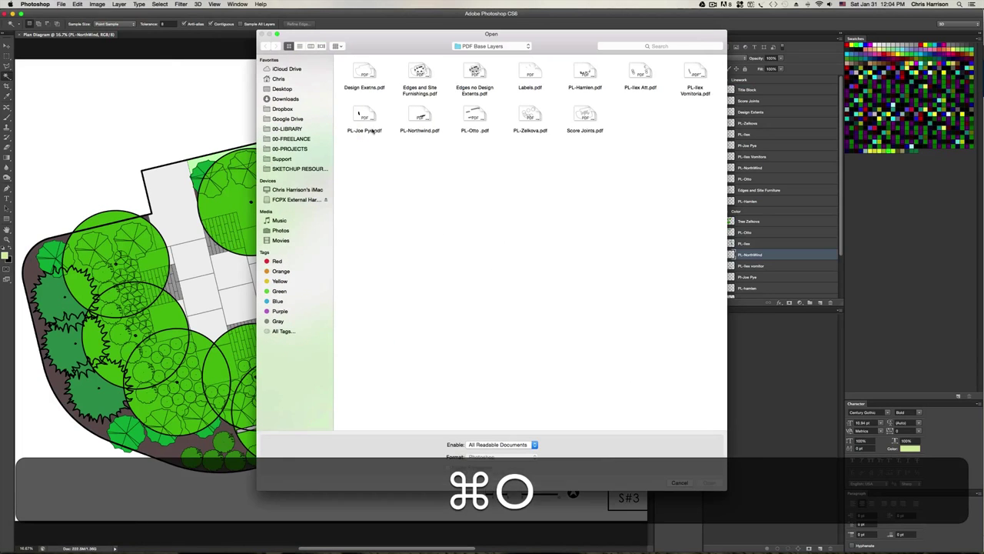
pyautogui.doubleClick(474, 73)
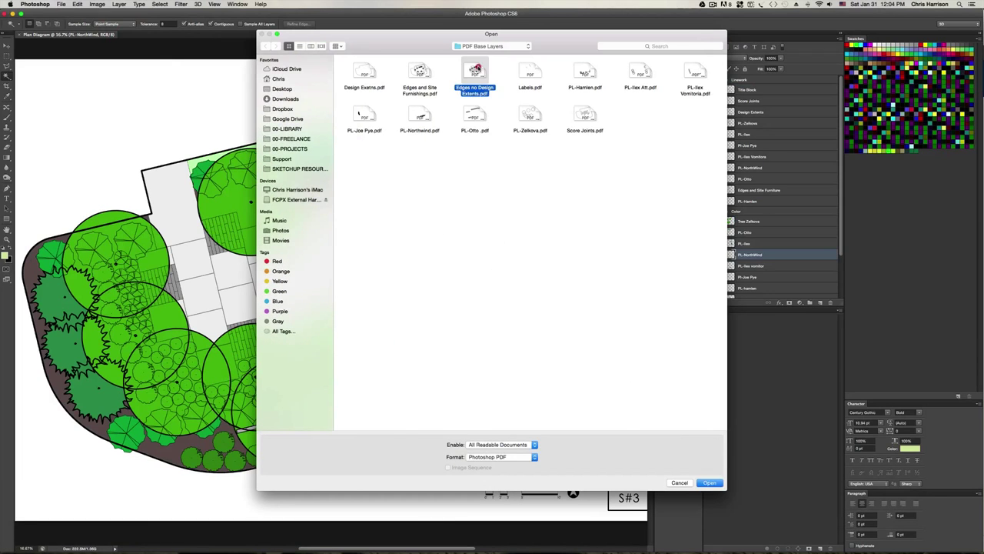
pyautogui.click(489, 316)
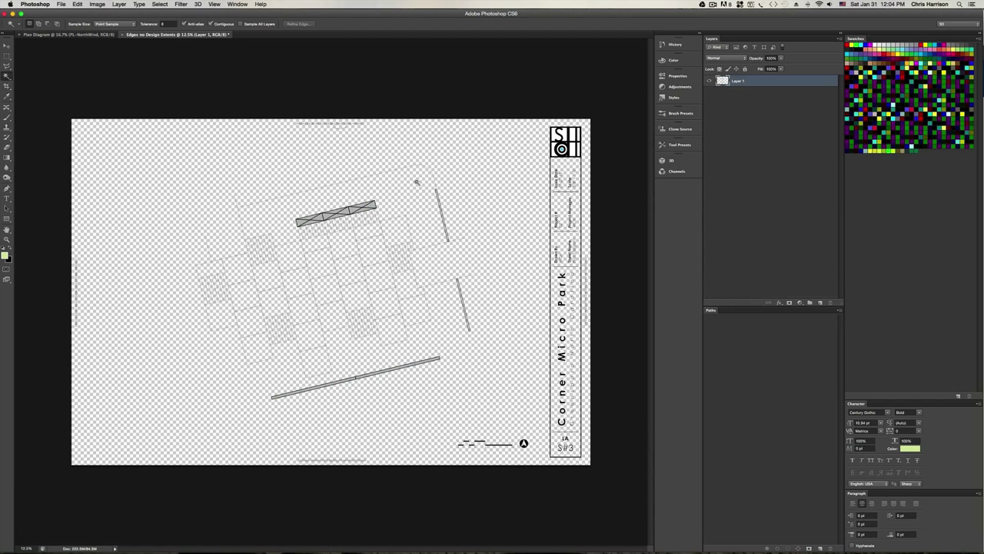
pyautogui.press('super+a')
pyautogui.press('super+c')
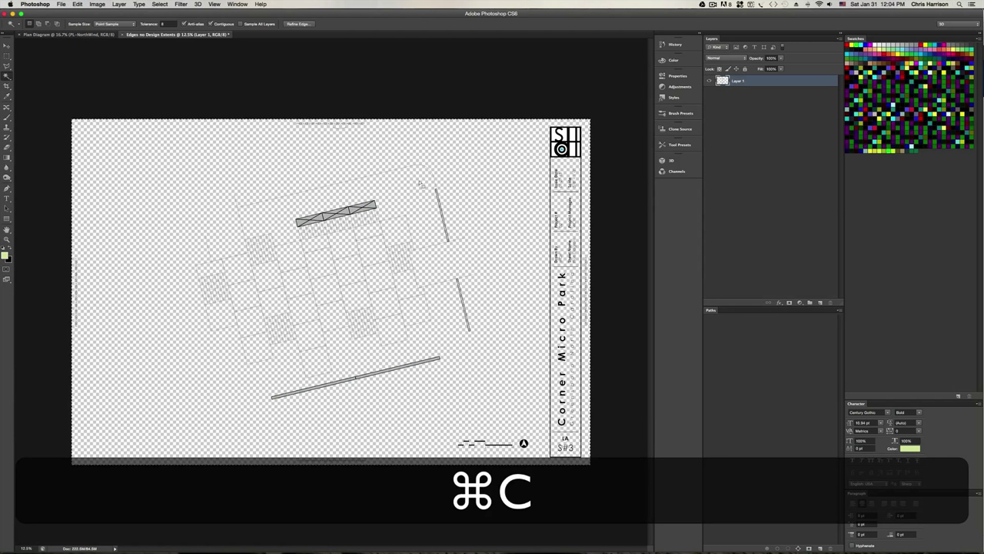
pyautogui.press('super+d')
pyautogui.press('m')
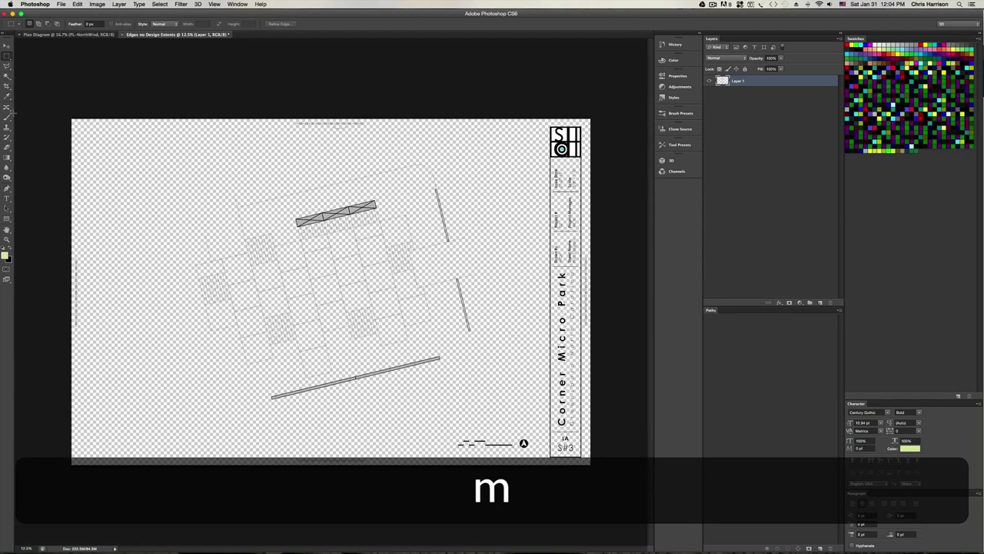
# Select the plan linework with a loose Polygonal Lasso outline, leaving out the title block, scale bar and north arrow
pyautogui.click(6, 66)
pyautogui.click(510, 346)
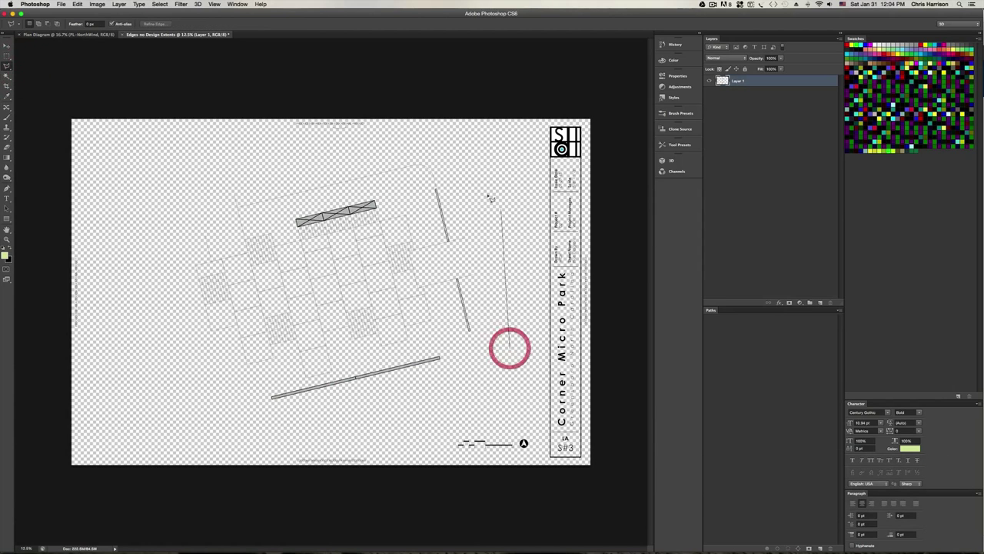
pyautogui.click(486, 186)
pyautogui.click(433, 146)
pyautogui.click(245, 176)
pyautogui.click(169, 223)
pyautogui.click(171, 366)
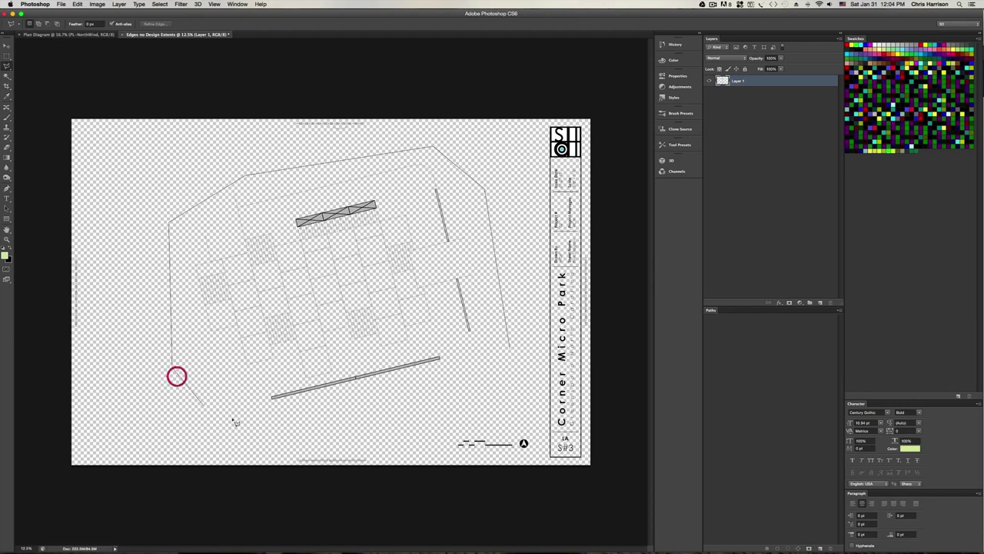
pyautogui.click(254, 422)
pyautogui.click(433, 406)
pyautogui.doubleClick(490, 392)
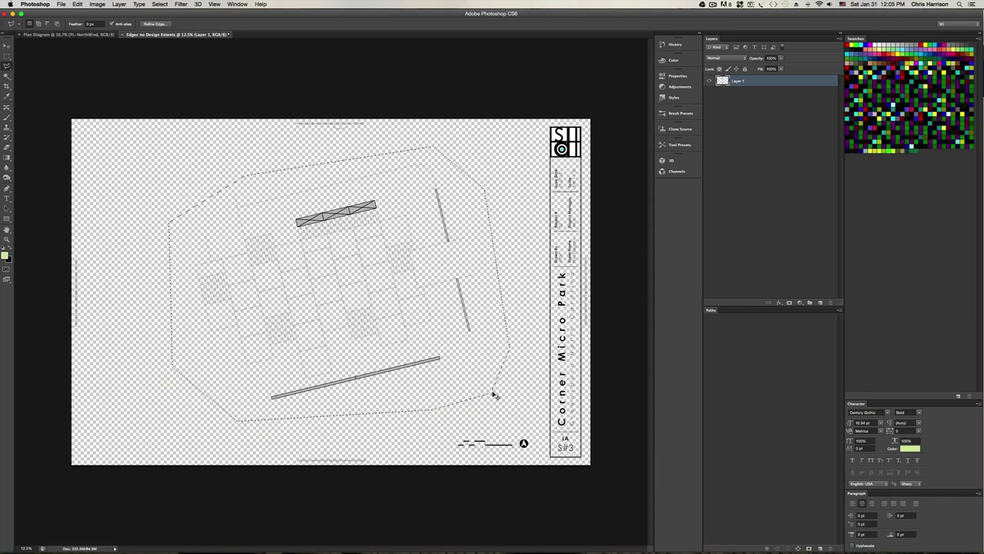
# Copy the selected plan linework and close the "Edges no Design Extents" document without saving
pyautogui.press('super+c')
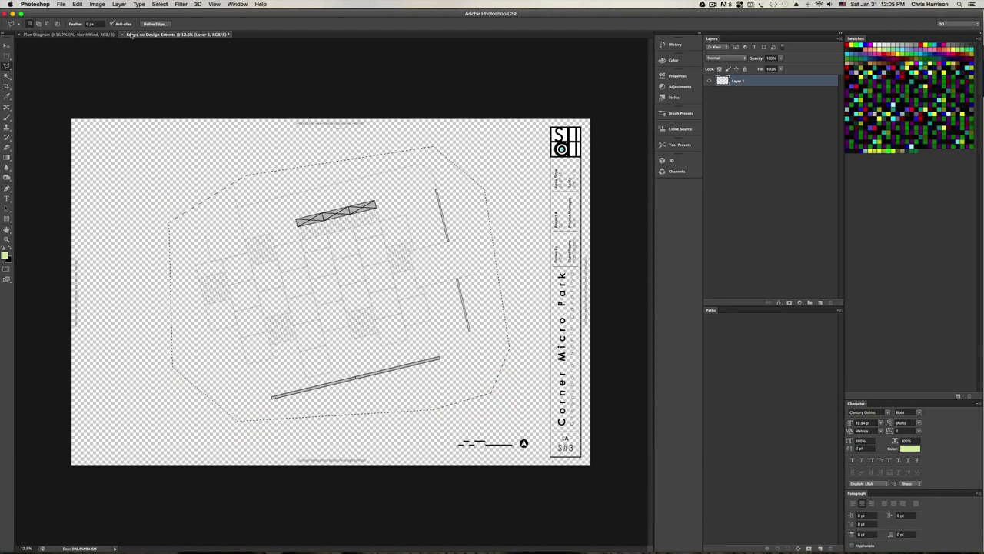
pyautogui.click(125, 36)
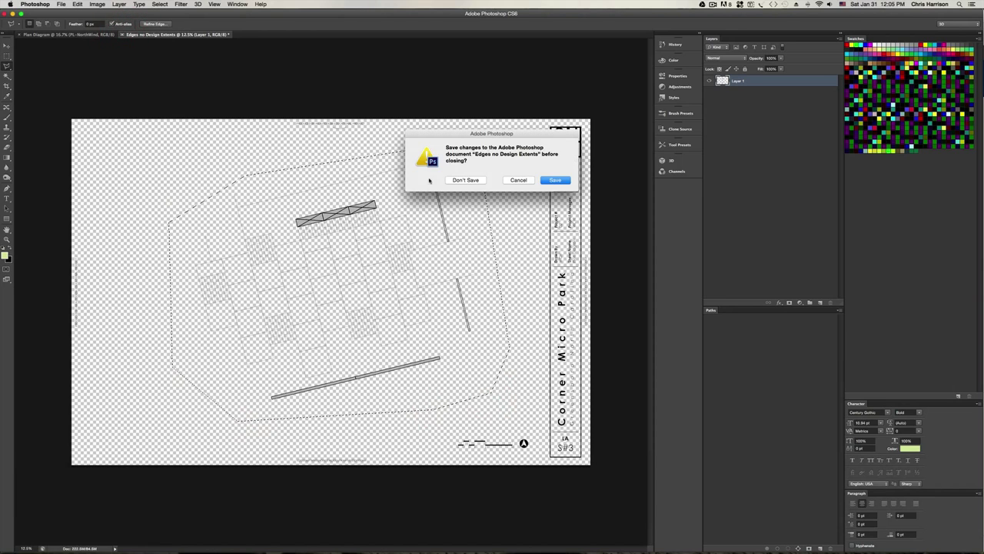
pyautogui.click(466, 180)
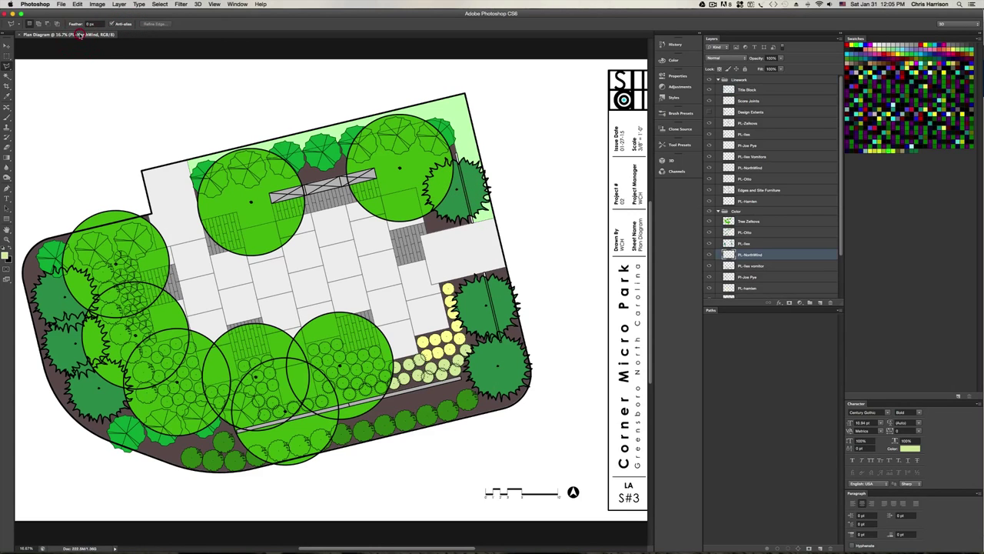
# Paste the copied linework in place directly above the Edges and Site Furniture layer in Plan Diagram, and hide that old layer
pyautogui.click(757, 201)
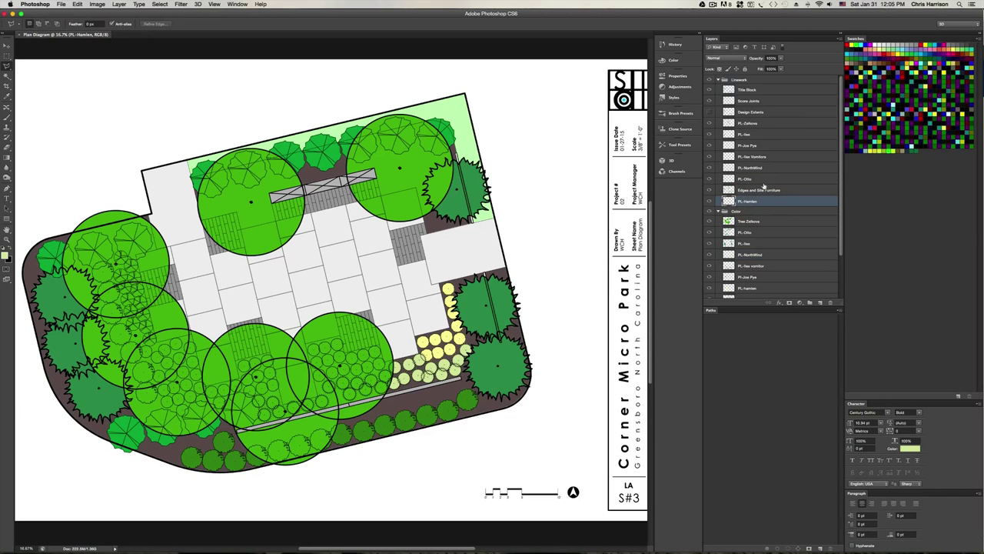
pyautogui.click(763, 112)
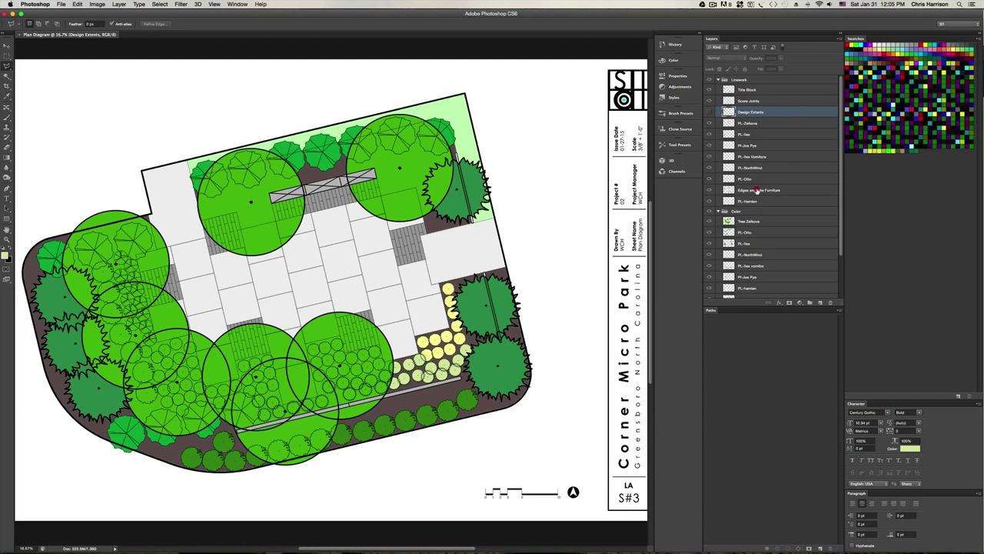
pyautogui.click(757, 190)
pyautogui.press('shift+super+v')
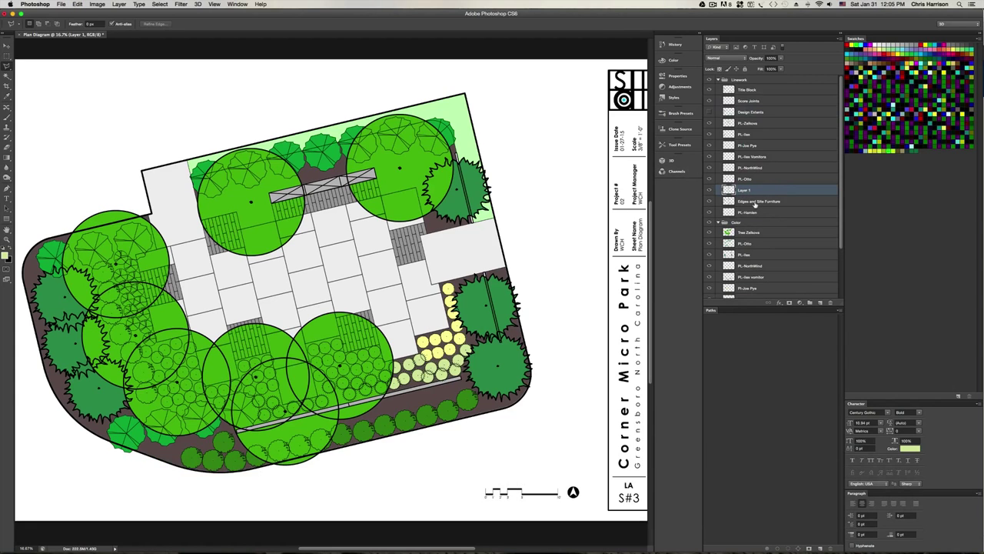
pyautogui.keyDown('super'); pyautogui.click(707, 201); pyautogui.keyUp('super')
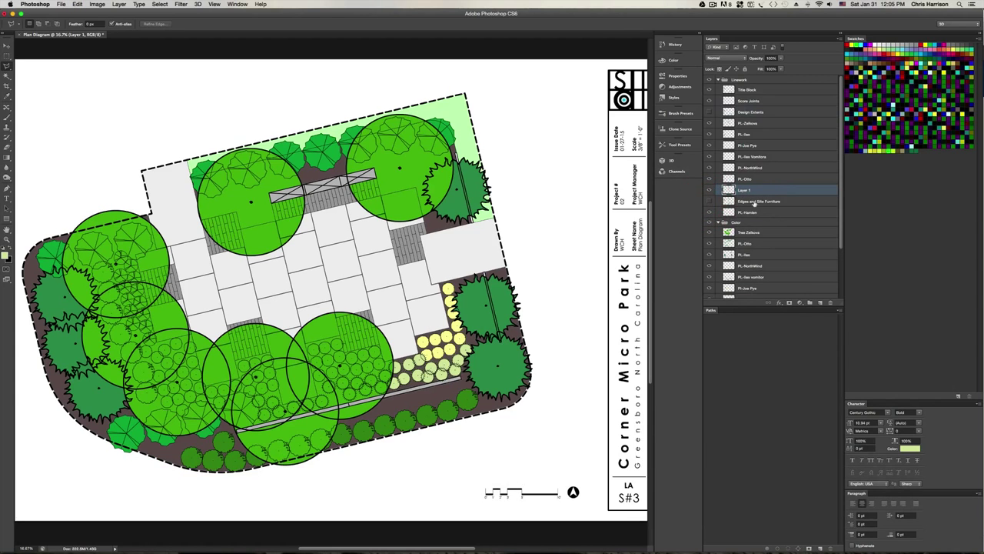
# Delete the old Edges and Site Furniture layer and rename the pasted linework layer as Edges and Site Furnishing
pyautogui.click(760, 201)
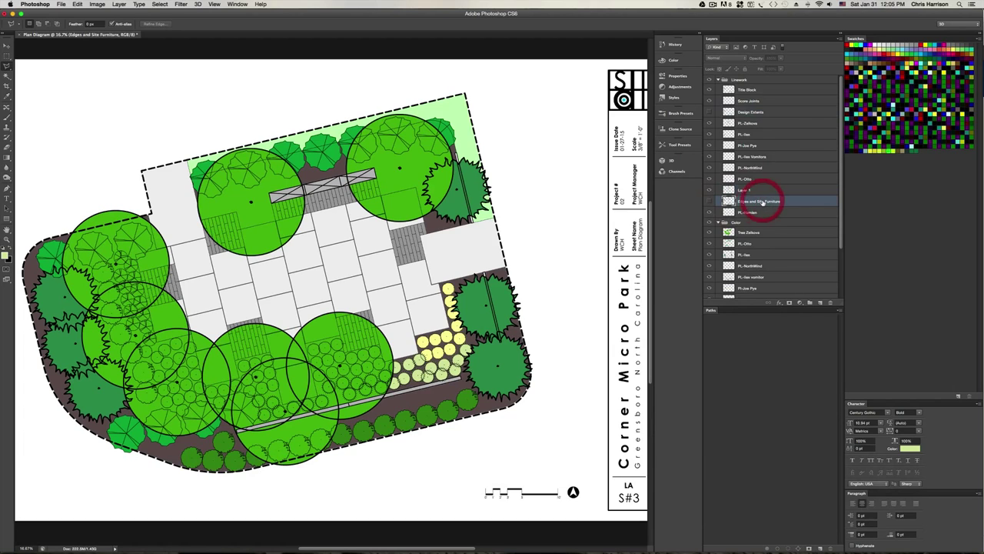
pyautogui.press('BackSpace')
pyautogui.doubleClick(744, 190)
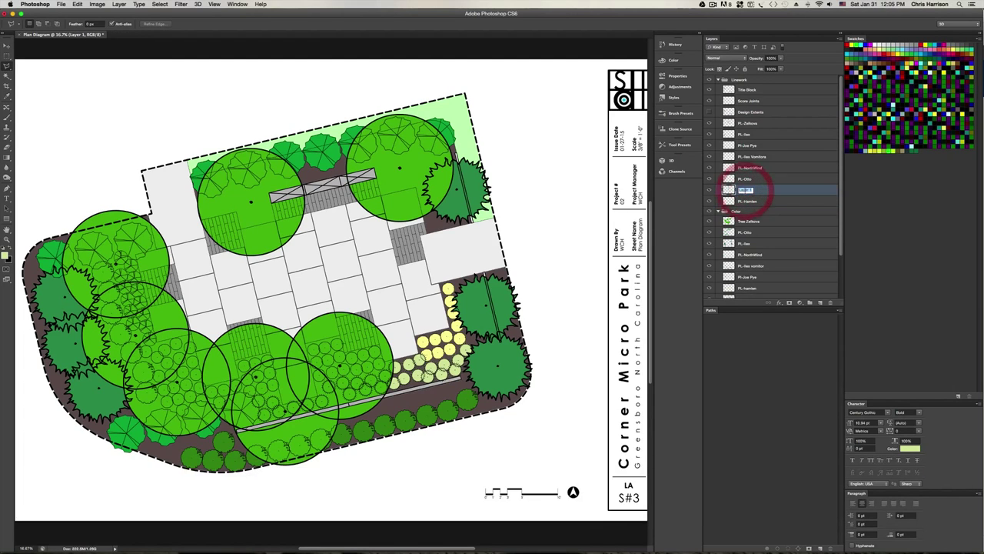
pyautogui.write('Ed')
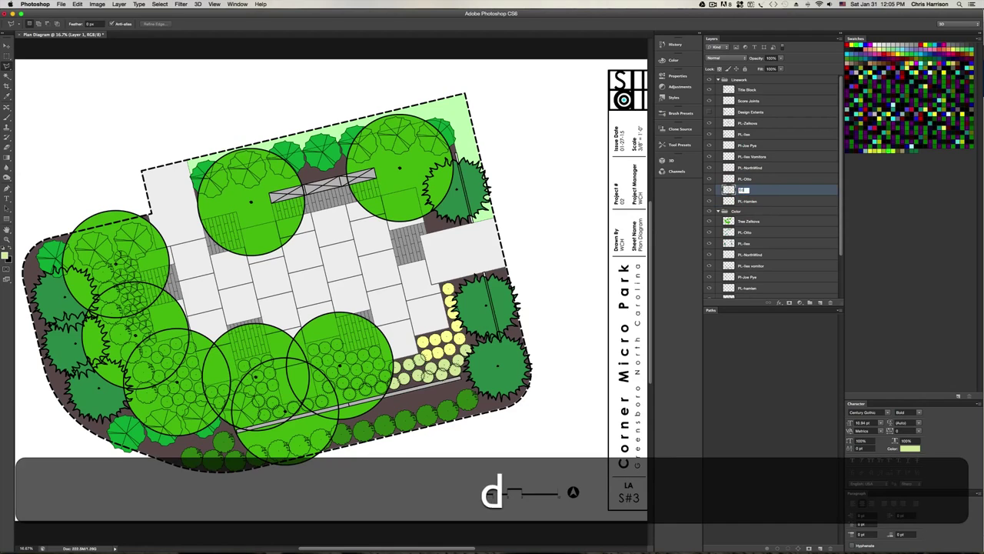
pyautogui.write('ges and Site f')
pyautogui.write('urnishing')
pyautogui.press('Return')
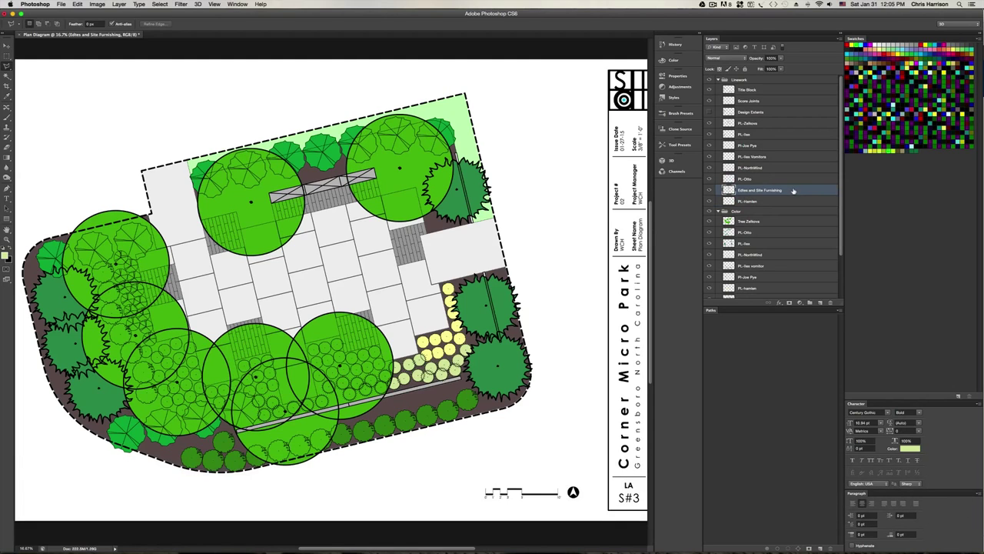
# Move the Edges and Site Furnishing layer directly below PL-Ilex in the Linework group and keep it selected
pyautogui.moveTo(792, 190); pyautogui.dragTo(792, 192)
pyautogui.moveTo(782, 192); pyautogui.dragTo(774, 143)
pyautogui.click(758, 135)
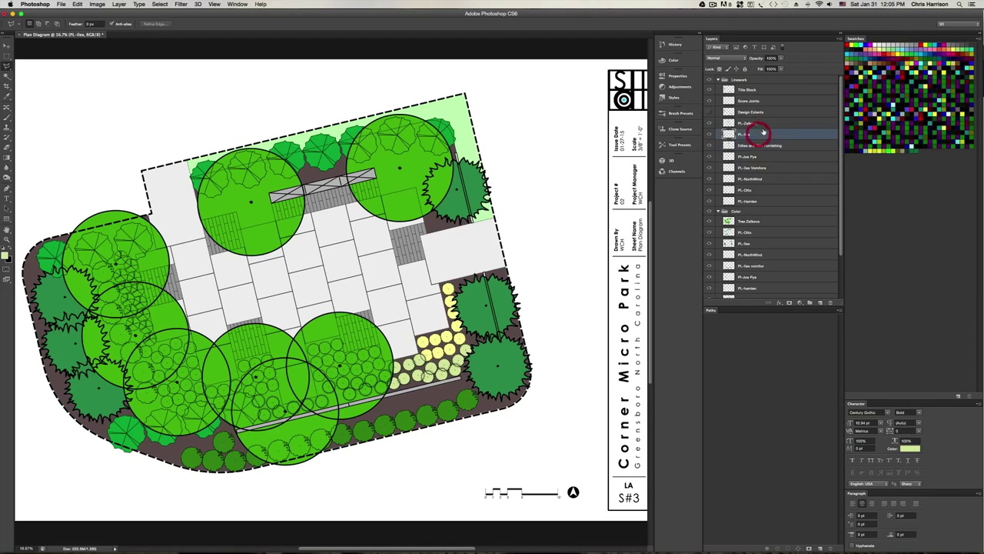
pyautogui.click(761, 123)
pyautogui.click(762, 136)
pyautogui.click(762, 150)
# Select all gray fill areas of the cross-lined bench between the two upper trees with the Magic Wand and cut them from the linework layer
pyautogui.press('w')
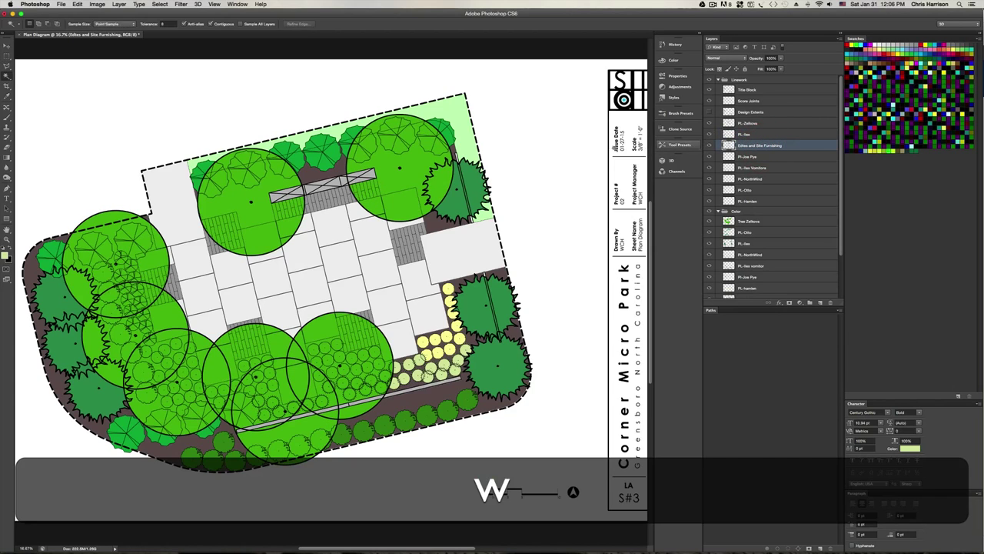
pyautogui.click(275, 194)
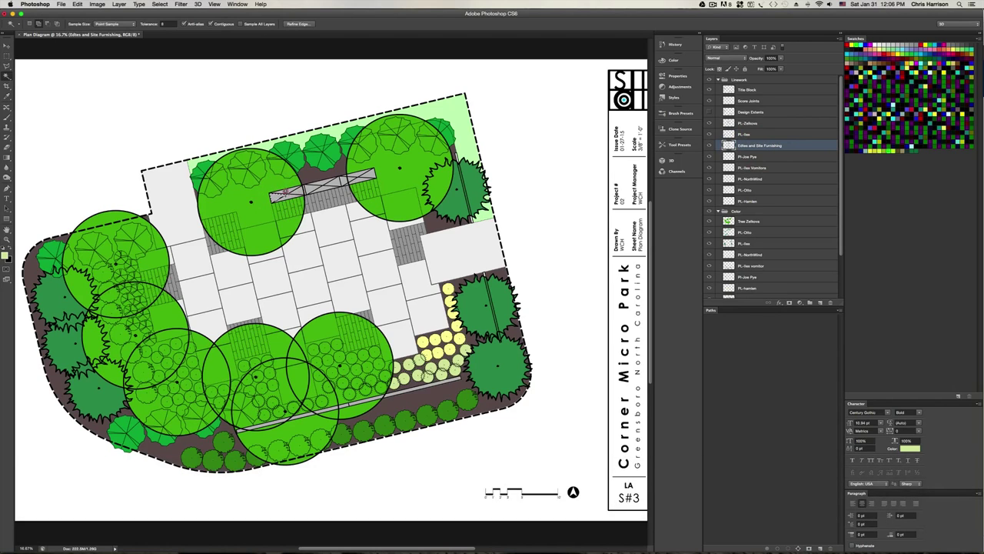
pyautogui.keyDown('shift'); pyautogui.click(285, 192); pyautogui.keyUp('shift')
pyautogui.keyDown('shift'); pyautogui.click(289, 197); pyautogui.keyUp('shift')
pyautogui.keyDown('shift'); pyautogui.click(296, 190); pyautogui.keyUp('shift')
pyautogui.keyDown('shift'); pyautogui.click(311, 188); pyautogui.keyUp('shift')
pyautogui.keyDown('shift'); pyautogui.click(323, 185); pyautogui.keyUp('shift')
pyautogui.keyDown('shift'); pyautogui.click(327, 183); pyautogui.keyUp('shift')
pyautogui.keyDown('shift'); pyautogui.click(332, 182); pyautogui.keyUp('shift')
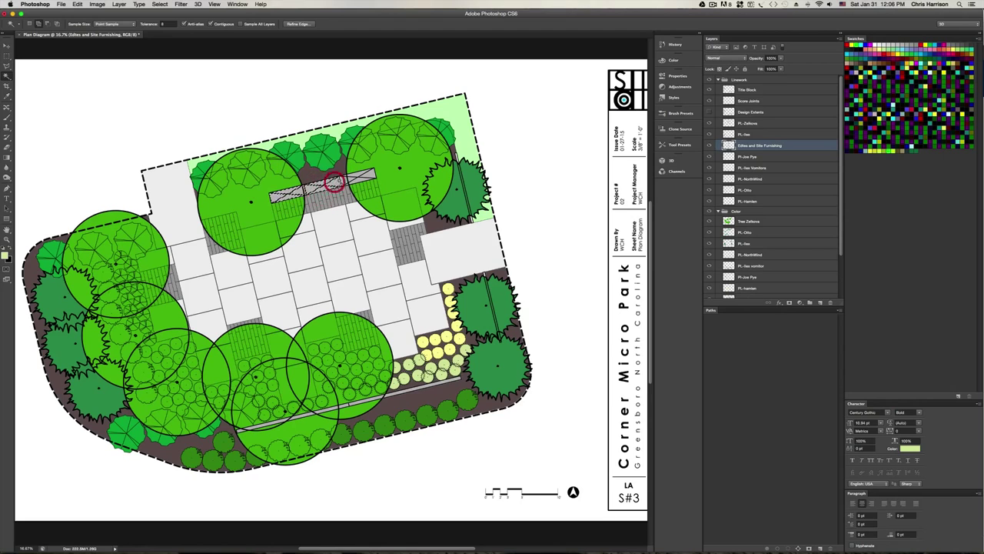
pyautogui.keyDown('shift'); pyautogui.click(342, 178); pyautogui.keyUp('shift')
pyautogui.keyDown('shift'); pyautogui.click(351, 176); pyautogui.keyUp('shift')
pyautogui.keyDown('shift'); pyautogui.click(370, 175); pyautogui.keyUp('shift')
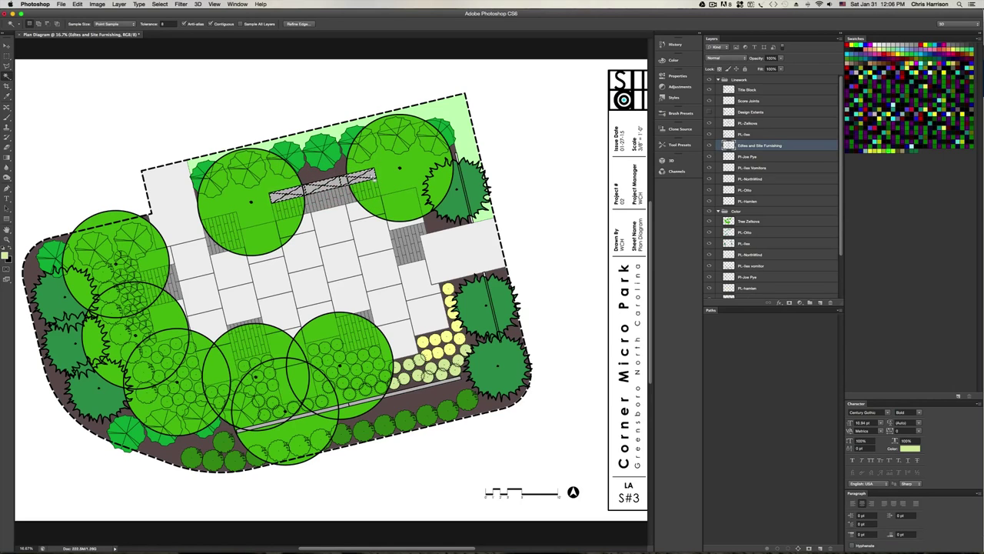
pyautogui.press('super+x')
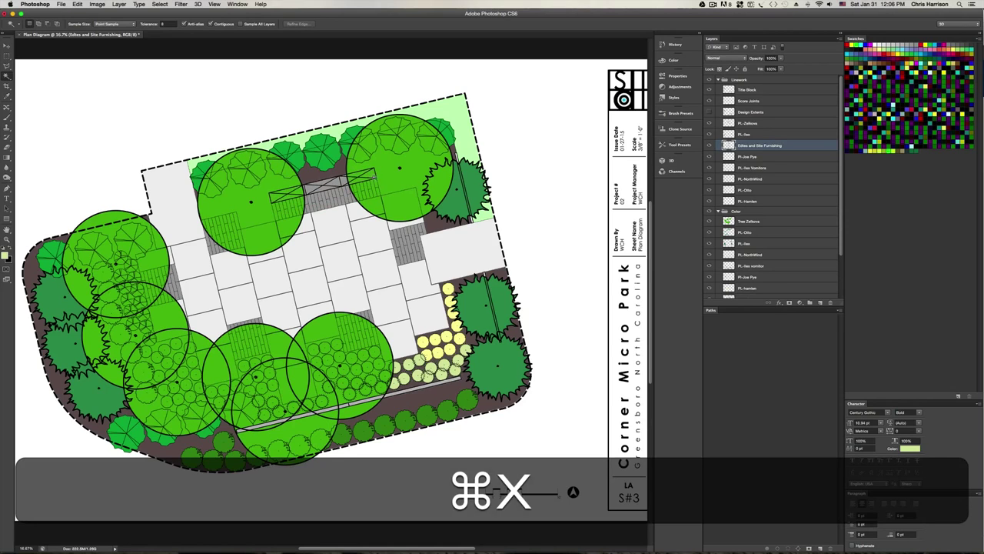
# Add a new layer named Stone Bench directly above Stone Pavers in the Color group
pyautogui.scroll(-3, 777, 226)
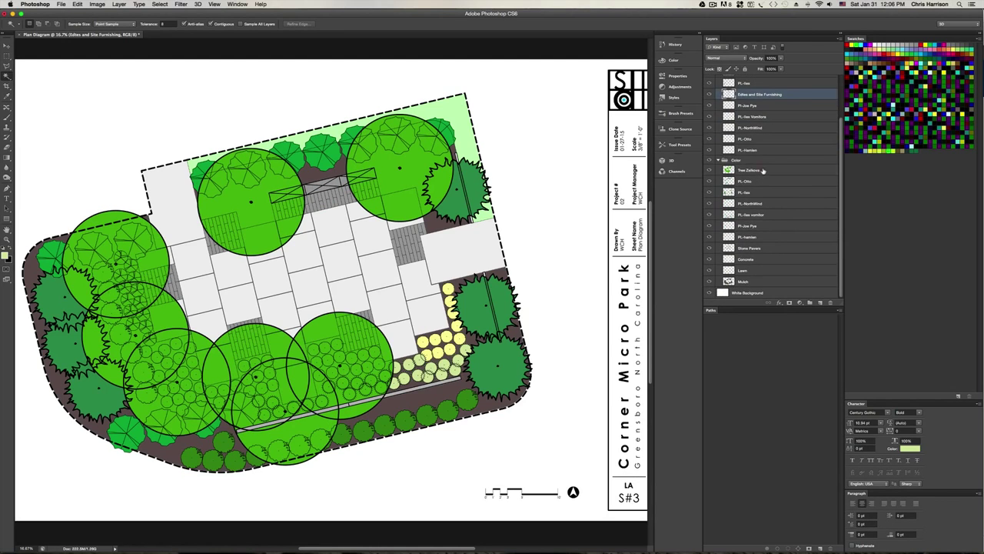
pyautogui.click(762, 170)
pyautogui.click(758, 214)
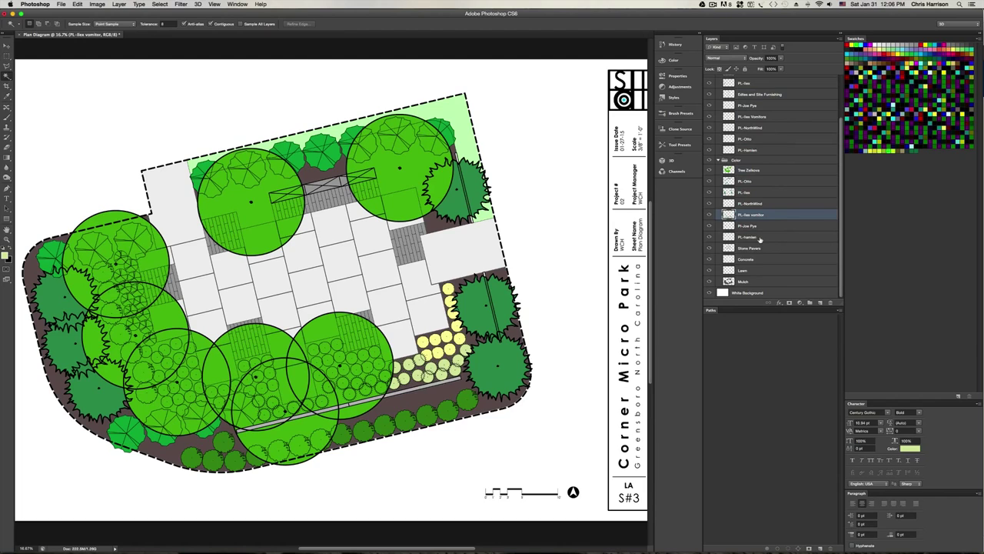
pyautogui.click(758, 250)
pyautogui.click(819, 303)
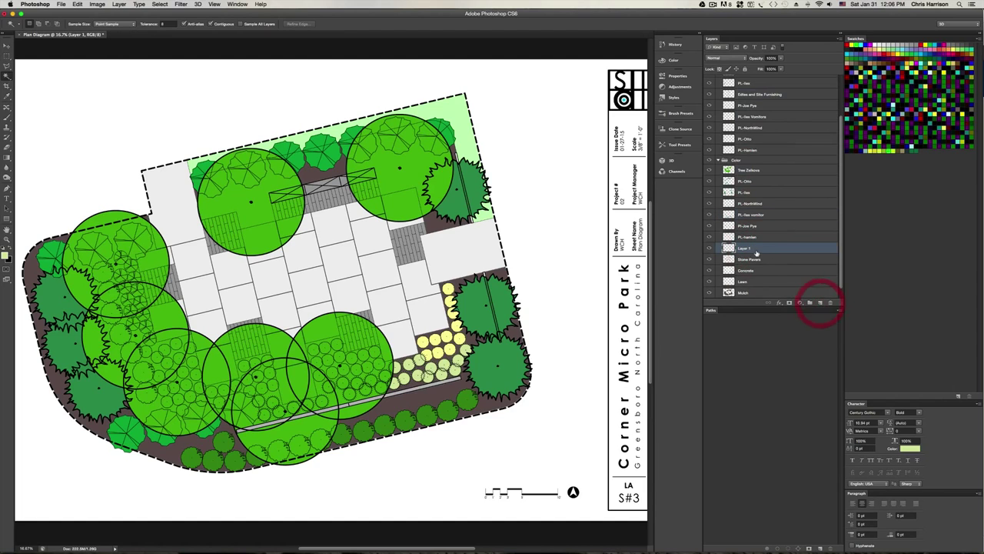
pyautogui.doubleClick(745, 247)
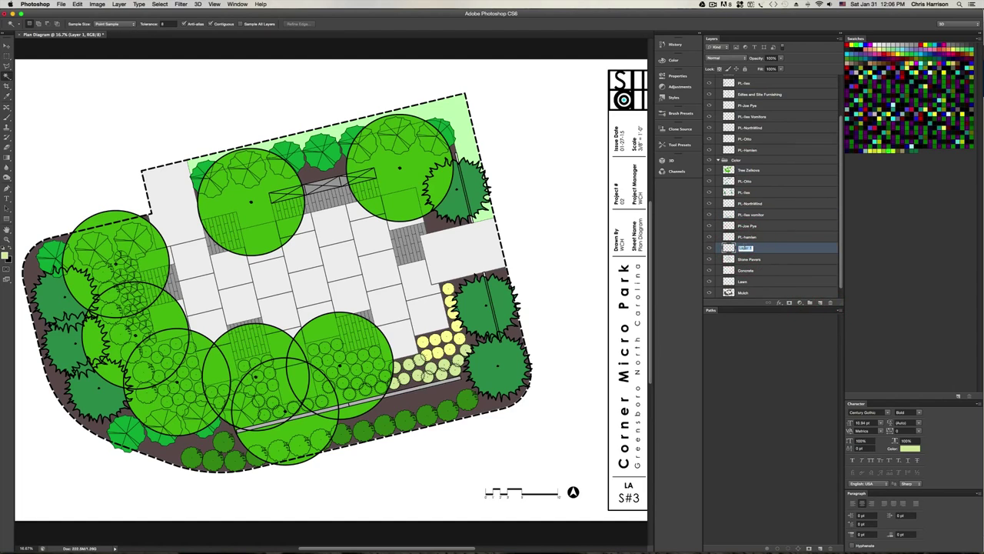
pyautogui.write('Sha')
pyautogui.press('BackSpace')
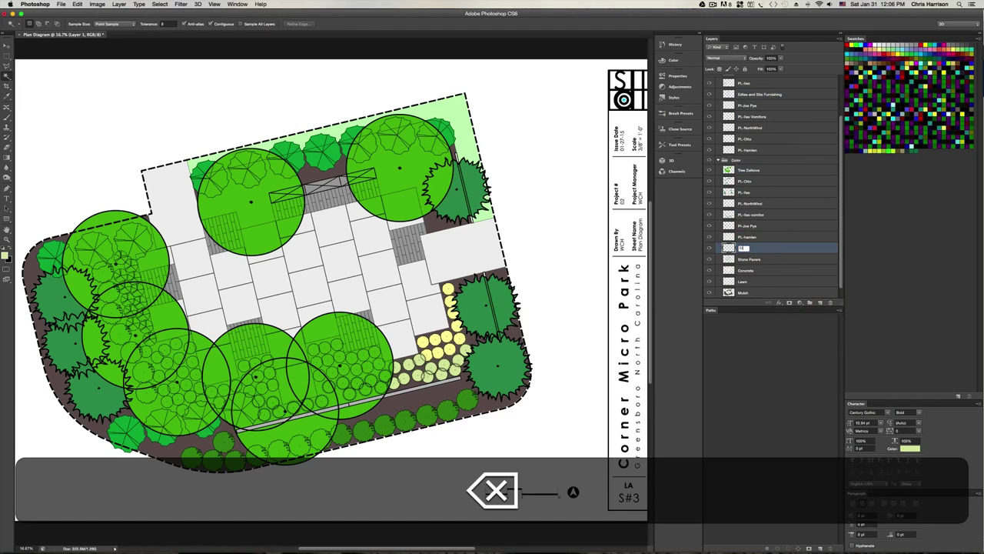
pyautogui.write('one')
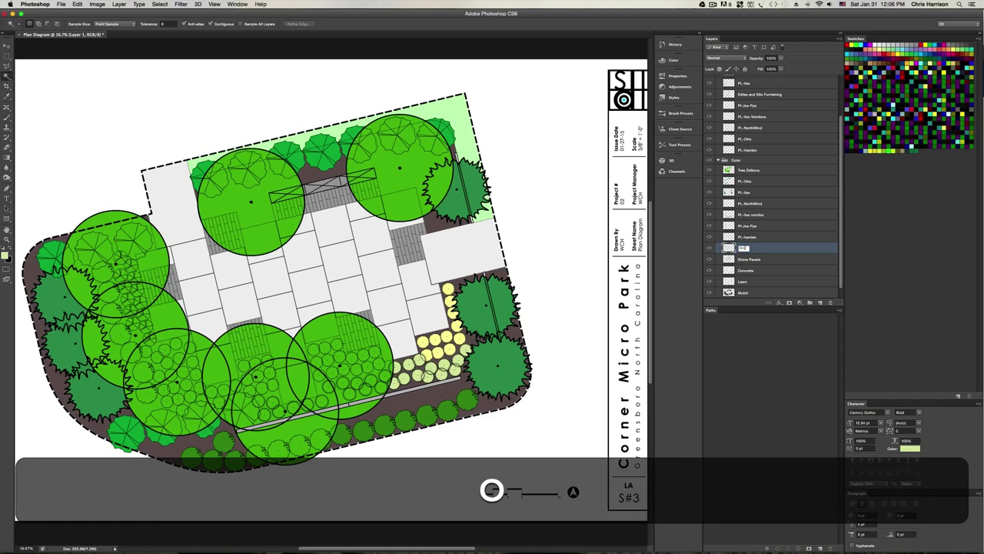
pyautogui.write(' Bench')
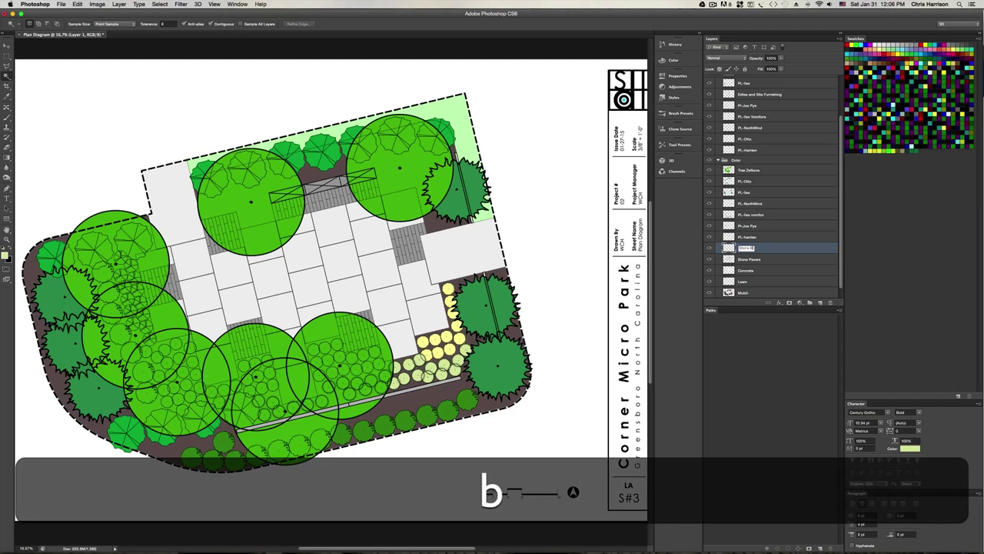
pyautogui.press('Return')
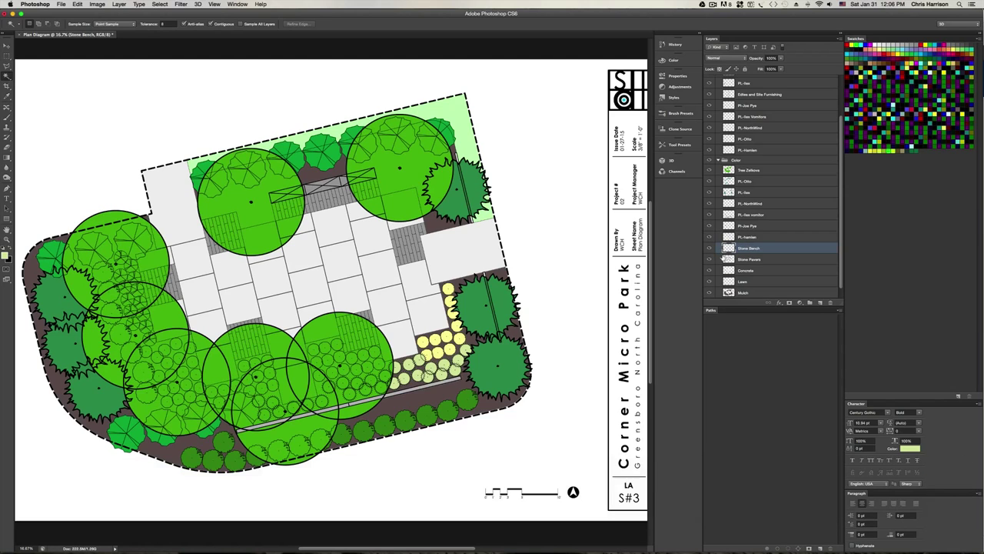
# Paste the cut bench fill in place on the Stone Bench layer and save the document
pyautogui.press('shift+super+v')
pyautogui.press('v')
pyautogui.press('super+minus')
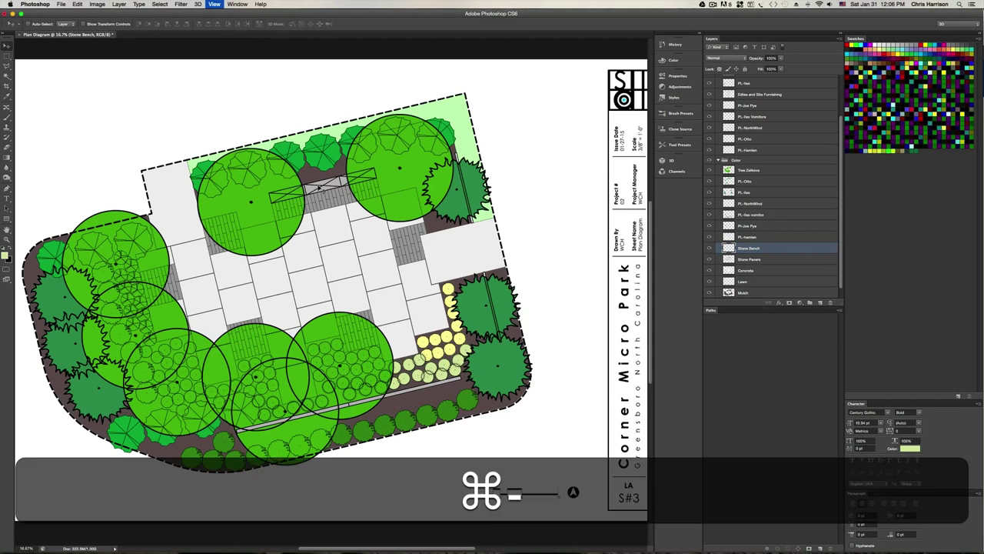
pyautogui.press('super+s')
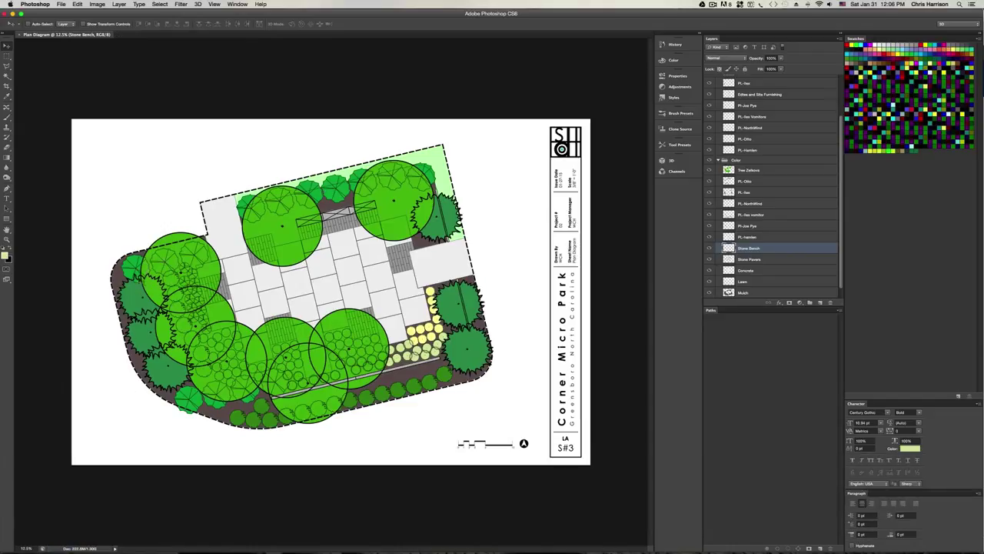
# Move the PL-Ilex color layer directly above PL-Otto in the Color group and save the document
pyautogui.keyDown('alt'); pyautogui.scroll(3, 139, 282); pyautogui.keyUp('alt')
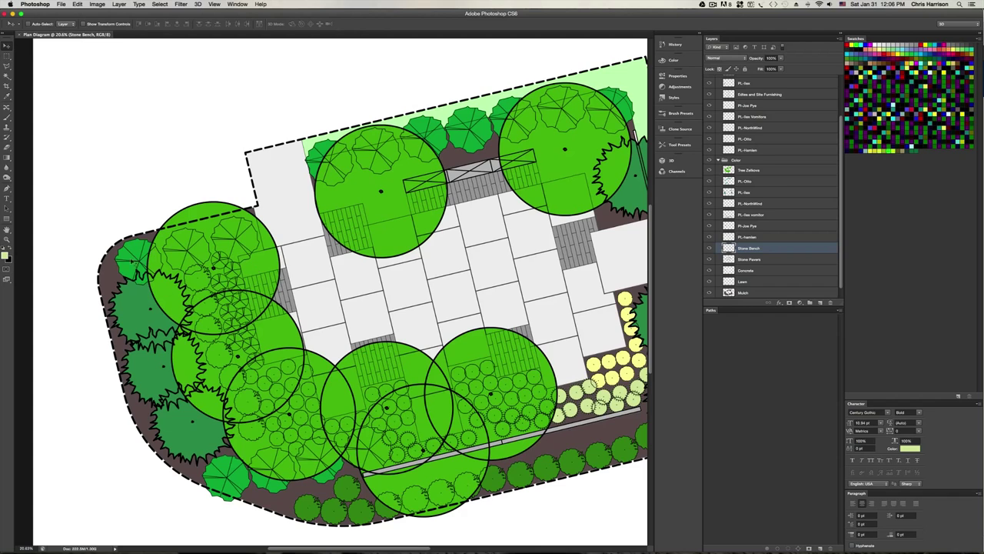
pyautogui.scroll(-1, 758, 229)
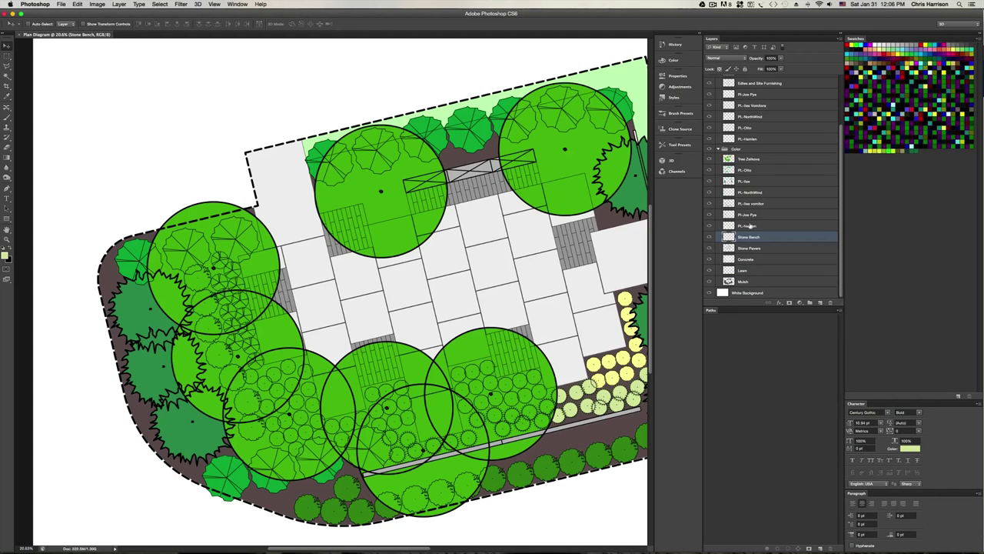
pyautogui.click(709, 182)
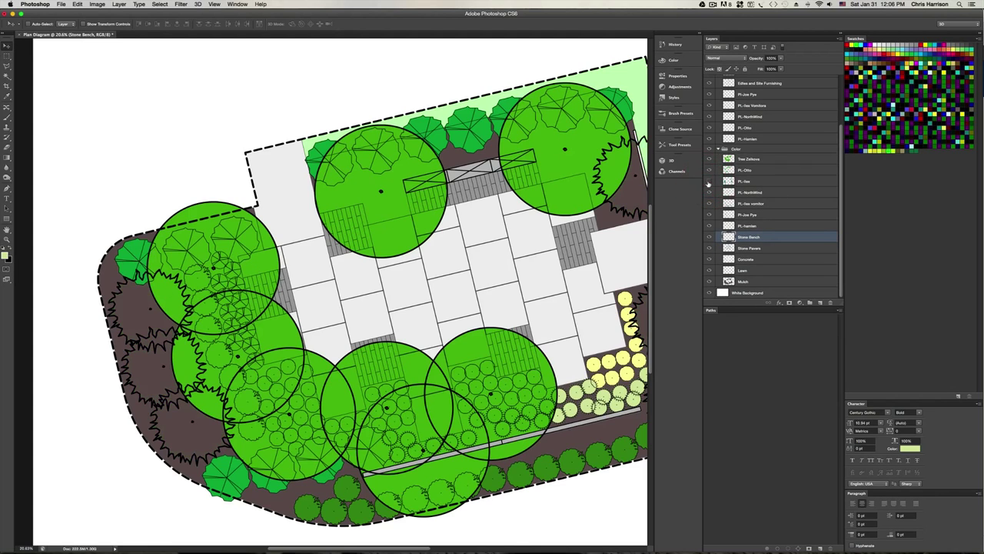
pyautogui.click(708, 182)
pyautogui.doubleClick(752, 185)
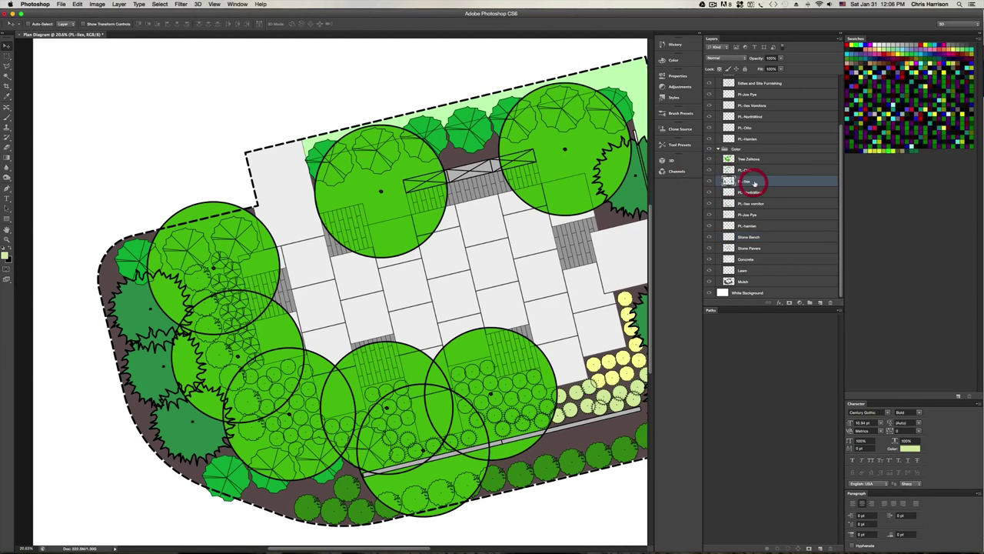
pyautogui.click(799, 262)
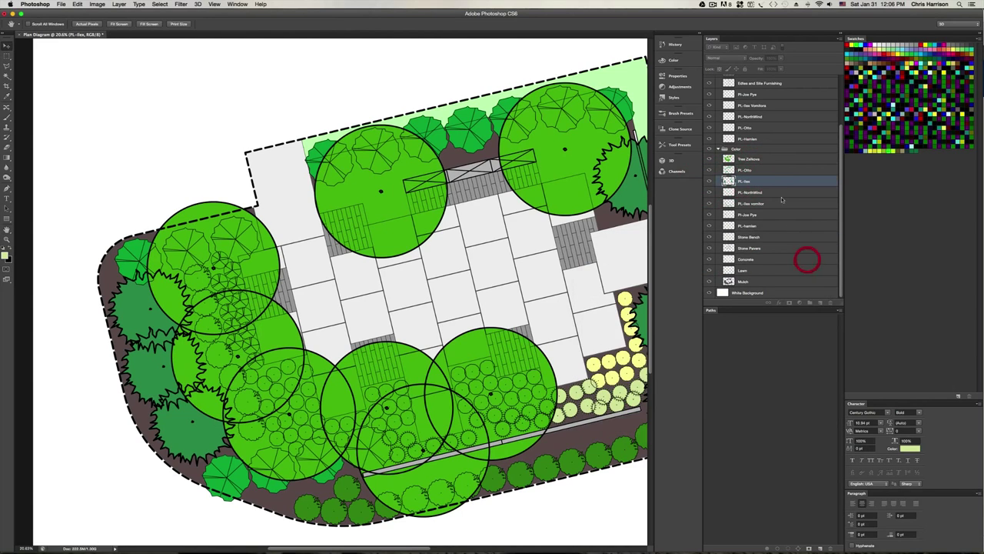
pyautogui.moveTo(761, 181); pyautogui.dragTo(762, 170)
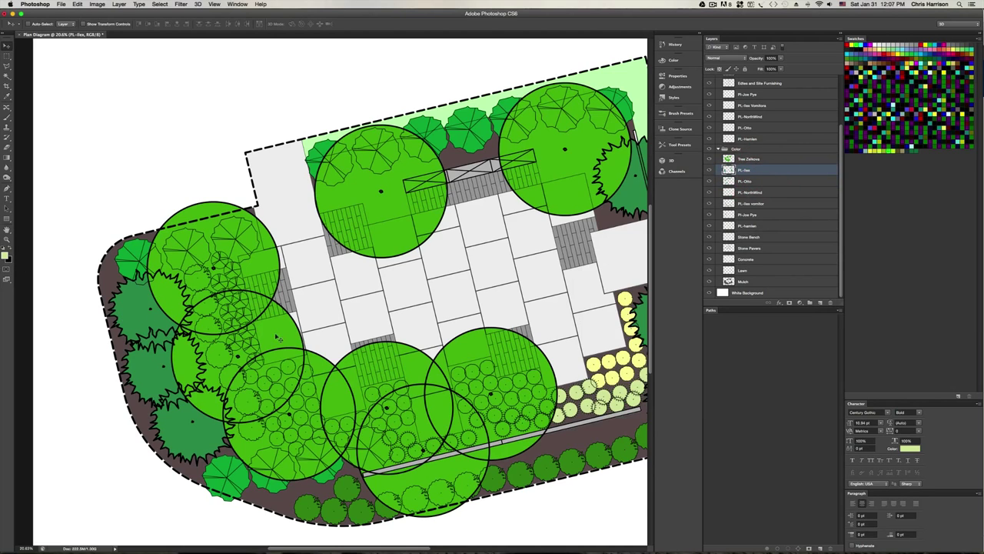
pyautogui.keyDown('alt'); pyautogui.scroll(-3, 310, 350); pyautogui.keyUp('alt')
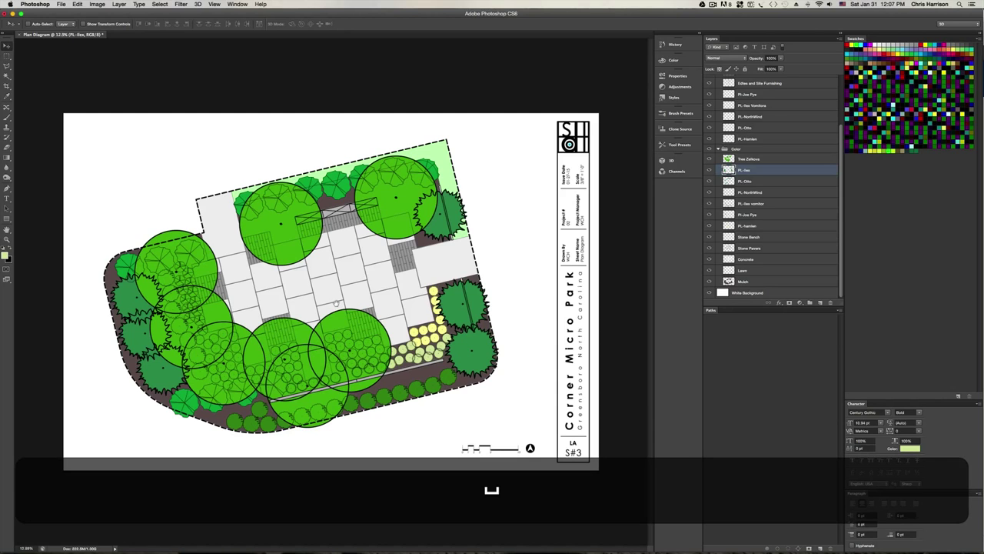
pyautogui.click(359, 323)
pyautogui.press('super+s')
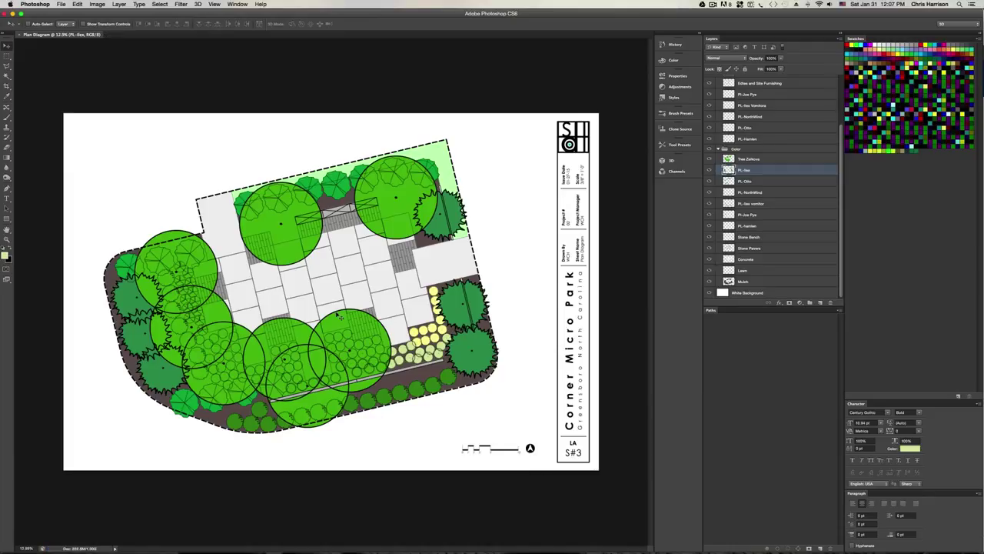
# Select the gray fill of the long thin strip near the plan's lower edge on Edges and Site Furnishing with the Magic Wand and cut it
pyautogui.scroll(2, 751, 119)
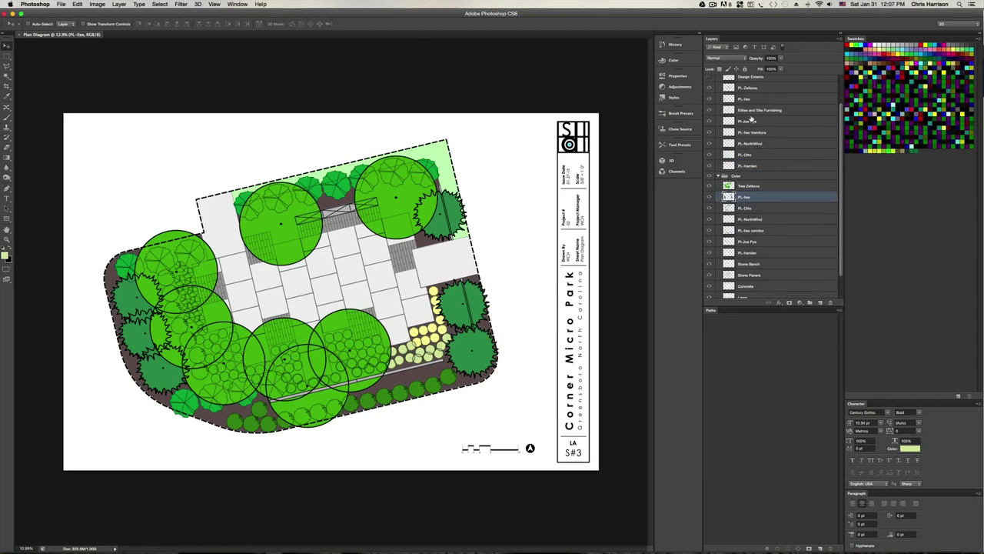
pyautogui.scroll(2, 750, 117)
pyautogui.click(718, 80)
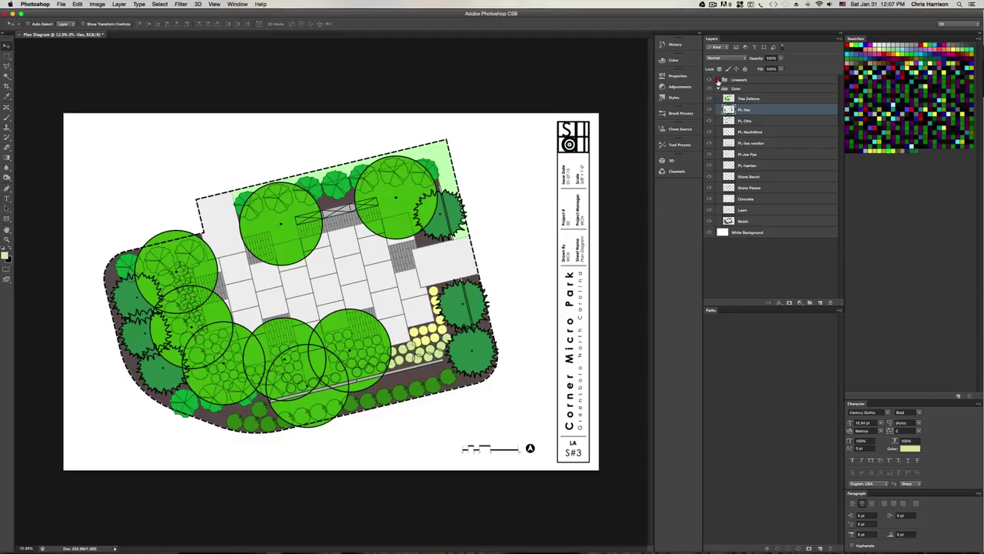
pyautogui.click(718, 81)
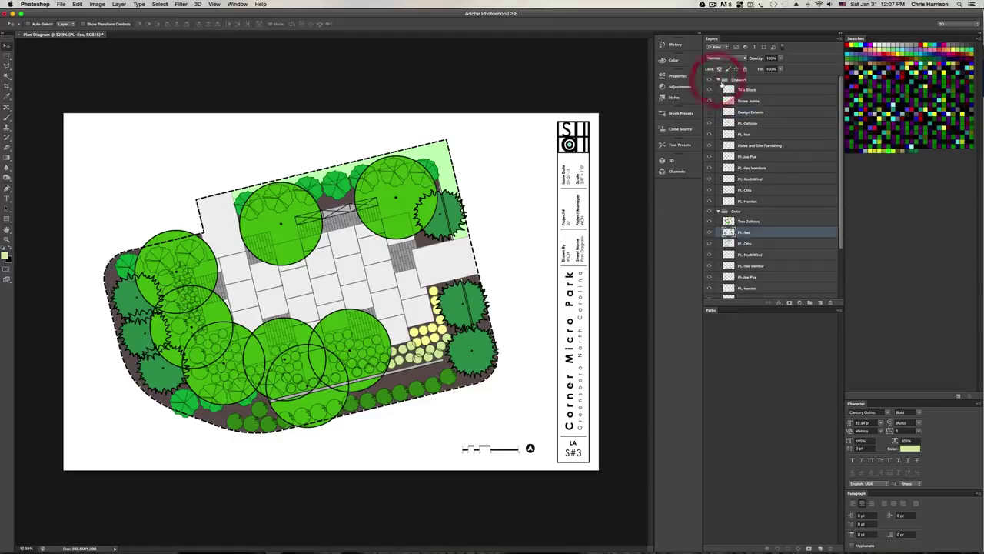
pyautogui.click(765, 146)
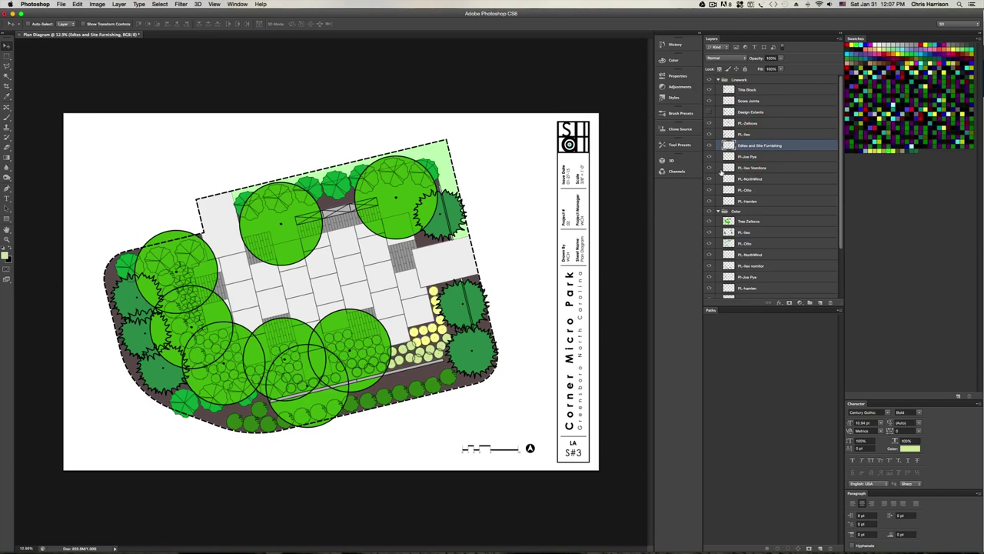
pyautogui.press('e')
pyautogui.press('w')
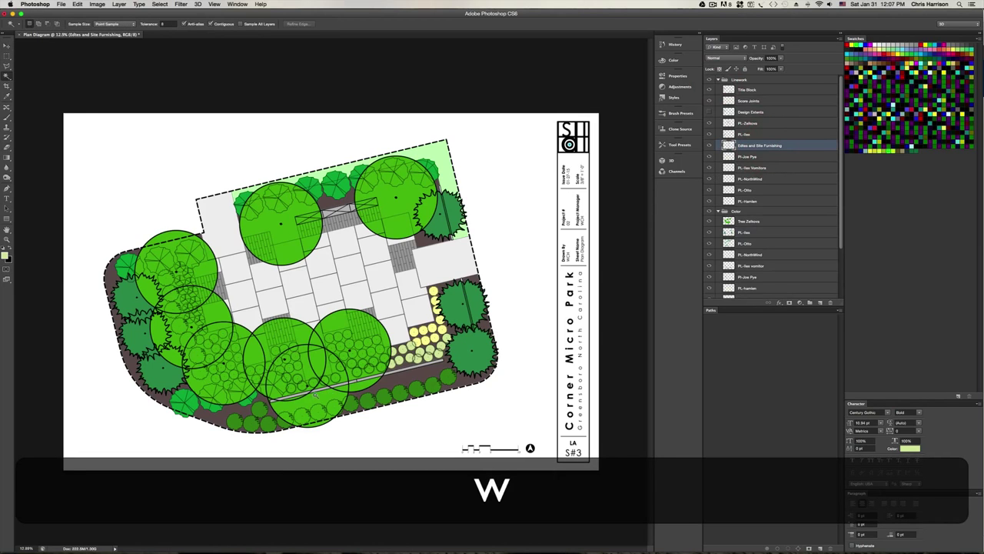
pyautogui.click(368, 380)
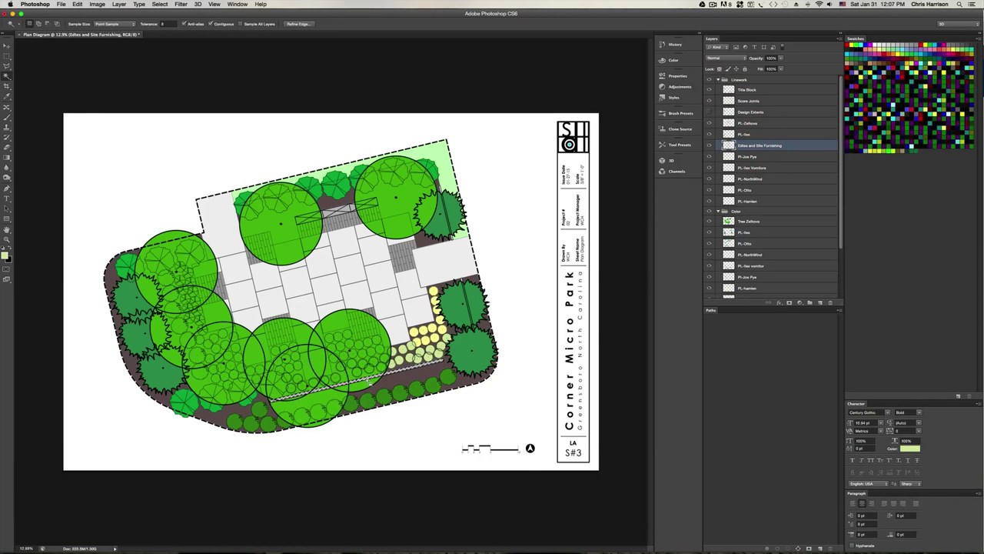
pyautogui.press('super+x')
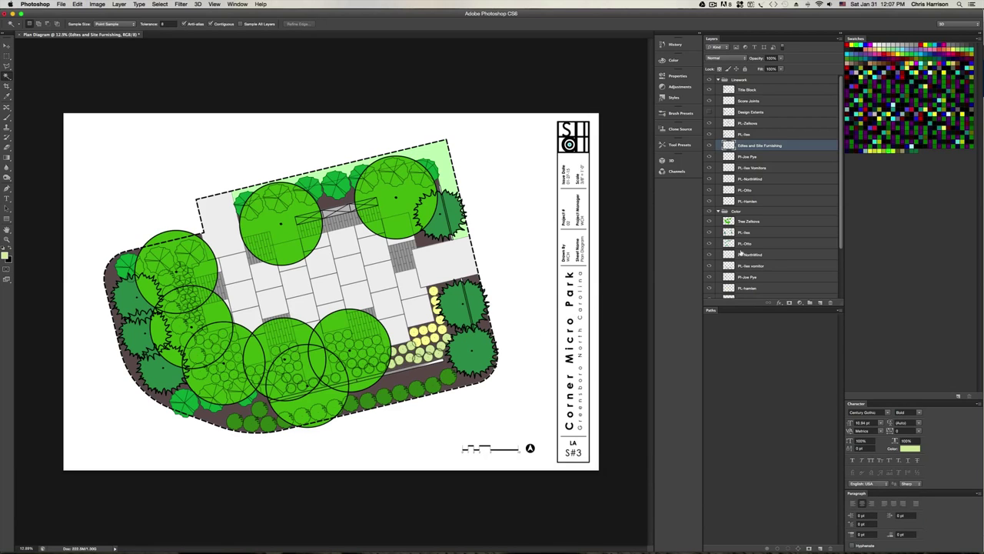
# Add a new layer named Steel Beams directly above Stone Bench in the Color group
pyautogui.scroll(-3, 757, 227)
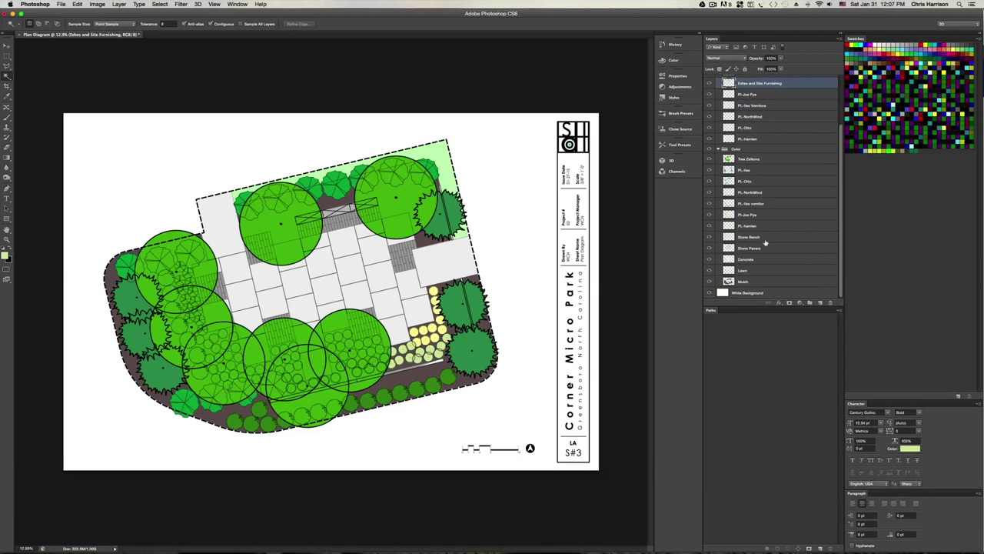
pyautogui.click(765, 238)
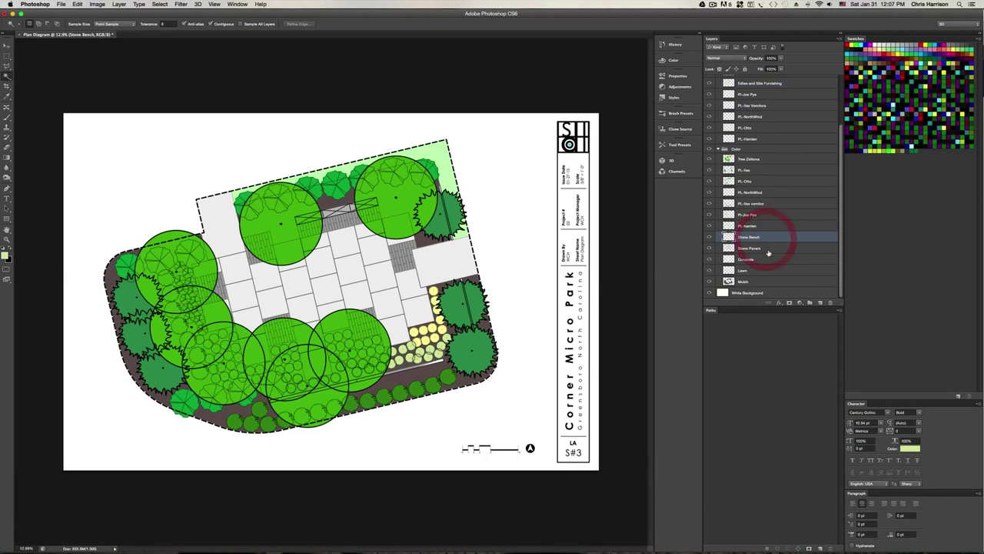
pyautogui.click(820, 302)
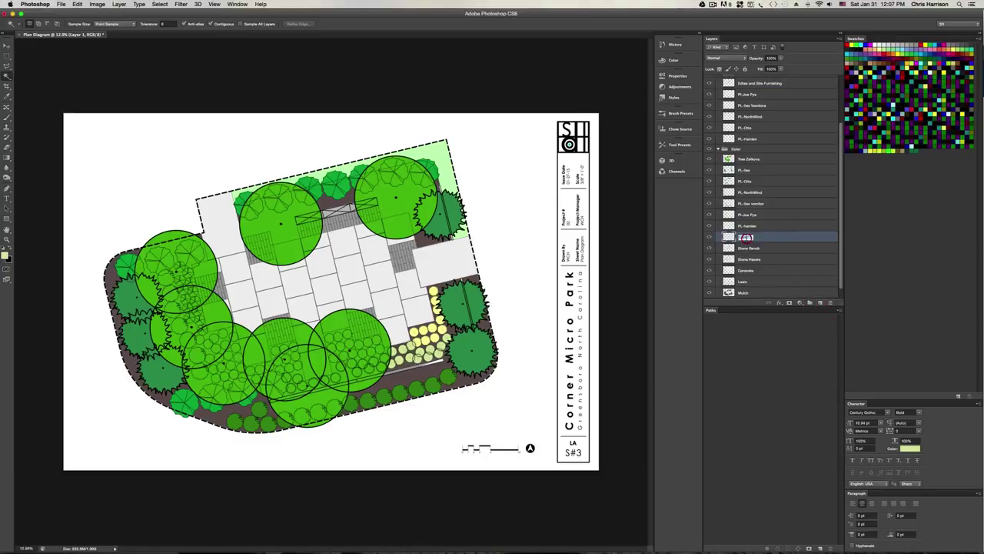
pyautogui.doubleClick(746, 237)
pyautogui.write('tl bmSs')
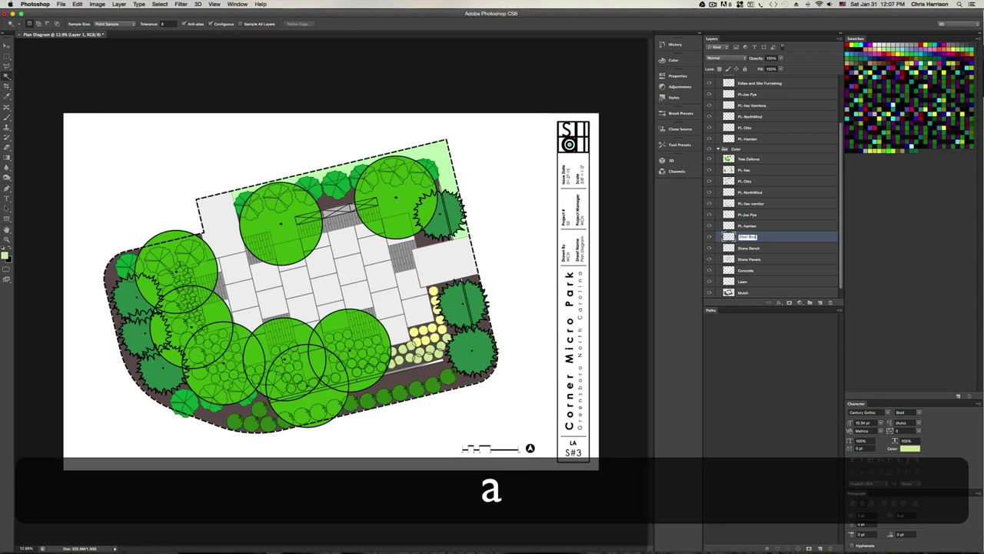
pyautogui.press('Return')
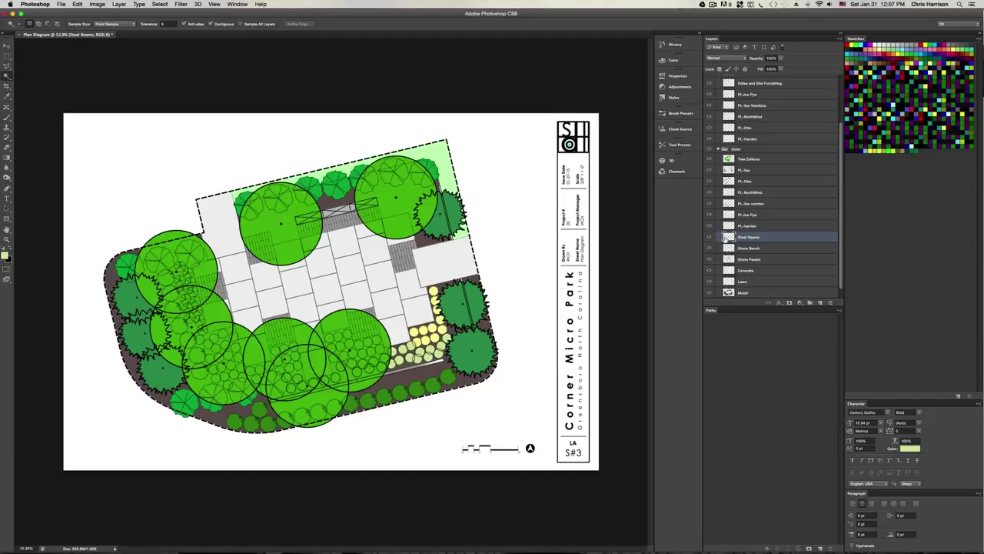
# Paste the cut strip fill in place on the Steel Beams layer and save the document
pyautogui.press('shift+super+v')
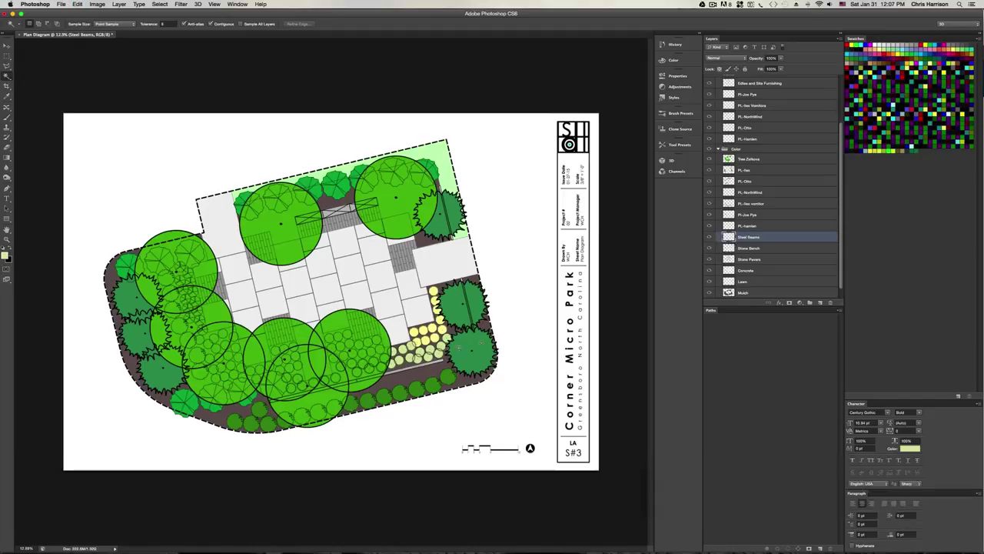
pyautogui.press('v')
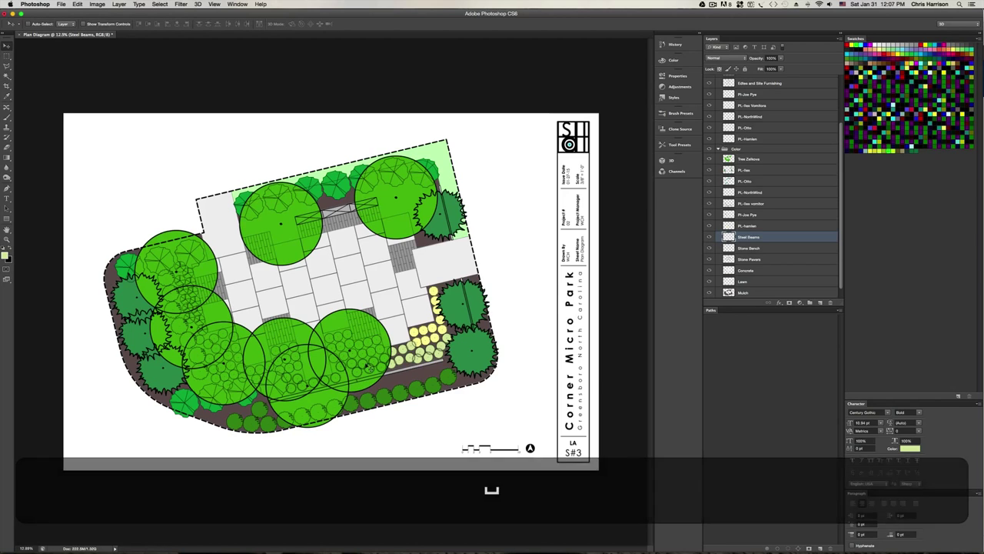
pyautogui.press('super+s')
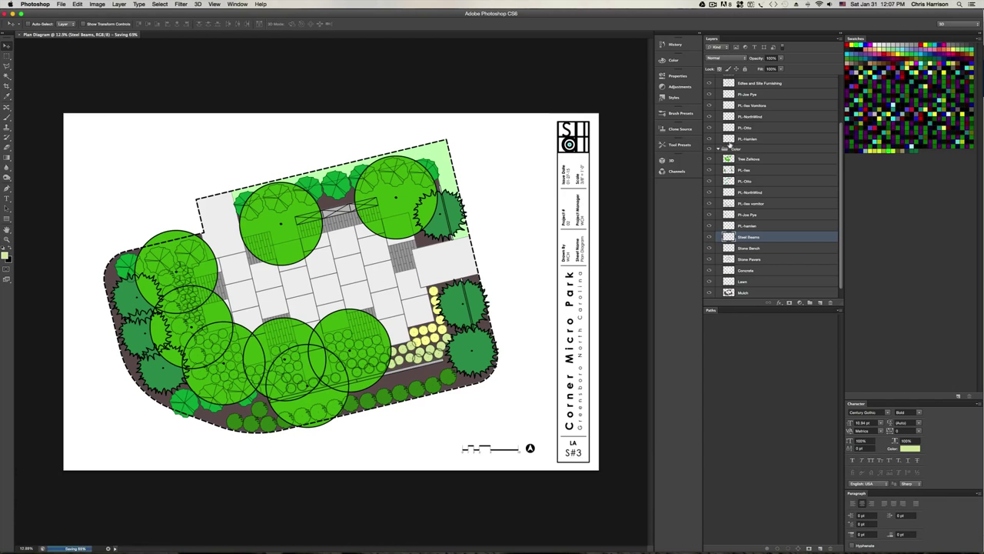
# Delete the Design Extents layer from the Linework group and collapse the group
pyautogui.scroll(3, 583, 267)
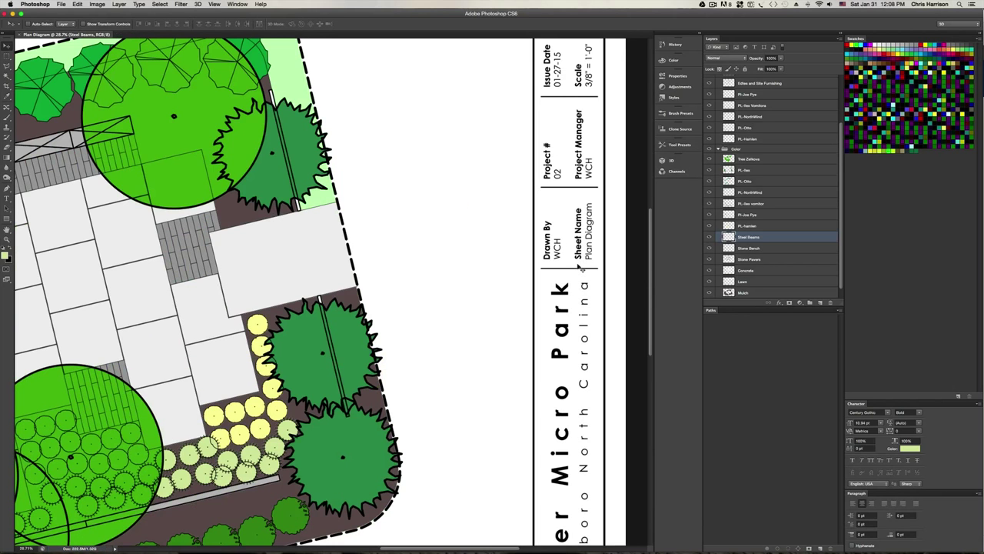
pyautogui.scroll(-3, 582, 267)
pyautogui.scroll(3, 713, 201)
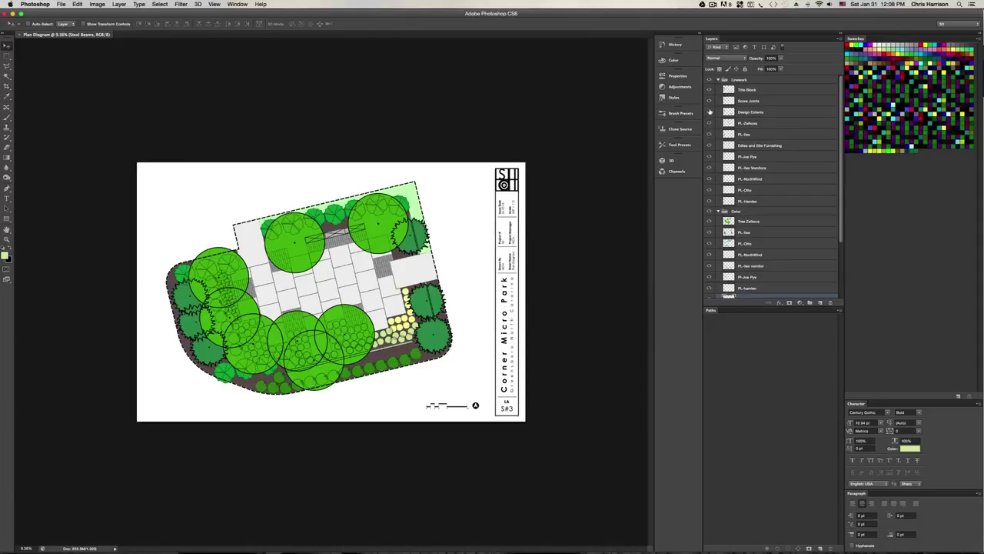
pyautogui.click(710, 113)
pyautogui.click(709, 112)
pyautogui.click(709, 108)
pyautogui.click(714, 112)
pyautogui.click(749, 112)
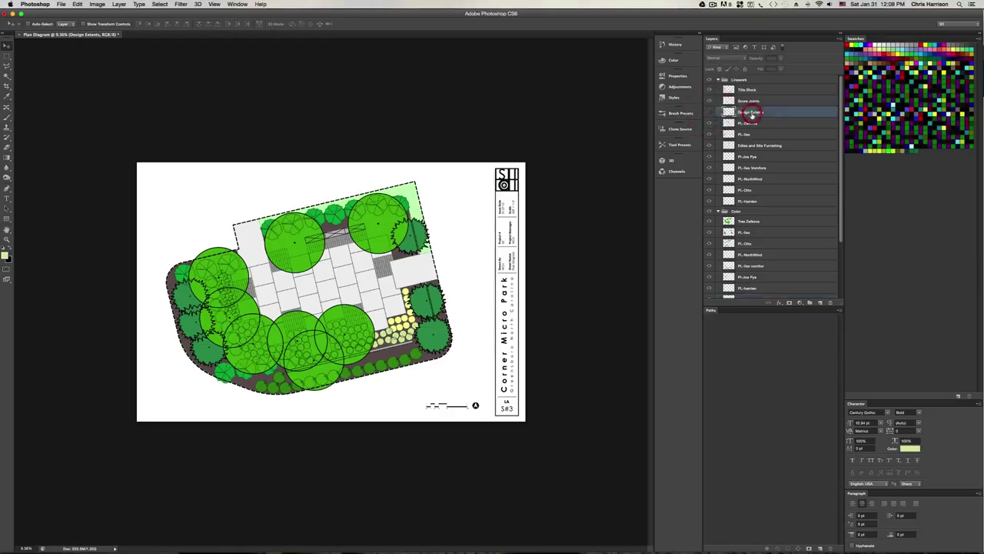
pyautogui.press('BackSpace')
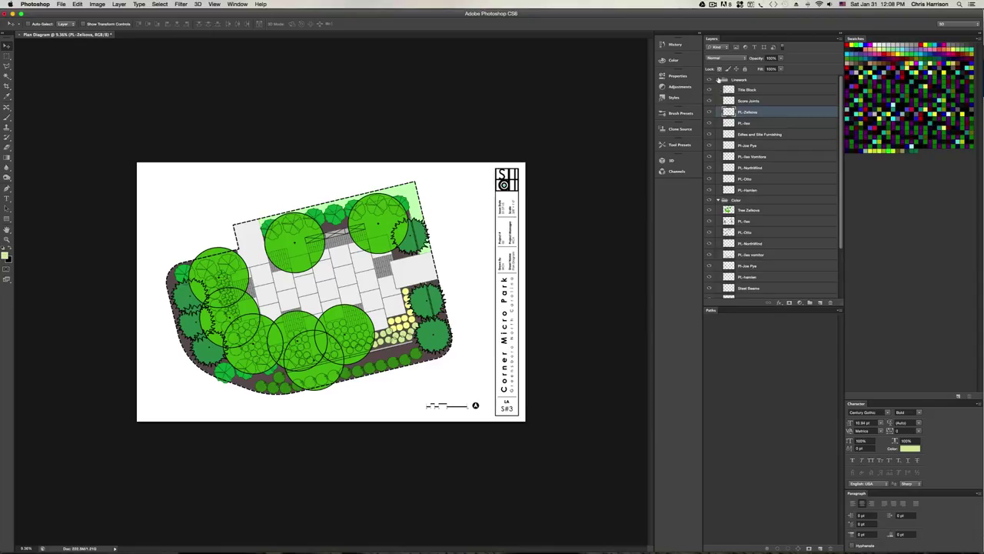
pyautogui.click(719, 80)
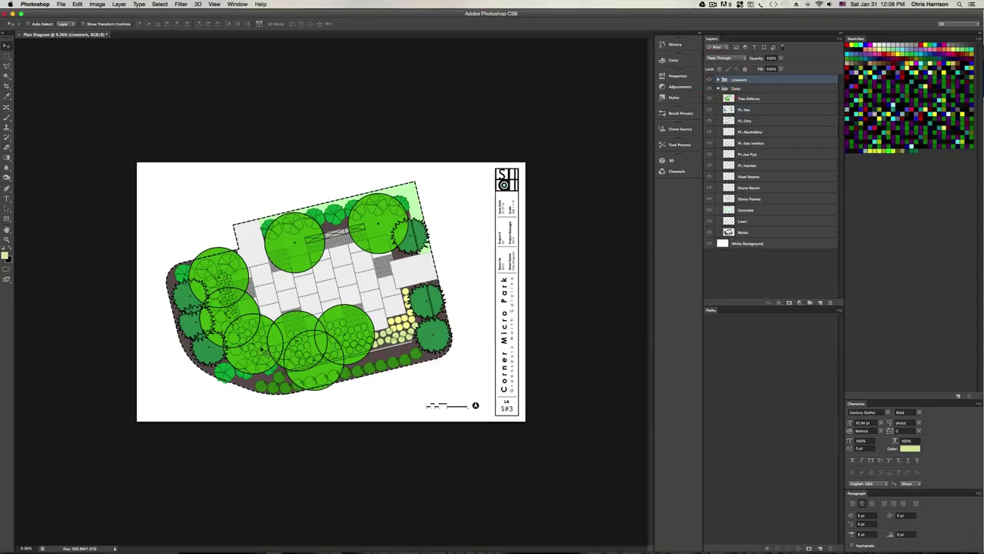
pyautogui.press('super+0')
pyautogui.press('space')
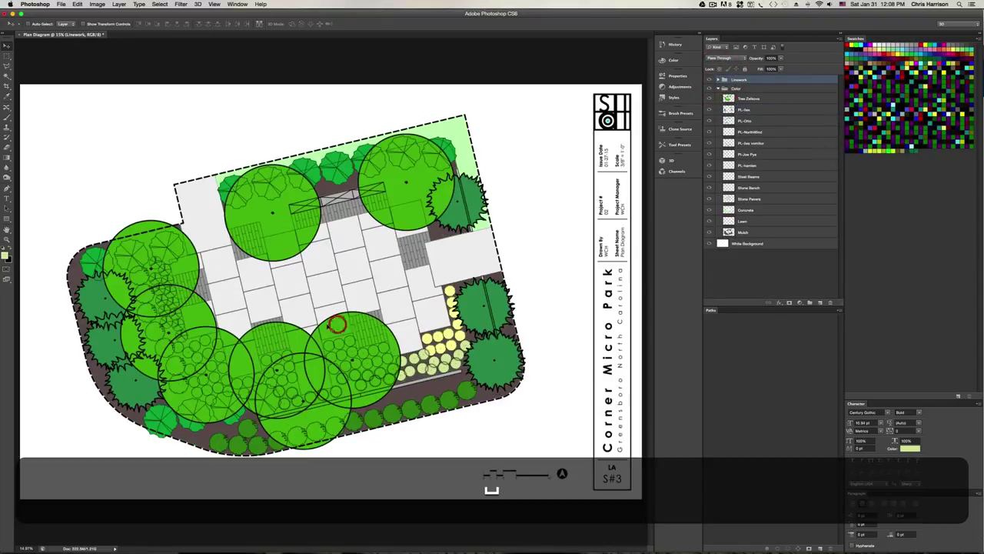
# Switch to Chrome and search Google Images for "seamless concrete texture"
pyautogui.moveTo(177, 538)
pyautogui.click(145, 529)
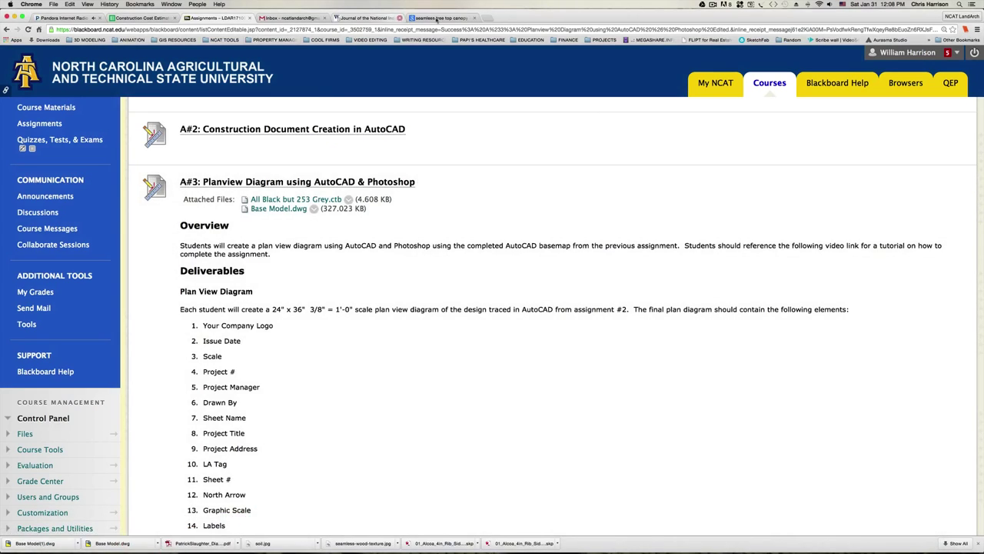
pyautogui.click(436, 18)
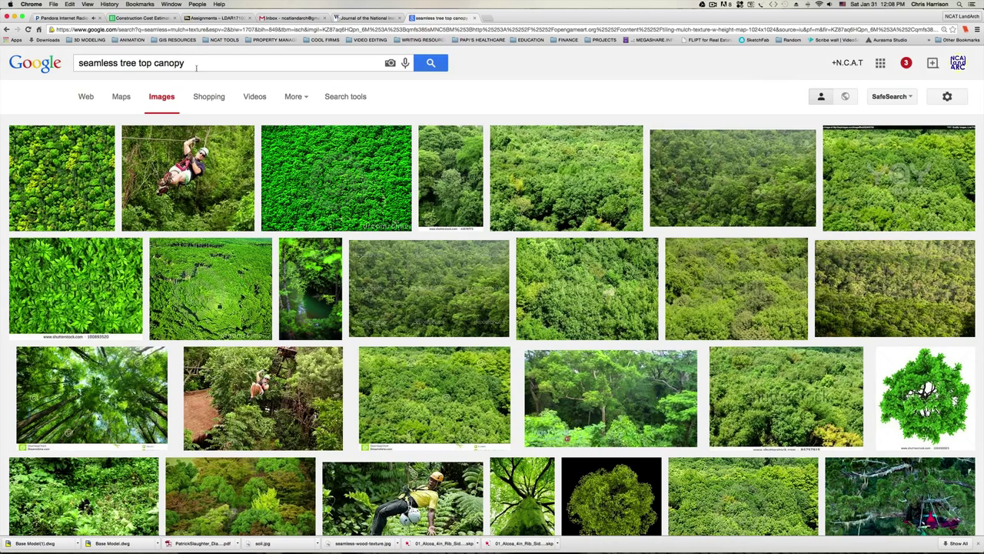
pyautogui.moveTo(196, 67); pyautogui.dragTo(120, 66)
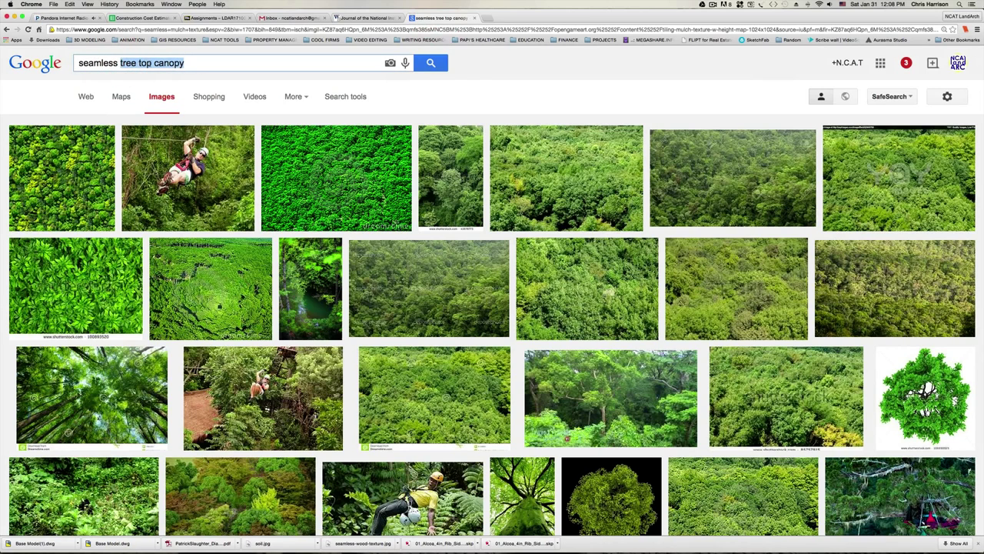
pyautogui.write('concret')
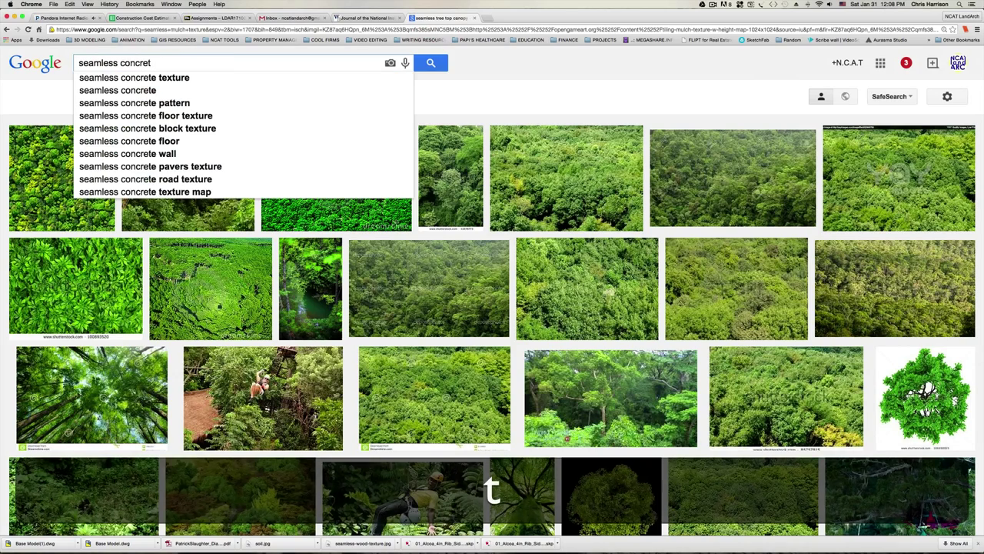
pyautogui.press('Down')
pyautogui.press('Return')
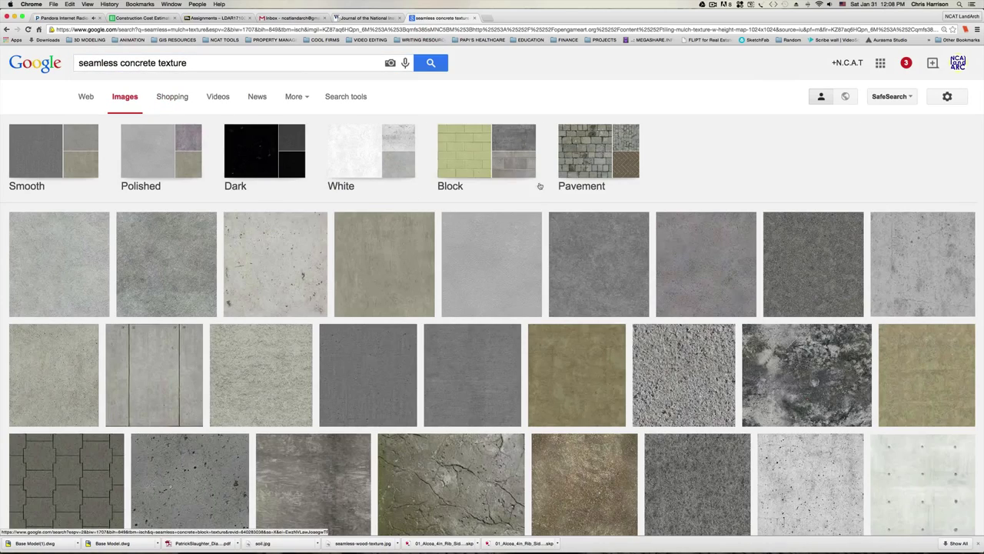
# Open the preview of the first light gray concrete texture result and copy the image
pyautogui.click(63, 273)
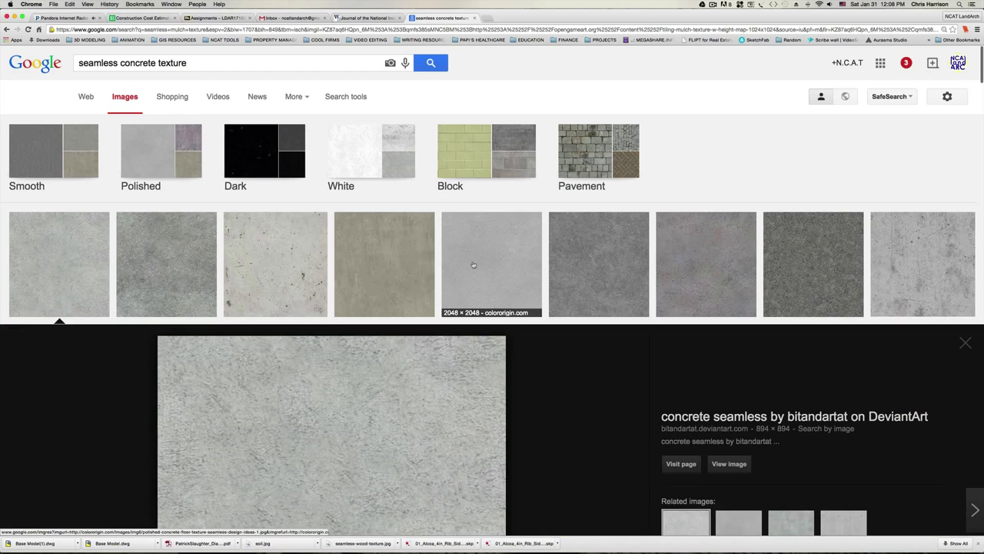
pyautogui.scroll(-5, 473, 265)
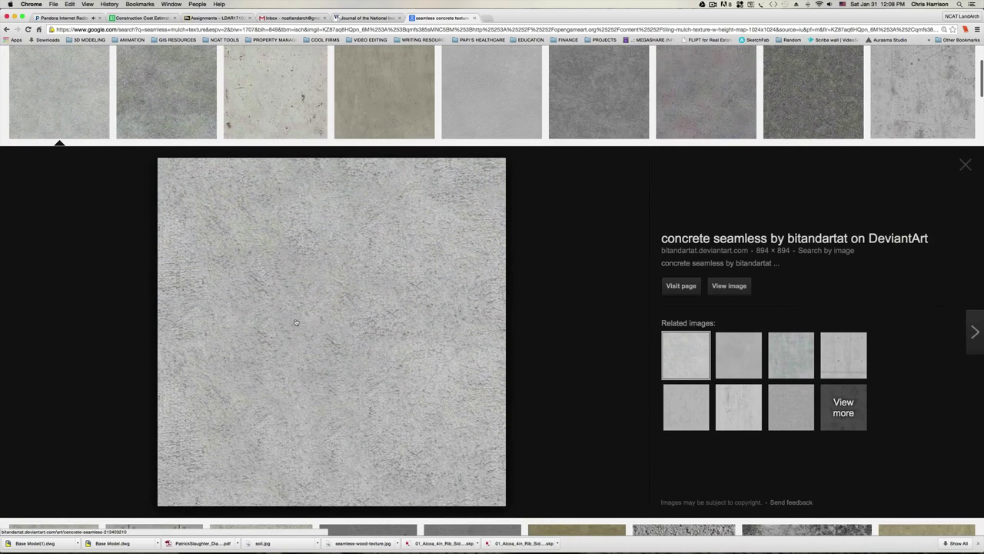
pyautogui.rightClick(305, 314)
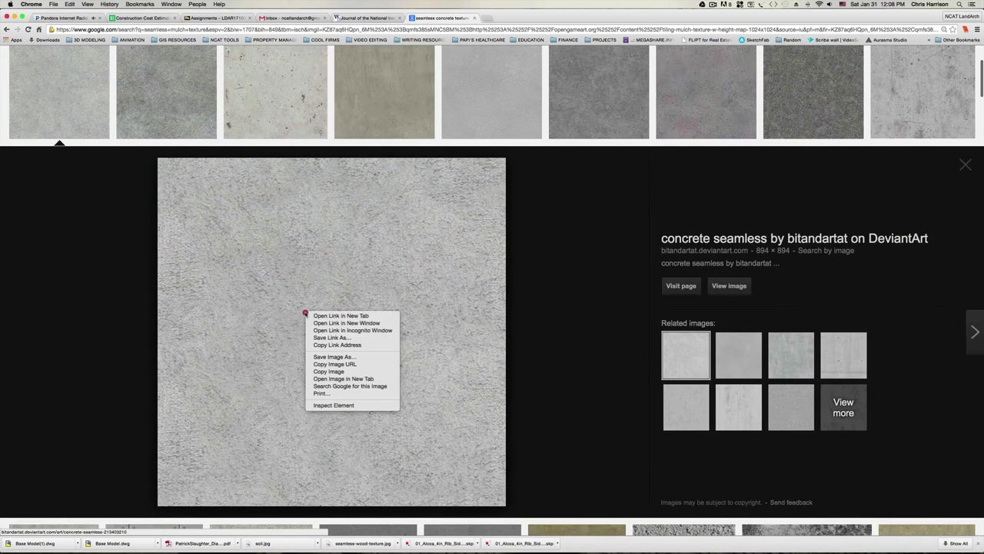
pyautogui.click(345, 372)
# Switch back to Photoshop and paste the concrete texture as a new layer above the Linework group
pyautogui.moveTo(207, 541)
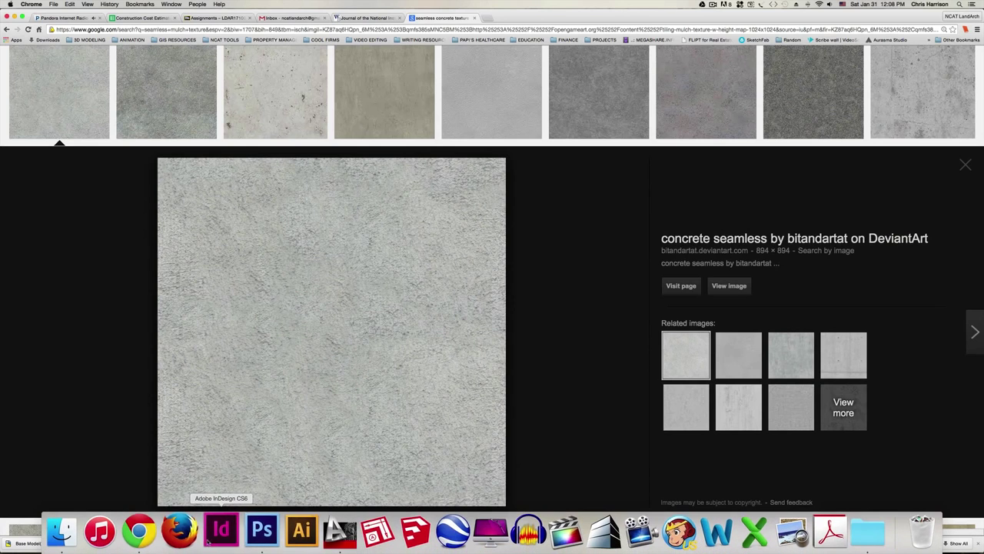
pyautogui.click(246, 534)
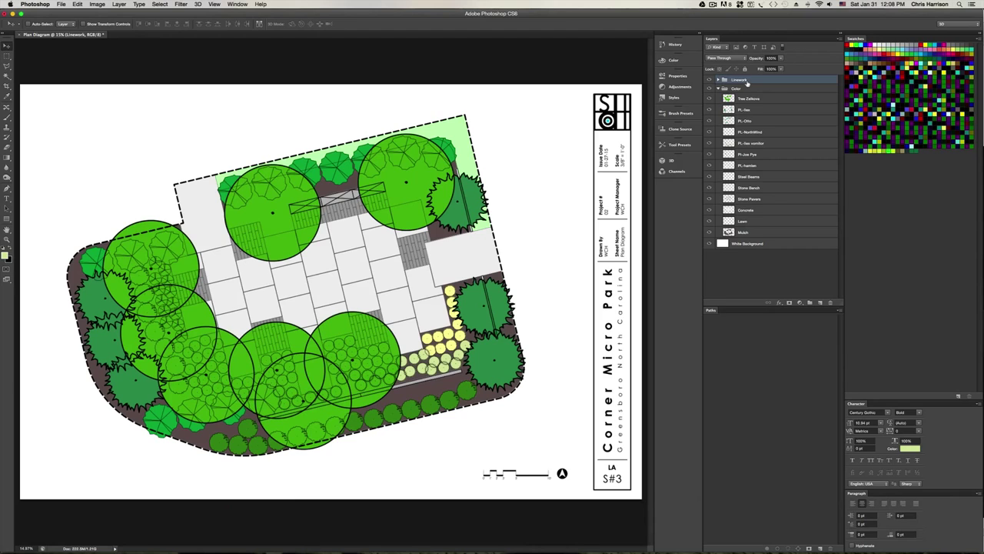
pyautogui.click(755, 100)
pyautogui.click(753, 82)
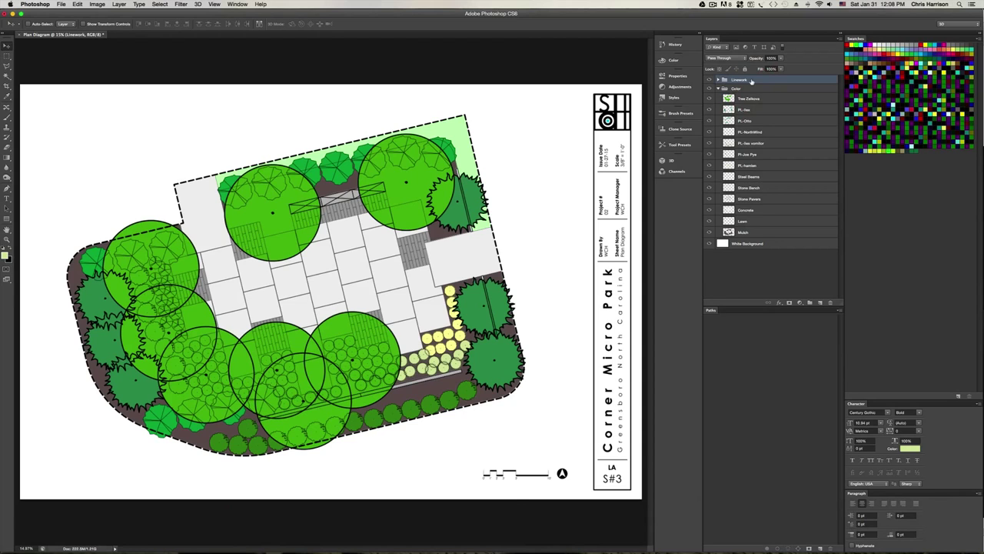
pyautogui.press('super+v')
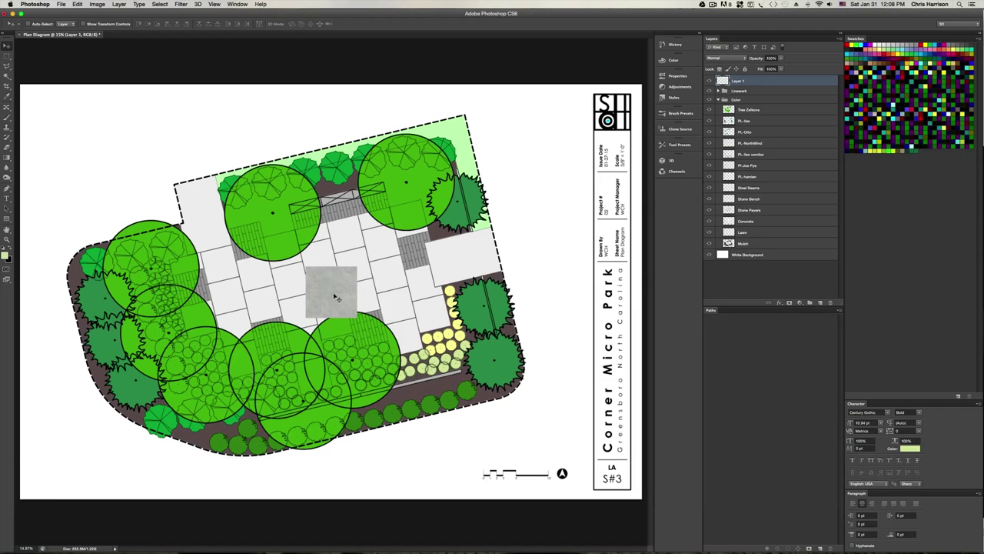
# Define a pattern named "Sidewalk Hat" from the pasted concrete texture's outline, deselect it and delete the texture layer
pyautogui.keyDown('super'); pyautogui.click(723, 81); pyautogui.keyUp('super')
pyautogui.click(77, 5)
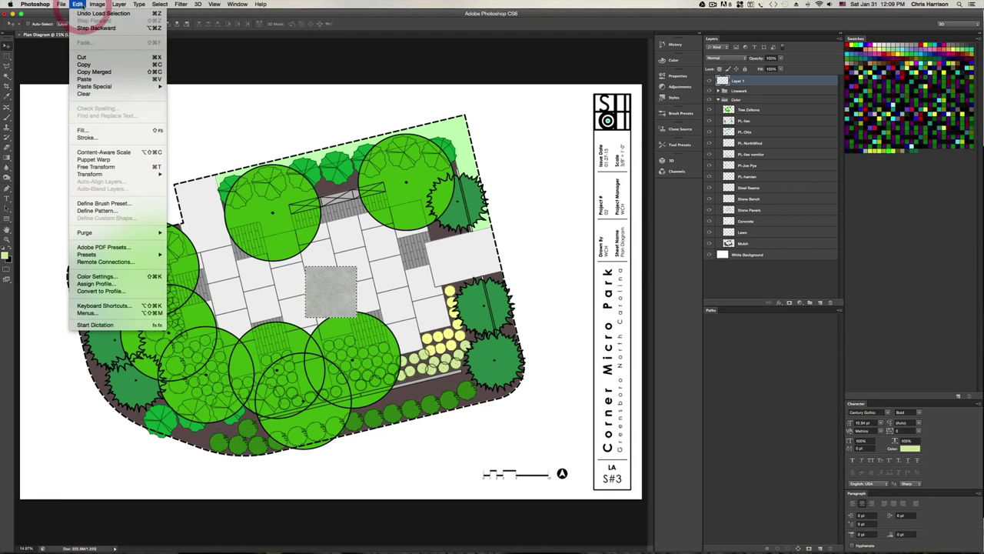
pyautogui.click(106, 210)
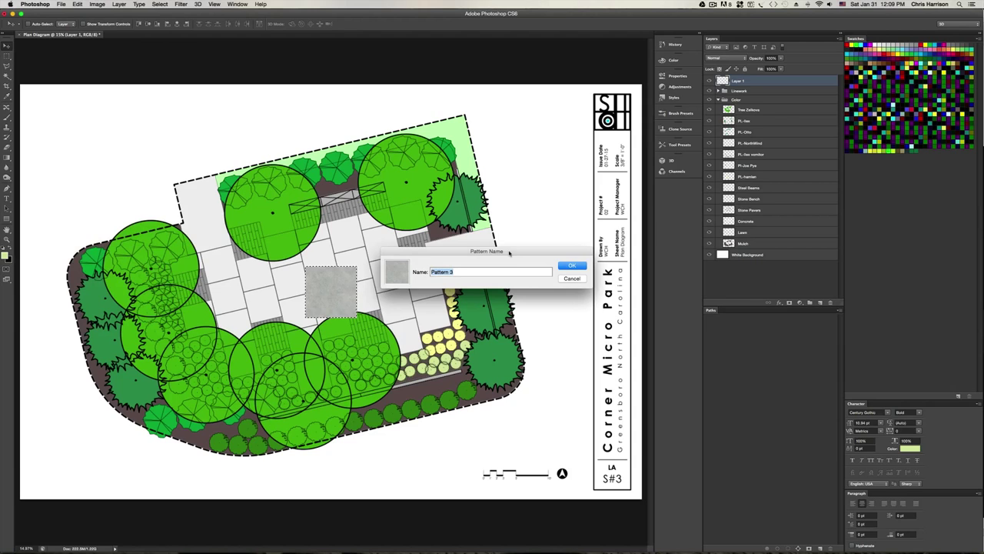
pyautogui.write('Sidewalk Hat')
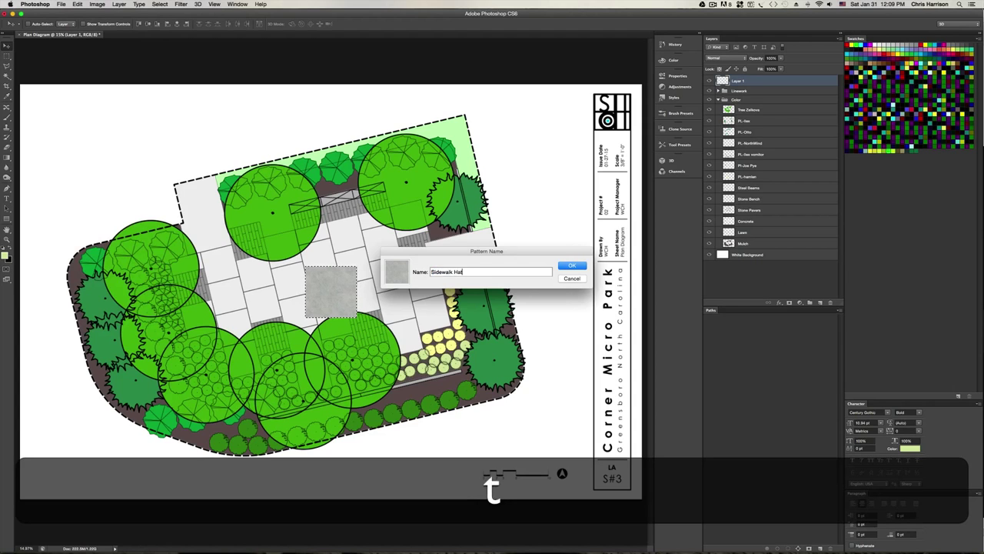
pyautogui.press('Return')
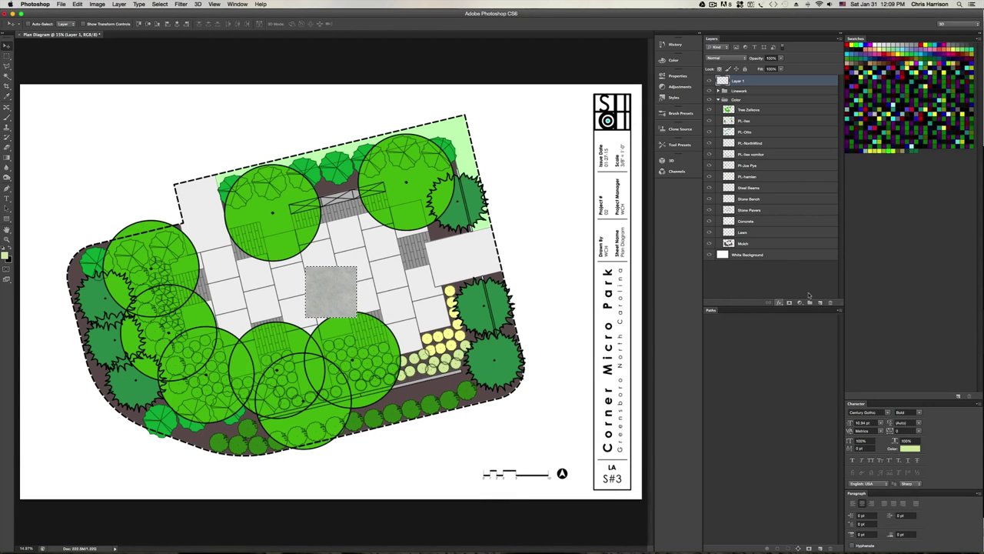
pyautogui.press('super+d')
pyautogui.press('BackSpace')
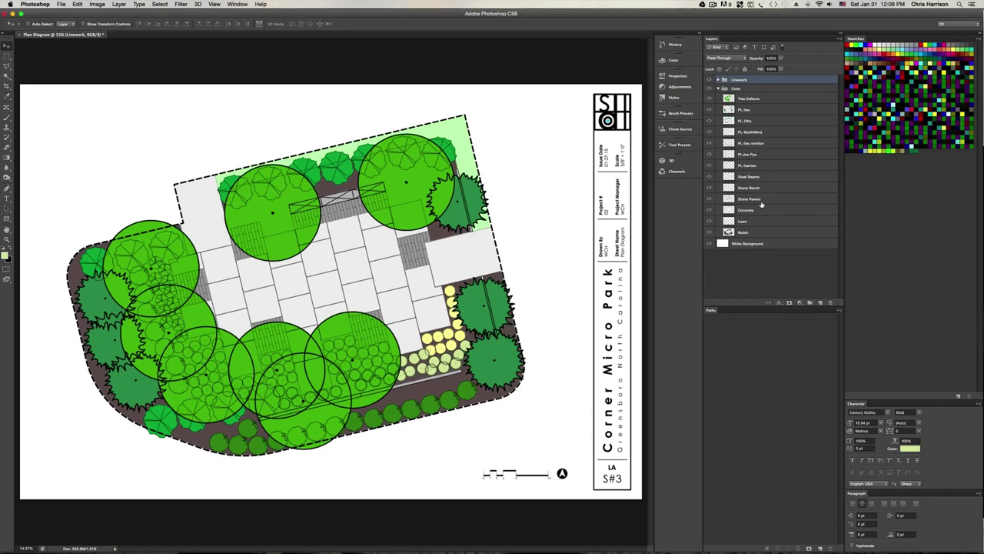
# Add a Pattern Overlay to the Concrete layer using the newly defined light gray concrete pattern
pyautogui.click(752, 210)
pyautogui.click(709, 210)
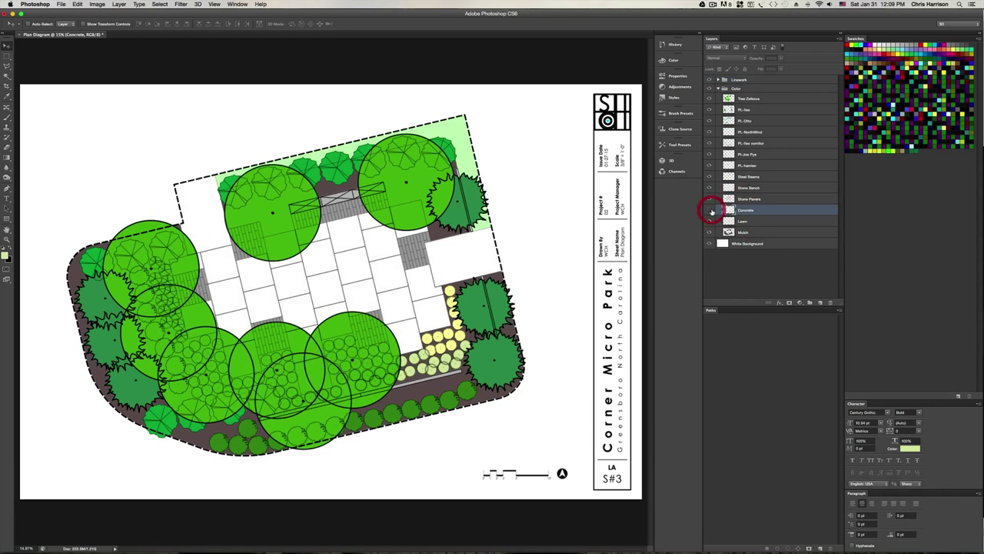
pyautogui.click(709, 210)
pyautogui.click(782, 302)
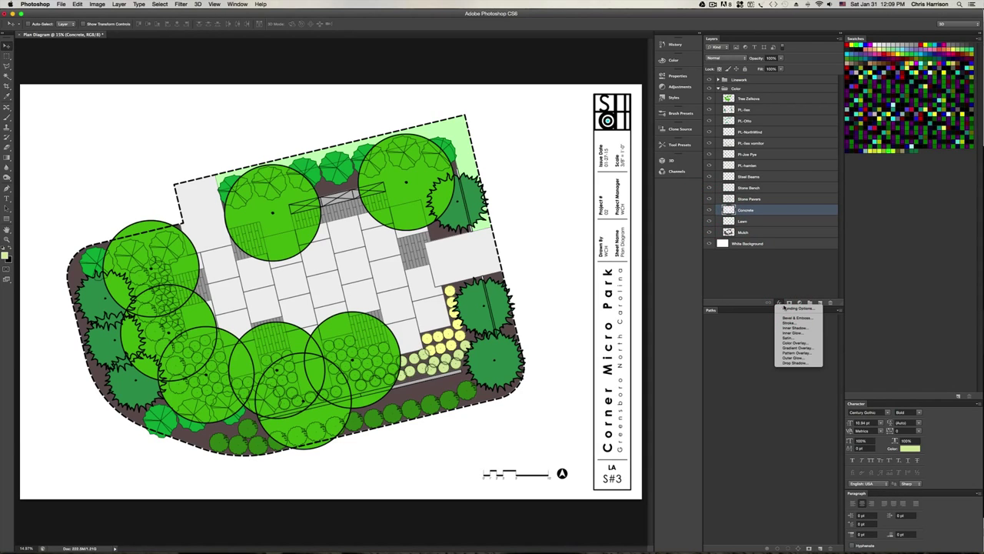
pyautogui.click(802, 353)
pyautogui.click(703, 289)
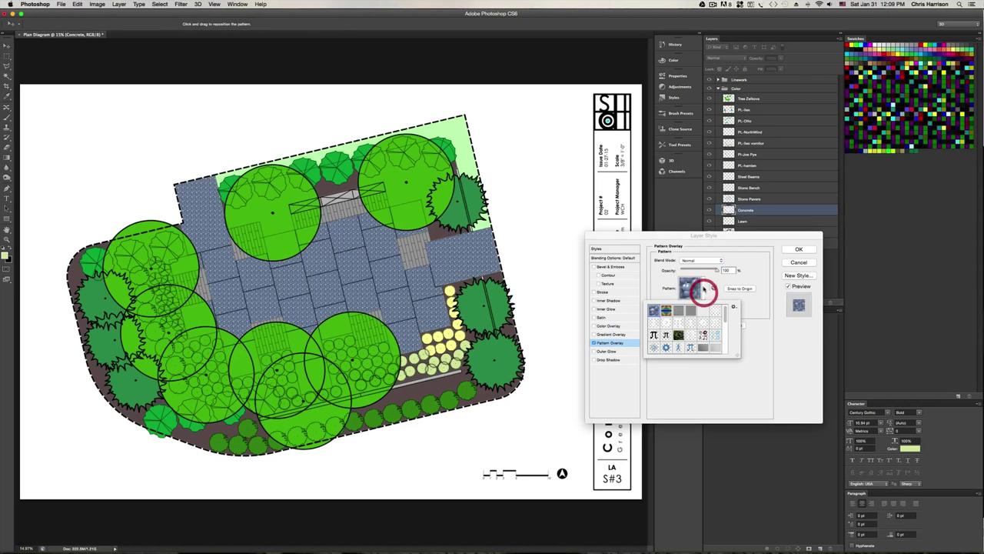
pyautogui.moveTo(725, 311); pyautogui.dragTo(723, 352)
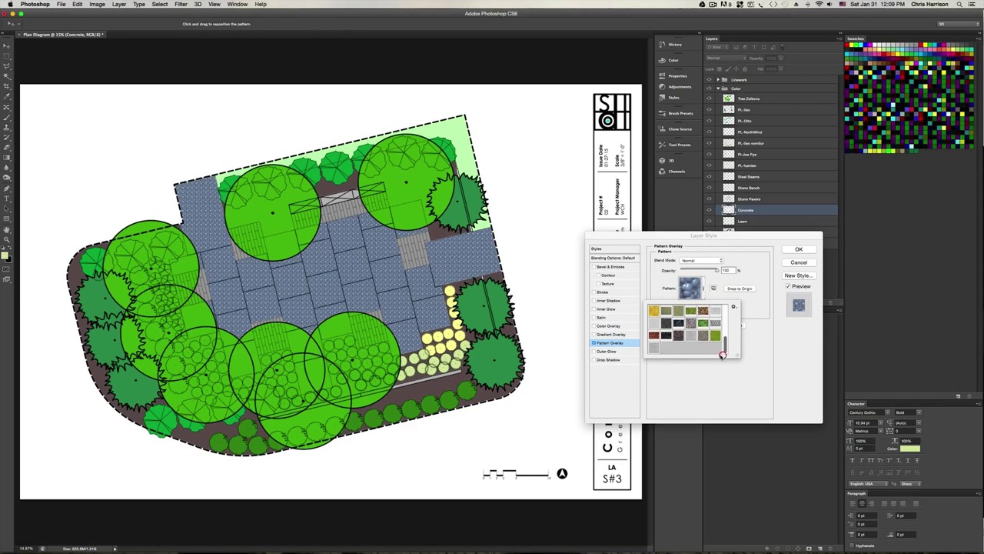
pyautogui.click(654, 347)
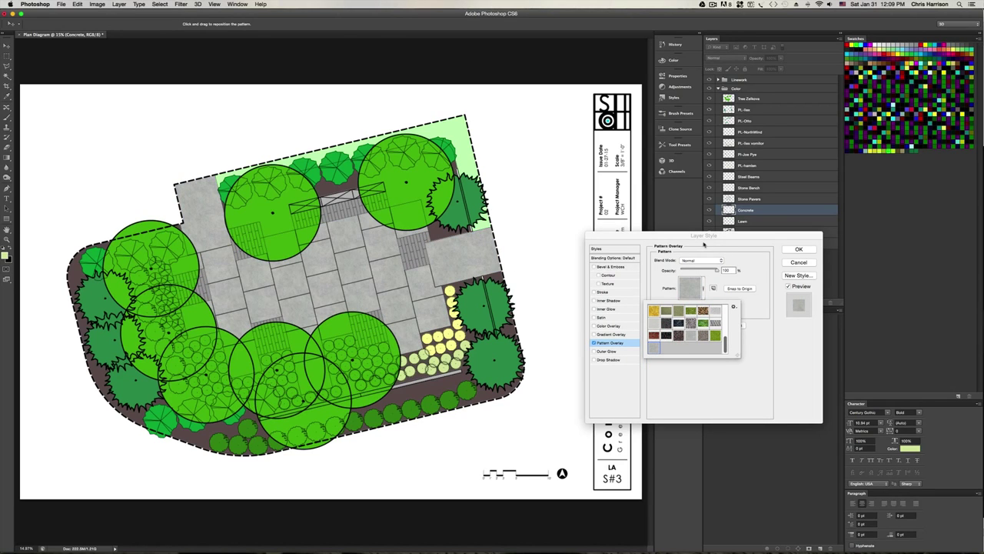
# Set the concrete overlay's scale to 91% and lower its opacity to about 75%, and apply the layer style
pyautogui.click(763, 265)
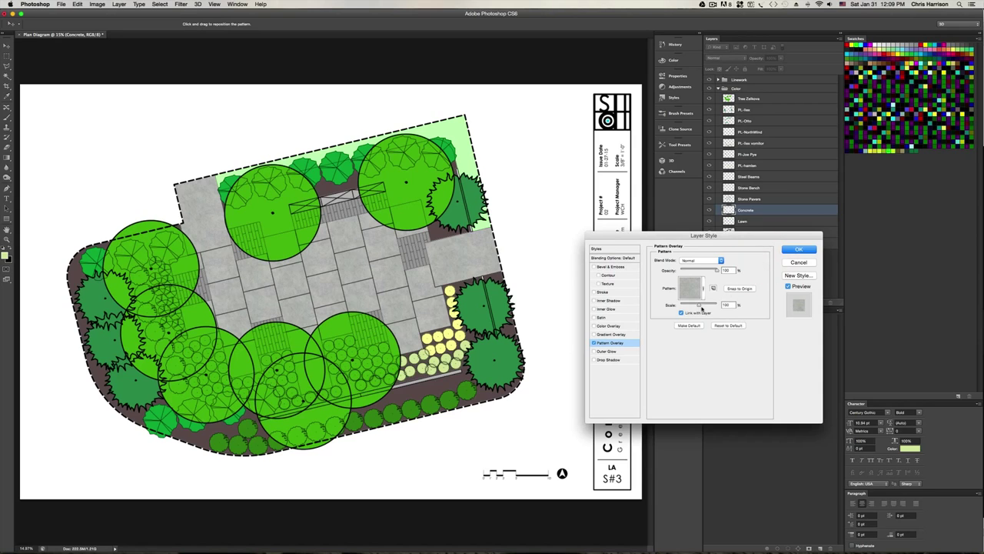
pyautogui.click(698, 307)
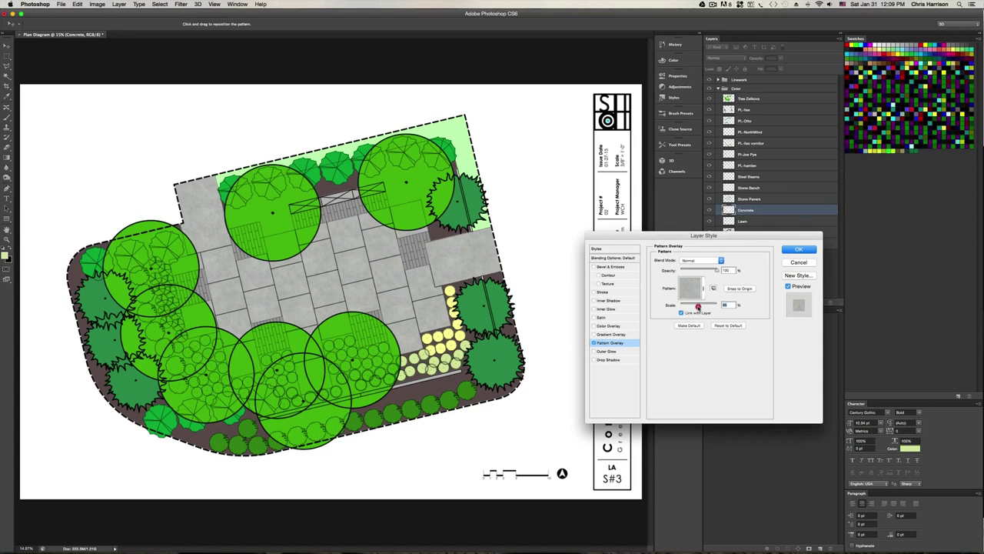
pyautogui.moveTo(699, 307); pyautogui.dragTo(697, 308)
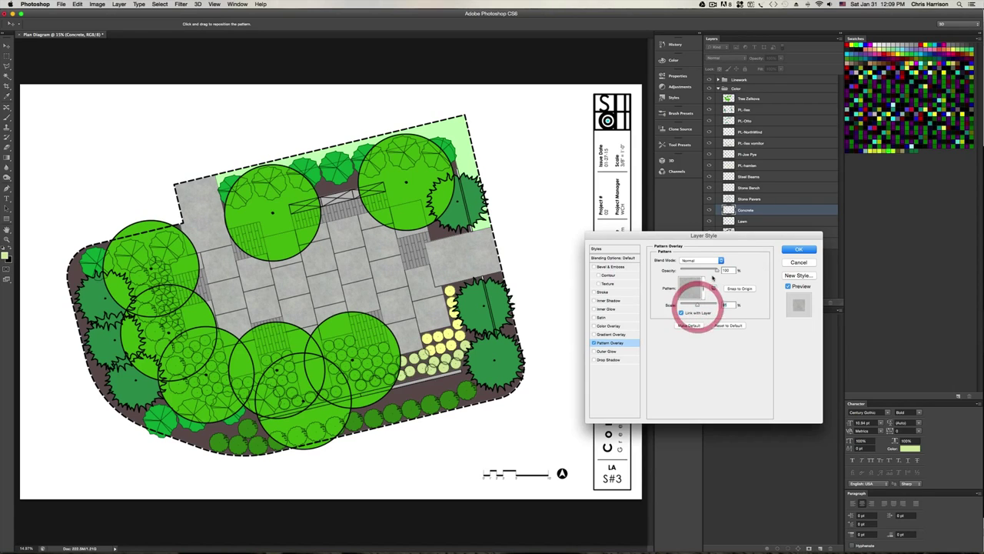
pyautogui.moveTo(718, 271); pyautogui.dragTo(709, 271)
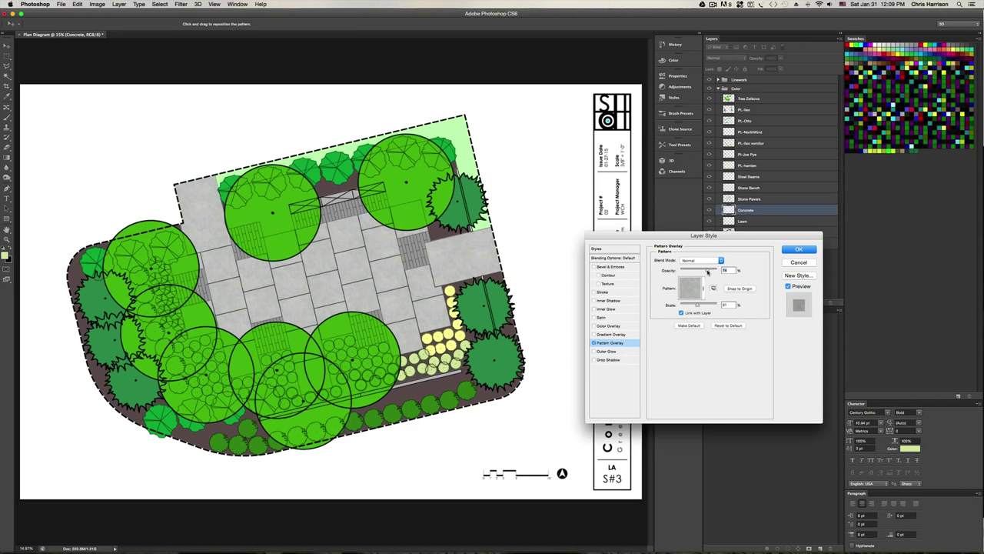
pyautogui.click(799, 249)
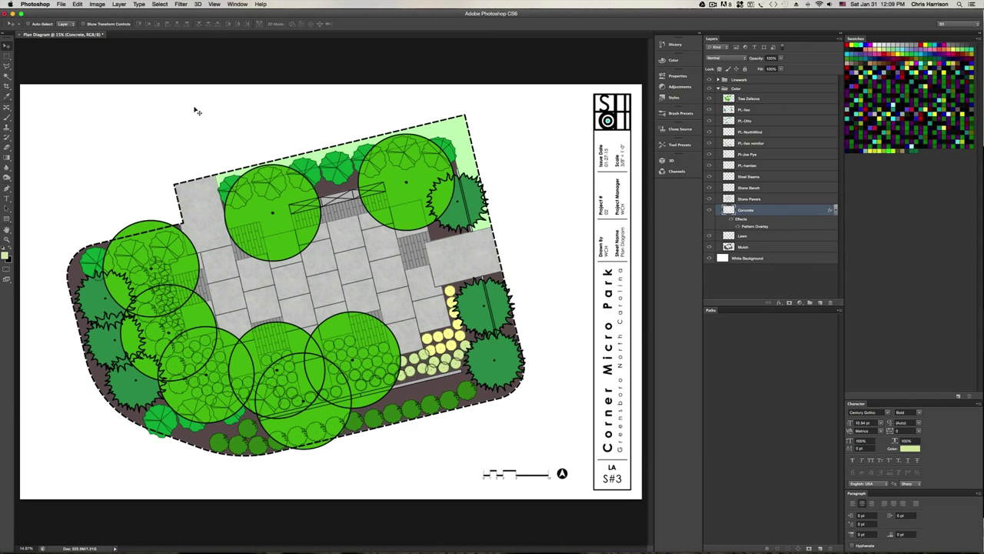
# Switch to Chrome and search Google Images for "mulch texture seamless"
pyautogui.moveTo(253, 550)
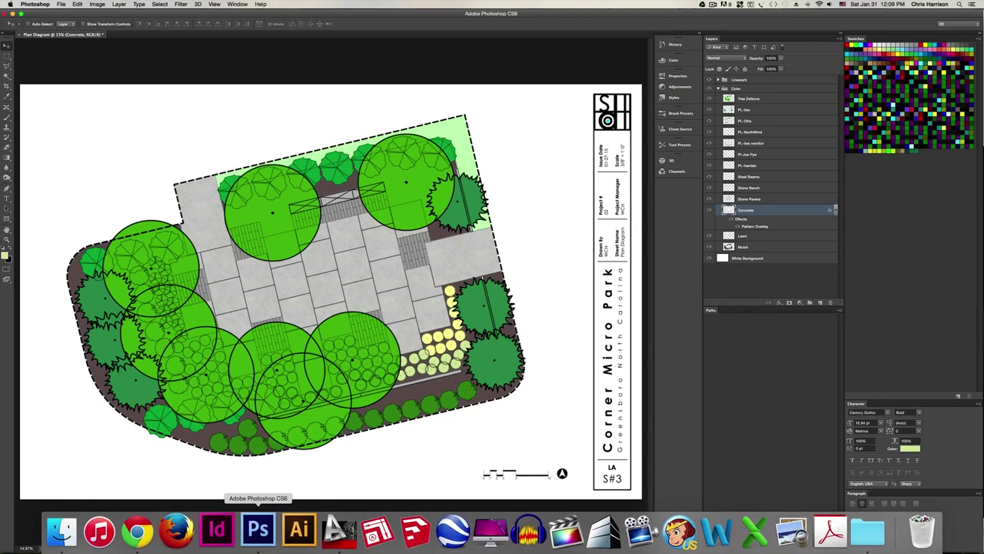
pyautogui.click(143, 531)
pyautogui.scroll(5, 215, 99)
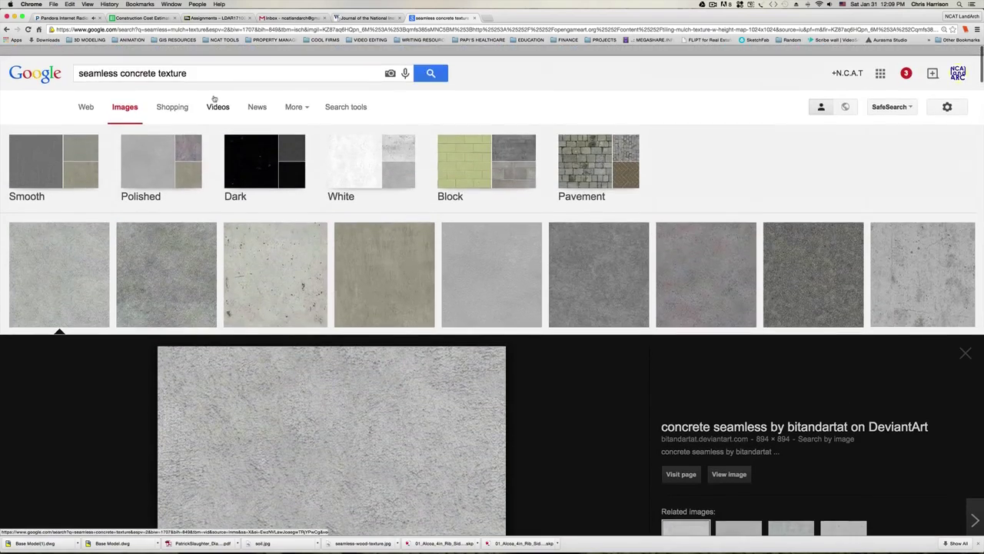
pyautogui.moveTo(157, 62); pyautogui.dragTo(78, 62)
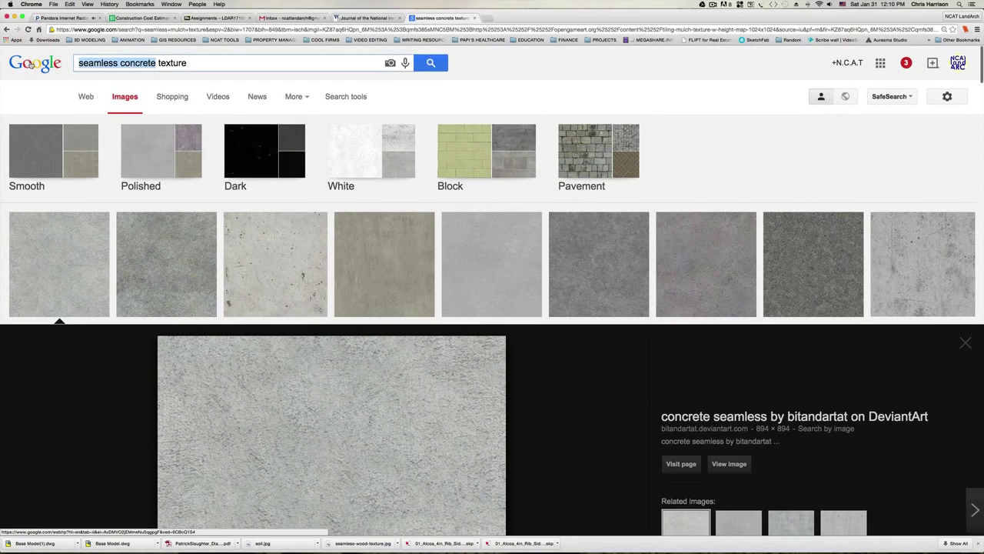
pyautogui.write('mulc')
pyautogui.write('h')
pyautogui.press('Return')
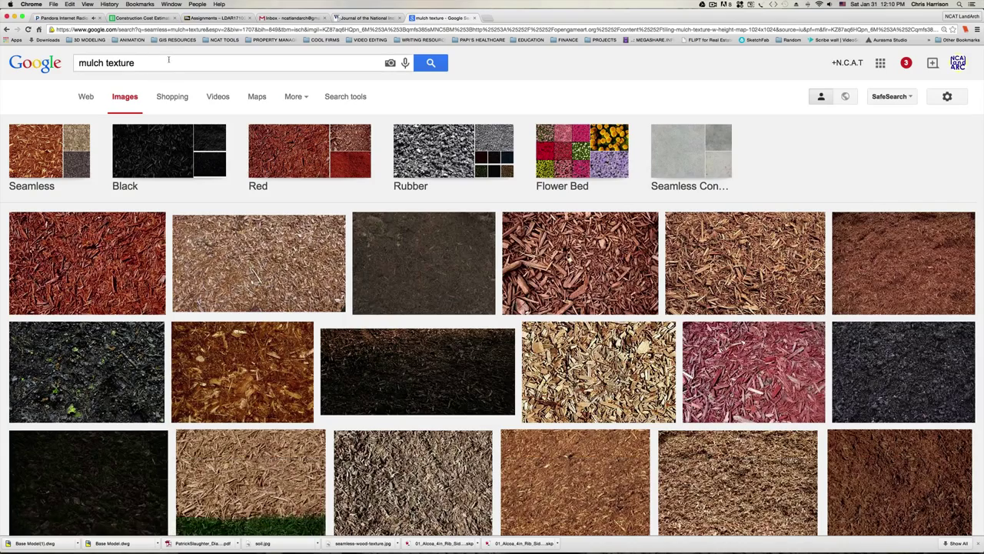
pyautogui.click(169, 59)
pyautogui.write('se')
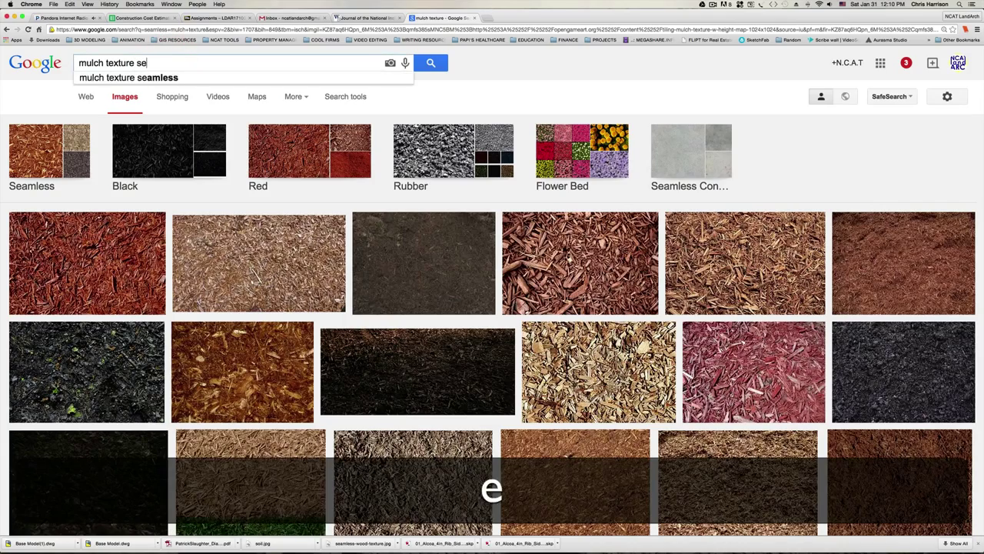
pyautogui.write('amless')
pyautogui.press('Return')
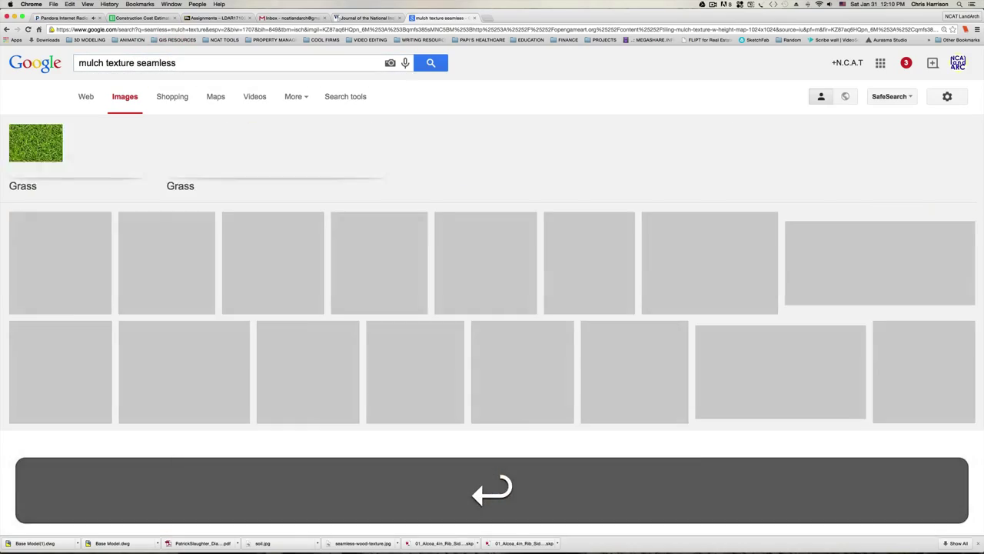
# Open the preview of the dark brown tiling mulch texture from opengameart.org and copy the image
pyautogui.scroll(-2, 459, 218)
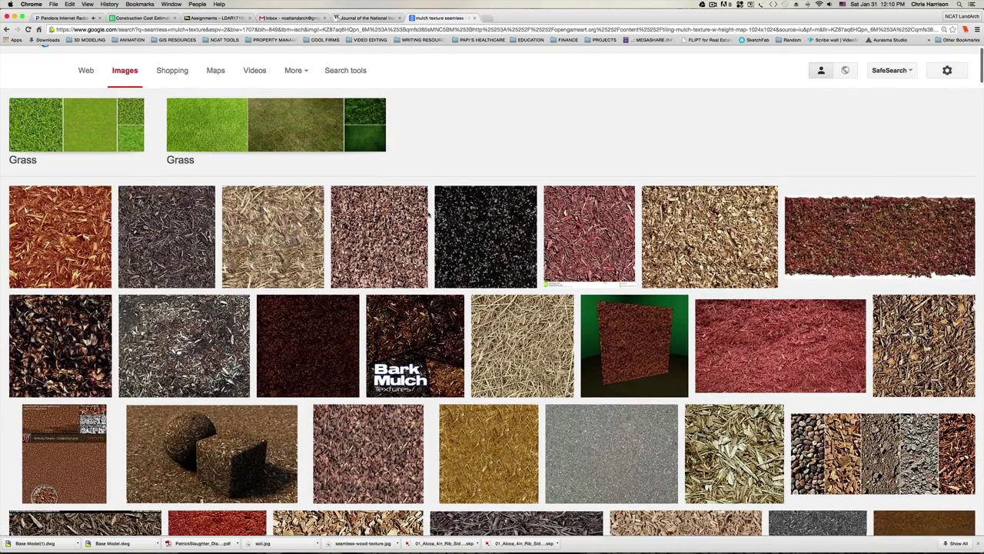
pyautogui.scroll(-1, 527, 211)
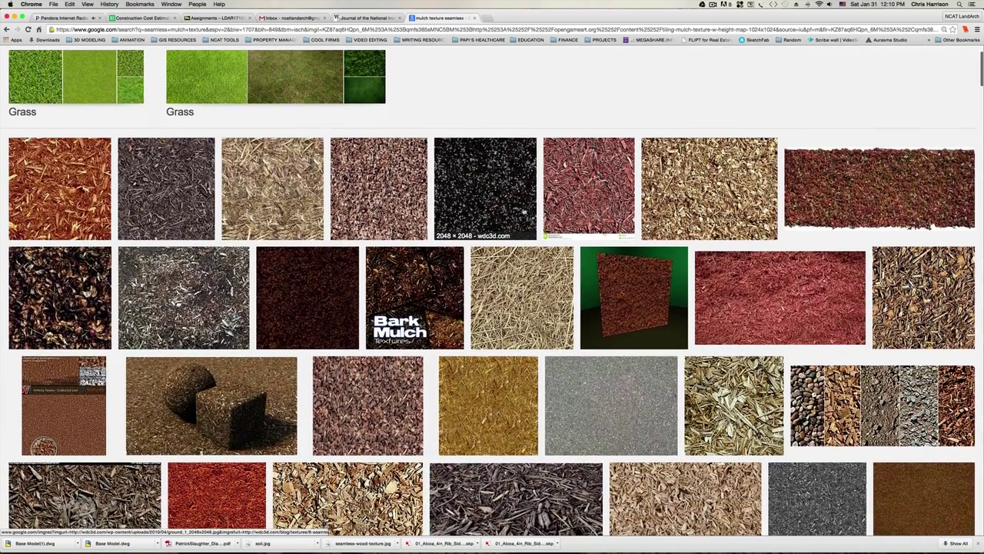
pyautogui.click(164, 168)
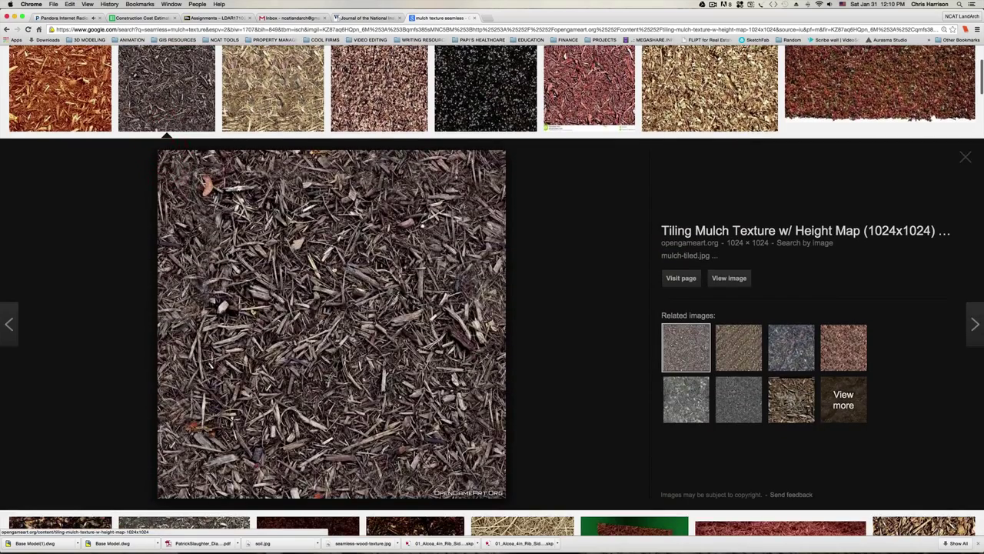
pyautogui.rightClick(310, 272)
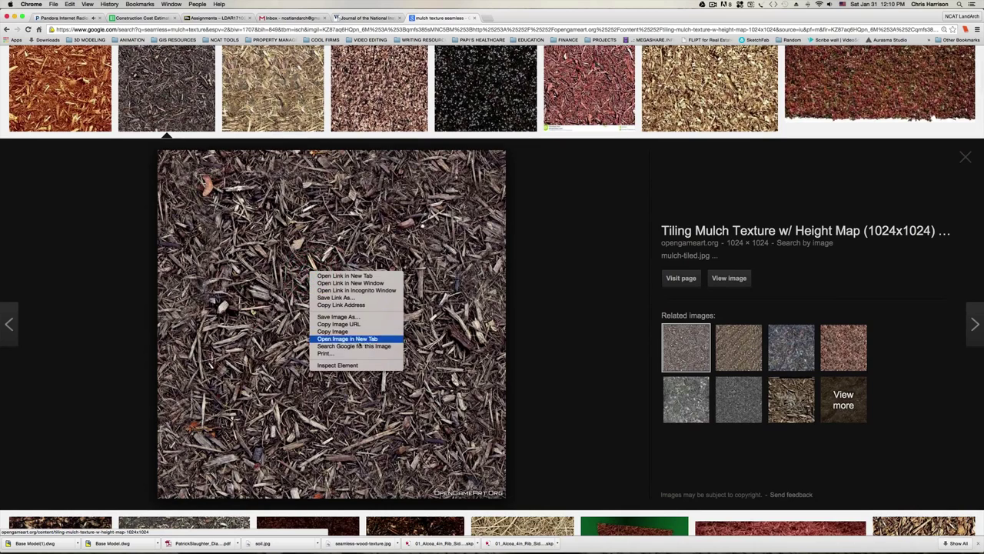
pyautogui.click(355, 332)
# Switch back to Photoshop and paste the mulch texture as a new layer above the Tree Zelkova layer
pyautogui.moveTo(295, 530)
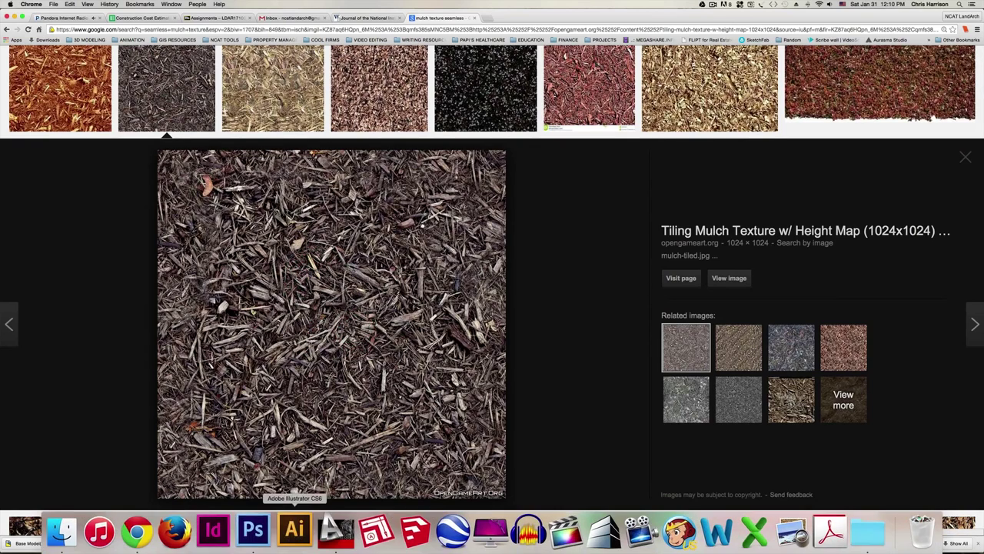
pyautogui.click(253, 530)
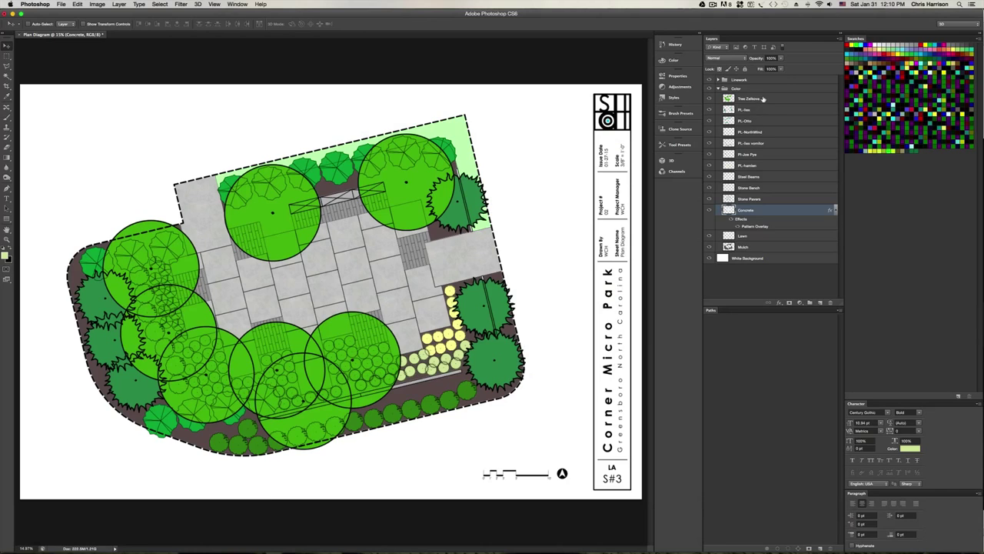
pyautogui.click(763, 99)
pyautogui.press('super+v')
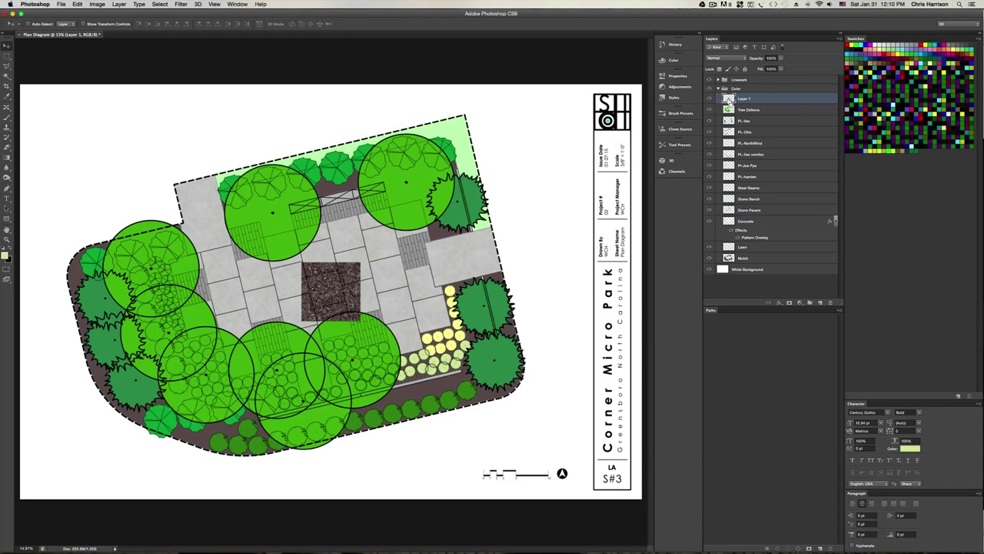
# Define a pattern named "Mulch Hatch" from the pasted texture's outline, then clear the texture from its layer and deselect
pyautogui.keyDown('super'); pyautogui.click(730, 98); pyautogui.keyUp('super')
pyautogui.click(77, 4)
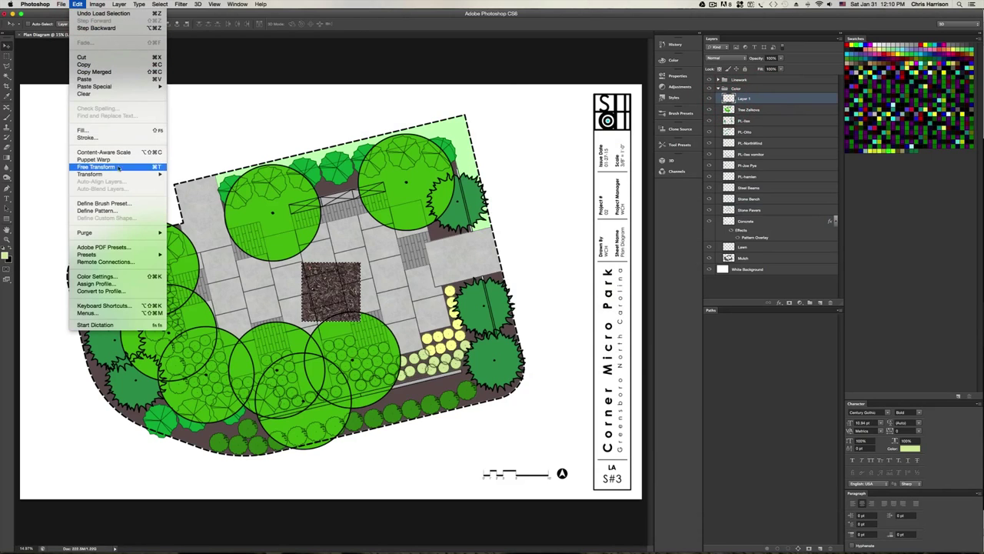
pyautogui.click(96, 210)
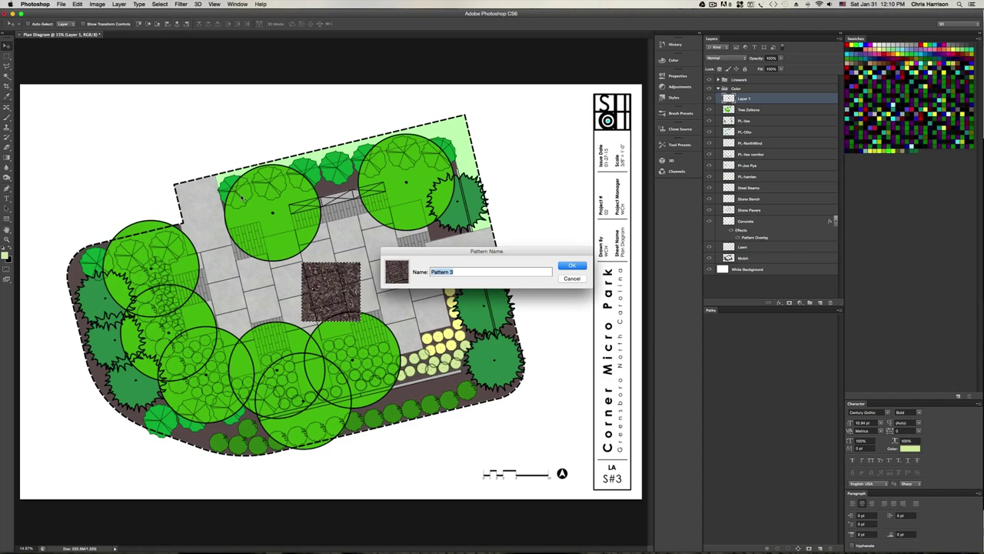
pyautogui.write('Mu')
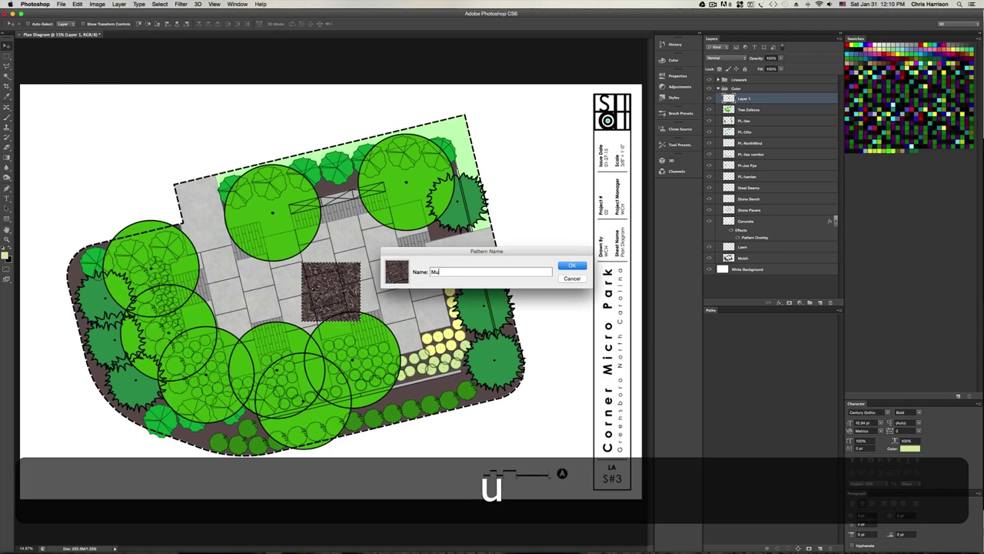
pyautogui.write('lch Hatch')
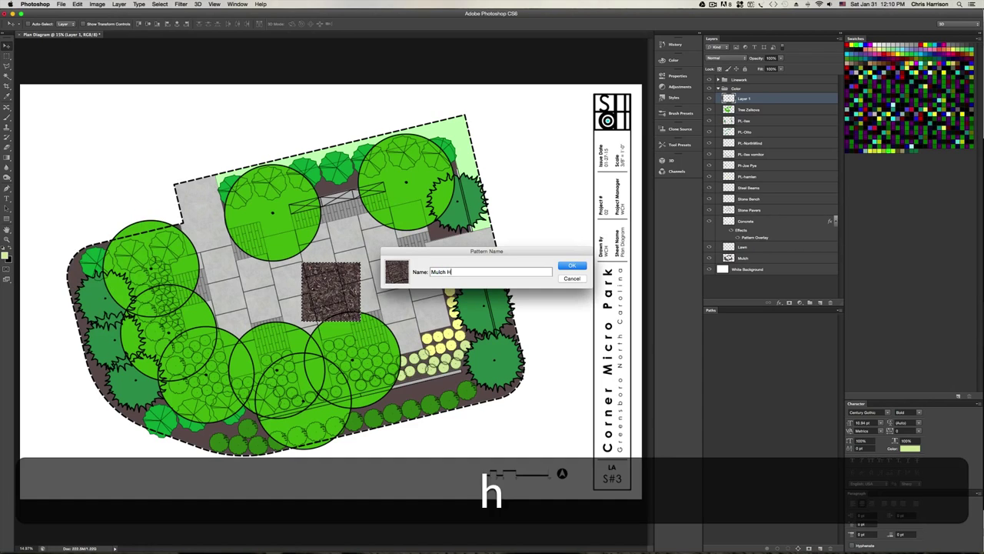
pyautogui.press('Return')
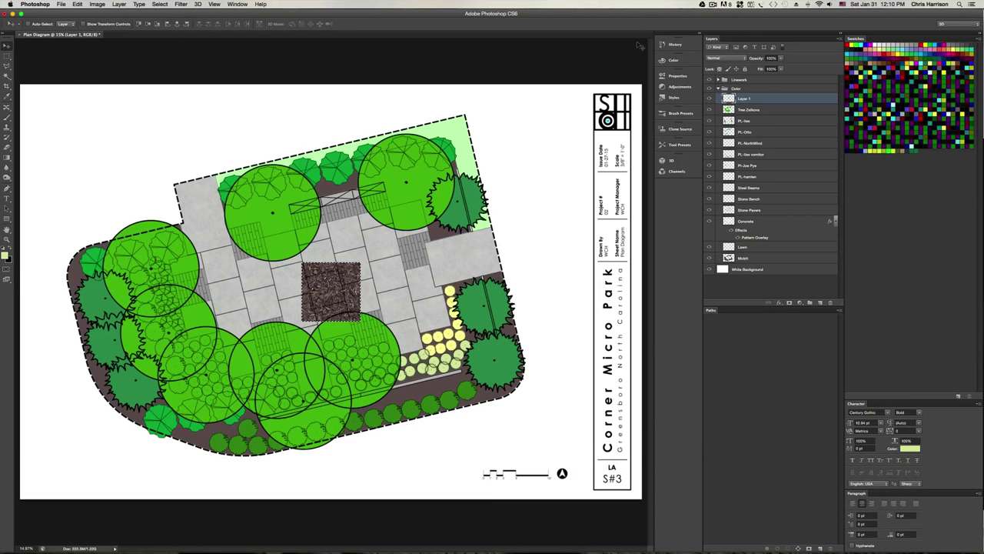
pyautogui.press('BackSpace')
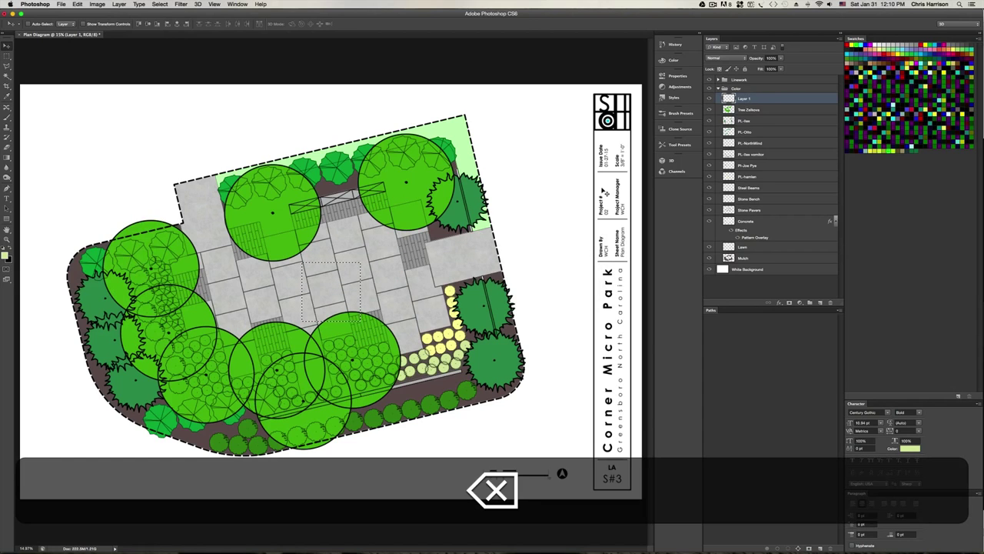
pyautogui.press('super+d')
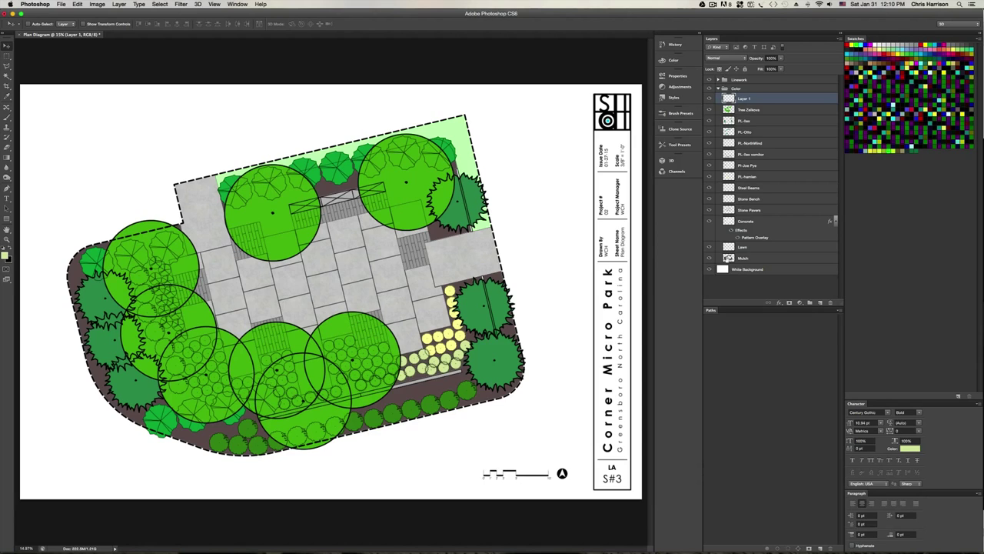
pyautogui.click(761, 258)
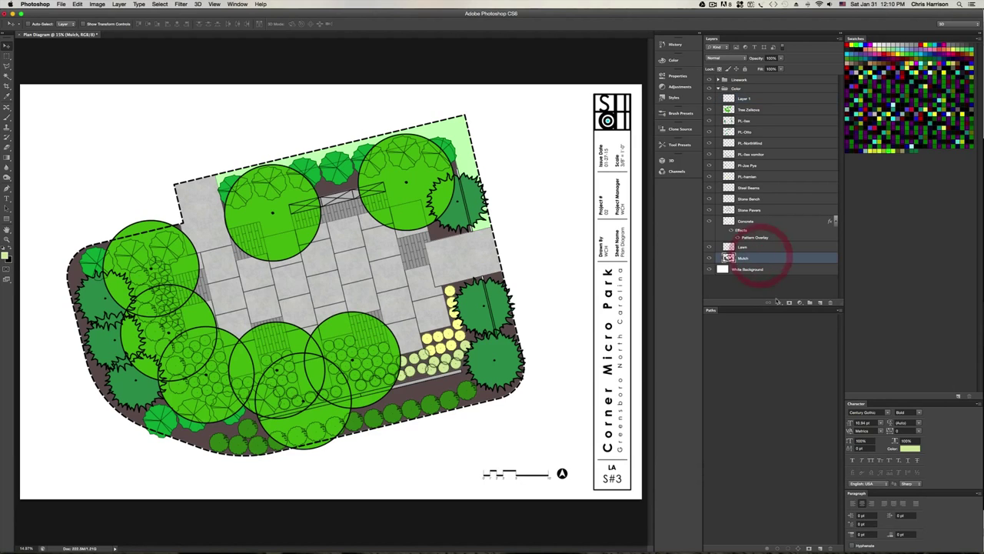
pyautogui.click(780, 303)
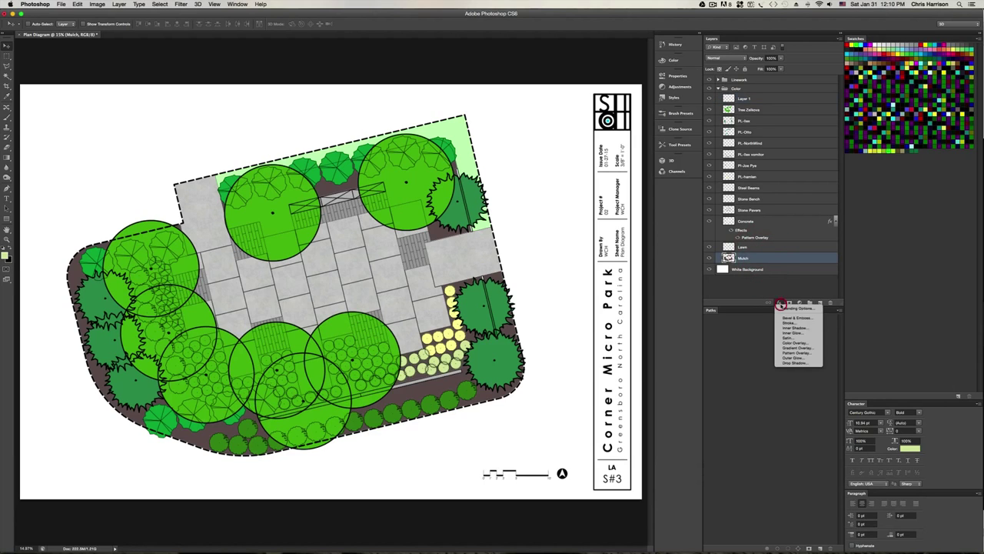
pyautogui.click(796, 352)
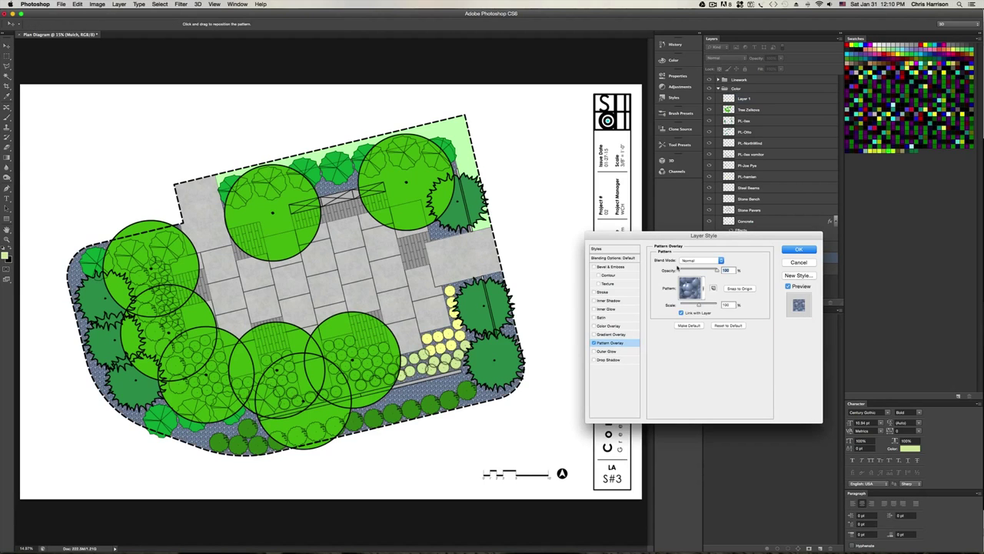
pyautogui.click(705, 289)
pyautogui.click(666, 347)
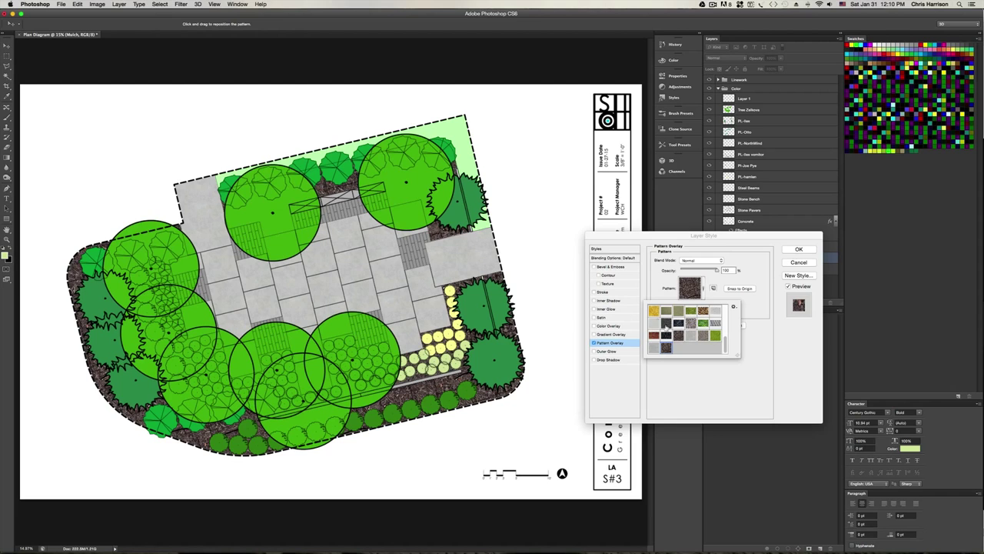
pyautogui.click(745, 312)
pyautogui.moveTo(696, 306); pyautogui.dragTo(709, 306)
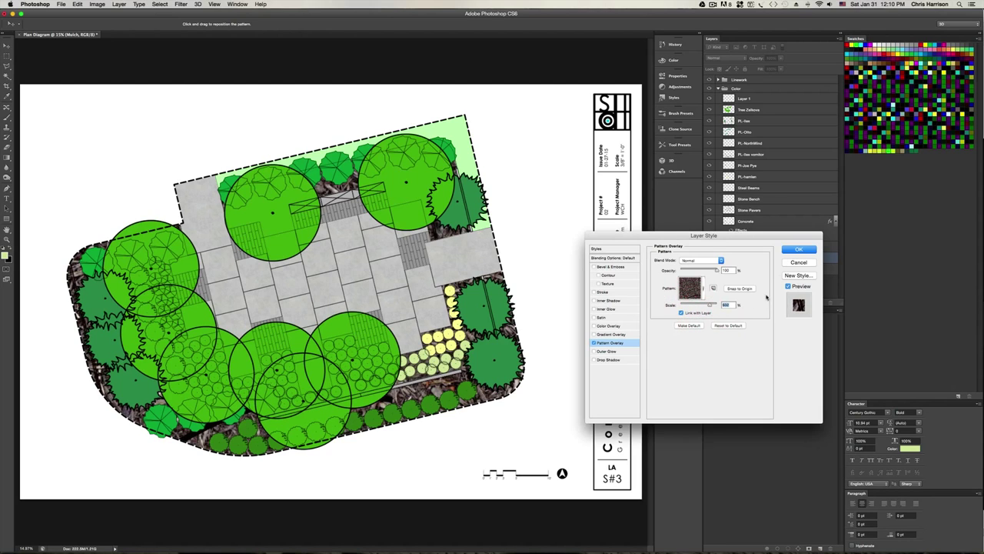
pyautogui.click(798, 262)
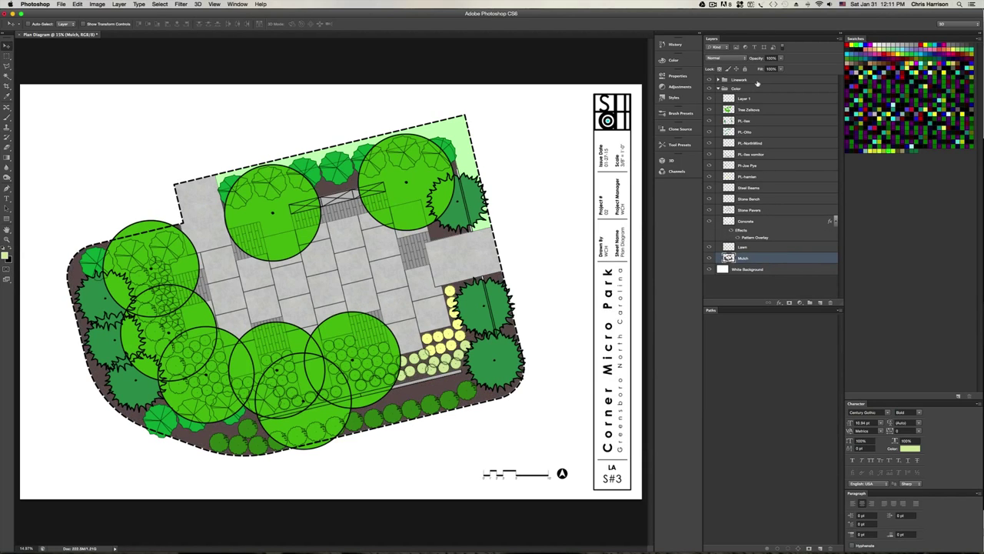
# Paste the mulch texture as a new layer above the Linework group and load its outline as a selection
pyautogui.click(758, 80)
pyautogui.press('super+v')
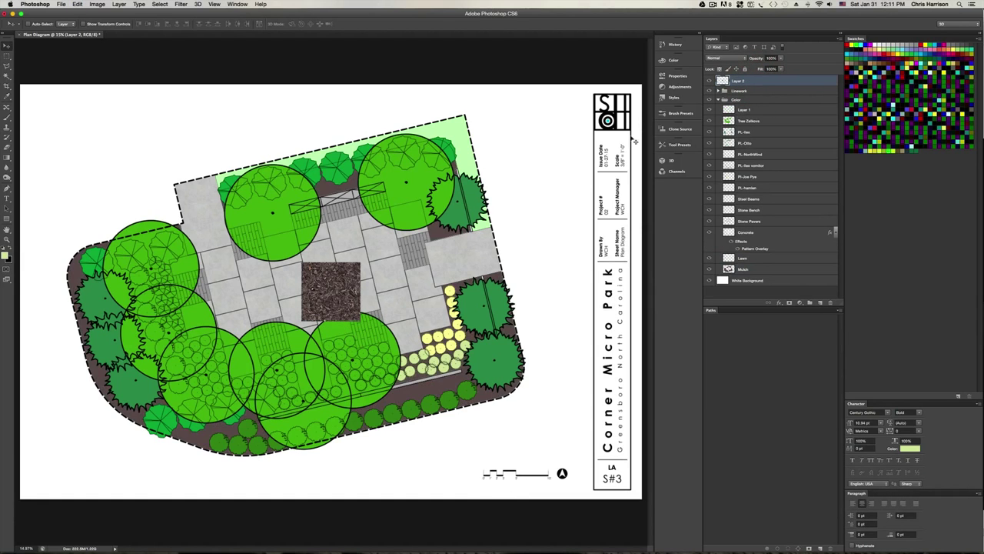
pyautogui.keyDown('super'); pyautogui.click(724, 83); pyautogui.keyUp('super')
# Define a pattern named "Match Hatch2" from the selected mulch texture, then clear the texture from its layer and deselect
pyautogui.click(78, 4)
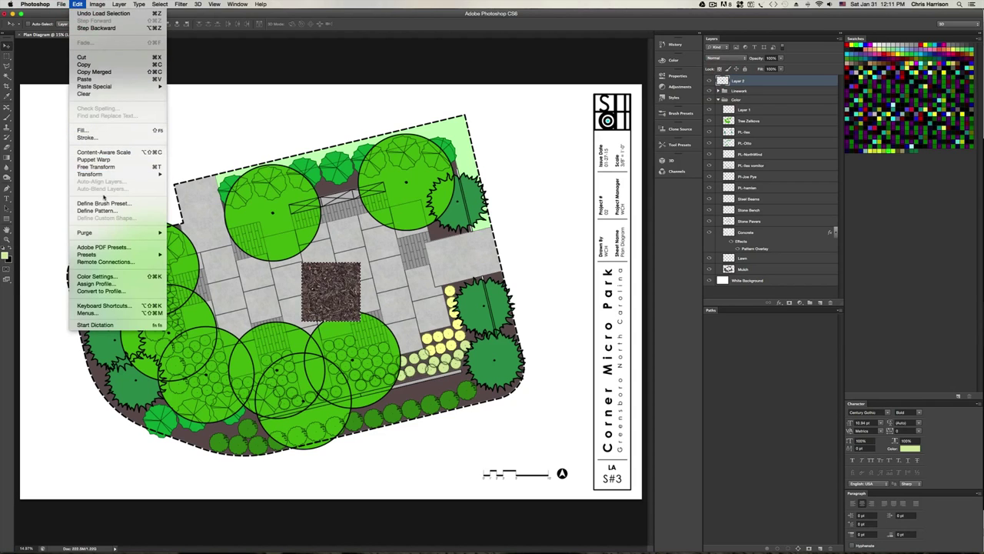
pyautogui.click(104, 210)
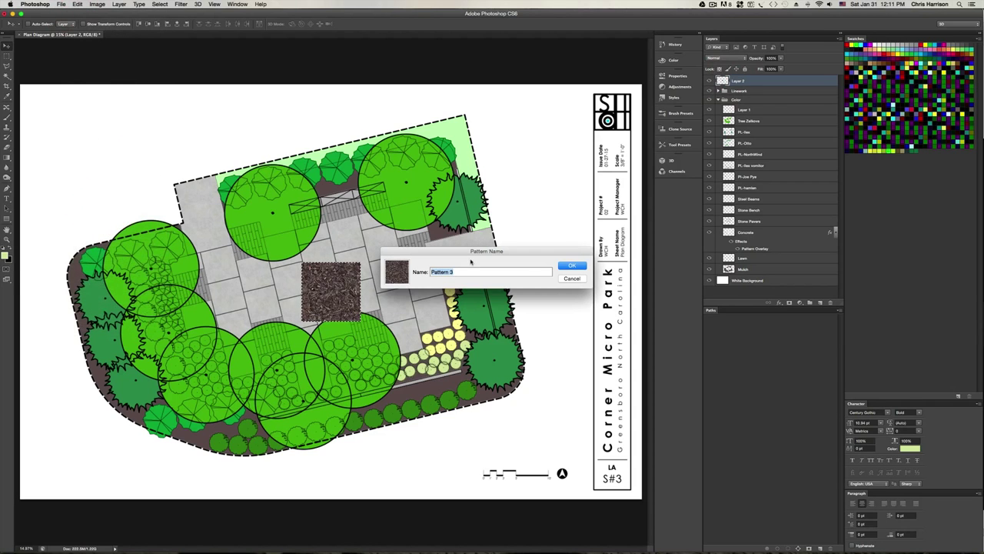
pyautogui.write('Match ')
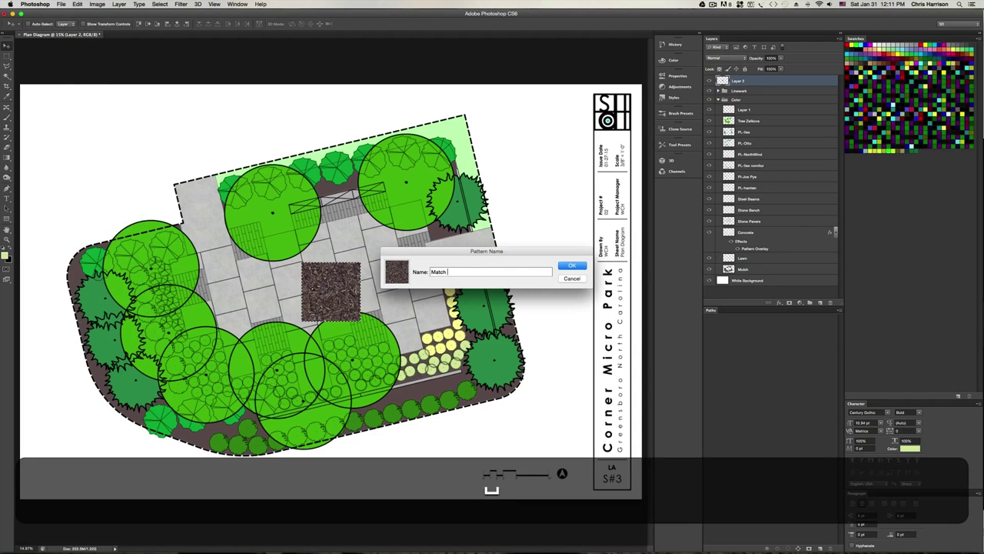
pyautogui.write('Hatch2')
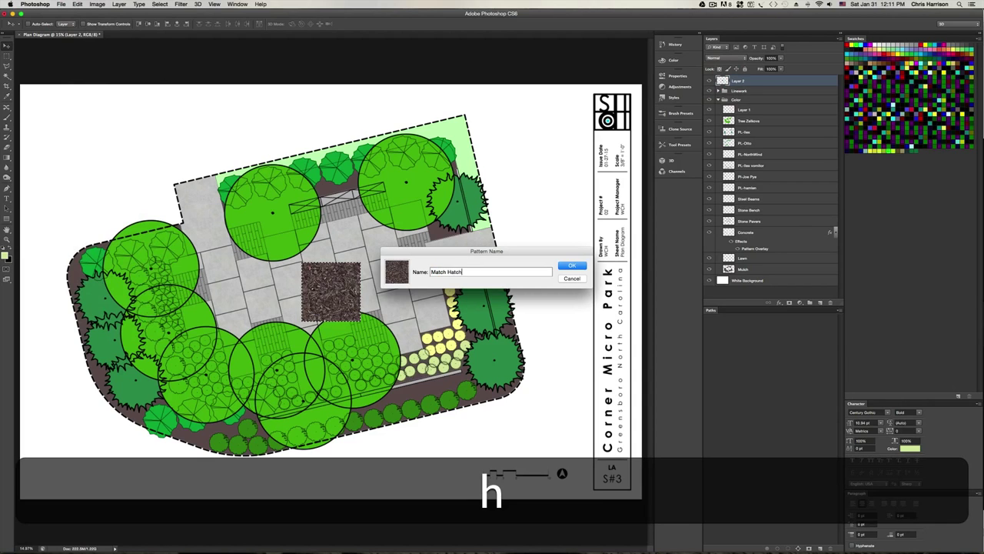
pyautogui.press('Return')
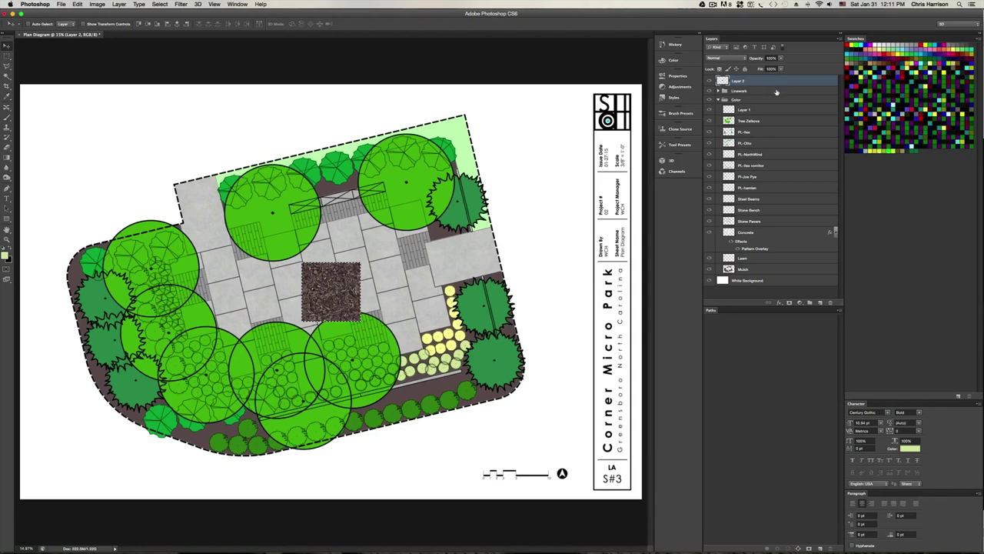
pyautogui.press('BackSpace')
pyautogui.press('super+d')
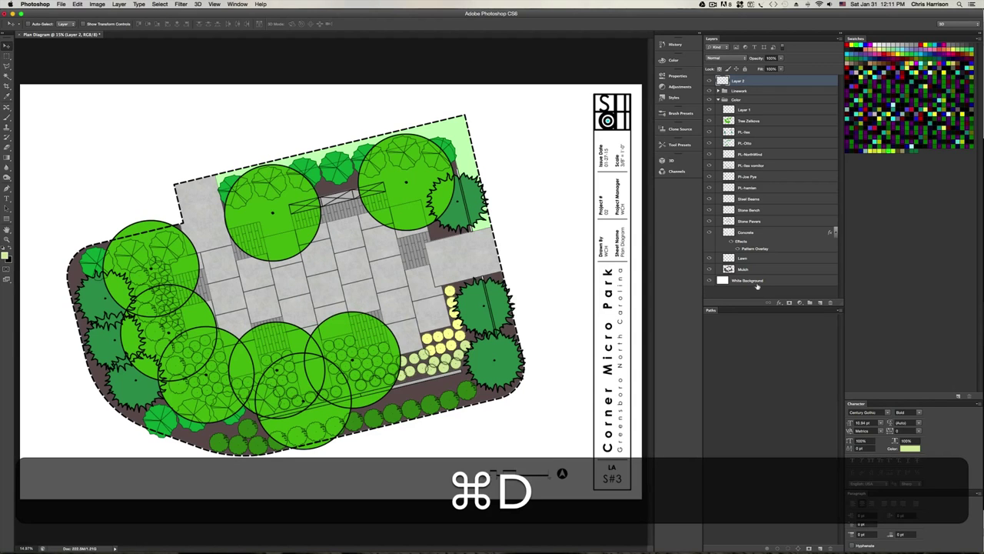
# Add a Pattern Overlay to the Mulch layer using the newly defined mulch pattern
pyautogui.click(742, 272)
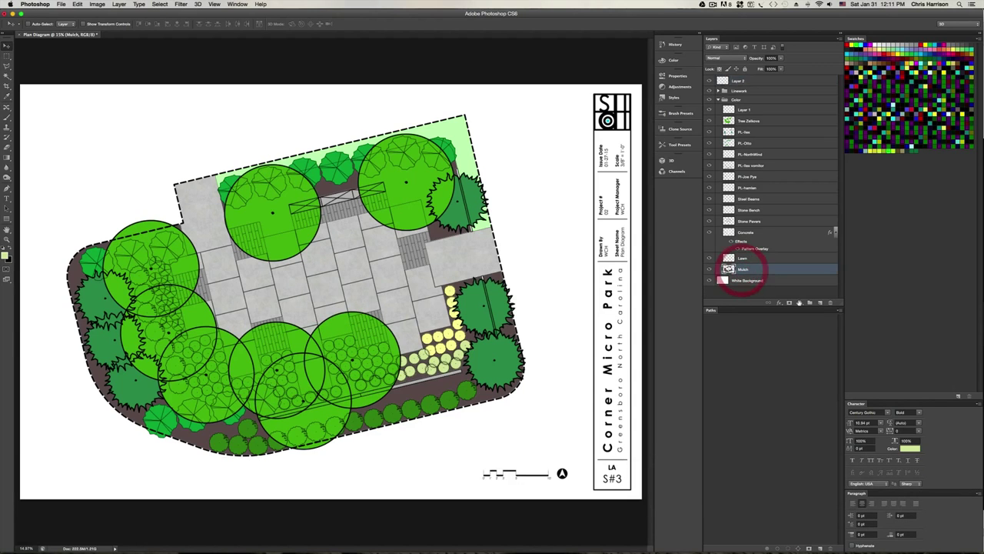
pyautogui.click(780, 303)
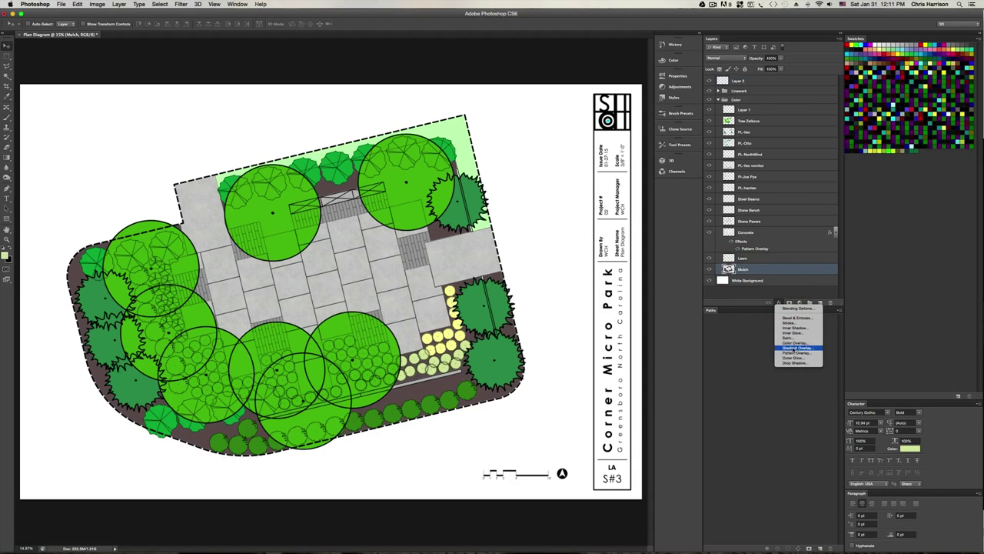
pyautogui.click(792, 352)
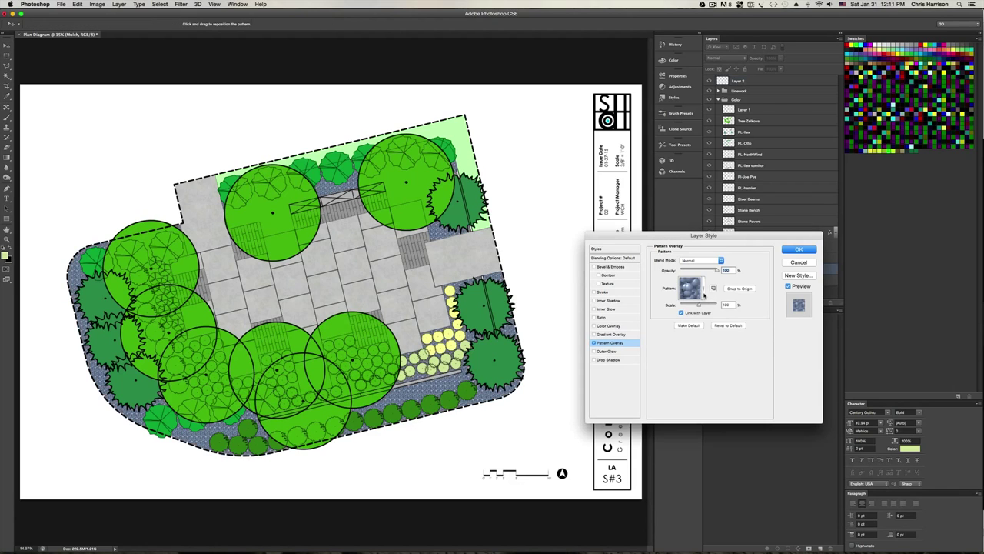
pyautogui.click(703, 286)
pyautogui.click(676, 348)
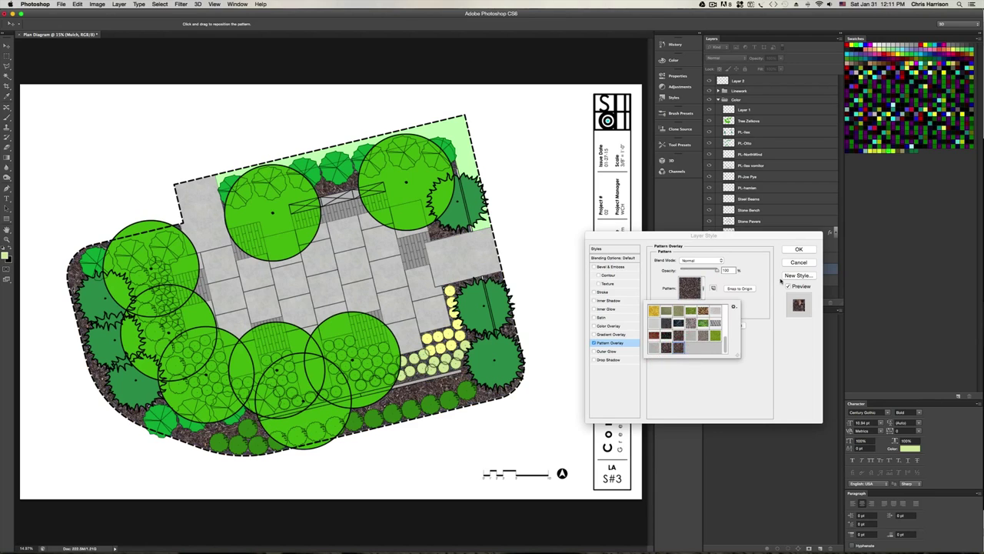
pyautogui.click(760, 299)
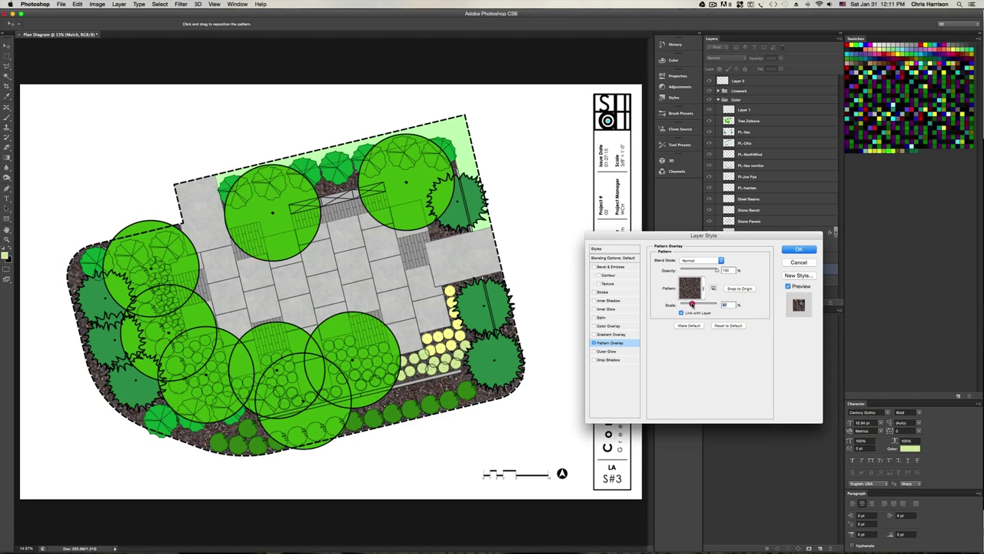
# Reduce the mulch pattern's scale, check its grain up close in the planting beds, and apply the layer style
pyautogui.moveTo(692, 305); pyautogui.dragTo(691, 305)
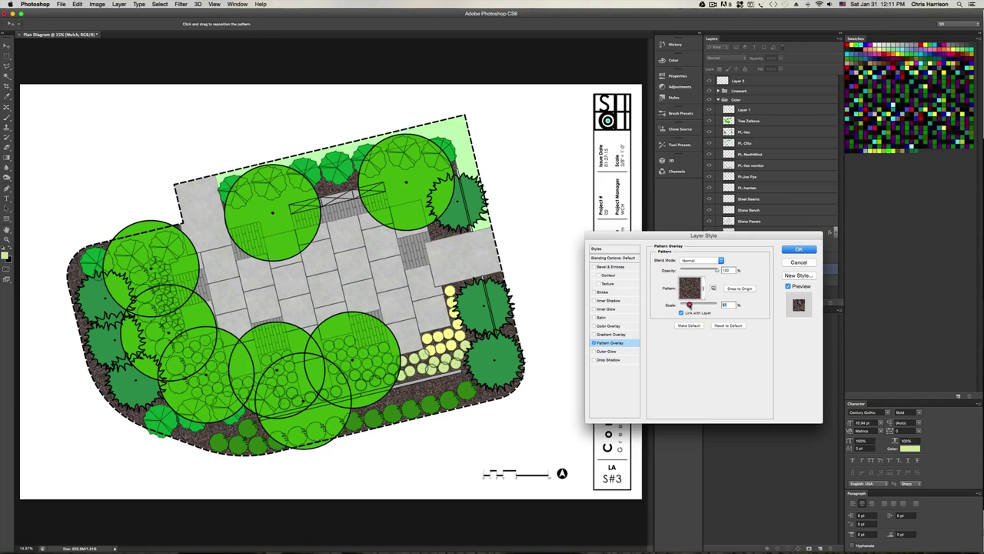
pyautogui.keyDown('alt'); pyautogui.scroll(5, 457, 348); pyautogui.keyUp('alt')
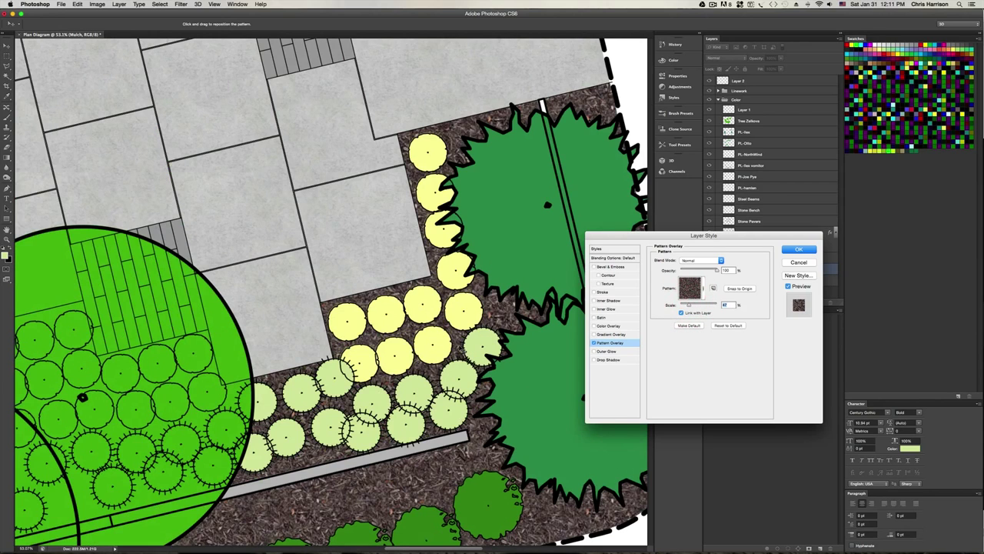
pyautogui.keyDown('alt'); pyautogui.scroll(-5, 462, 350); pyautogui.keyUp('alt')
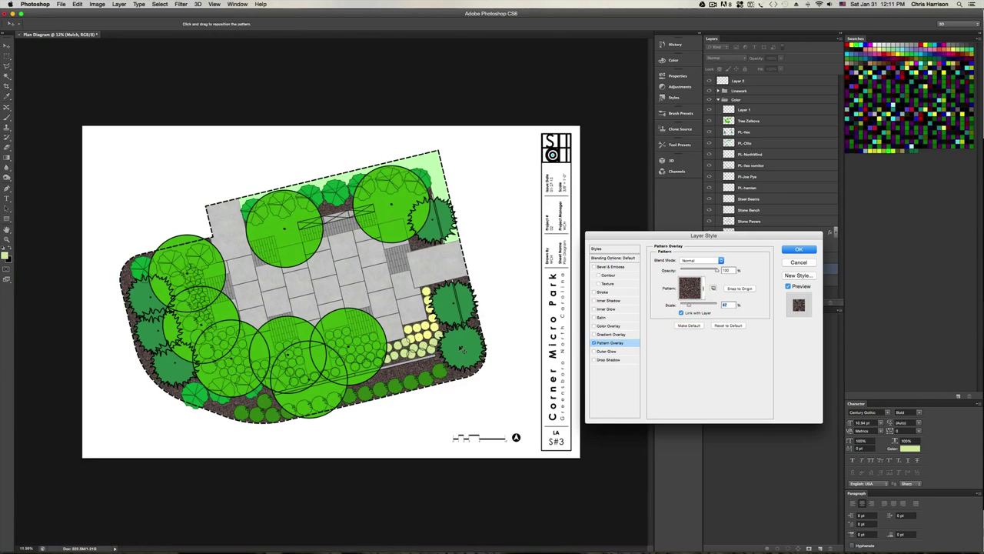
pyautogui.click(798, 252)
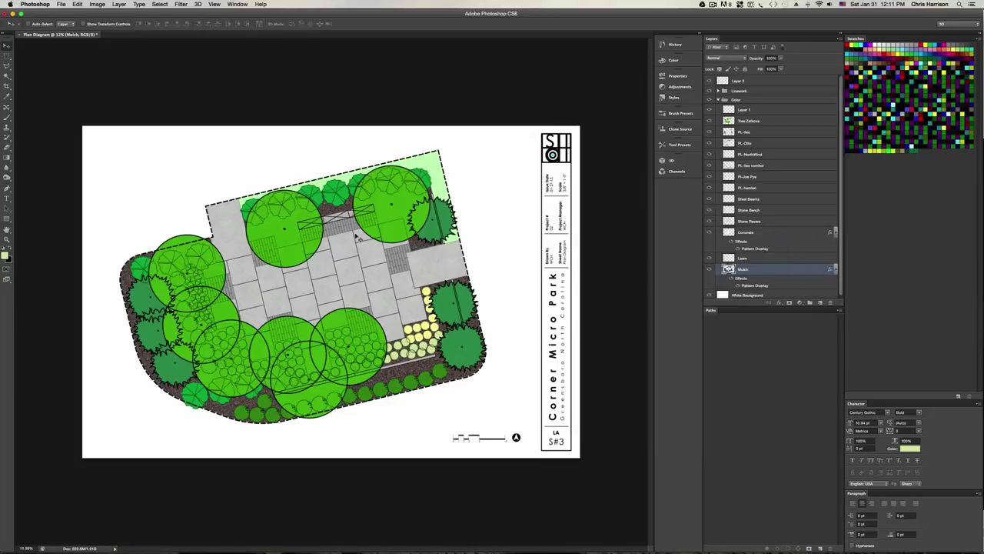
pyautogui.click(406, 221)
# Switch to Chrome and search Google Images for "lawn seamless"
pyautogui.moveTo(183, 530)
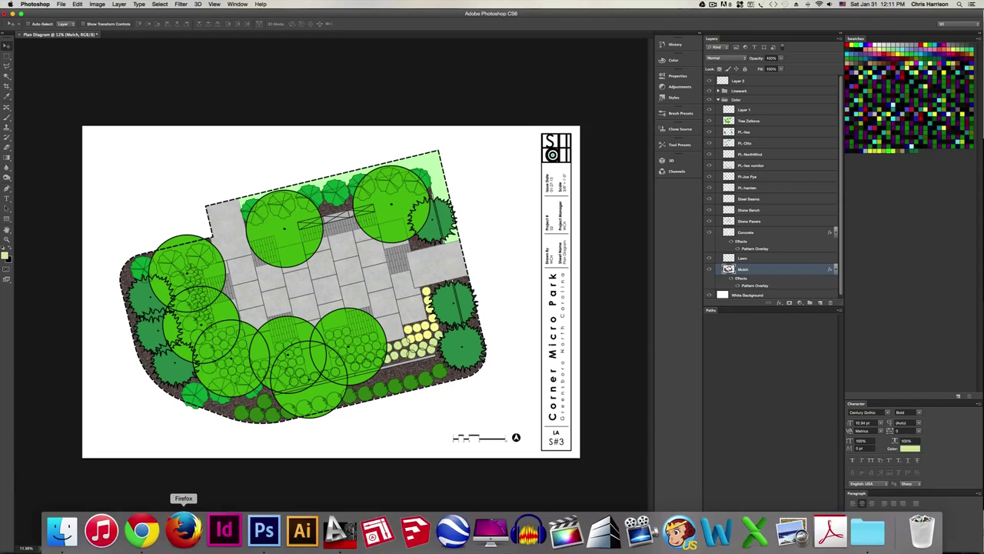
pyautogui.click(141, 531)
pyautogui.scroll(5, 273, 266)
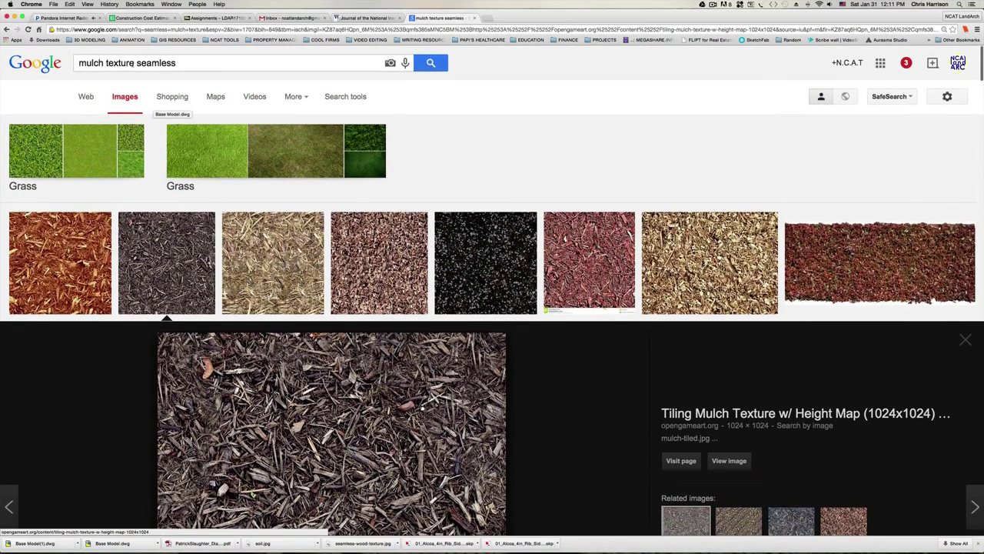
pyautogui.moveTo(133, 66); pyautogui.dragTo(83, 65)
pyautogui.click(84, 66)
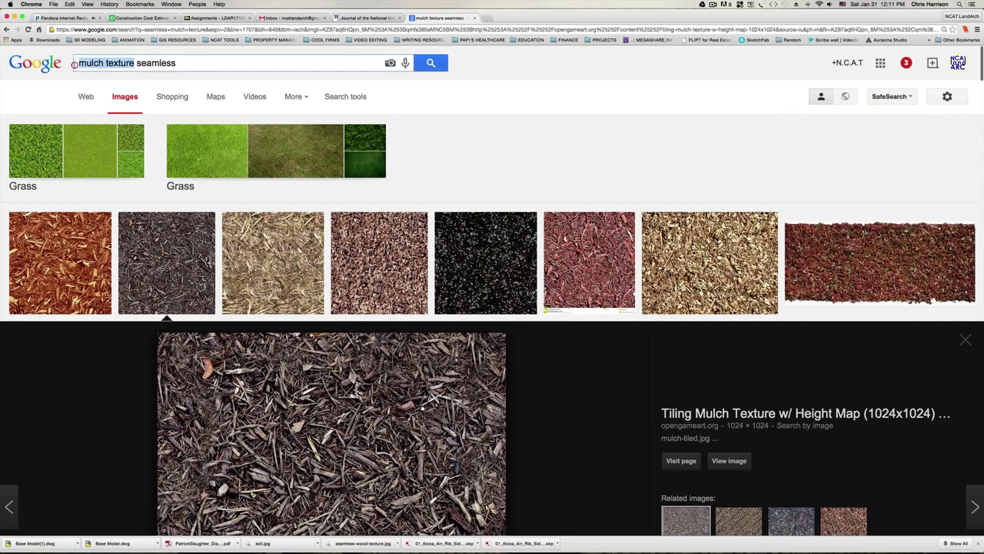
pyautogui.write('lawn')
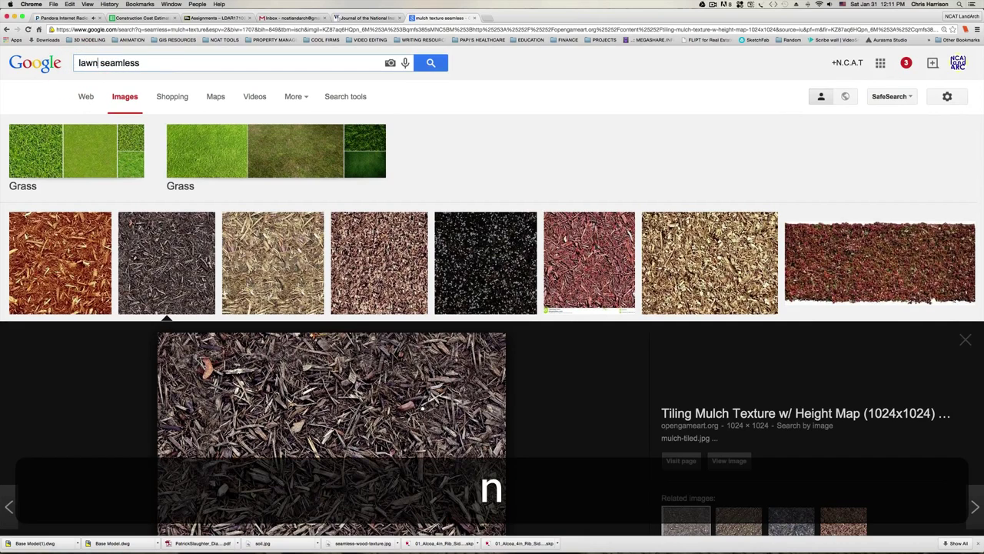
pyautogui.press('Return')
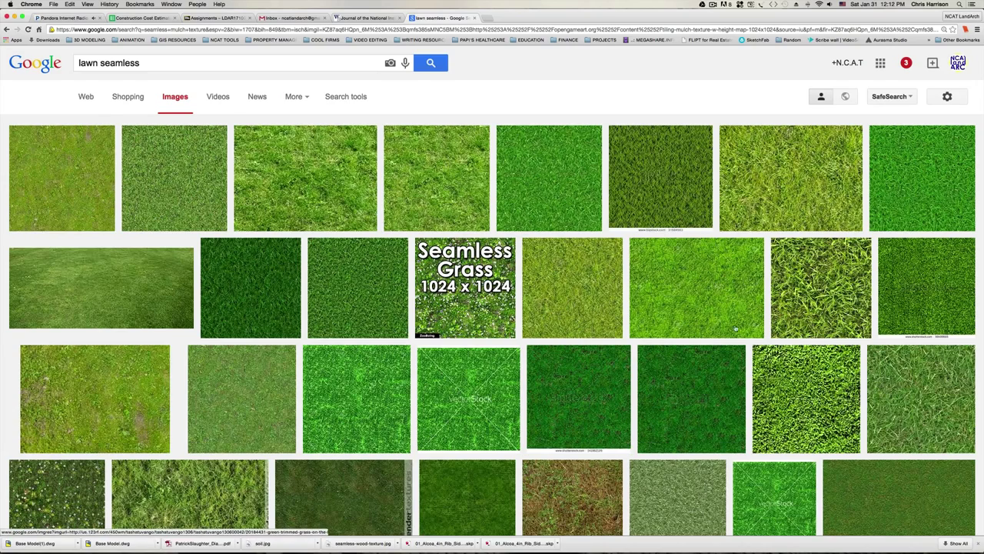
# Browse the lawn results for a suitable seamless grass texture, previewing the Green Grass Seamless Lawn Turf Tiling Pattern from bigstockphoto.com
pyautogui.scroll(-1, 531, 360)
pyautogui.scroll(-1, 530, 360)
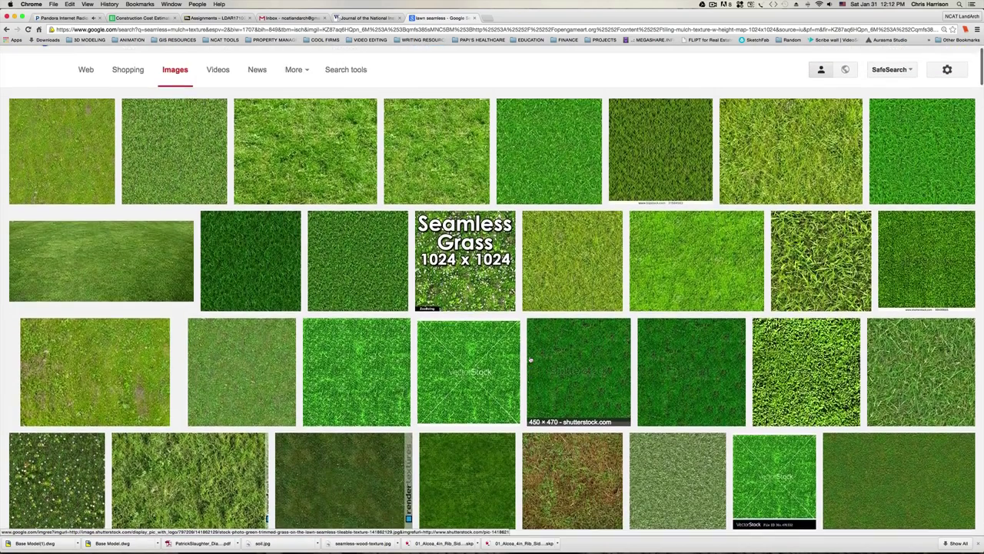
pyautogui.scroll(-4, 531, 360)
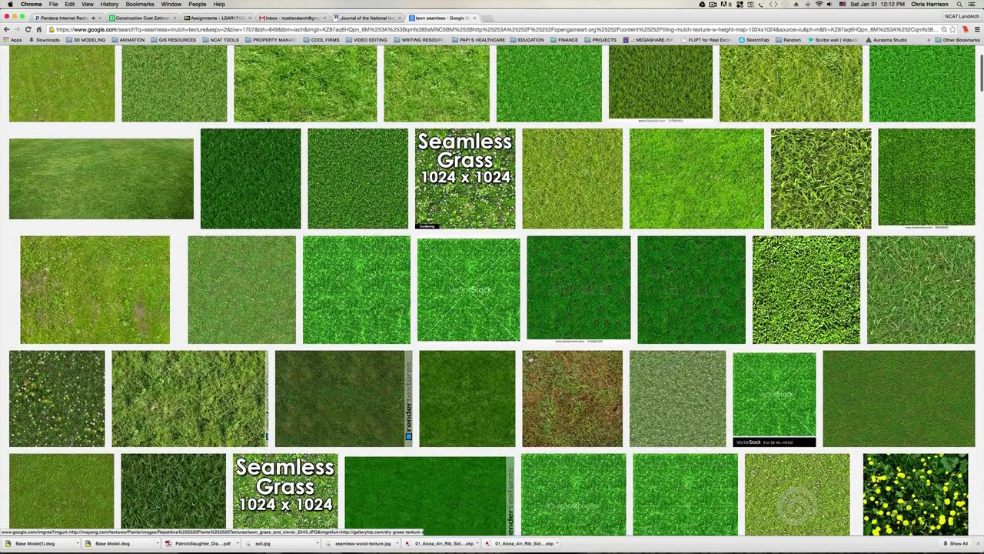
pyautogui.scroll(6, 530, 360)
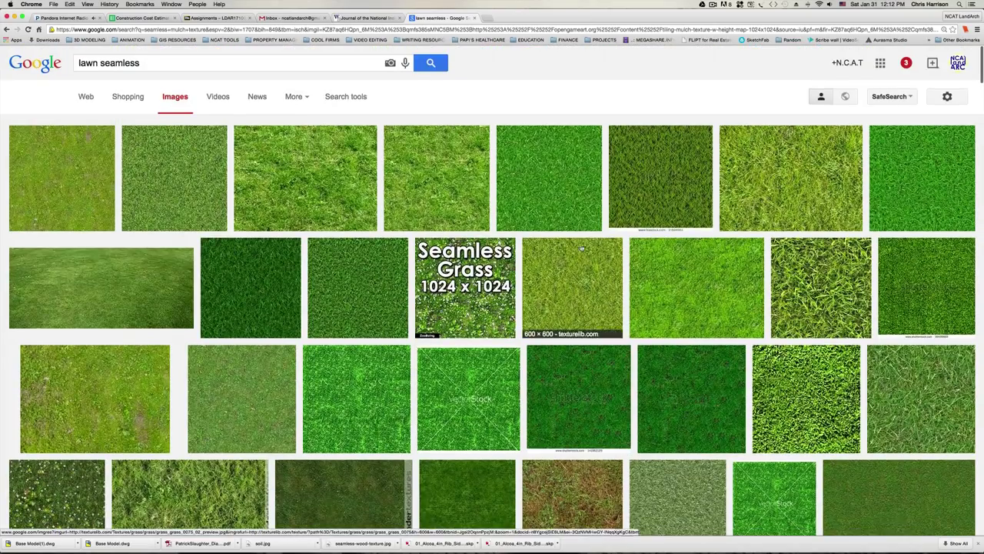
pyautogui.click(647, 196)
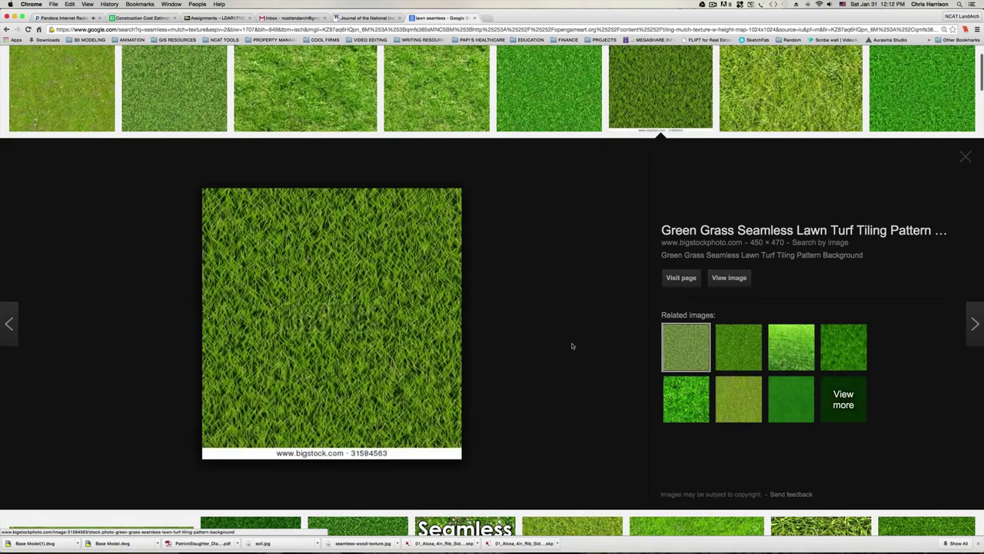
pyautogui.scroll(5, 367, 279)
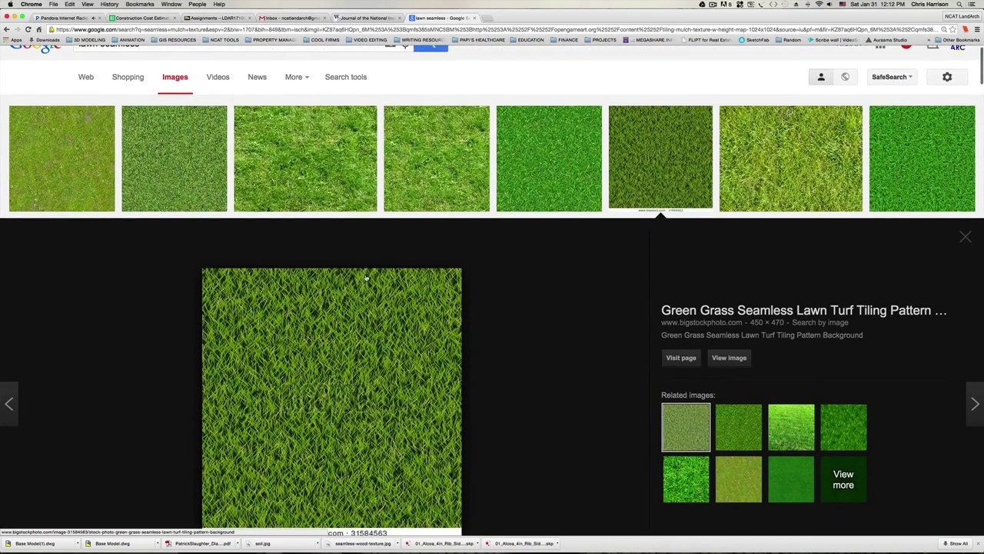
pyautogui.scroll(-8, 375, 276)
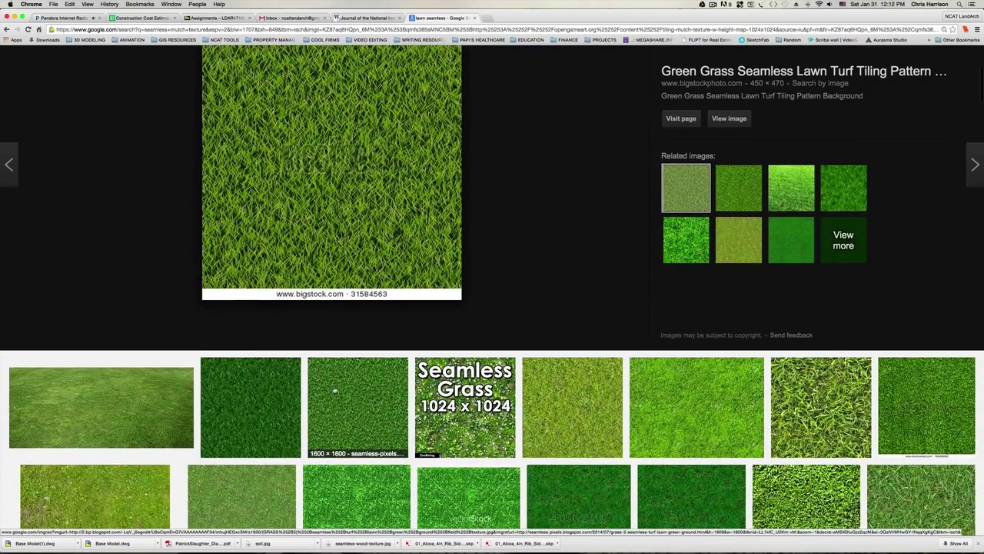
pyautogui.scroll(-12, 347, 391)
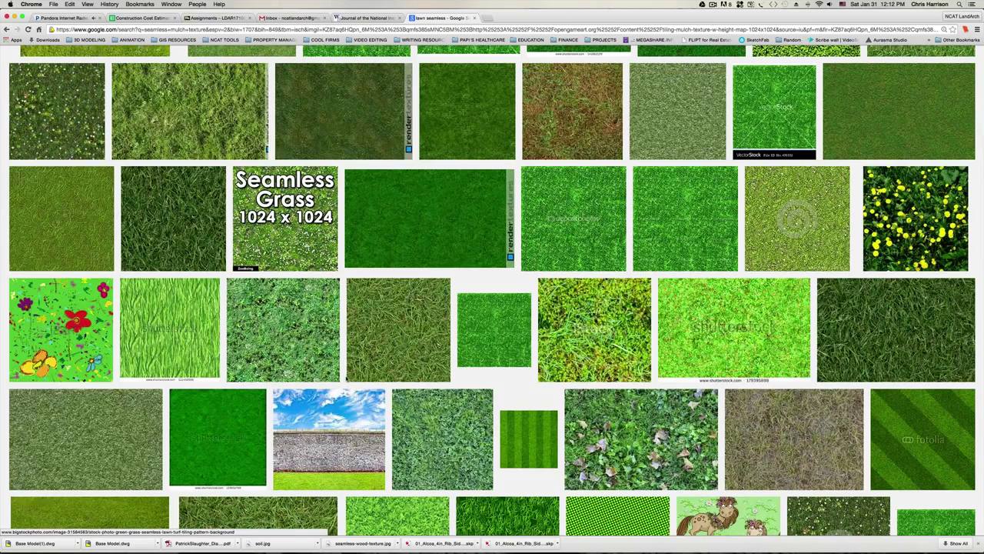
pyautogui.scroll(20, 347, 376)
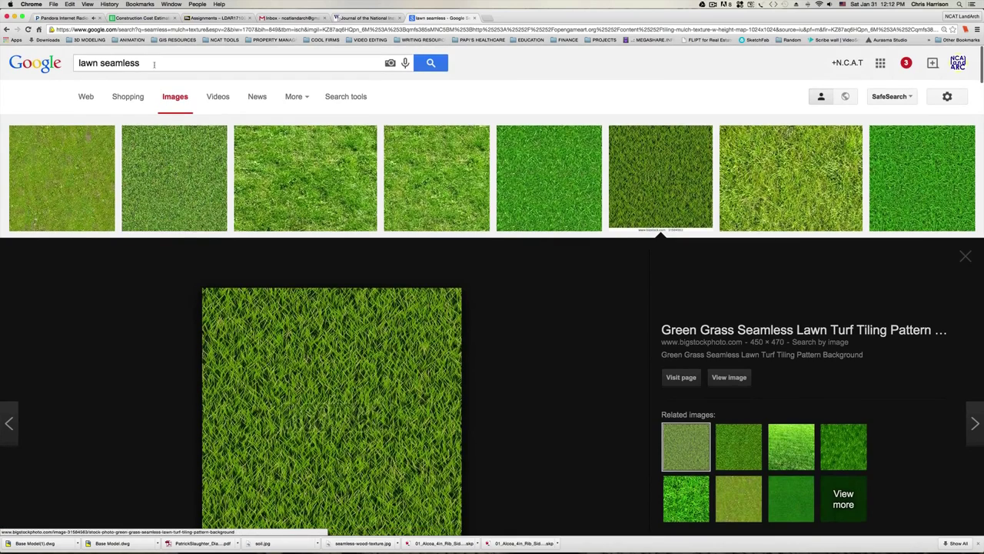
# Search Google Images for "grass seamless" and copy the 1600 × 1600 Free Seamless Ground Textures grass image
pyautogui.click(153, 65)
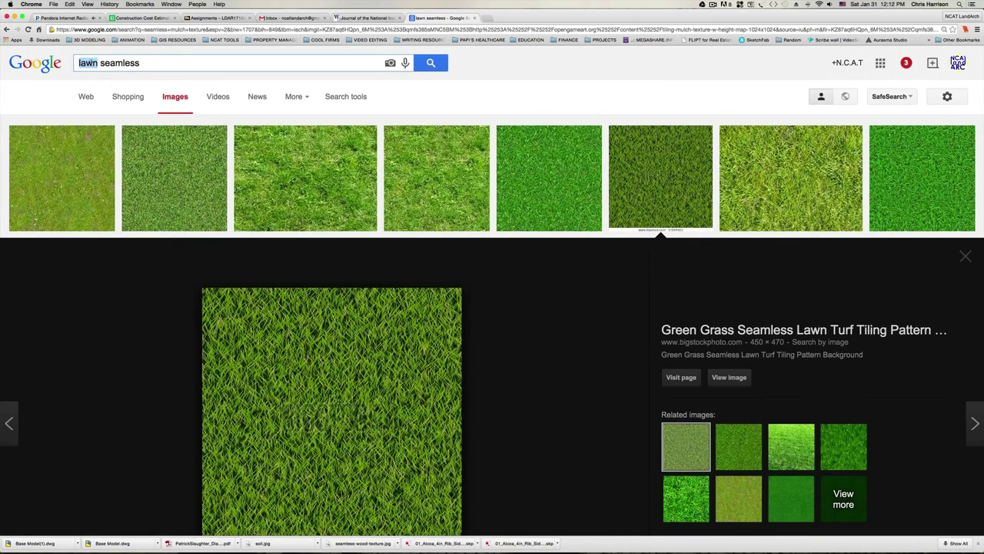
pyautogui.write('grass')
pyautogui.press('Return')
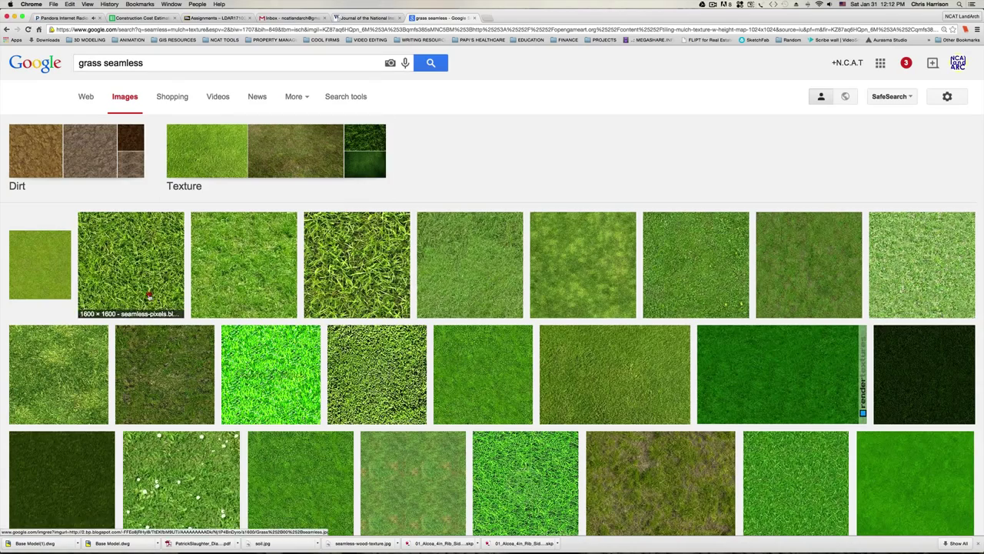
pyautogui.click(150, 295)
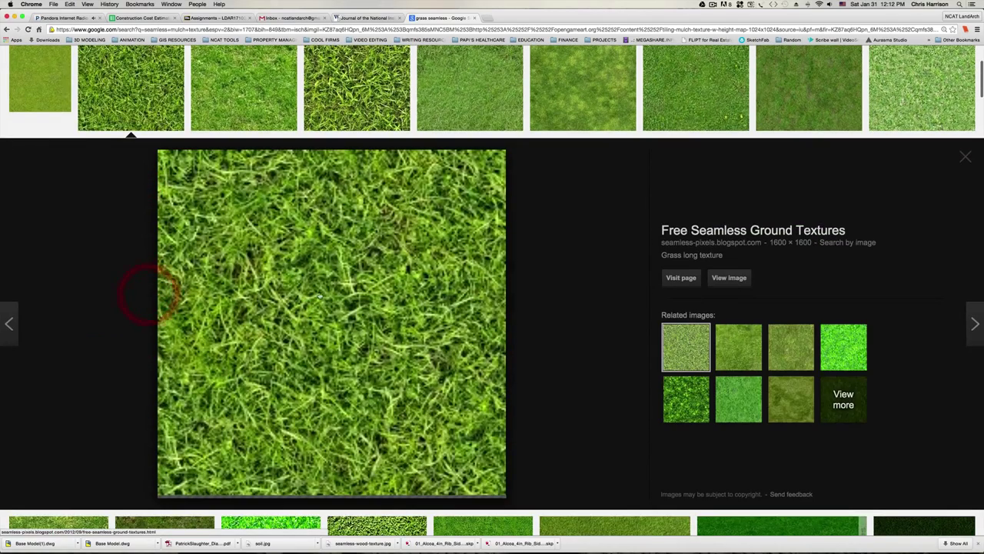
pyautogui.rightClick(367, 336)
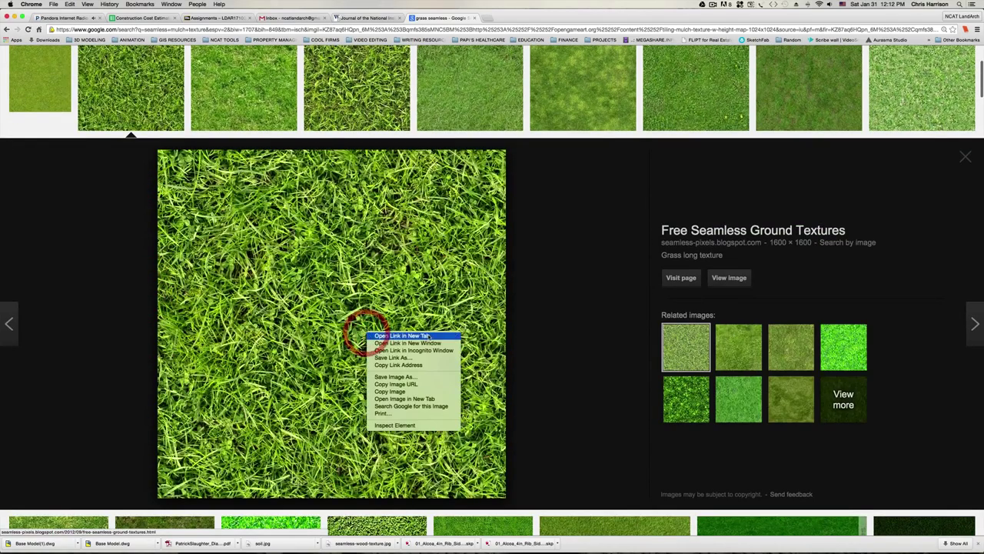
pyautogui.click(406, 391)
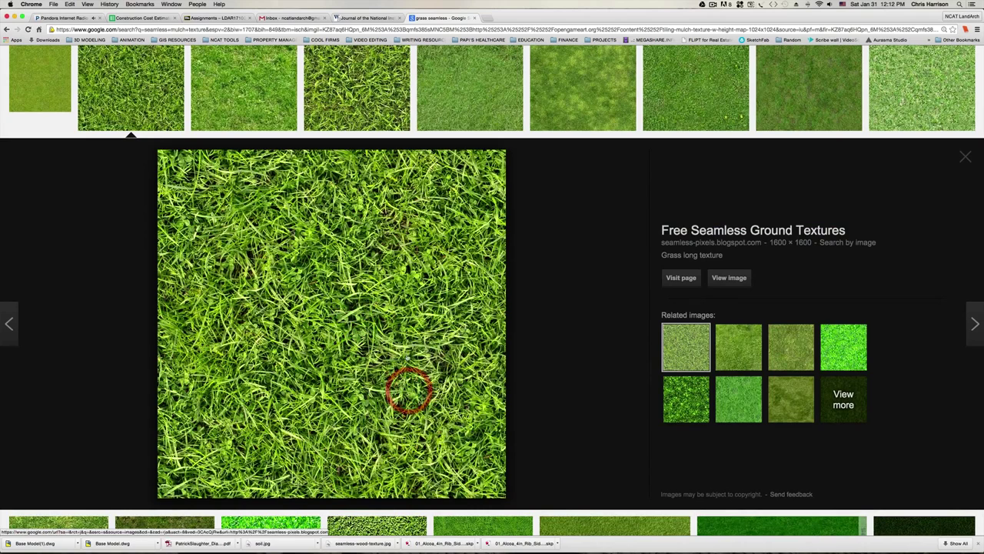
# Switch to Photoshop and paste the copied grass texture as the topmost layer of the plan diagram
pyautogui.moveTo(602, 551)
pyautogui.click(255, 529)
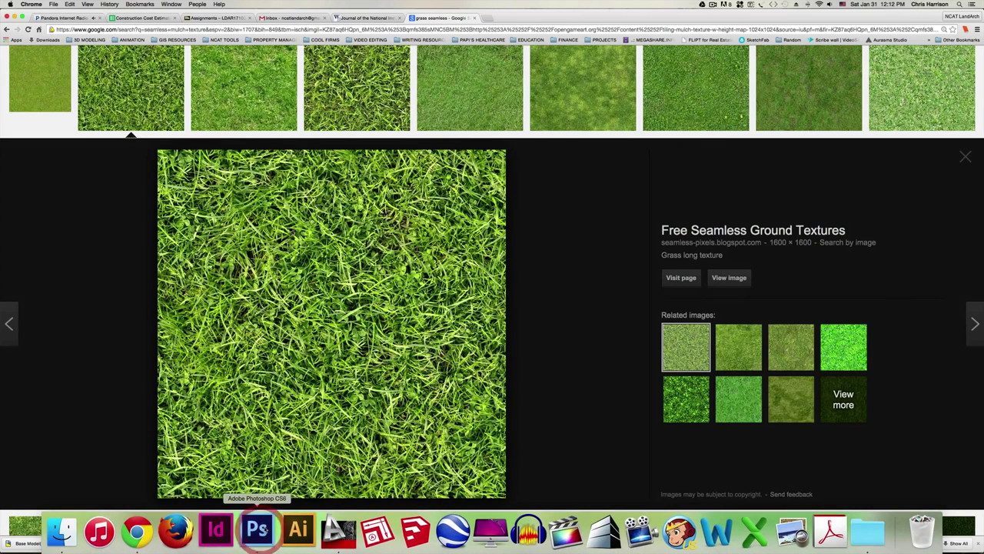
pyautogui.click(741, 82)
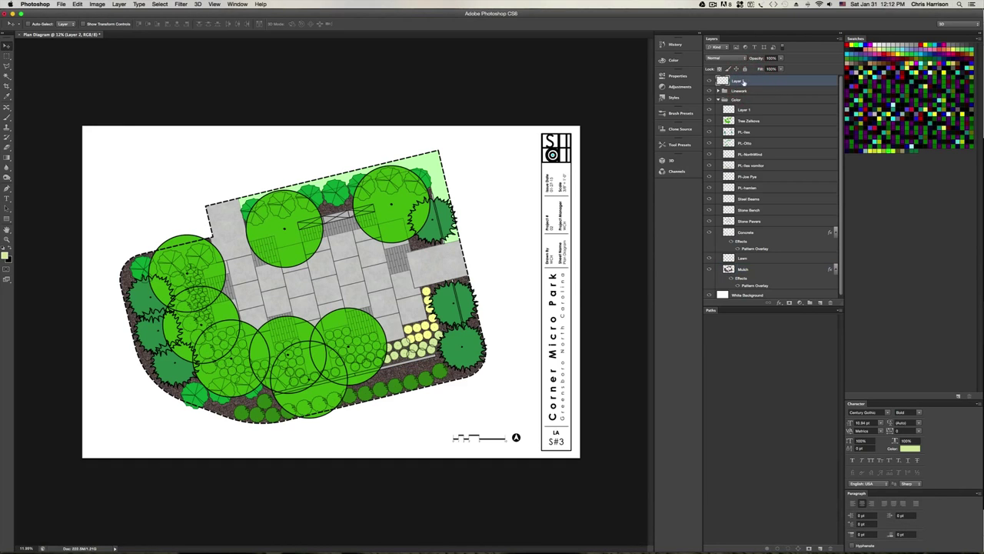
pyautogui.press('super+v')
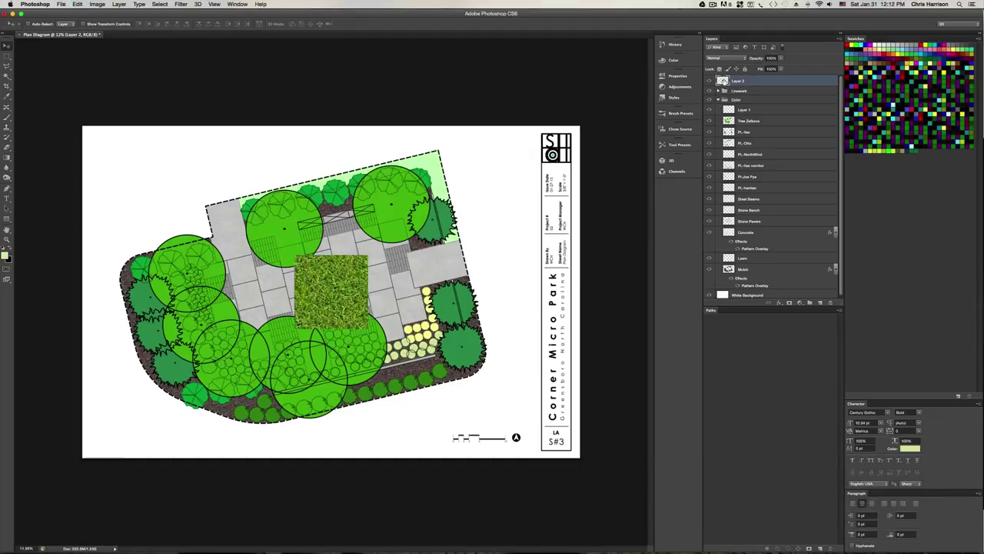
# Define the pasted grass swatch as a pattern named "Lawn Patch", then deselect it and delete its layer
pyautogui.keyDown('super'); pyautogui.click(722, 82); pyautogui.keyUp('super')
pyautogui.click(77, 4)
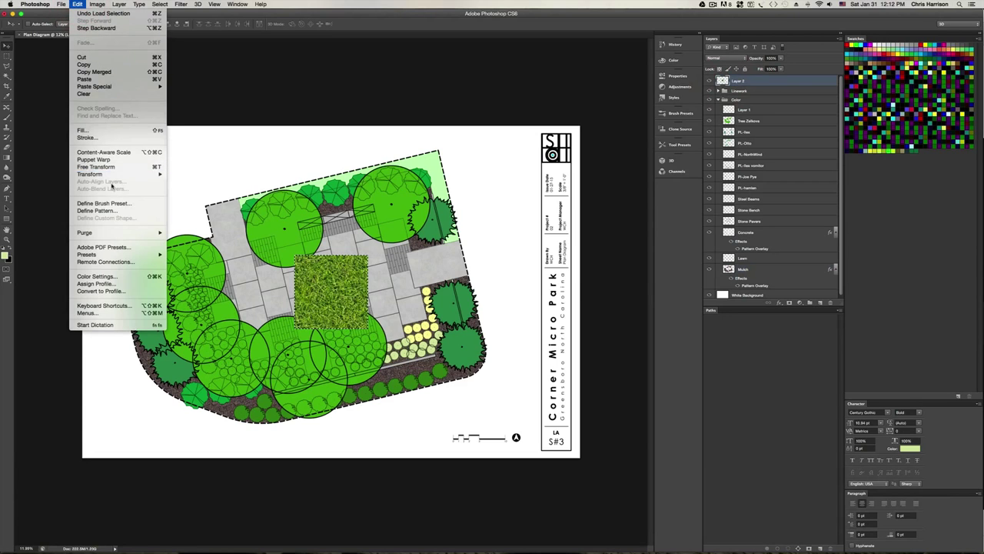
pyautogui.click(113, 211)
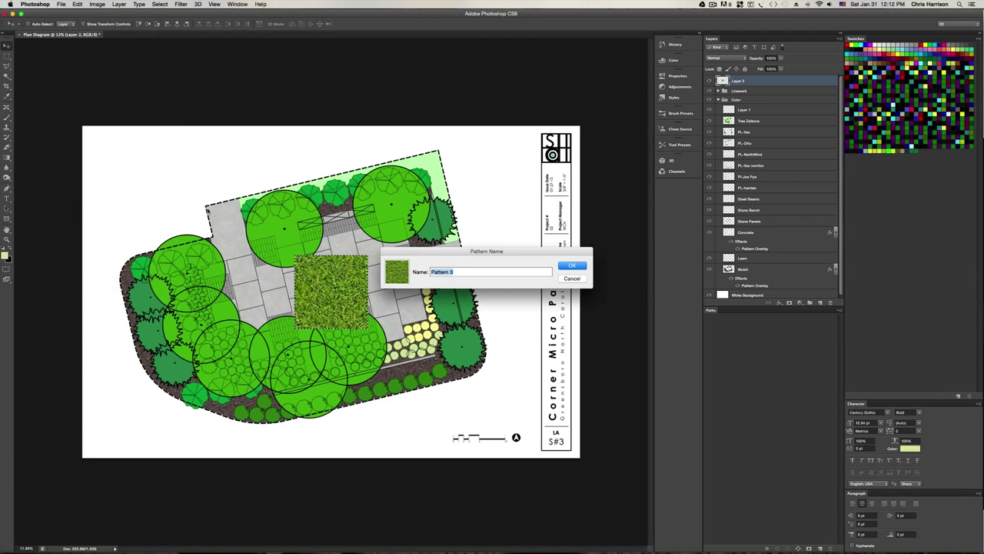
pyautogui.write('Lawn Patch')
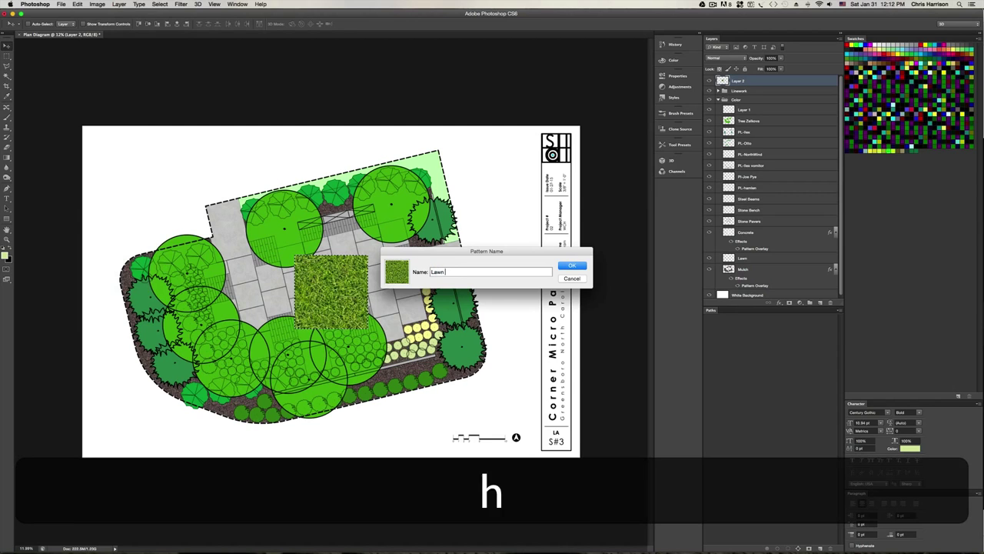
pyautogui.press('Return')
pyautogui.press('super+d')
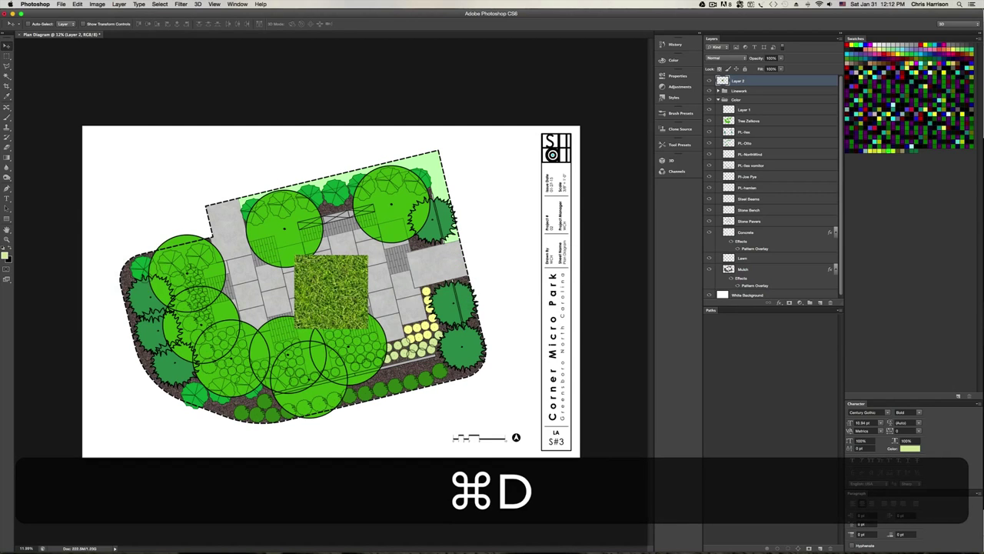
pyautogui.press('BackSpace')
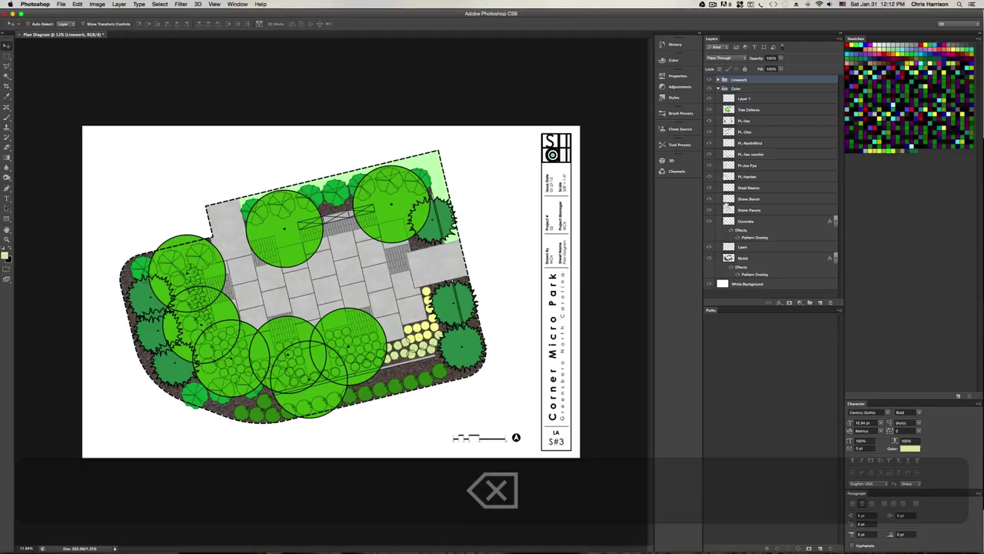
# Add a Pattern Overlay to the Lawn layer using the newly defined grass pattern
pyautogui.click(748, 248)
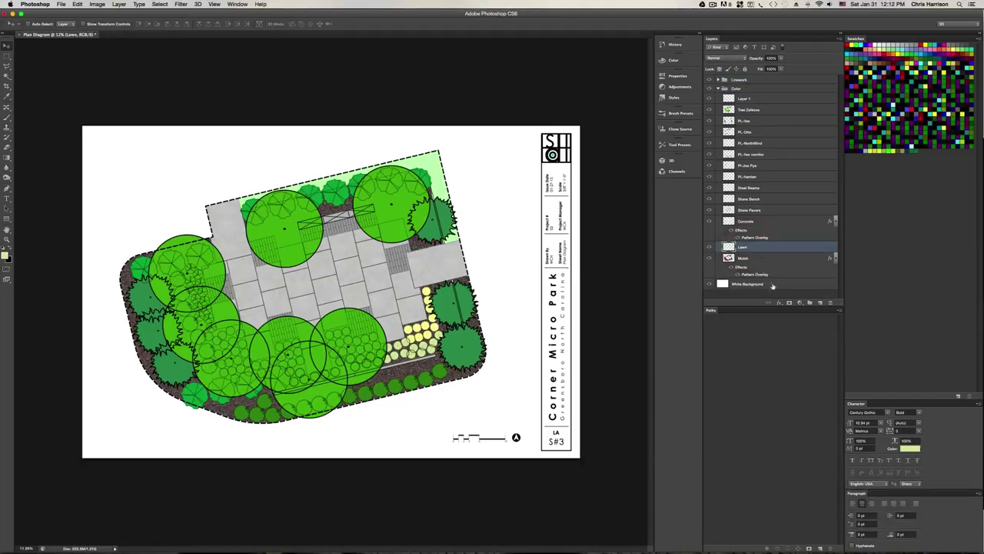
pyautogui.click(778, 302)
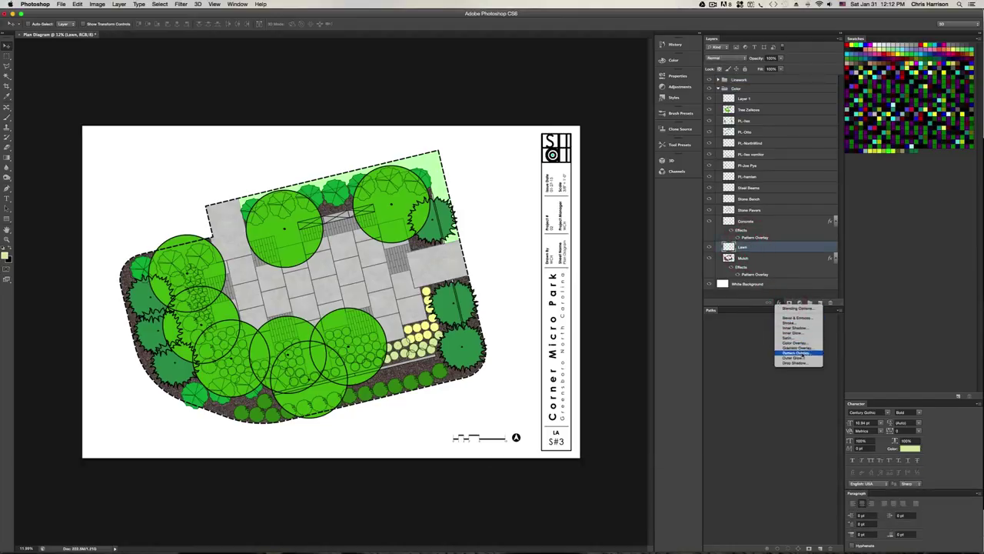
pyautogui.click(802, 353)
pyautogui.click(701, 289)
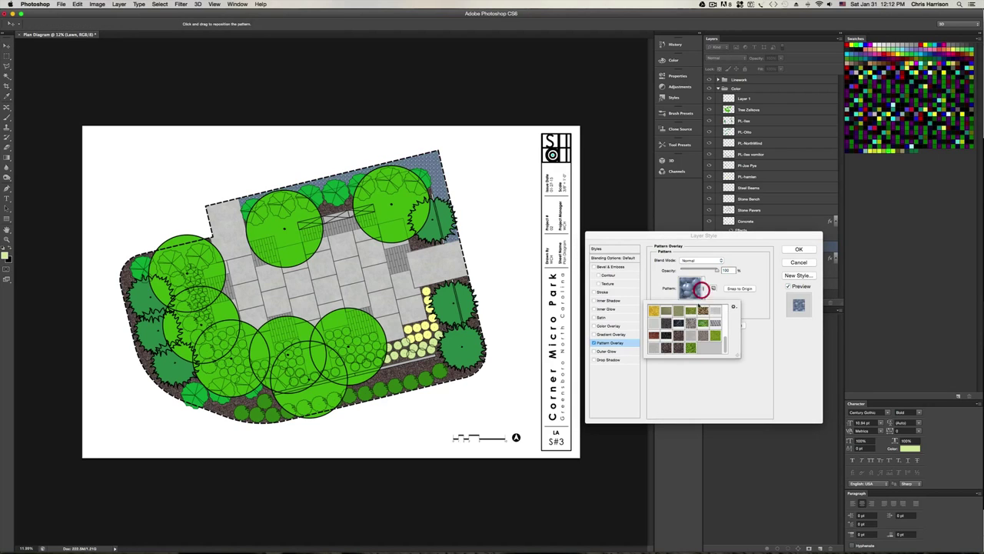
pyautogui.click(689, 348)
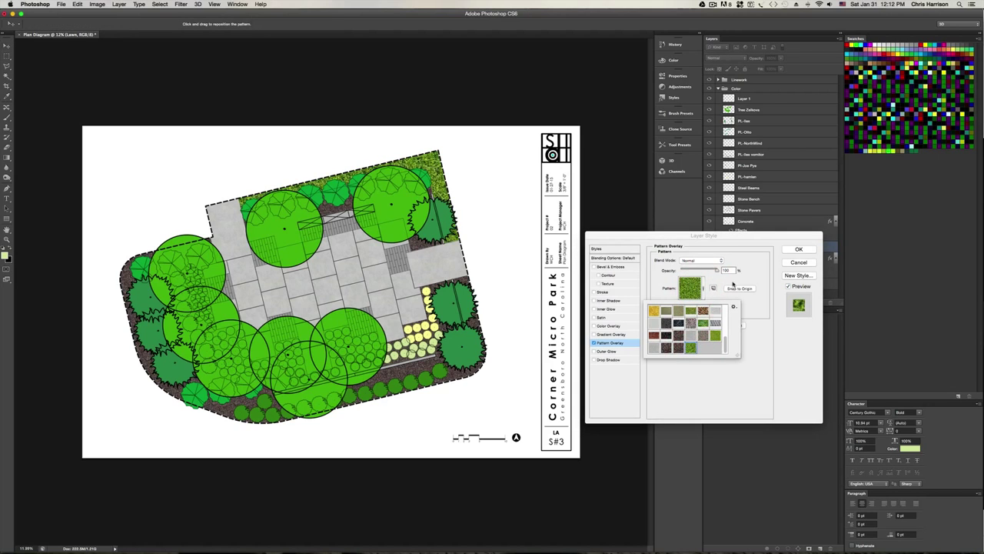
# Reduce the grass pattern's scale until the blades suit the lawn strip up close, and apply the layer style
pyautogui.click(734, 280)
pyautogui.moveTo(706, 305); pyautogui.dragTo(689, 305)
pyautogui.keyDown('alt'); pyautogui.scroll(5, 458, 220); pyautogui.keyUp('alt')
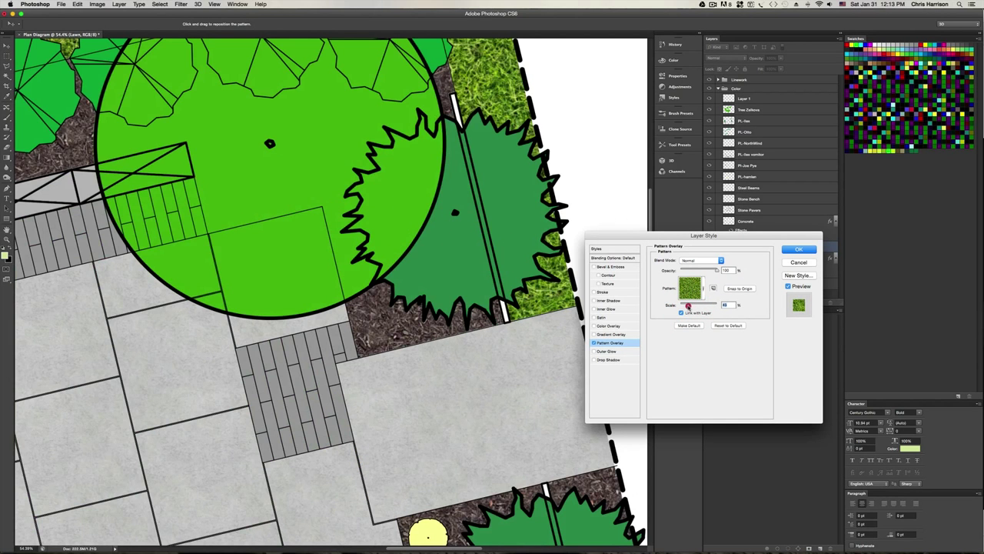
pyautogui.moveTo(689, 305); pyautogui.dragTo(686, 305)
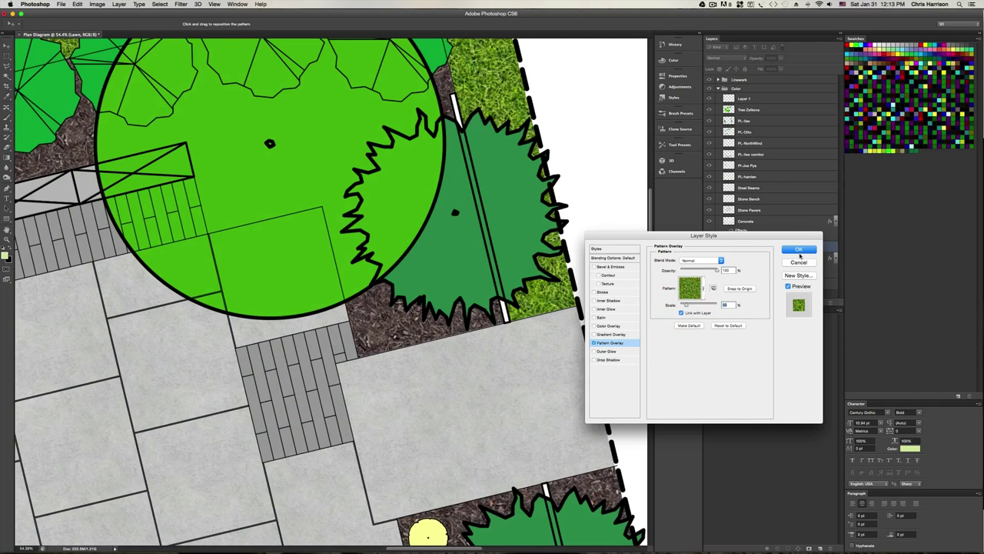
pyautogui.click(800, 249)
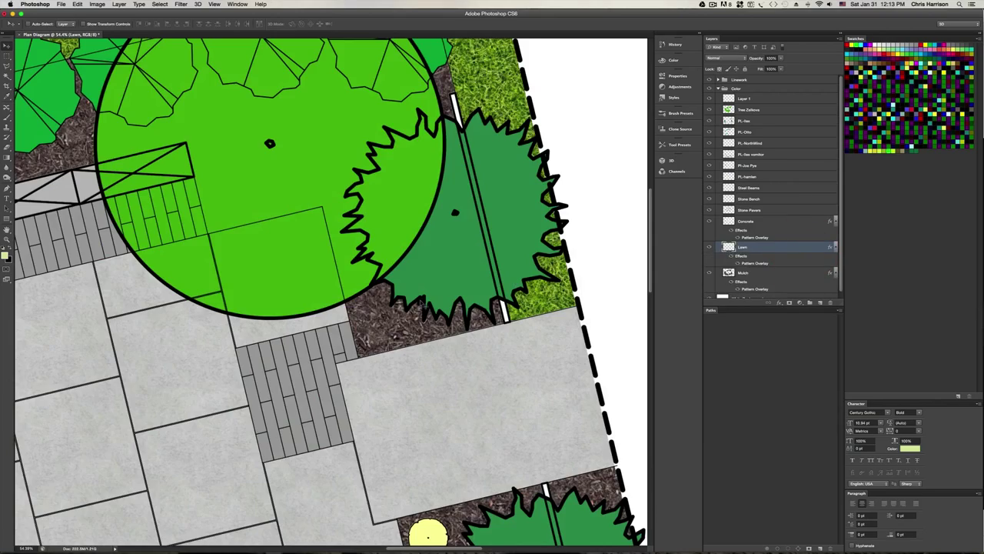
# Review the lawn, mulch and concrete textures across the plan at several magnifications and save the document
pyautogui.keyDown('alt'); pyautogui.scroll(5, 331, 293); pyautogui.keyUp('alt')
pyautogui.keyDown('alt'); pyautogui.scroll(-8, 330, 292); pyautogui.keyUp('alt')
pyautogui.keyDown('alt'); pyautogui.scroll(-5, 426, 310); pyautogui.keyUp('alt')
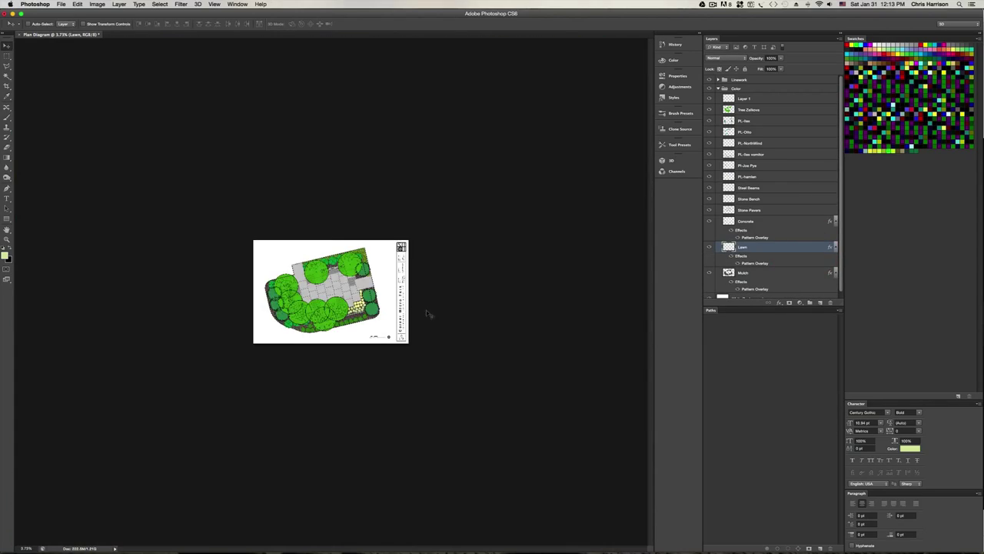
pyautogui.keyDown('alt'); pyautogui.scroll(3, 358, 320); pyautogui.keyUp('alt')
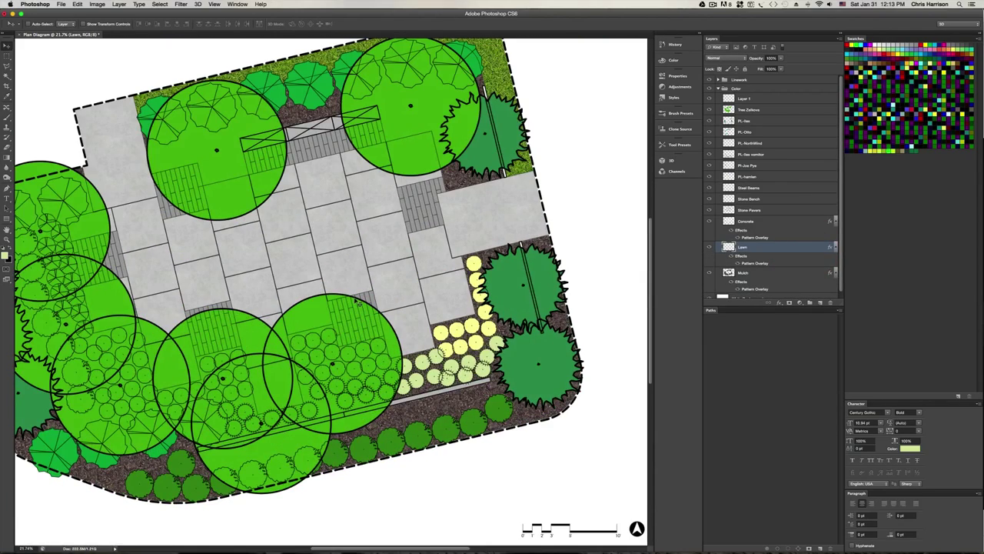
pyautogui.keyDown('alt'); pyautogui.scroll(3, 384, 273); pyautogui.keyUp('alt')
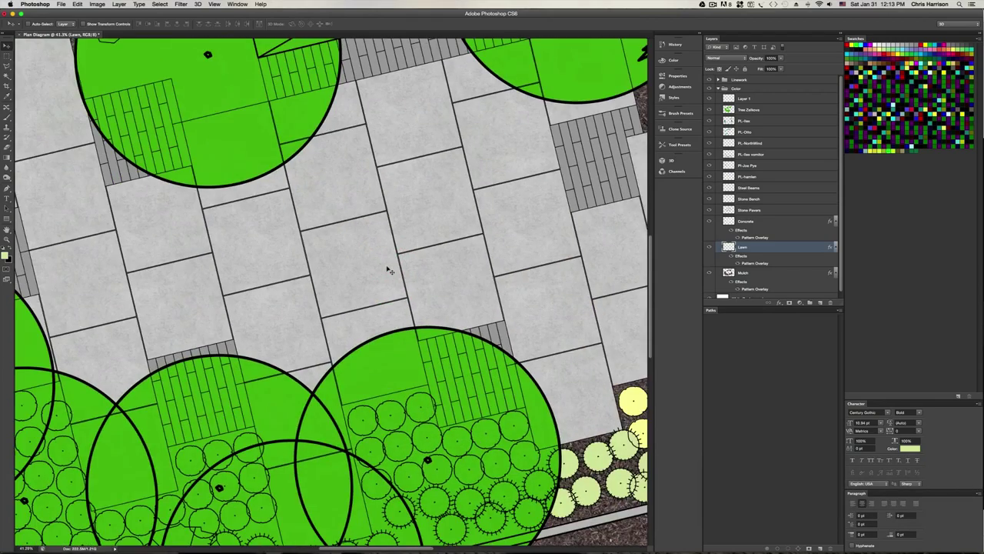
pyautogui.keyDown('alt'); pyautogui.scroll(-5, 390, 271); pyautogui.keyUp('alt')
pyautogui.press('super+s')
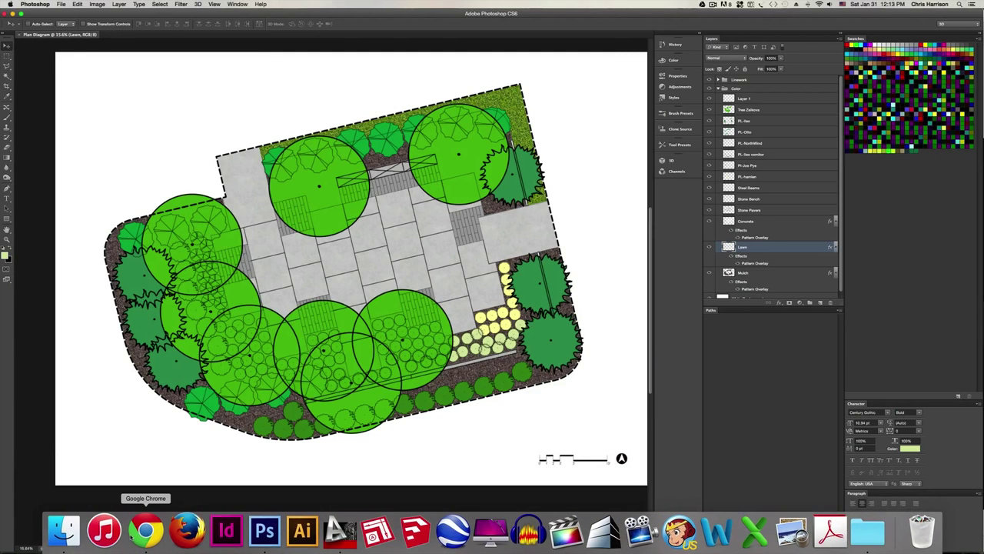
# Switch to Chrome and search Google Images for "stone seamless texture"
pyautogui.click(143, 531)
pyautogui.scroll(5, 134, 461)
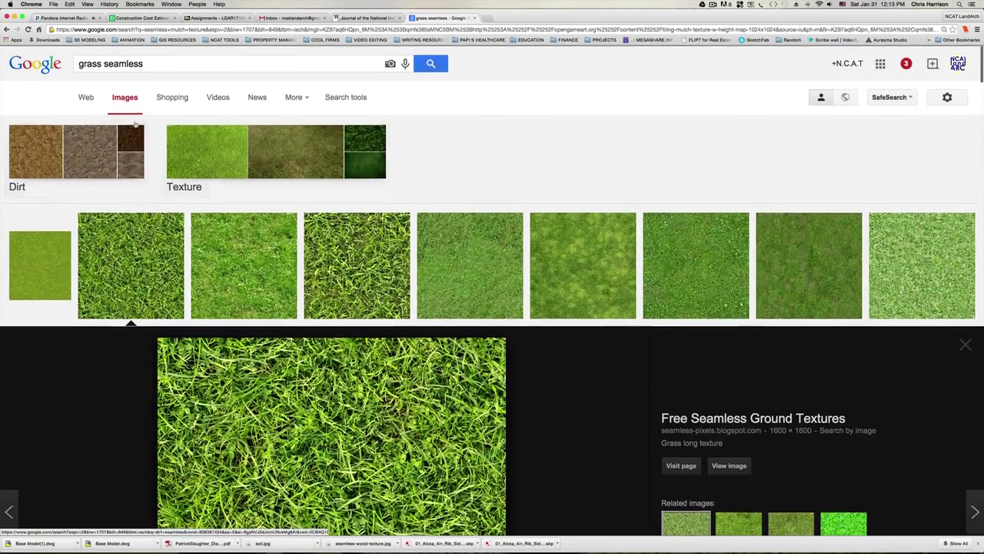
pyautogui.moveTo(144, 64); pyautogui.dragTo(63, 63)
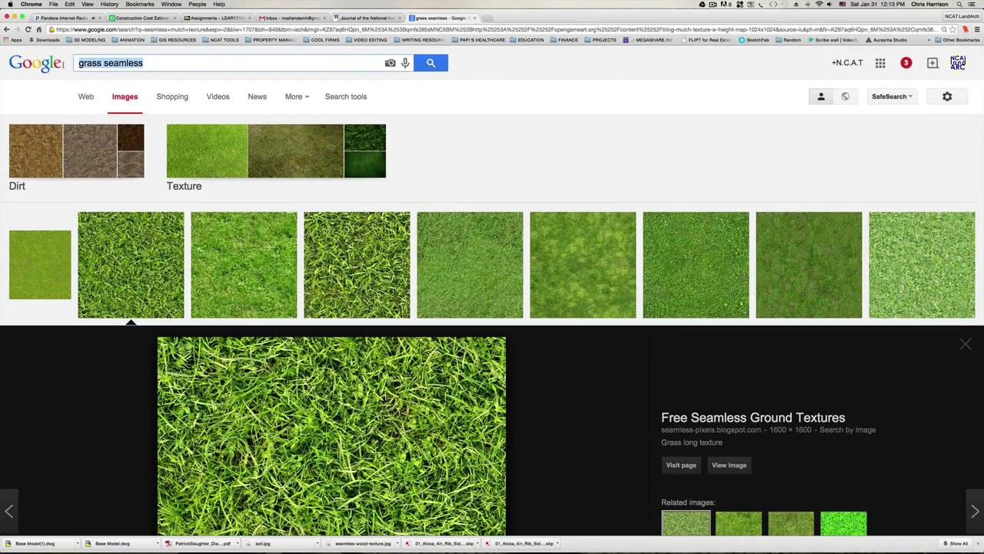
pyautogui.write('one s')
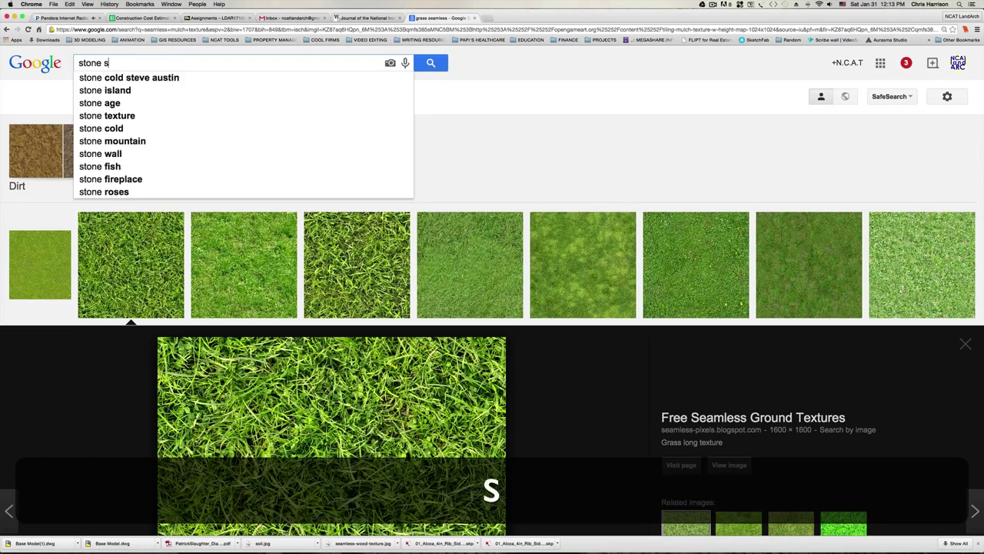
pyautogui.write('eamless texture')
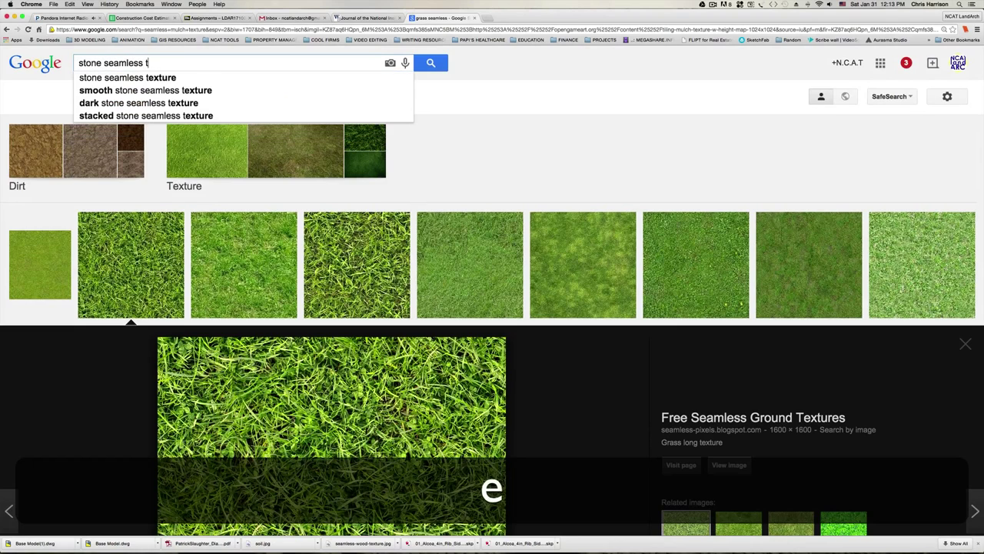
pyautogui.press('Return')
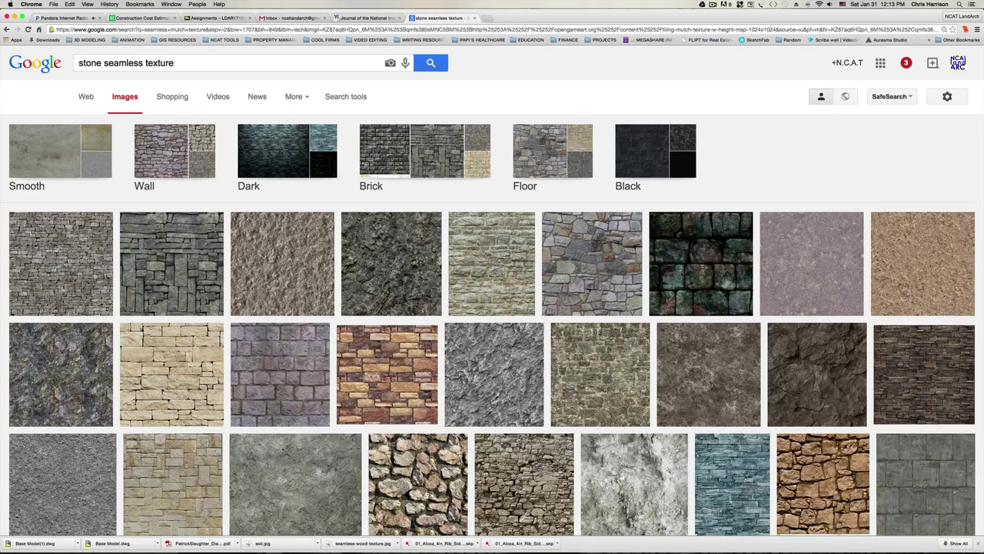
# Preview the rough grey-brown 900 × 900 seamless stone texture from DeviantArt and copy the image
pyautogui.click(287, 246)
pyautogui.rightClick(300, 350)
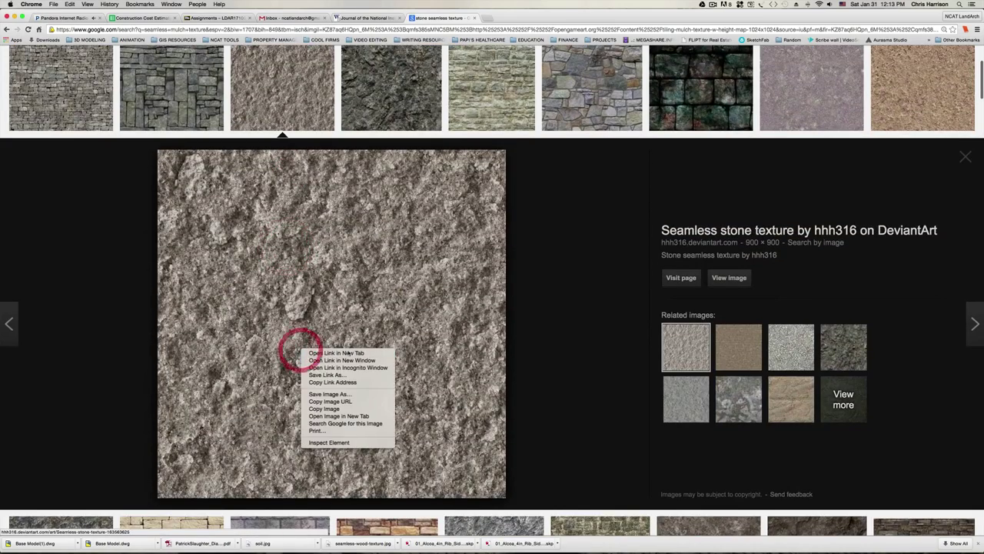
pyautogui.click(338, 416)
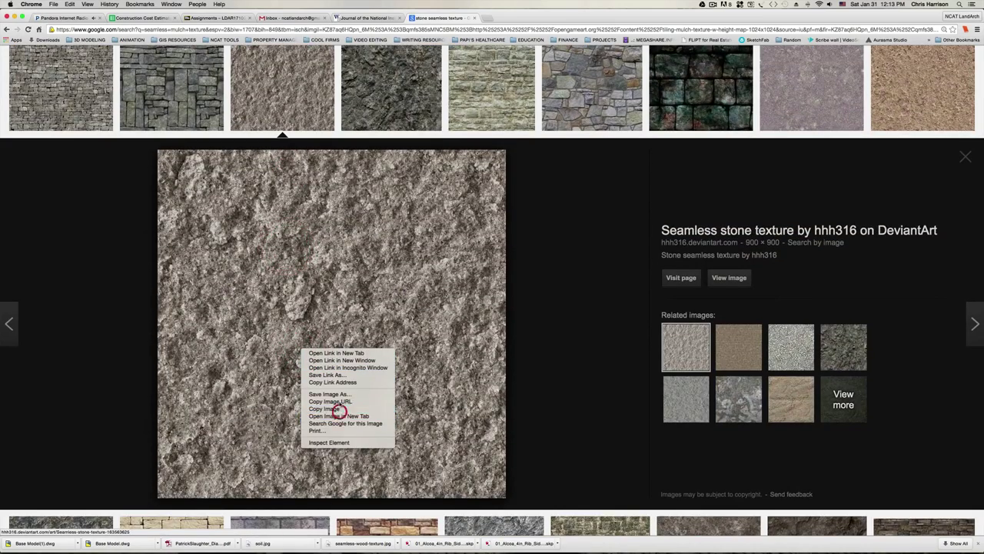
# Switch to Photoshop, paste the stone texture as the topmost layer of the plan, and load its pixels as a selection
pyautogui.moveTo(330, 542)
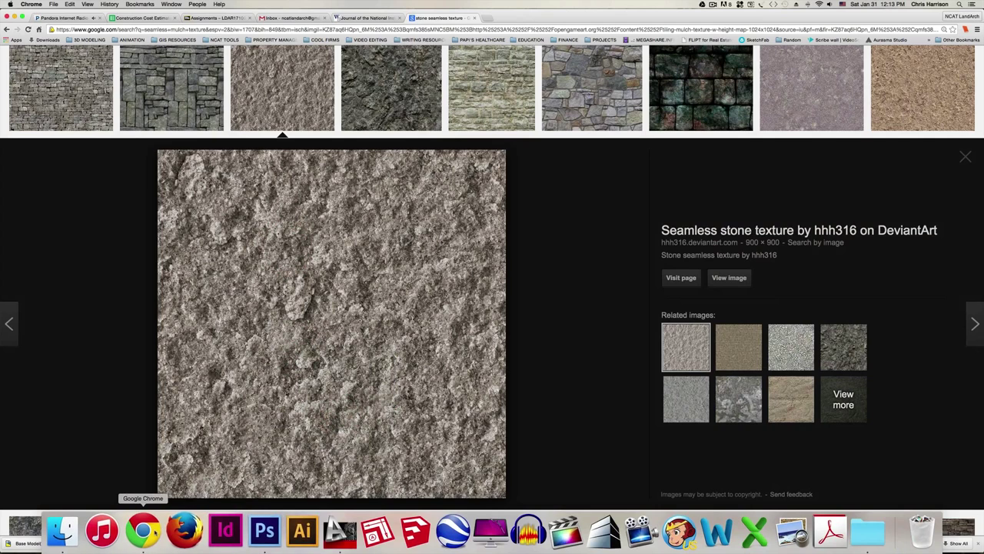
pyautogui.click(264, 531)
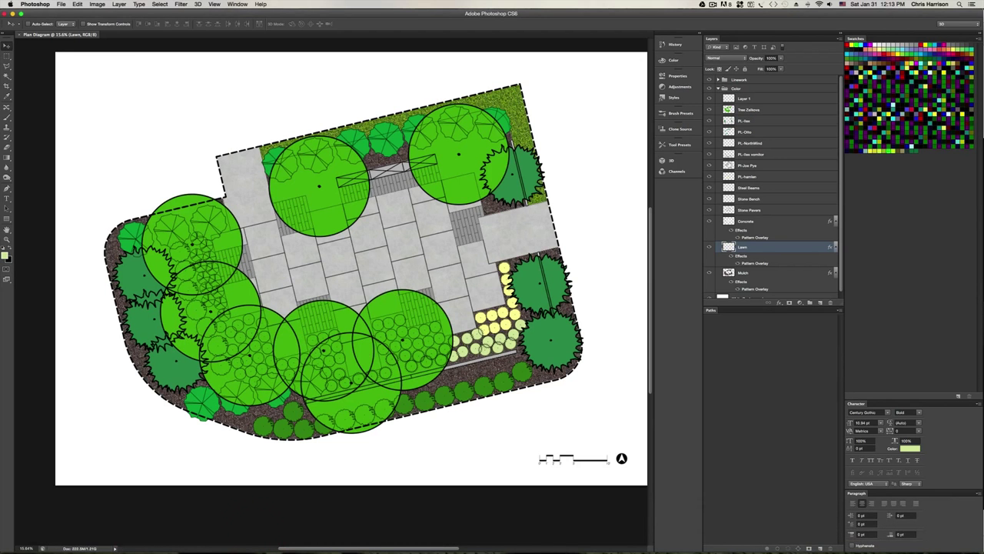
pyautogui.click(760, 81)
pyautogui.press('super+v')
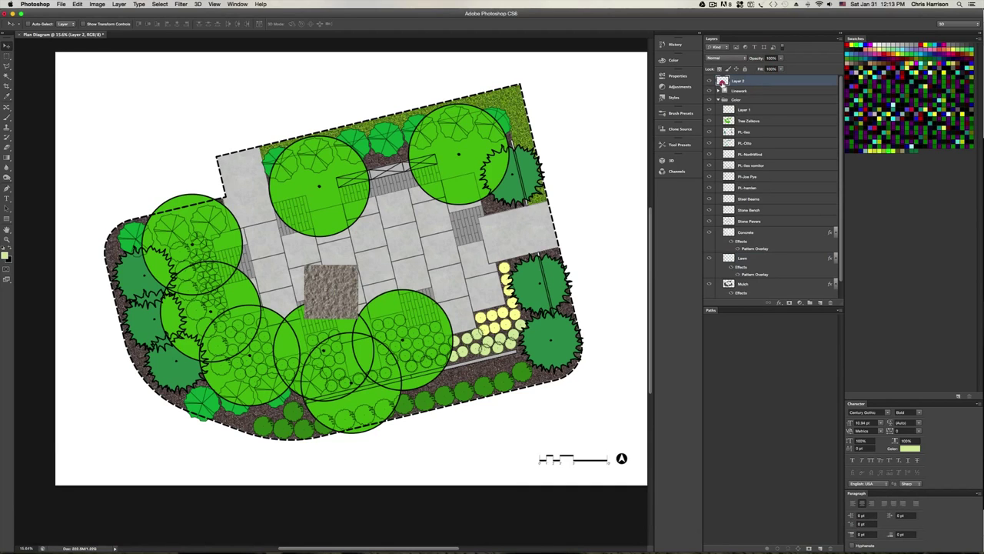
pyautogui.keyDown('super'); pyautogui.click(723, 81); pyautogui.keyUp('super')
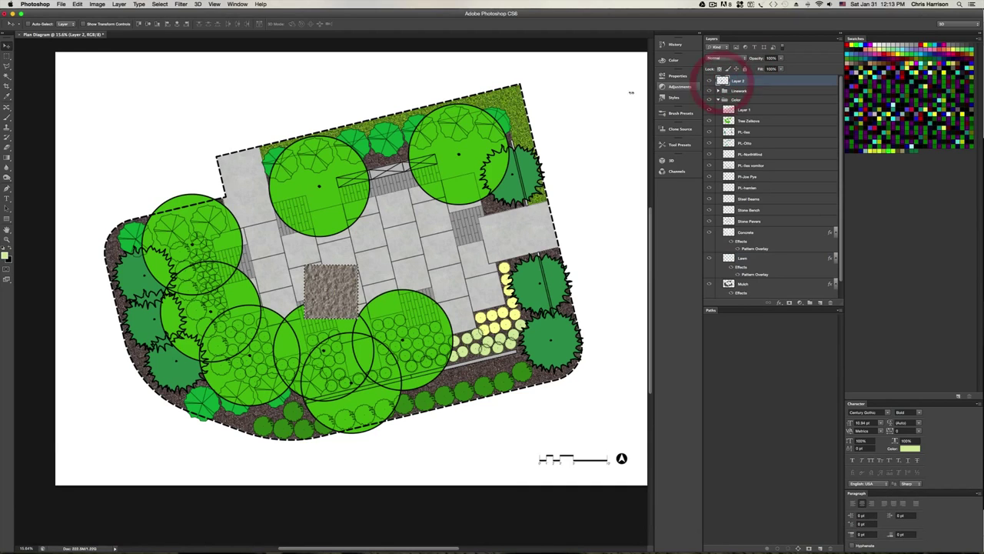
# Define the selected stone texture as a pattern named "Stone Paver hc", deselect it, and delete the pasted texture layer
pyautogui.click(78, 5)
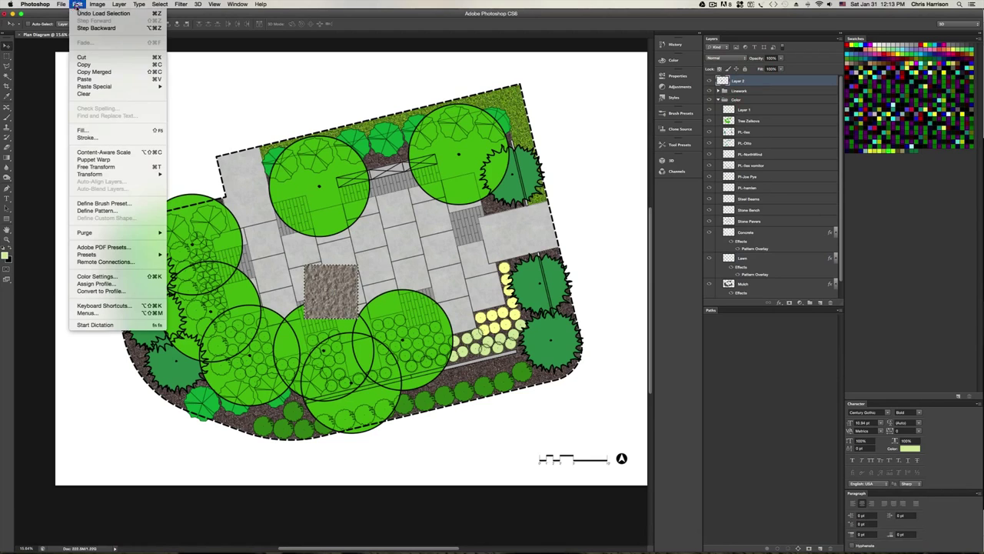
pyautogui.click(125, 209)
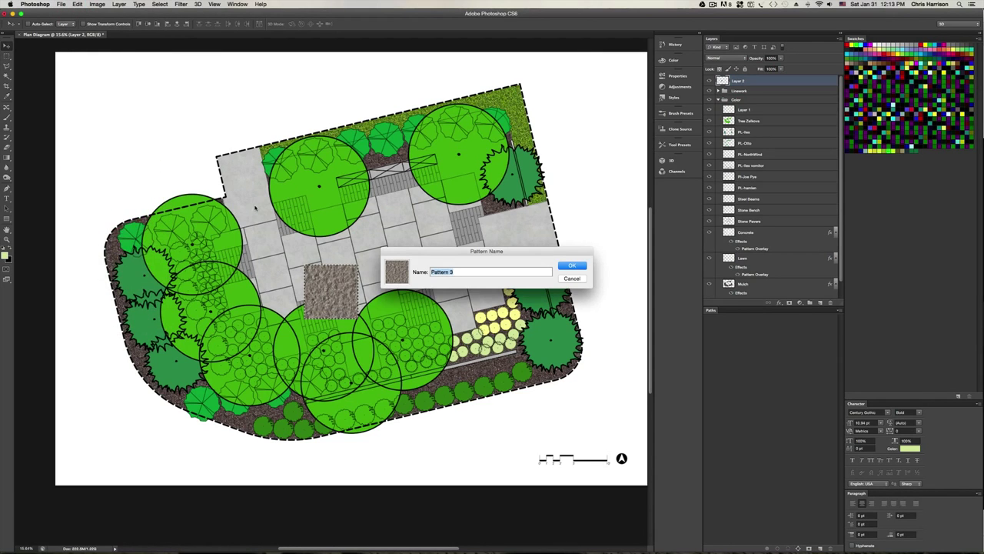
pyautogui.write('St')
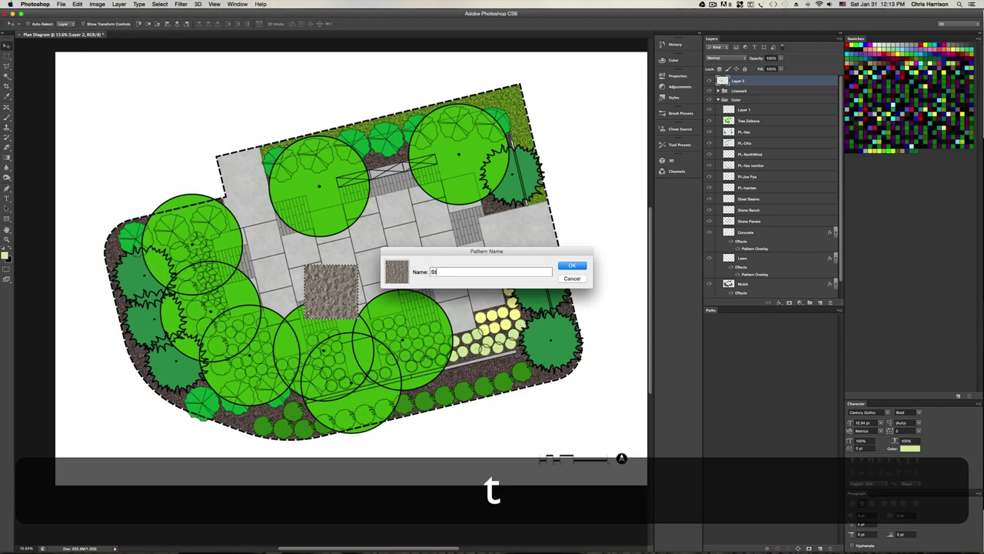
pyautogui.write('one Paver hc')
pyautogui.press('Return')
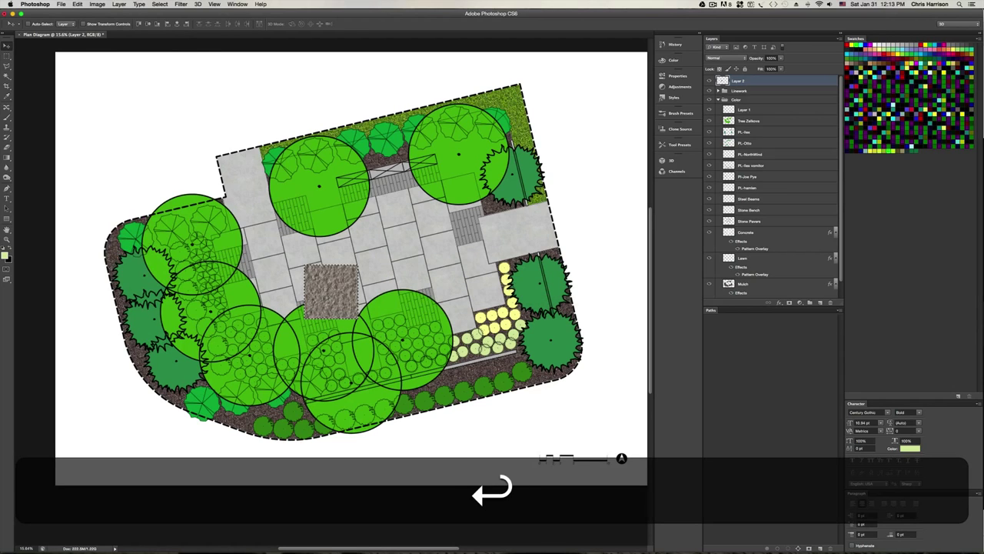
pyautogui.press('super+d')
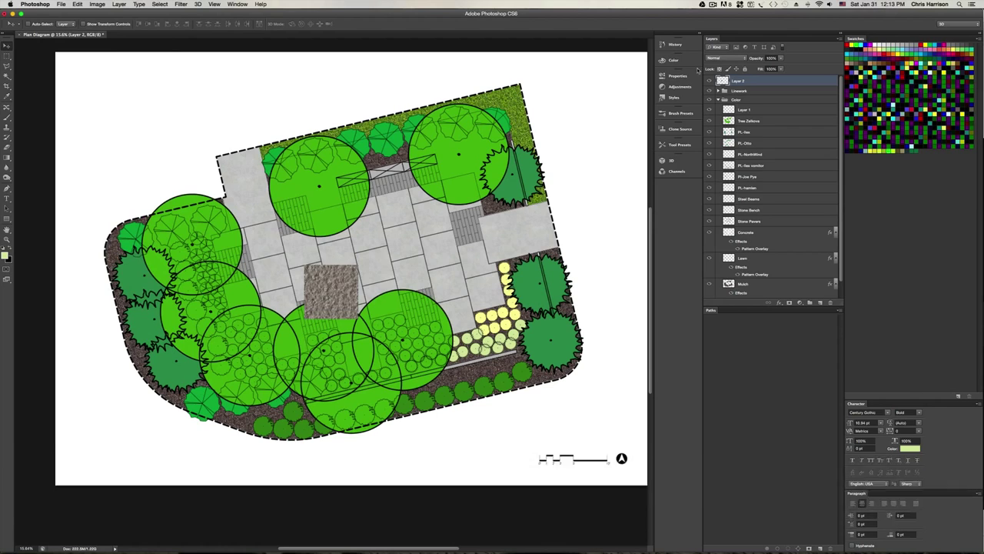
pyautogui.press('BackSpace')
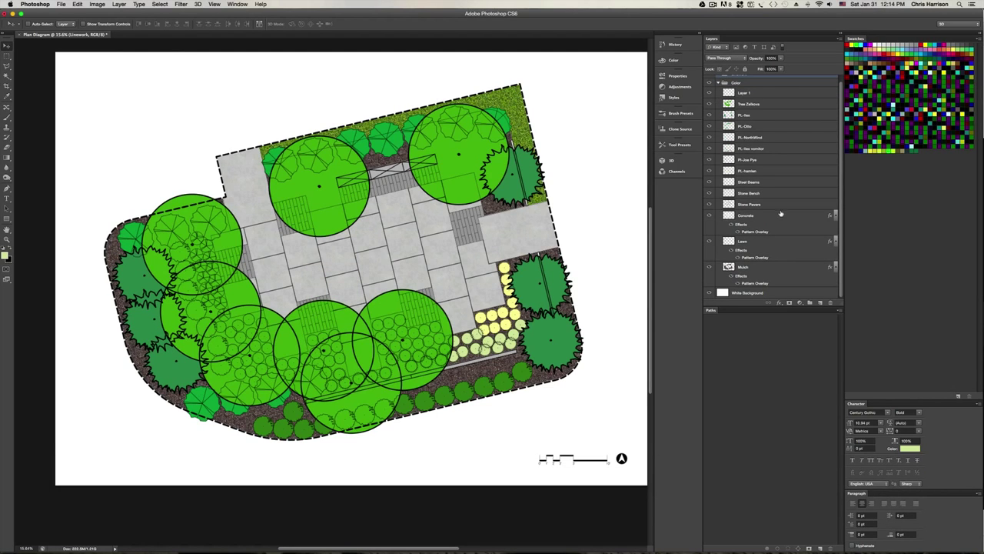
# Add a Pattern Overlay to the Stone Pavers layer using the rough grey-brown stone pattern
pyautogui.click(765, 207)
pyautogui.click(779, 302)
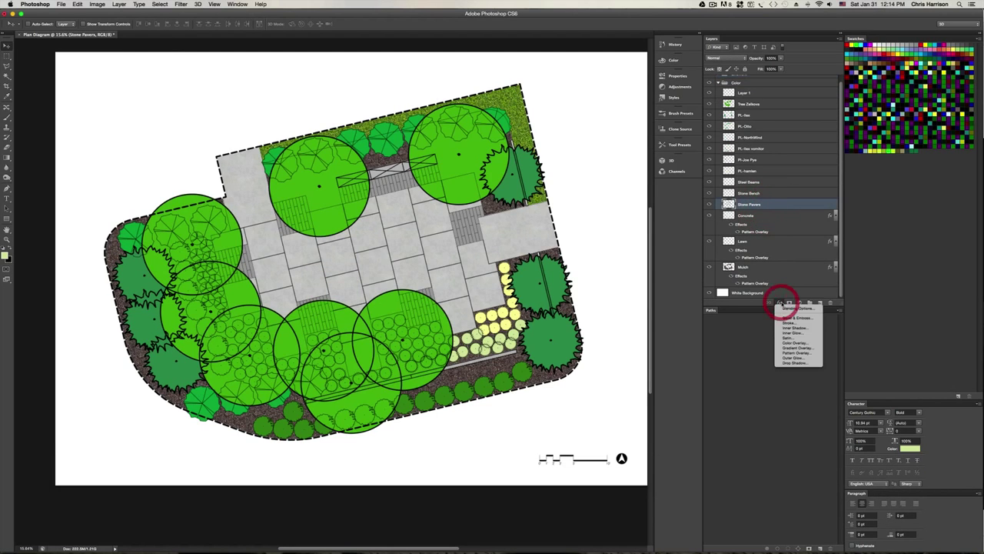
pyautogui.click(806, 352)
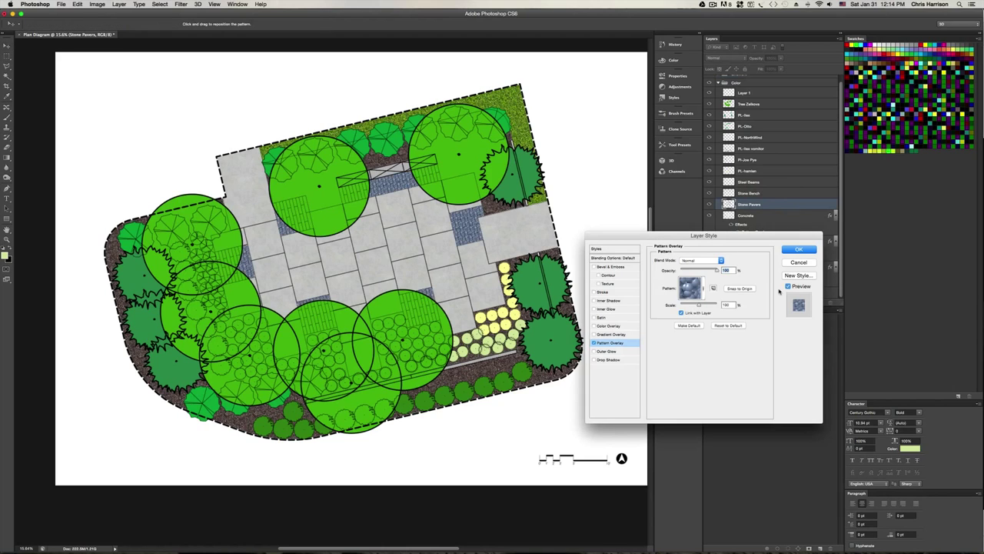
pyautogui.click(707, 289)
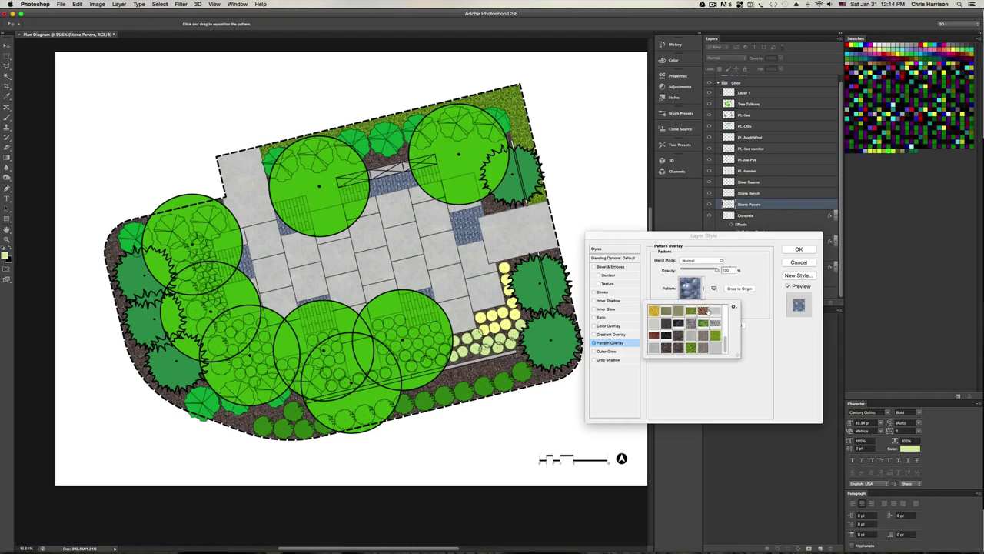
pyautogui.click(701, 347)
# Reduce the stone pattern's scale to suit the individual pavers and apply the layer style
pyautogui.press('super+0')
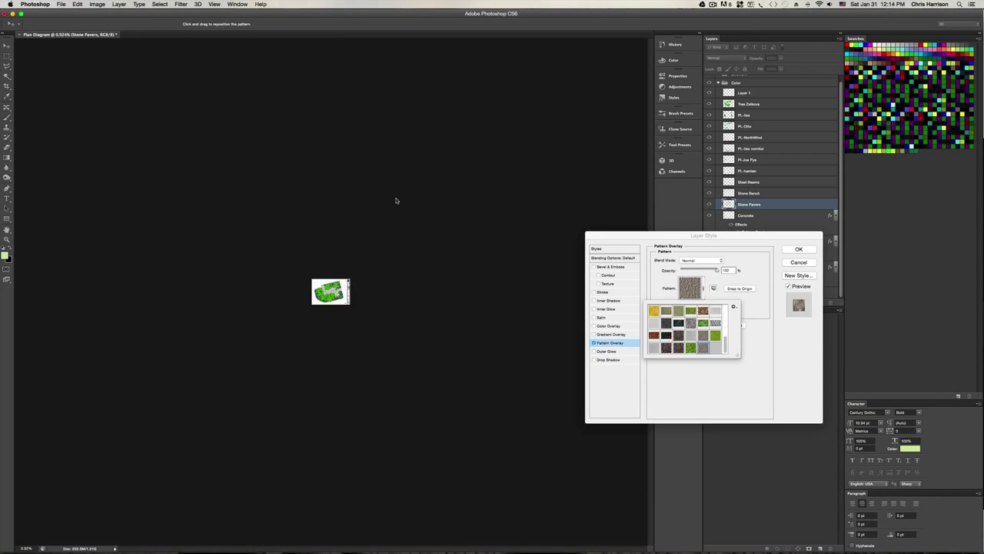
pyautogui.keyDown('alt'); pyautogui.scroll(10, 342, 252); pyautogui.keyUp('alt')
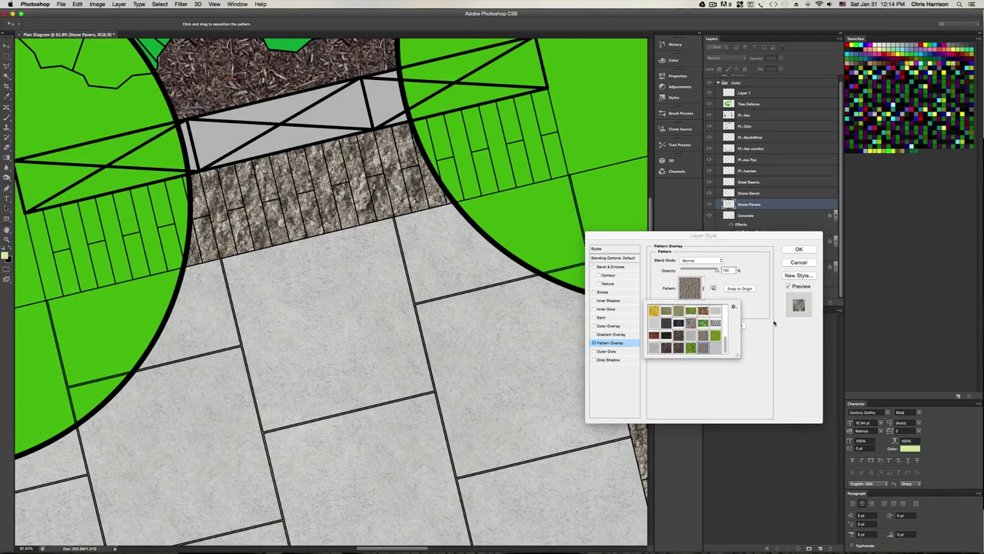
pyautogui.click(754, 307)
pyautogui.moveTo(699, 306); pyautogui.dragTo(686, 305)
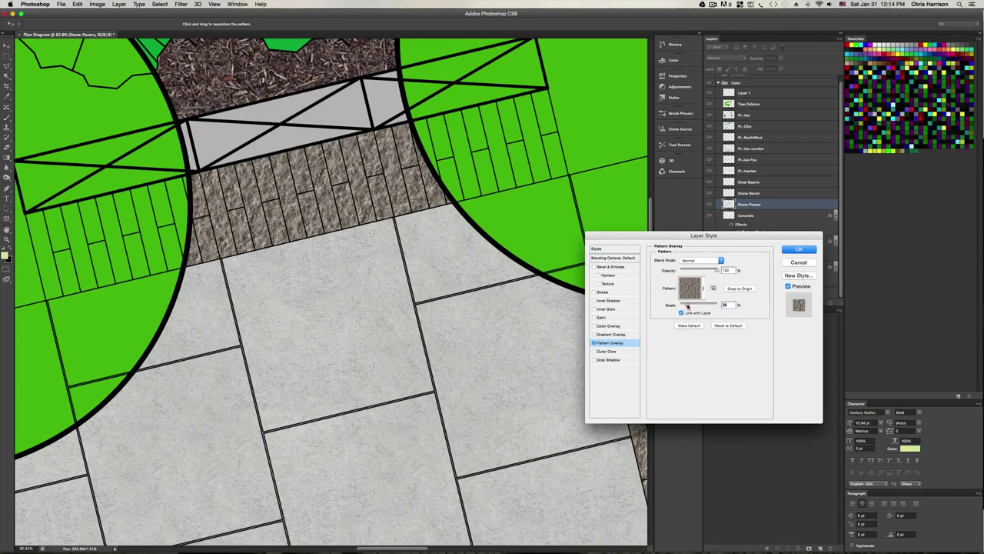
pyautogui.click(802, 249)
# Review the stone paver texture close up and across the whole plan, and save the document
pyautogui.keyDown('alt'); pyautogui.scroll(3, 310, 230); pyautogui.keyUp('alt')
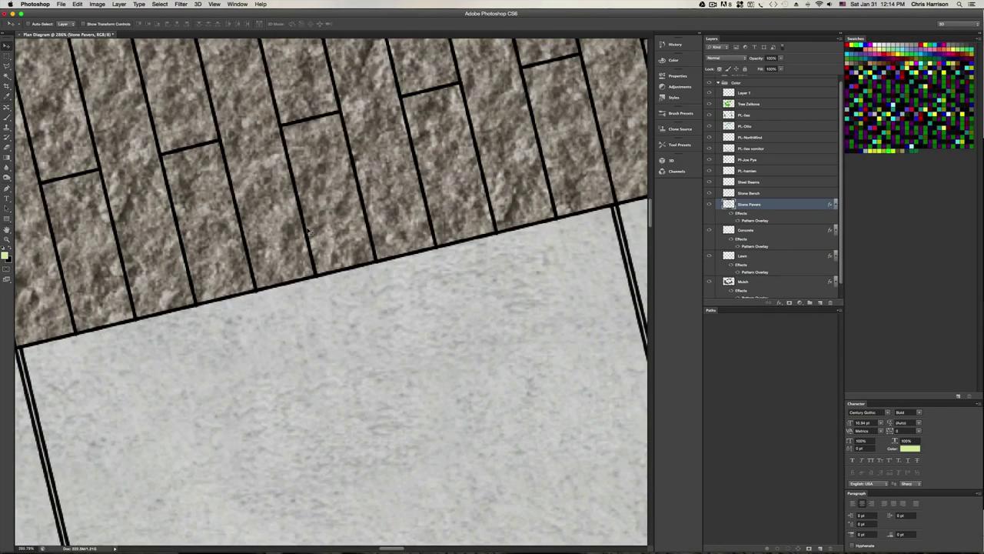
pyautogui.press('super+0')
pyautogui.keyDown('alt'); pyautogui.scroll(4, 310, 230); pyautogui.keyUp('alt')
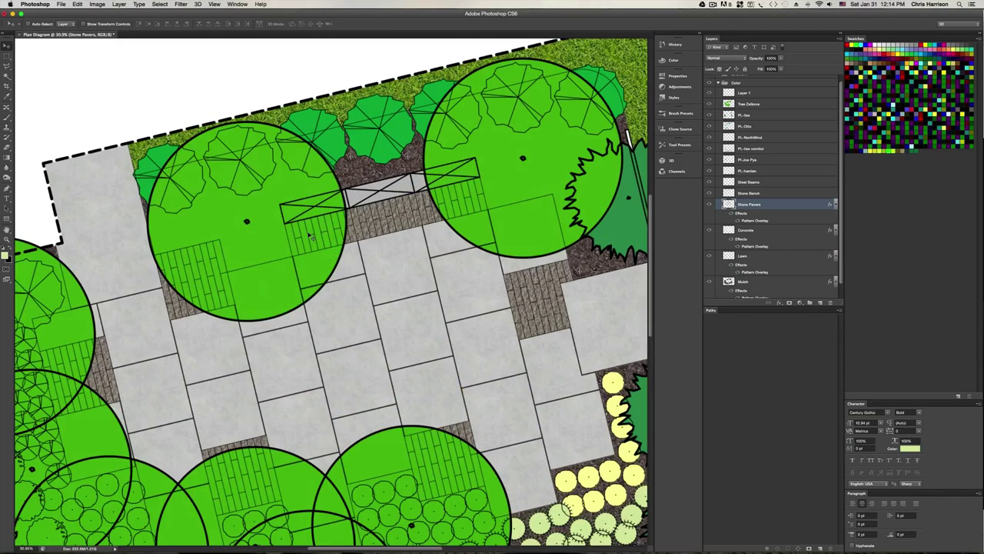
pyautogui.keyDown('alt'); pyautogui.scroll(-3, 312, 236); pyautogui.keyUp('alt')
pyautogui.keyDown('alt'); pyautogui.scroll(3, 312, 236); pyautogui.keyUp('alt')
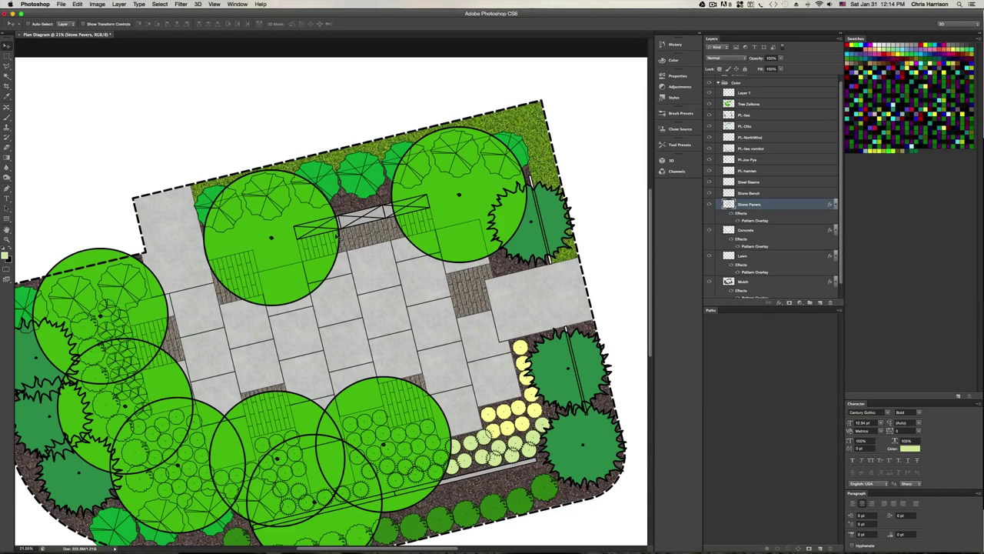
pyautogui.moveTo(348, 294); pyautogui.dragTo(358, 237)
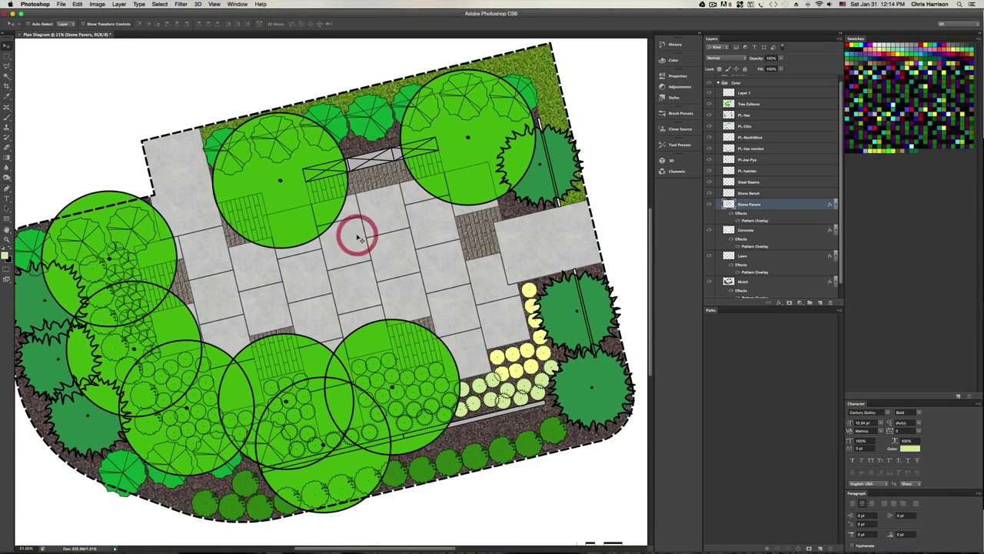
pyautogui.press('super+s')
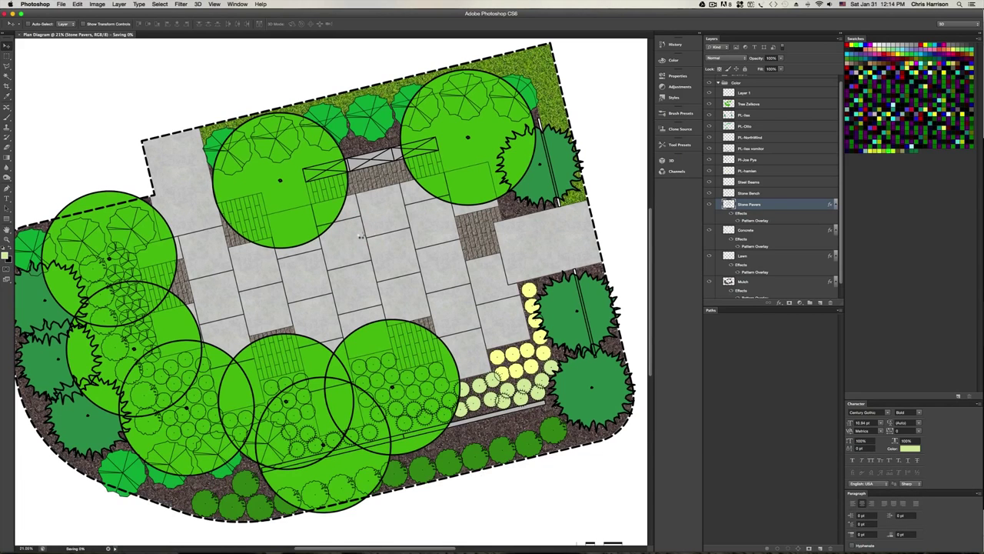
# Switch to Chrome and search Google Images for "granite texture"
pyautogui.moveTo(76, 549)
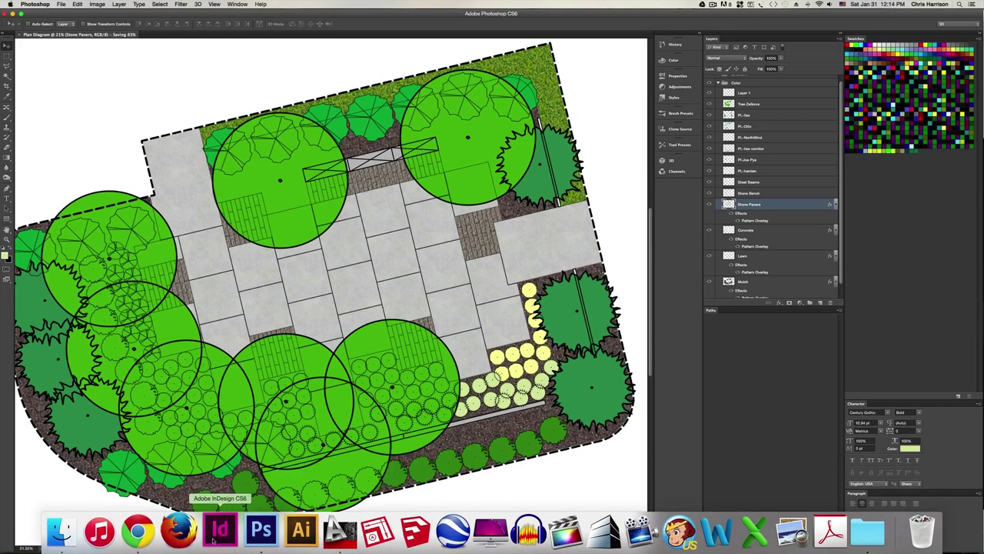
pyautogui.click(139, 530)
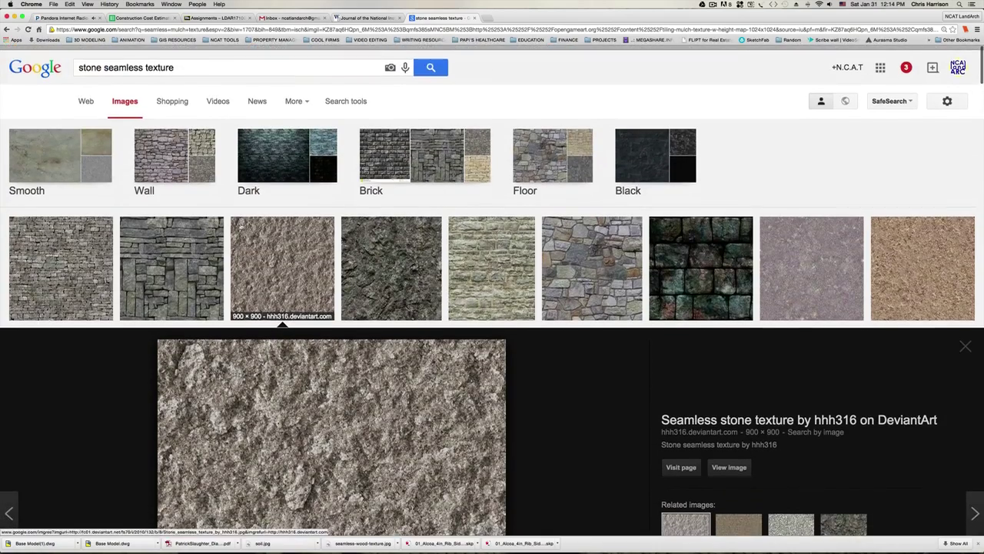
pyautogui.scroll(-1, 402, 152)
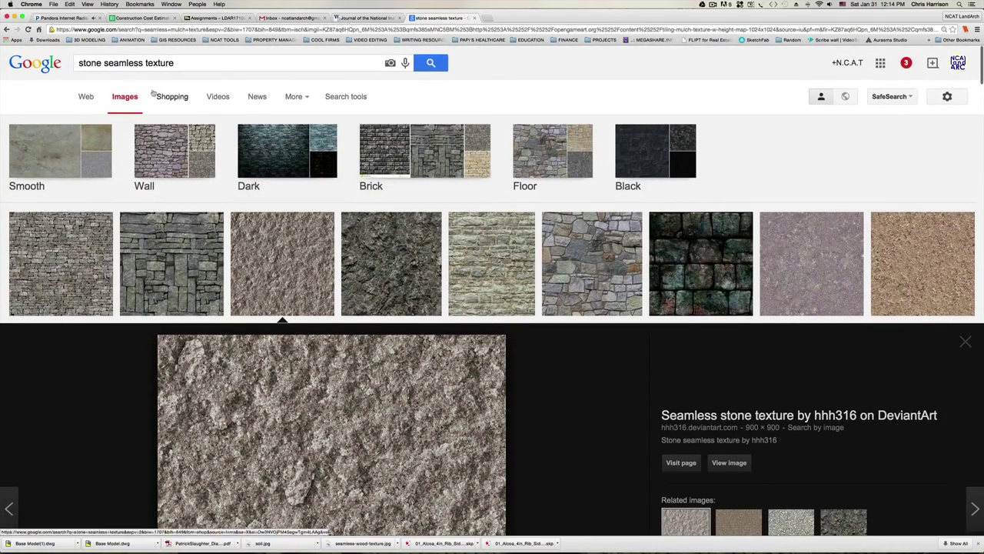
pyautogui.moveTo(143, 63); pyautogui.dragTo(79, 63)
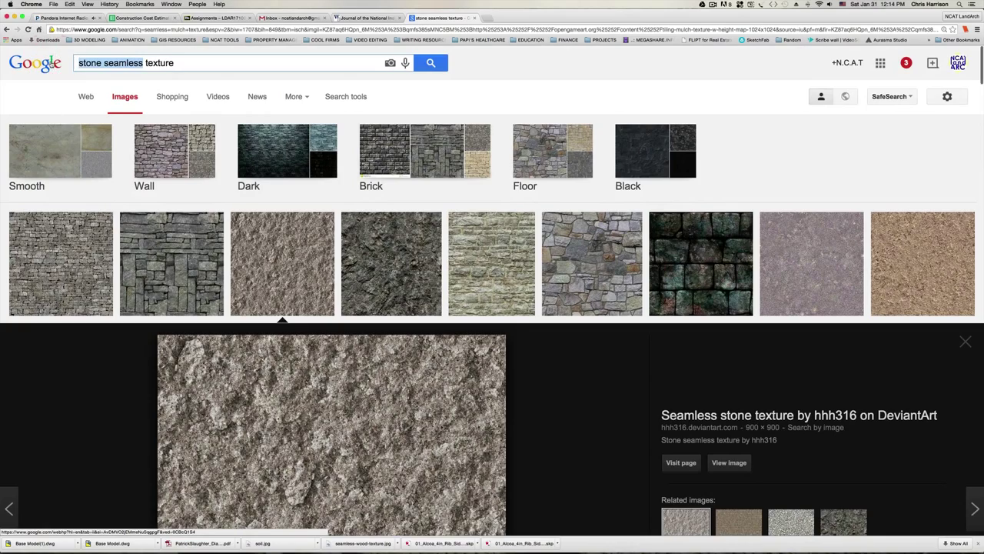
pyautogui.write('granite')
pyautogui.press('Return')
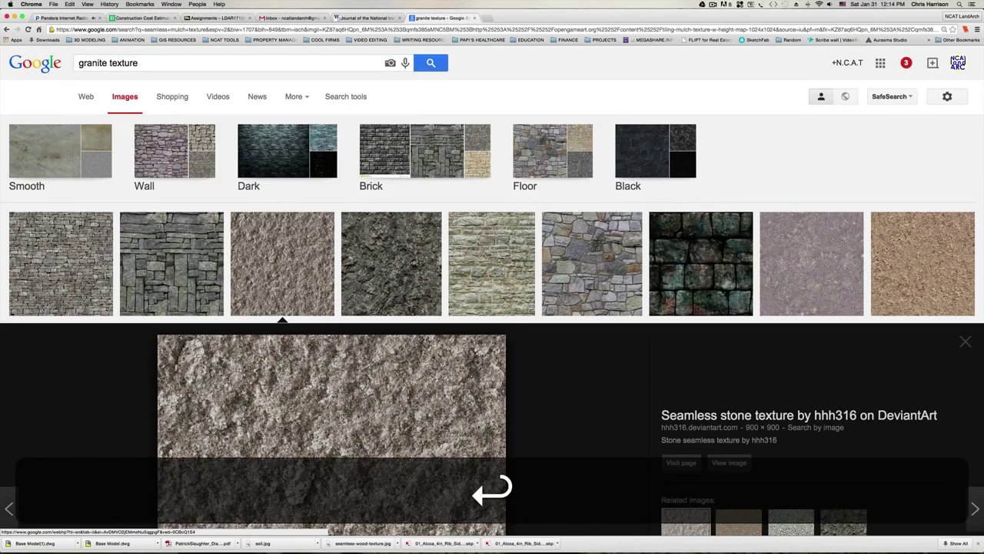
# Browse the granite results, preview the light grey speckled 3888 × 2592 texture from texturemate.com, and copy the image
pyautogui.scroll(-3, 169, 214)
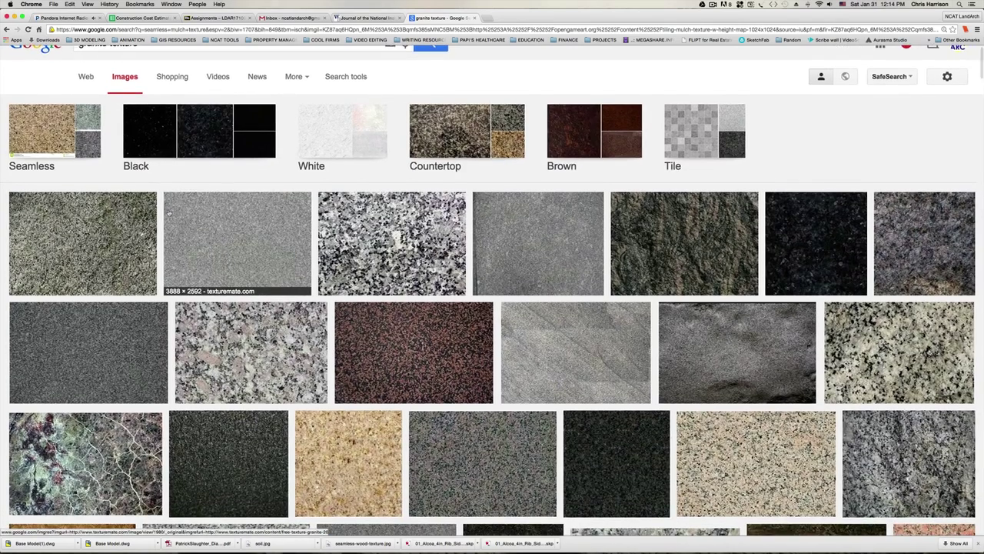
pyautogui.scroll(-3, 169, 214)
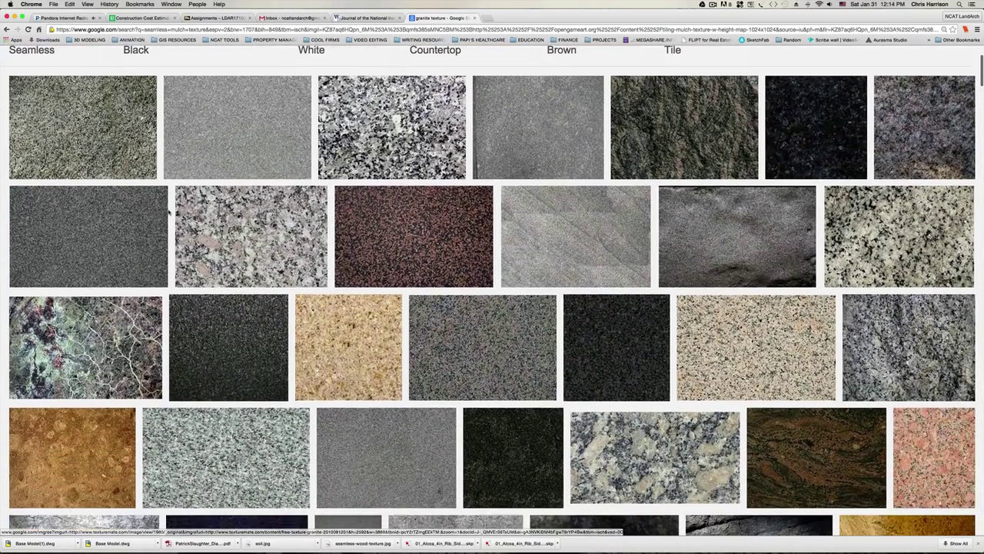
pyautogui.scroll(3, 169, 212)
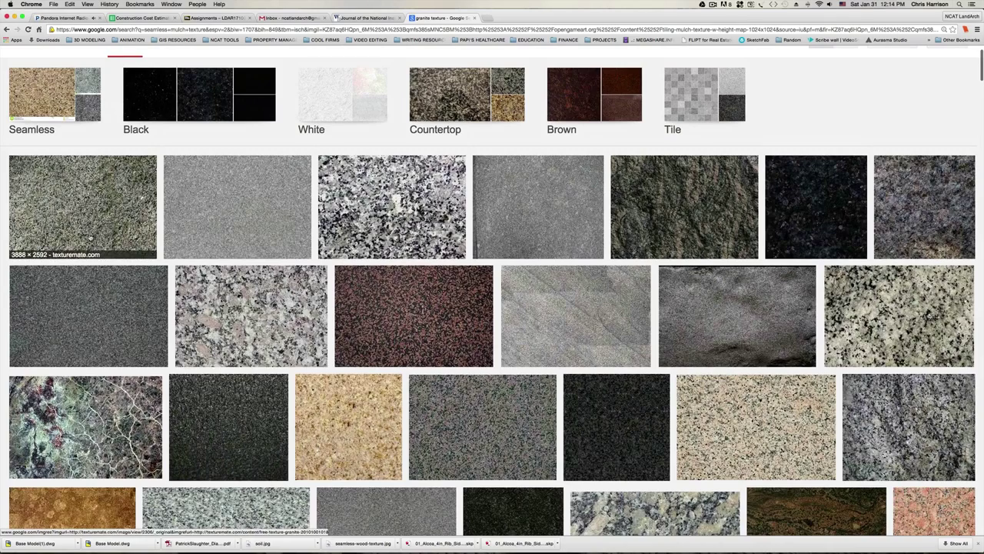
pyautogui.click(218, 200)
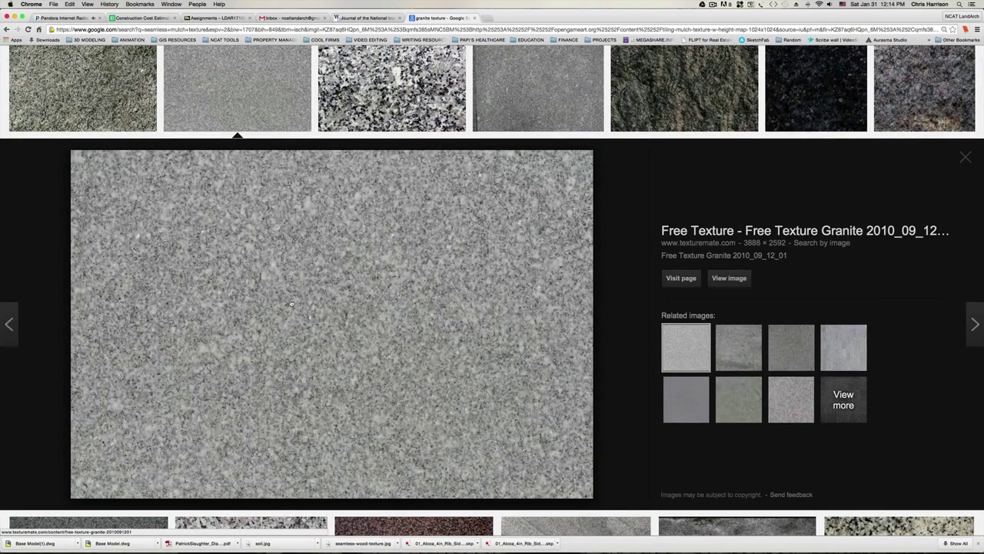
pyautogui.rightClick(291, 299)
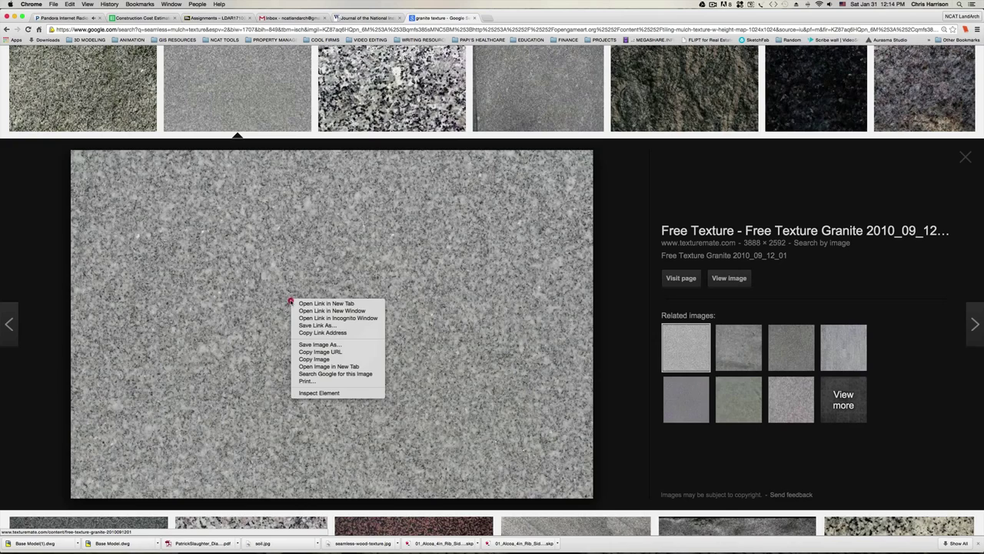
pyautogui.click(329, 359)
# Switch to Photoshop, paste the granite texture as a layer above the Linework group, and load its pixels as a selection
pyautogui.moveTo(259, 547)
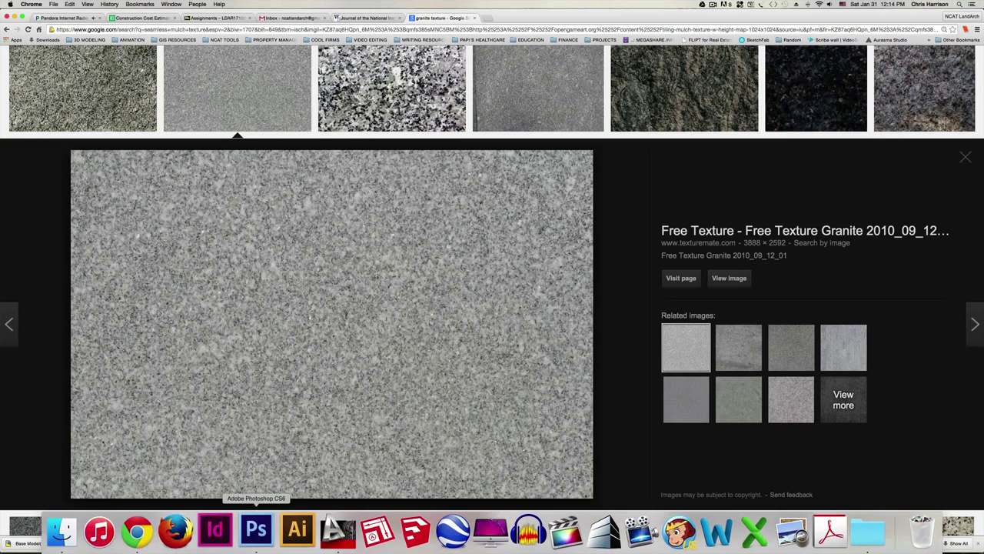
pyautogui.click(259, 531)
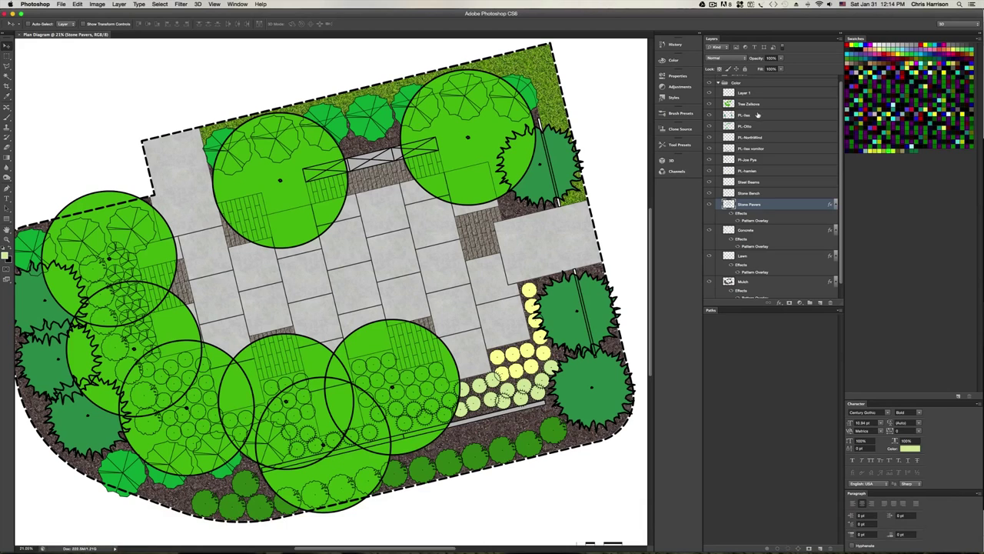
pyautogui.scroll(1, 759, 97)
pyautogui.click(754, 80)
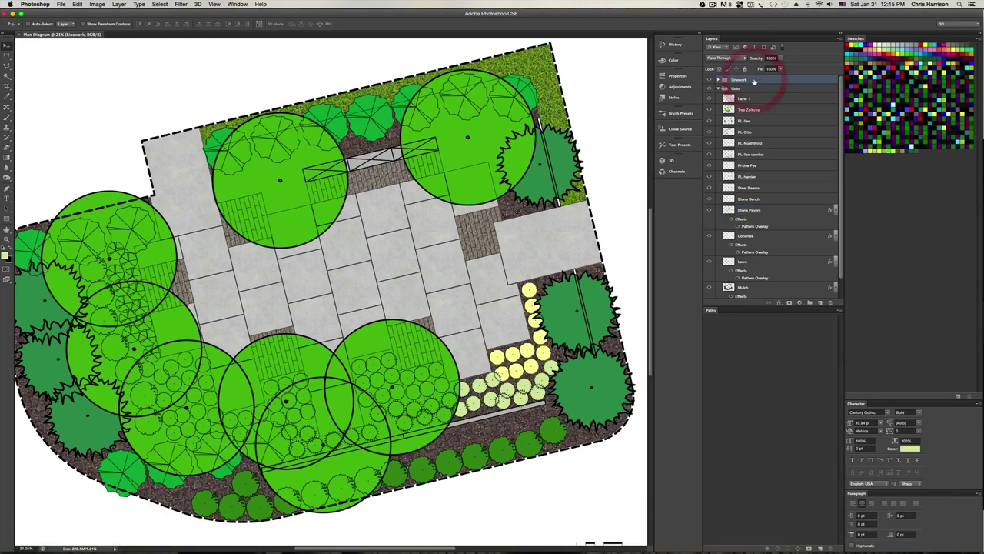
pyautogui.press('super+v')
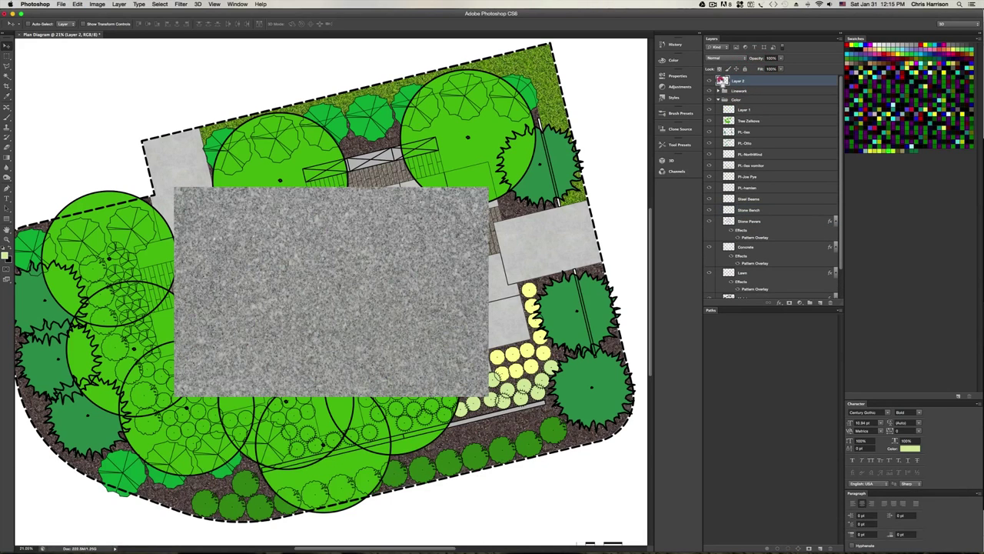
pyautogui.keyDown('super'); pyautogui.click(723, 80); pyautogui.keyUp('super')
# Define the selected granite texture as a pattern named "Granite Bench"
pyautogui.click(77, 4)
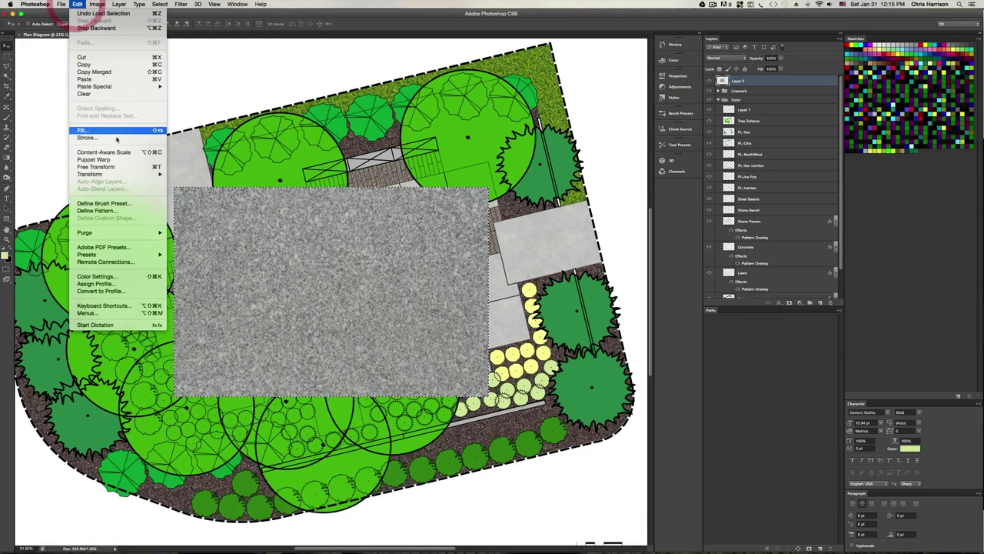
pyautogui.click(120, 212)
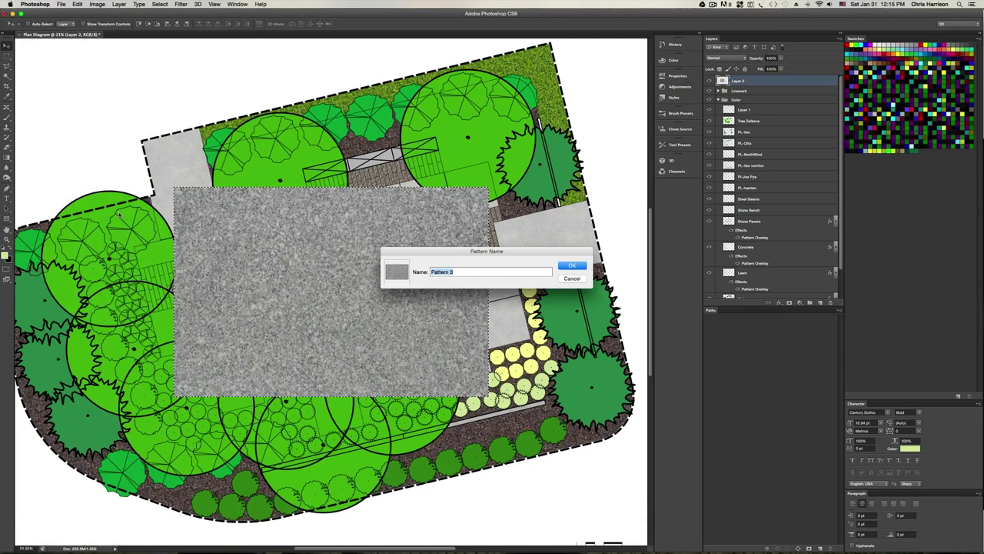
pyautogui.write('Graani')
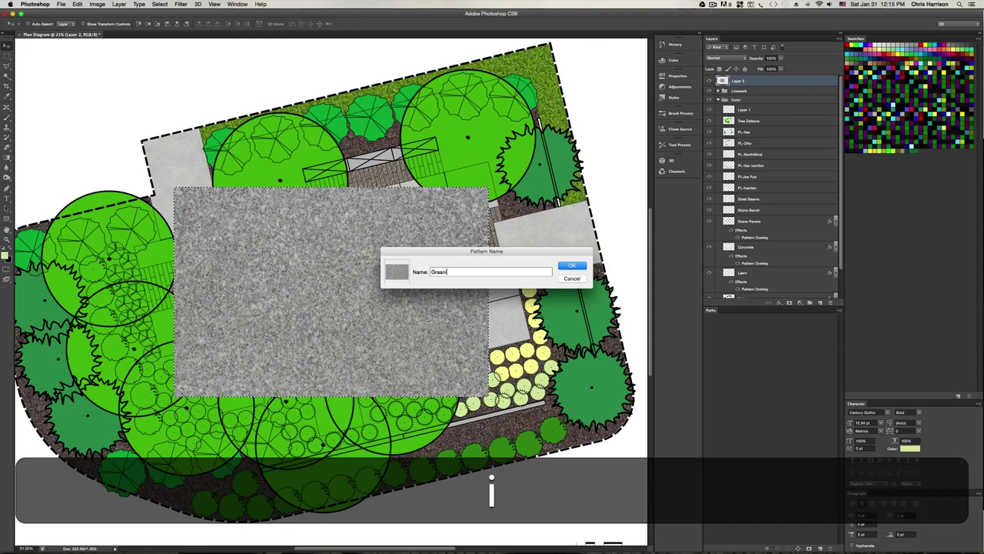
pyautogui.press('BackSpace')
pyautogui.press('BackSpace')
pyautogui.press('BackSpace')
pyautogui.write('nite Bench')
pyautogui.press('Return')
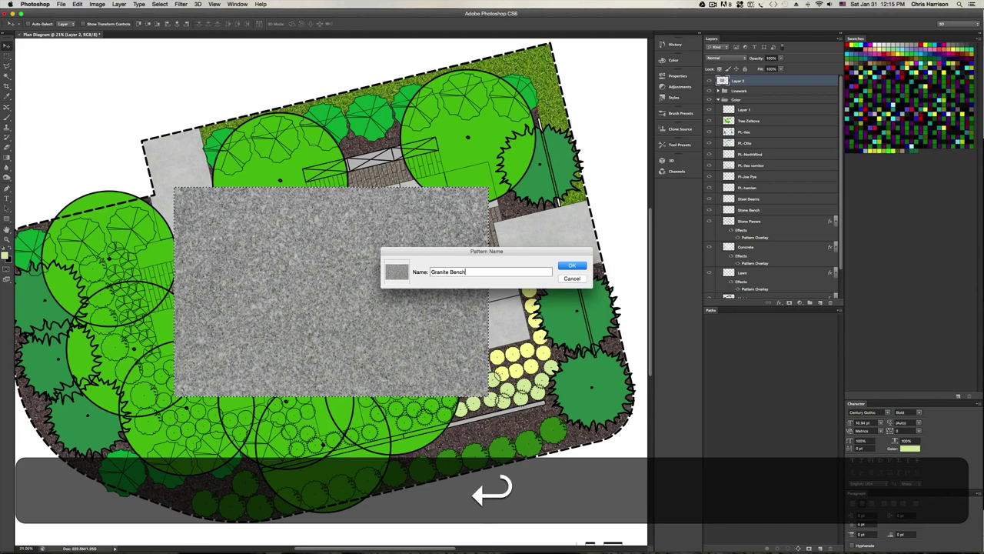
# Clear the selection and delete the pasted granite texture layer
pyautogui.press('super+d')
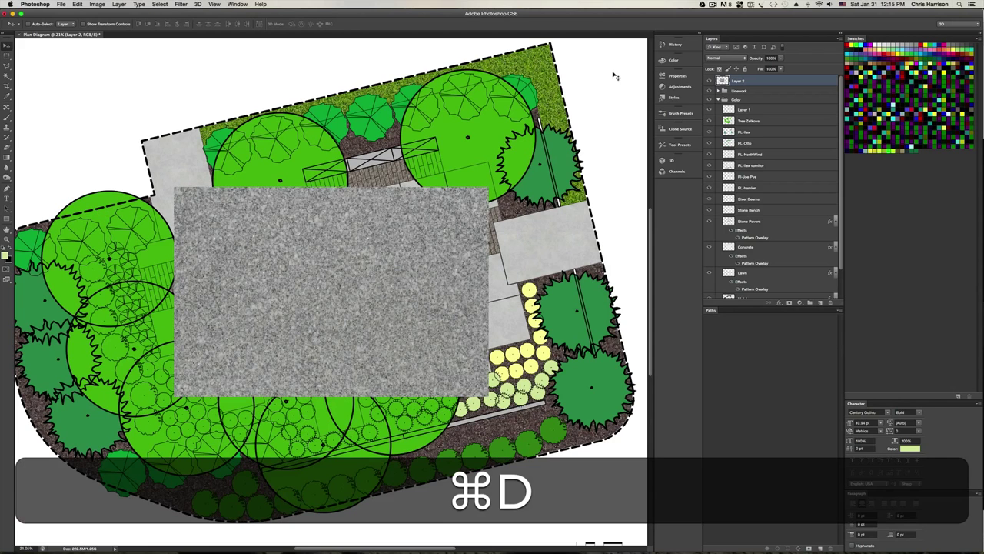
pyautogui.press('BackSpace')
# Add a Pattern Overlay to the Stone Bench layer using the "Granite Bench" pattern
pyautogui.scroll(-1, 738, 234)
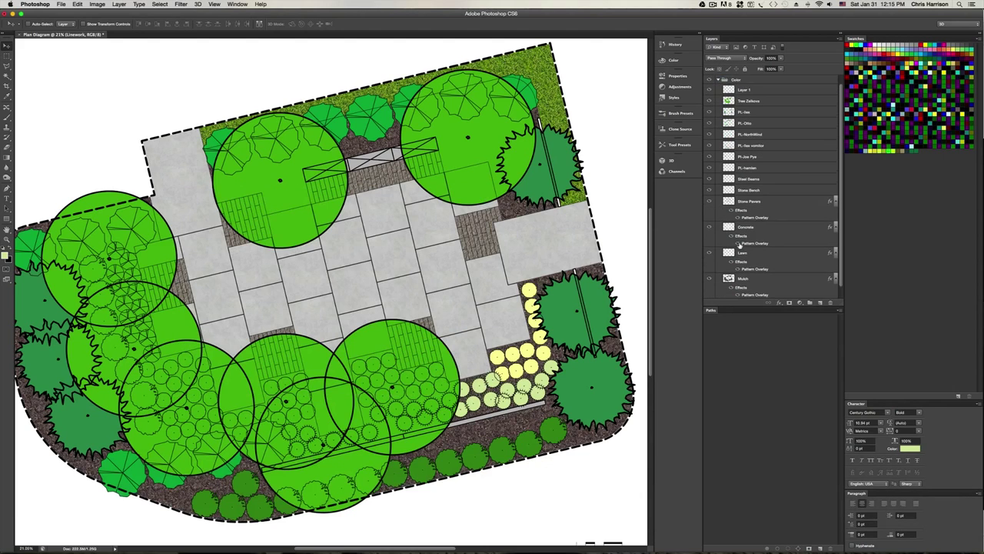
pyautogui.click(762, 178)
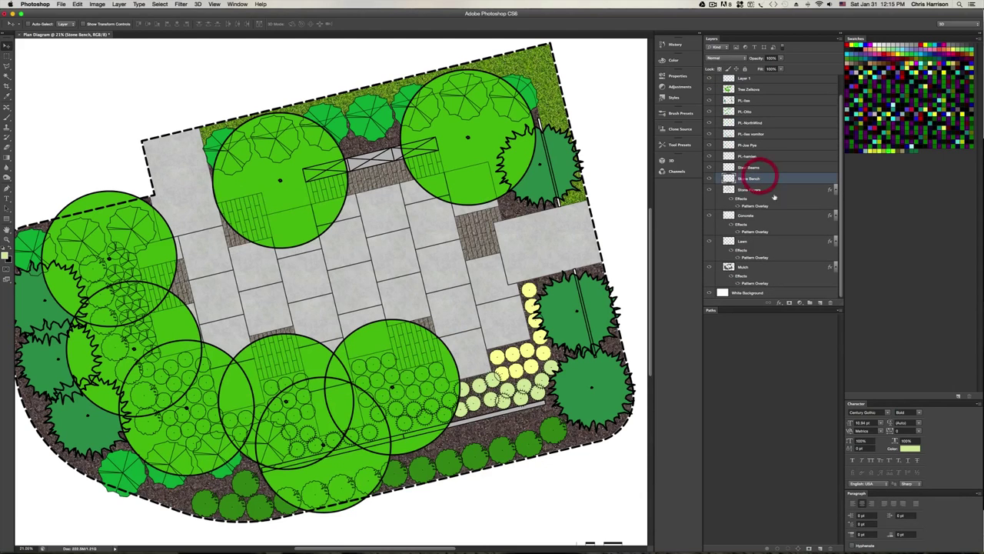
pyautogui.click(778, 303)
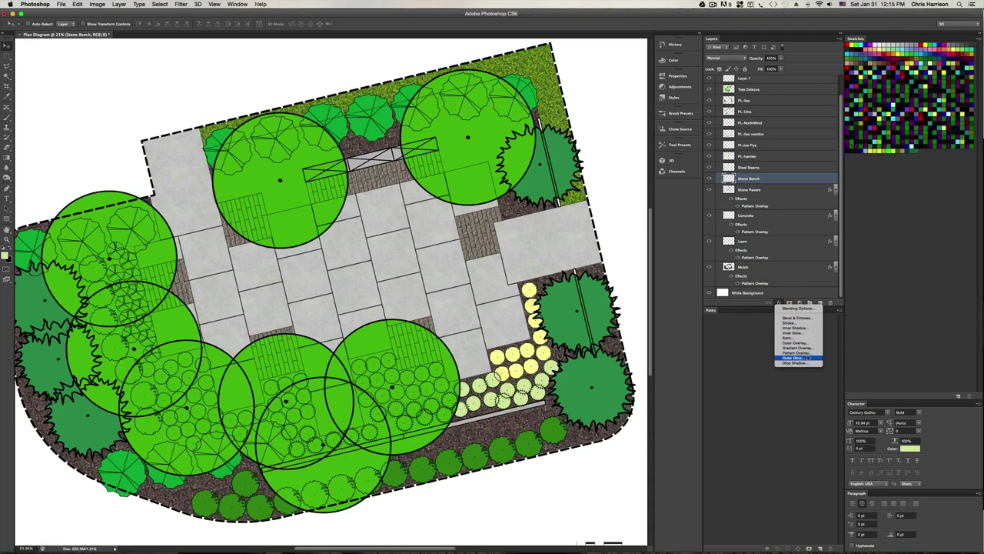
pyautogui.click(804, 353)
pyautogui.click(704, 291)
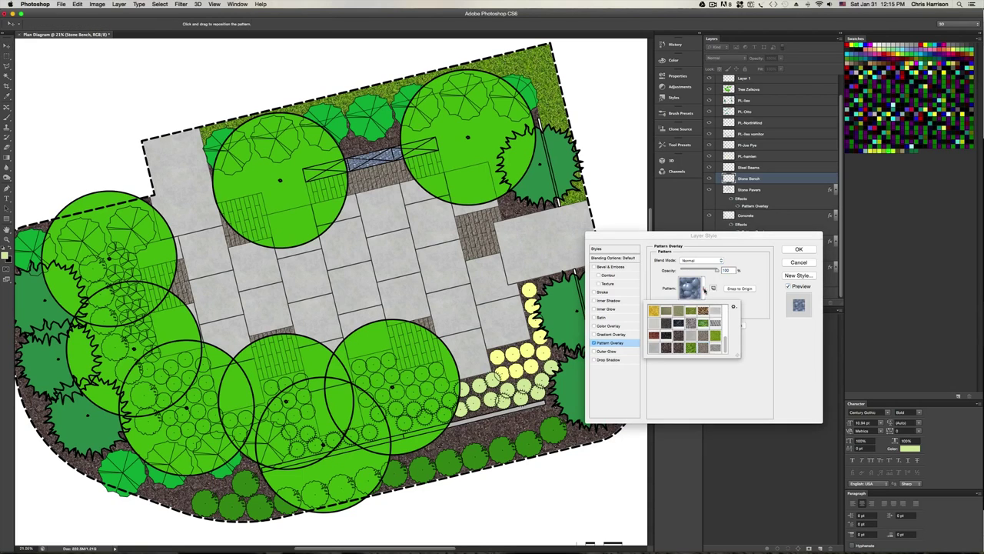
pyautogui.click(716, 350)
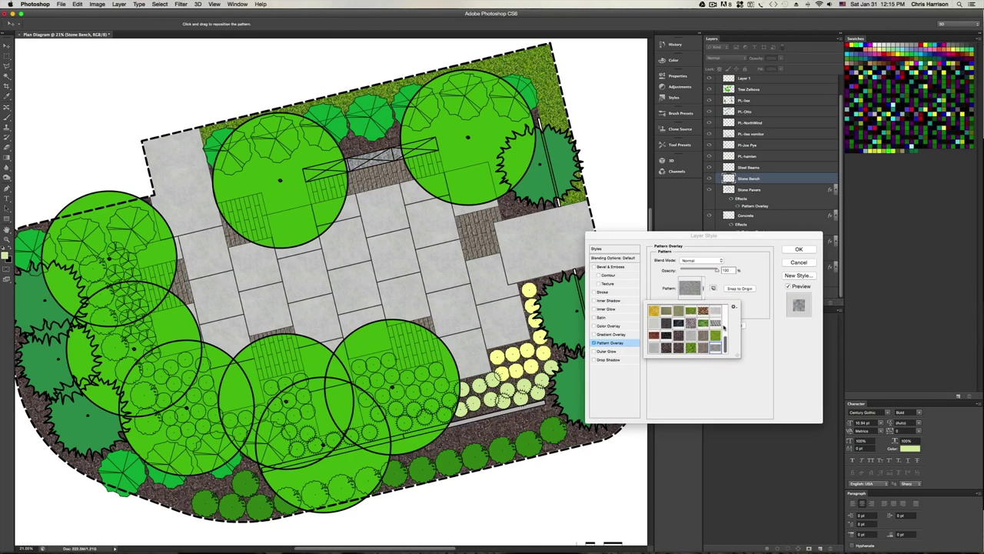
pyautogui.click(737, 301)
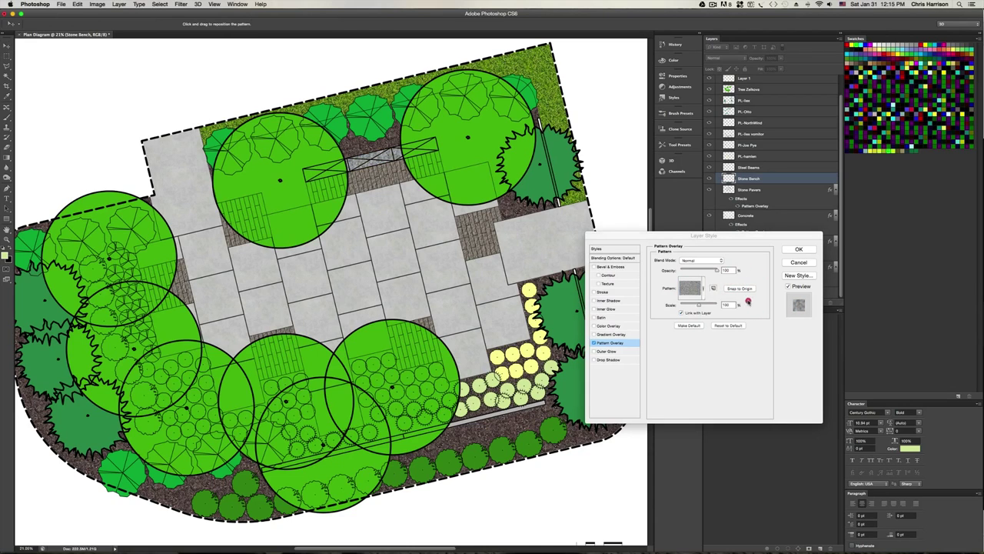
# Reduce the scale of the Stone Bench granite pattern, apply the overlay, and save the document
pyautogui.click(693, 306)
pyautogui.moveTo(694, 306); pyautogui.dragTo(686, 306)
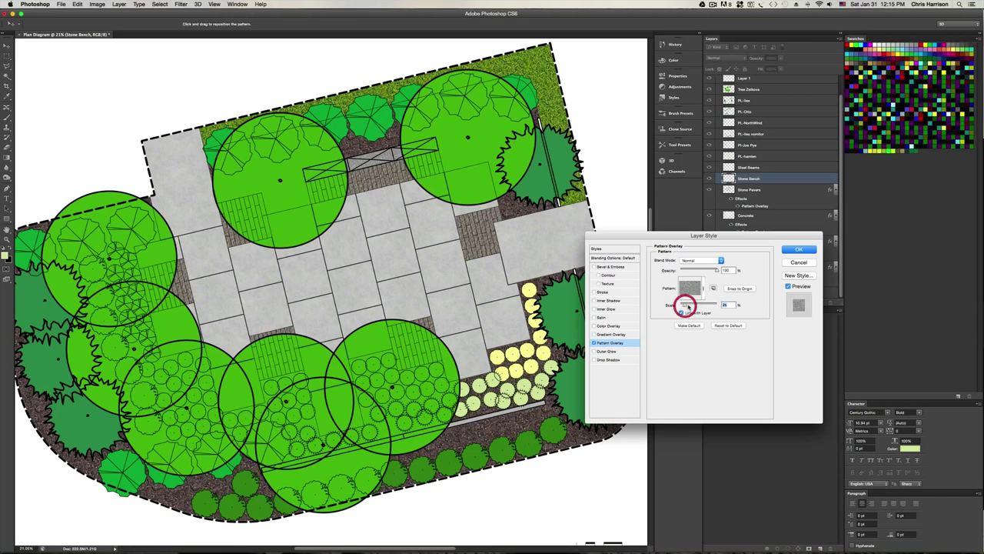
pyautogui.click(799, 249)
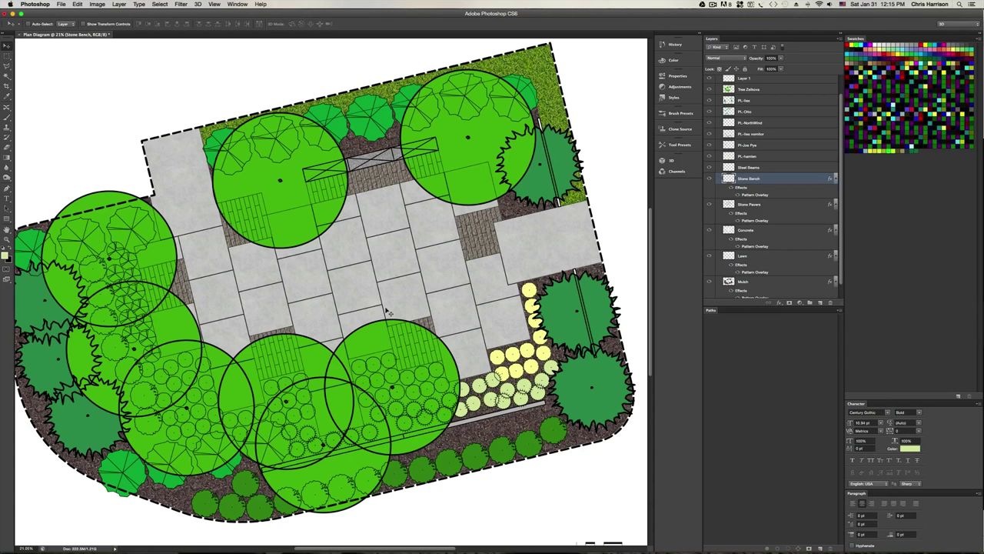
pyautogui.press('super+s')
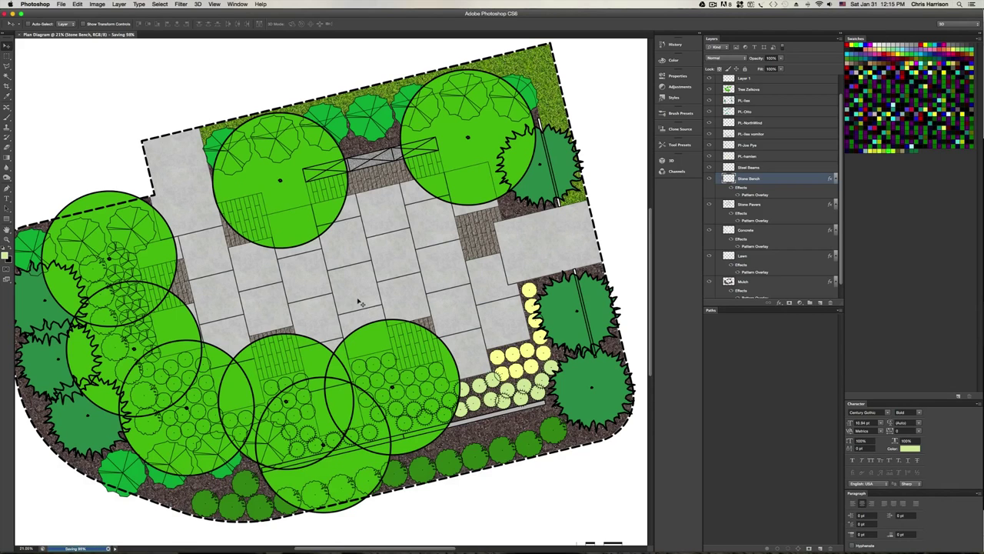
# Add a Hue/Saturation adjustment layer above Tree Zelkova and clip it to that layer
pyautogui.press('super+0')
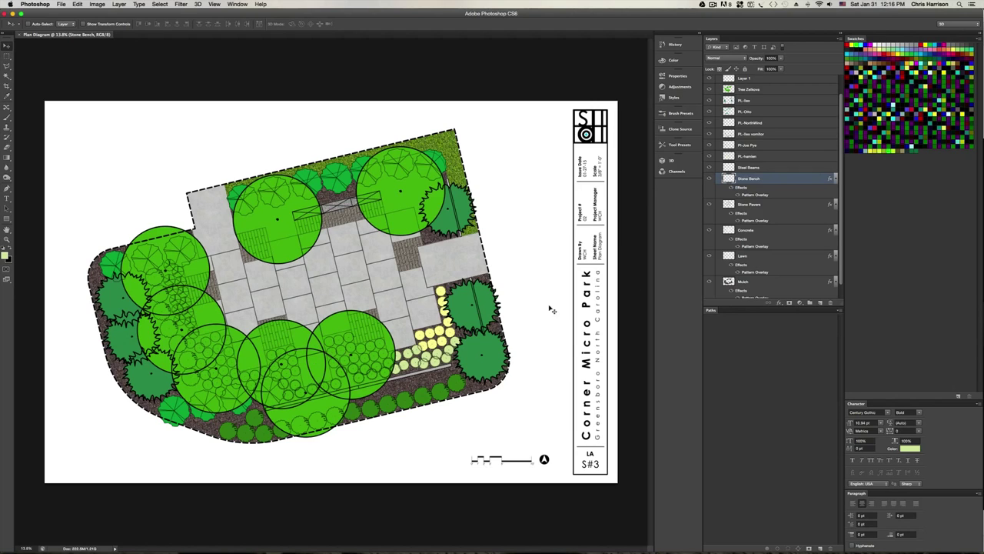
pyautogui.scroll(2, 735, 228)
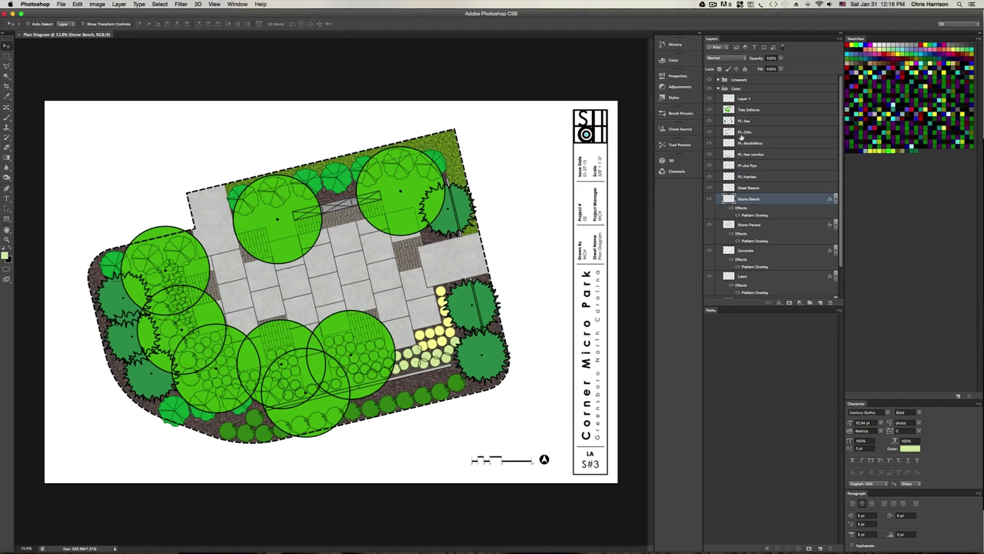
pyautogui.click(749, 110)
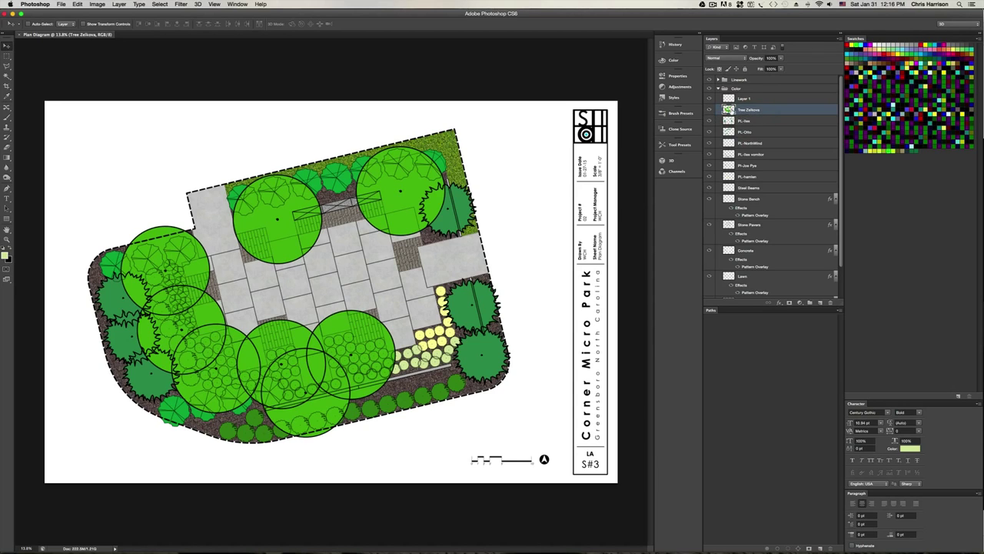
pyautogui.click(729, 110)
pyautogui.click(680, 86)
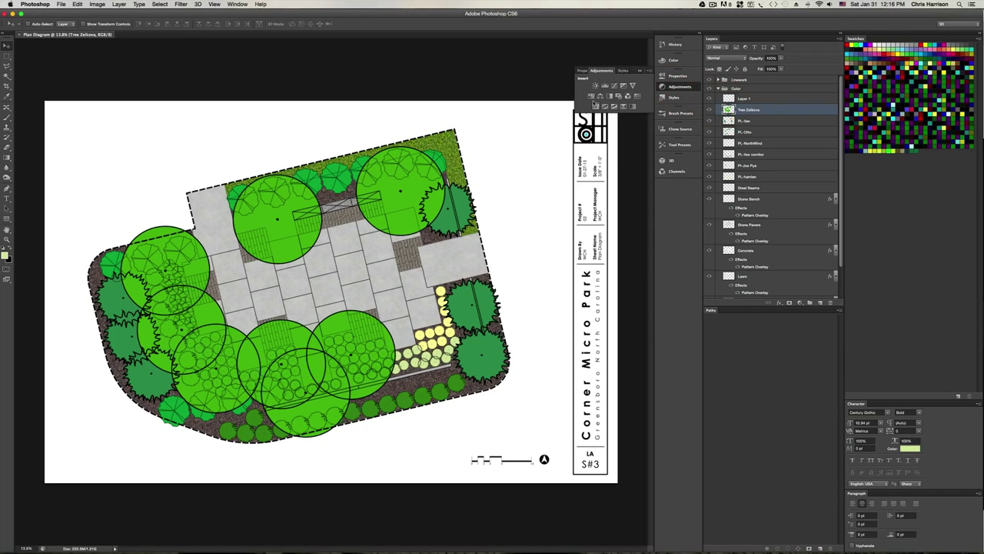
pyautogui.click(600, 96)
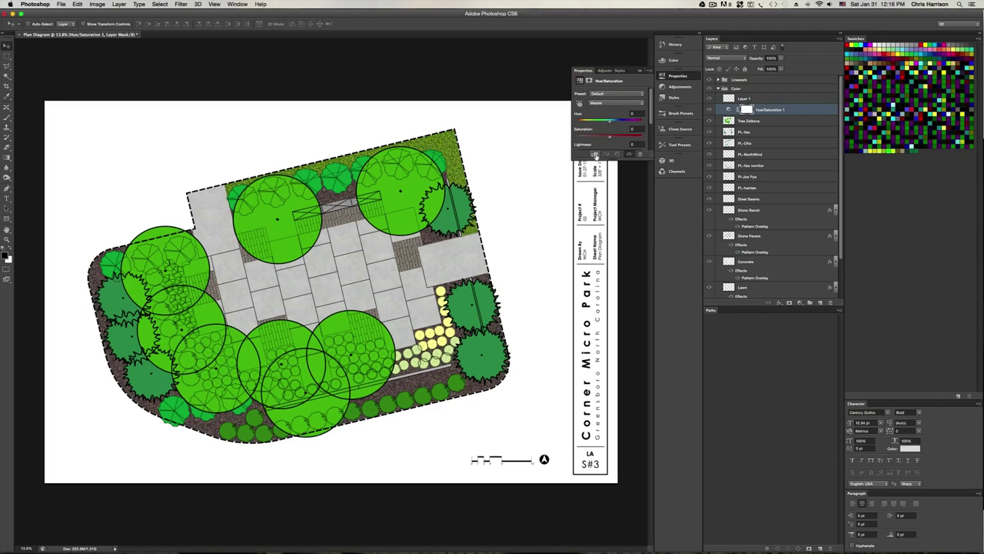
pyautogui.click(594, 154)
# Mute the Zelkova tree green by setting hue to -11, saturation to -25 and lightness to +11
pyautogui.moveTo(610, 124); pyautogui.dragTo(605, 124)
pyautogui.moveTo(609, 136); pyautogui.dragTo(616, 139)
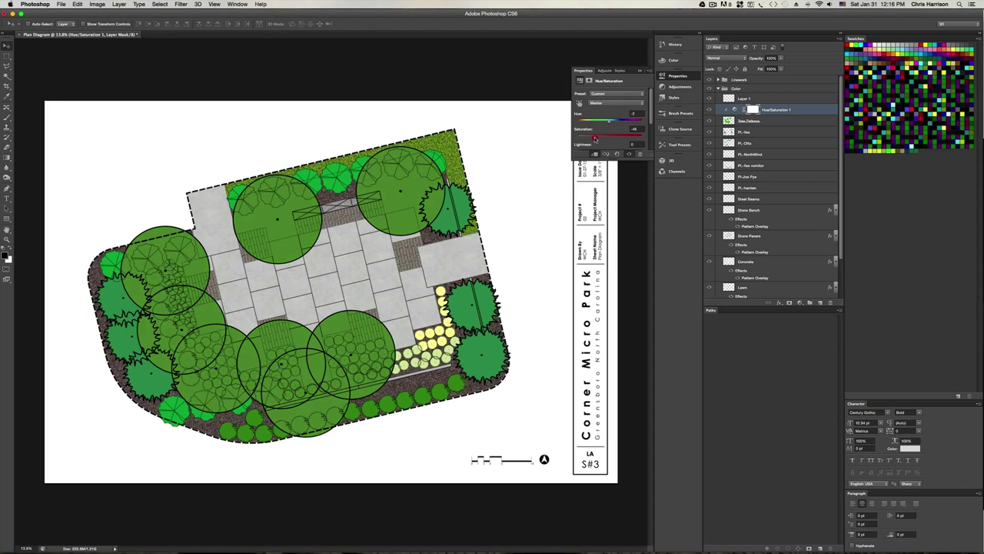
pyautogui.moveTo(599, 138); pyautogui.dragTo(600, 140)
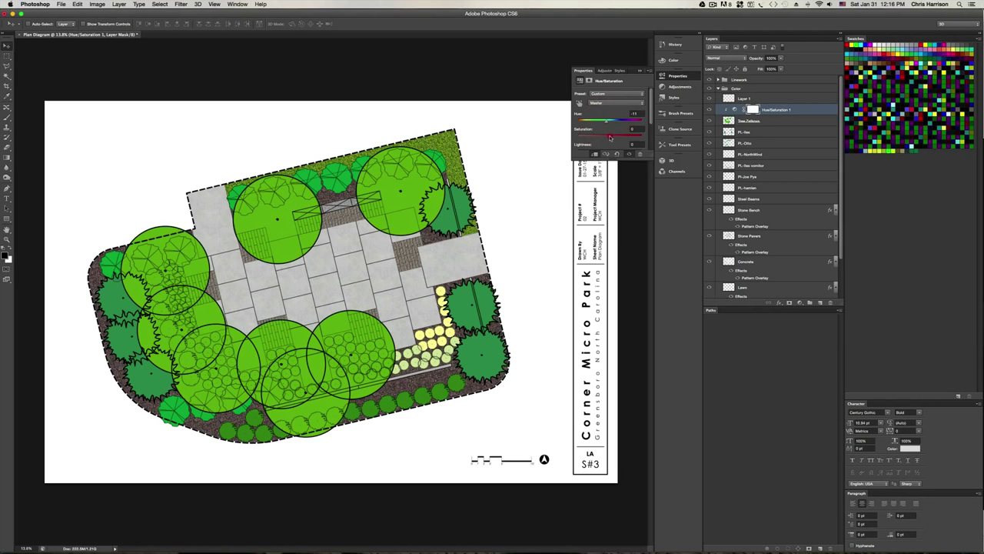
pyautogui.moveTo(610, 137); pyautogui.dragTo(612, 138)
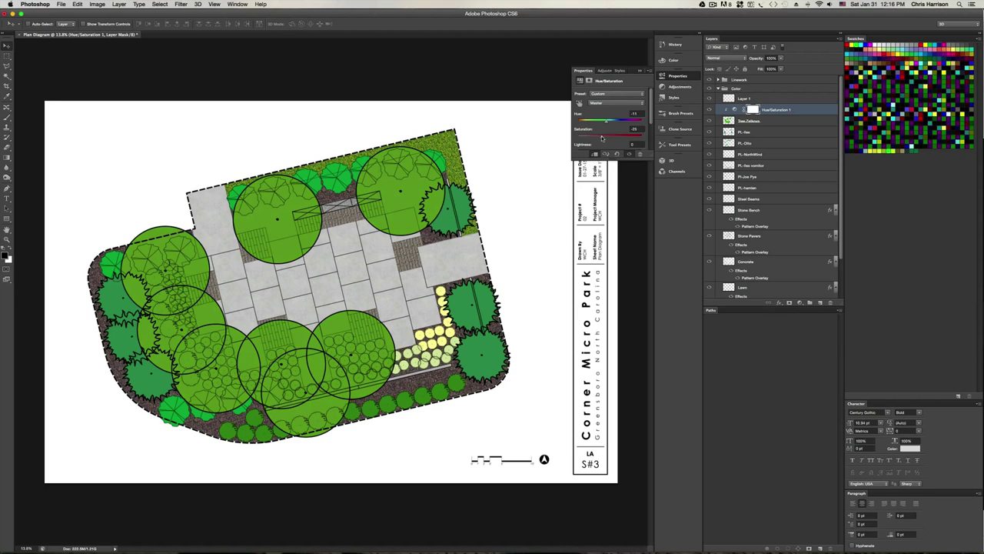
pyautogui.scroll(-3, 615, 132)
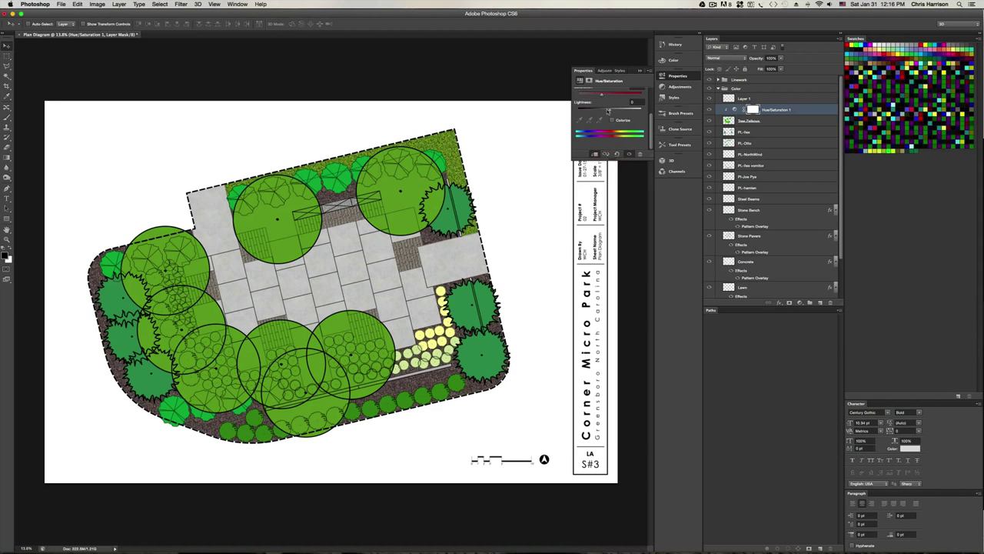
pyautogui.moveTo(609, 111)
pyautogui.mouseDown()
pyautogui.moveTo(596, 111)
pyautogui.moveTo(609, 111)
pyautogui.mouseUp()
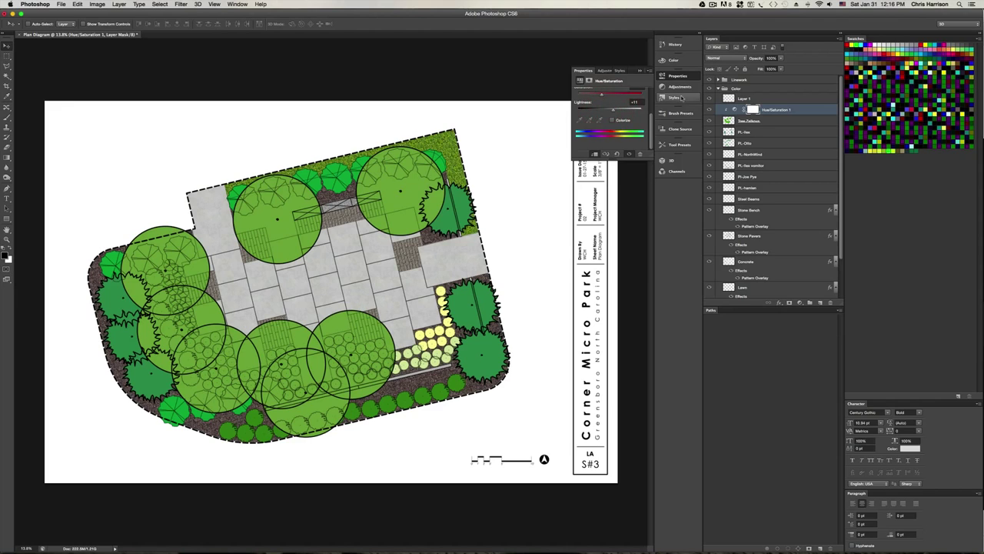
# Merge the Hue/Saturation adjustment with the Tree Zelkova layer into a single layer
pyautogui.click(773, 122)
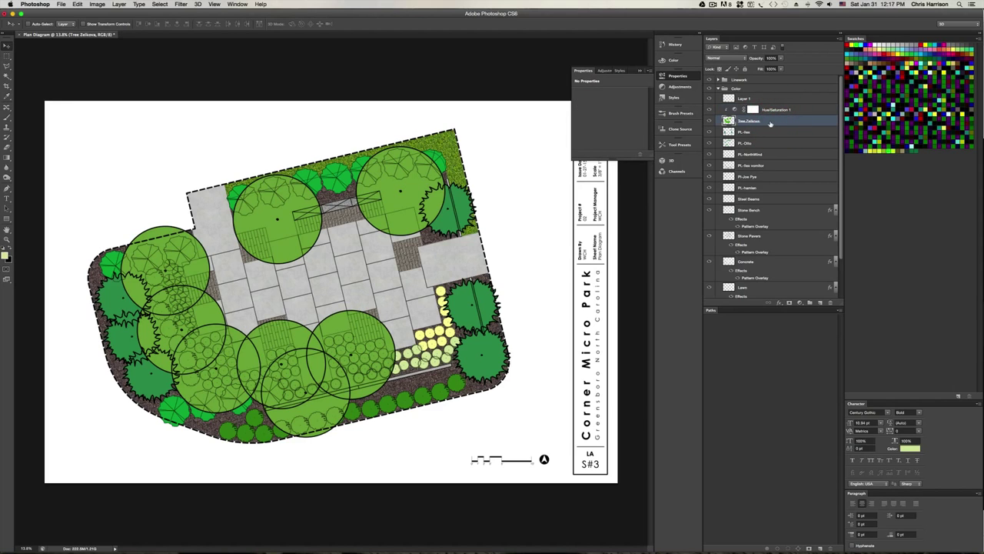
pyautogui.click(782, 112)
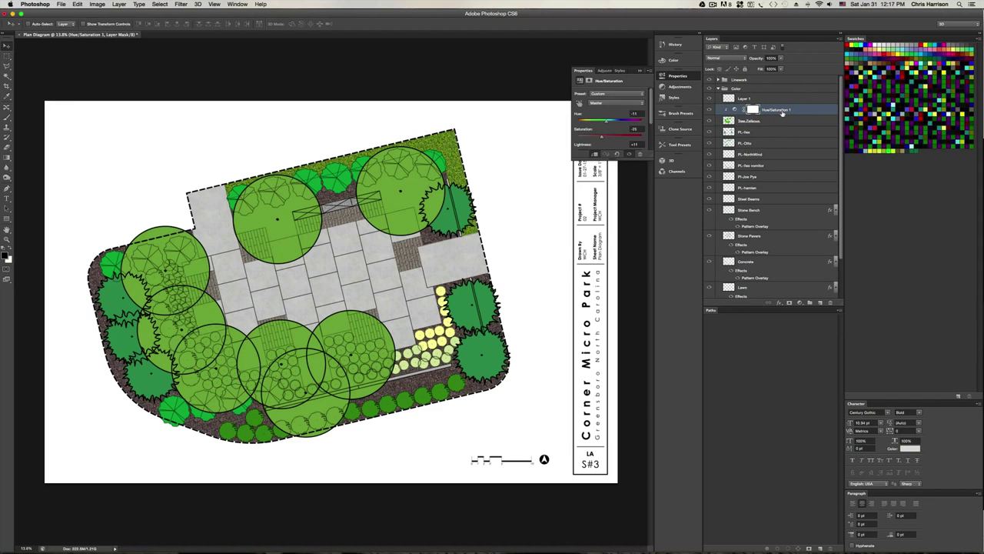
pyautogui.keyDown('shift'); pyautogui.click(781, 120); pyautogui.keyUp('shift')
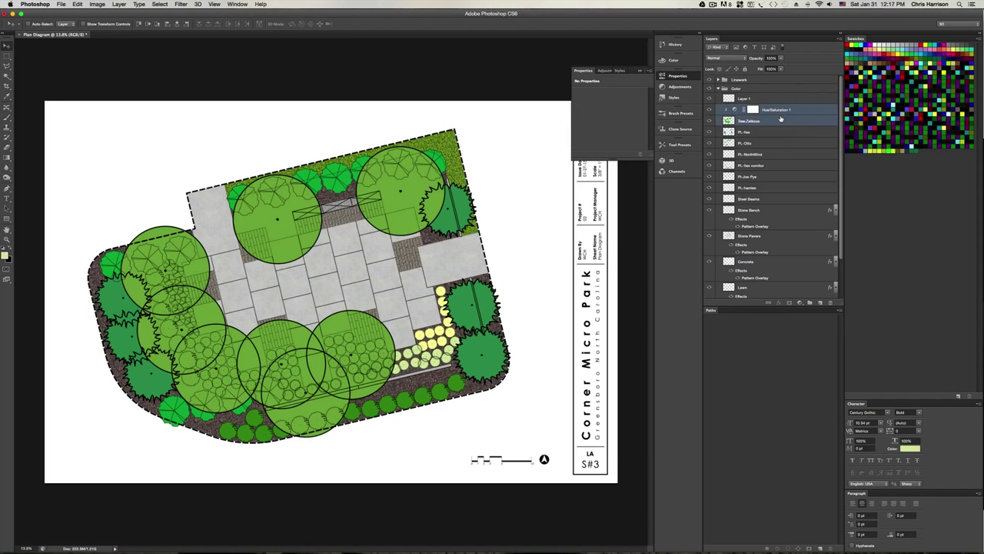
pyautogui.press('super+e')
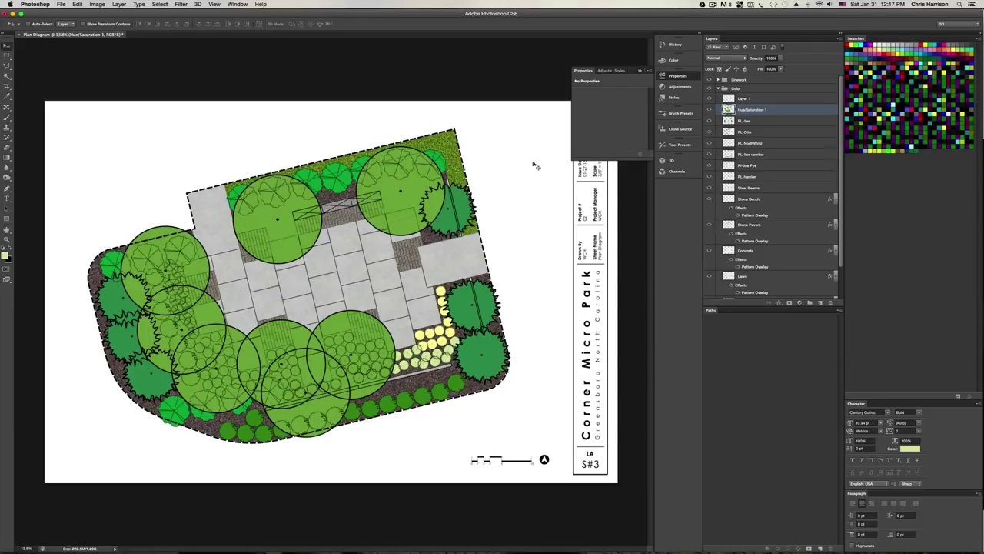
# Add an Inner Glow to the merged tree layer with Darken blend mode and a darker shade of green sampled from the canopy
pyautogui.click(779, 304)
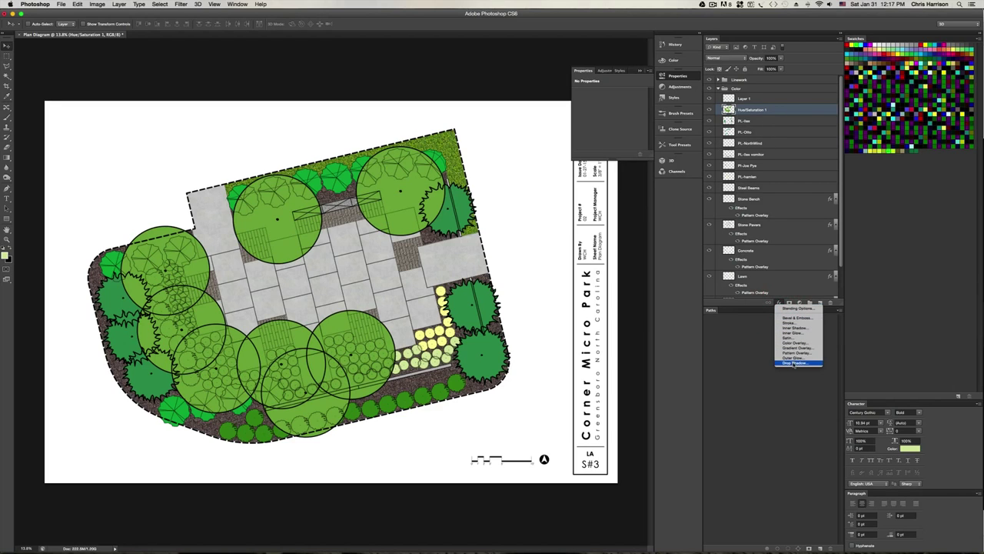
pyautogui.click(804, 335)
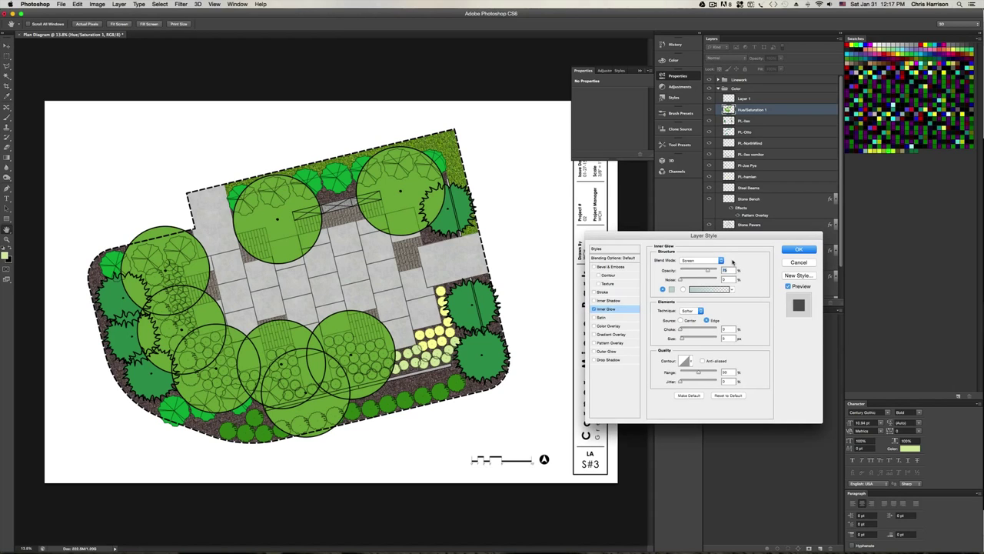
pyautogui.click(721, 261)
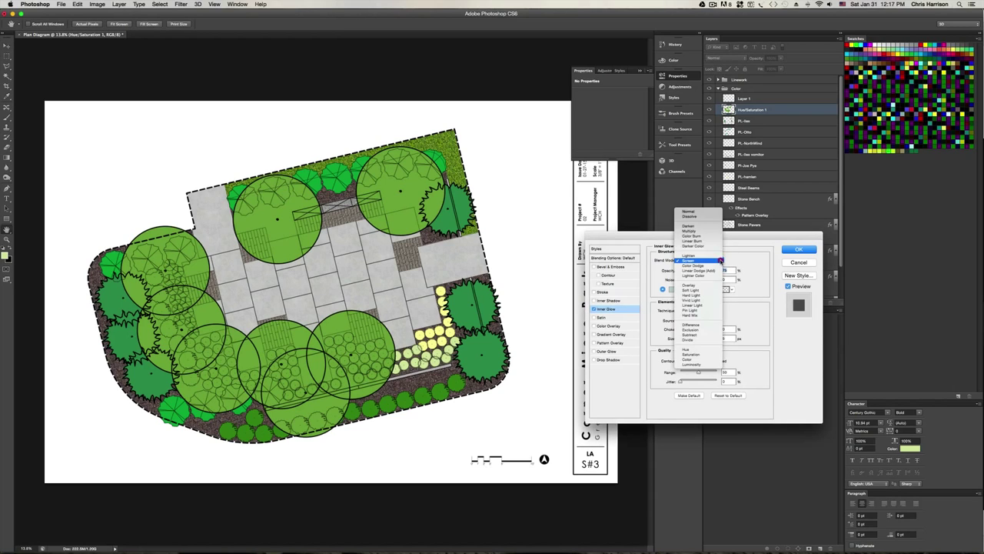
pyautogui.click(707, 225)
pyautogui.click(672, 289)
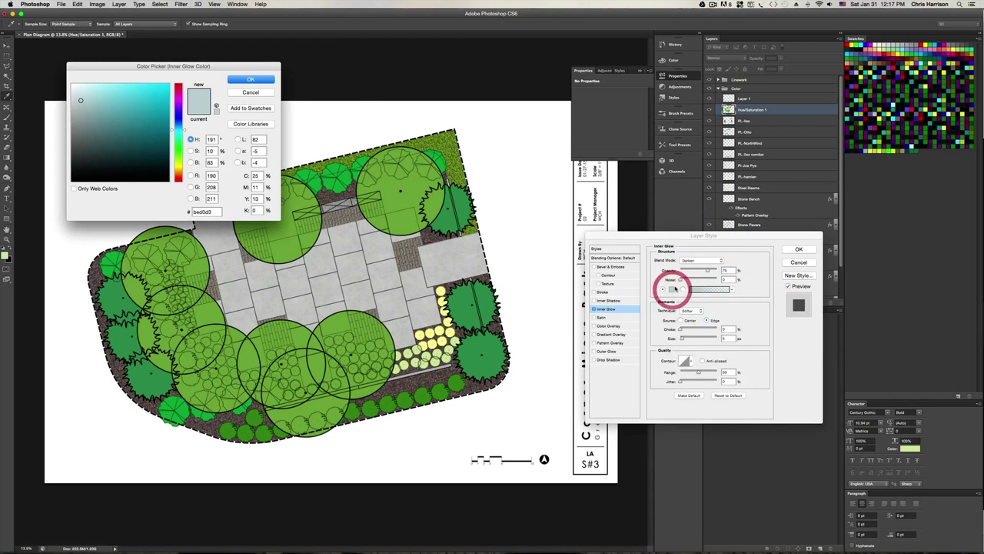
pyautogui.click(282, 230)
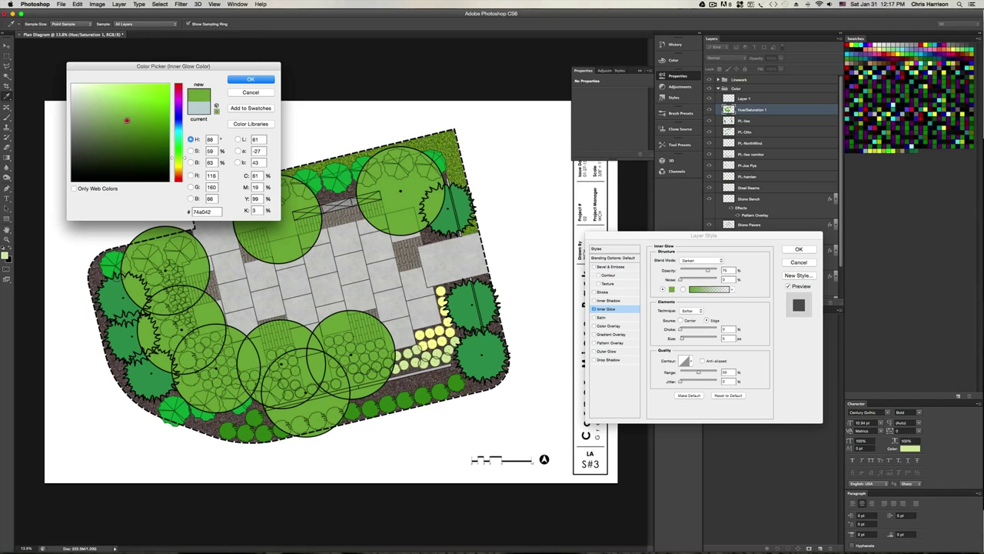
pyautogui.click(125, 138)
pyautogui.click(260, 81)
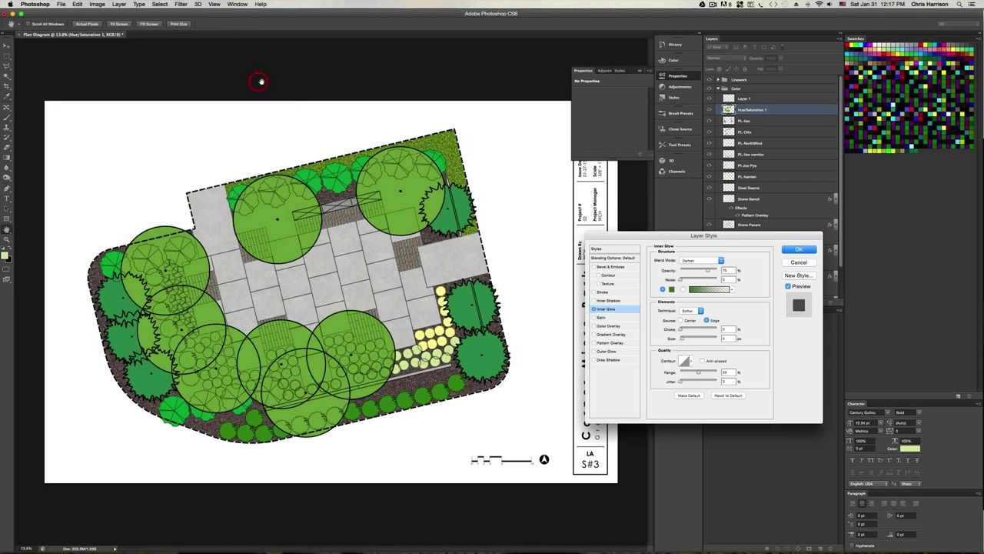
# Increase the choke and size of the trees' inner glow and apply the effect
pyautogui.moveTo(682, 339)
pyautogui.mouseDown()
pyautogui.moveTo(709, 339)
pyautogui.moveTo(687, 329)
pyautogui.mouseUp()
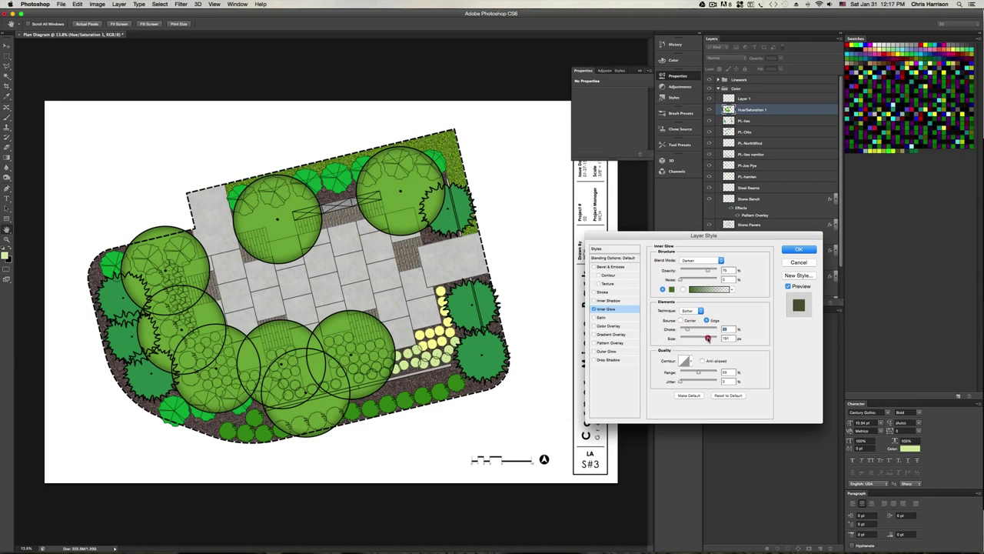
pyautogui.click(725, 338)
pyautogui.doubleClick(725, 339)
pyautogui.click(800, 250)
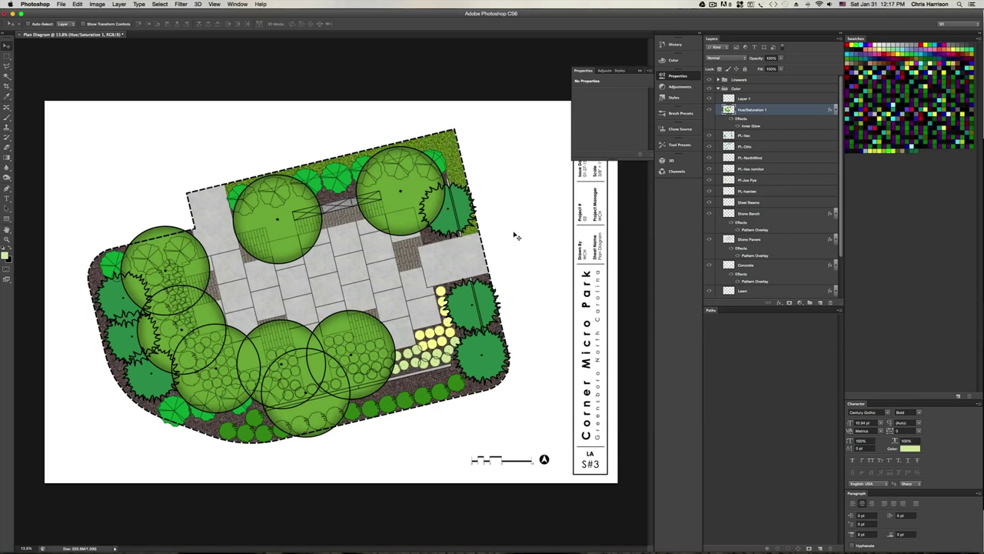
# Add a Multiply Drop Shadow to the merged tree layer with a distance of about 230 px, low spread and reduced opacity, and save
pyautogui.click(779, 302)
pyautogui.click(793, 362)
pyautogui.moveTo(683, 312); pyautogui.dragTo(712, 300)
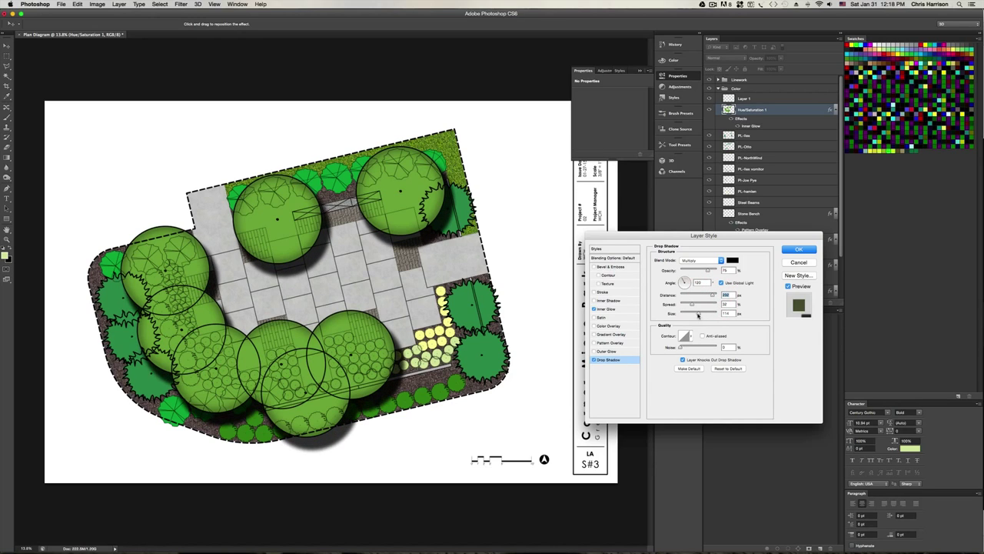
pyautogui.moveTo(698, 315); pyautogui.dragTo(682, 304)
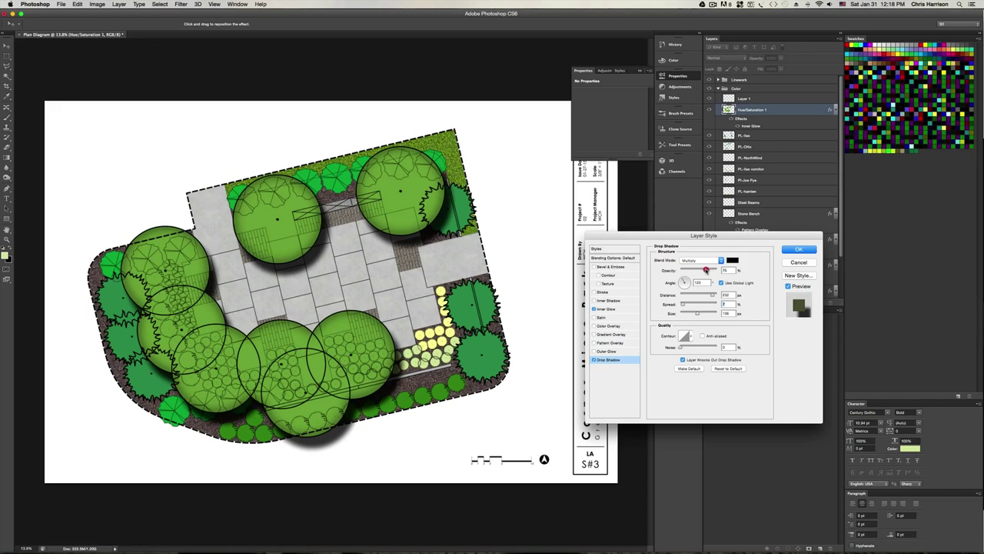
pyautogui.moveTo(706, 270); pyautogui.dragTo(702, 271)
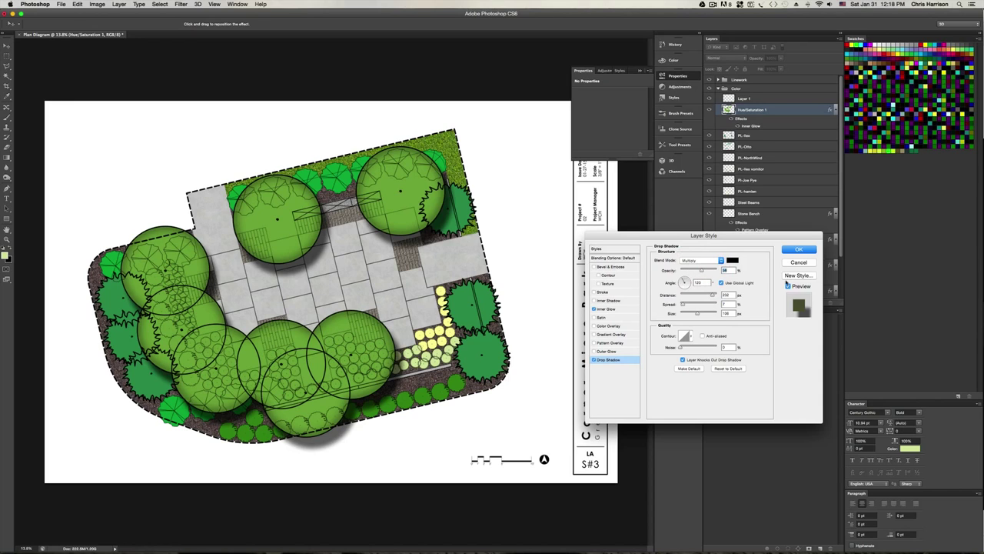
pyautogui.click(812, 250)
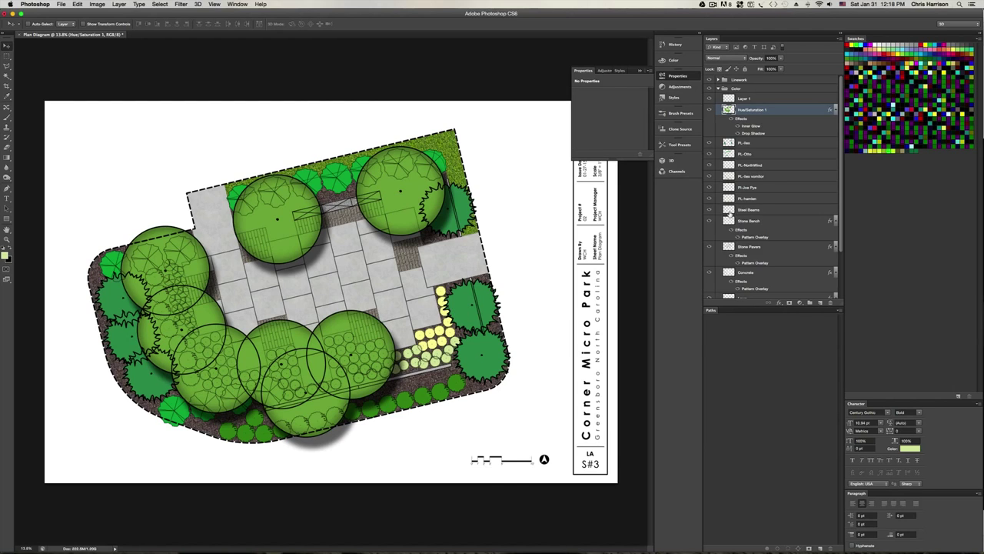
pyautogui.press('super+s')
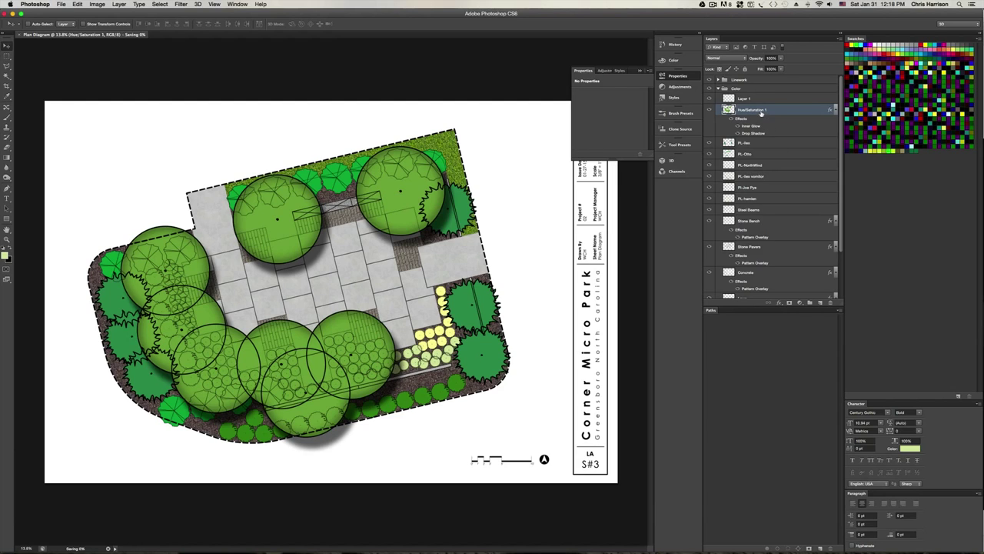
# Rename the merged tree layer as PL-Zelkova and save the document
pyautogui.doubleClick(754, 110)
pyautogui.write('l')
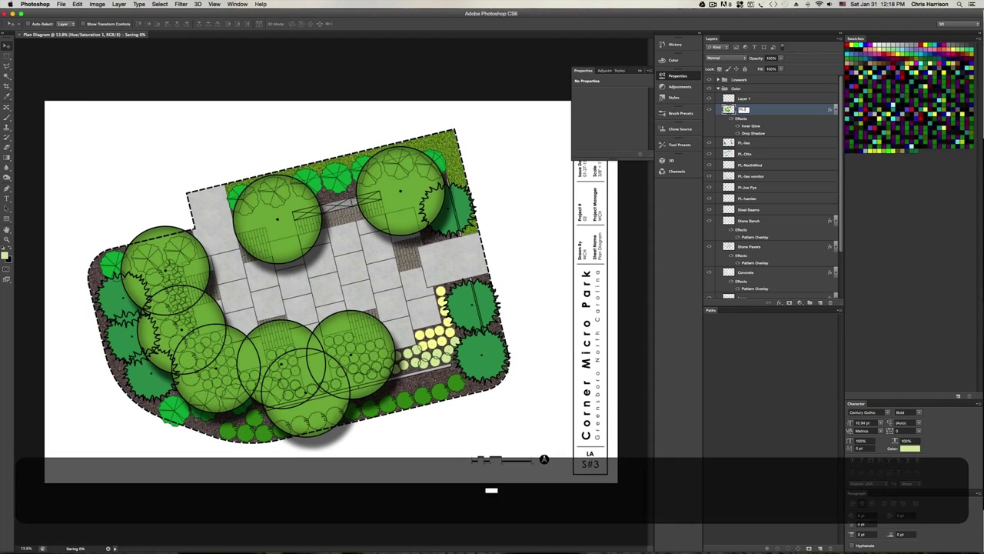
pyautogui.write('t')
pyautogui.press('BackSpace')
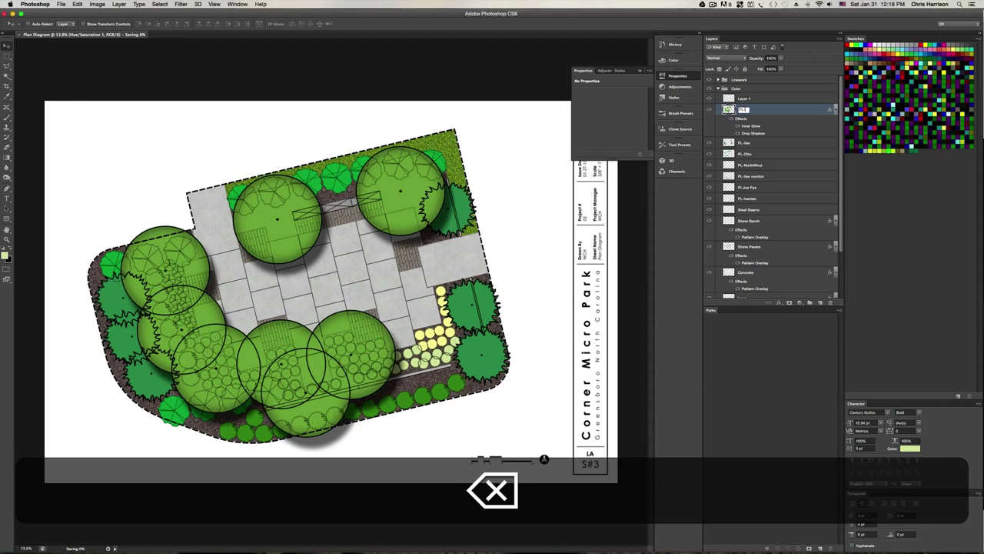
pyautogui.write('Zelkova')
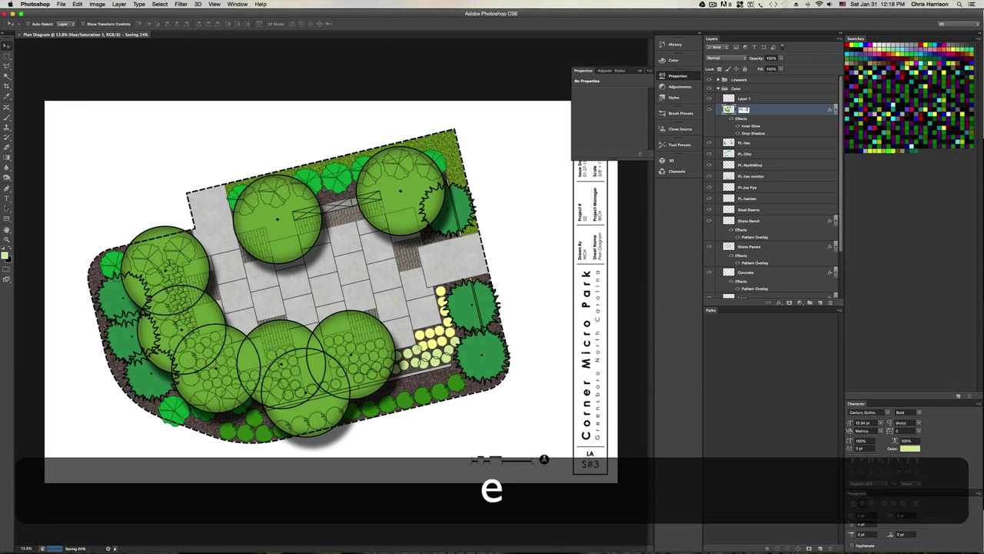
pyautogui.press('Return')
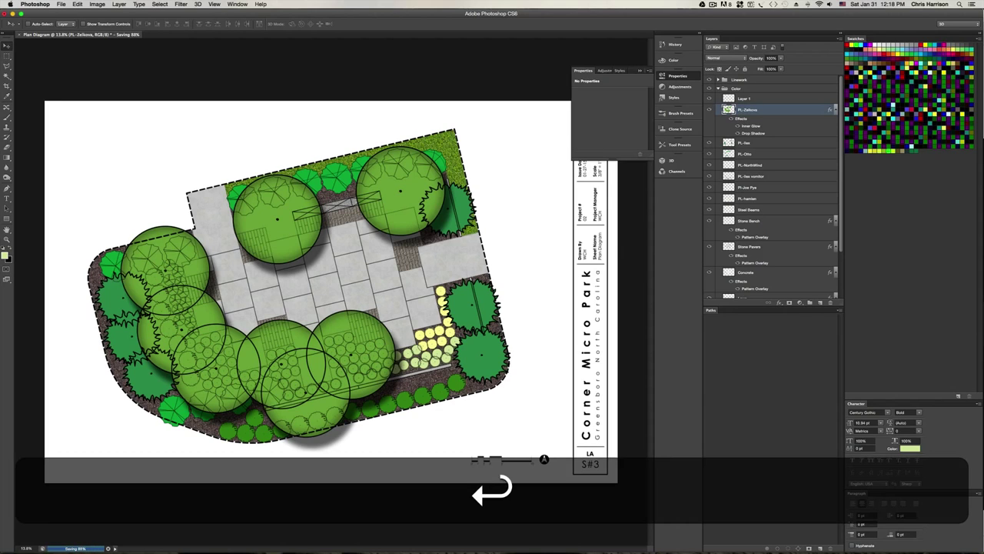
pyautogui.press('super+s')
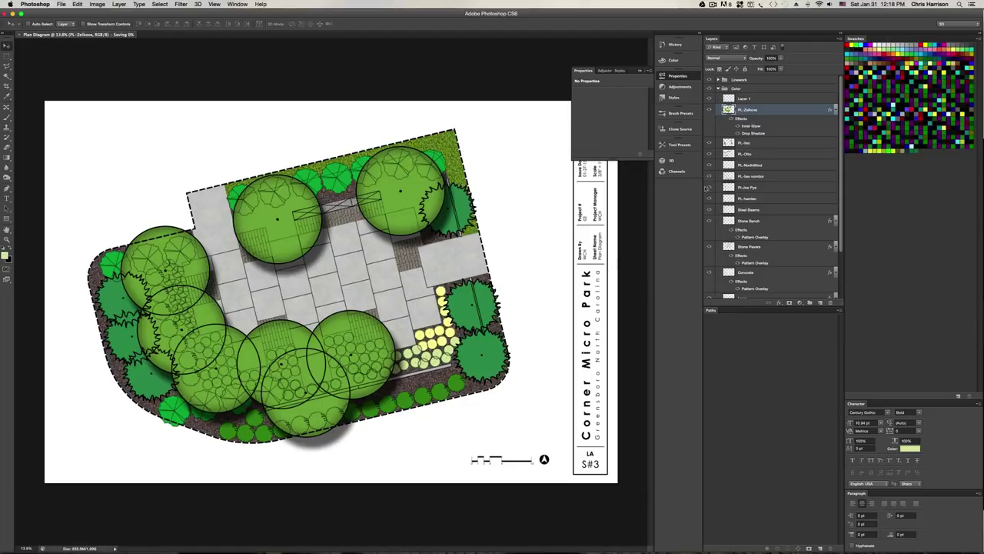
# Identify the PL-Ilex plants by toggling their layer's visibility, and copy the Drop Shadow effect from PL-Zelkova to PL-Ilex
pyautogui.click(749, 143)
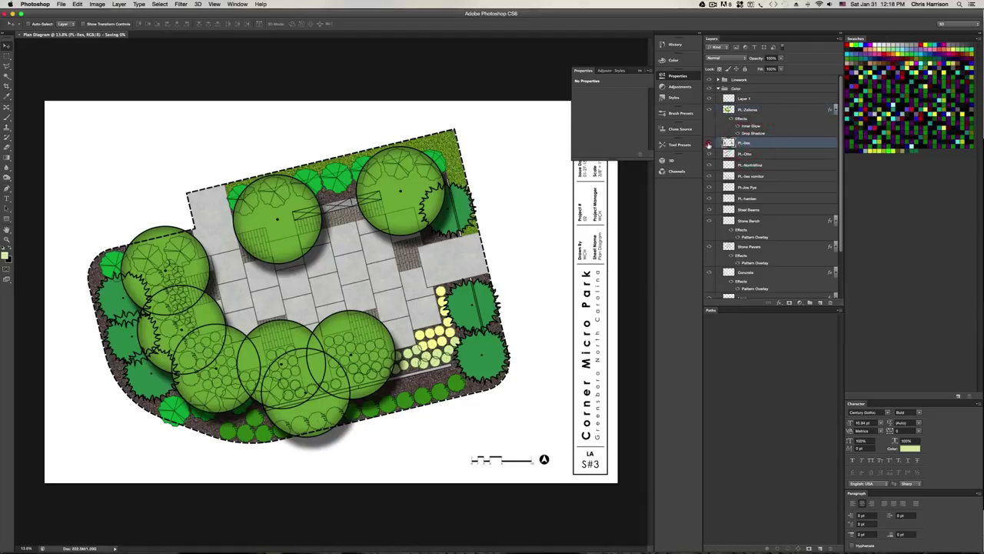
pyautogui.click(707, 143)
pyautogui.click(708, 143)
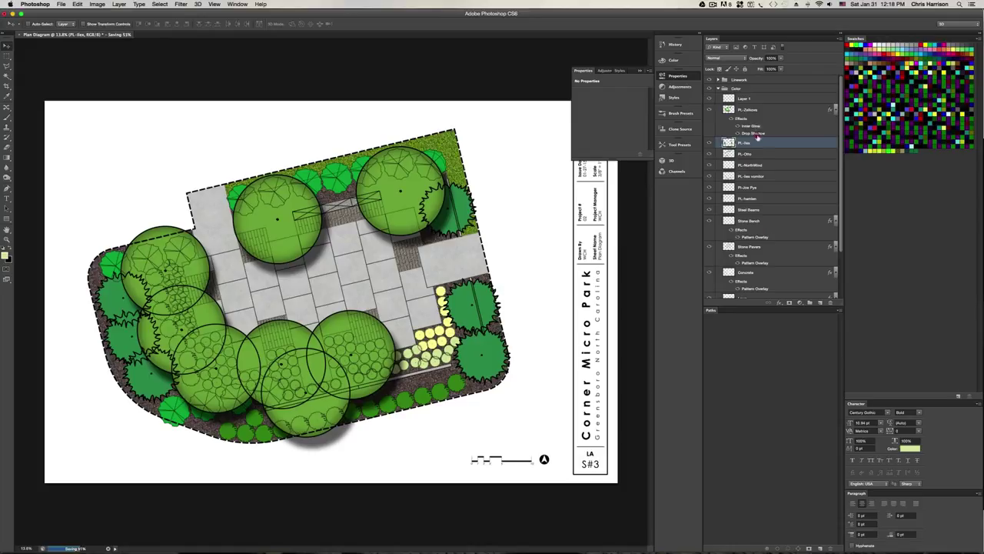
pyautogui.click(759, 133)
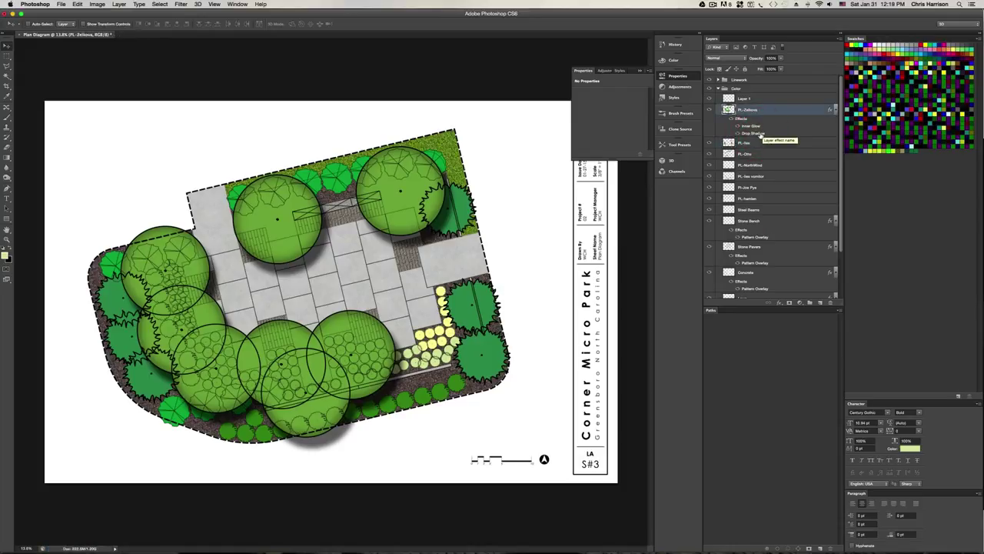
pyautogui.moveTo(759, 134); pyautogui.dragTo(759, 143)
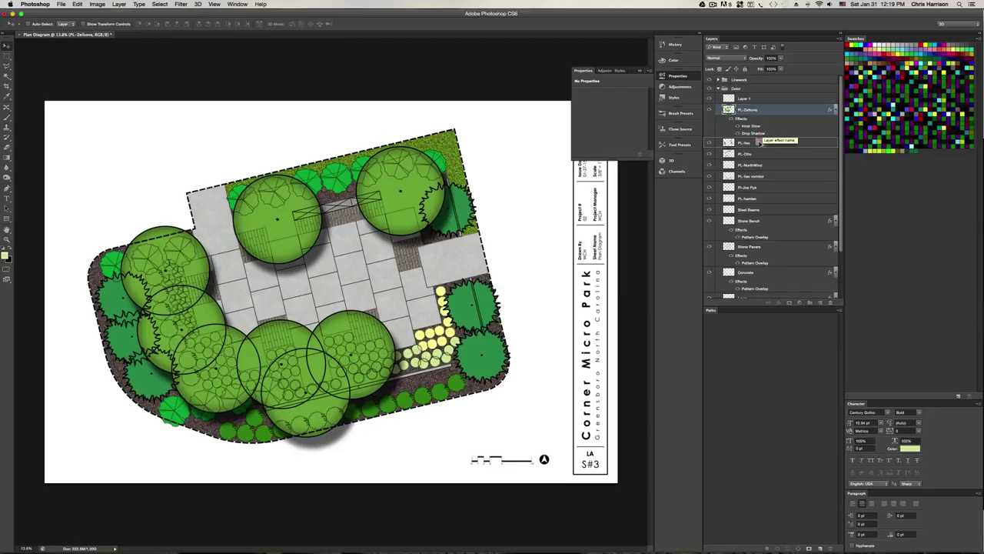
pyautogui.keyDown('alt'); pyautogui.moveTo(759, 143); pyautogui.dragTo(760, 143); pyautogui.keyUp('alt')
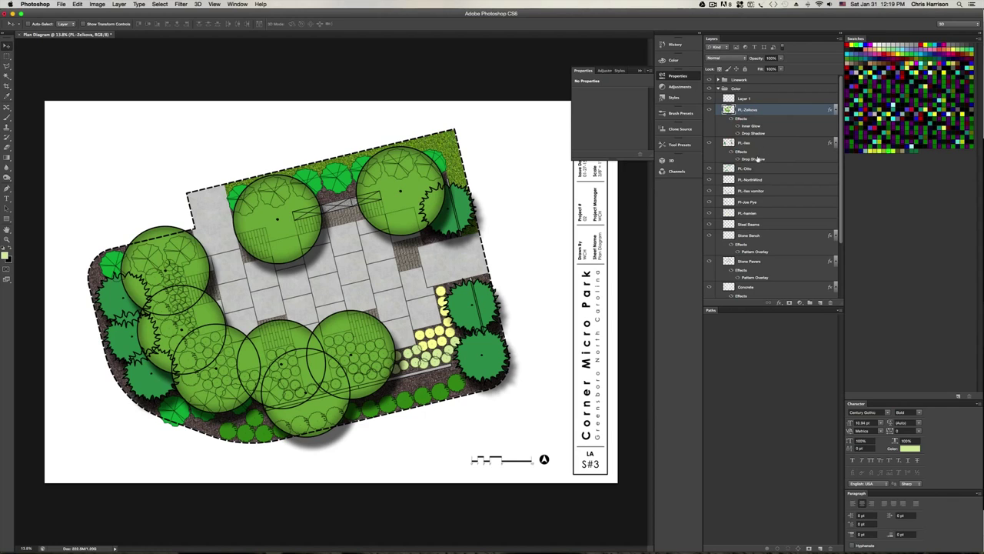
# Reduce the PL-Ilex drop shadow's size to about 40 px, shorten its distance, and apply the effect
pyautogui.click(758, 159)
pyautogui.doubleClick(757, 160)
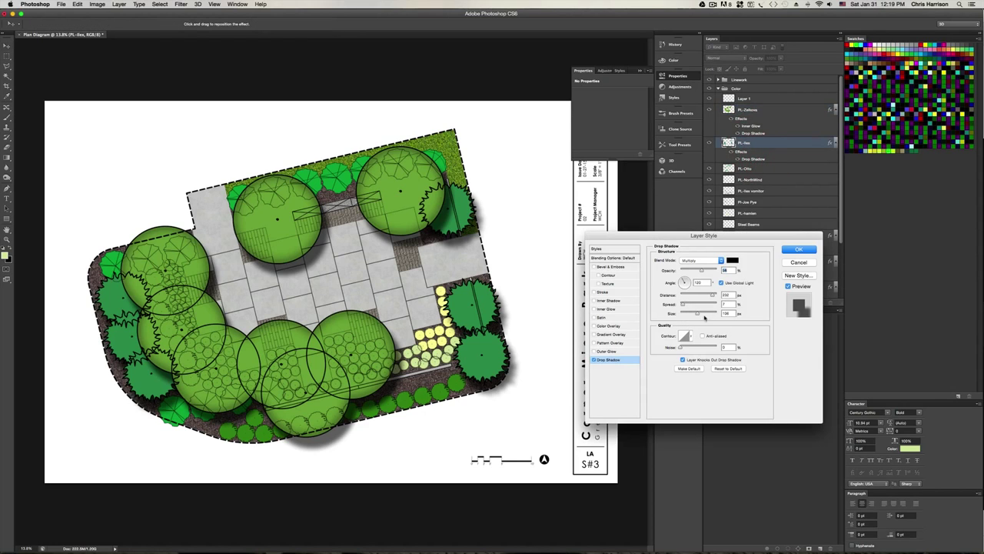
pyautogui.moveTo(697, 314); pyautogui.dragTo(688, 312)
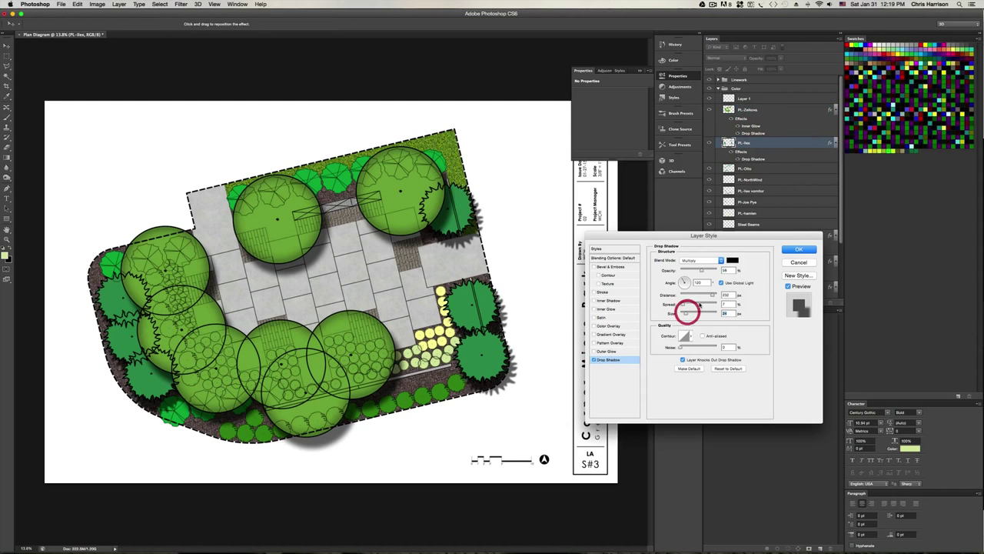
pyautogui.moveTo(712, 294)
pyautogui.mouseDown()
pyautogui.moveTo(688, 313)
pyautogui.moveTo(705, 293)
pyautogui.mouseUp()
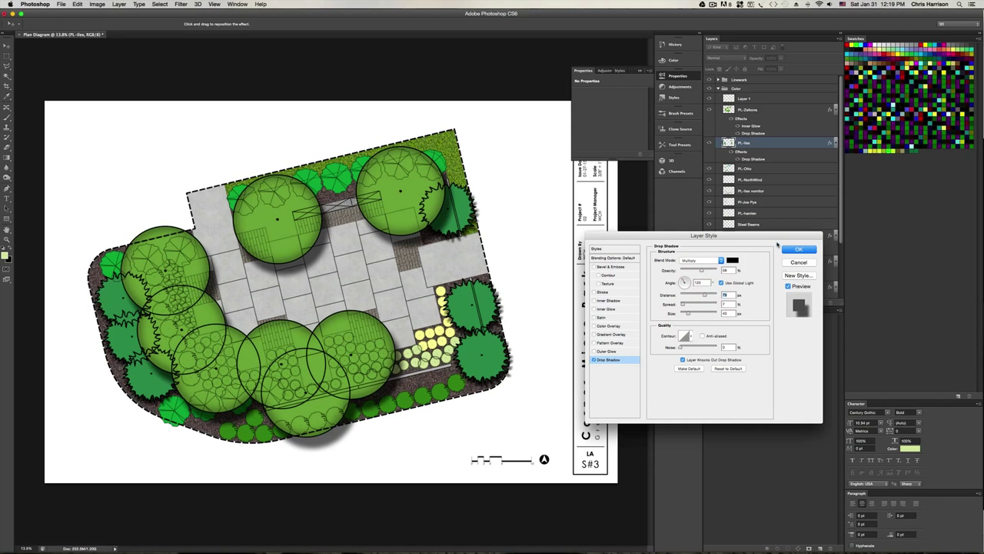
pyautogui.click(799, 249)
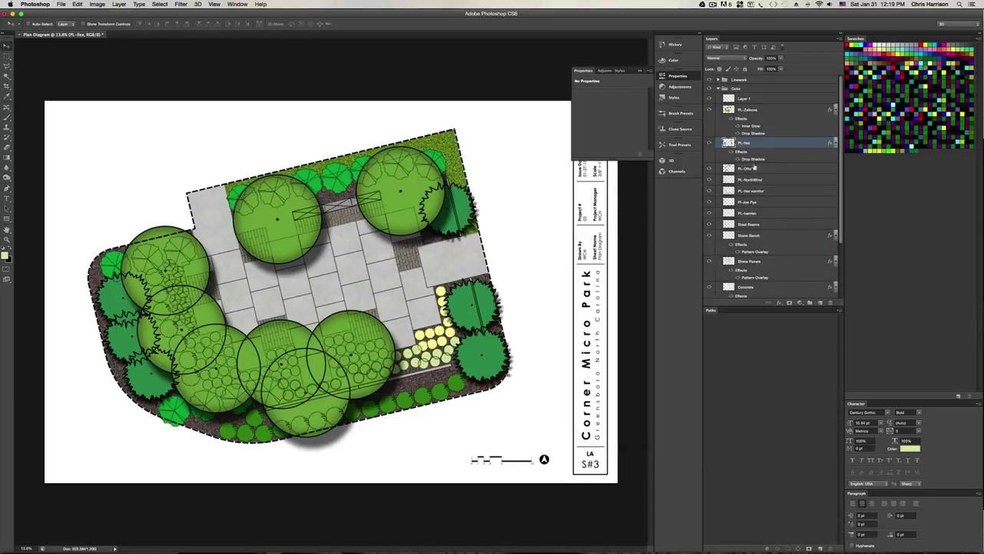
# Add an Inner Glow to PL-Ilex in dark green 205335, darkened from a color sampled from its canopy
pyautogui.click(778, 303)
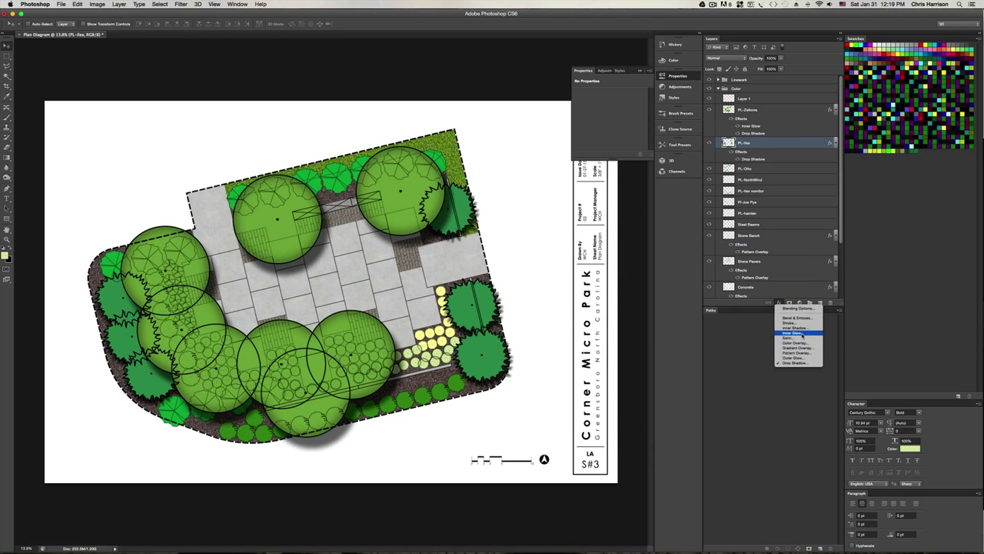
pyautogui.click(799, 334)
pyautogui.click(673, 290)
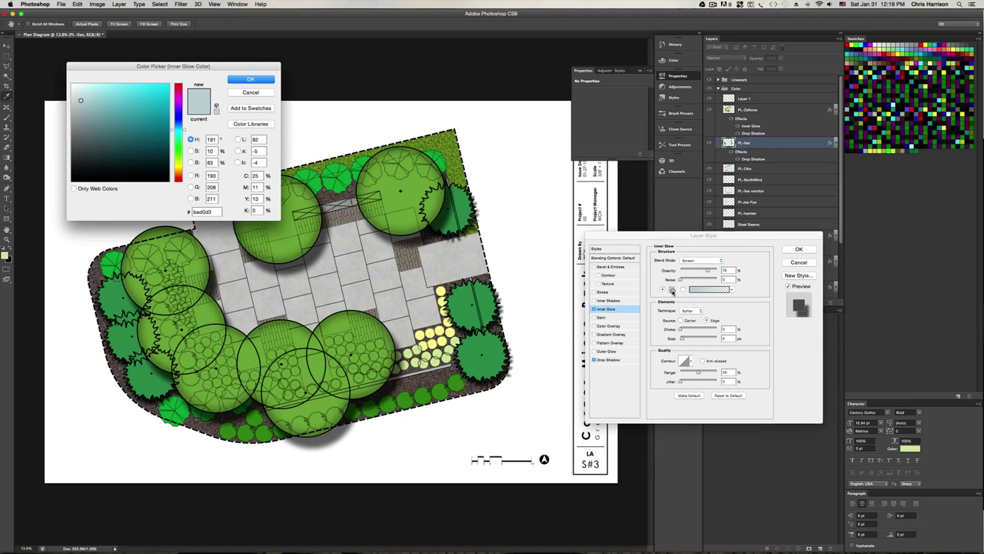
pyautogui.click(466, 304)
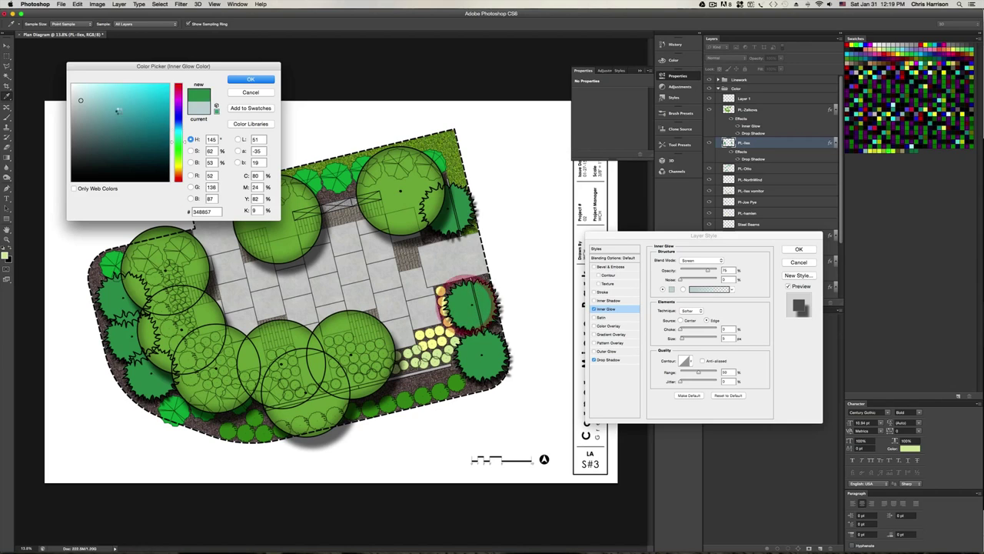
pyautogui.click(131, 147)
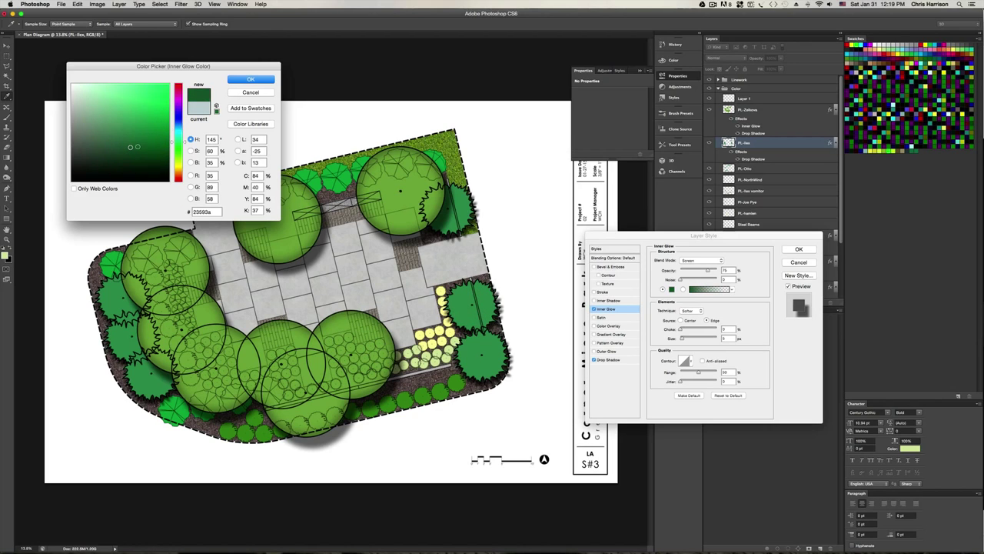
pyautogui.click(132, 149)
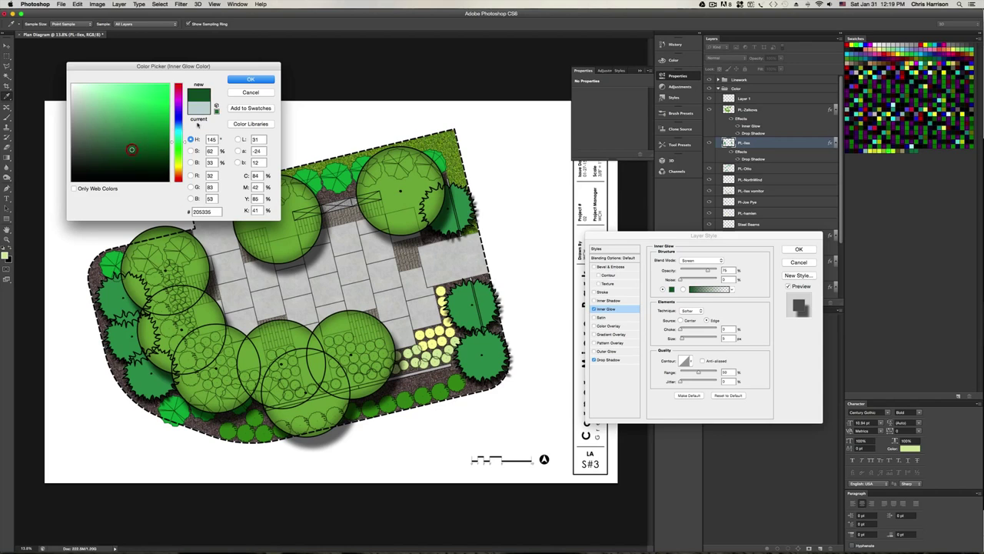
pyautogui.click(252, 80)
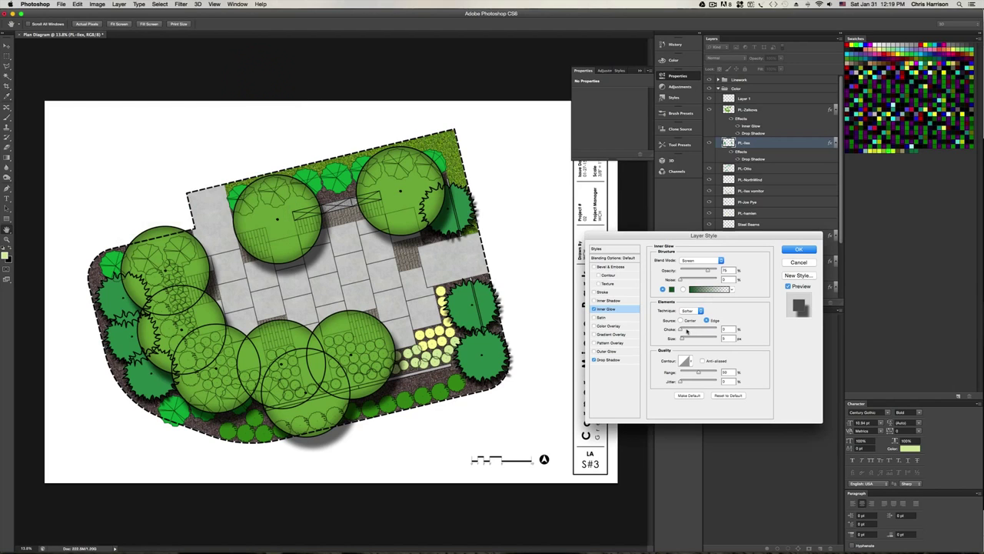
# Set the PL-Ilex inner glow to Darken blend mode with a low choke and a large size, and apply it
pyautogui.moveTo(684, 341)
pyautogui.mouseDown()
pyautogui.moveTo(699, 338)
pyautogui.moveTo(682, 329)
pyautogui.moveTo(691, 330)
pyautogui.mouseUp()
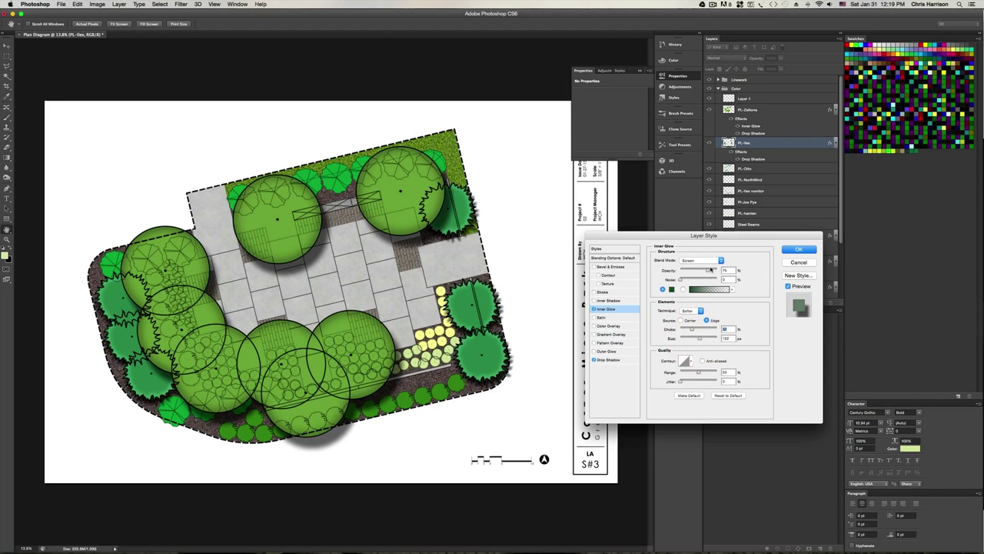
pyautogui.click(720, 260)
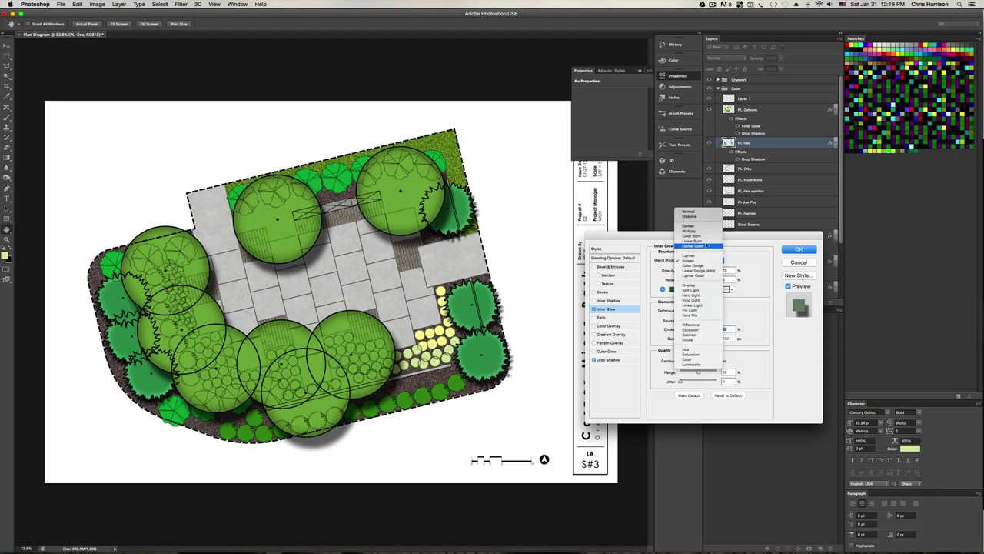
pyautogui.click(696, 226)
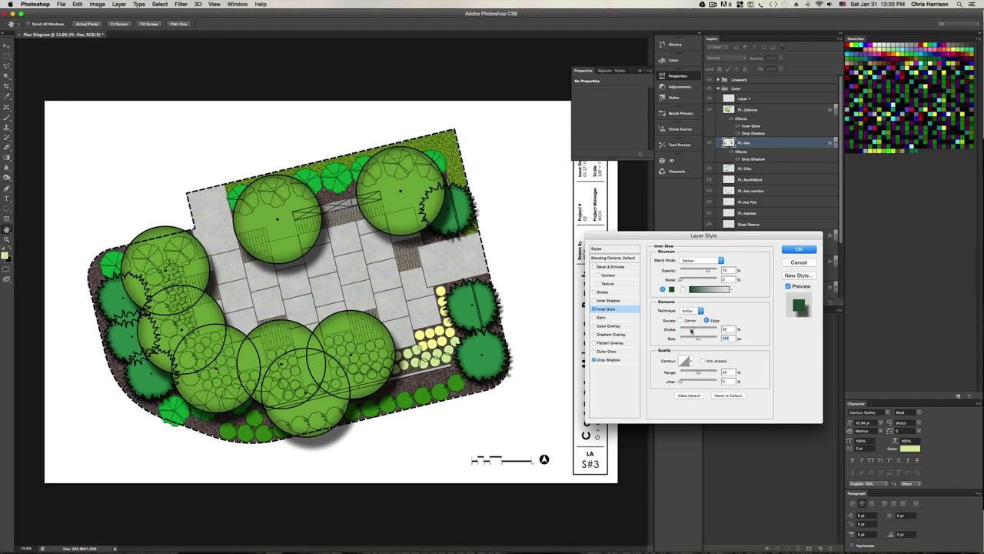
pyautogui.click(687, 329)
pyautogui.moveTo(687, 329); pyautogui.dragTo(705, 338)
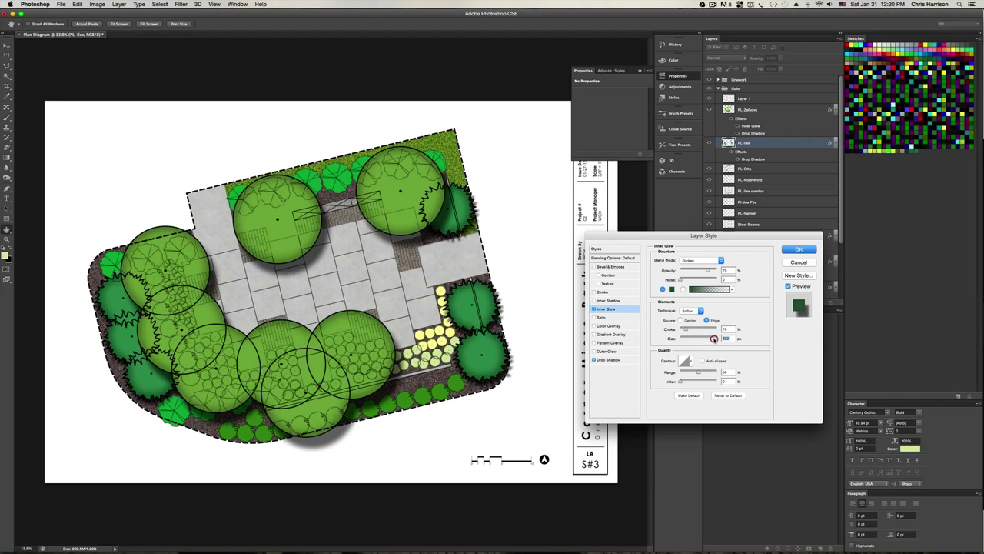
pyautogui.moveTo(685, 329); pyautogui.dragTo(683, 329)
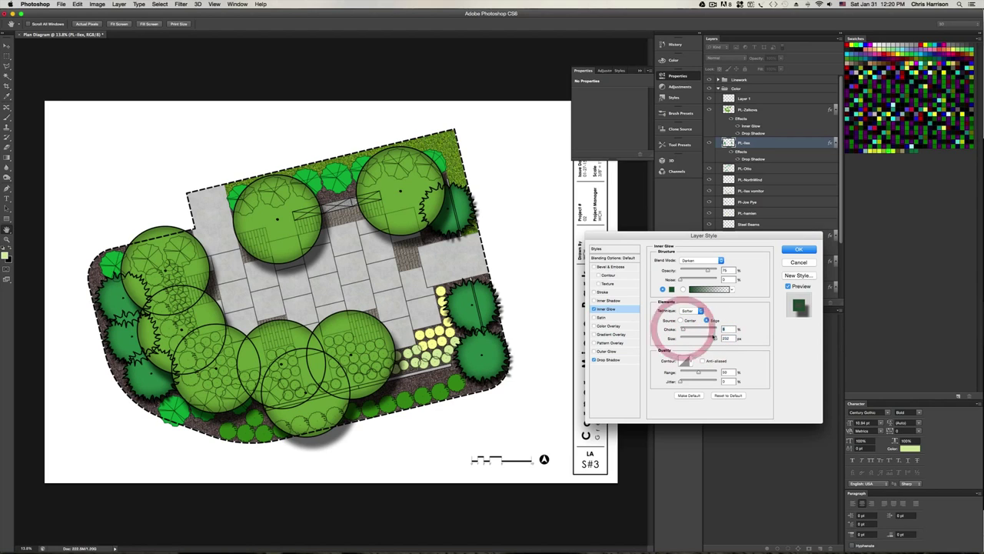
pyautogui.click(686, 329)
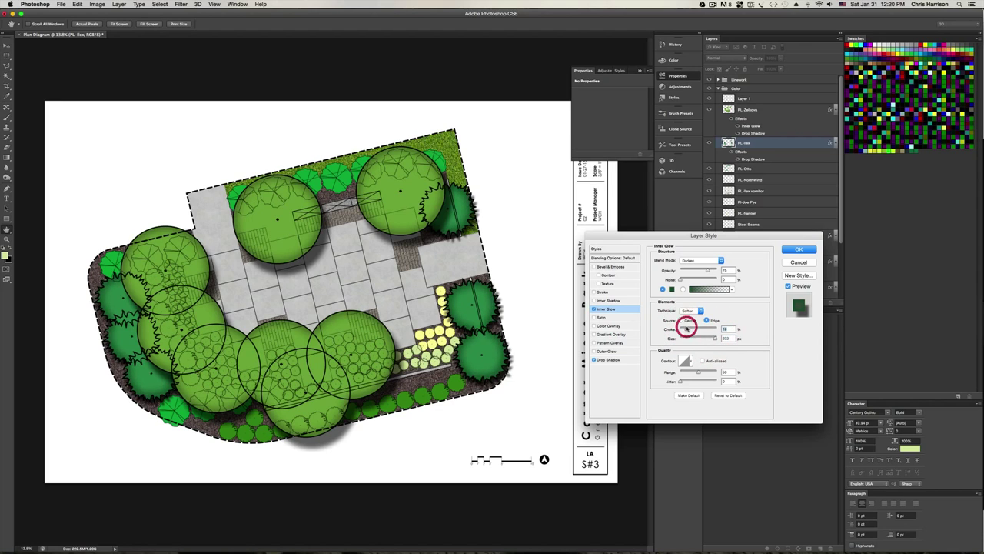
pyautogui.click(713, 340)
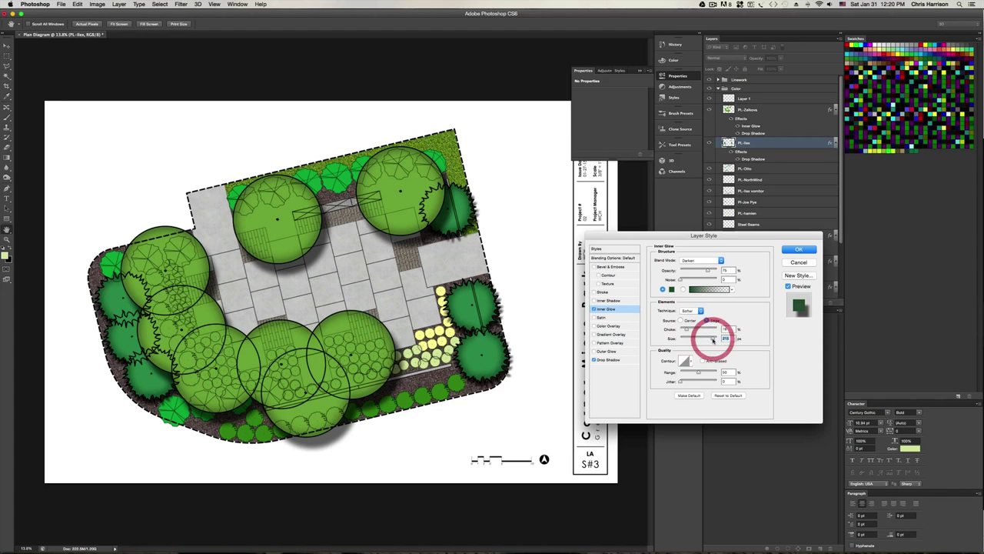
pyautogui.click(785, 250)
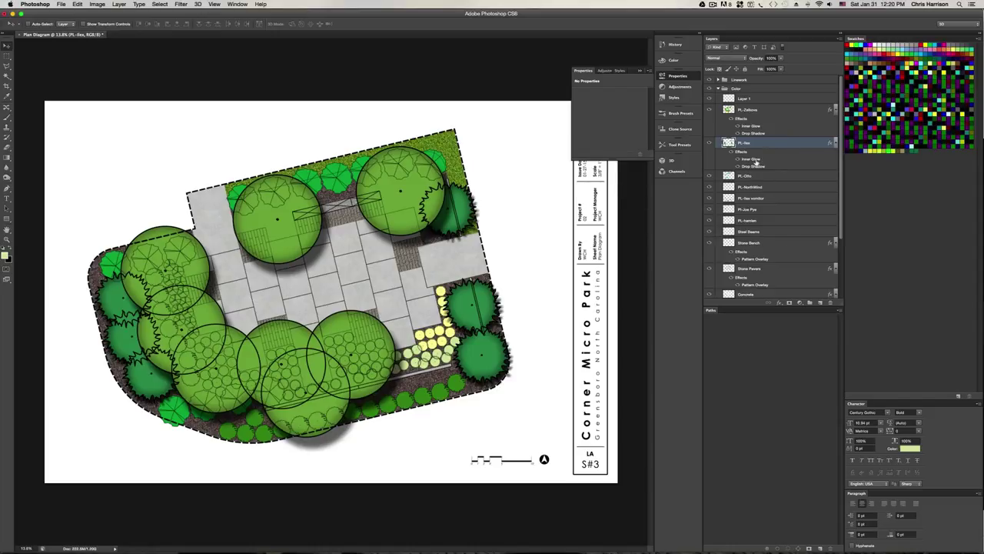
# Copy the Inner Glow and Drop Shadow effects from PL-Ilex to the PL-Otto layer
pyautogui.press('v')
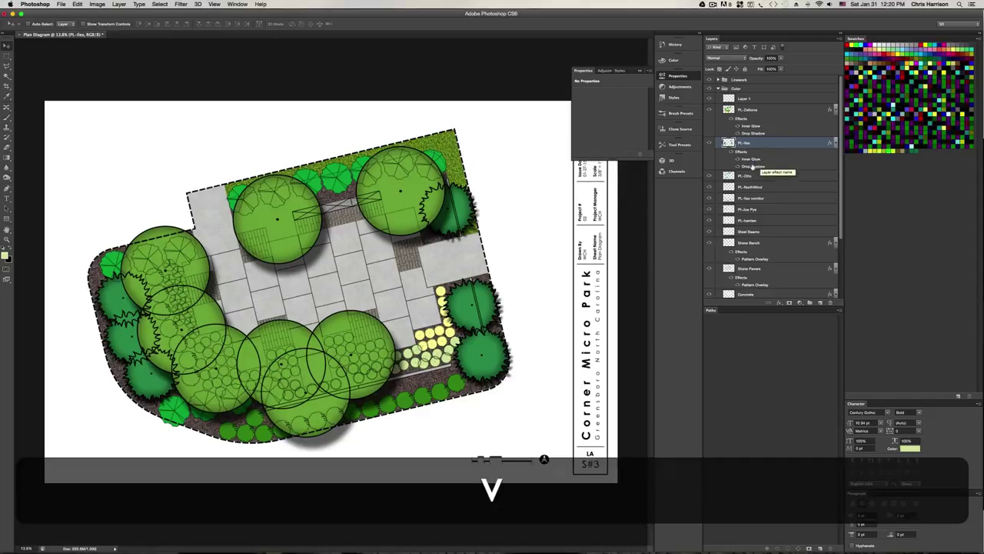
pyautogui.keyDown('alt'); pyautogui.moveTo(750, 166); pyautogui.dragTo(753, 176); pyautogui.keyUp('alt')
# Recolor PL-Otto's inner glow to green 087d3a, darkened from a sampled shrub color, reduce the glow's size slightly, and apply it
pyautogui.doubleClick(762, 192)
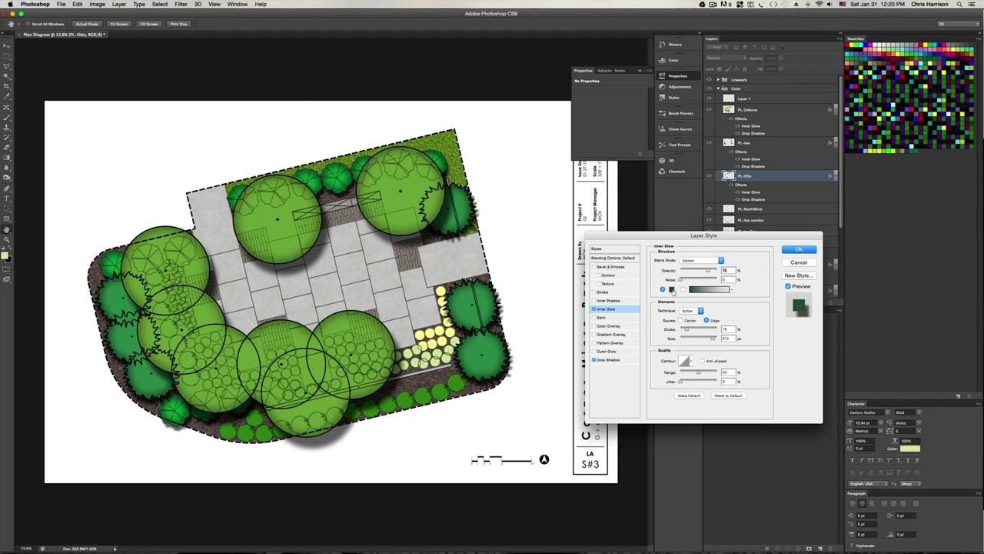
pyautogui.click(672, 289)
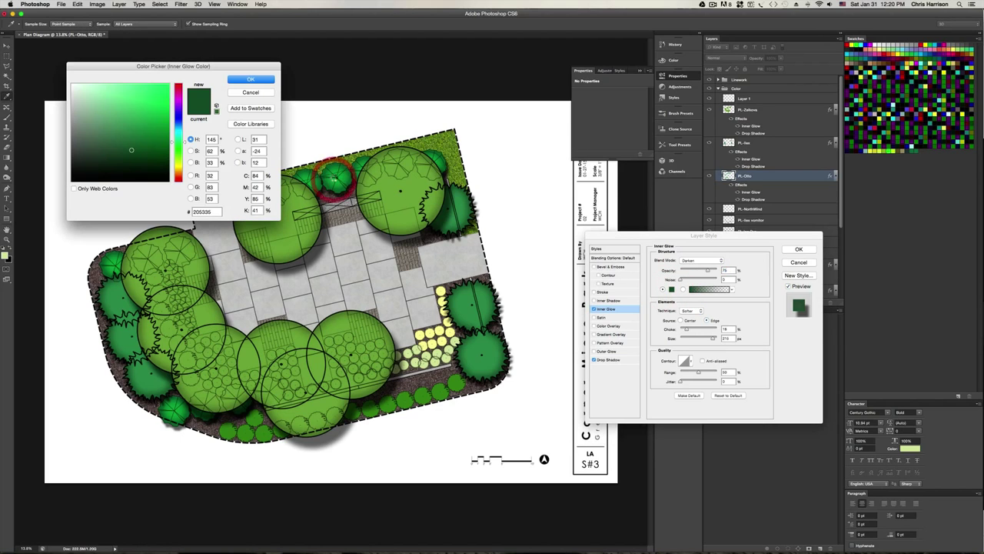
pyautogui.click(313, 174)
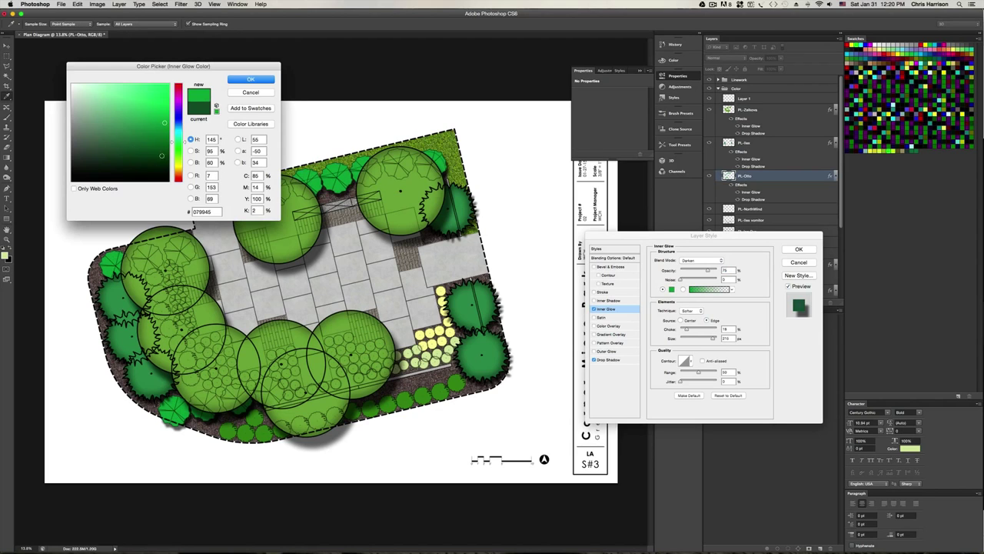
pyautogui.moveTo(164, 122); pyautogui.dragTo(162, 135)
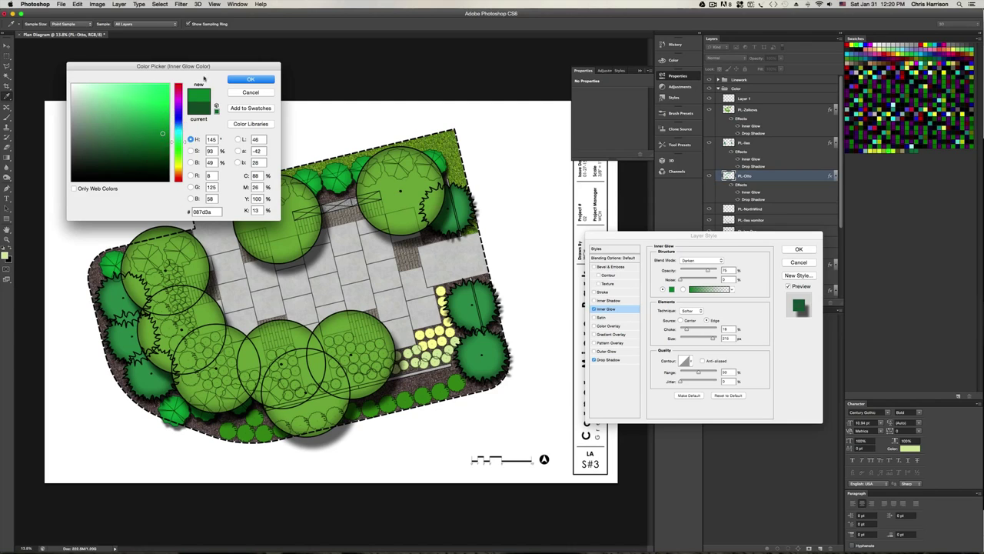
pyautogui.click(251, 79)
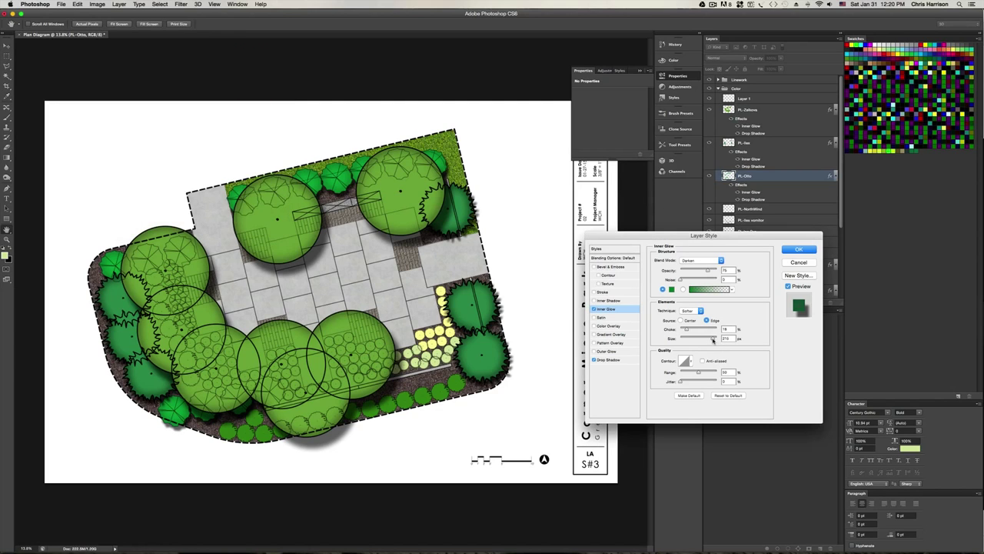
pyautogui.moveTo(711, 339); pyautogui.dragTo(706, 340)
pyautogui.click(796, 253)
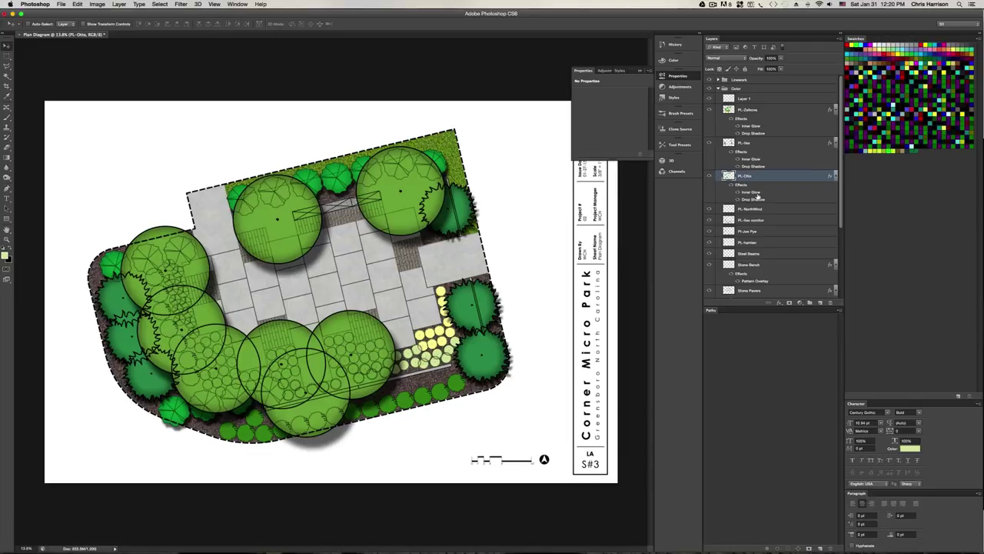
# Copy PL-Otto's Inner Glow and Drop Shadow effects to the PL-NorthWind layer, and open the copied drop shadow's settings
pyautogui.press('v')
pyautogui.keyDown('alt'); pyautogui.moveTo(762, 196); pyautogui.dragTo(784, 210); pyautogui.keyUp('alt')
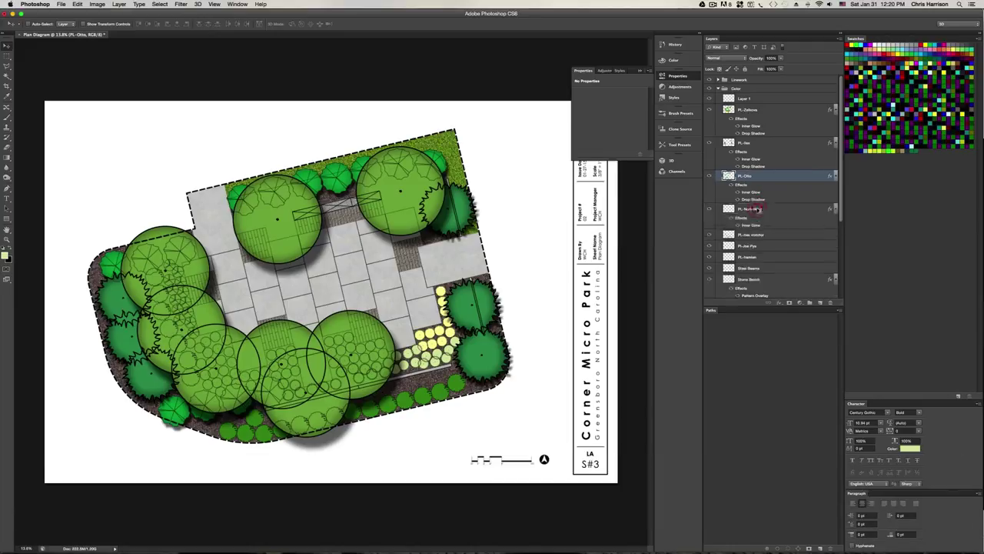
pyautogui.click(763, 212)
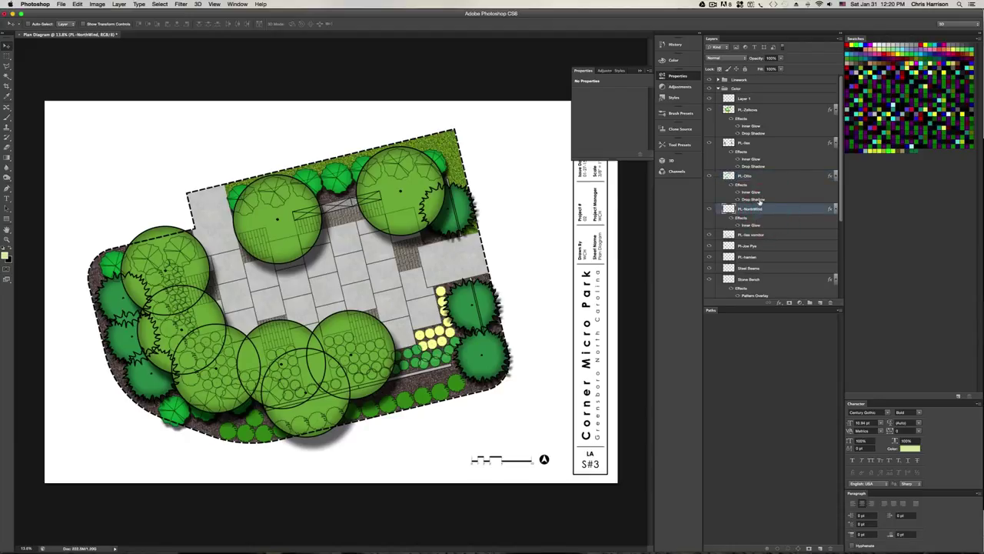
pyautogui.keyDown('alt'); pyautogui.moveTo(760, 200); pyautogui.dragTo(758, 229); pyautogui.keyUp('alt')
pyautogui.doubleClick(758, 231)
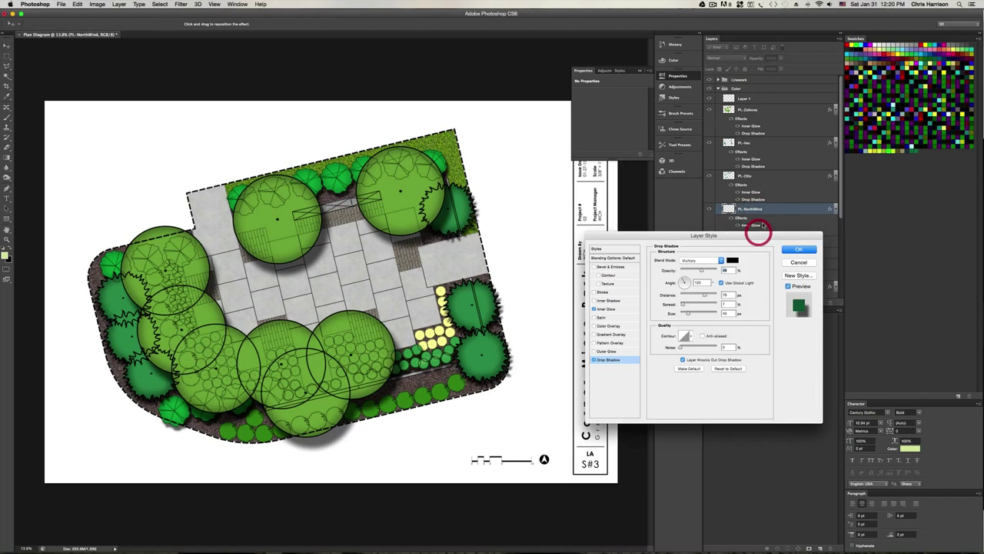
# Shorten the drop shadow distance on the PL-NorthWind layer and set its inner glow choke and size to 0
pyautogui.moveTo(703, 297); pyautogui.dragTo(696, 296)
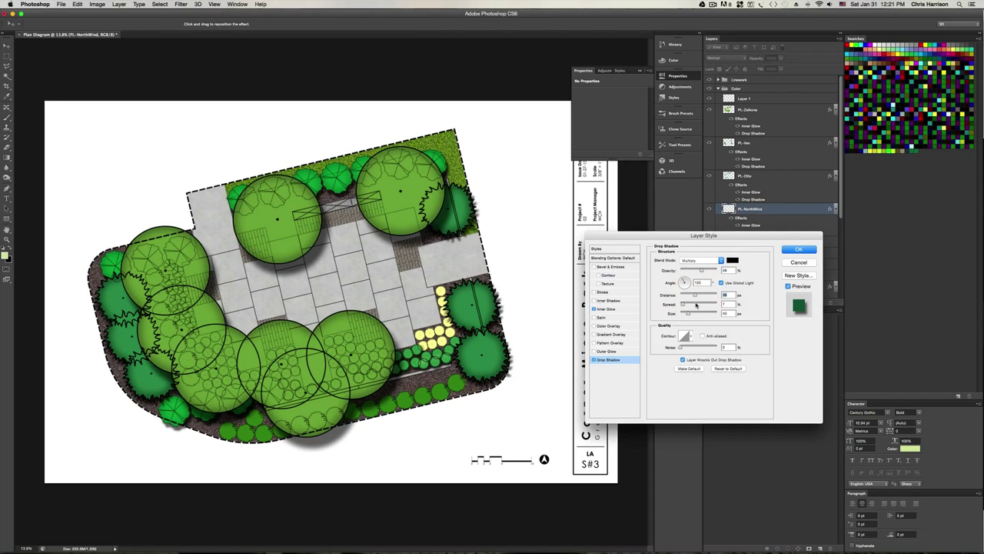
pyautogui.click(607, 309)
pyautogui.click(672, 290)
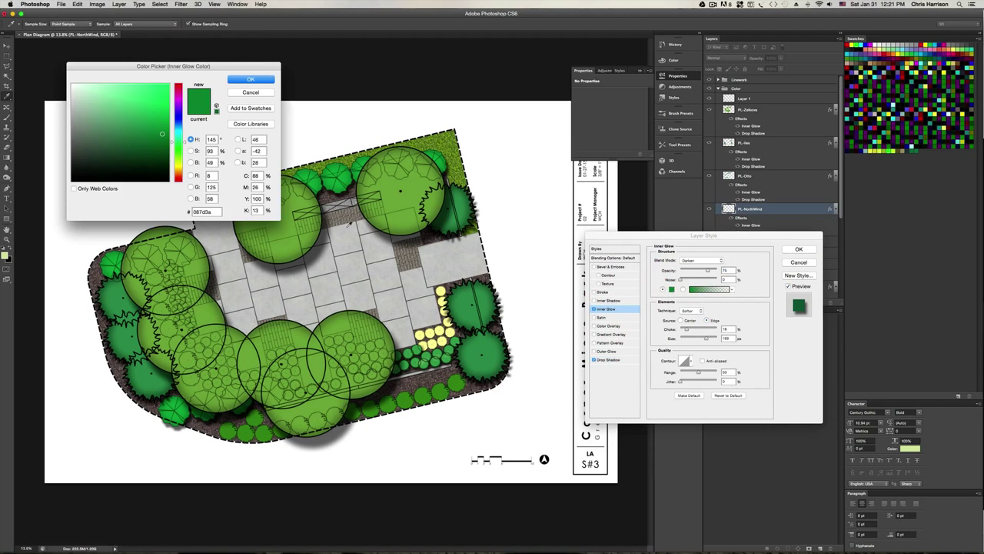
pyautogui.moveTo(702, 339); pyautogui.dragTo(672, 340)
pyautogui.click(270, 93)
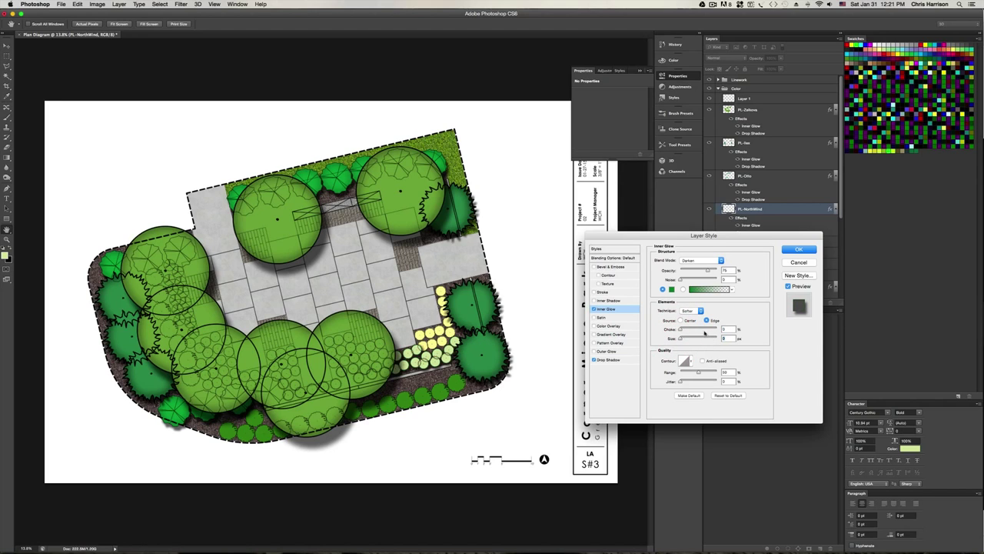
pyautogui.click(672, 289)
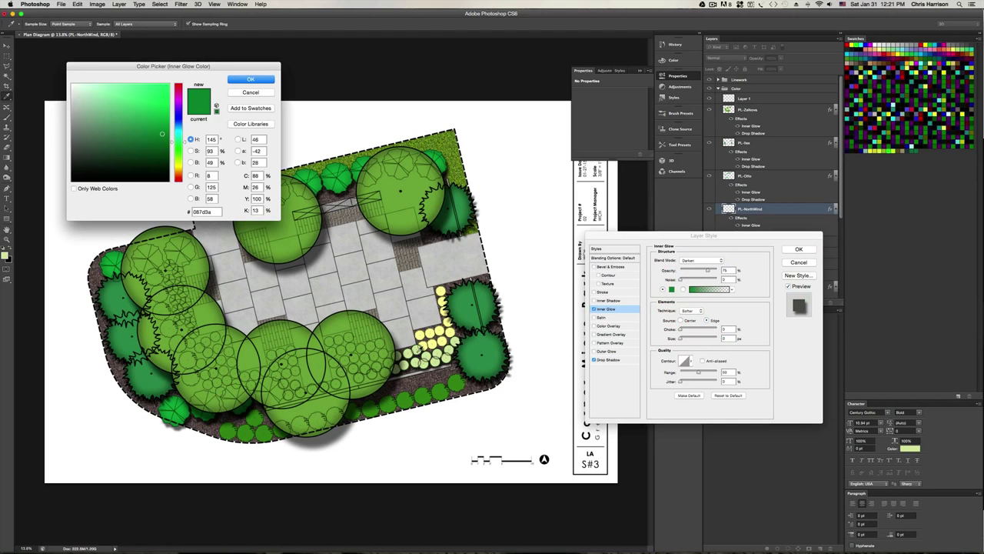
pyautogui.click(313, 233)
pyautogui.click(418, 350)
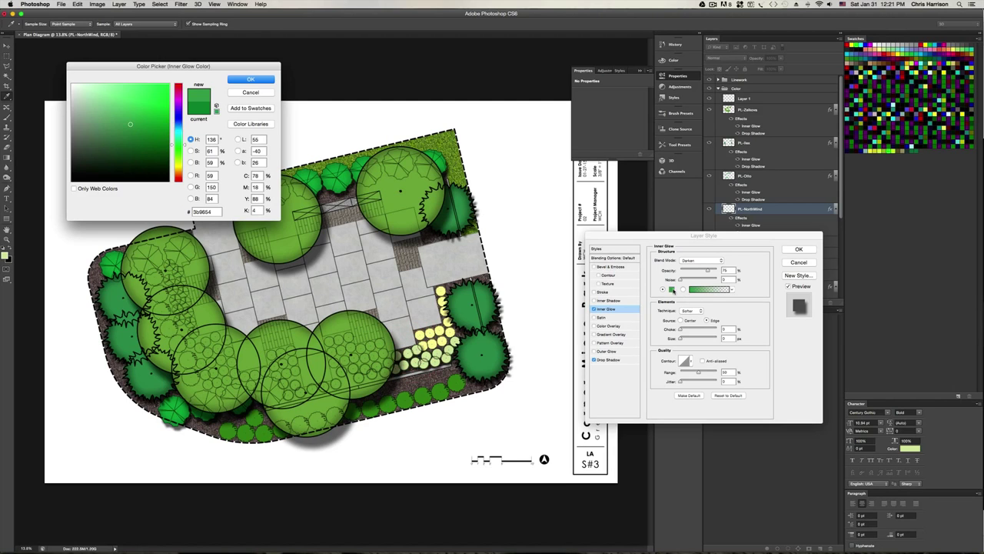
pyautogui.click(252, 93)
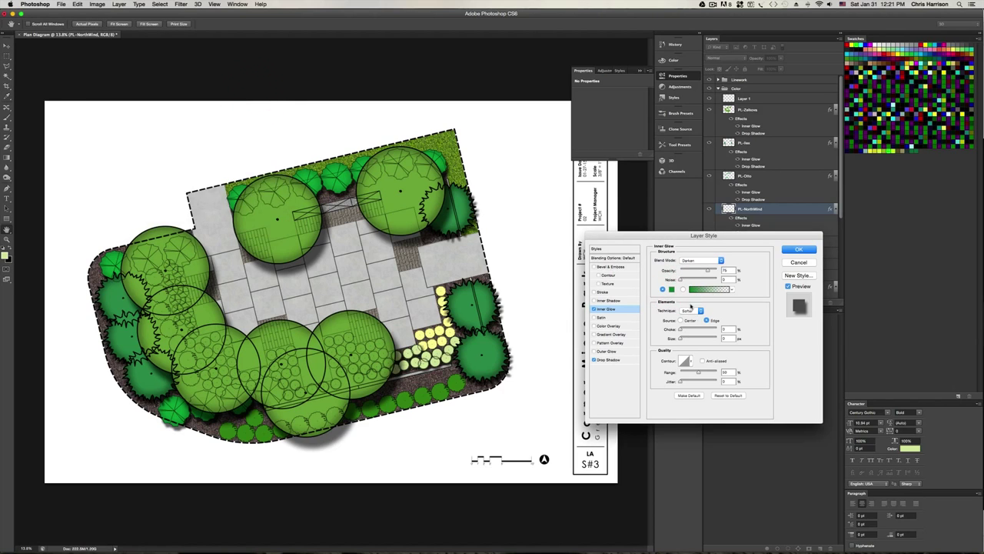
# Set the PL-NorthWind inner glow color to the darker green #357c48 and apply the layer style
pyautogui.click(672, 290)
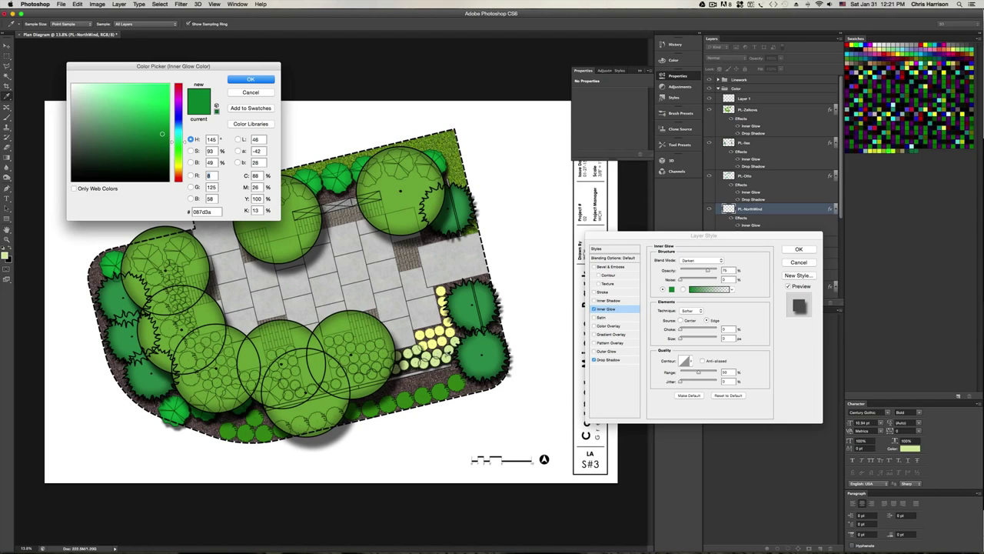
pyautogui.click(427, 352)
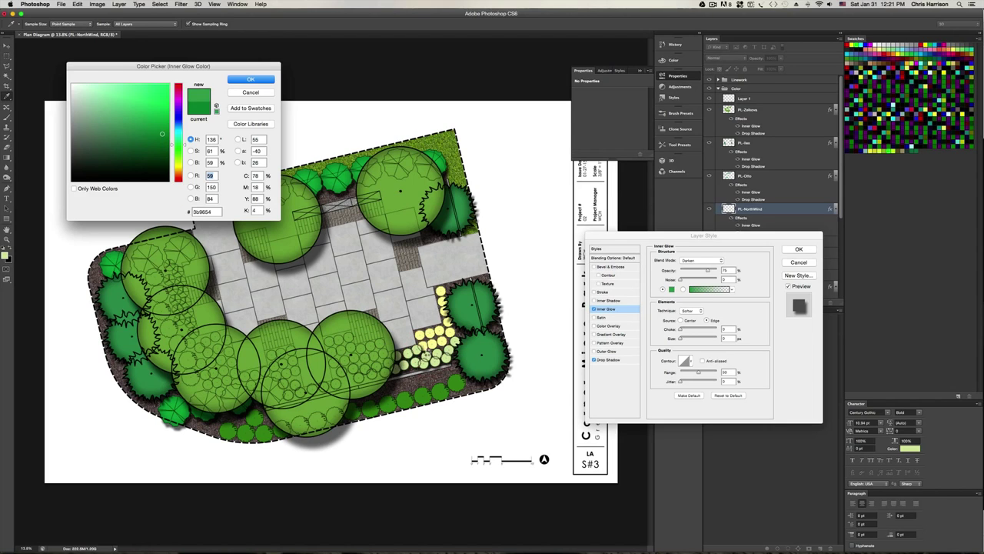
pyautogui.moveTo(130, 124); pyautogui.dragTo(128, 134)
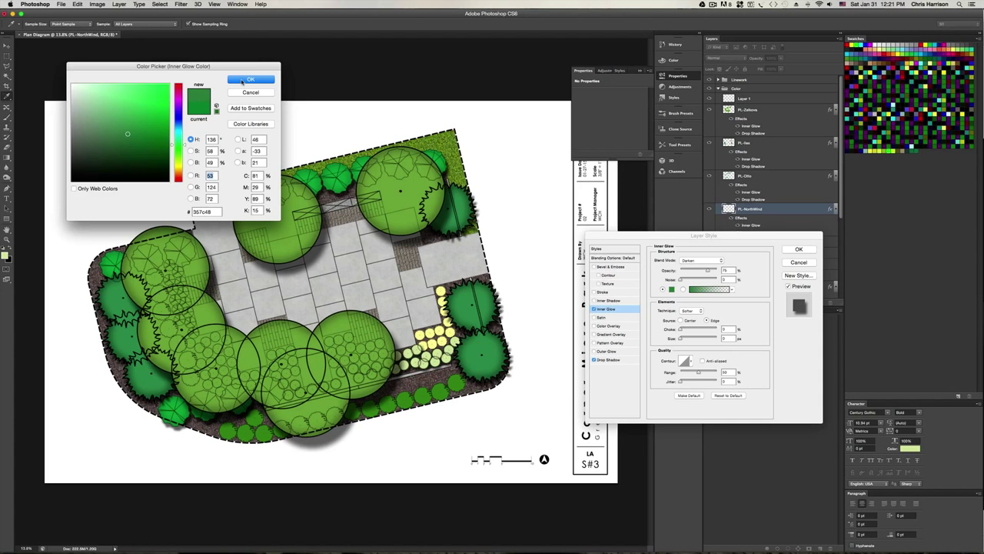
pyautogui.click(243, 81)
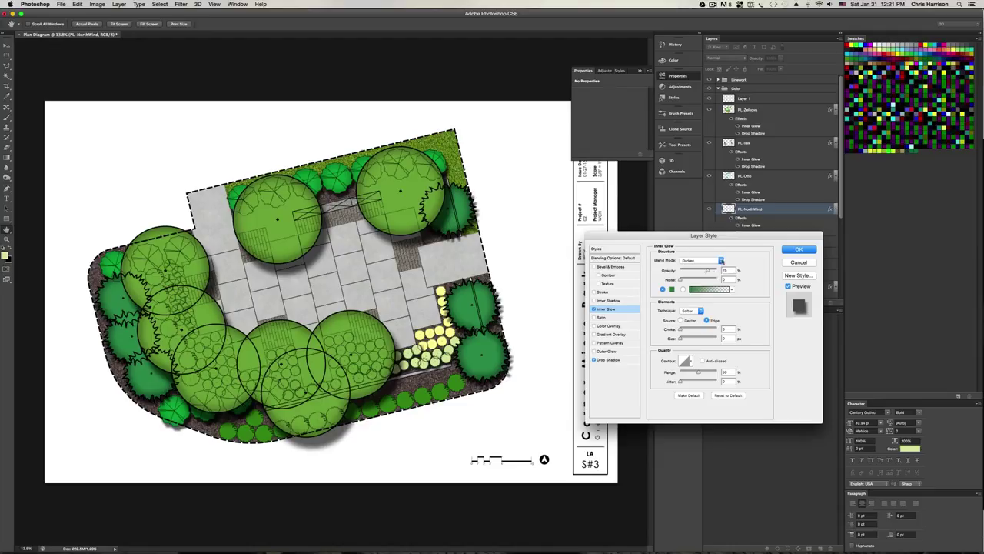
pyautogui.click(798, 249)
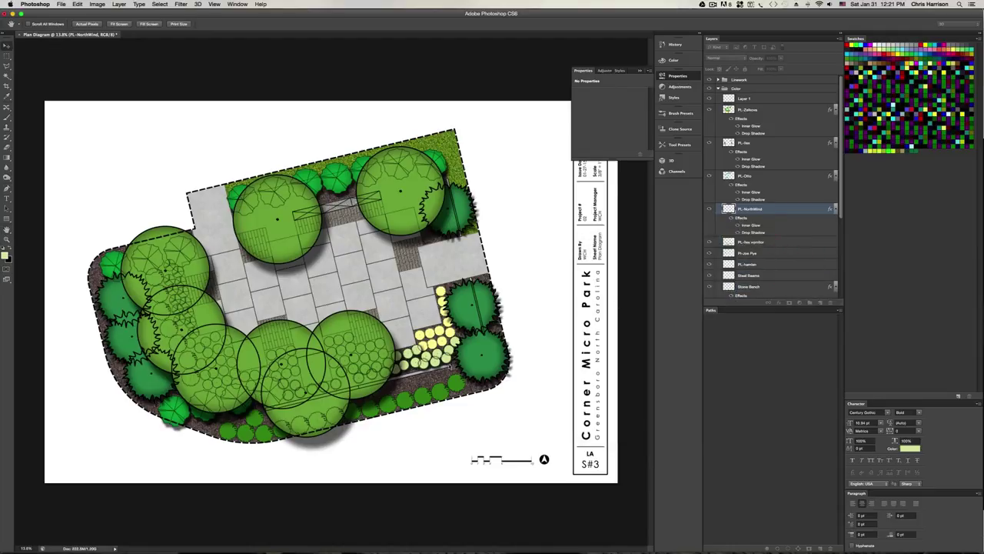
# Delete the inner glow effect from the PL-NorthWind layer
pyautogui.press('v')
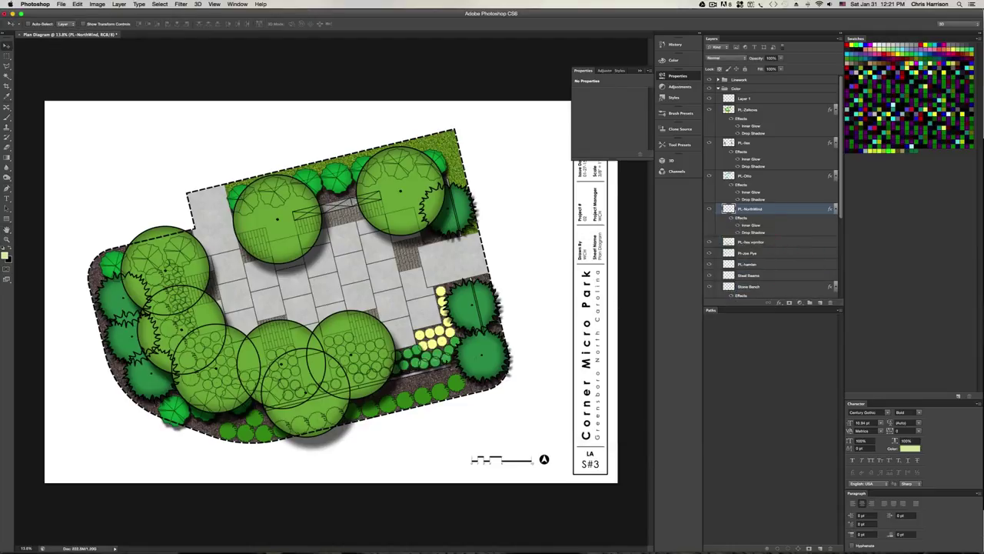
pyautogui.click(759, 232)
pyautogui.moveTo(760, 227); pyautogui.dragTo(831, 301)
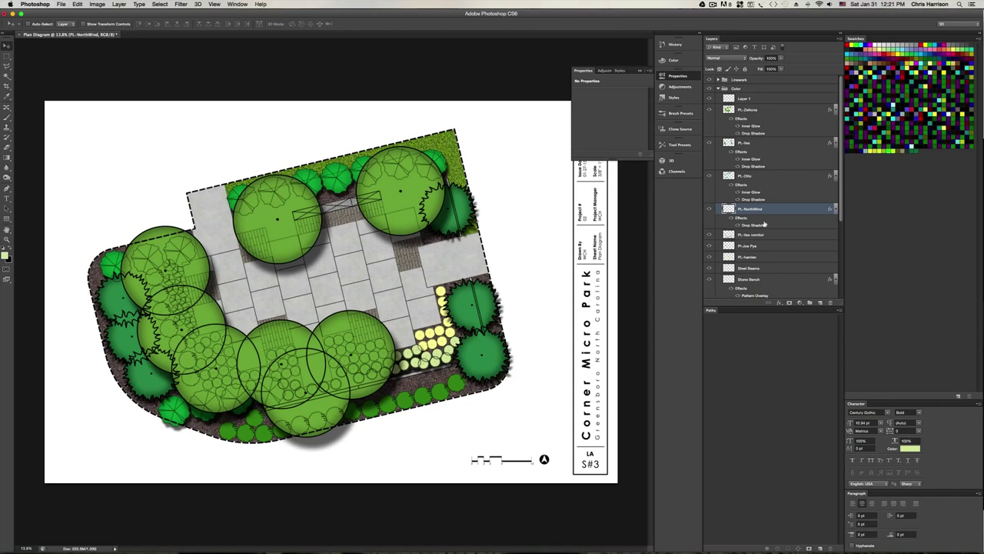
# Add a new inner glow to PL-NorthWind, colored with a darkened grey-green sampled from its plants, #989f7d
pyautogui.click(779, 302)
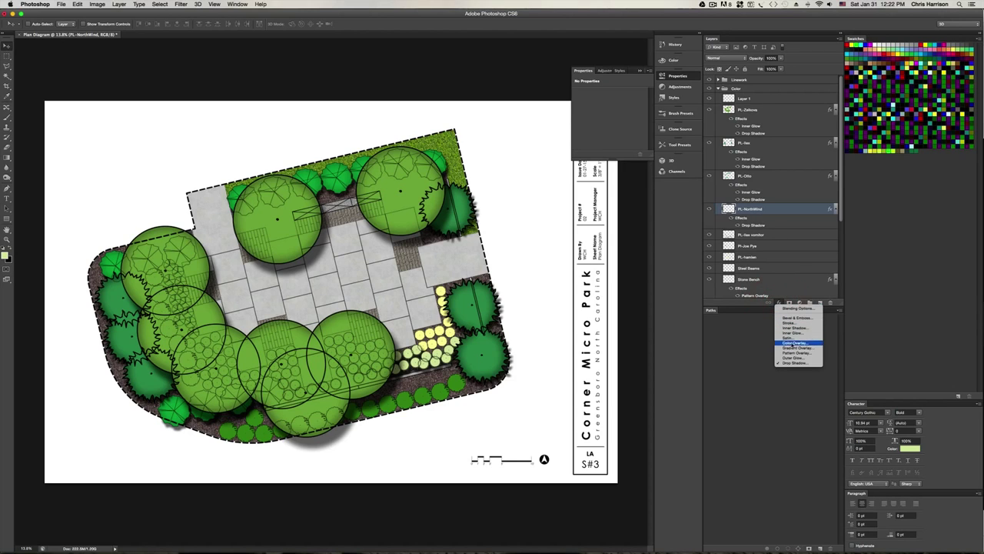
pyautogui.click(798, 332)
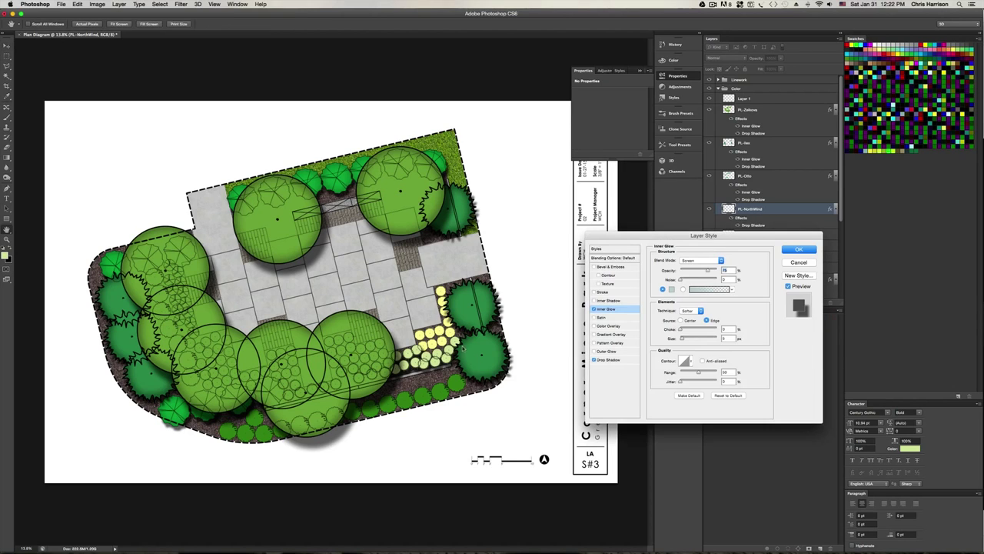
pyautogui.click(673, 289)
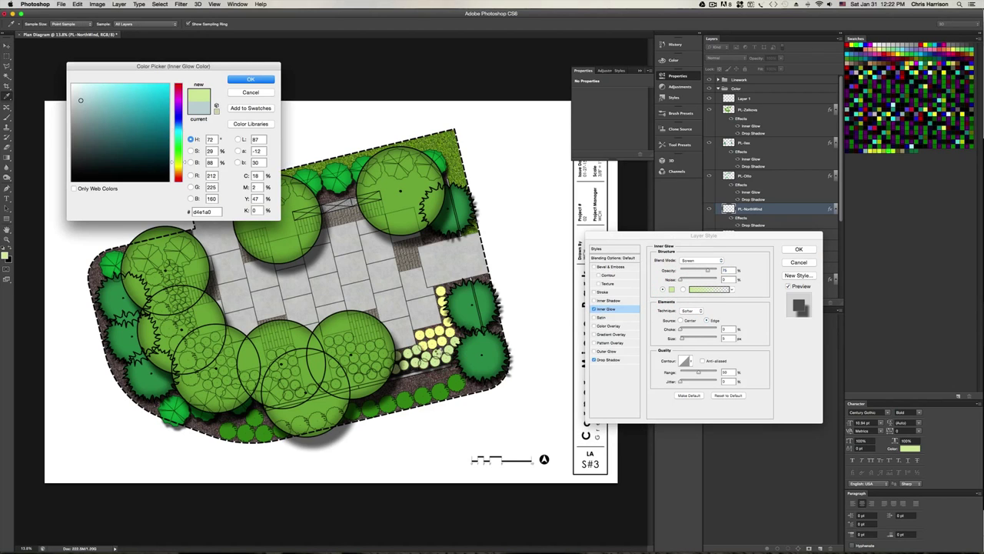
pyautogui.click(439, 350)
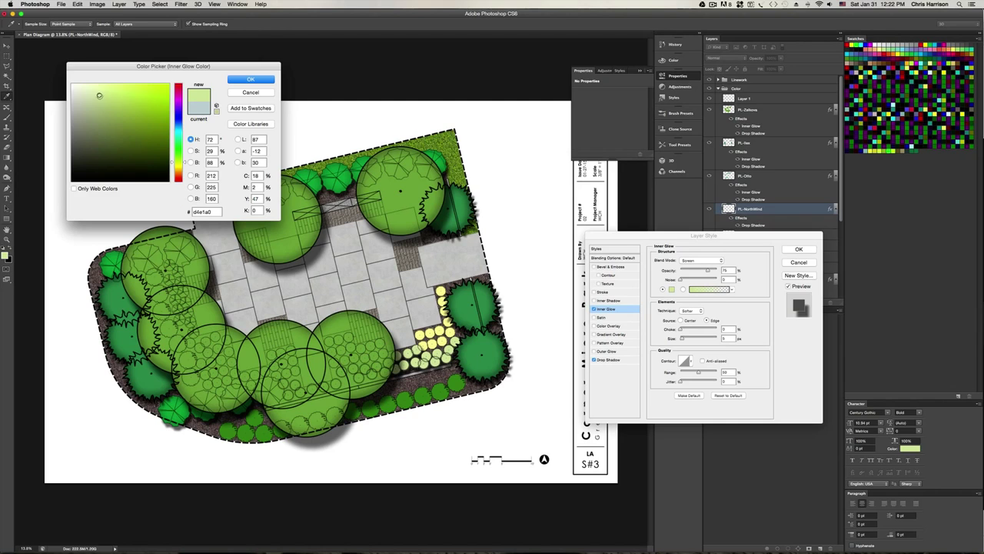
pyautogui.moveTo(99, 95); pyautogui.dragTo(91, 120)
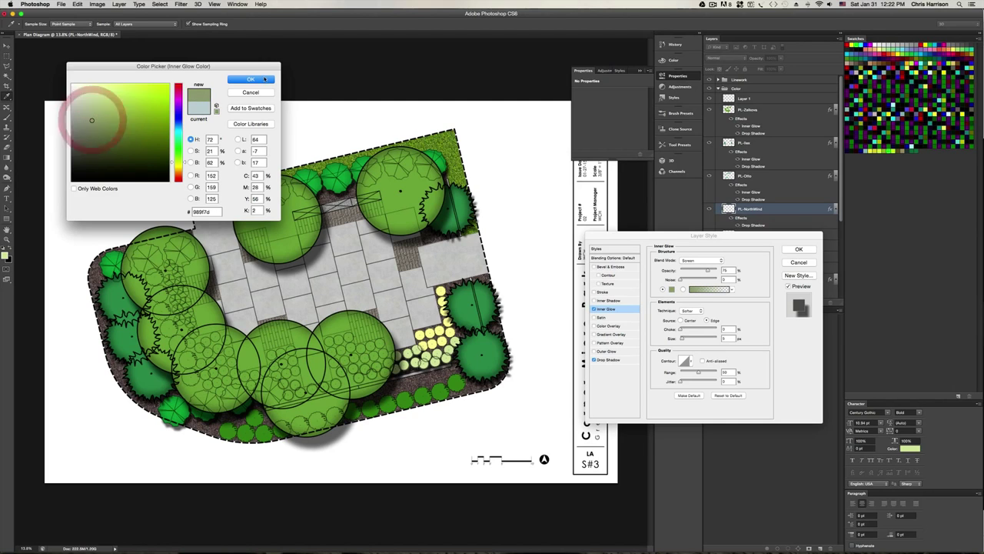
pyautogui.click(264, 79)
# Switch the new inner glow's blend mode to Darken, increase its size and apply the layer style
pyautogui.click(720, 260)
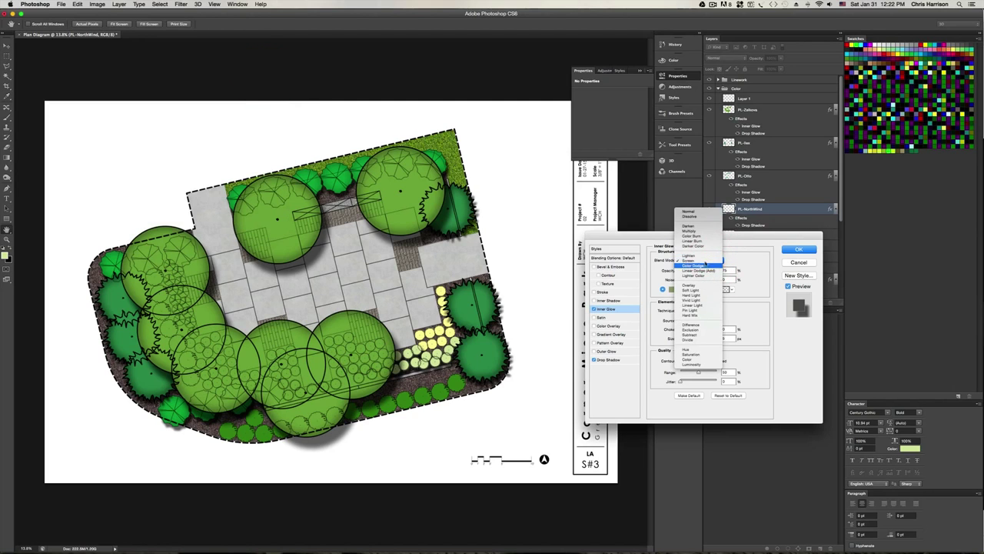
pyautogui.click(696, 225)
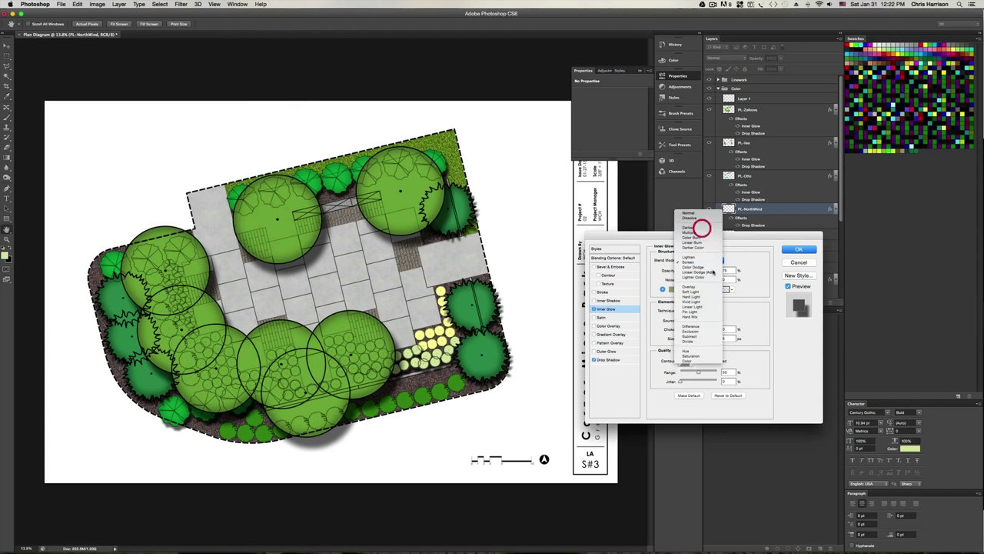
pyautogui.moveTo(683, 343)
pyautogui.mouseDown()
pyautogui.moveTo(685, 329)
pyautogui.moveTo(692, 338)
pyautogui.mouseUp()
pyautogui.click(799, 251)
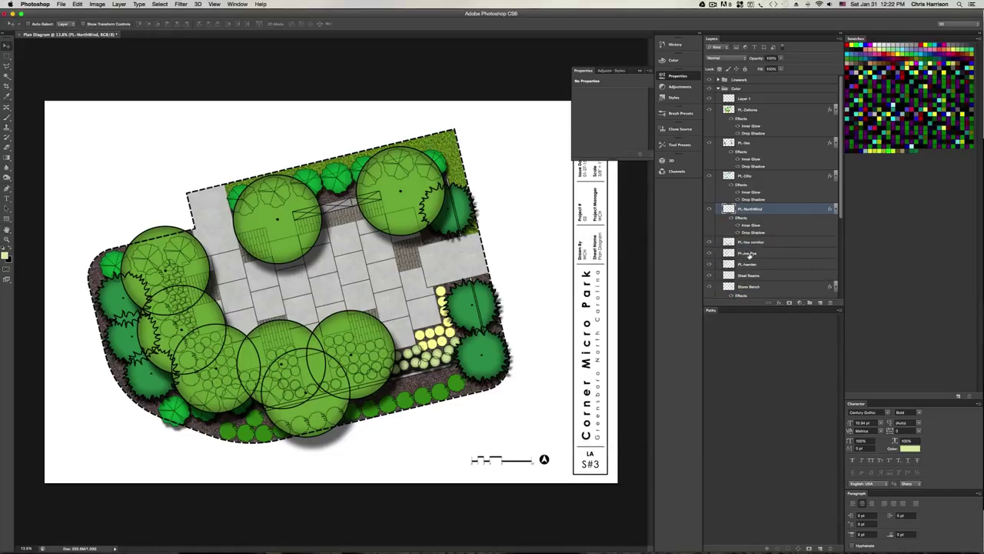
# Copy the drop shadow from PL-NorthWind and the inner glow from PL-Otto onto the PL-Ilex vomitor layer
pyautogui.click(781, 235)
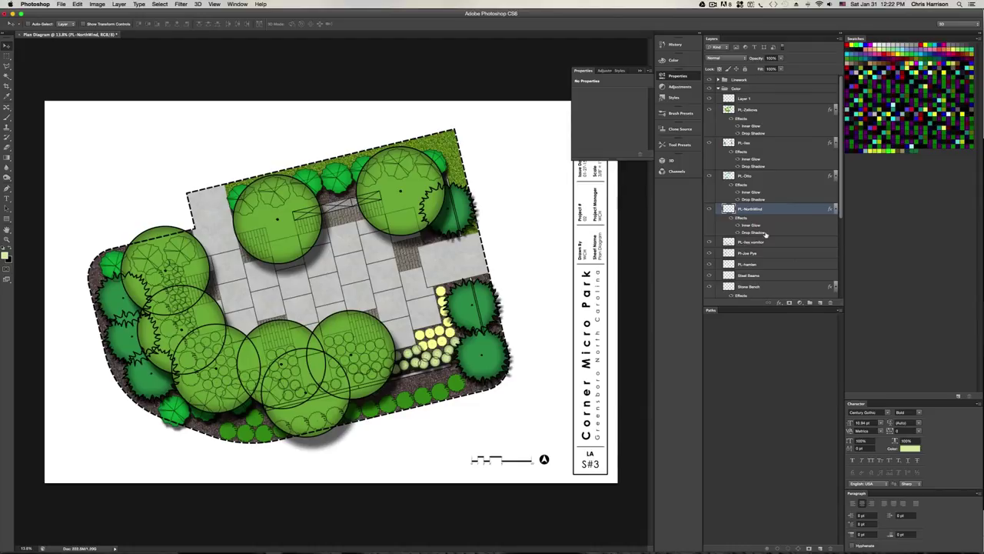
pyautogui.keyDown('alt'); pyautogui.moveTo(766, 234); pyautogui.dragTo(764, 243); pyautogui.keyUp('alt')
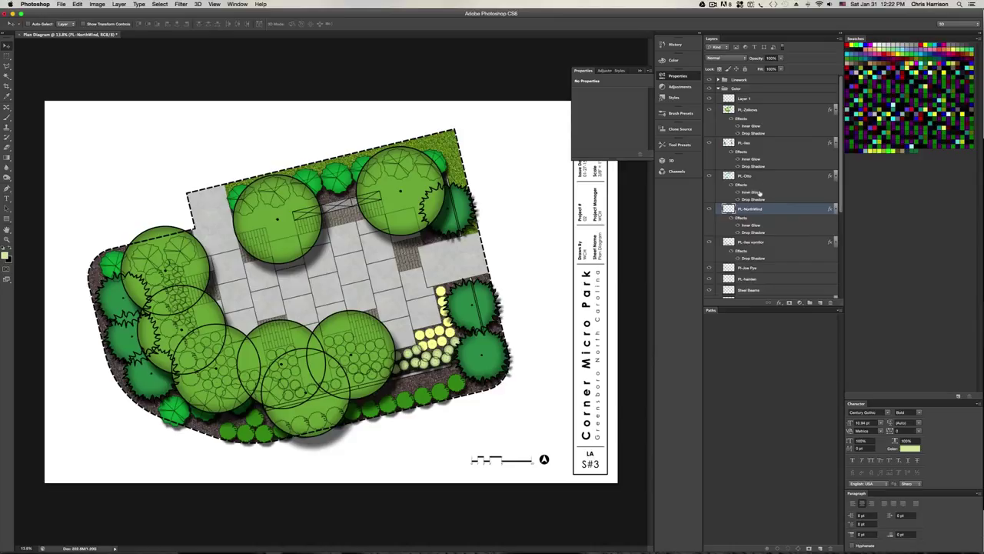
pyautogui.keyDown('alt'); pyautogui.moveTo(754, 192); pyautogui.dragTo(760, 243); pyautogui.keyUp('alt')
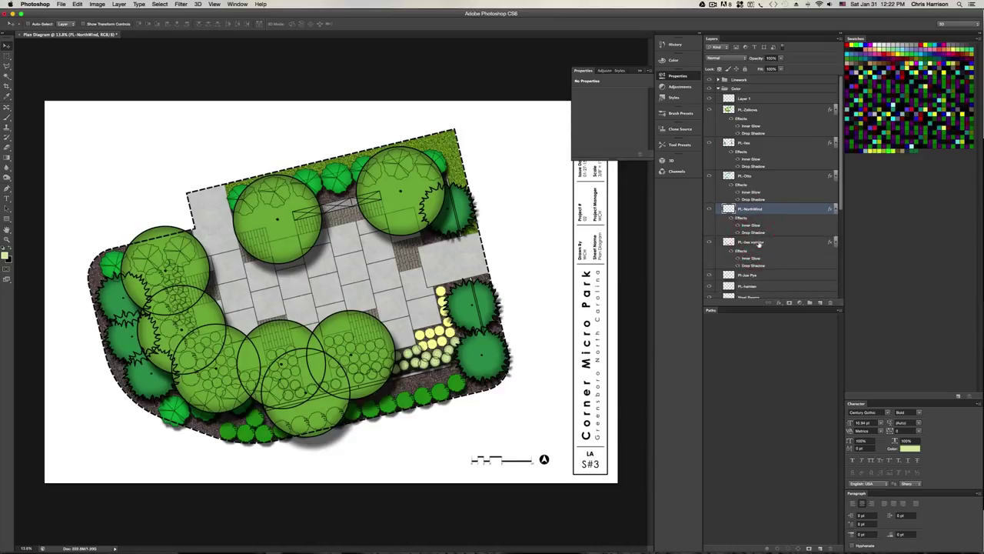
# Recolor the PL-Ilex vomitor inner glow with a darkened green sampled from its shrubs and reduce the glow size
pyautogui.doubleClick(752, 260)
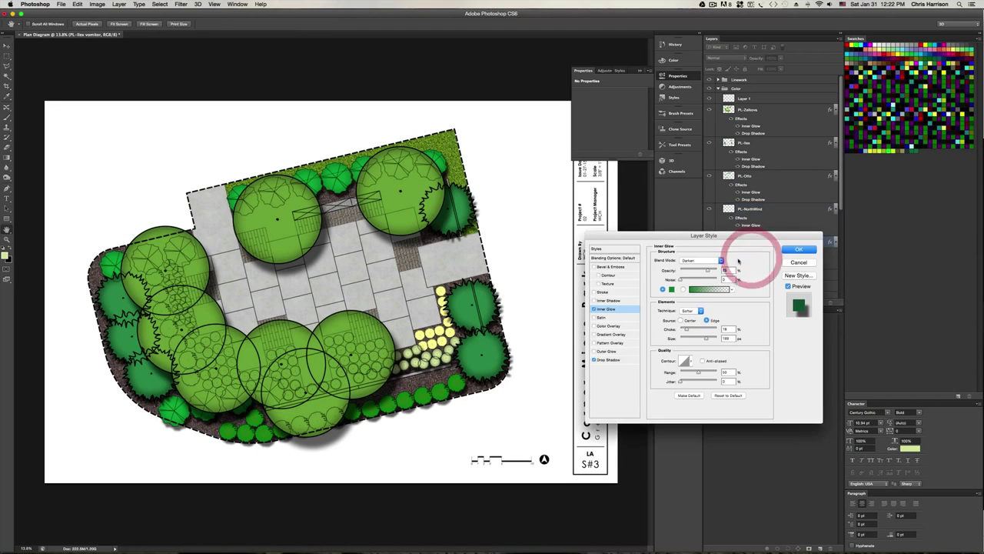
pyautogui.click(672, 290)
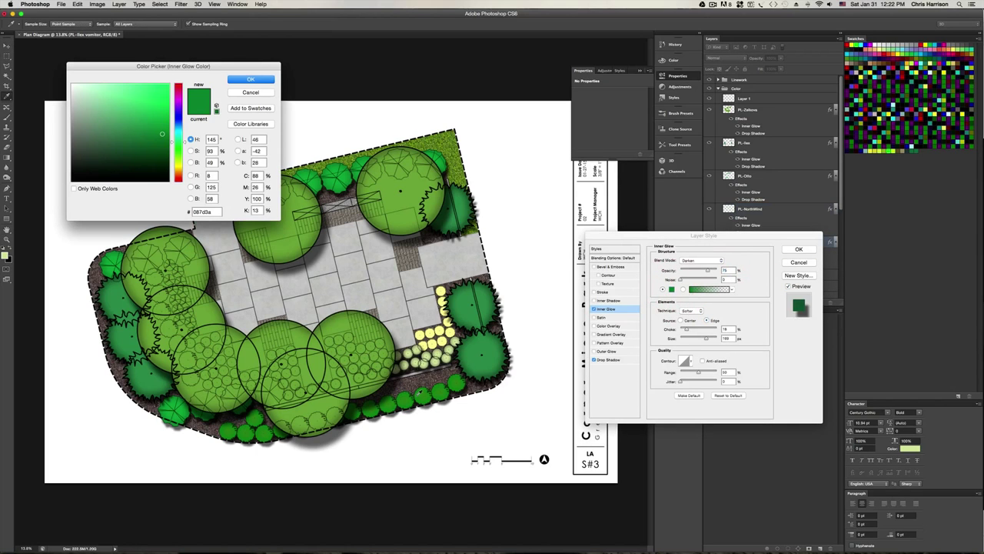
pyautogui.click(423, 395)
pyautogui.moveTo(143, 132)
pyautogui.mouseDown()
pyautogui.moveTo(138, 151)
pyautogui.moveTo(138, 142)
pyautogui.mouseUp()
pyautogui.click(257, 82)
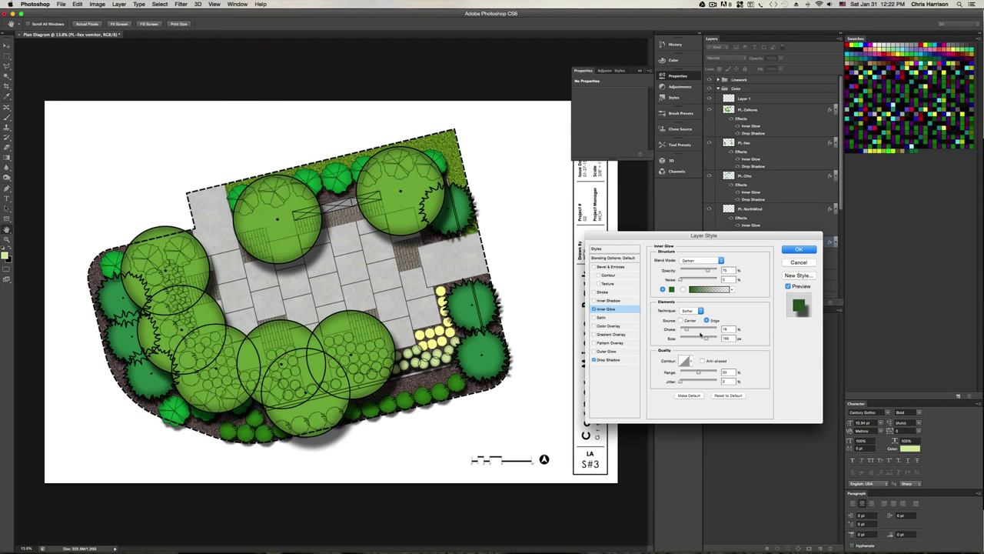
pyautogui.moveTo(707, 338); pyautogui.dragTo(696, 339)
pyautogui.click(799, 250)
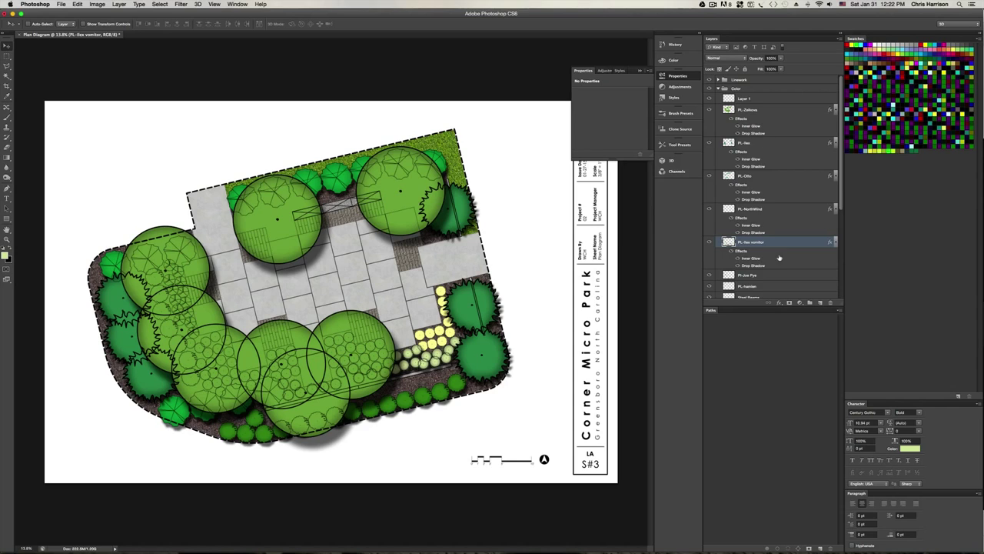
# Identify the PL-hamlen layer by toggling its visibility, and copy the PL-Ilex vomitor drop shadow onto it
pyautogui.scroll(-4, 779, 257)
pyautogui.scroll(-2, 780, 242)
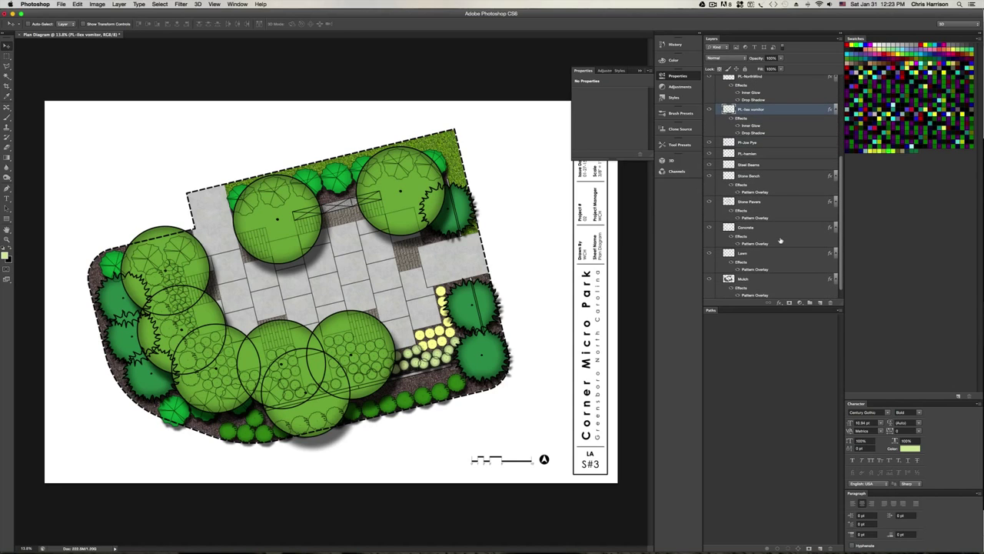
pyautogui.click(762, 153)
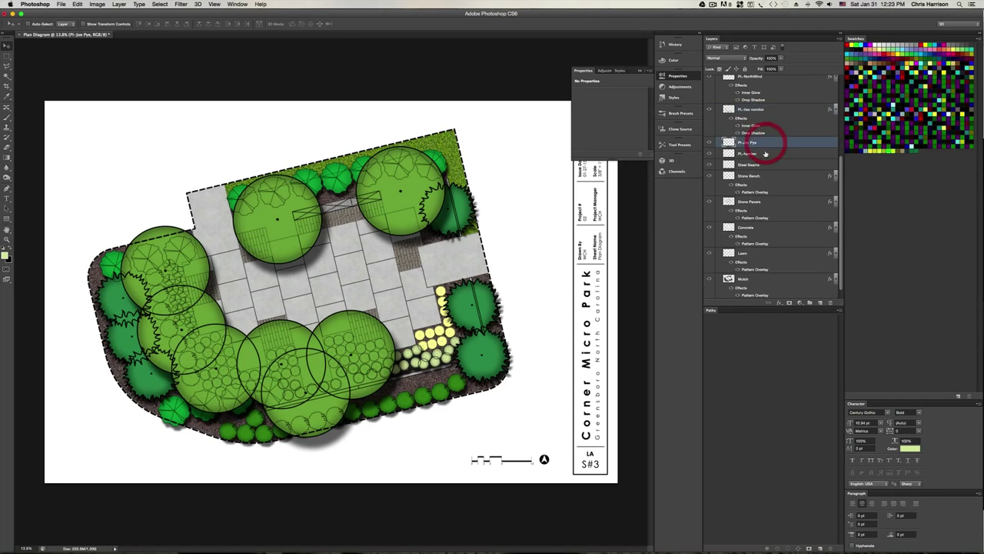
pyautogui.click(769, 119)
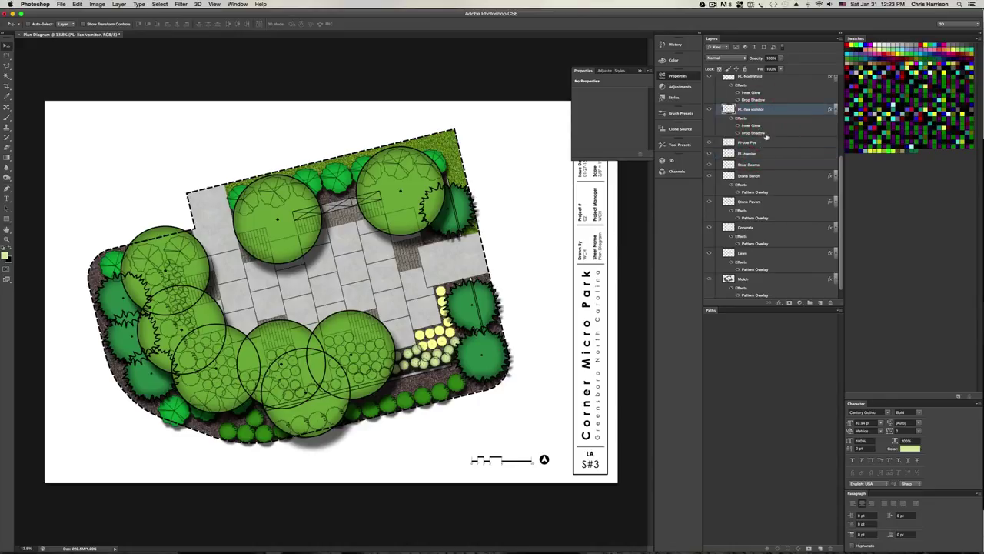
pyautogui.click(765, 153)
pyautogui.click(708, 154)
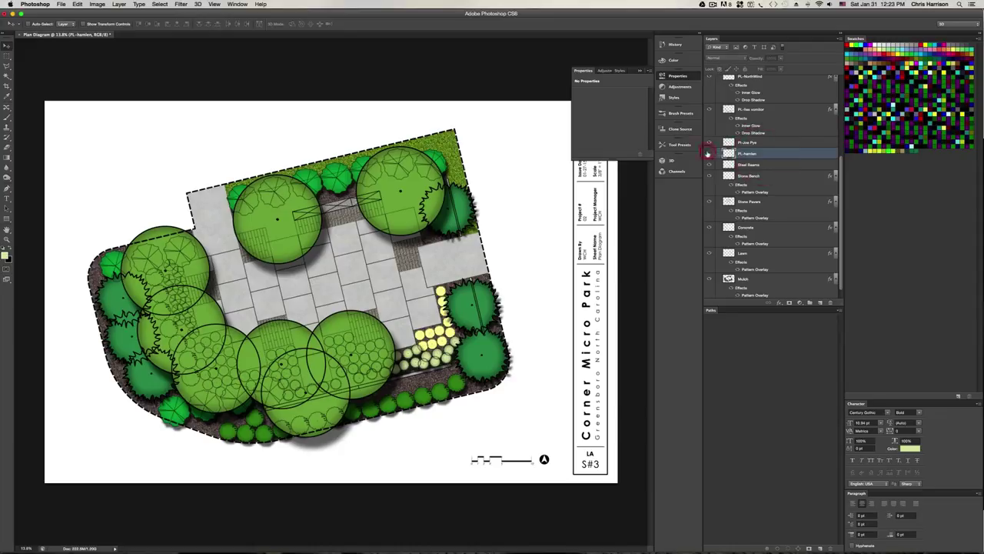
pyautogui.click(708, 154)
pyautogui.press('v')
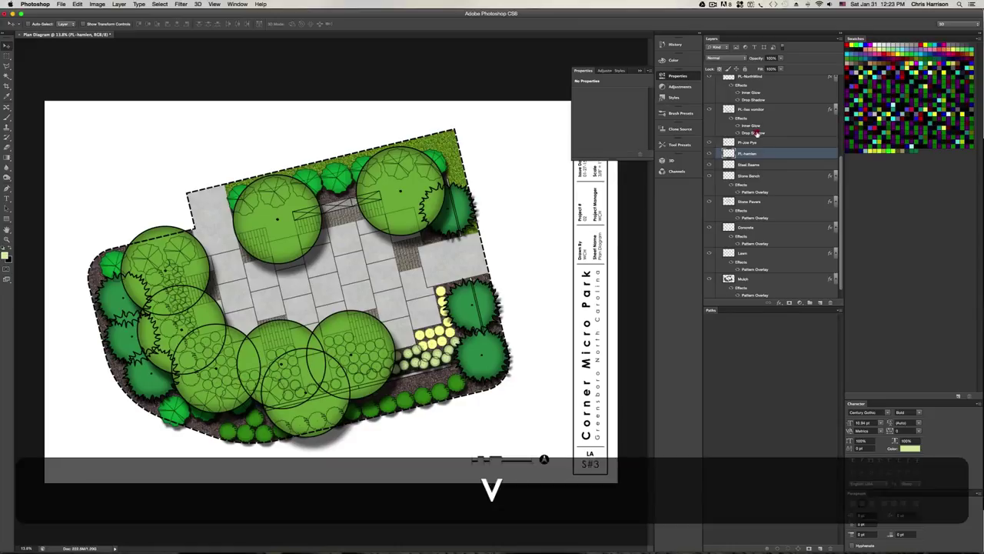
pyautogui.keyDown('alt'); pyautogui.moveTo(758, 133); pyautogui.dragTo(756, 154); pyautogui.keyUp('alt')
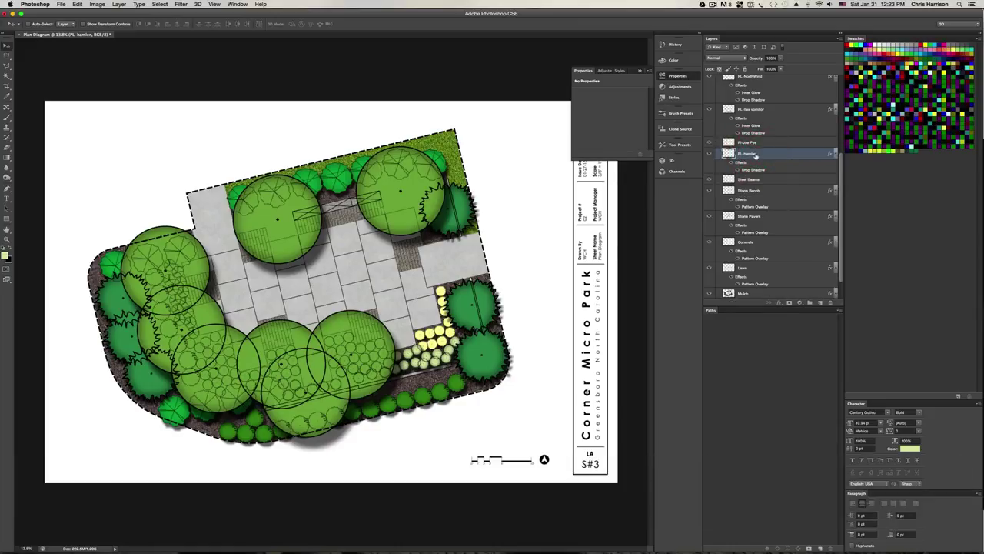
# Add an inner glow to the PL-hamlen layer, colored with a slightly darkened yellow sampled from the yellow plants
pyautogui.click(779, 302)
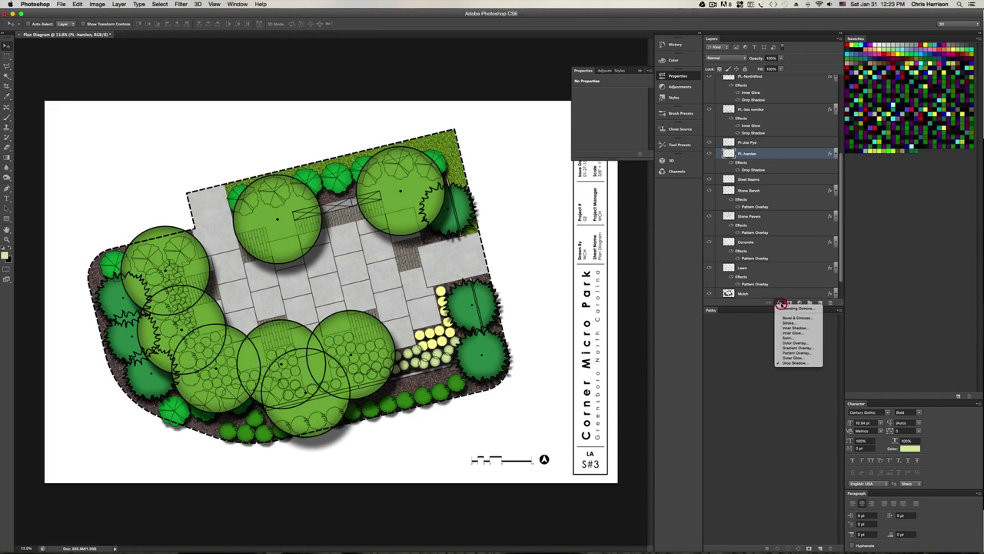
pyautogui.click(795, 332)
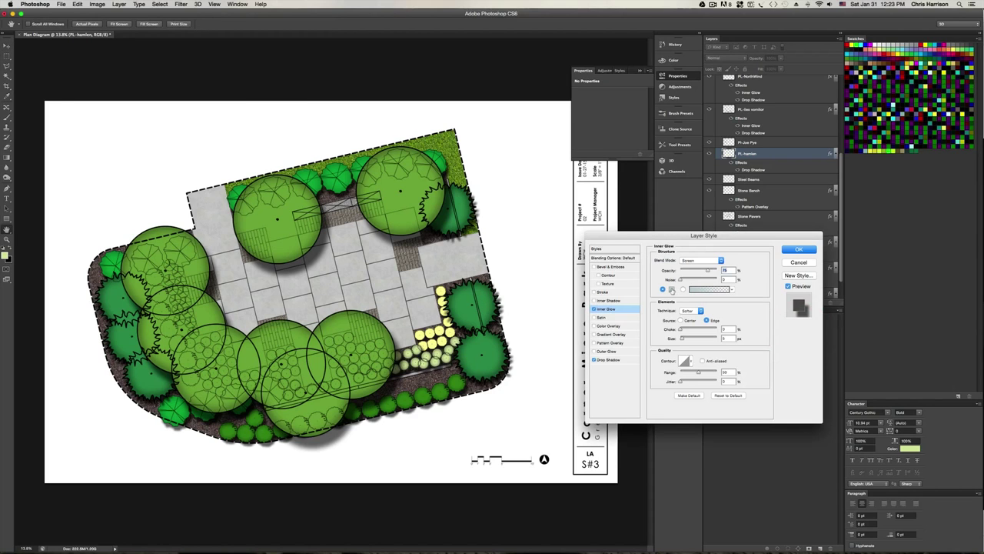
pyautogui.click(671, 289)
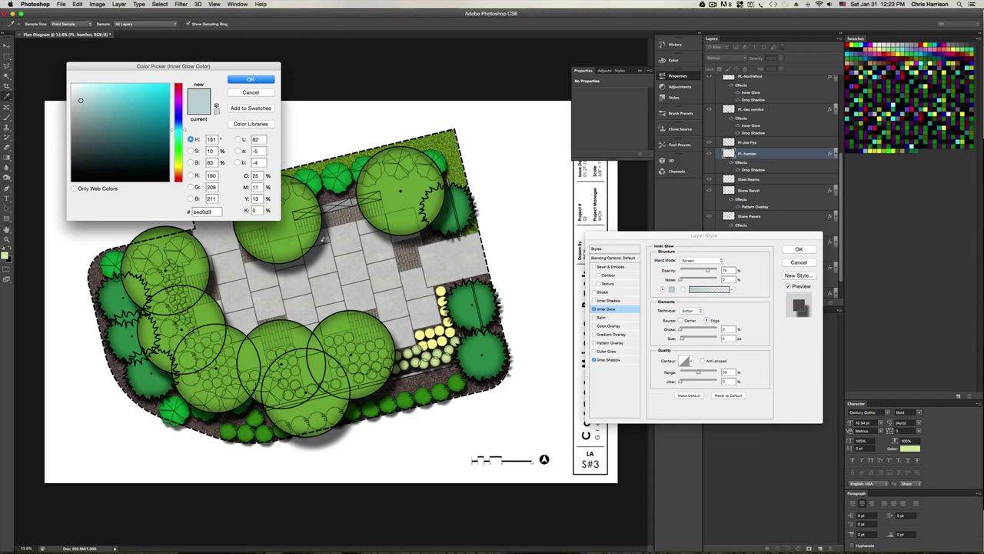
pyautogui.click(431, 339)
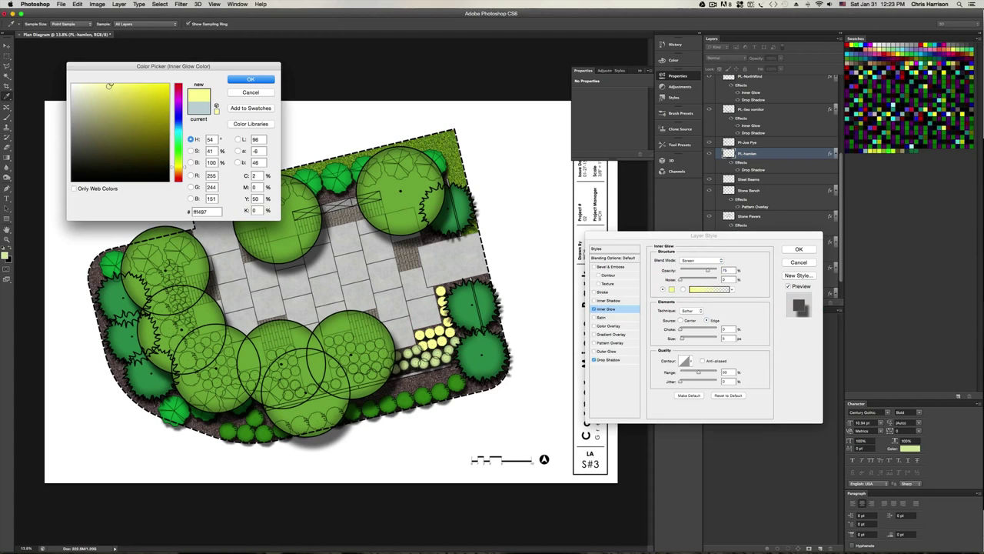
pyautogui.moveTo(109, 85); pyautogui.dragTo(109, 93)
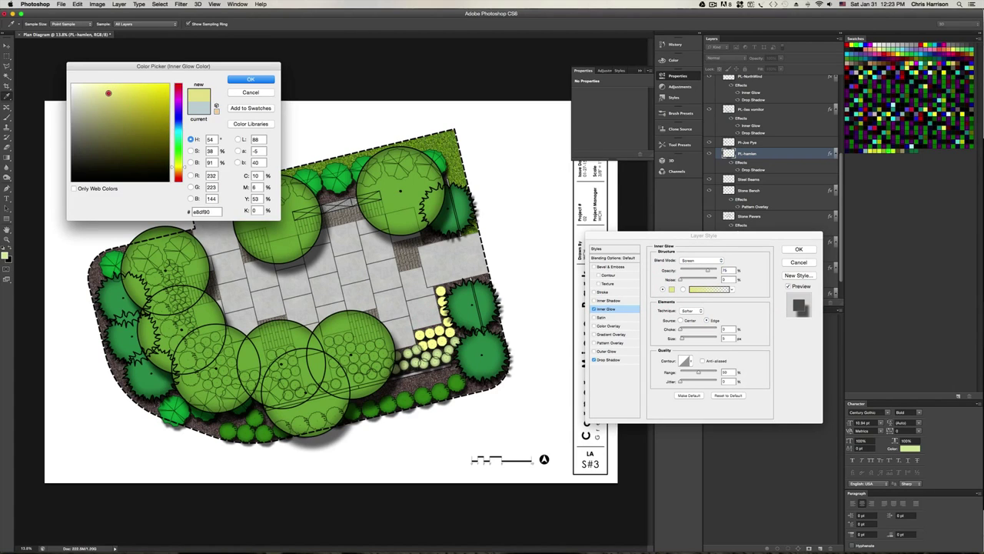
pyautogui.click(250, 80)
# Set the PL-hamlen inner glow's blend mode to Darken and enlarge the glow to a moderate size
pyautogui.click(720, 260)
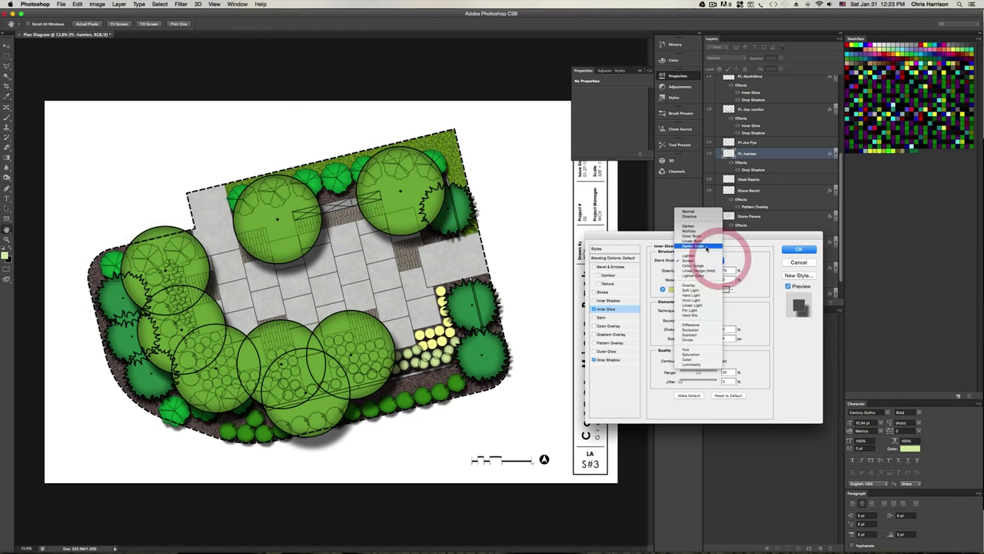
pyautogui.click(706, 226)
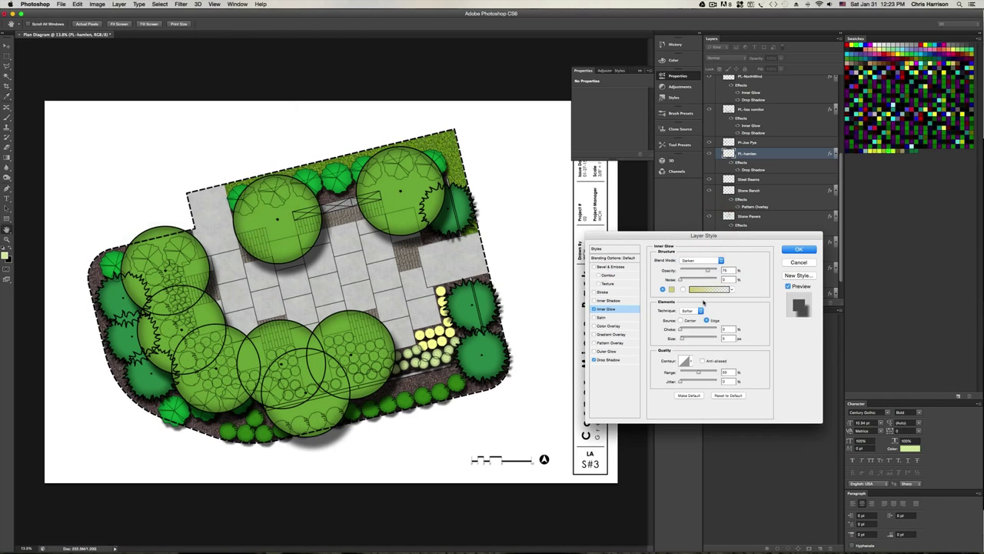
pyautogui.moveTo(685, 339)
pyautogui.mouseDown()
pyautogui.moveTo(699, 339)
pyautogui.moveTo(680, 328)
pyautogui.moveTo(698, 336)
pyautogui.mouseUp()
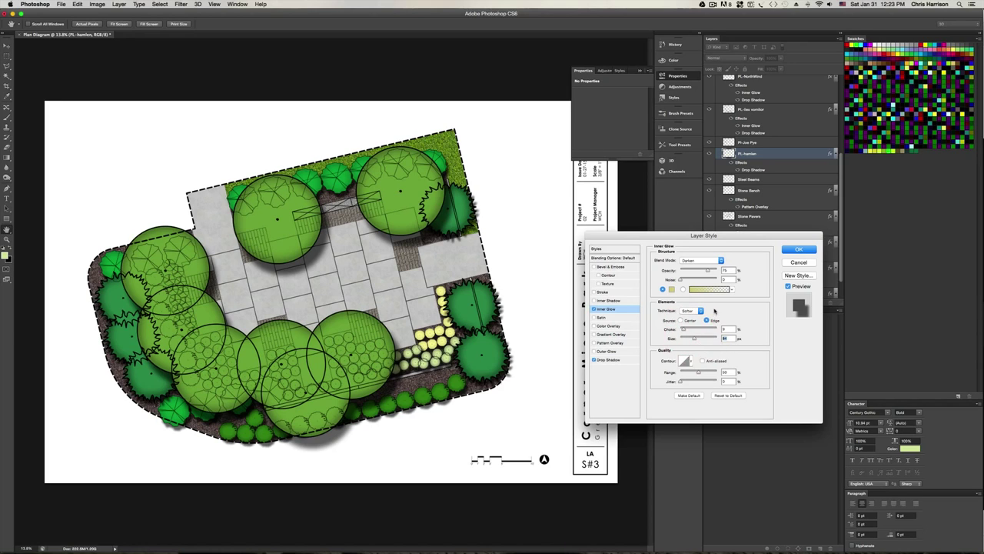
pyautogui.moveTo(702, 339); pyautogui.dragTo(689, 339)
# Darken the PL-hamlen inner glow color to a muted yellow, c2bc86, and apply the layer style
pyautogui.click(671, 289)
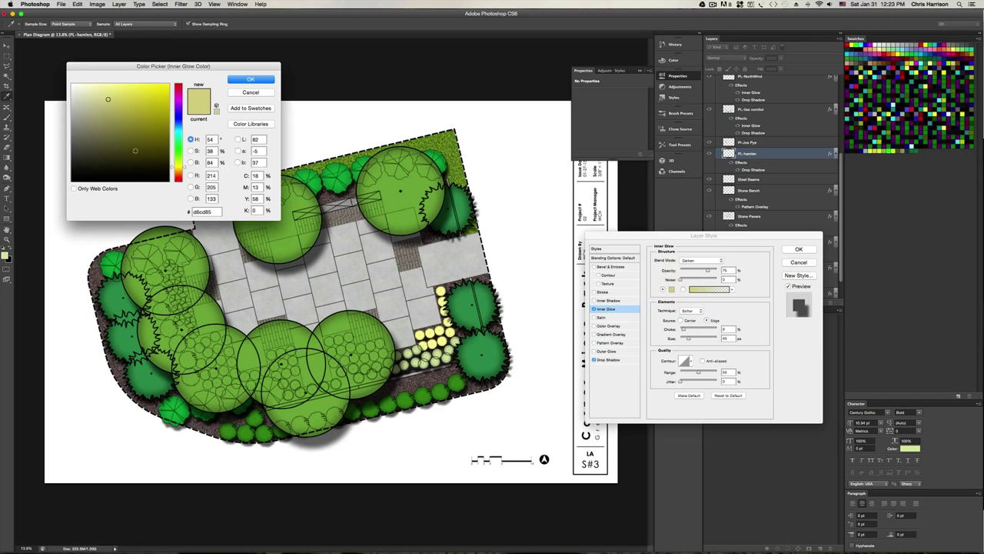
pyautogui.moveTo(107, 100); pyautogui.dragTo(100, 107)
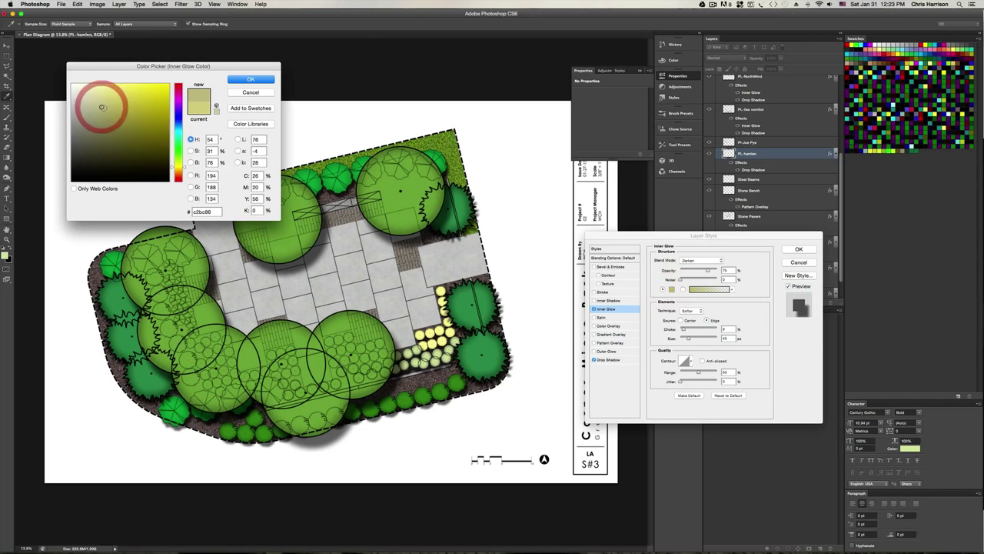
pyautogui.click(251, 80)
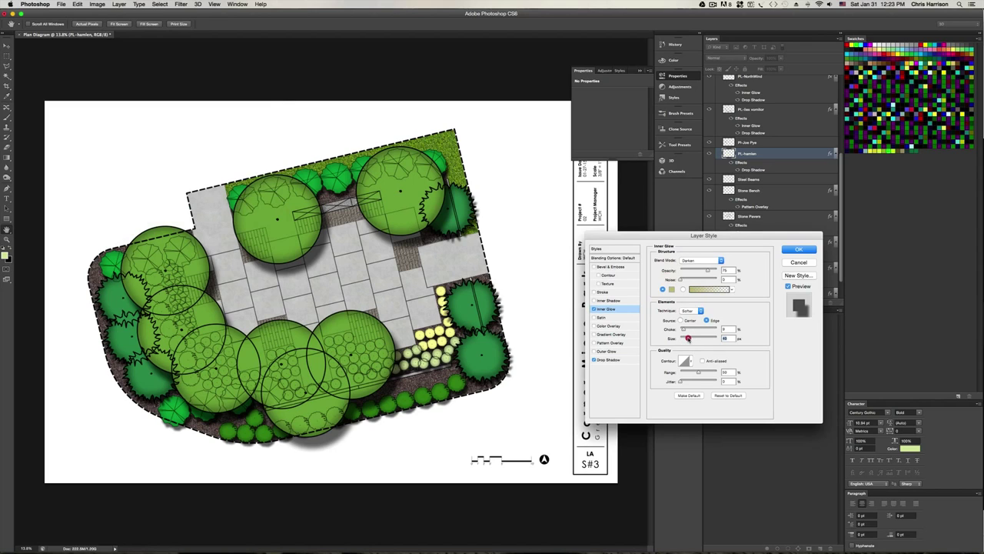
pyautogui.click(801, 249)
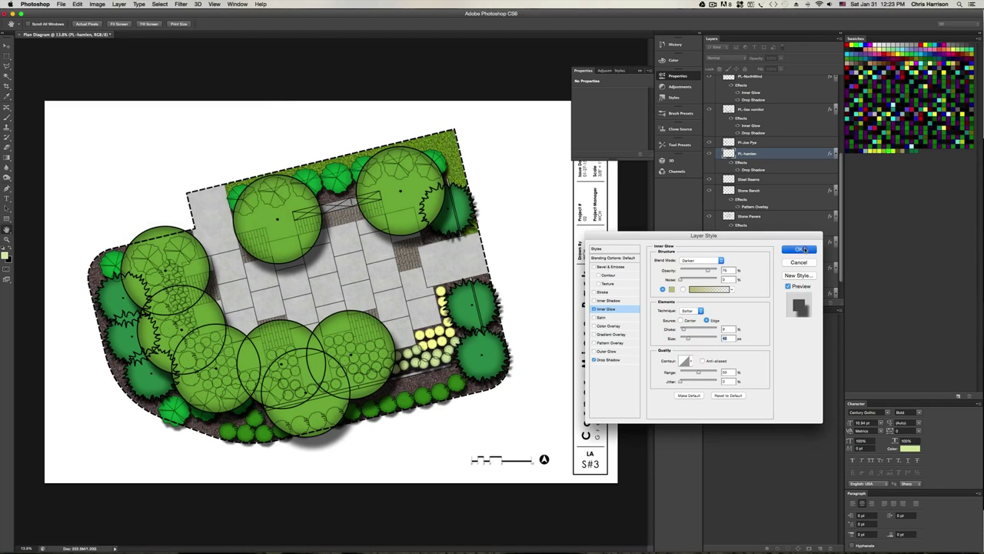
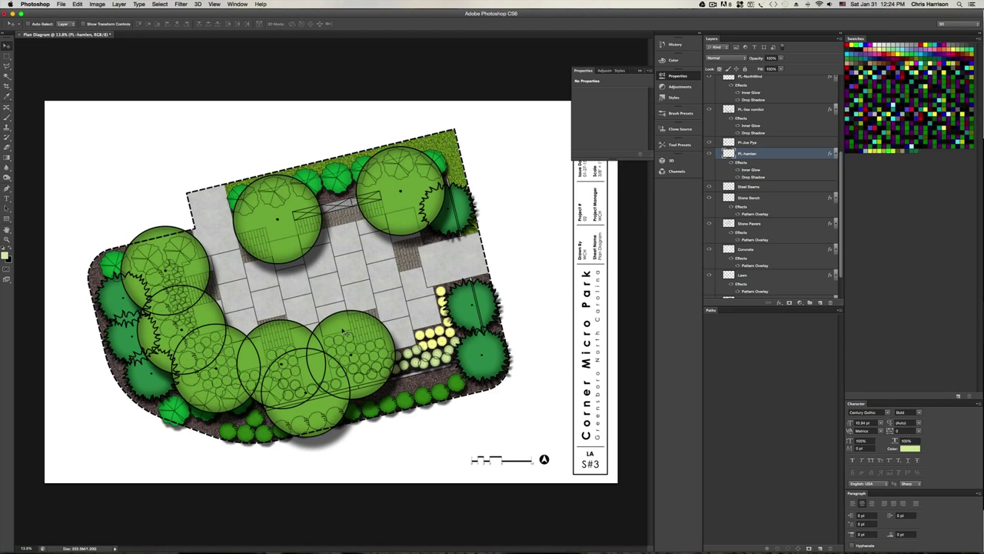
# Examine the inner glow and shadows on the yellow plants up close, and compare them with the whole plan
pyautogui.keyDown('alt'); pyautogui.scroll(2, 425, 292); pyautogui.keyUp('alt')
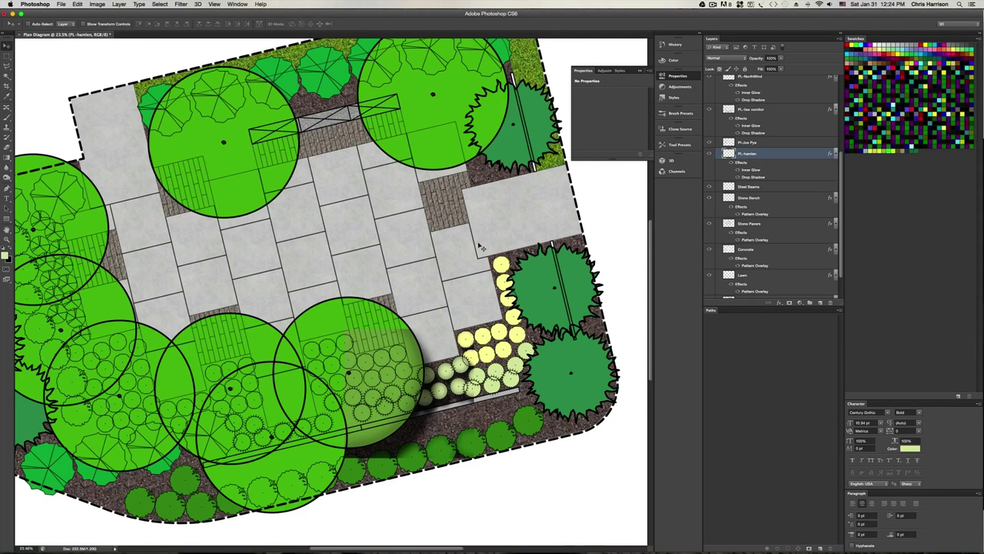
pyautogui.keyDown('alt'); pyautogui.scroll(3, 451, 266); pyautogui.keyUp('alt')
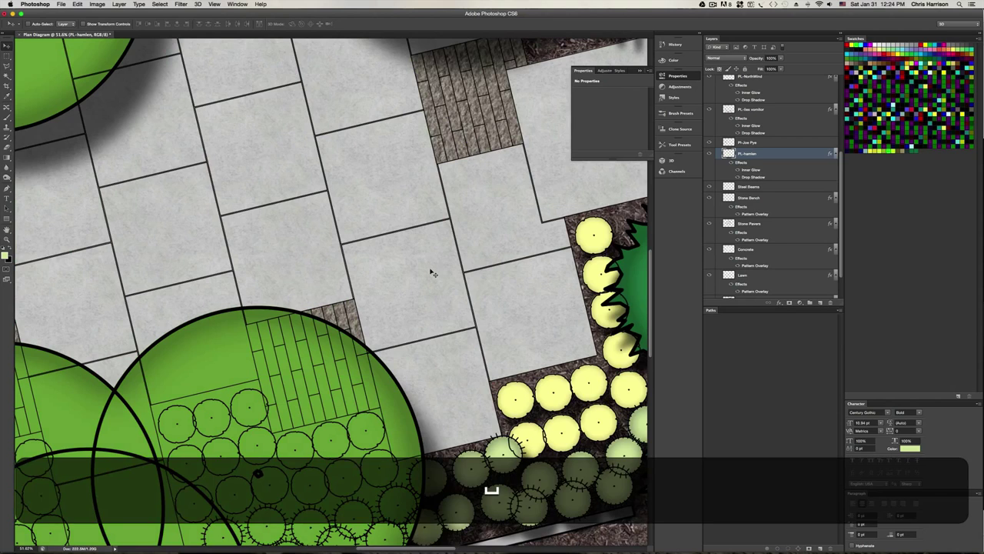
pyautogui.press('super+minus')
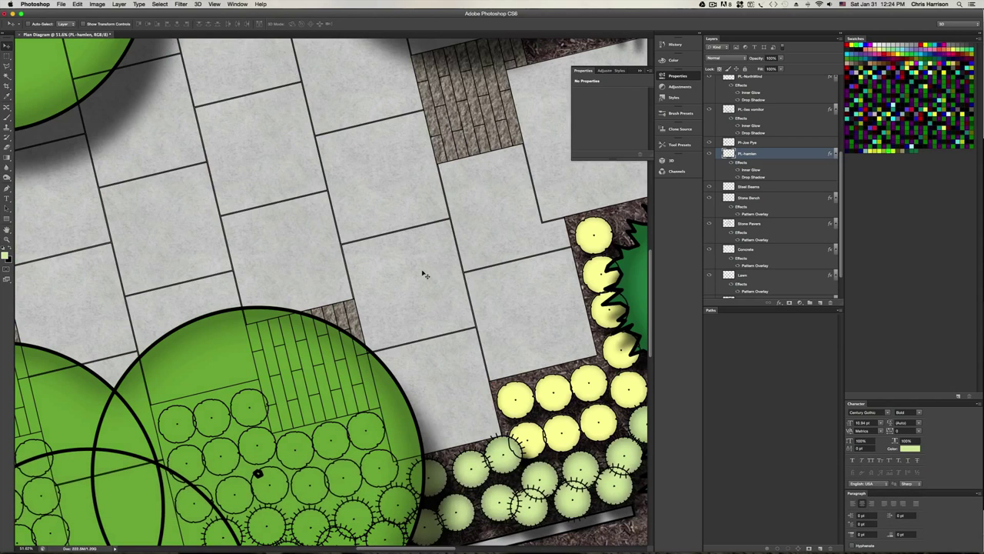
pyautogui.keyDown('alt'); pyautogui.scroll(-5, 423, 274); pyautogui.keyUp('alt')
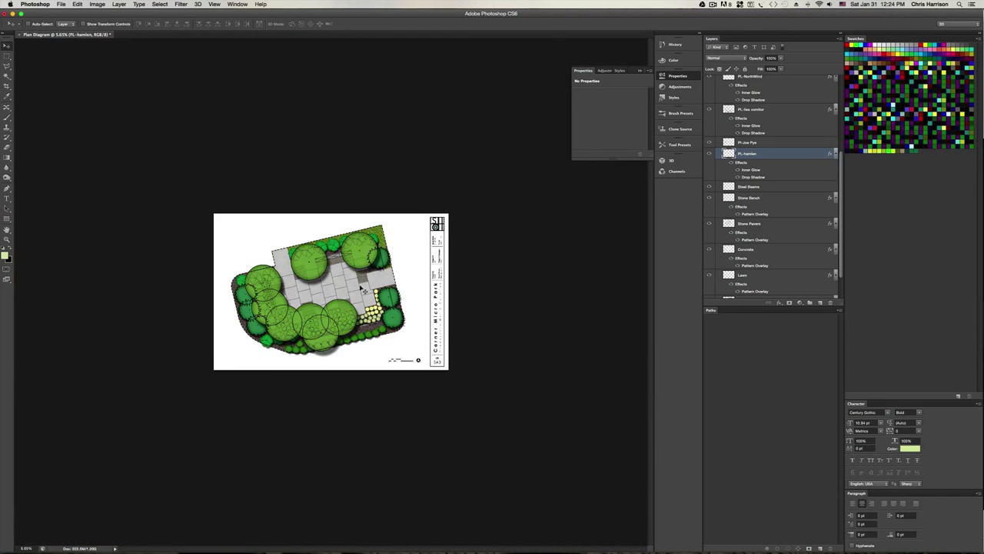
pyautogui.keyDown('alt'); pyautogui.scroll(3, 356, 288); pyautogui.keyUp('alt')
pyautogui.press('space')
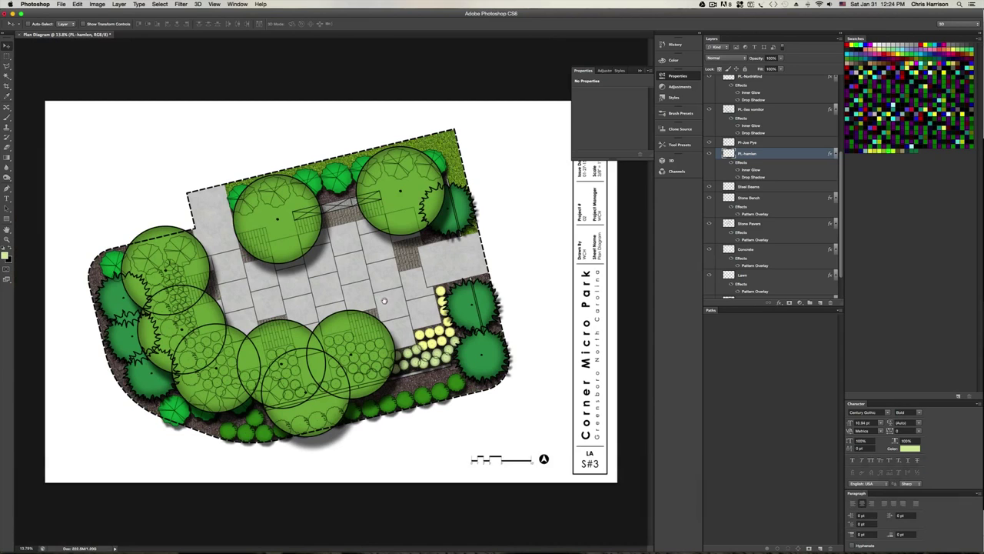
pyautogui.click(392, 300)
# Switch to full-screen mode with the menu bar, collapse the Properties panel and center the whole sheet in view
pyautogui.press('f')
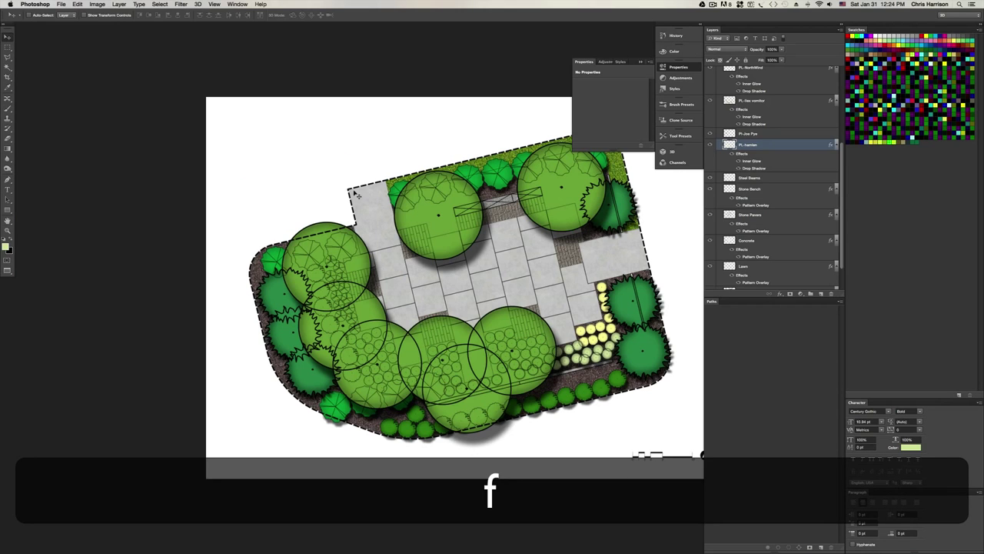
pyautogui.press('space')
pyautogui.moveTo(360, 196); pyautogui.dragTo(241, 221)
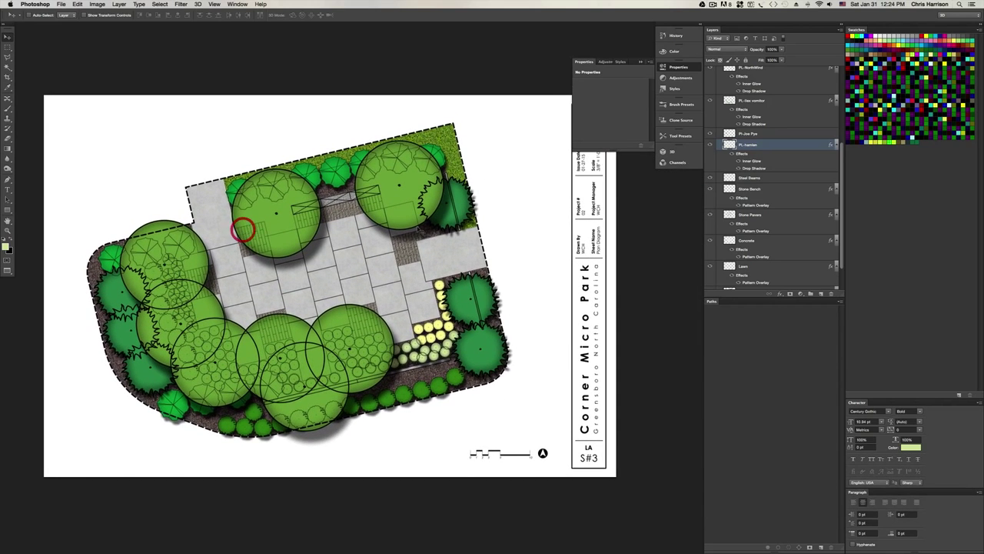
pyautogui.click(640, 61)
pyautogui.press('space')
pyautogui.moveTo(340, 301); pyautogui.dragTo(383, 296)
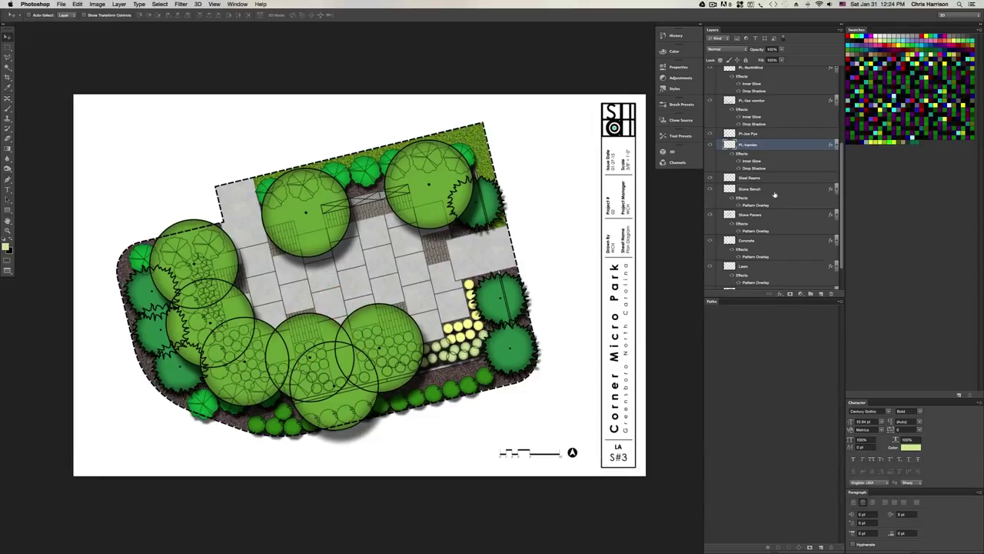
# Add a drop shadow with increased distance and size to the Stone Bench layer and apply the layer style
pyautogui.scroll(-2, 775, 195)
pyautogui.click(763, 164)
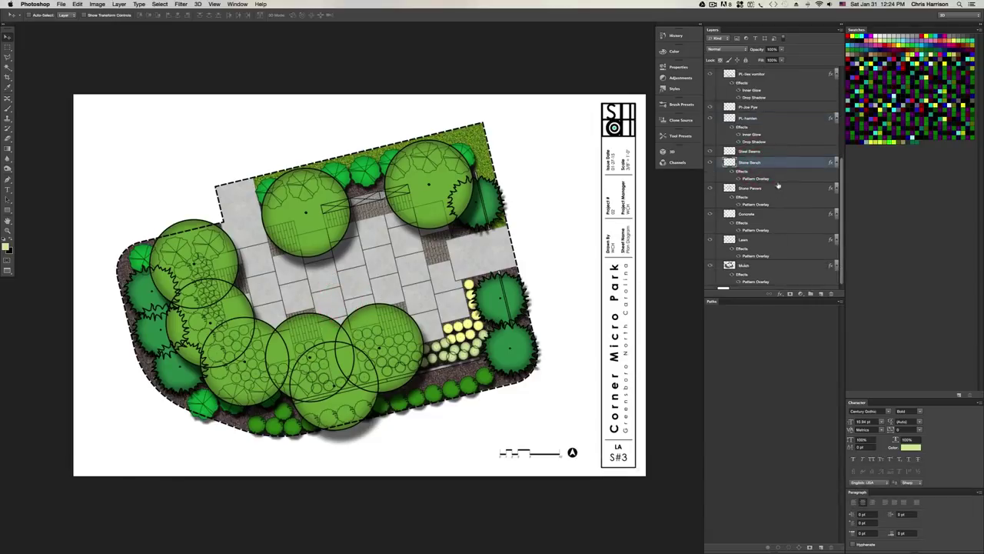
pyautogui.click(781, 294)
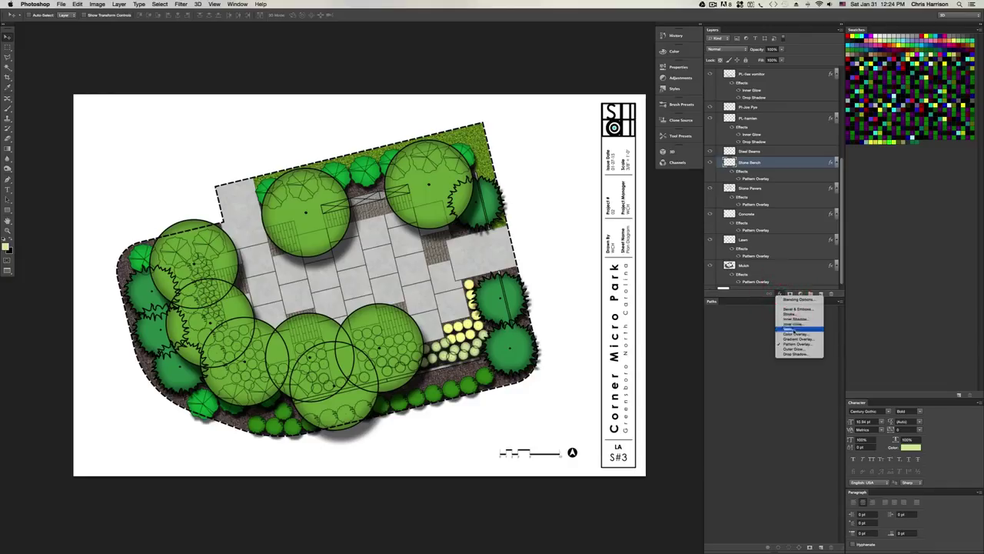
pyautogui.click(795, 353)
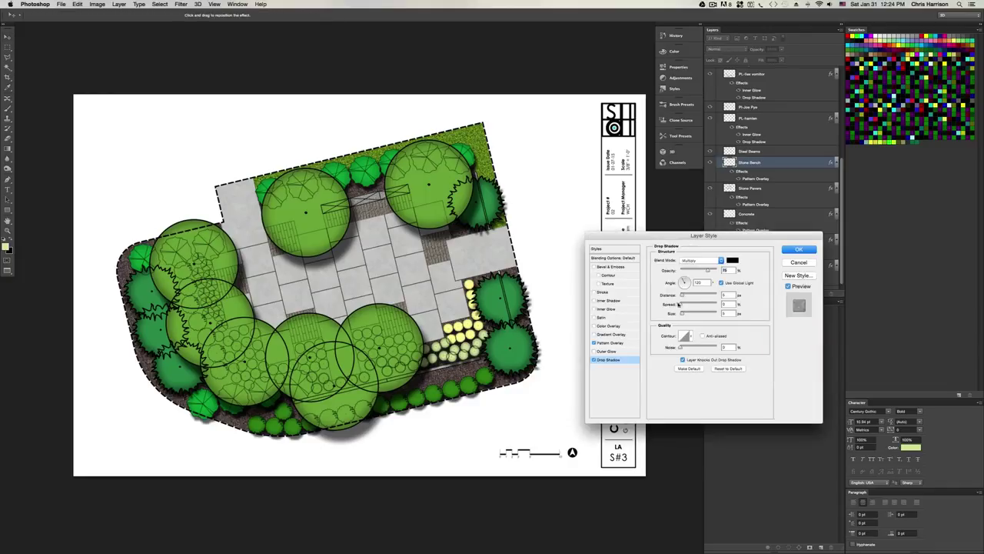
pyautogui.moveTo(680, 296)
pyautogui.mouseDown()
pyautogui.moveTo(693, 295)
pyautogui.moveTo(685, 314)
pyautogui.moveTo(699, 295)
pyautogui.mouseUp()
pyautogui.click(692, 313)
pyautogui.click(798, 250)
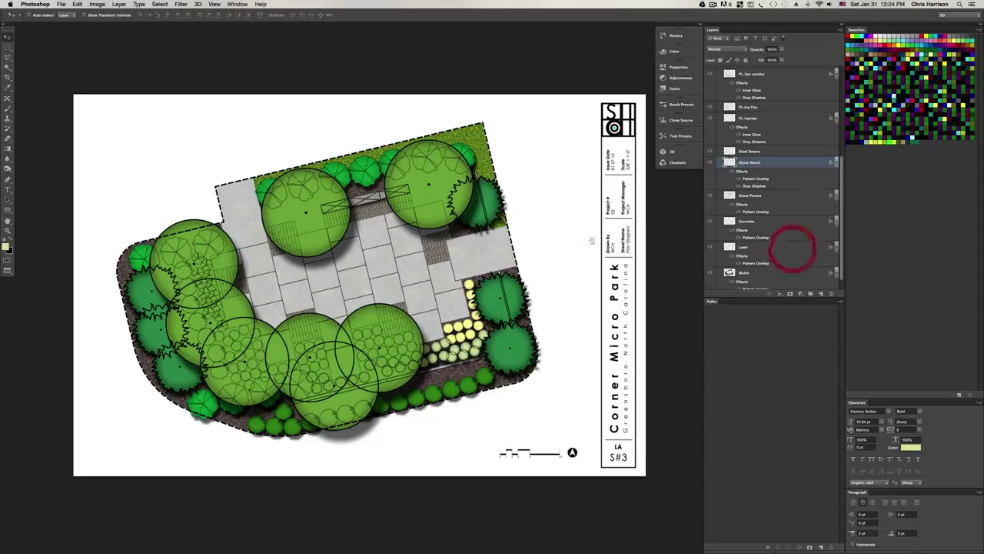
pyautogui.moveTo(377, 247); pyautogui.dragTo(397, 244)
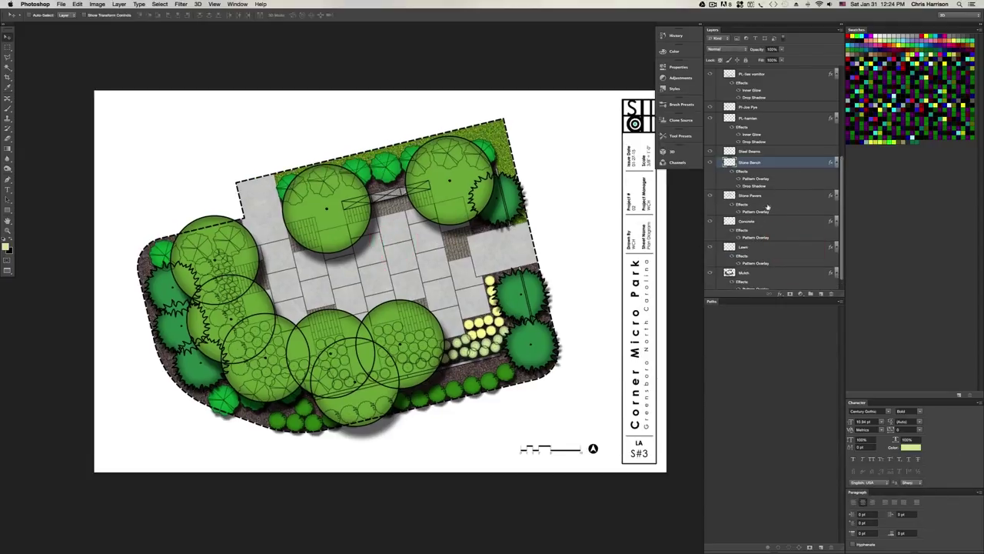
pyautogui.scroll(-2, 767, 206)
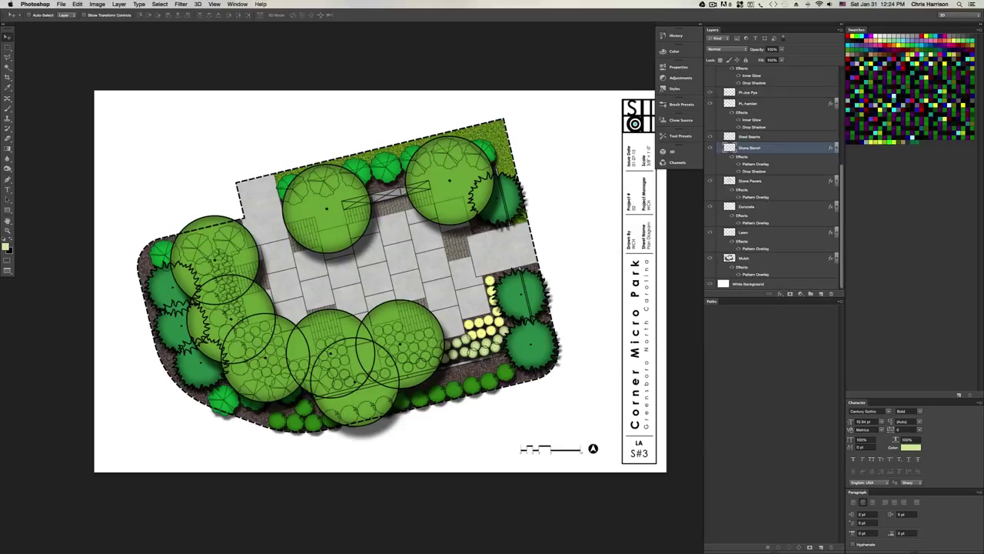
pyautogui.click(773, 189)
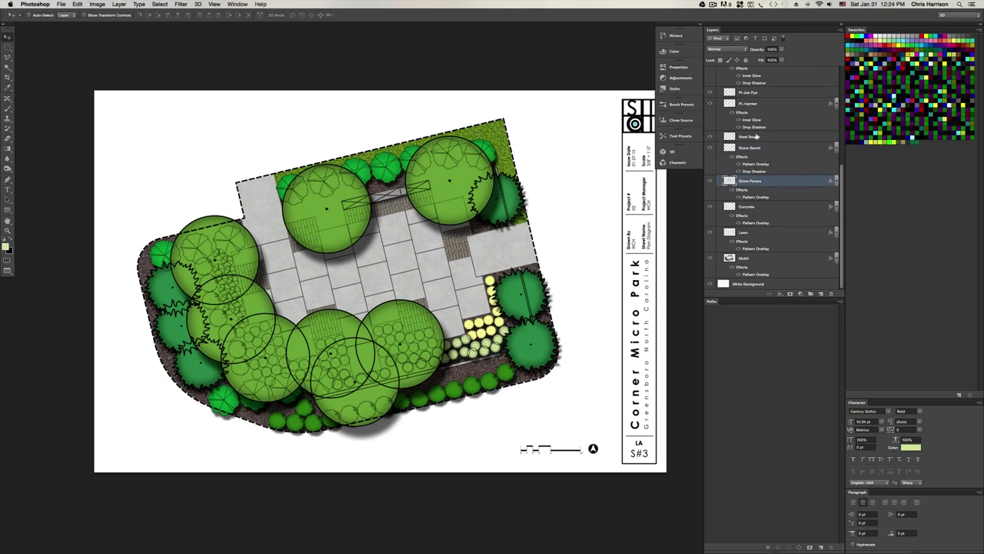
pyautogui.scroll(10, 759, 139)
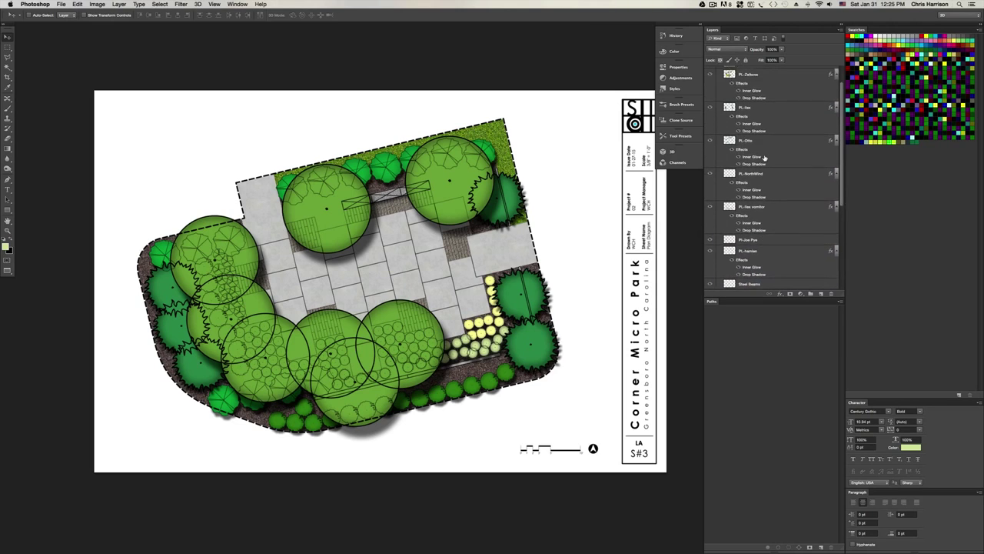
pyautogui.moveTo(382, 203); pyautogui.dragTo(358, 209)
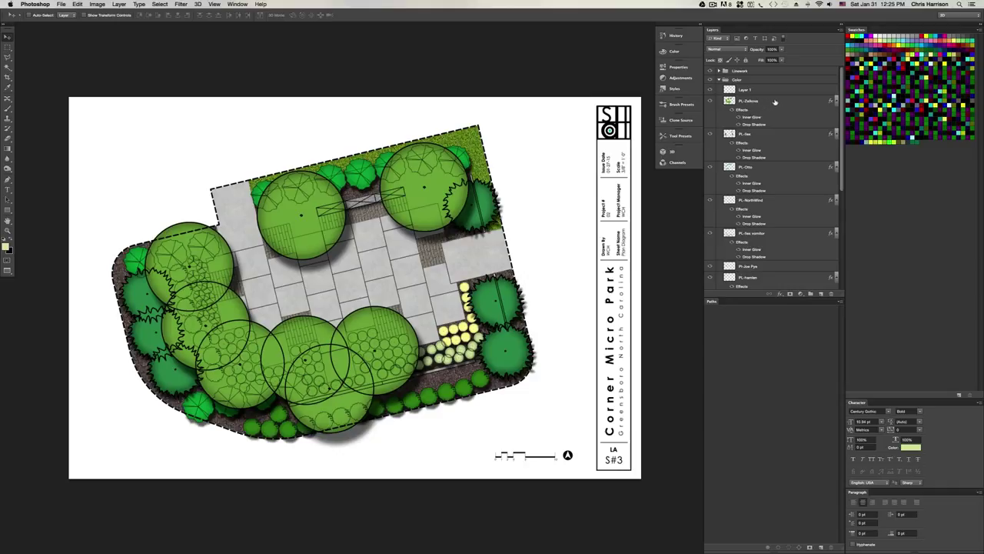
pyautogui.scroll(-3, 760, 113)
pyautogui.scroll(3, 758, 110)
# Group all planting layers from PL-Zelkova down to PL-hamlen inside the Color group
pyautogui.click(757, 105)
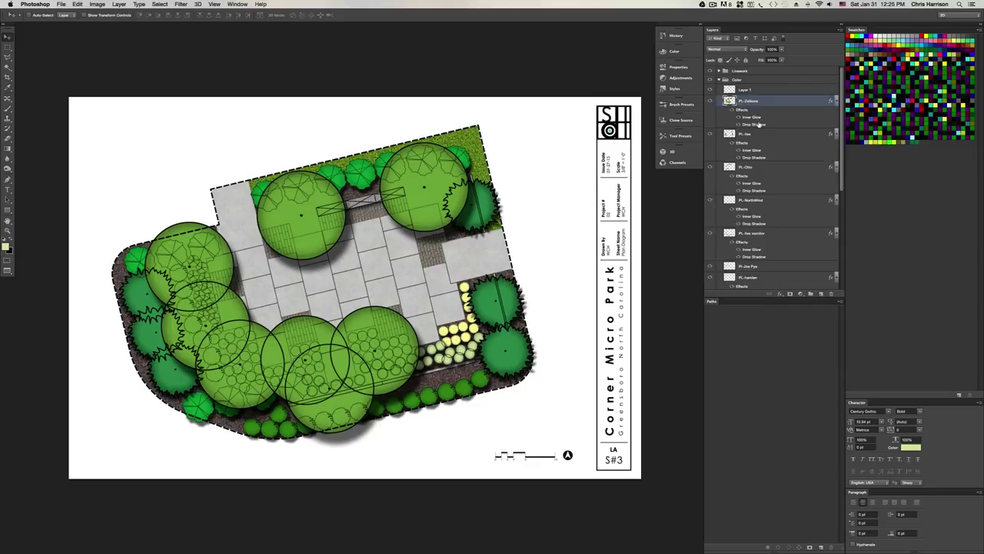
pyautogui.scroll(-5, 760, 123)
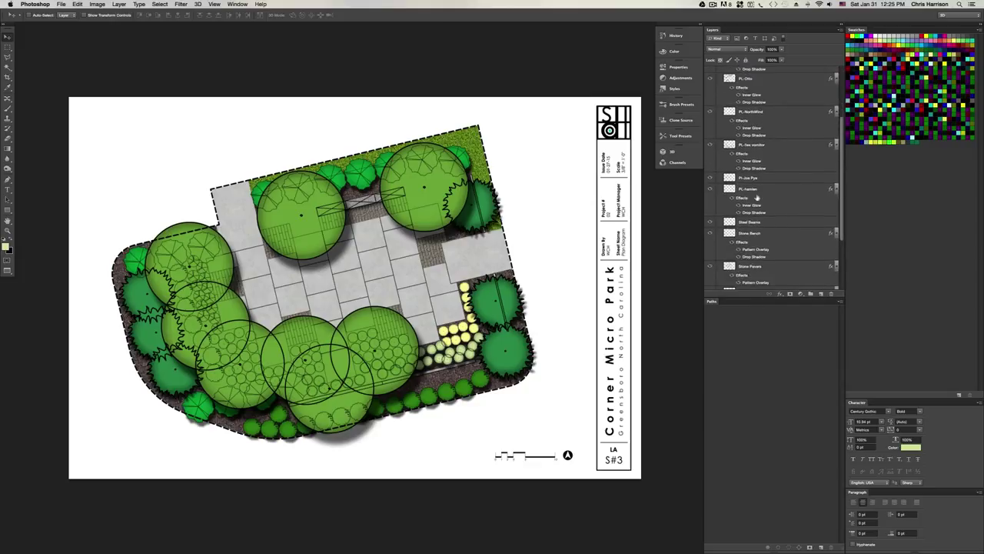
pyautogui.keyDown('shift'); pyautogui.click(764, 192); pyautogui.keyUp('shift')
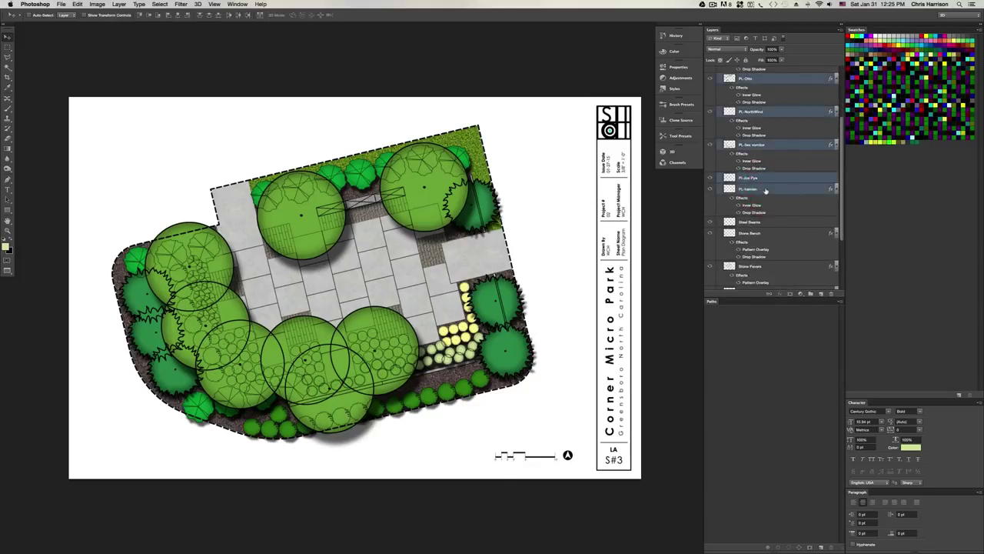
pyautogui.press('super+g')
# Rename the new plant layer group as Plants and lower its Fill so the ground textures show through
pyautogui.doubleClick(748, 100)
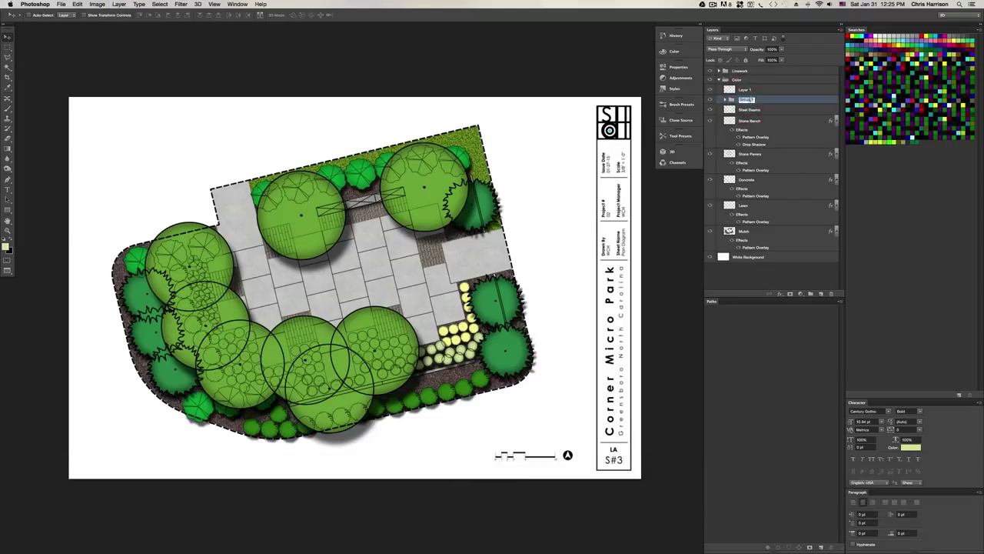
pyautogui.write('Plants')
pyautogui.press('Return')
pyautogui.doubleClick(746, 100)
pyautogui.write('Plants')
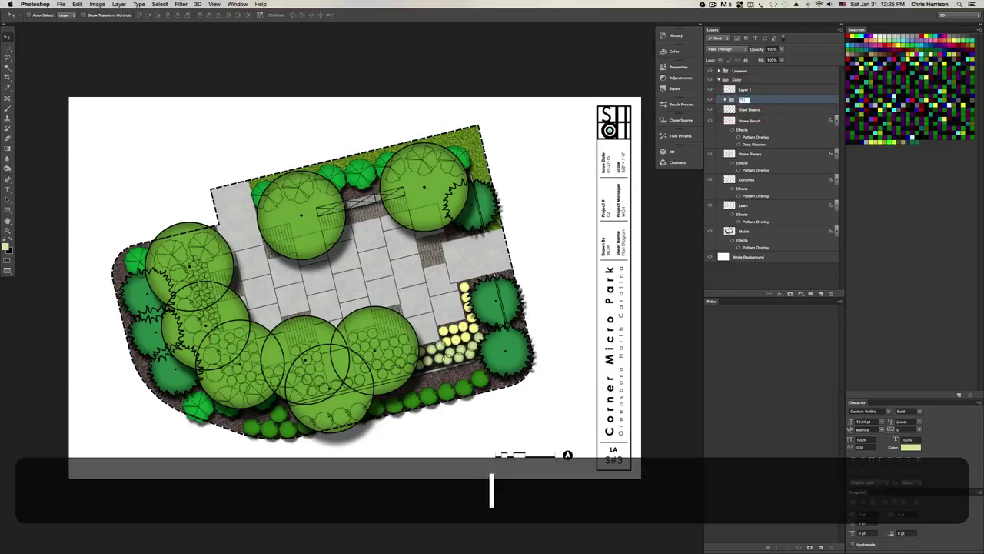
pyautogui.press('Return')
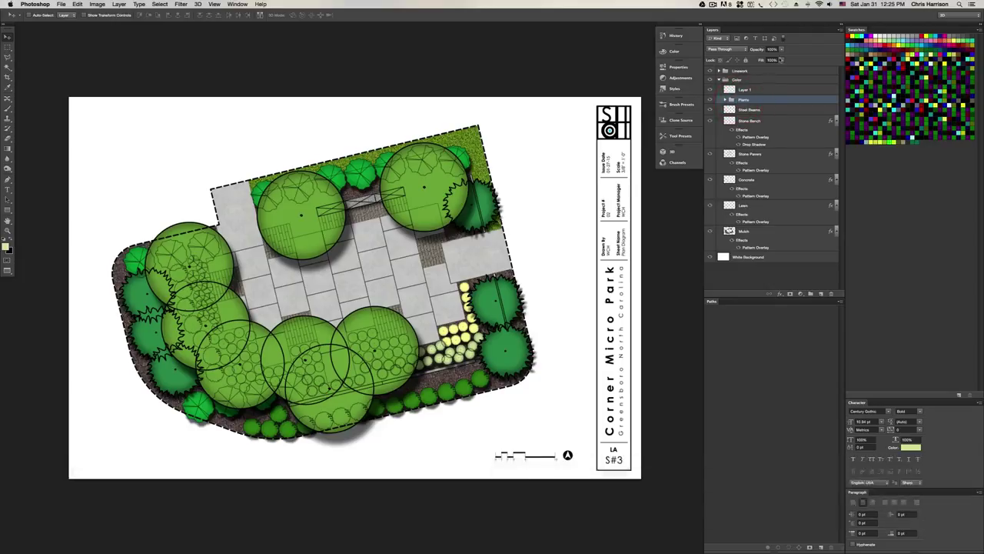
pyautogui.moveTo(781, 60); pyautogui.dragTo(772, 70)
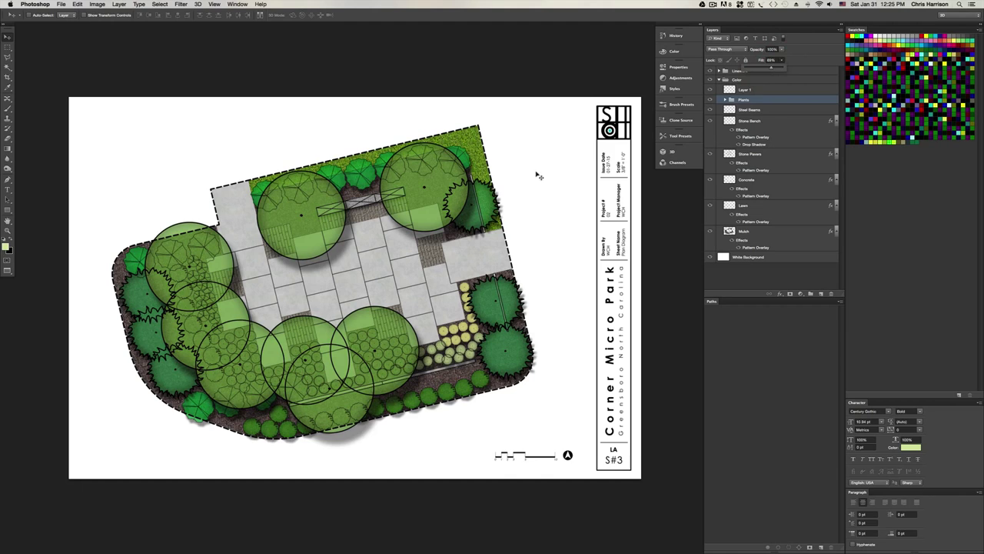
# Examine the semi-transparent trees and shrubs over the paving up close, and compare them with the whole plan
pyautogui.press('space')
pyautogui.moveTo(381, 198); pyautogui.dragTo(418, 205)
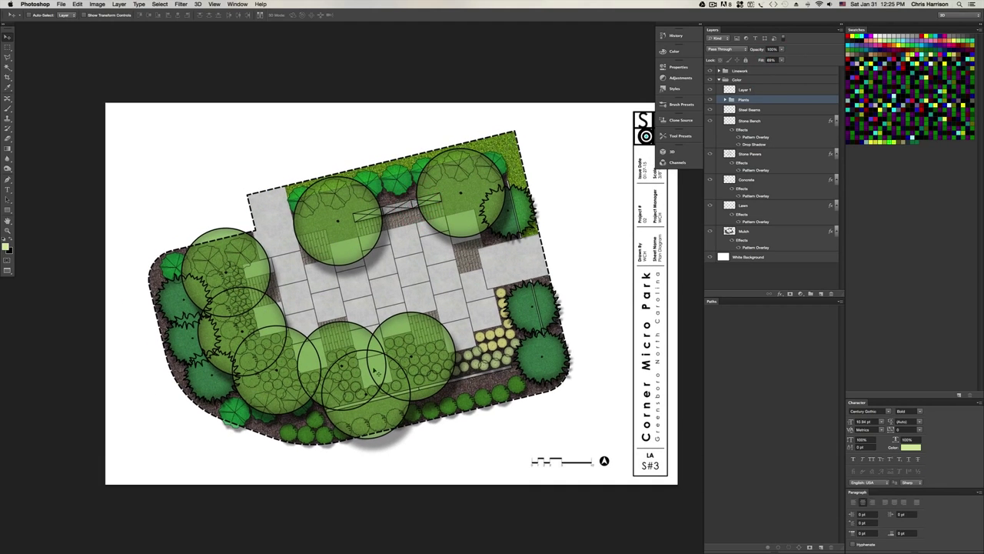
pyautogui.press('space')
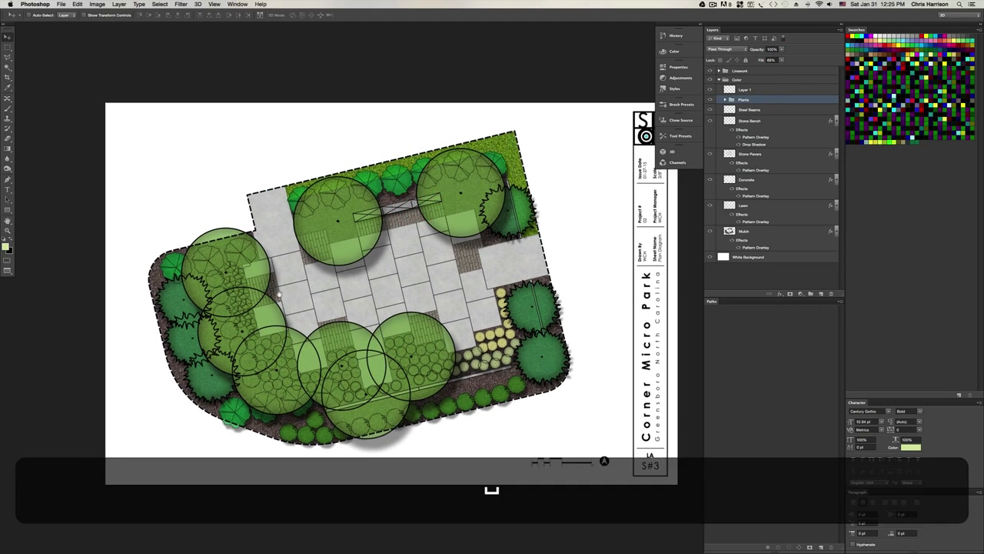
pyautogui.moveTo(281, 295)
pyautogui.mouseDown()
pyautogui.moveTo(348, 302)
pyautogui.moveTo(285, 300)
pyautogui.mouseUp()
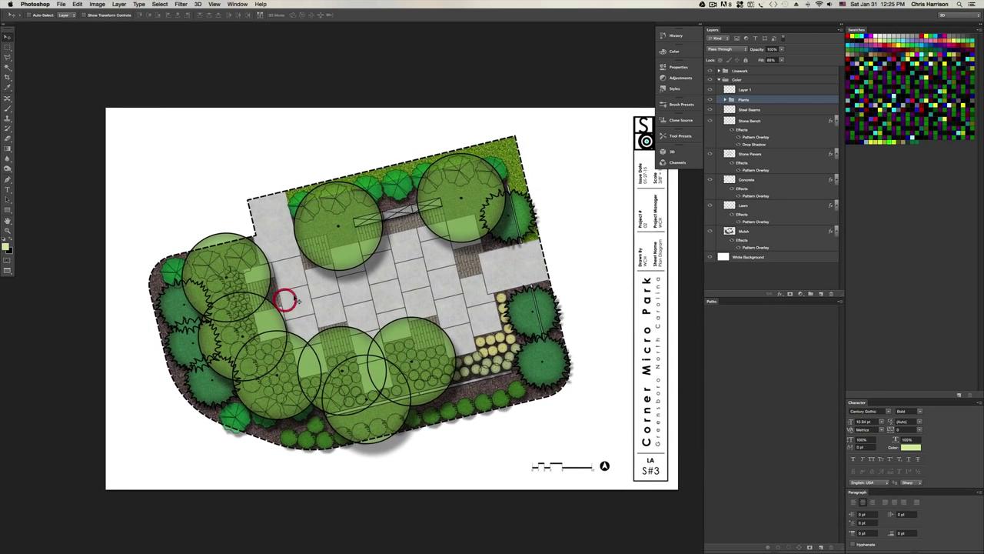
pyautogui.press('super+equal')
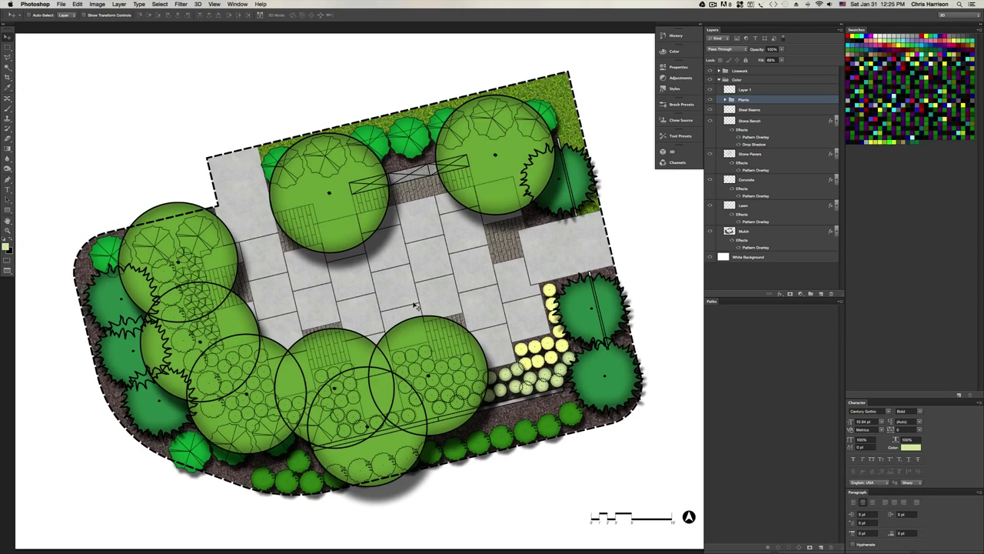
pyautogui.keyDown('alt'); pyautogui.scroll(3, 415, 306); pyautogui.keyUp('alt')
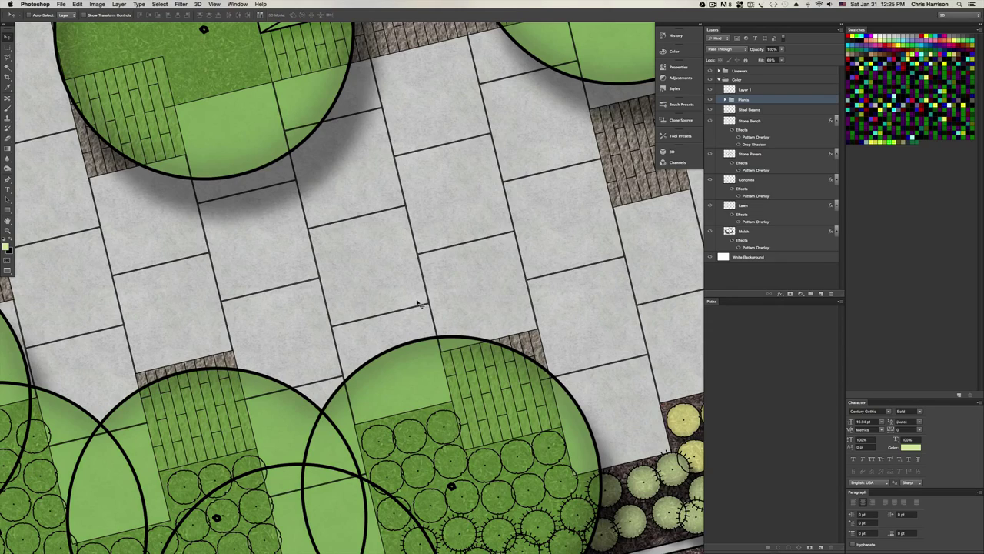
pyautogui.keyDown('alt'); pyautogui.scroll(1, 418, 304); pyautogui.keyUp('alt')
pyautogui.keyDown('alt'); pyautogui.scroll(-5, 417, 303); pyautogui.keyUp('alt')
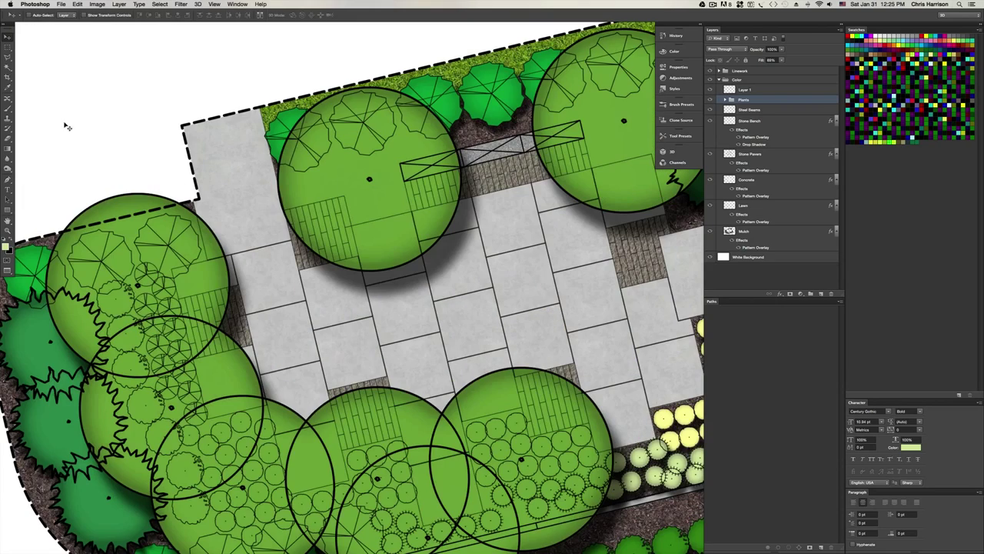
pyautogui.press('super+minus')
pyautogui.press('super+plus')
pyautogui.press('super+plus')
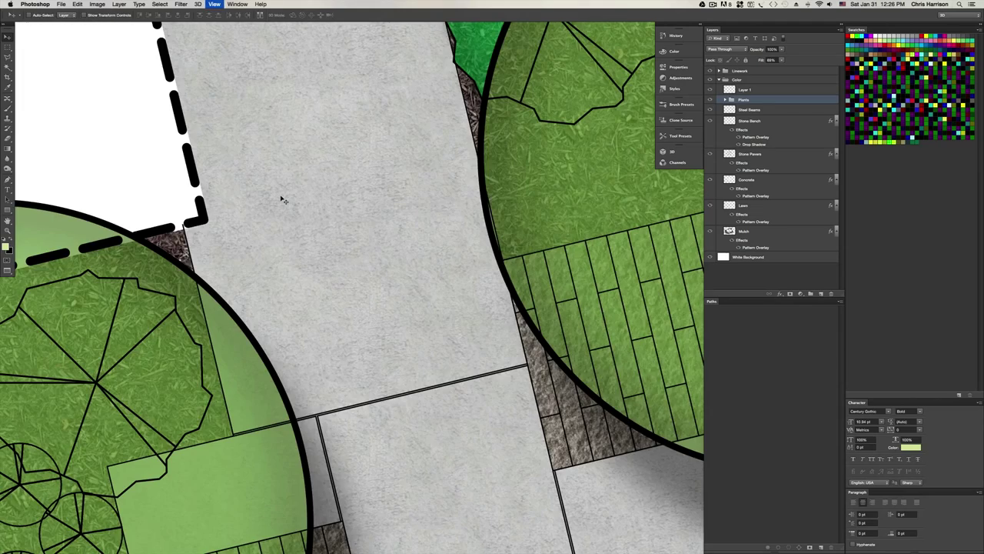
pyautogui.press('super+minus')
pyautogui.press('super+minus')
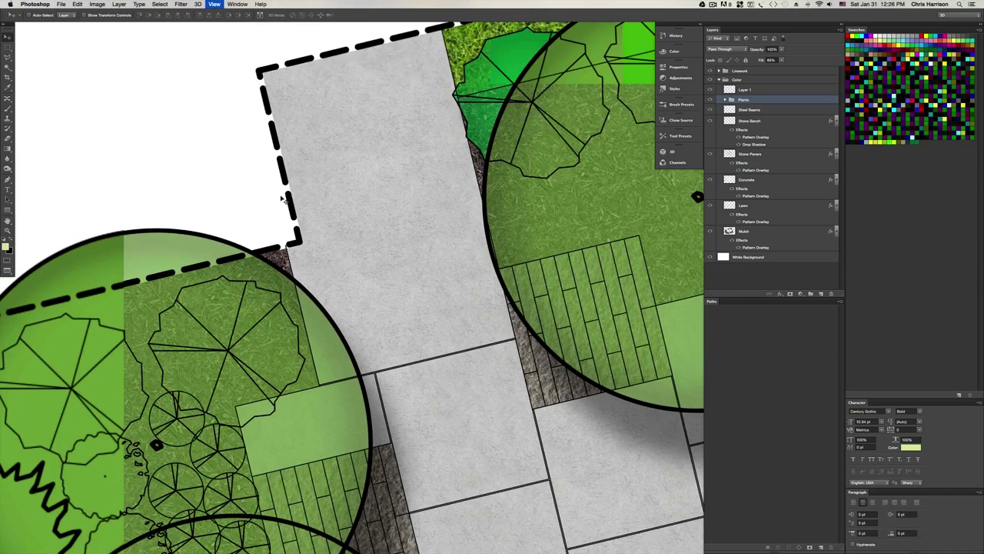
pyautogui.press('super+minus')
pyautogui.press('super+minus')
pyautogui.press('super+minus')
pyautogui.press('super+minus')
pyautogui.press('super+plus')
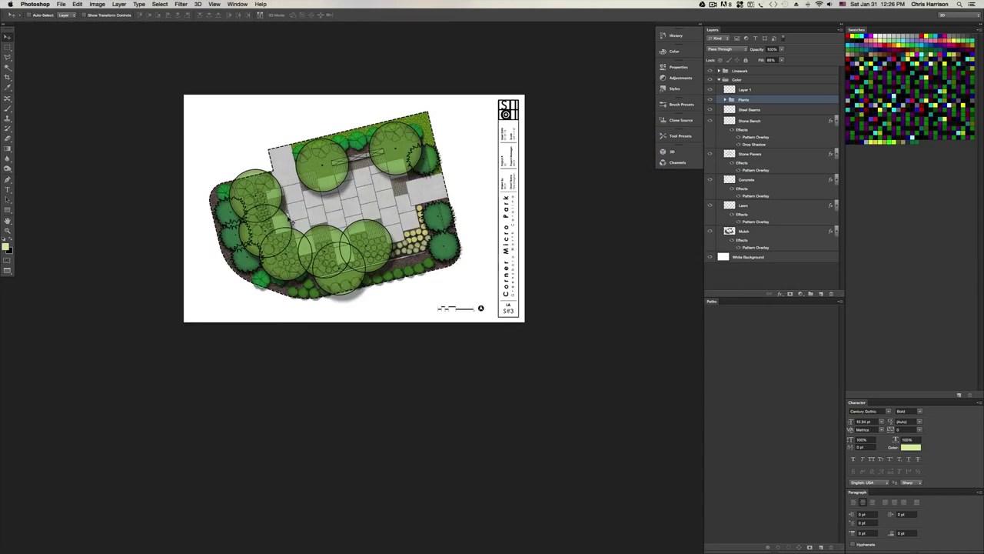
pyautogui.press('super+plus')
pyautogui.click(363, 220)
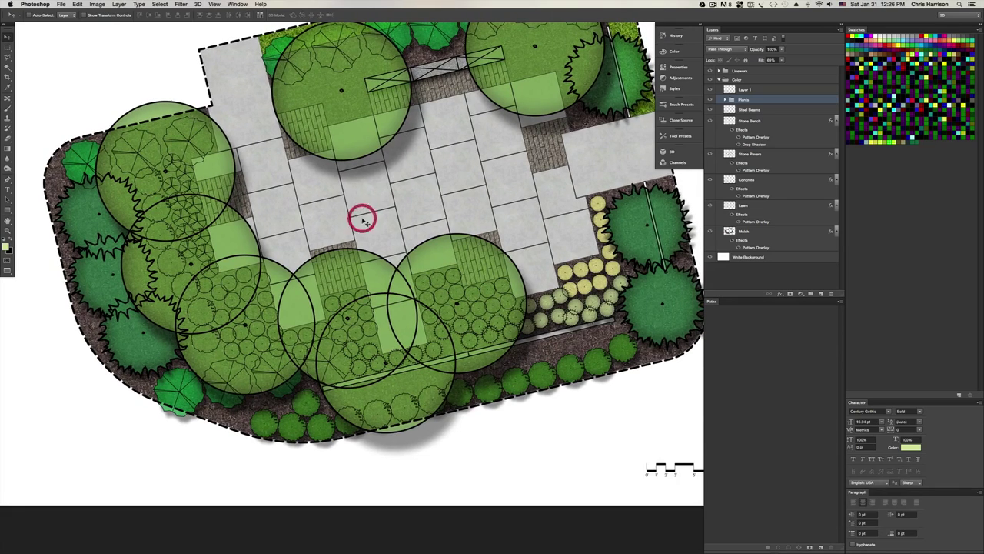
pyautogui.press('super+plus')
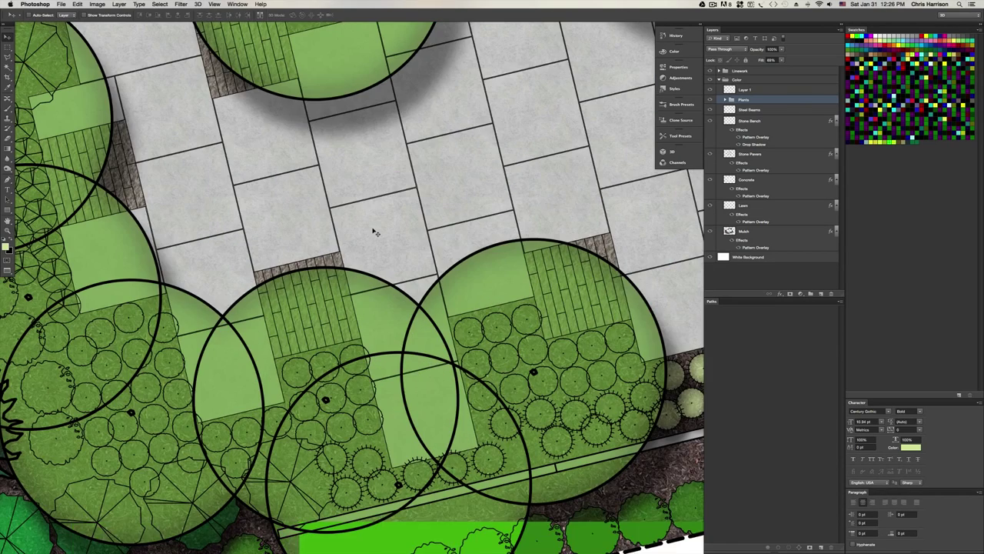
pyautogui.press('super+minus')
pyautogui.press('super+minus')
pyautogui.press('super+minus')
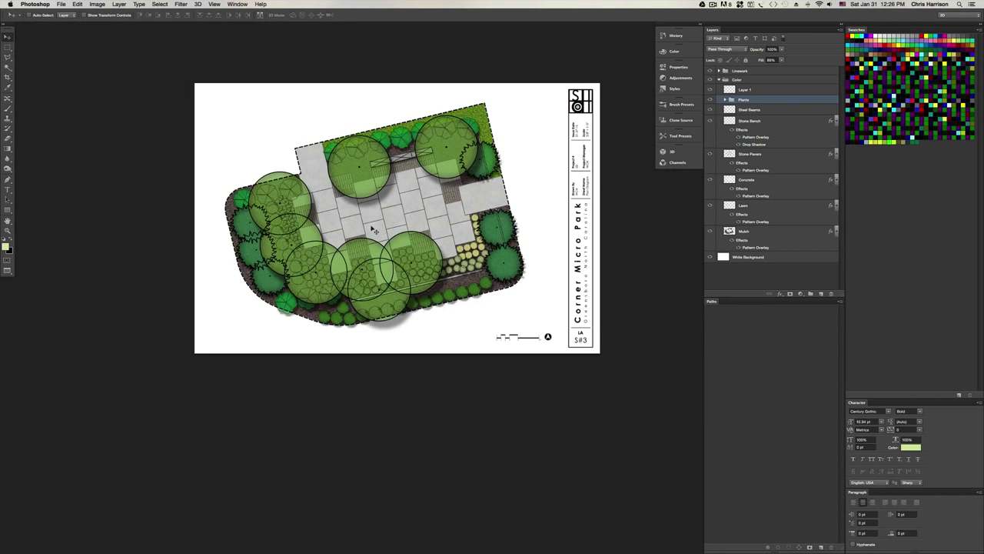
pyautogui.press('space')
pyautogui.moveTo(436, 208); pyautogui.dragTo(434, 256)
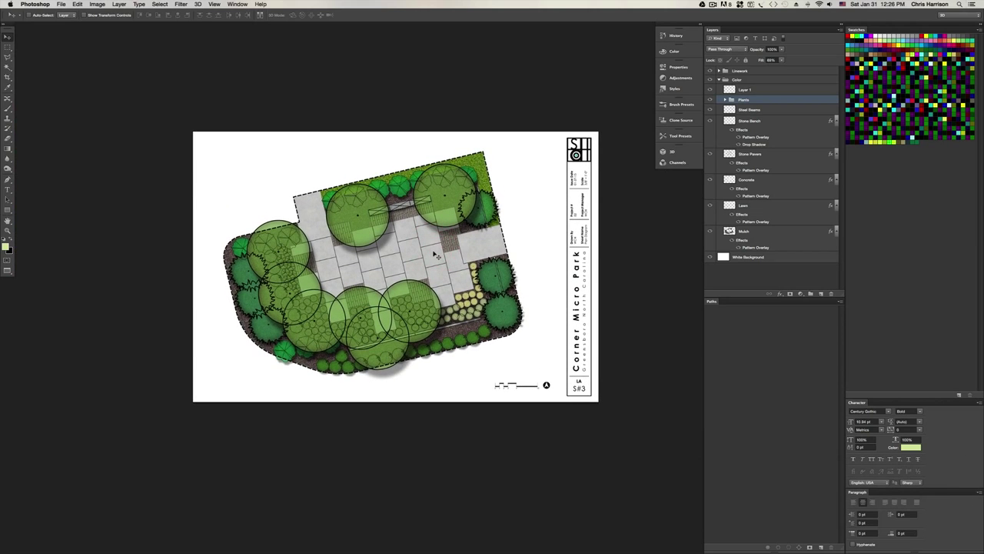
pyautogui.press('super+minus')
pyautogui.press('super+plus')
pyautogui.press('super+plus')
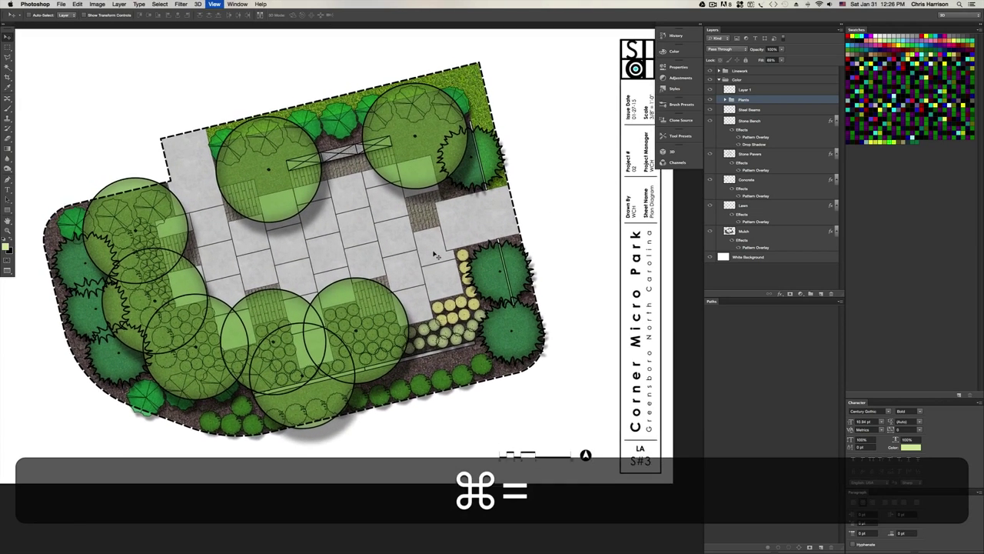
pyautogui.press('super+space')
pyautogui.keyDown('super'); pyautogui.moveTo(432, 251); pyautogui.dragTo(455, 284); pyautogui.keyUp('super')
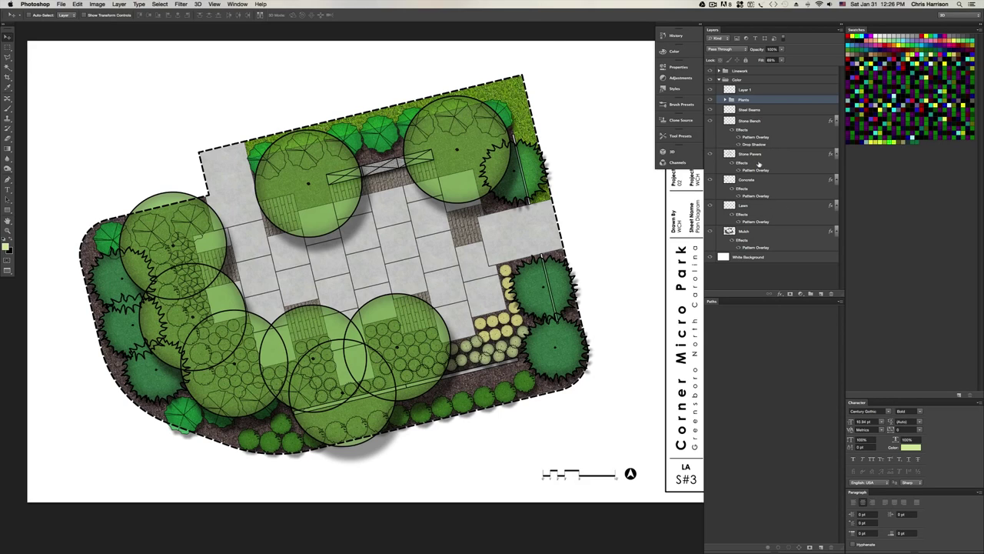
# Rasterize the layer style of the Stone Pavers layer
pyautogui.click(749, 156)
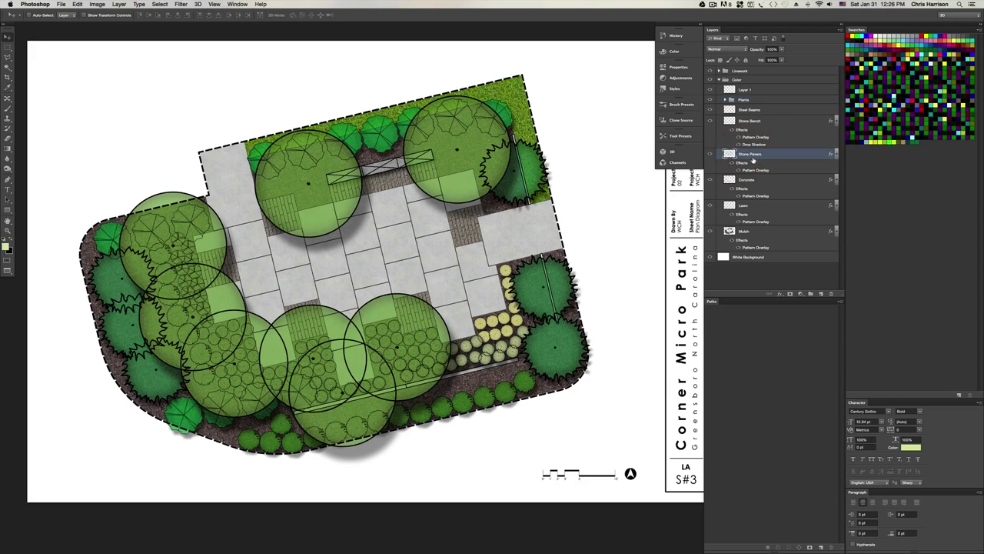
pyautogui.rightClick(752, 155)
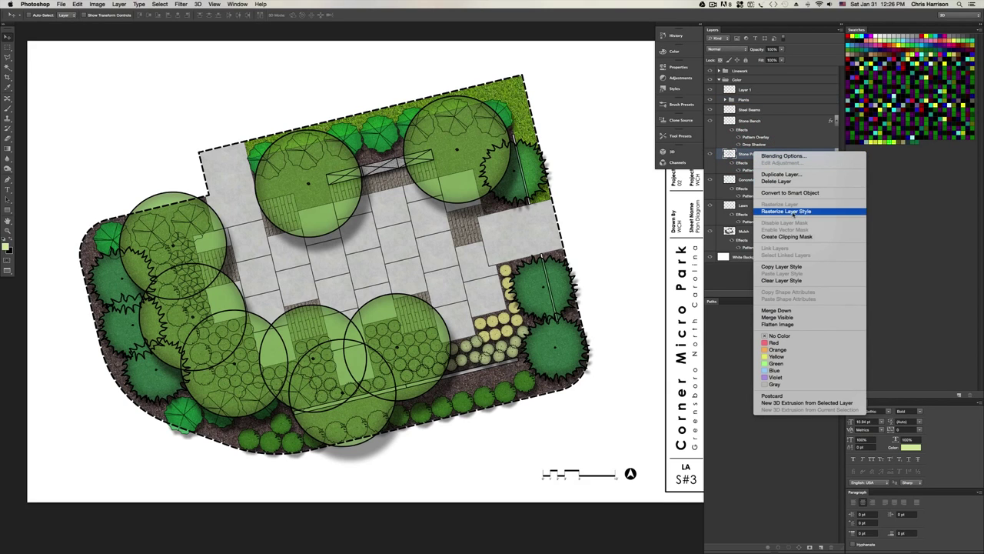
pyautogui.click(752, 156)
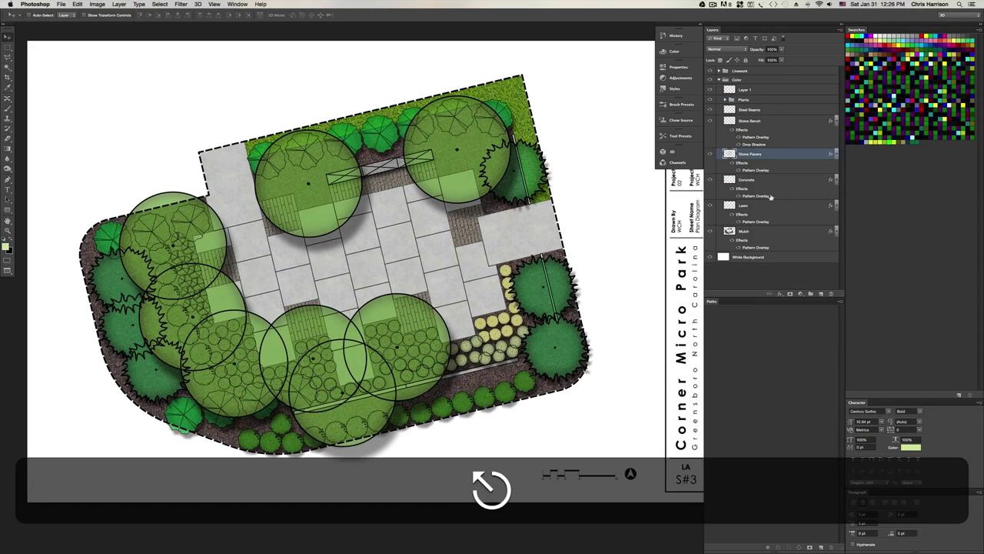
pyautogui.rightClick(729, 154)
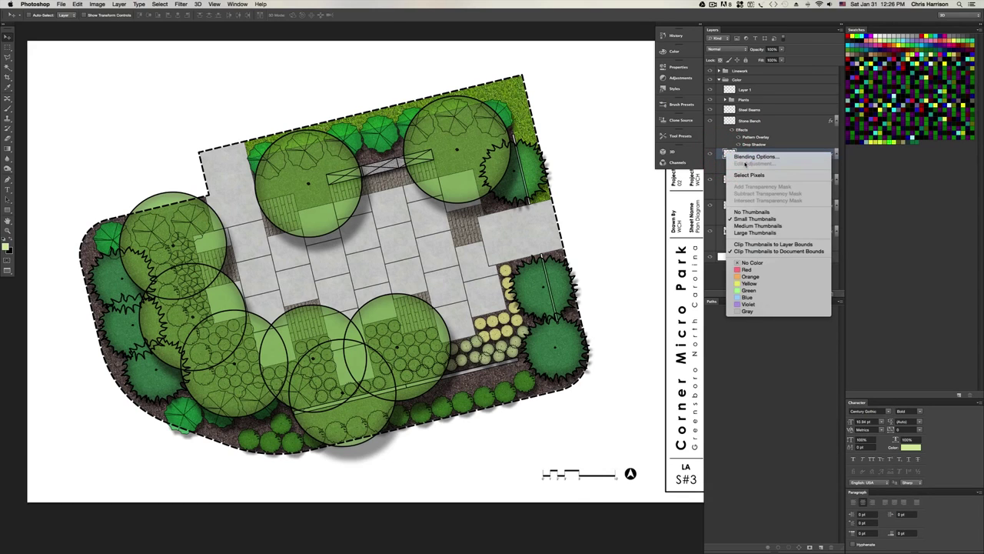
pyautogui.press('Escape')
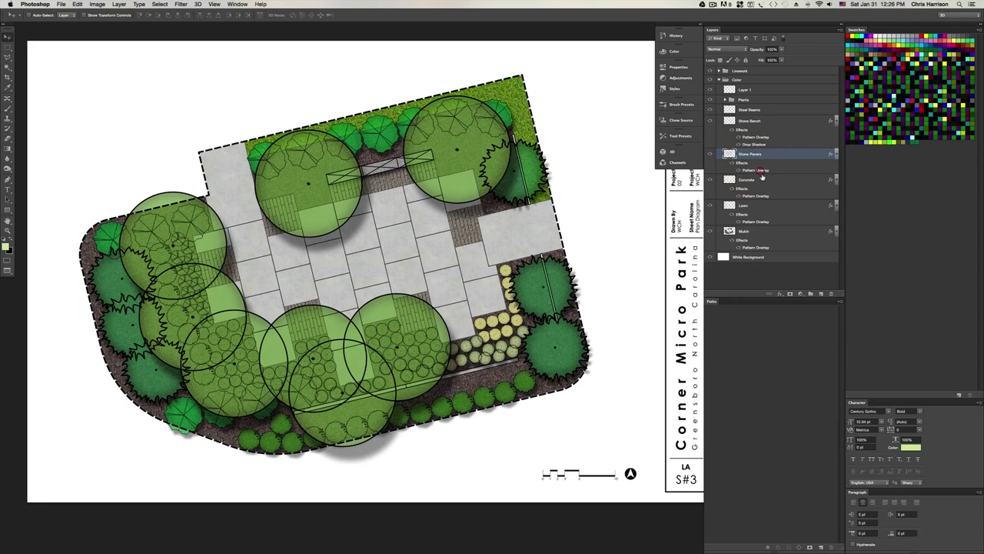
pyautogui.click(750, 206)
pyautogui.rightClick(755, 155)
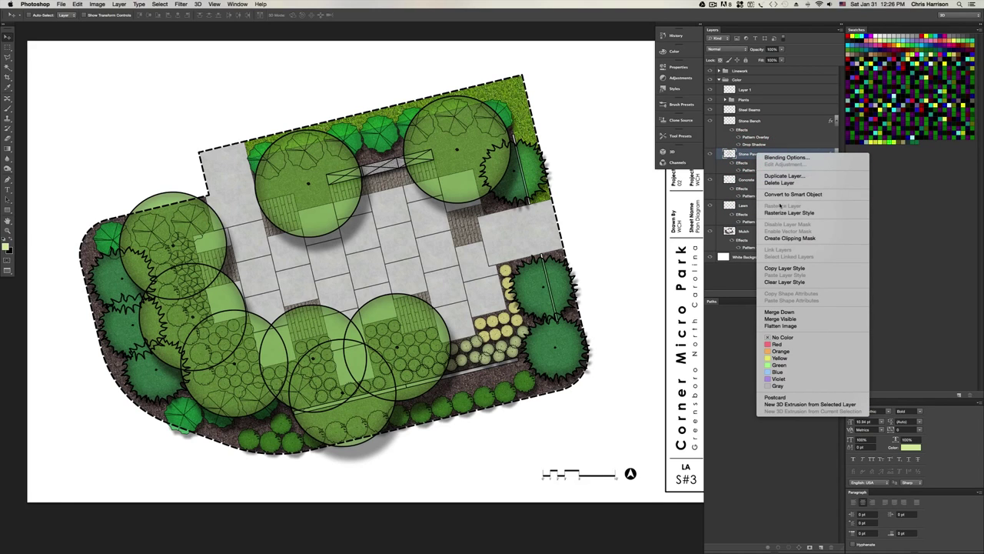
pyautogui.click(779, 212)
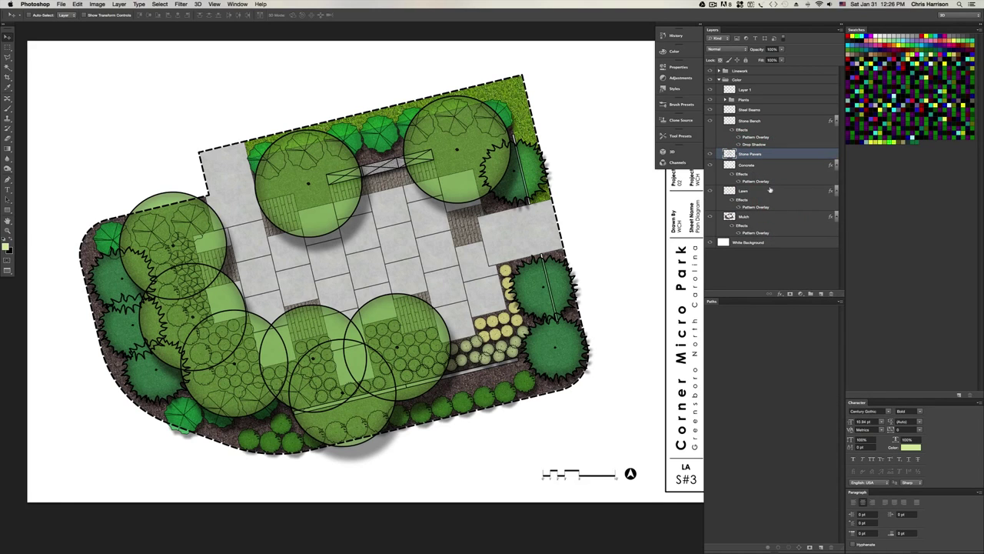
# Rasterize the layer styles of the Concrete, Lawn and Mulch layers
pyautogui.rightClick(745, 166)
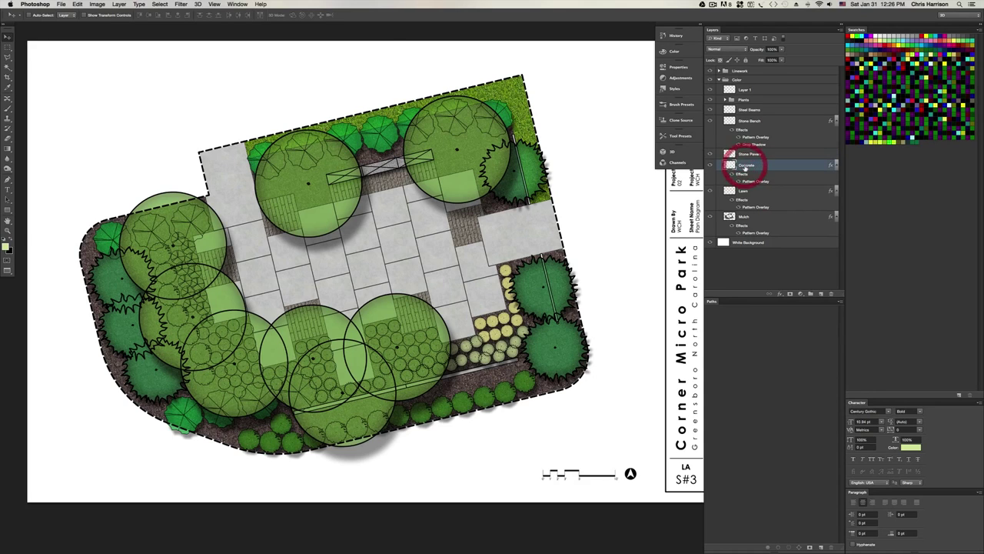
pyautogui.click(779, 224)
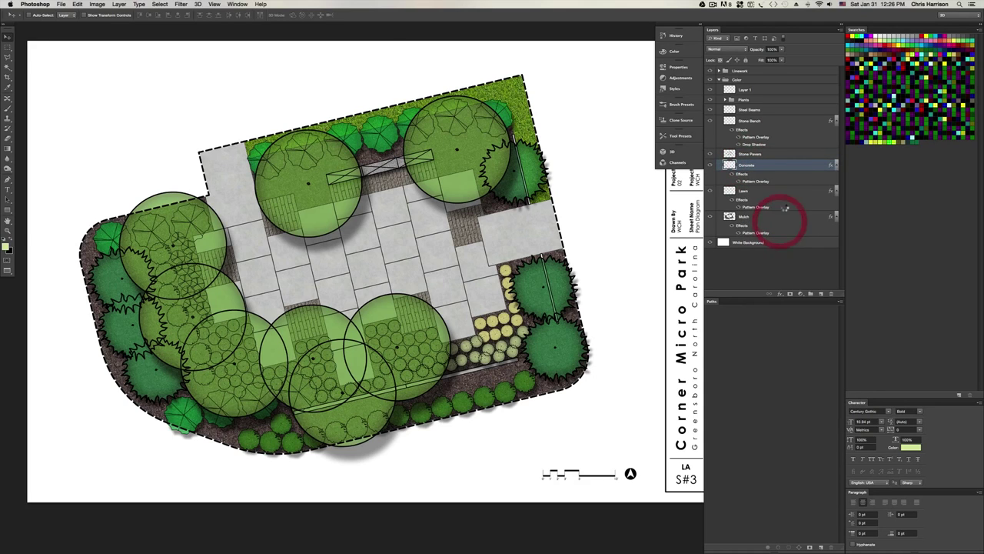
pyautogui.rightClick(745, 180)
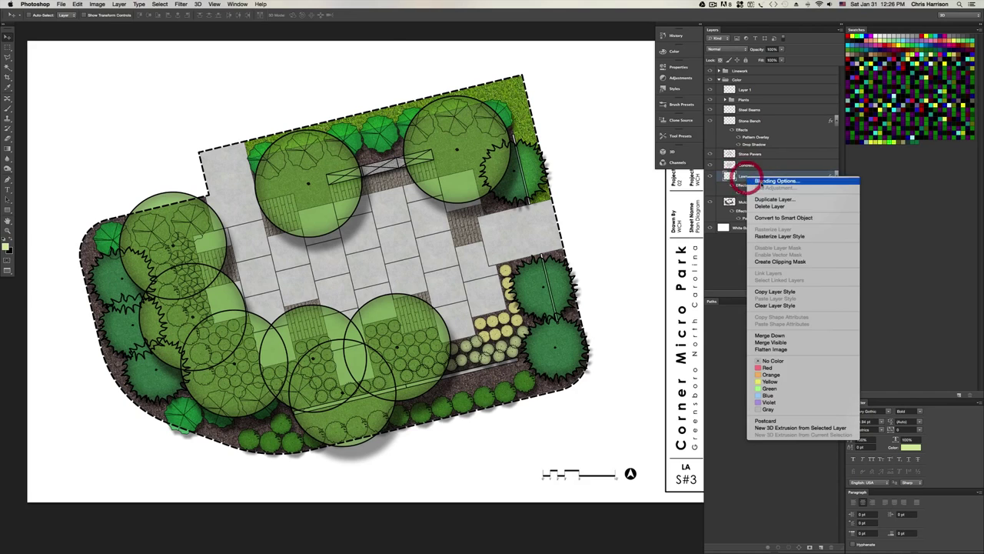
pyautogui.click(779, 236)
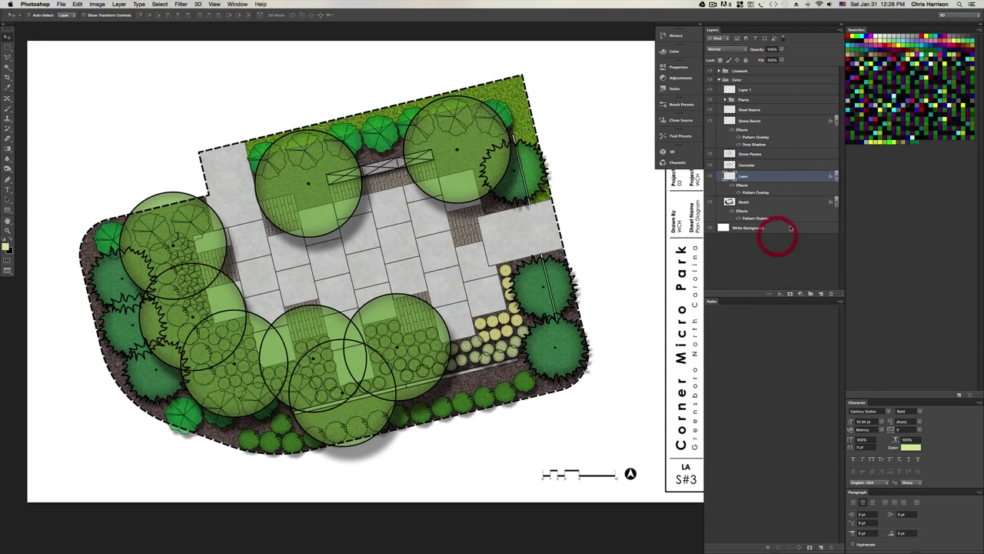
pyautogui.click(746, 187)
pyautogui.rightClick(746, 187)
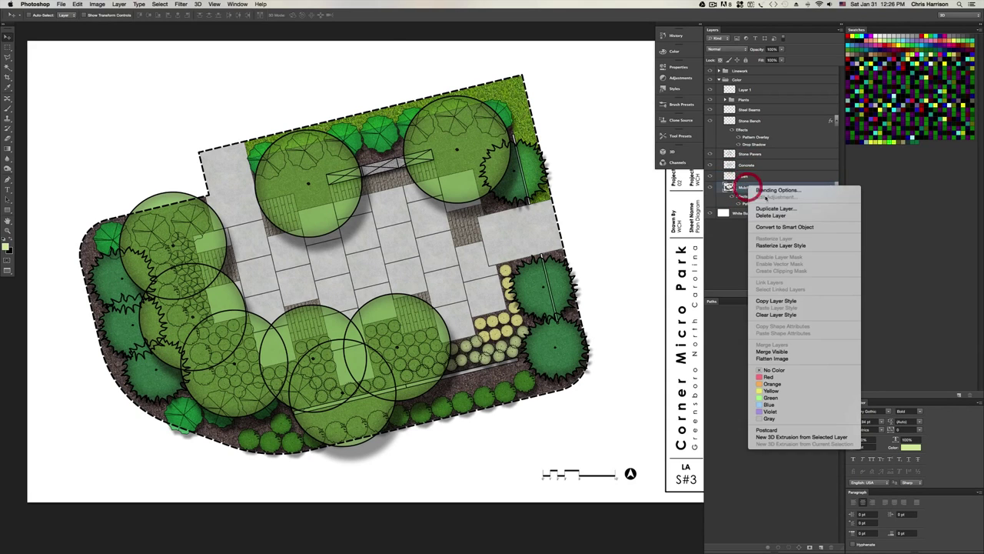
pyautogui.click(781, 246)
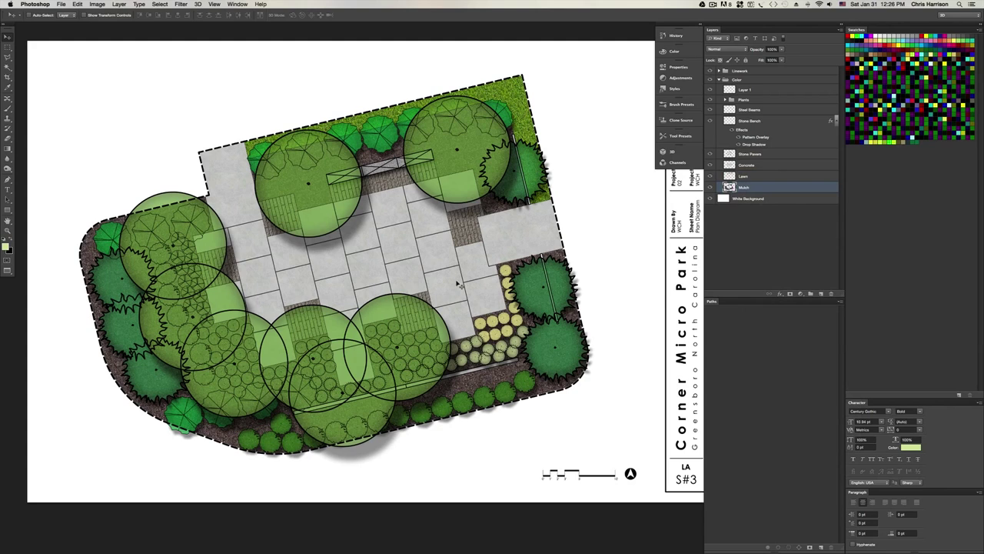
# Add a Hue/Saturation adjustment clipped to the Concrete layer, raise its Lightness to about +12, and check which areas the layer covers
pyautogui.click(761, 166)
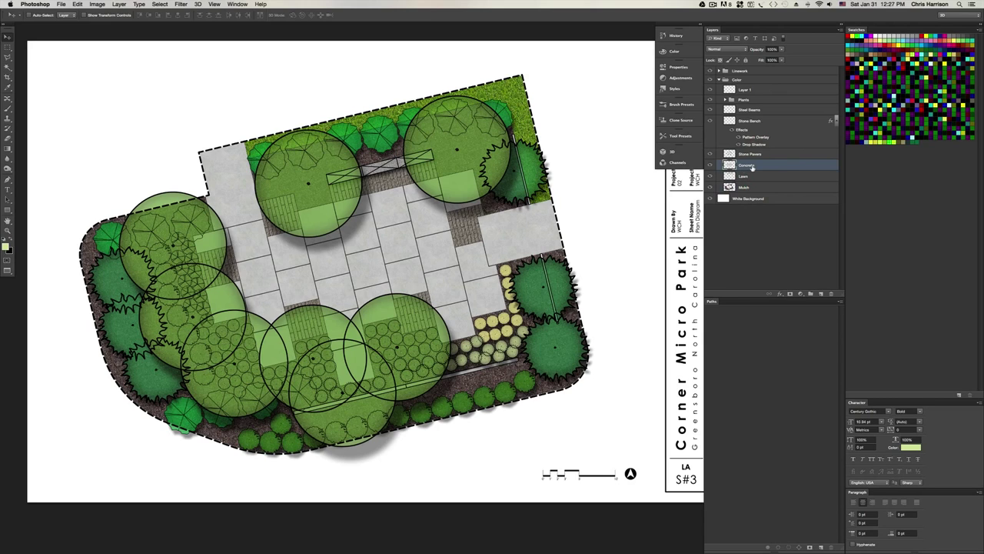
pyautogui.click(688, 80)
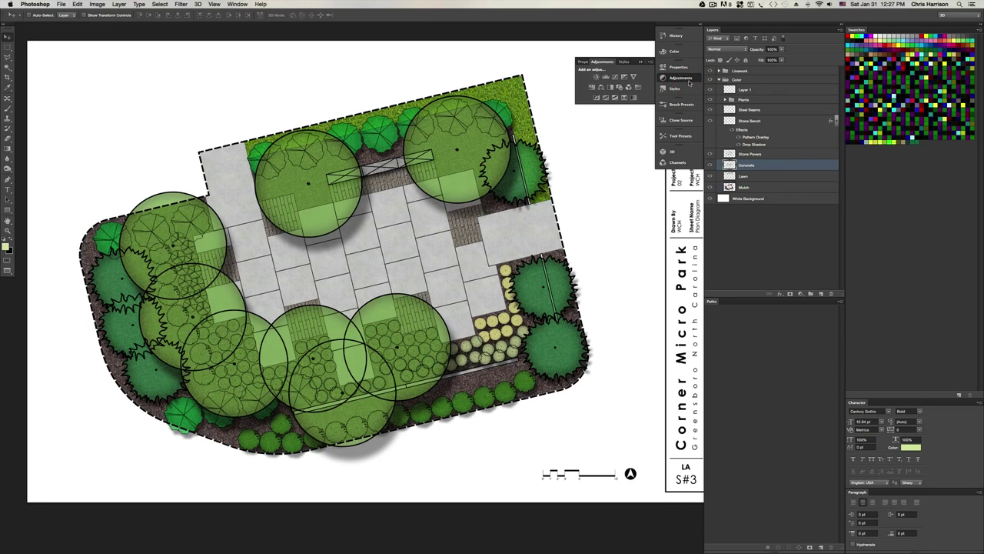
pyautogui.click(599, 87)
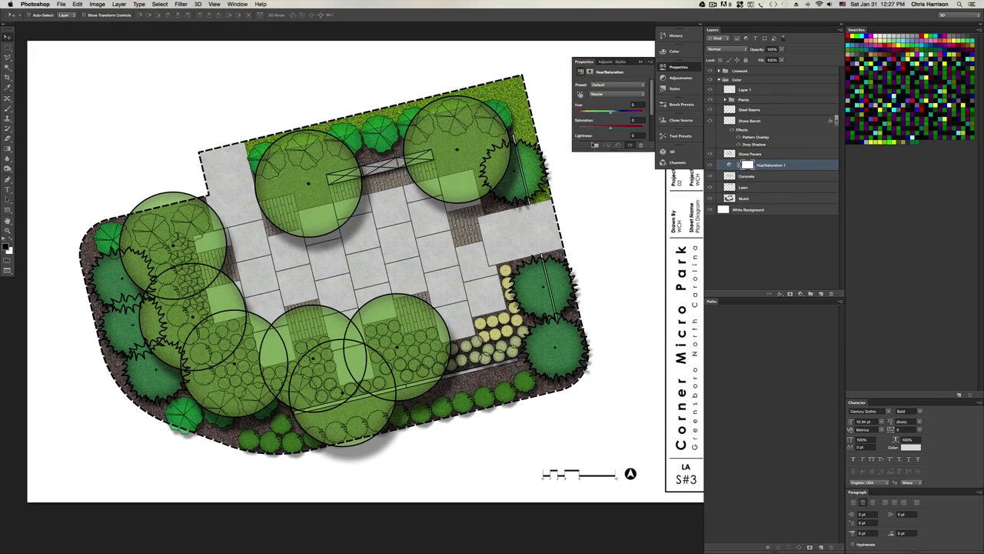
pyautogui.click(593, 145)
pyautogui.moveTo(652, 112); pyautogui.dragTo(614, 126)
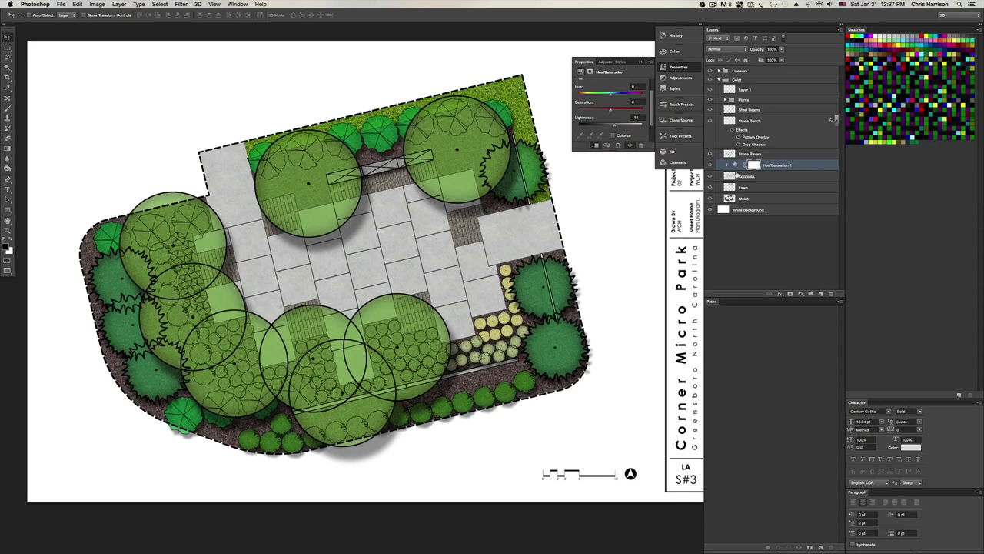
pyautogui.click(710, 176)
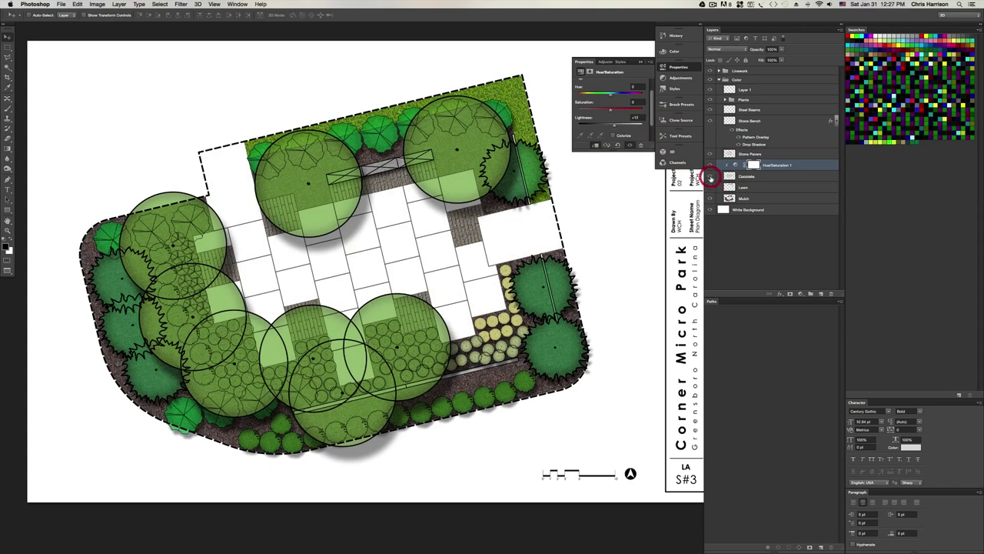
pyautogui.click(710, 176)
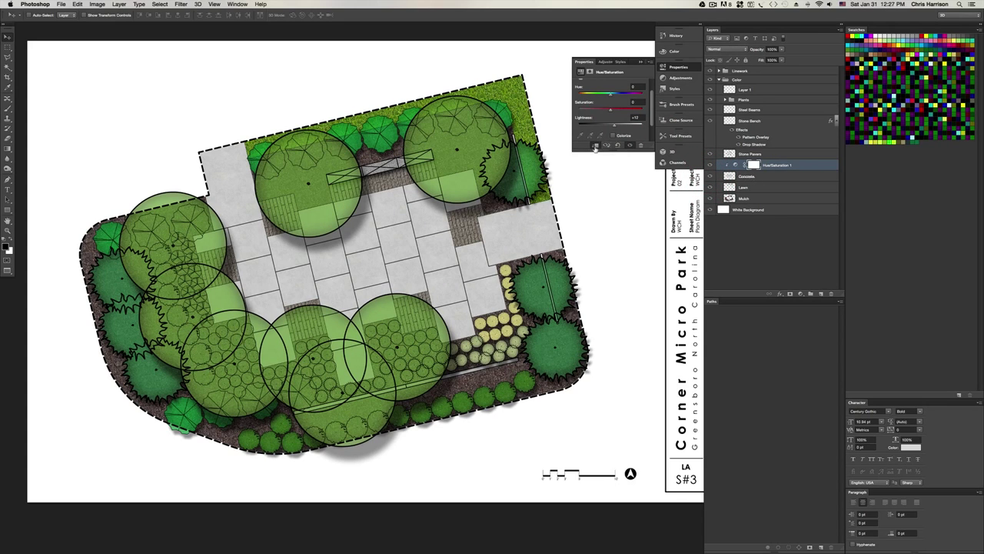
# Compare darker and lighter Lightness settings on the Concrete layer's Hue/Saturation adjustment and settle on a brighter concrete
pyautogui.moveTo(615, 127); pyautogui.dragTo(584, 125)
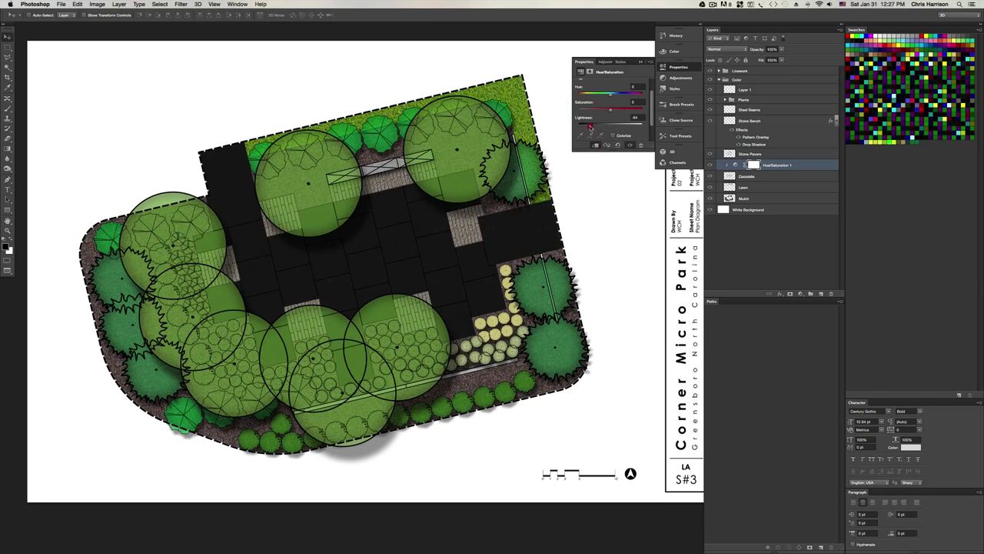
pyautogui.click(606, 126)
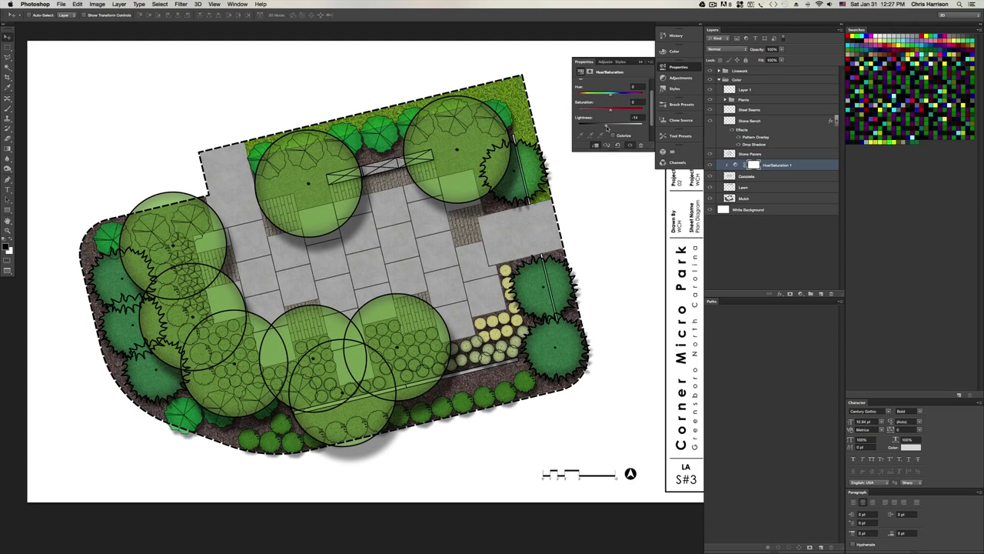
pyautogui.moveTo(609, 127); pyautogui.dragTo(612, 127)
pyautogui.click(618, 127)
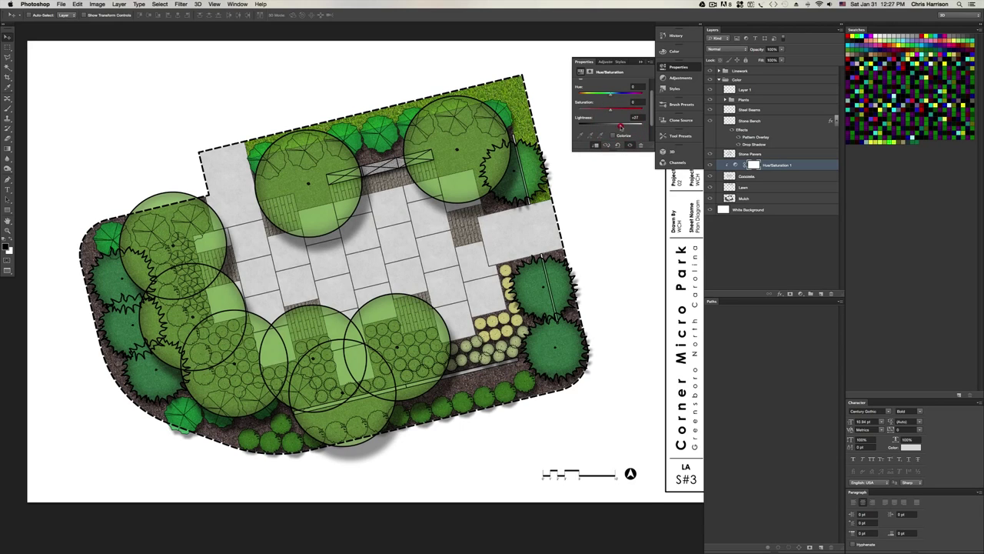
pyautogui.click(621, 128)
pyautogui.click(622, 127)
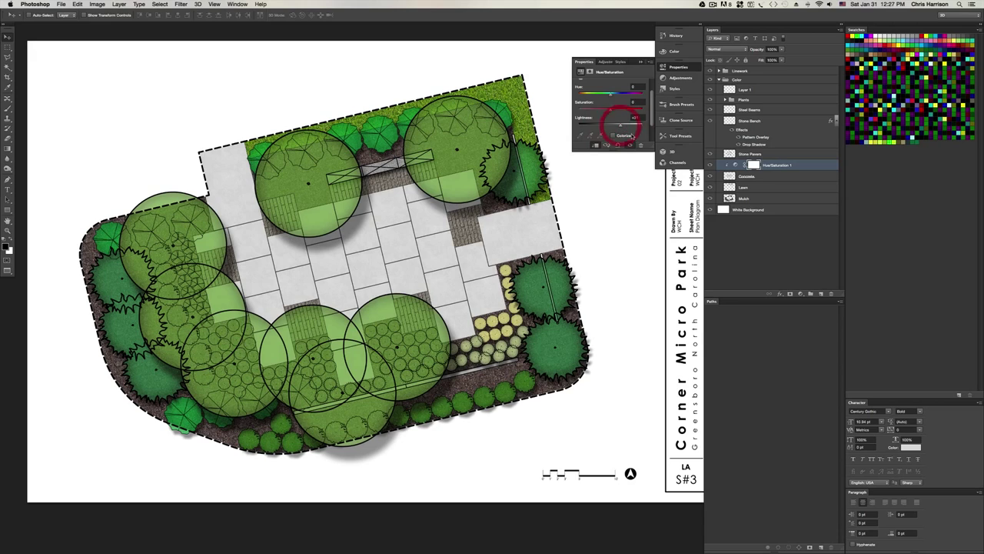
pyautogui.click(642, 61)
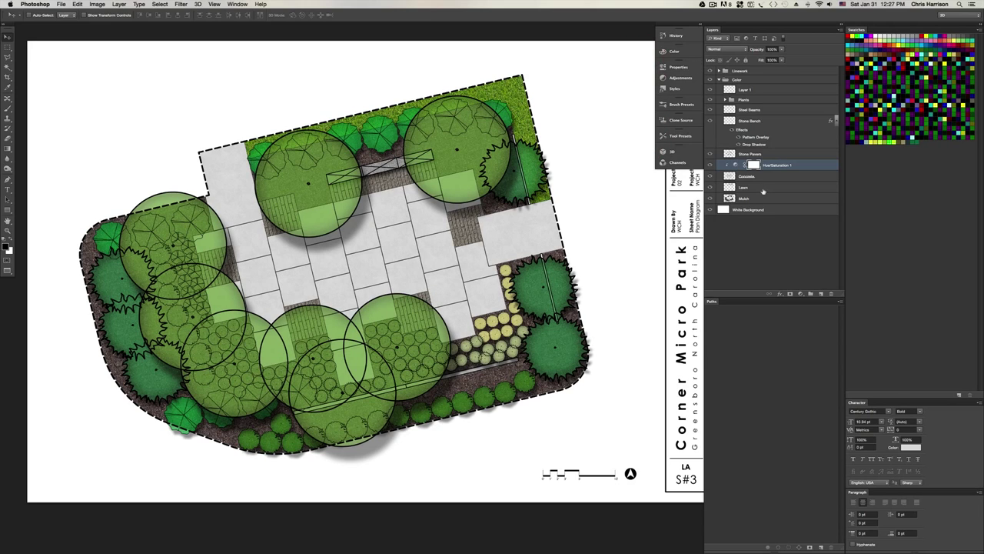
# Add a Hue/Saturation adjustment clipped to the Stone Pavers layer
pyautogui.click(764, 153)
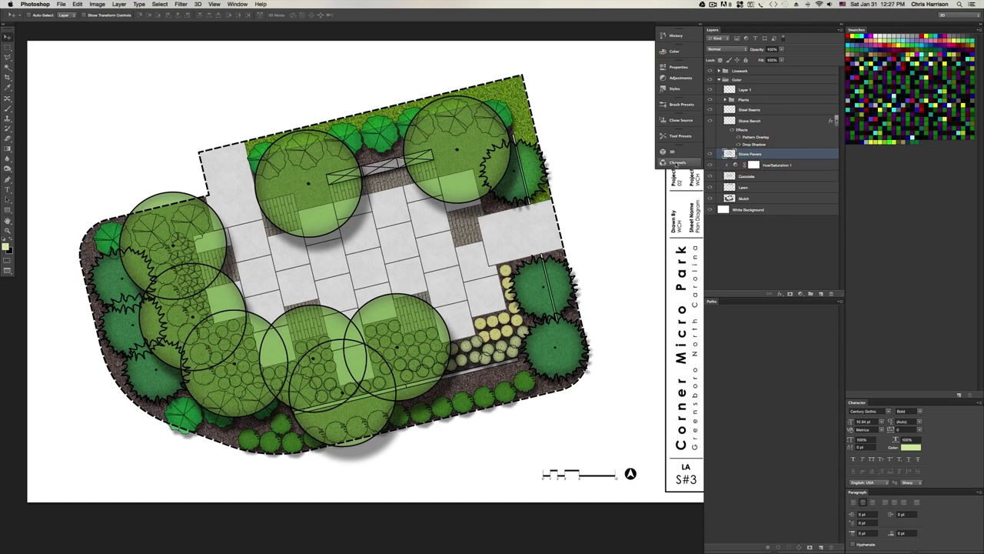
pyautogui.click(678, 78)
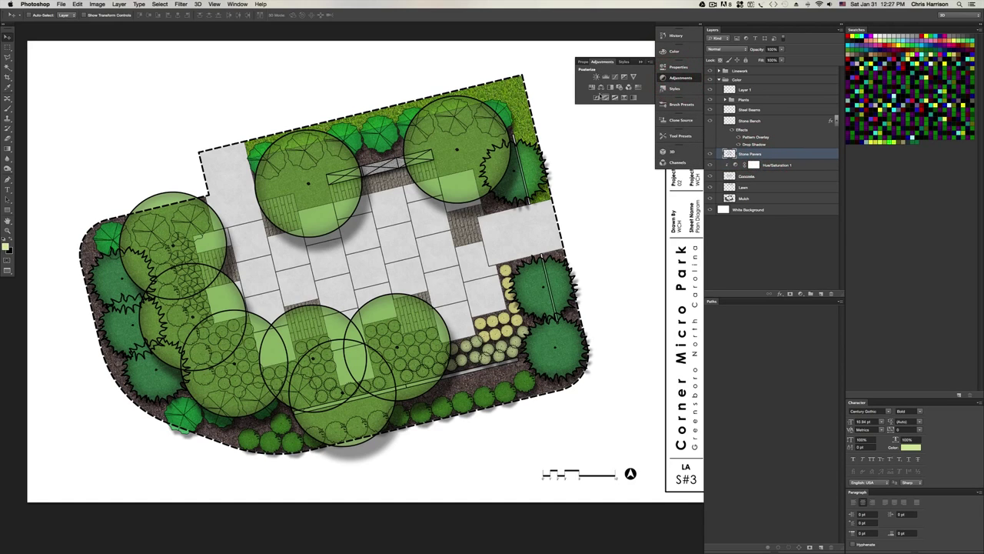
pyautogui.click(592, 87)
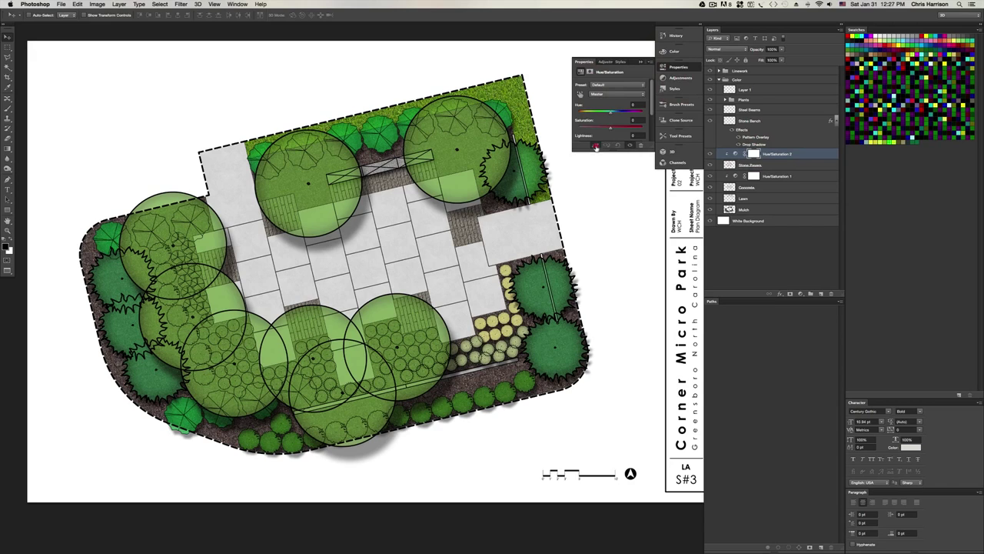
pyautogui.click(594, 144)
# Mute and brighten the stone pavers by setting Saturation to about -38 and Lightness to about +52
pyautogui.scroll(-3, 653, 101)
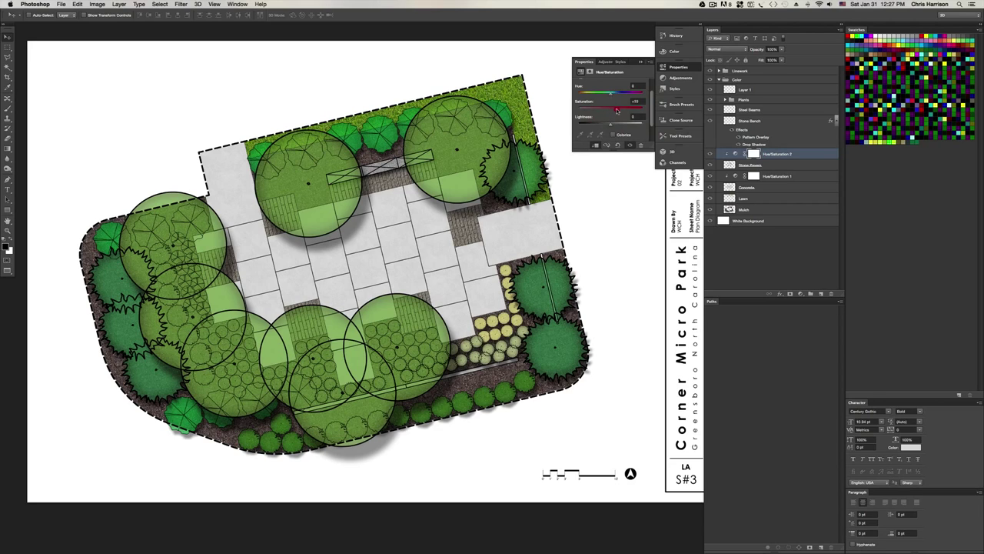
pyautogui.click(625, 111)
pyautogui.moveTo(626, 108); pyautogui.dragTo(599, 109)
pyautogui.moveTo(611, 124); pyautogui.dragTo(628, 127)
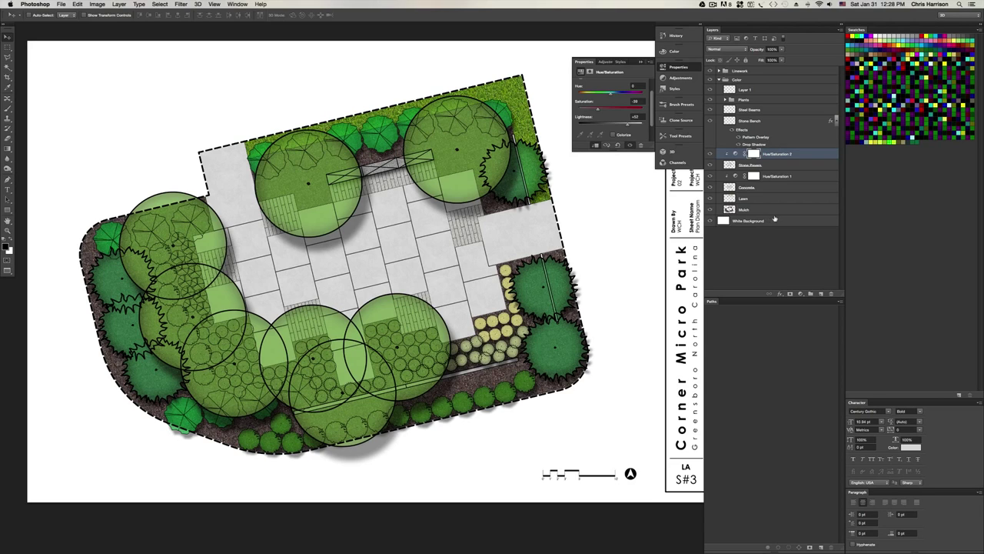
# Toggle the Steel Beams layer to identify its content and rename the layer as Green Screen
pyautogui.click(772, 122)
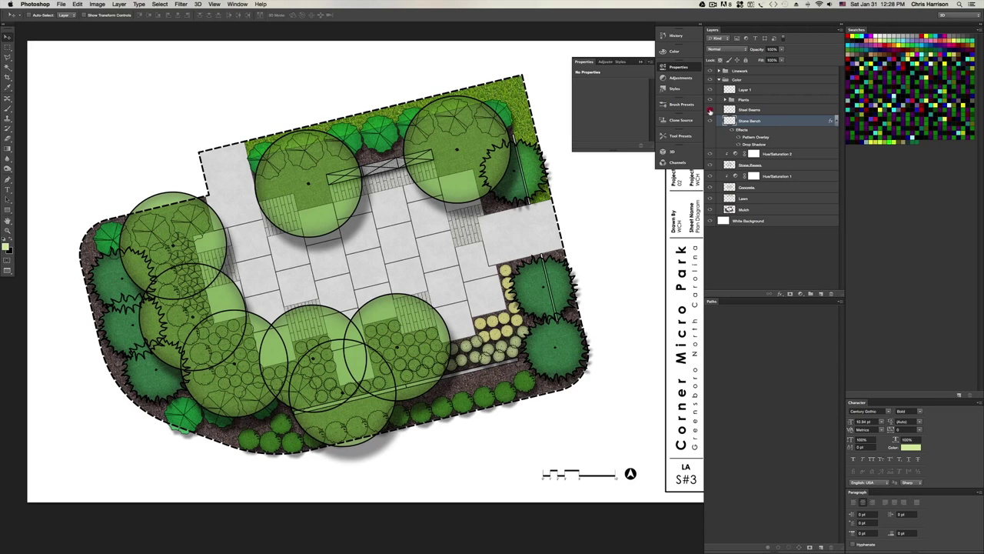
pyautogui.click(709, 110)
pyautogui.click(710, 110)
pyautogui.click(710, 110)
pyautogui.click(710, 110)
pyautogui.click(758, 110)
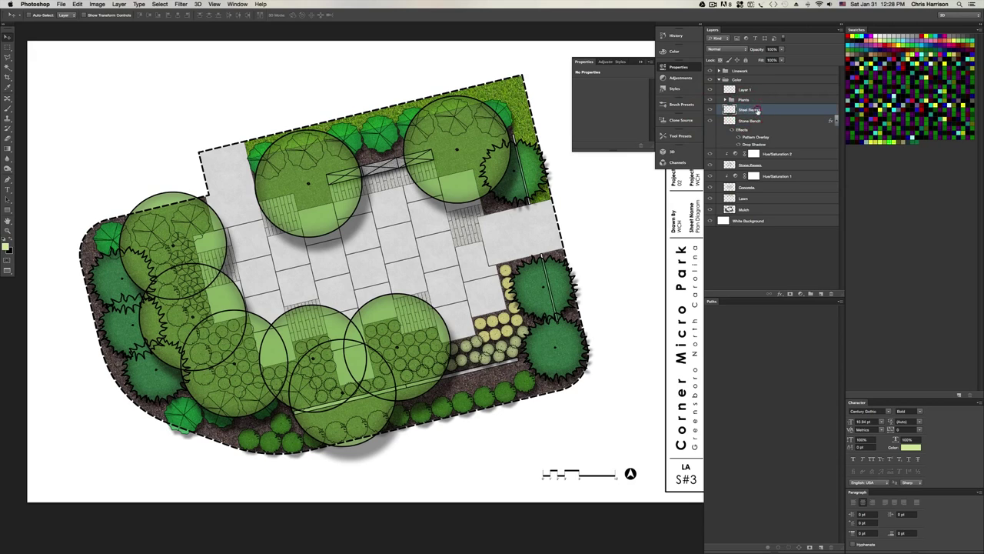
pyautogui.doubleClick(757, 110)
pyautogui.write('G')
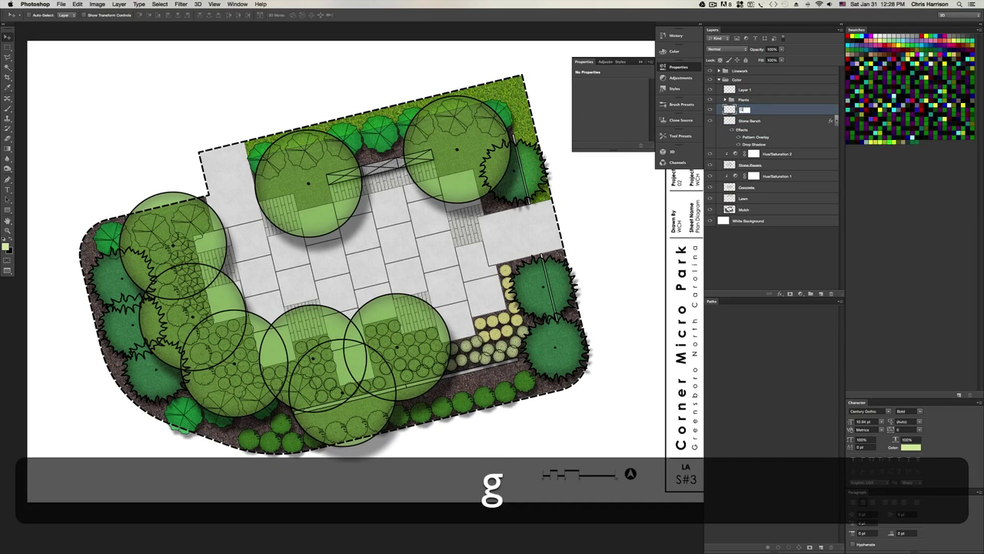
pyautogui.write('reen Screen')
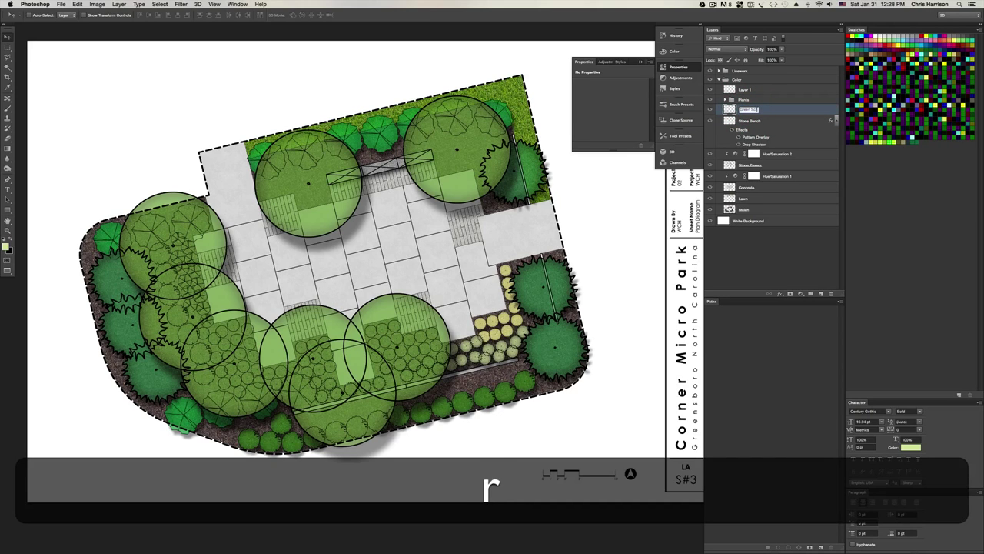
pyautogui.press('Return')
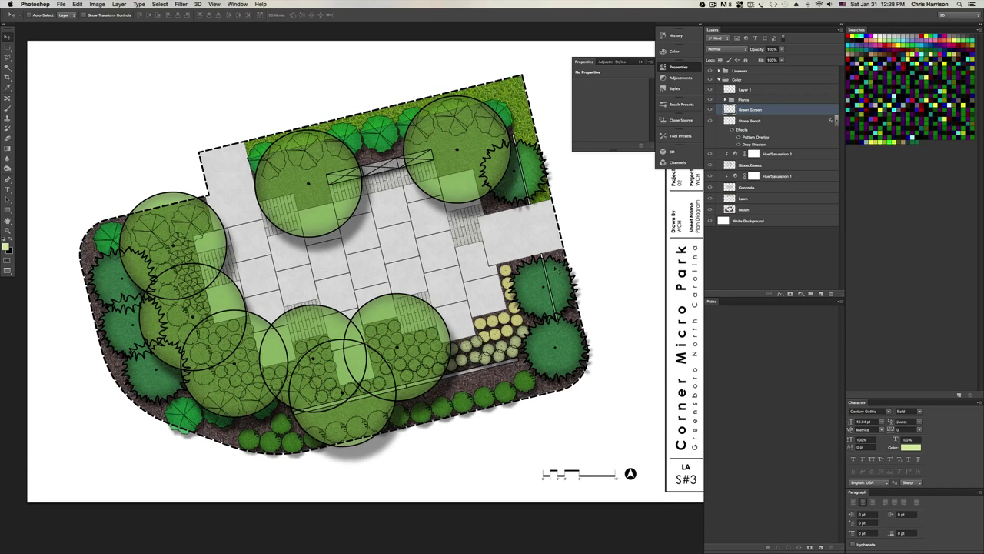
# Add a Multiply drop shadow to the Green Screen layer, increasing its distance and size for a soft offset
pyautogui.click(710, 110)
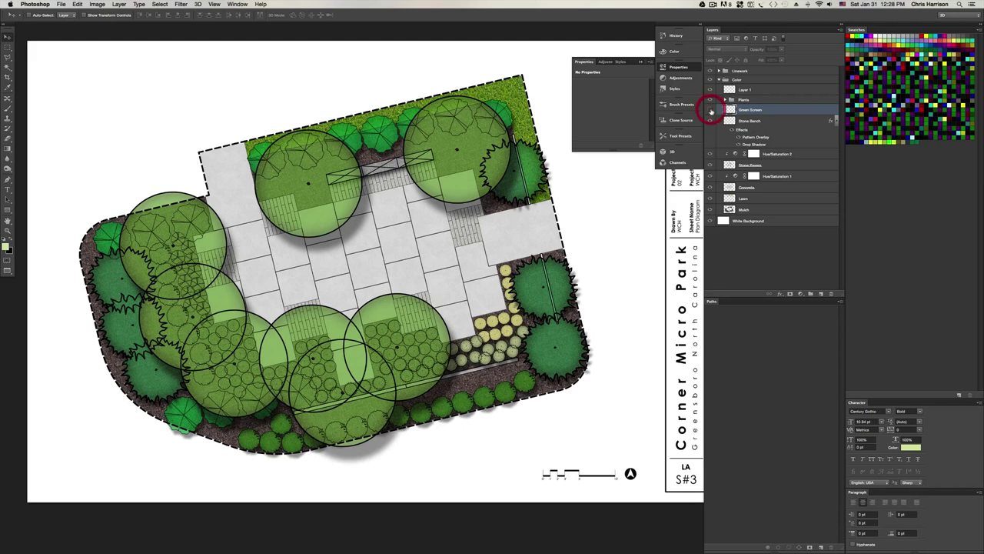
pyautogui.click(710, 110)
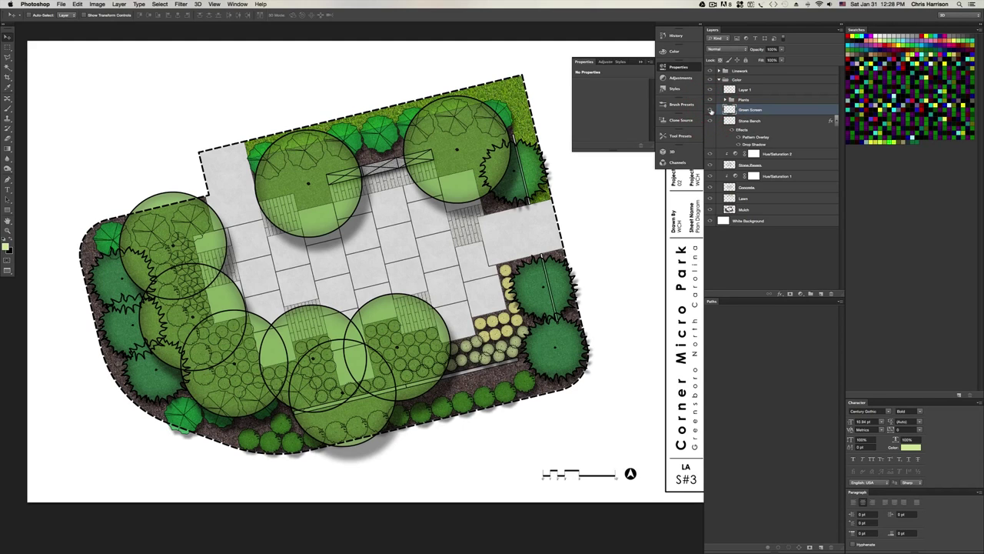
pyautogui.click(779, 293)
pyautogui.click(800, 353)
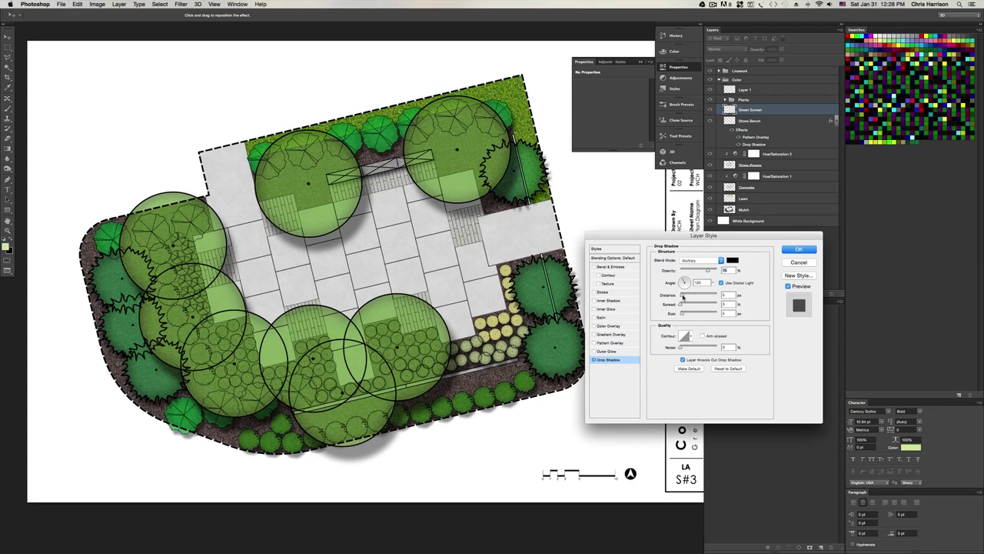
pyautogui.moveTo(682, 315)
pyautogui.mouseDown()
pyautogui.moveTo(691, 296)
pyautogui.moveTo(689, 313)
pyautogui.mouseUp()
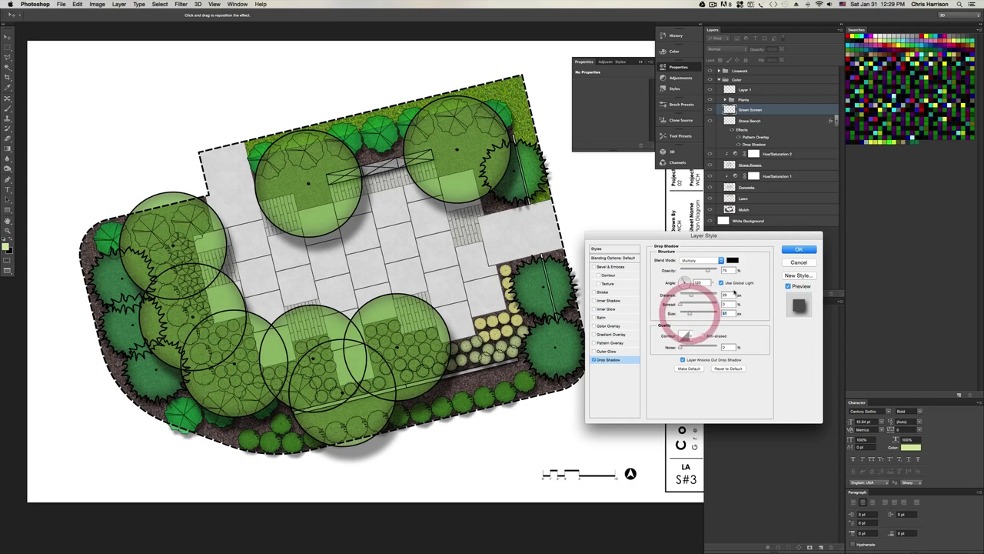
pyautogui.click(788, 248)
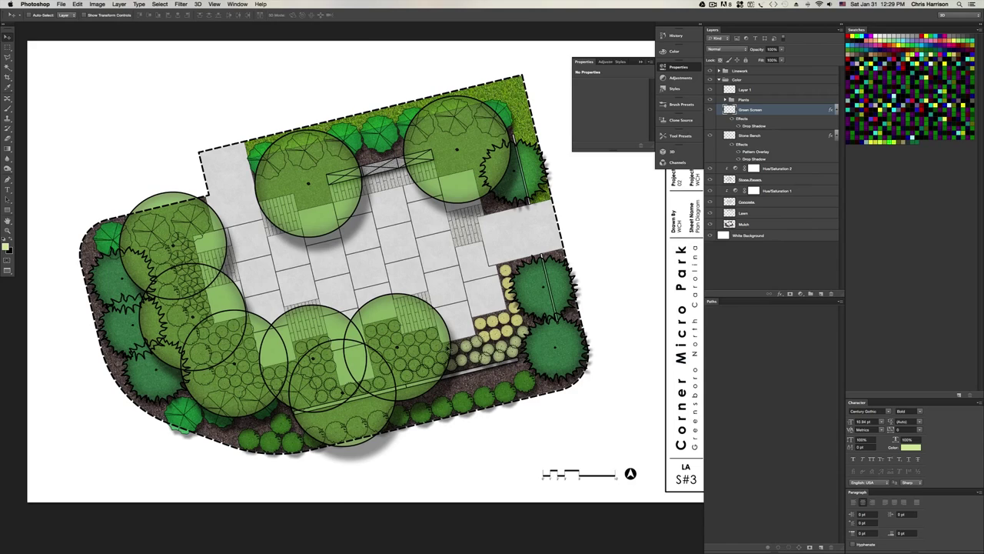
# Examine the green screen's shadow and the surrounding shrubs and paving up close, and compare them with the whole plan sheet
pyautogui.keyDown('alt'); pyautogui.scroll(2, 445, 345); pyautogui.keyUp('alt')
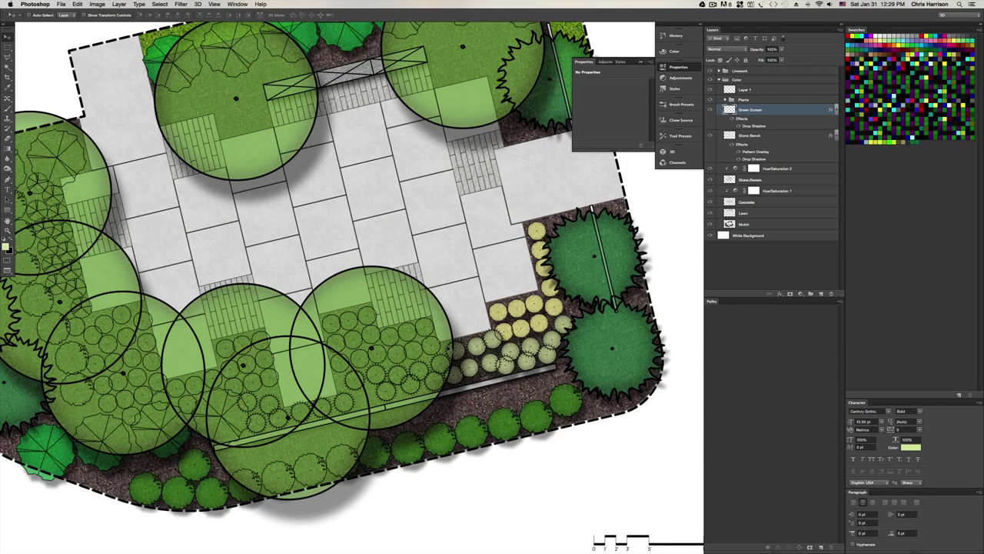
pyautogui.keyDown('alt'); pyautogui.scroll(2, 447, 345); pyautogui.keyUp('alt')
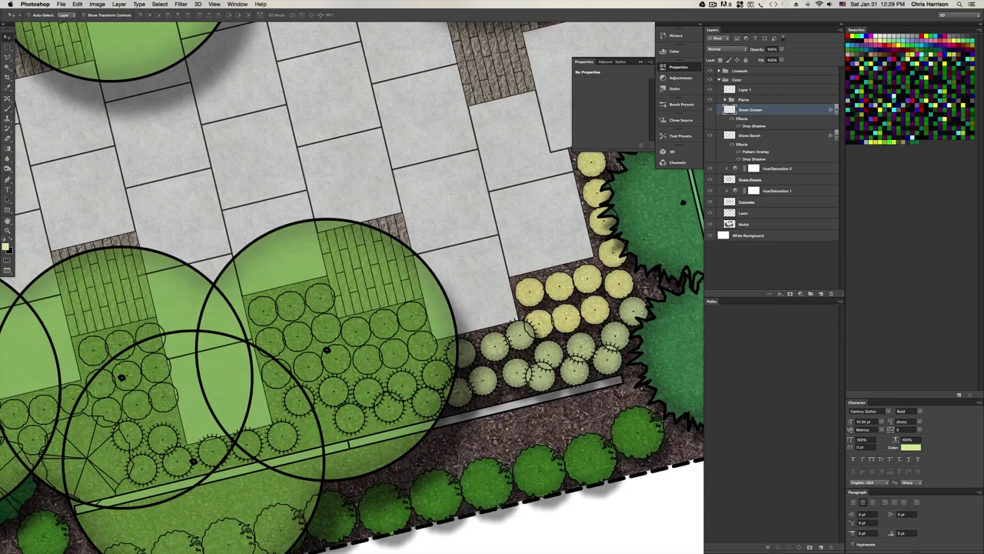
pyautogui.press('super+equal')
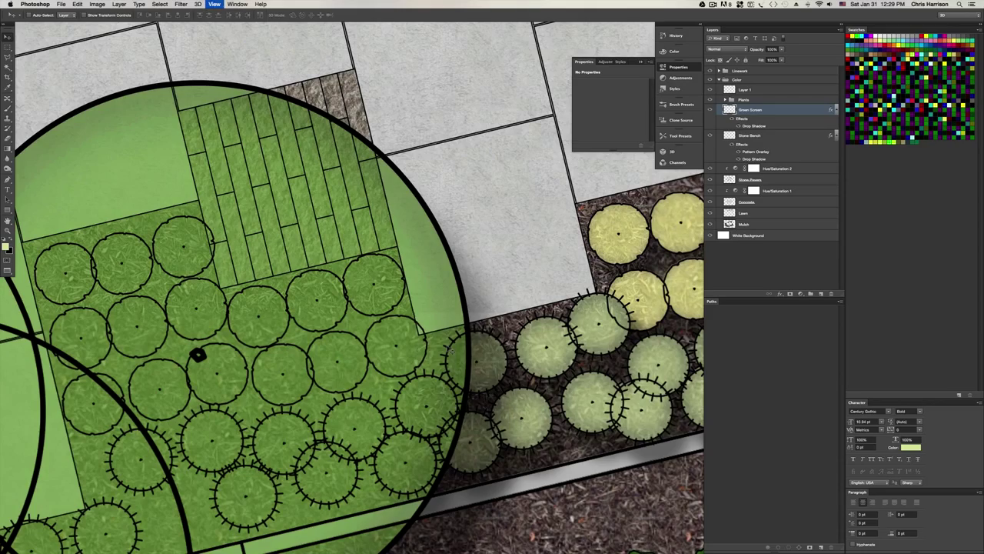
pyautogui.press('super+minus')
pyautogui.press('super+minus')
pyautogui.press('super+minus')
pyautogui.press('super+minus')
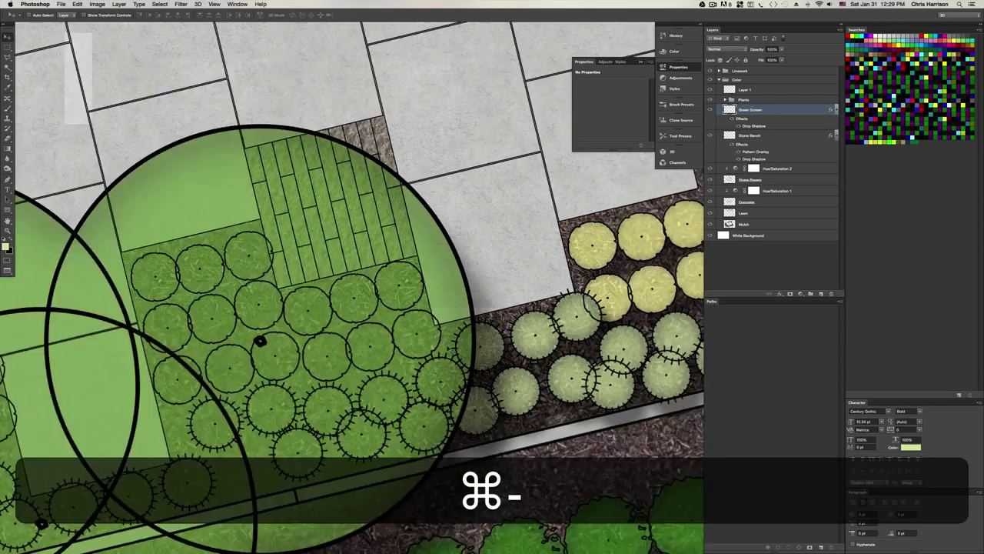
pyautogui.press('super+minus')
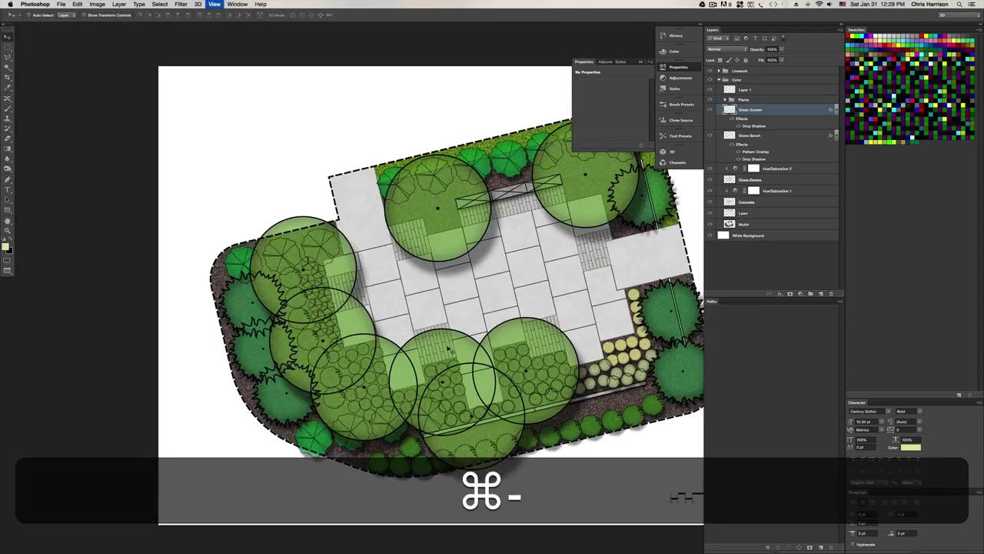
pyautogui.press('super+minus')
pyautogui.press('super+equal')
pyautogui.press('super+space')
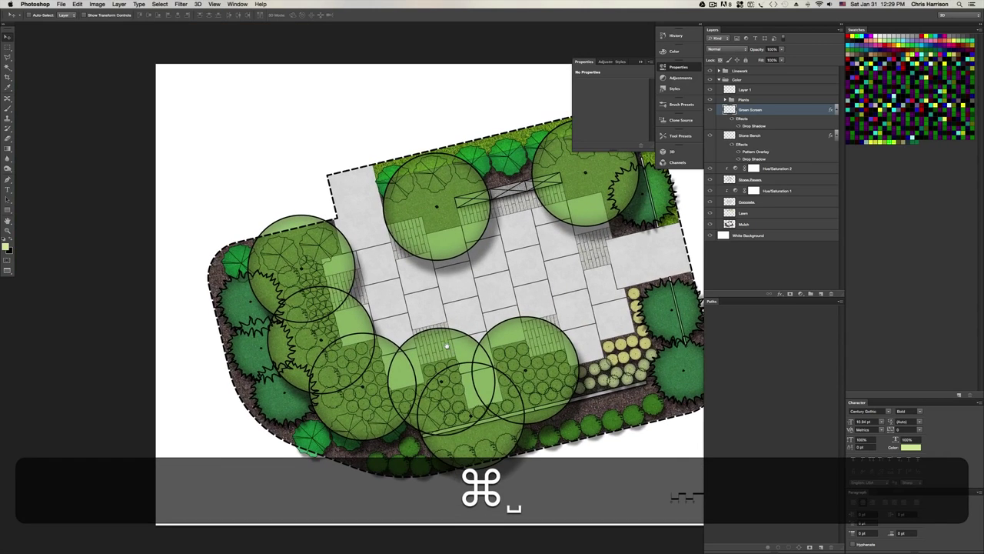
pyautogui.click(428, 340)
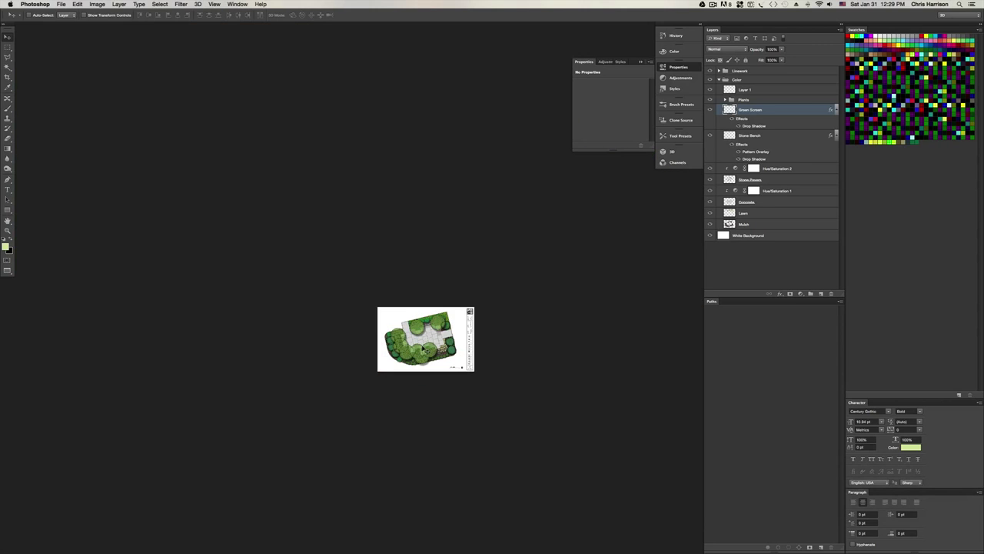
pyautogui.click(428, 339)
pyautogui.click(422, 341)
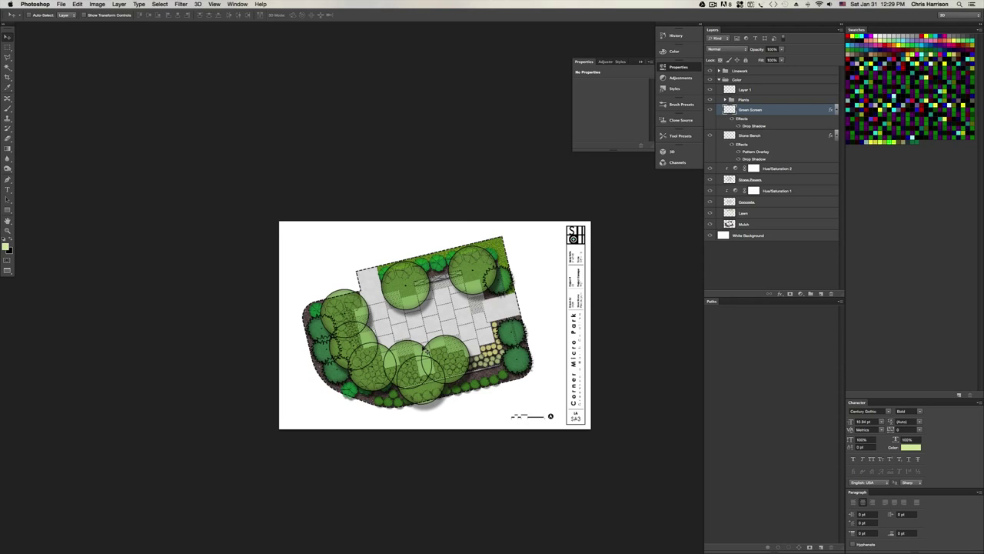
pyautogui.click(422, 344)
pyautogui.moveTo(440, 343); pyautogui.dragTo(373, 348)
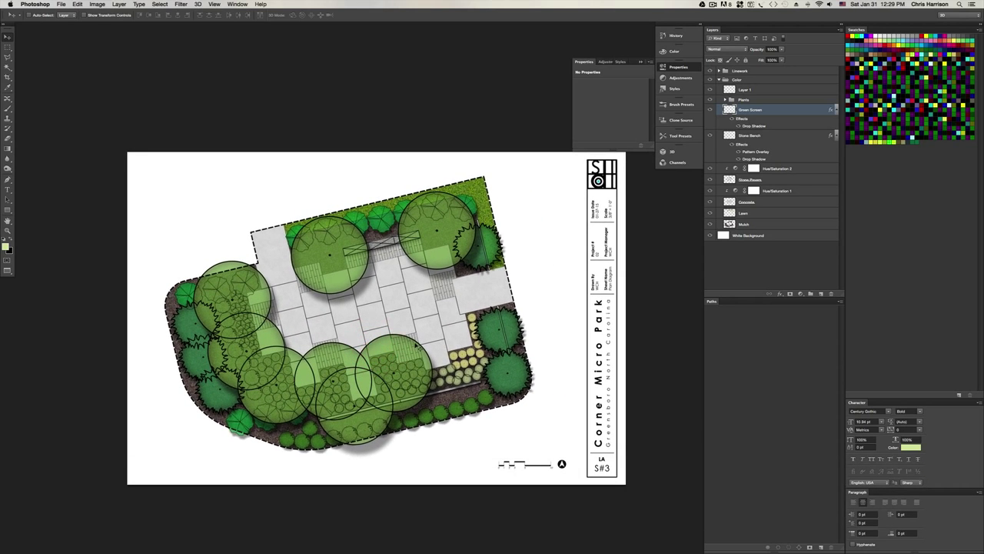
# Save the plan document and switch to Chrome's Google Images search page
pyautogui.click(417, 343)
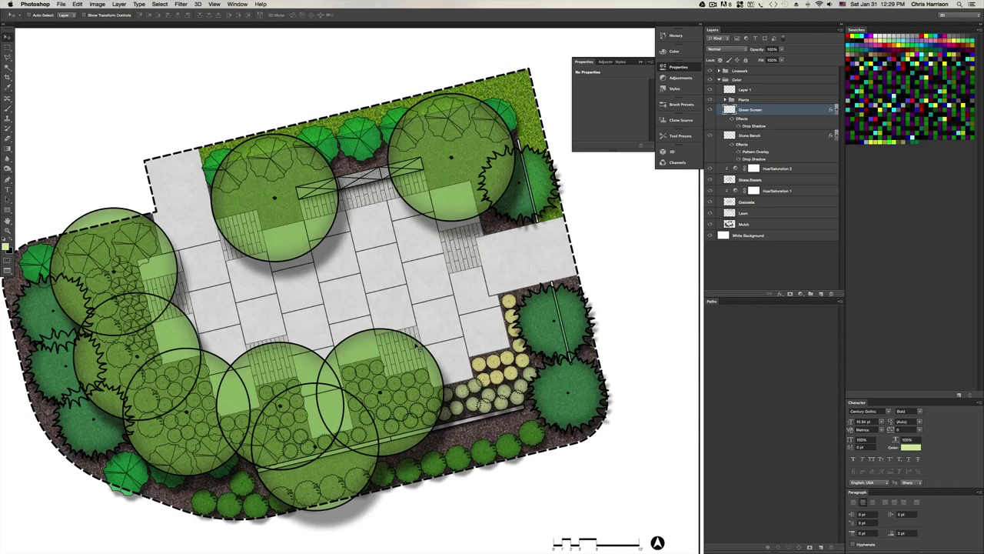
pyautogui.press('super+s')
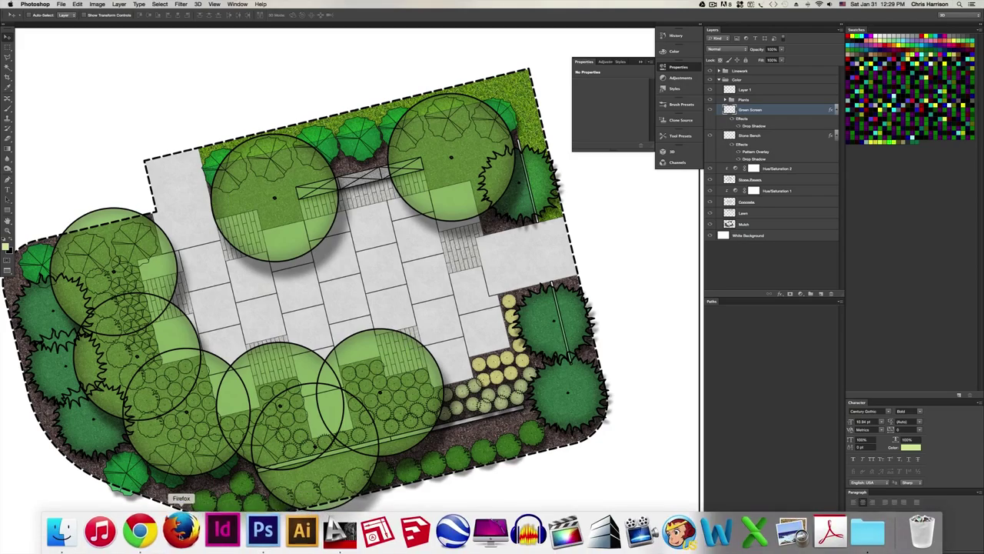
pyautogui.click(142, 531)
pyautogui.scroll(5, 154, 231)
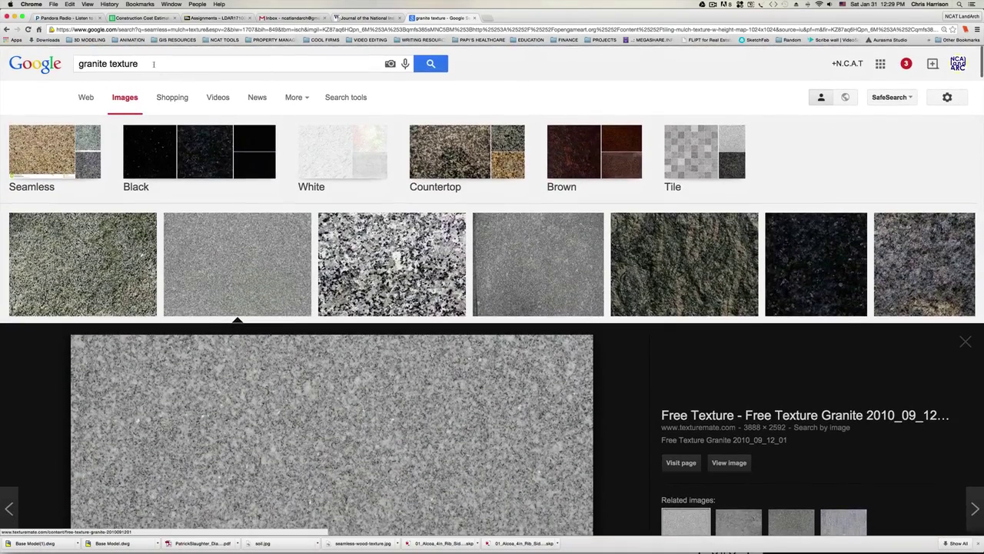
# Search Google Images for "plan view people" and look through the results
pyautogui.moveTo(154, 64); pyautogui.dragTo(75, 65)
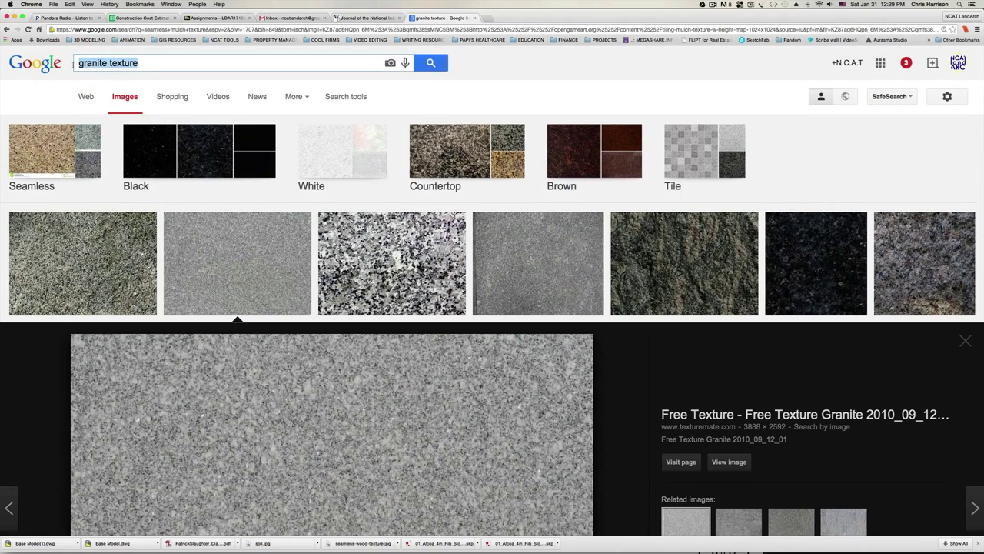
pyautogui.write('pal')
pyautogui.press('BackSpace')
pyautogui.press('BackSpace')
pyautogui.write('lan vie')
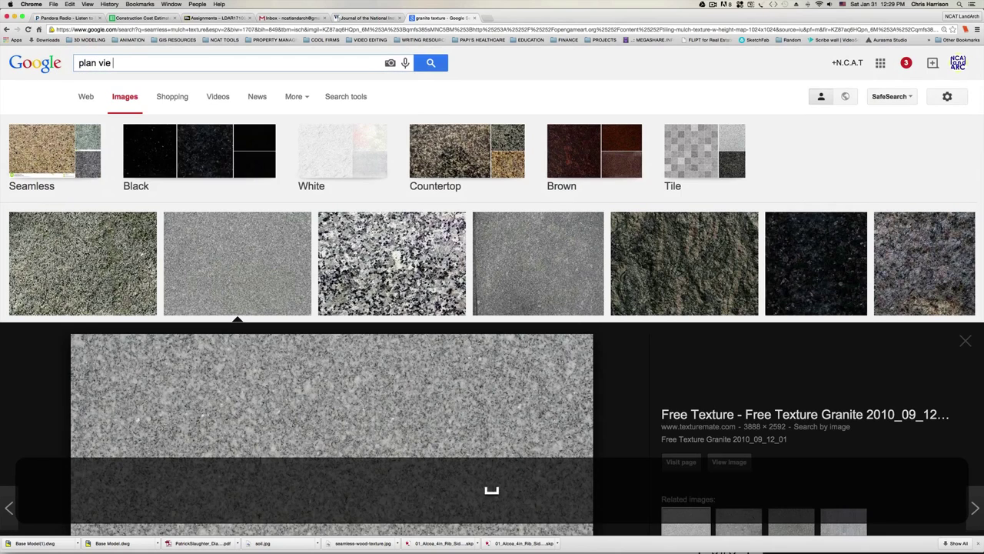
pyautogui.press('BackSpace')
pyautogui.write('w peope')
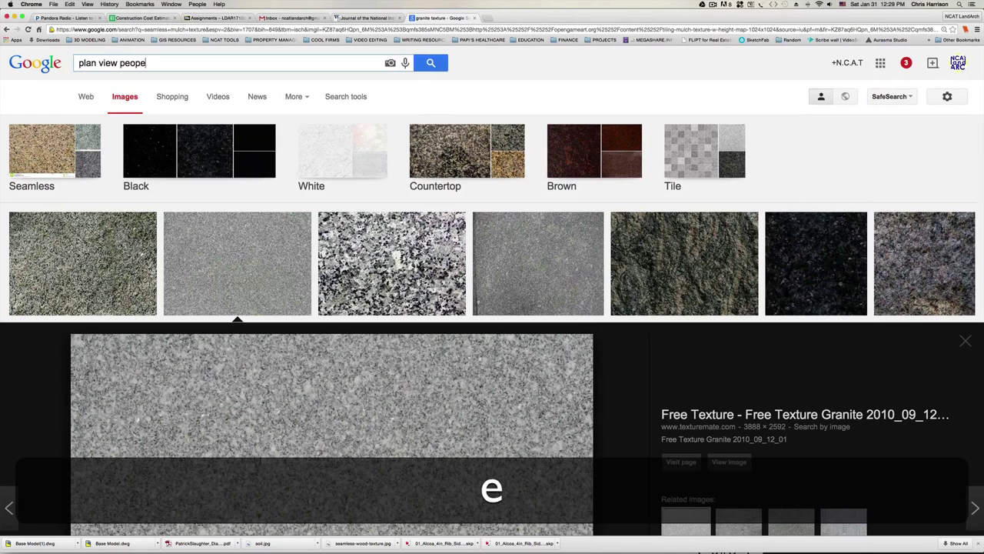
pyautogui.press('BackSpace')
pyautogui.write('le')
pyautogui.press('Return')
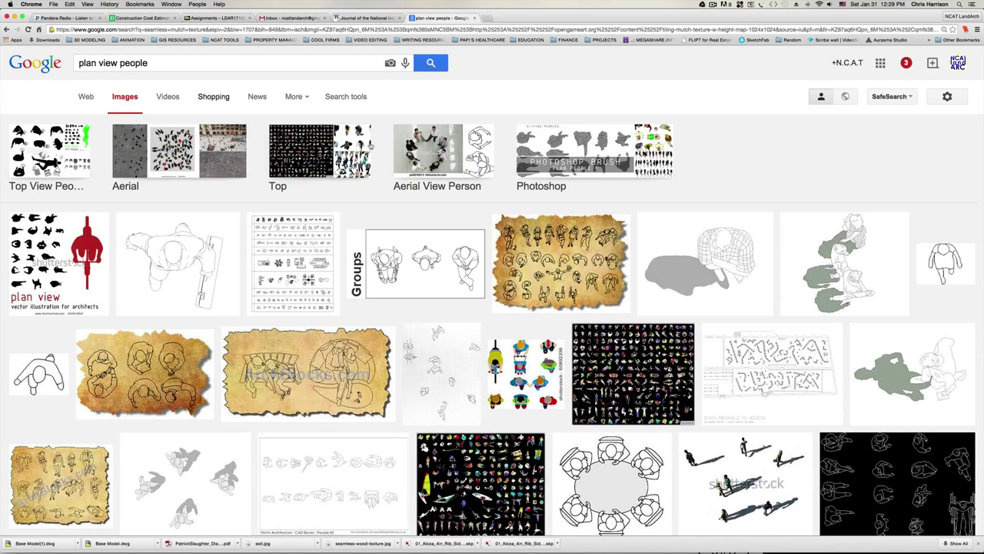
pyautogui.scroll(-2, 556, 219)
pyautogui.scroll(-2, 556, 220)
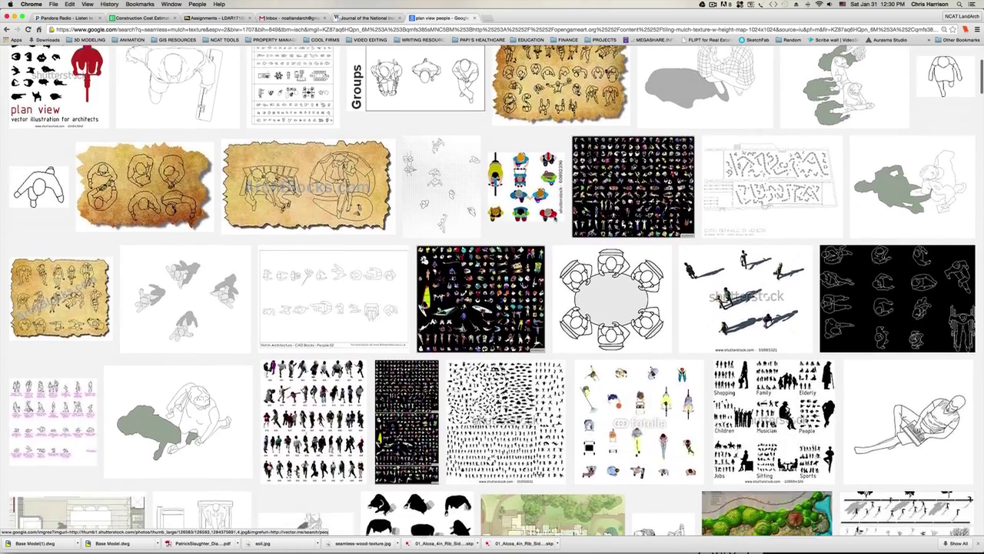
pyautogui.scroll(3, 433, 194)
# Search Google Images for "top view people" and browse the results for overhead photos of individual figures
pyautogui.click(118, 65)
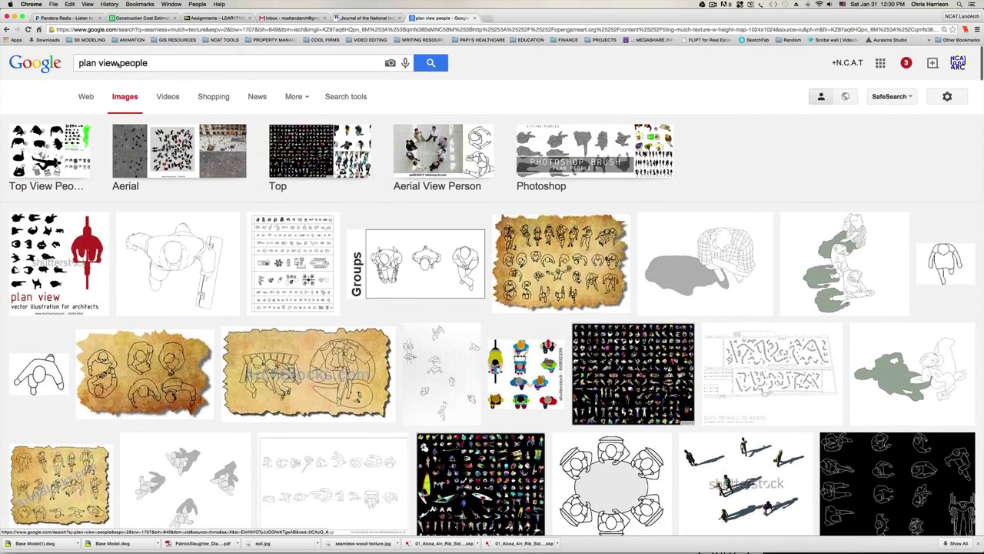
pyautogui.moveTo(118, 64); pyautogui.dragTo(73, 65)
pyautogui.write('top vie')
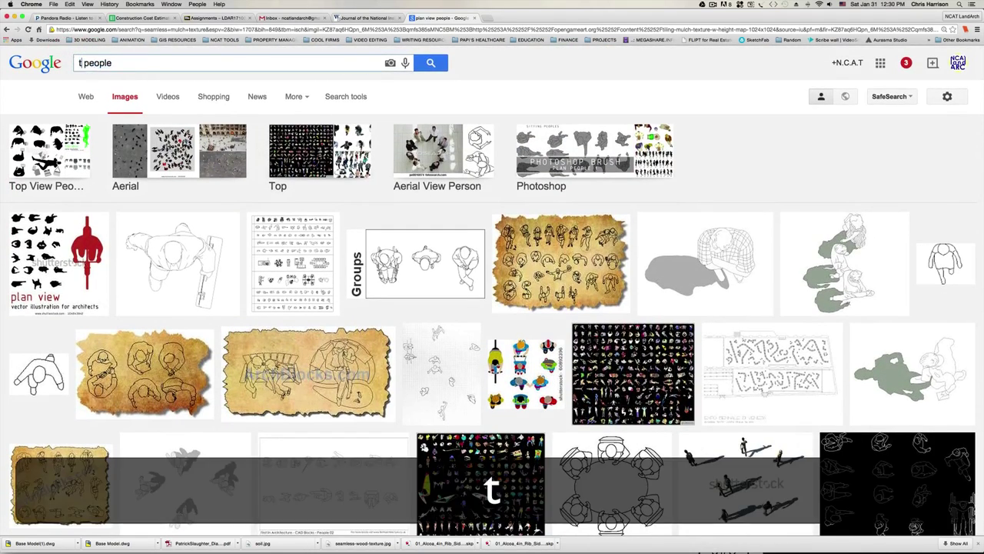
pyautogui.write('w')
pyautogui.press('Return')
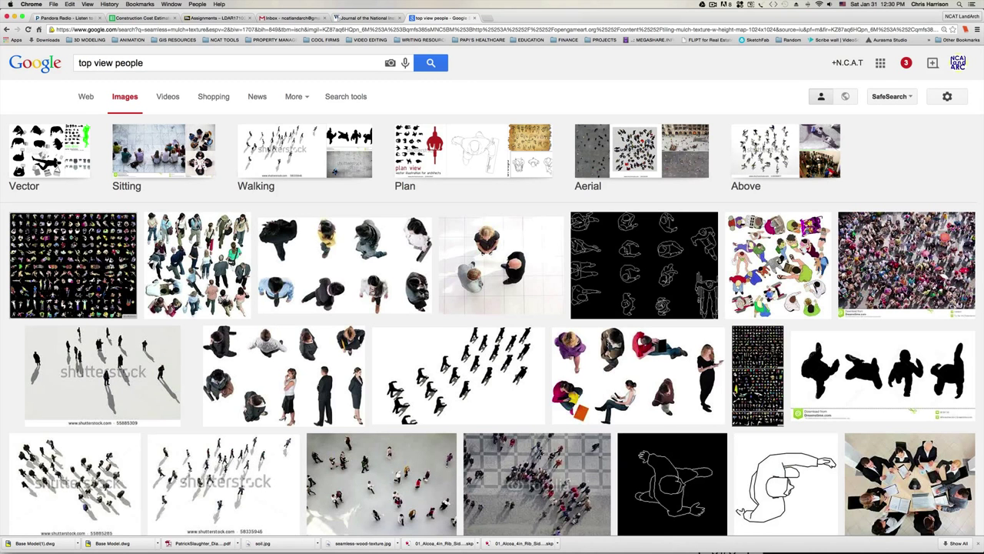
pyautogui.scroll(-1, 334, 241)
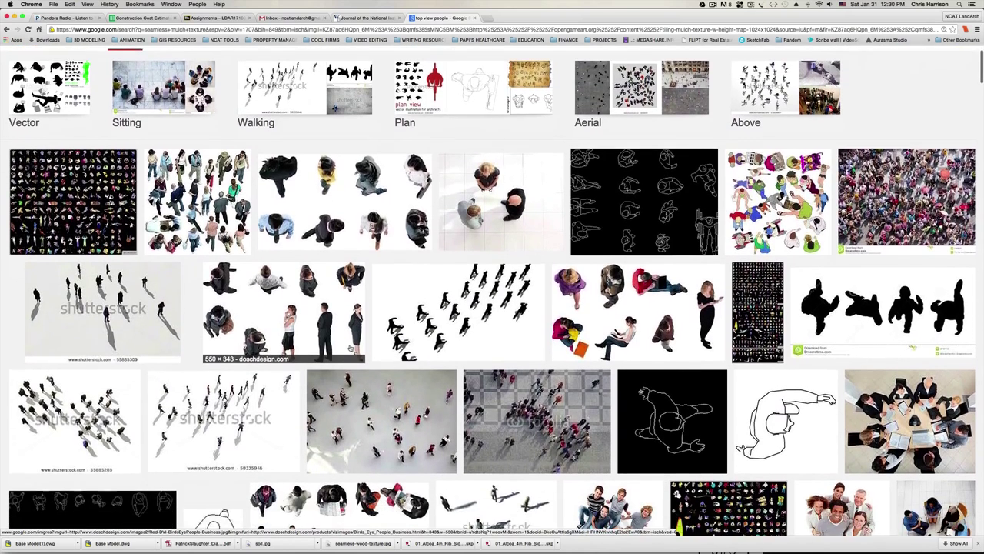
pyautogui.scroll(-5, 349, 350)
pyautogui.scroll(-6, 349, 349)
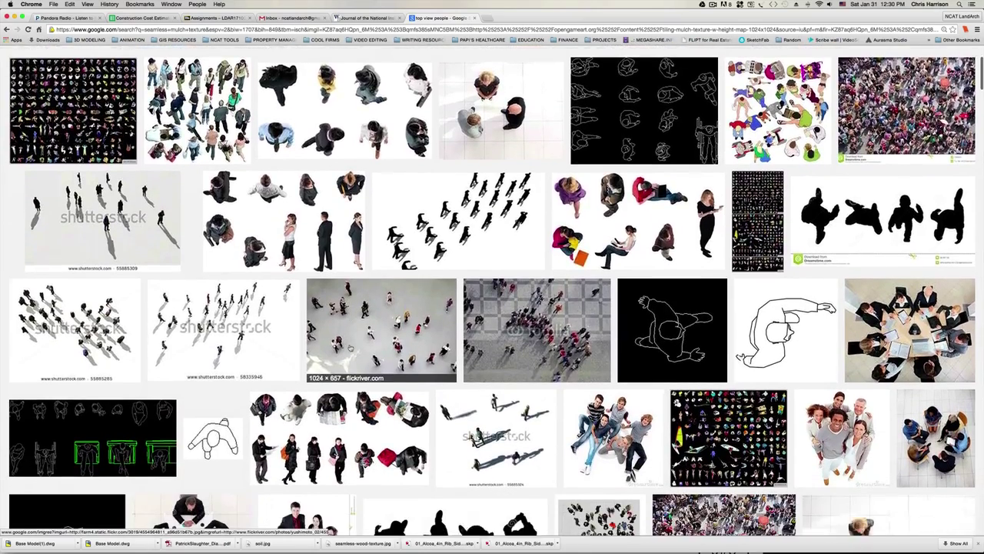
pyautogui.scroll(-2, 340, 392)
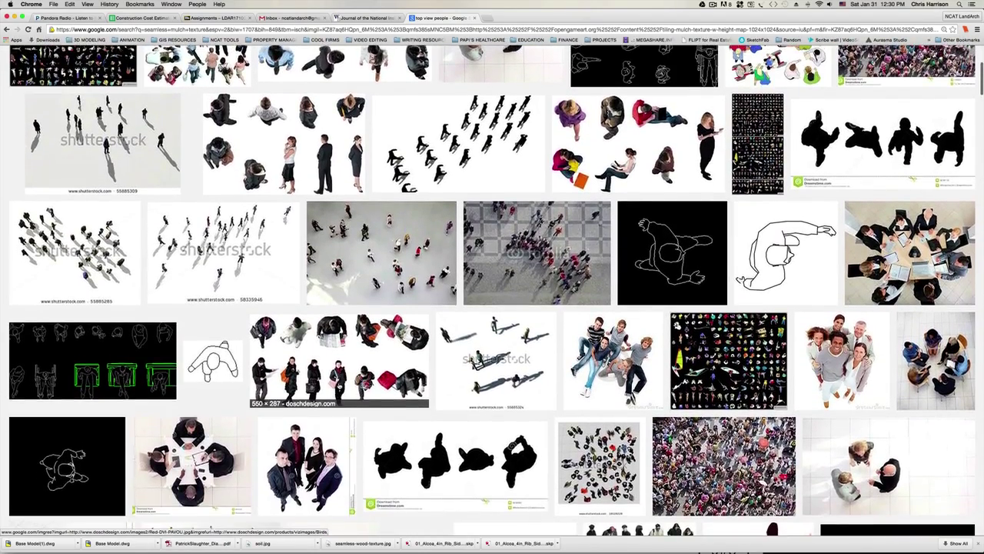
pyautogui.scroll(10, 341, 392)
pyautogui.scroll(7, 369, 273)
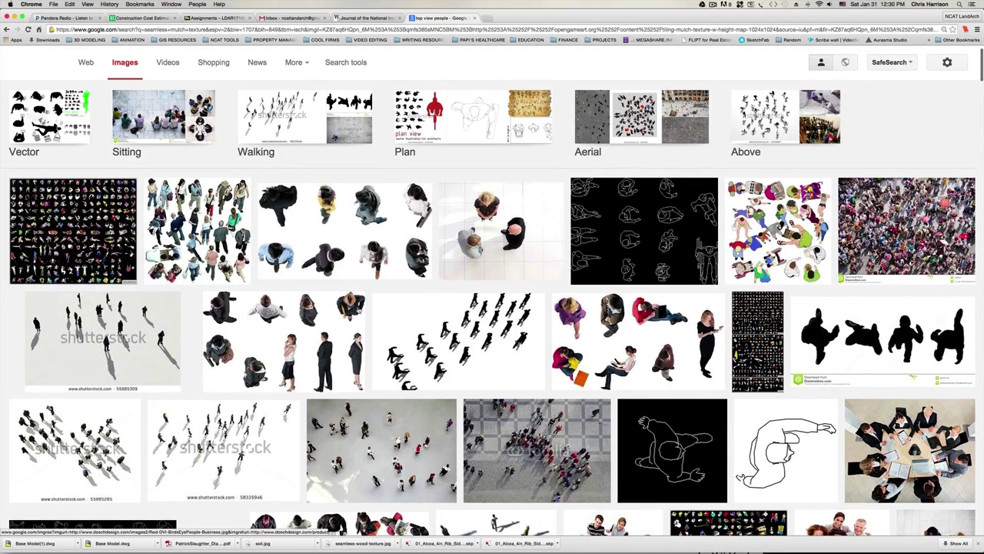
# Copy the Dosch Design image of eight people seen from above and switch back to Photoshop
pyautogui.click(369, 269)
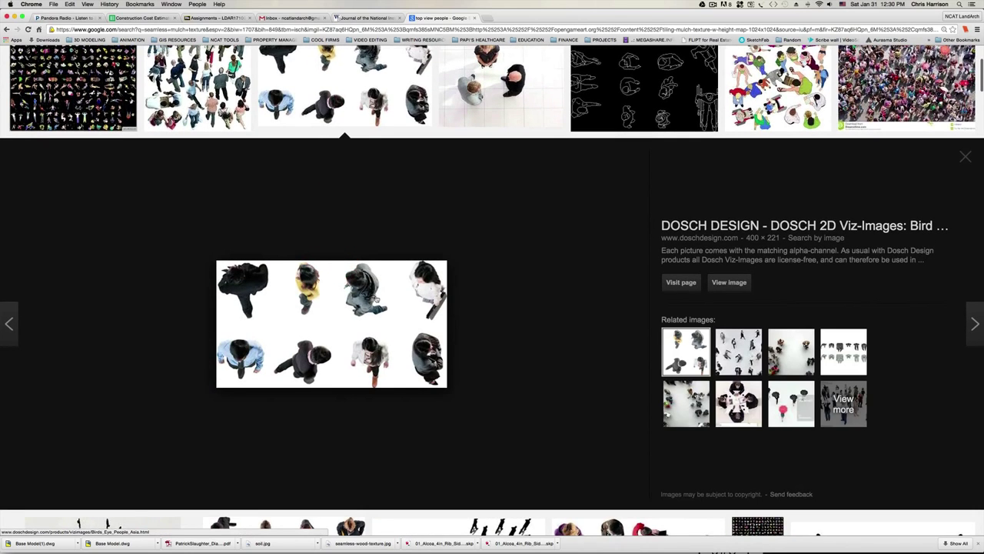
pyautogui.rightClick(314, 324)
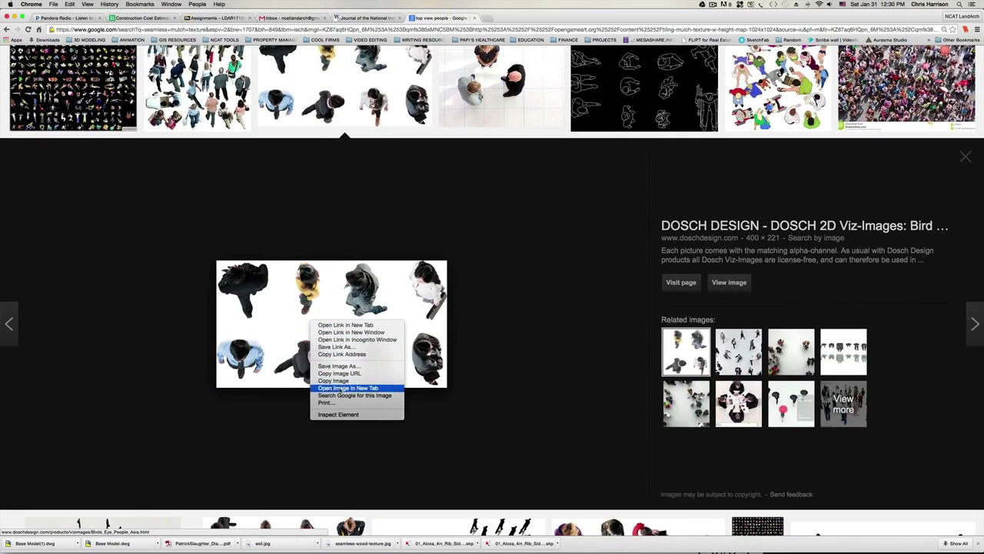
pyautogui.click(333, 381)
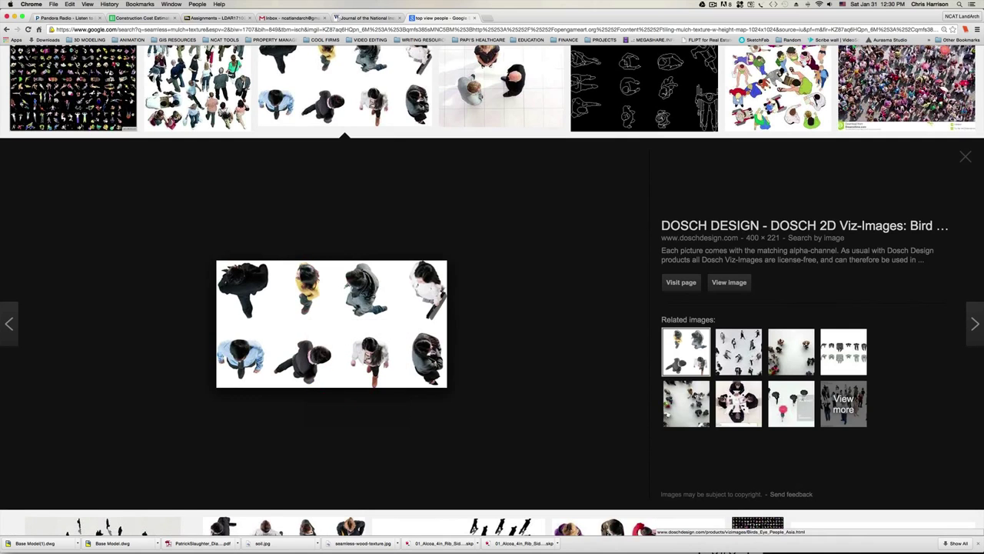
pyautogui.moveTo(296, 530)
pyautogui.click(254, 533)
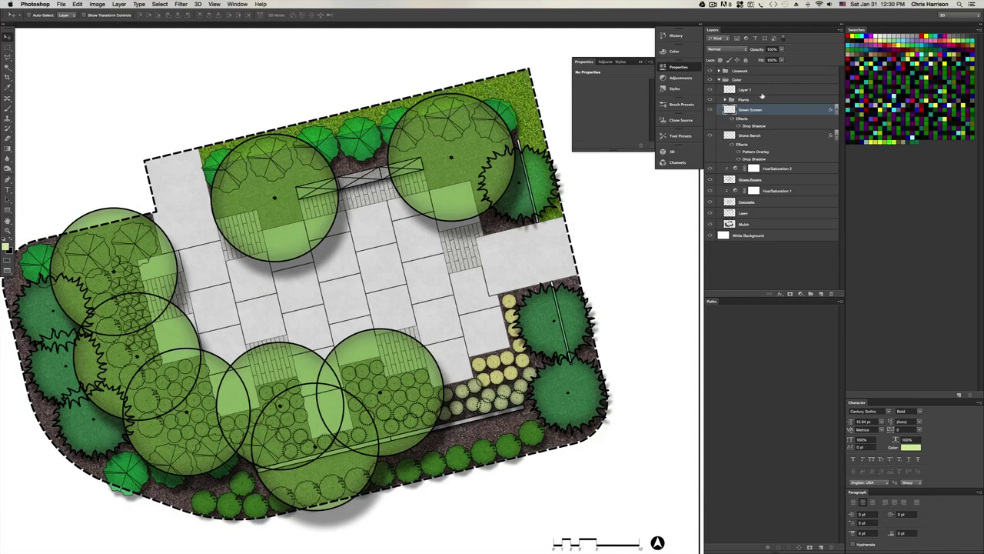
# Toggle the visibility of Layer 1 above the Plants group to check its content, and delete the layer
pyautogui.click(762, 92)
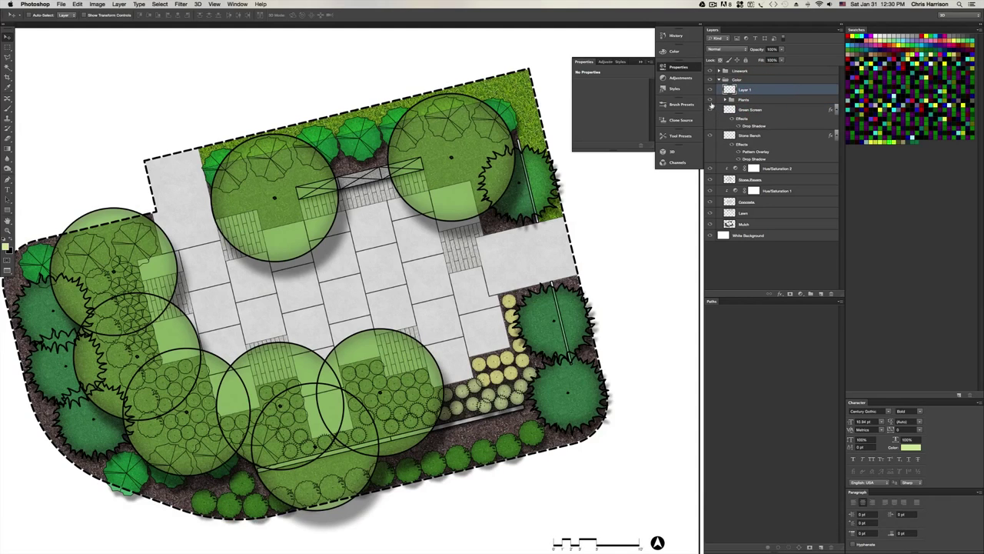
pyautogui.click(710, 92)
pyautogui.click(710, 91)
pyautogui.click(710, 92)
pyautogui.press('BackSpace')
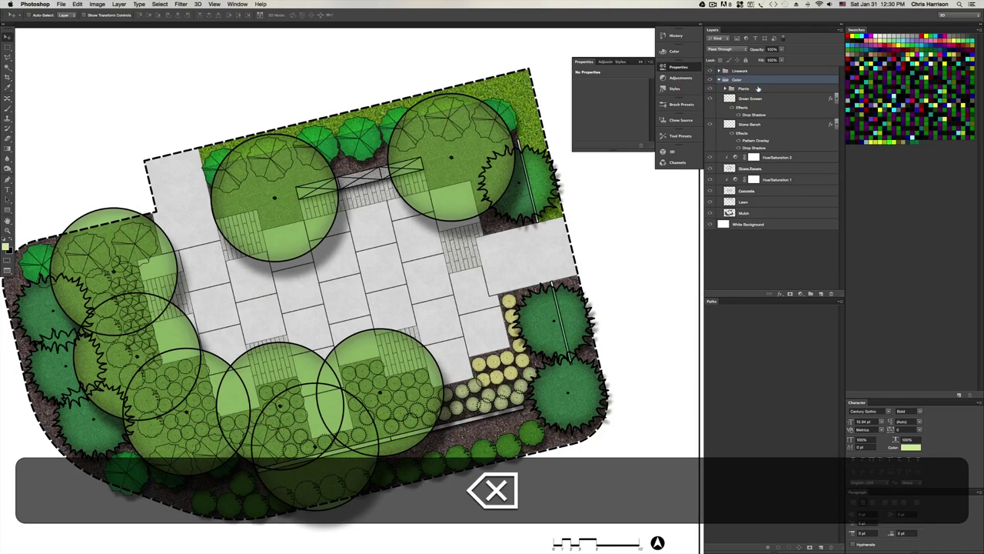
# Paste the people image directly above the Green Screen layer and move it onto the blank sheet area above the scale bar
pyautogui.click(744, 98)
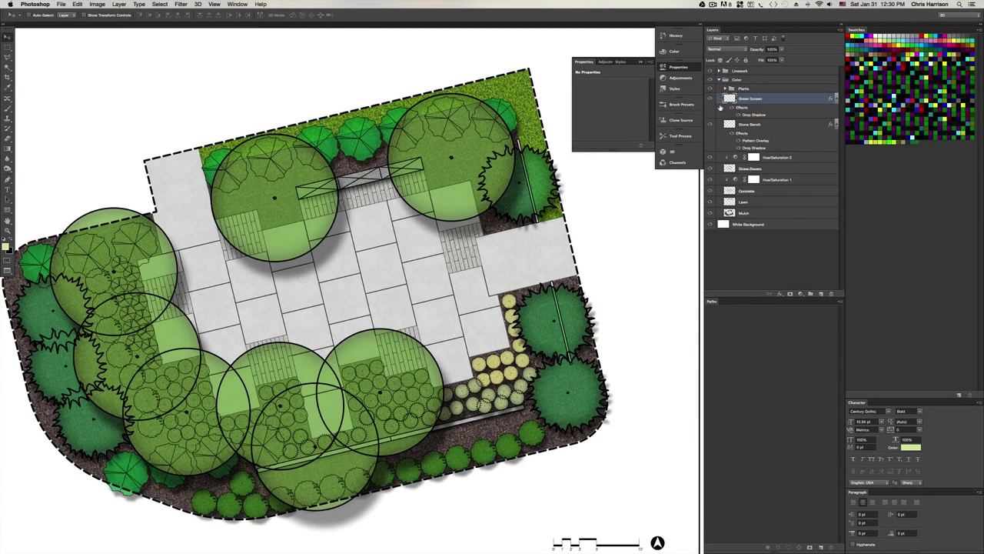
pyautogui.press('super+v')
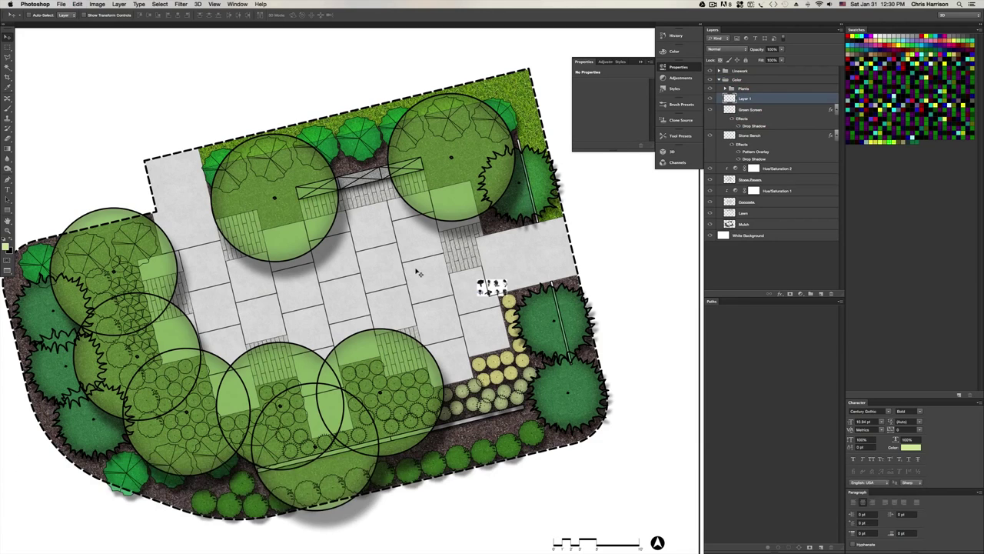
pyautogui.moveTo(492, 287); pyautogui.dragTo(550, 485)
# Enlarge the pasted people image to about three times its size with Free Transform
pyautogui.press('super+t')
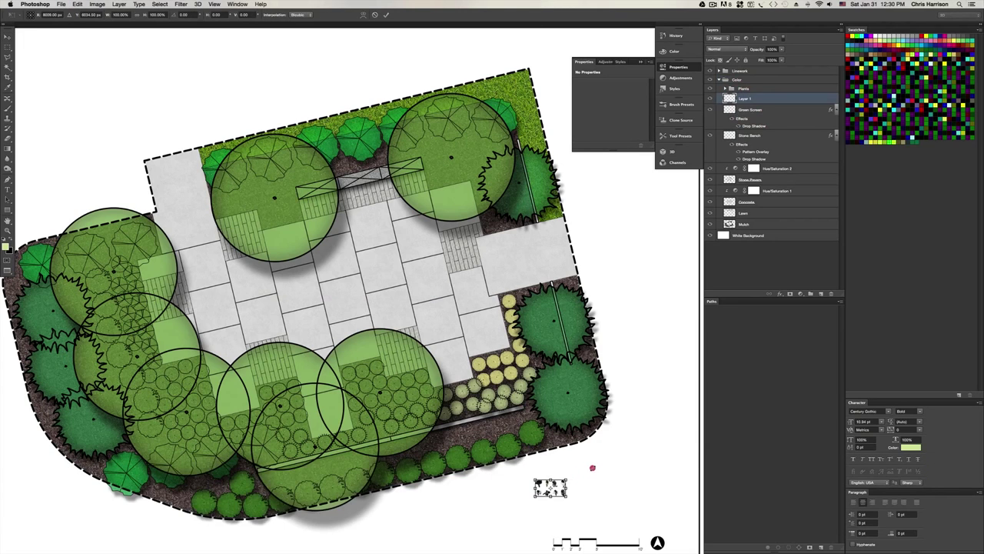
pyautogui.moveTo(606, 461); pyautogui.dragTo(637, 445)
pyautogui.press('Return')
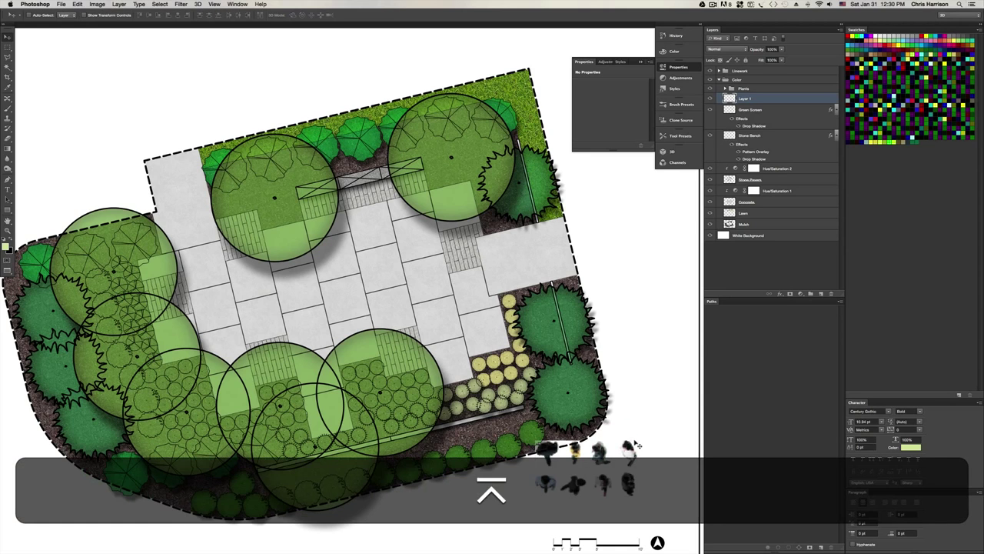
pyautogui.keyDown('alt'); pyautogui.scroll(-3, 592, 461); pyautogui.keyUp('alt')
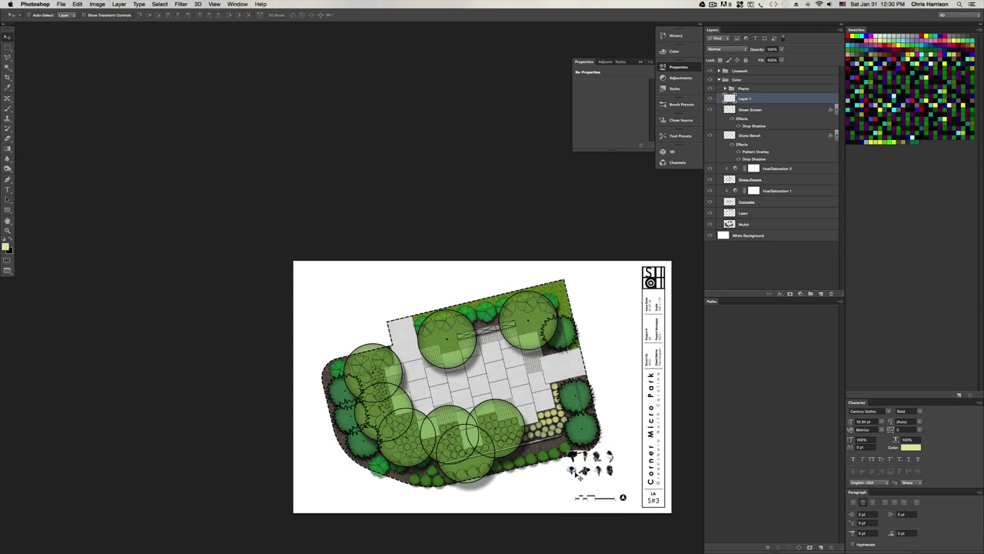
pyautogui.keyDown('alt'); pyautogui.scroll(3, 580, 477); pyautogui.keyUp('alt')
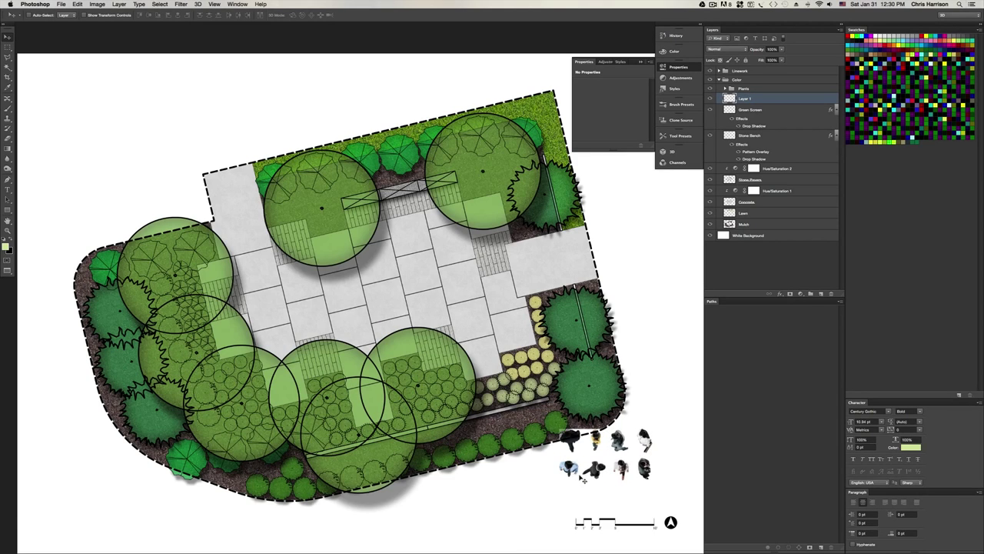
# Move the people image down against the graphic scale bar for a size comparison
pyautogui.press('space')
pyautogui.keyDown('alt'); pyautogui.scroll(3, 592, 466); pyautogui.keyUp('alt')
pyautogui.press('space')
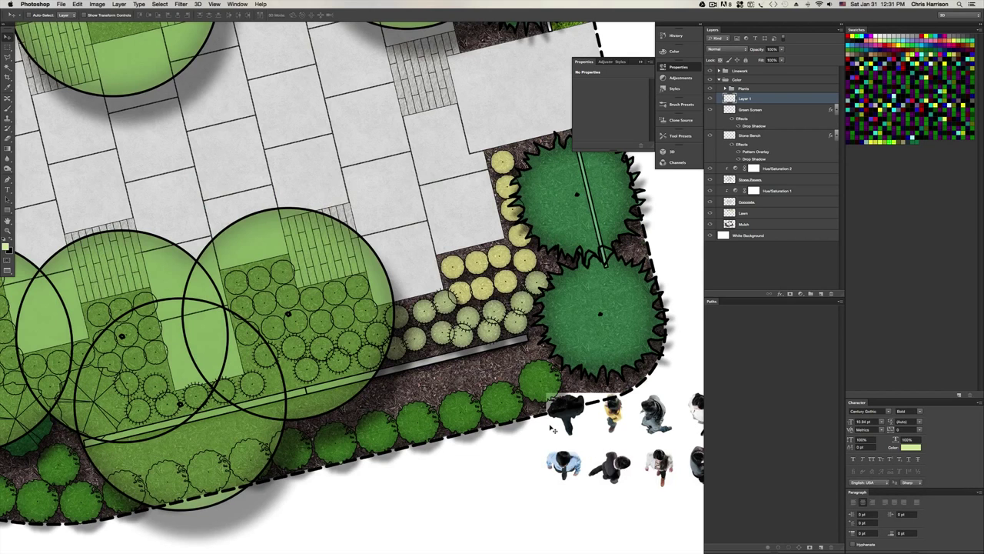
pyautogui.keyDown('alt'); pyautogui.scroll(2, 553, 429); pyautogui.keyUp('alt')
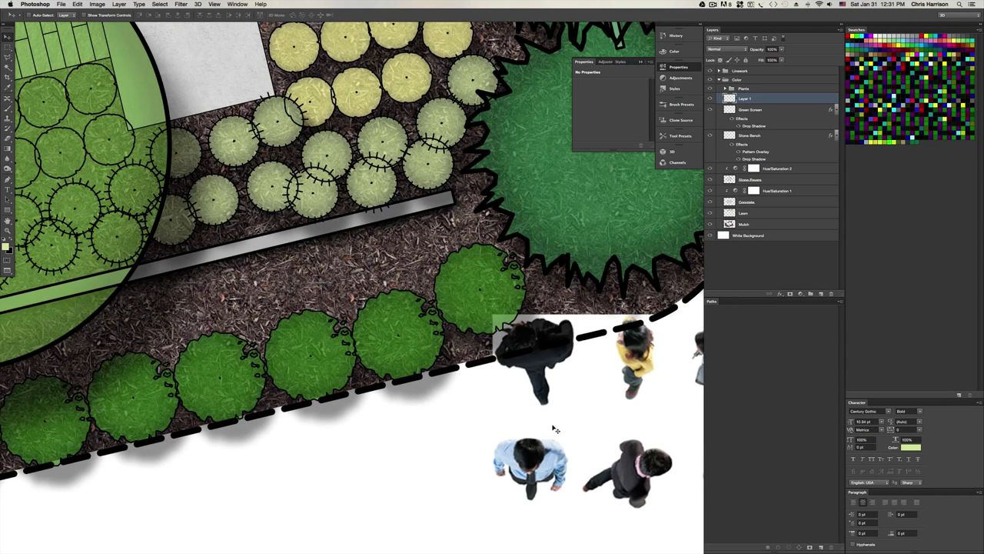
pyautogui.press('space')
pyautogui.moveTo(565, 427); pyautogui.dragTo(427, 288)
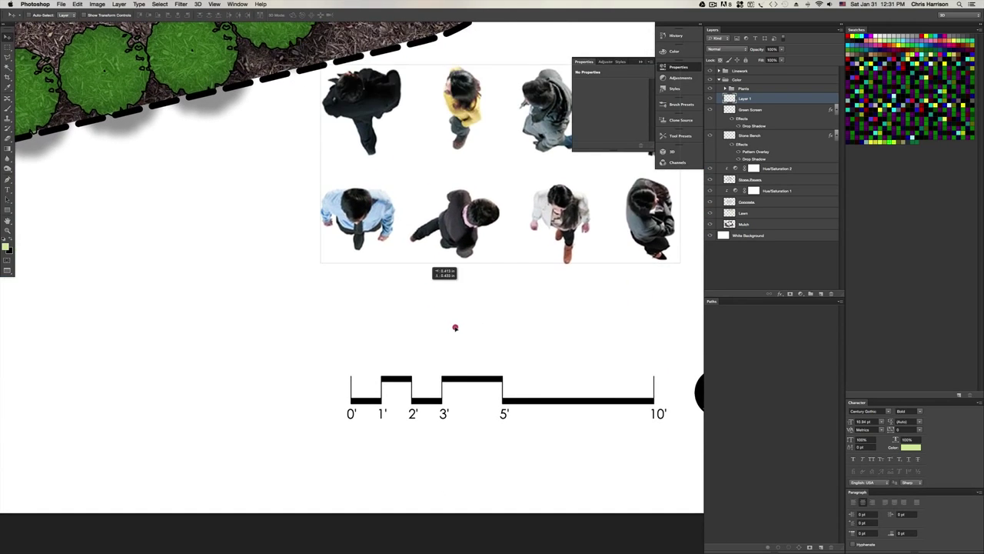
pyautogui.moveTo(455, 328); pyautogui.dragTo(417, 335)
# Scale the people image down to about 93% with Free Transform, judging the figures' size against the scale bar
pyautogui.press('super+t')
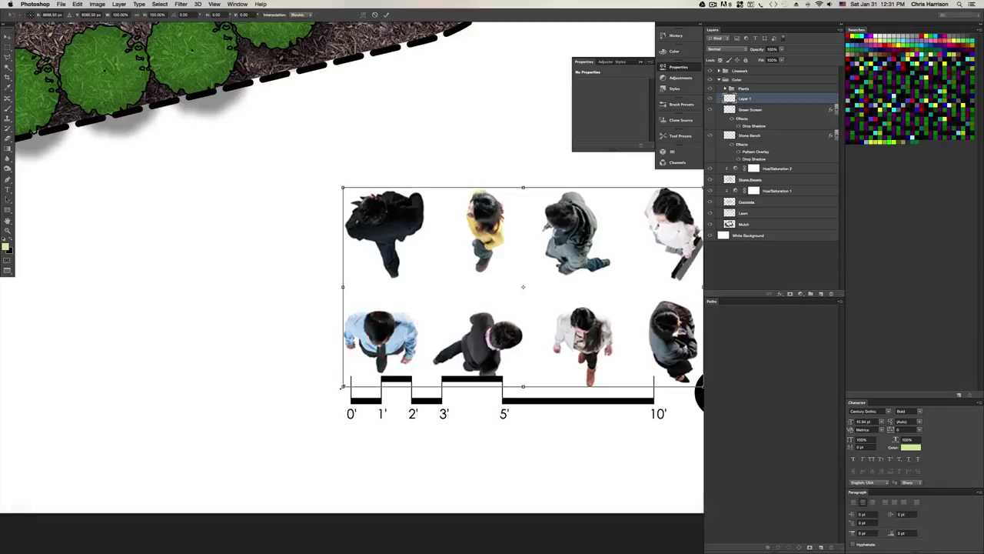
pyautogui.moveTo(351, 380); pyautogui.dragTo(373, 374)
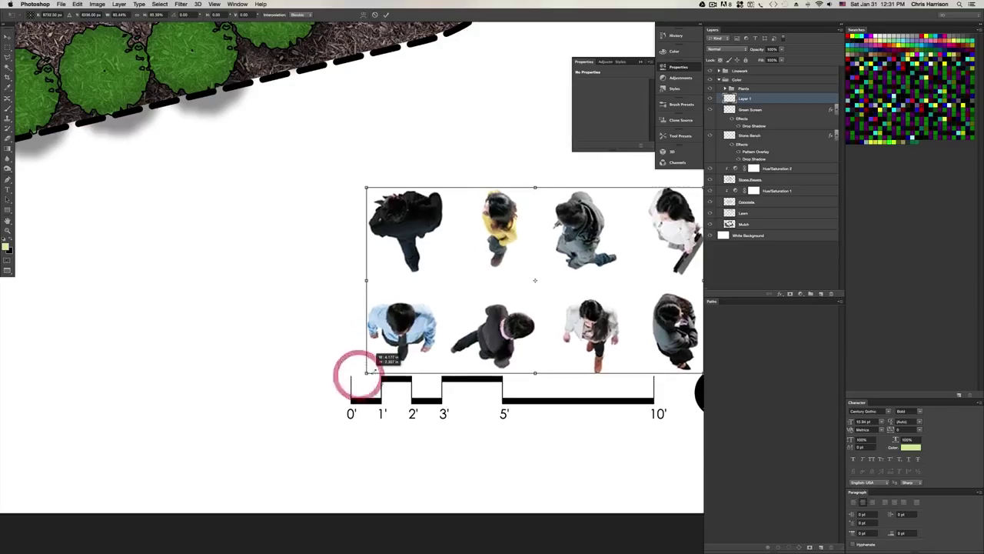
pyautogui.press('Return')
pyautogui.press('super+minus')
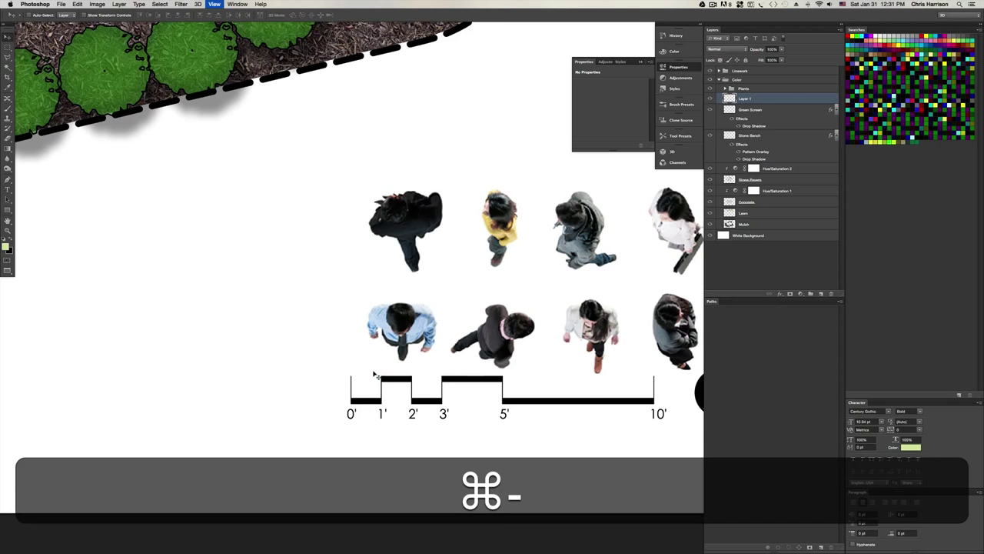
pyautogui.press('super+minus')
pyautogui.press('super+minus')
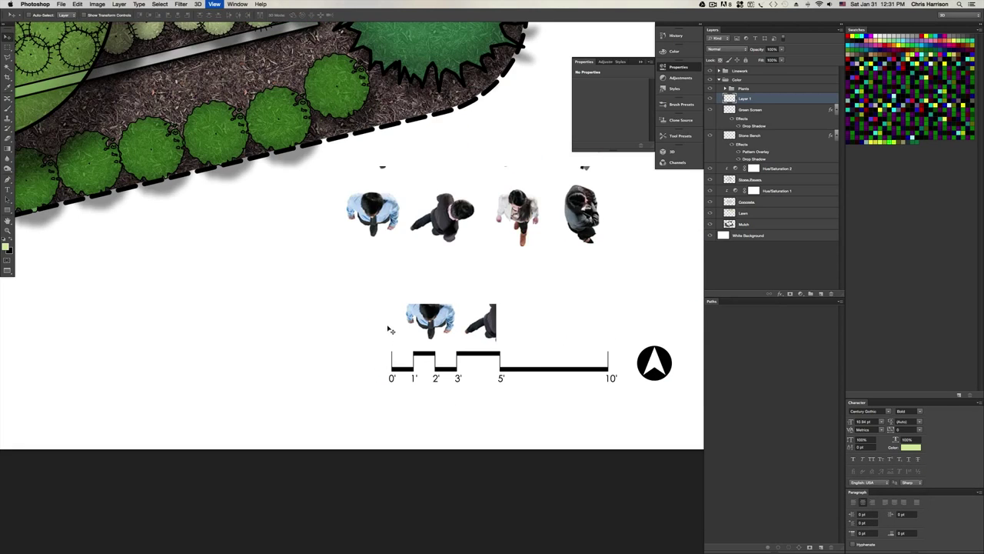
pyautogui.moveTo(336, 247); pyautogui.dragTo(407, 286)
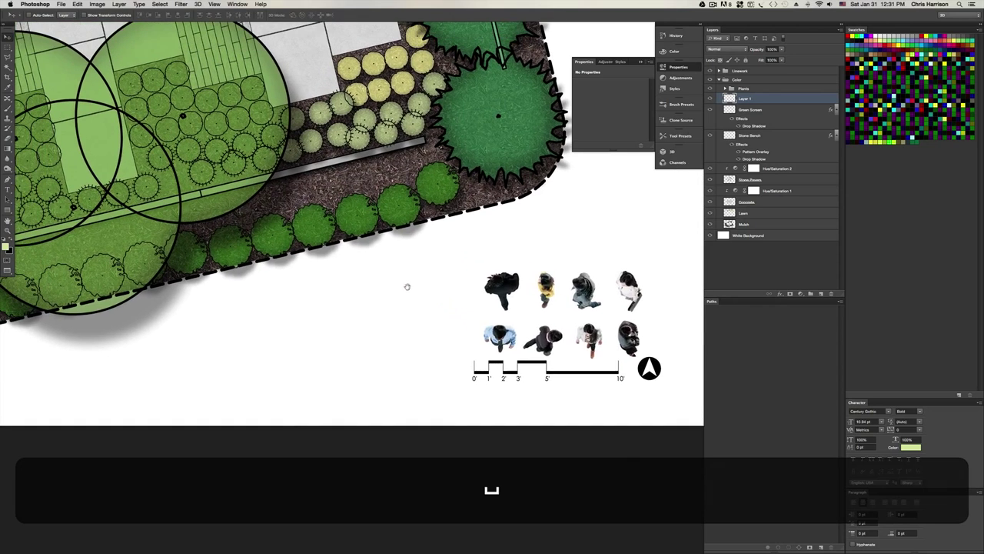
# Move the people image from beside the scale bar onto the paved plaza, near the entry walk
pyautogui.press('super+minus')
pyautogui.press('super+minus')
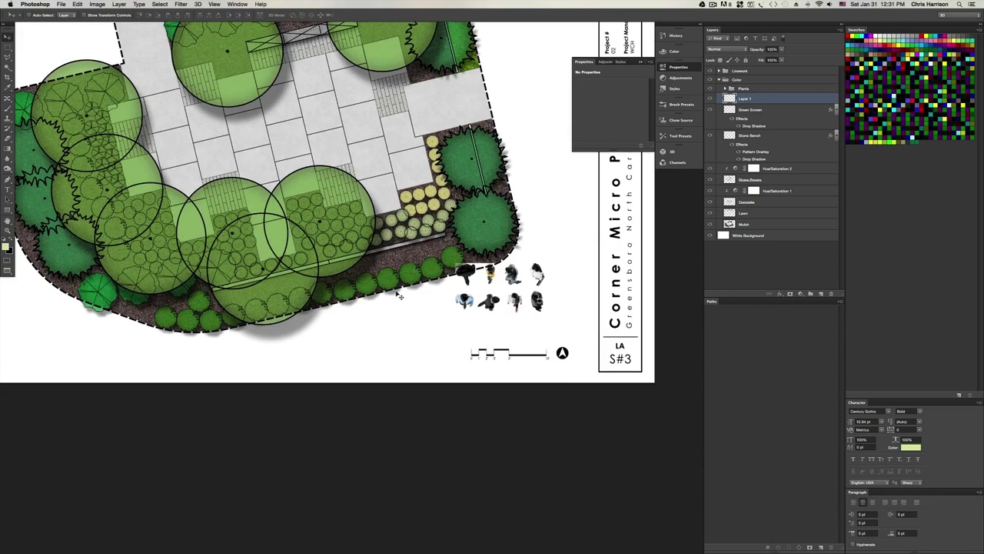
pyautogui.moveTo(400, 297); pyautogui.dragTo(399, 372)
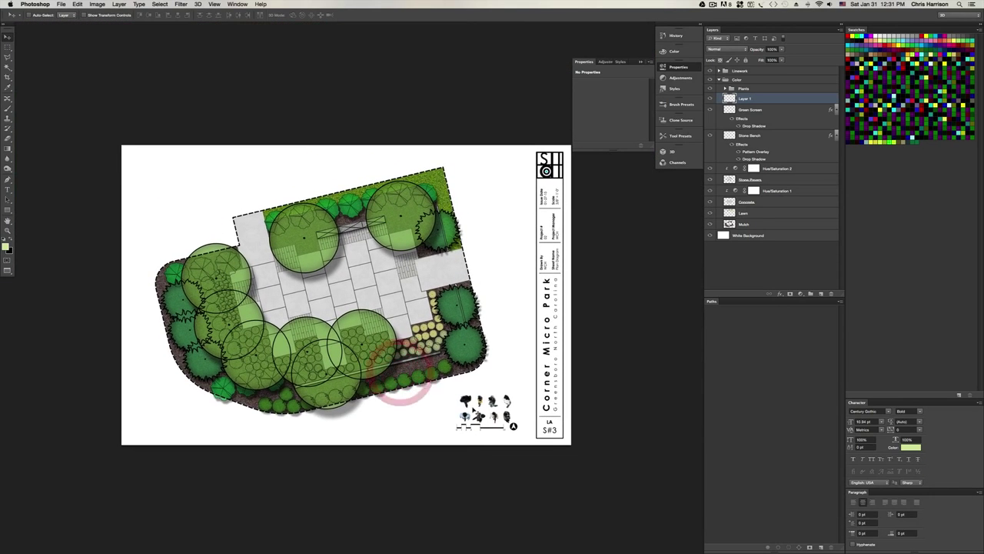
pyautogui.moveTo(470, 403); pyautogui.dragTo(379, 286)
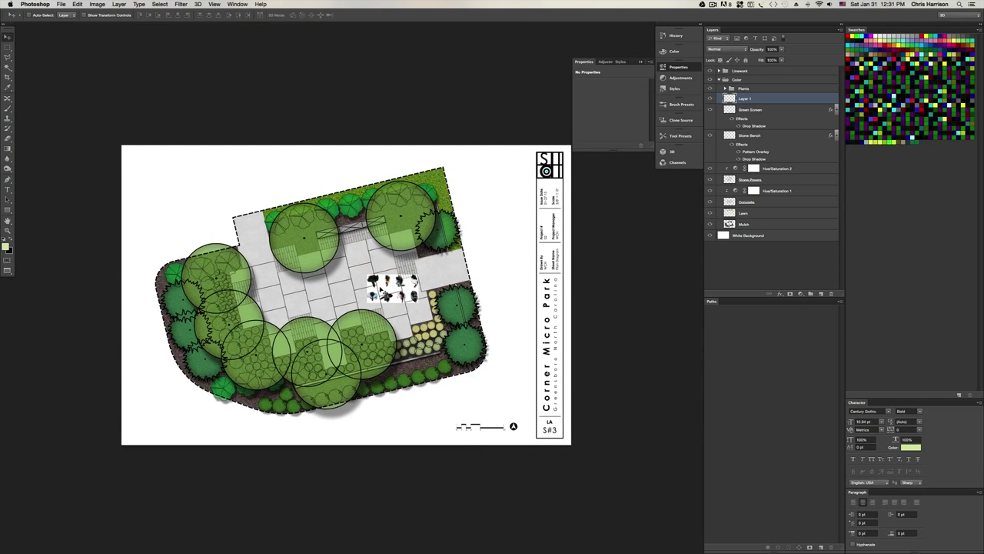
# Select the white background around the people with the Magic Wand, delete it, and clear the selection
pyautogui.press('w')
pyautogui.click(387, 286)
pyautogui.press('BackSpace')
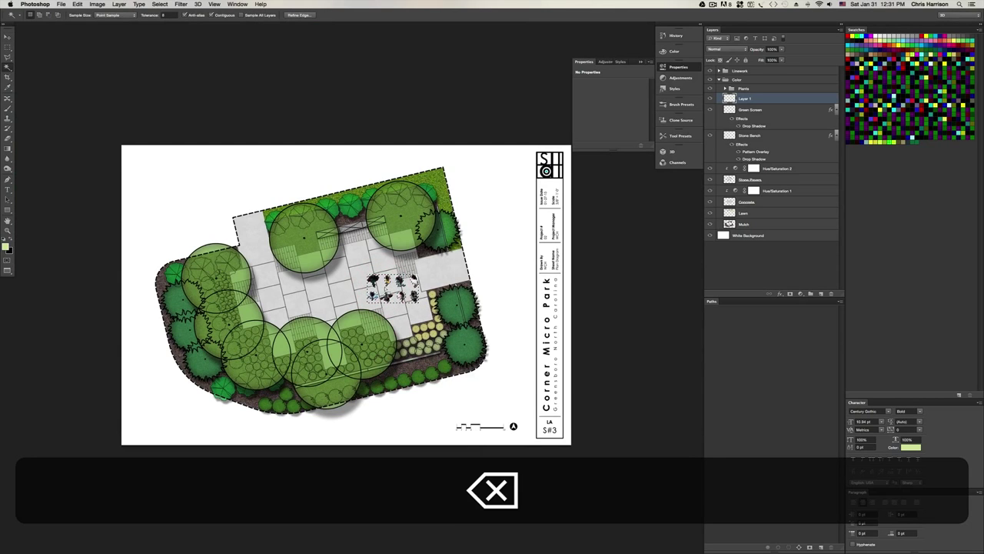
pyautogui.press('super+d')
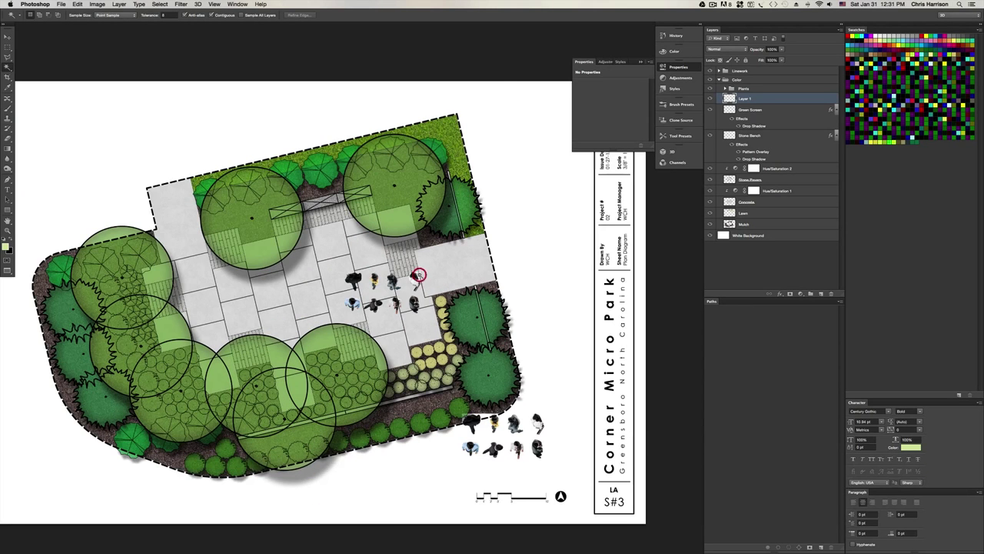
# Delete the leftover white patch beside the woman in white using the Magic Wand, and clear the selection
pyautogui.click(418, 274)
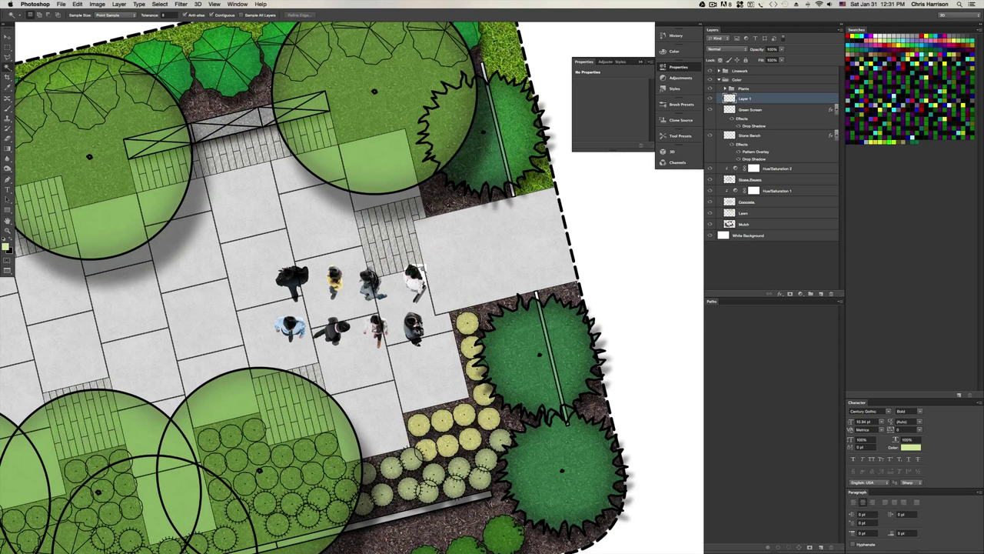
pyautogui.click(417, 274)
pyautogui.click(433, 267)
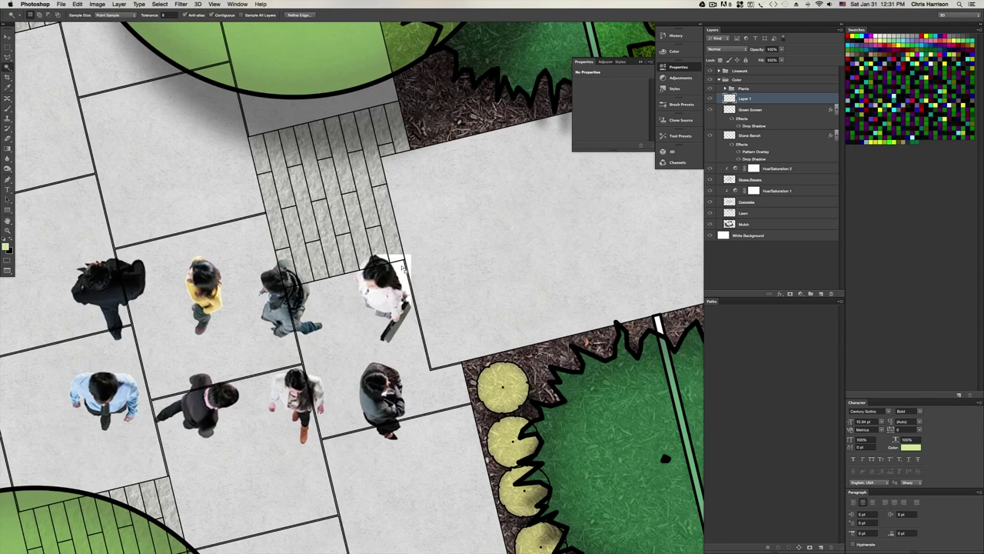
pyautogui.press('BackSpace')
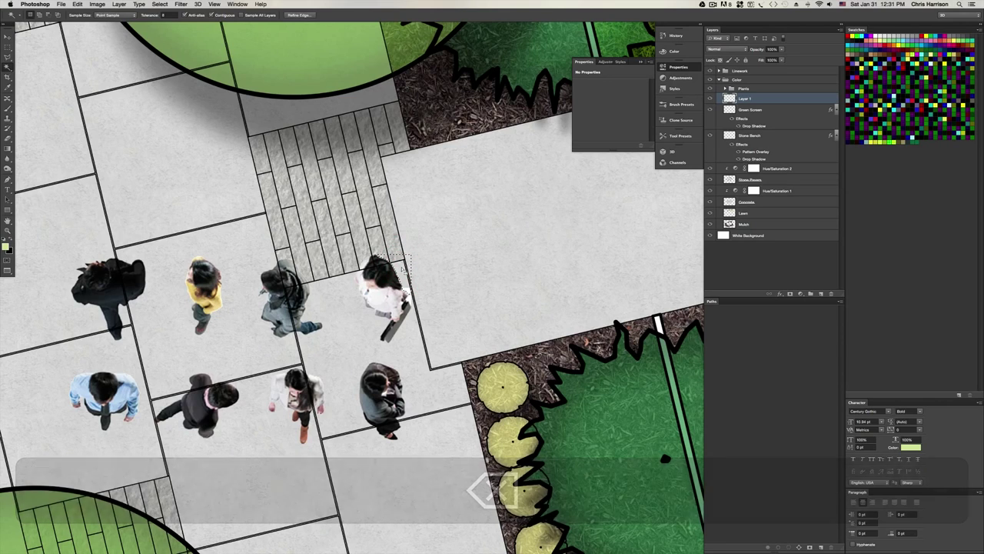
pyautogui.press('super+d')
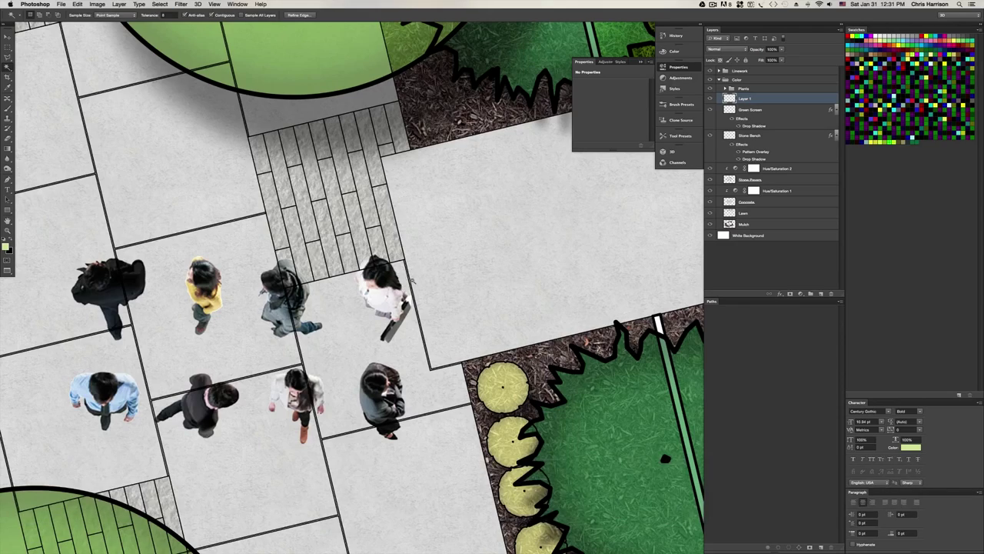
pyautogui.press('super+minus')
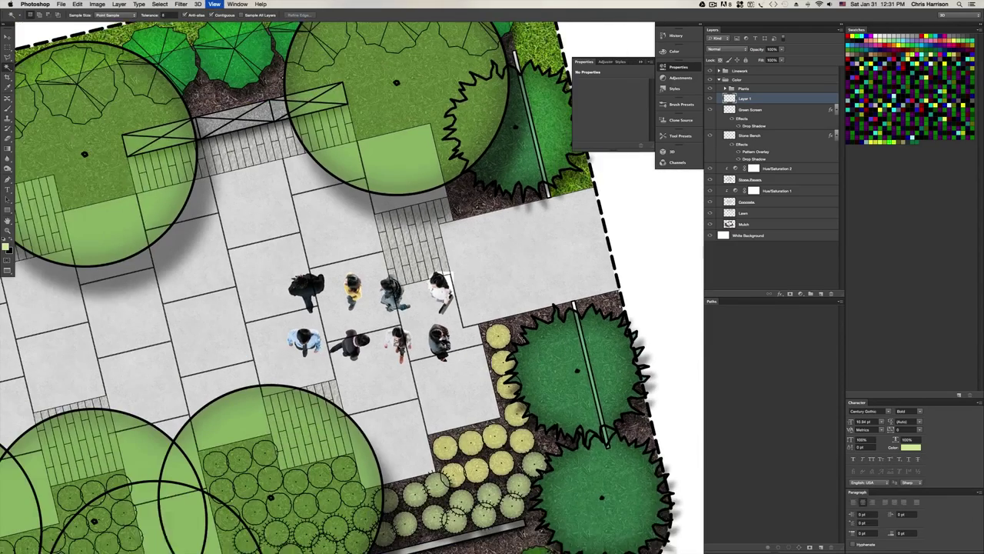
# Switch to AutoCAD, then save and close the drawing Base Model(1).dwg
pyautogui.moveTo(292, 538)
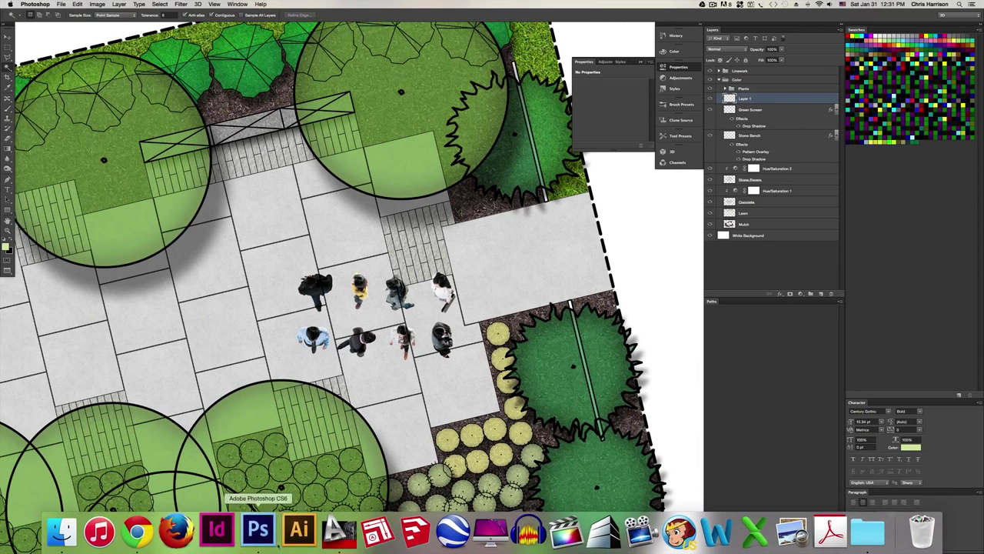
pyautogui.click(338, 530)
pyautogui.press('super+s')
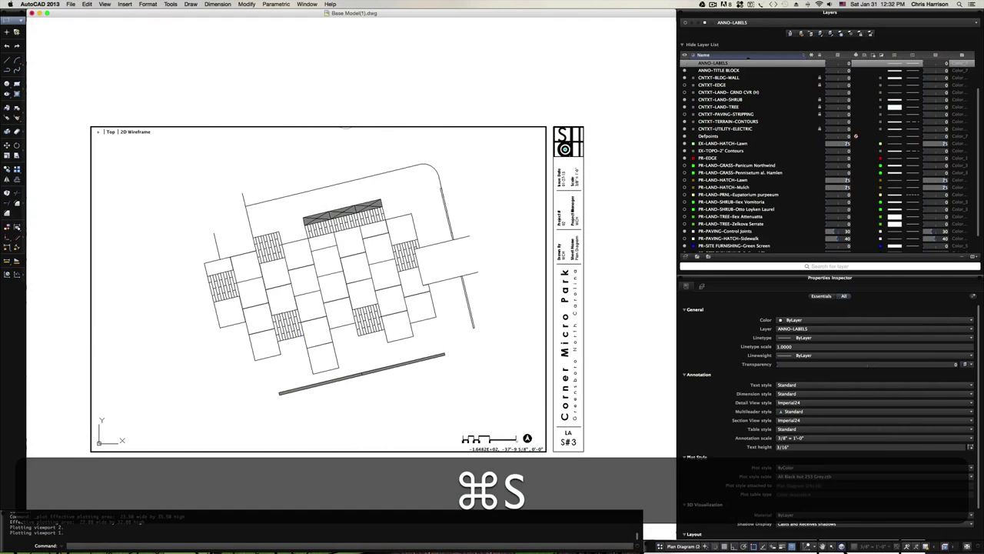
pyautogui.press('super+w')
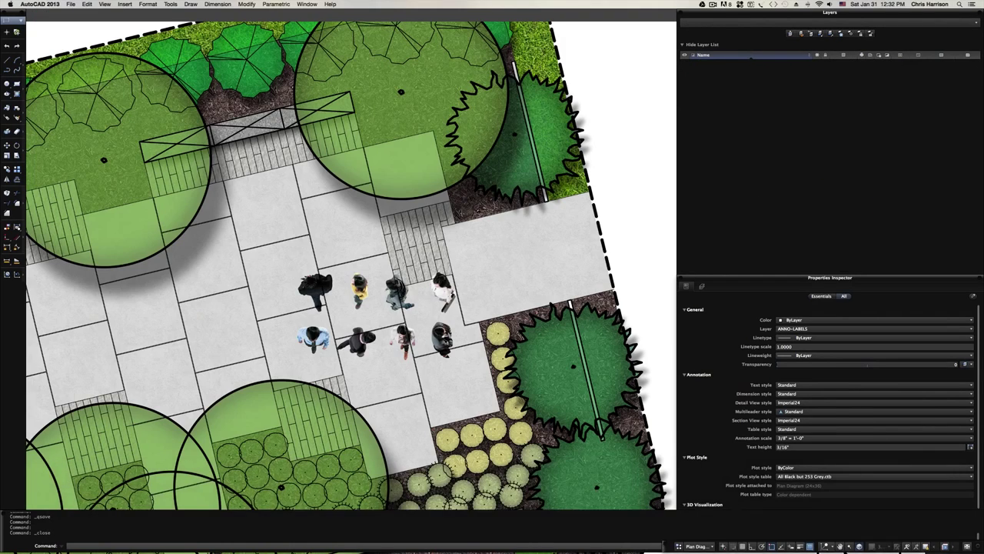
# Quit AutoCAD and return to the Photoshop plan
pyautogui.moveTo(294, 523)
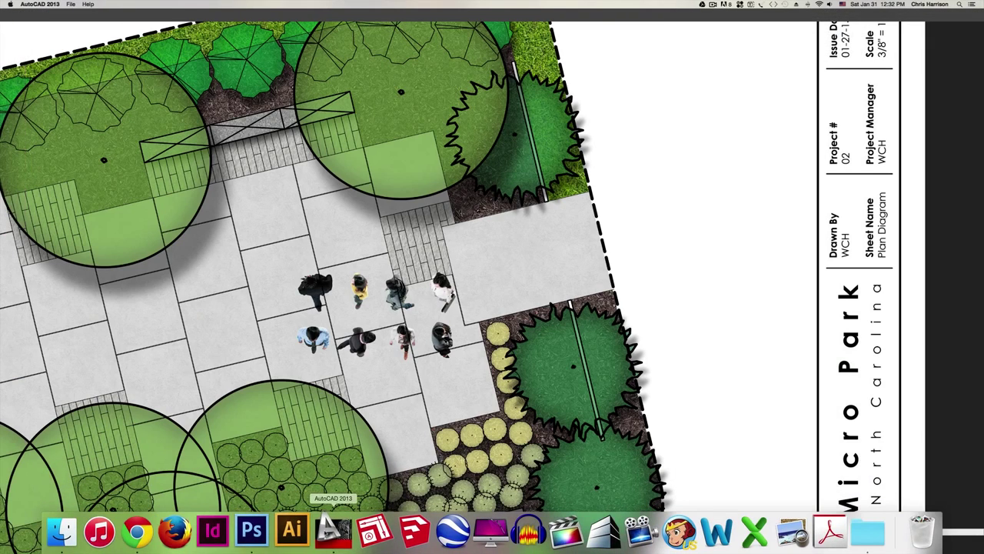
pyautogui.rightClick(332, 529)
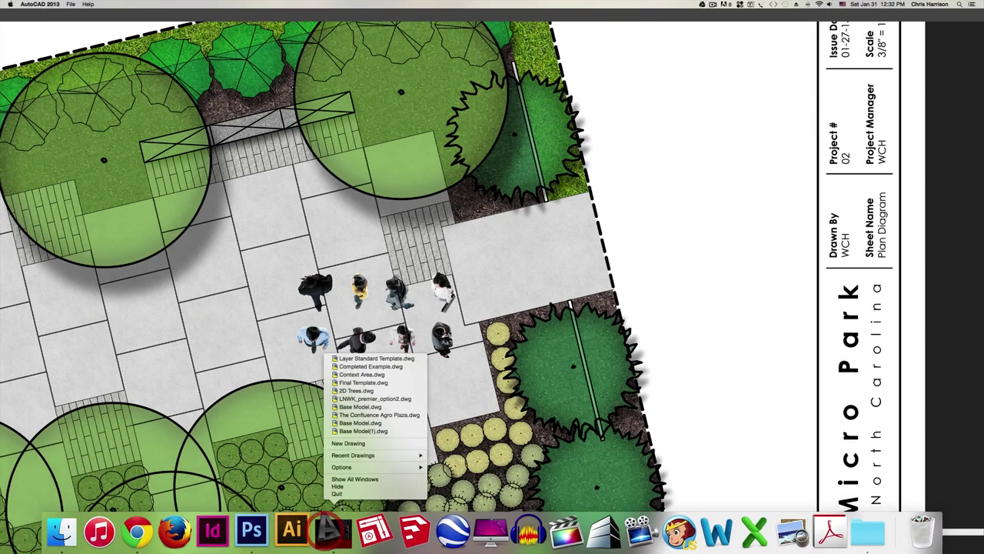
pyautogui.click(346, 495)
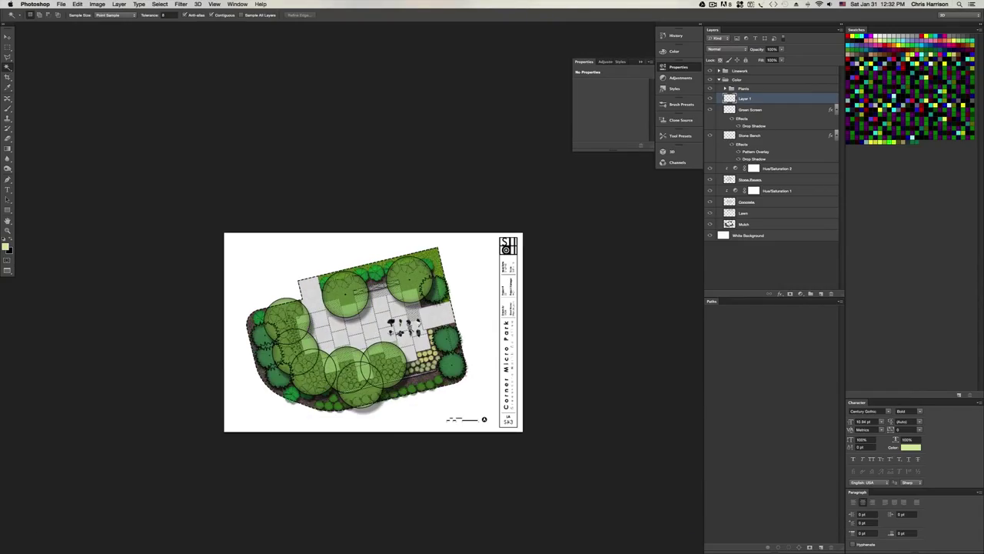
# Move the group of people west across the plaza to the paving between the upper and lower tree canopies
pyautogui.scroll(3, 373, 332)
pyautogui.press('space')
pyautogui.moveTo(346, 331); pyautogui.dragTo(456, 344)
pyautogui.scroll(5, 530, 336)
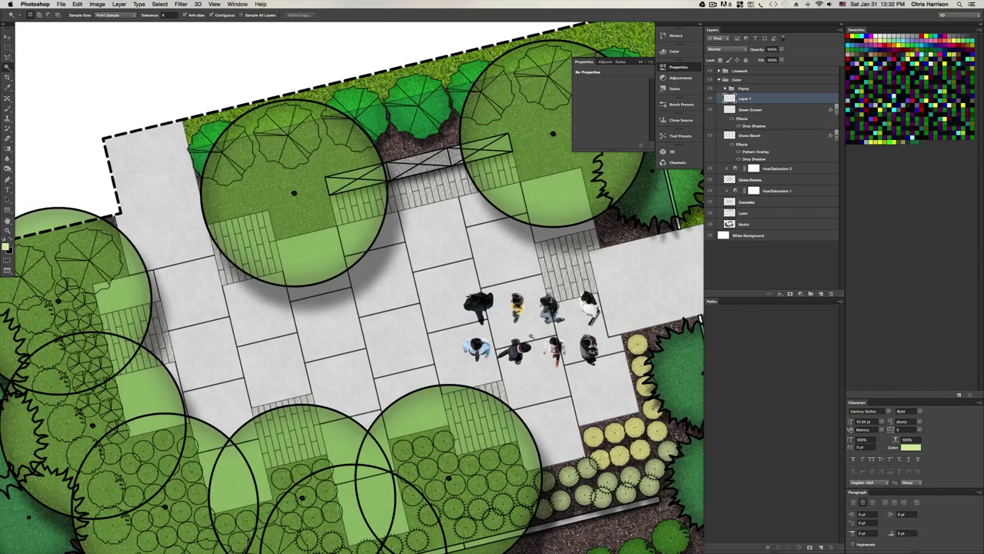
pyautogui.press('v')
pyautogui.moveTo(532, 338); pyautogui.dragTo(377, 358)
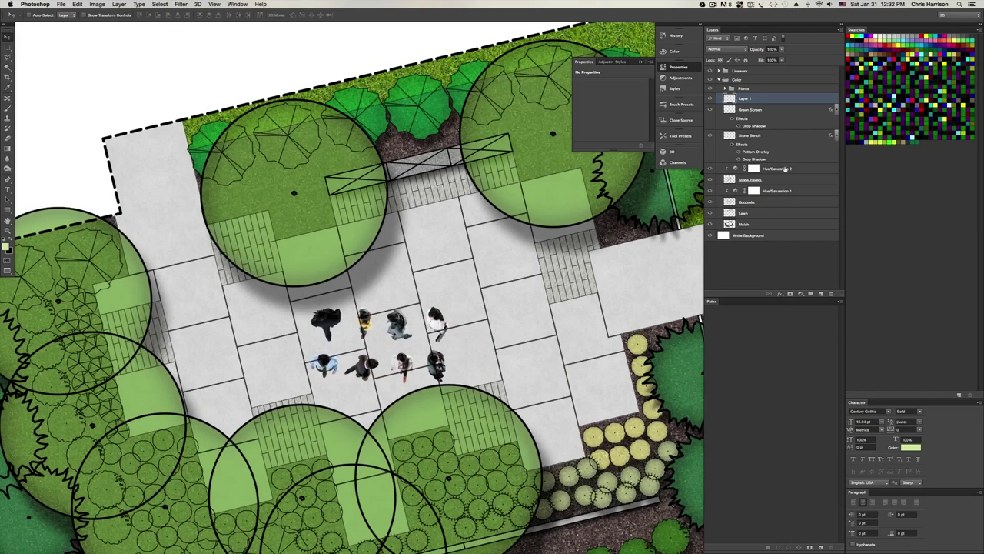
# Rename Layer 1 as People
pyautogui.doubleClick(747, 100)
pyautogui.write('People')
pyautogui.press('Return')
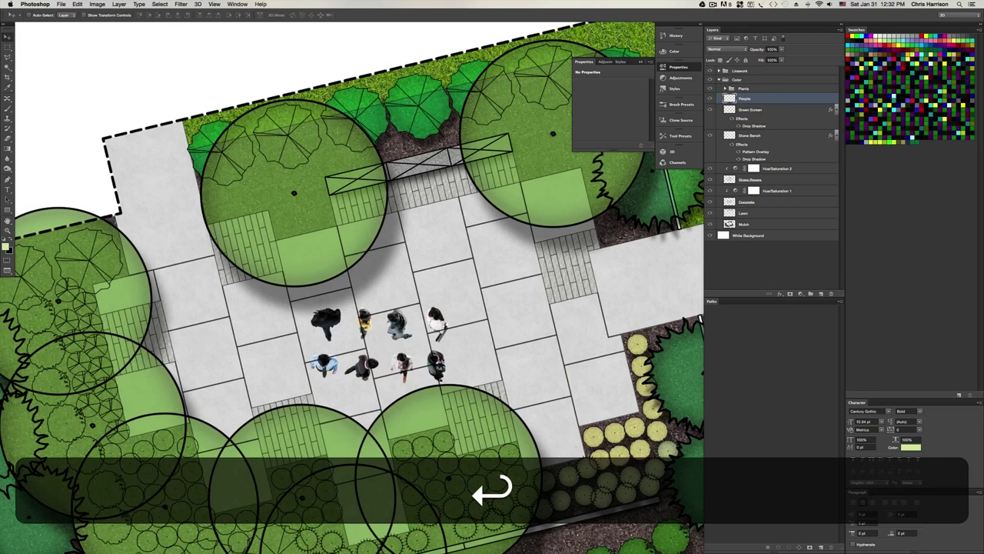
# Lasso the figure in black, move it to the walkway at the plaza's northwest entrance, and clear the selection
pyautogui.click(7, 56)
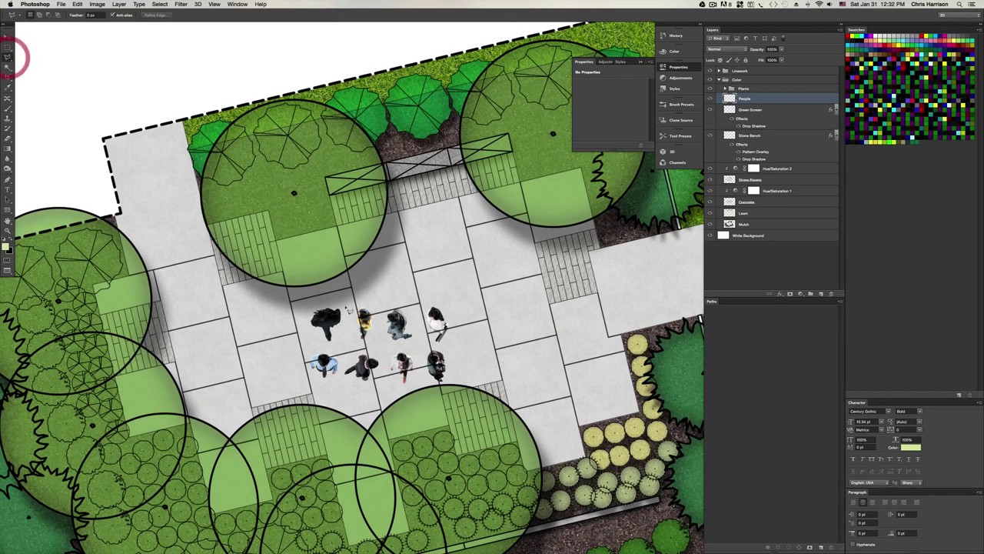
pyautogui.click(346, 302)
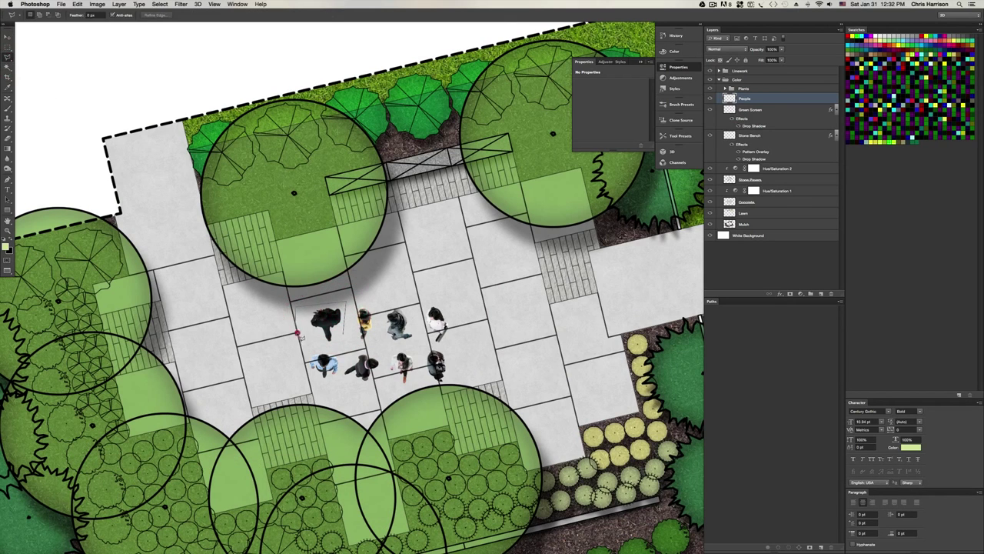
pyautogui.click(298, 335)
pyautogui.click(334, 347)
pyautogui.doubleClick(337, 342)
pyautogui.press('v')
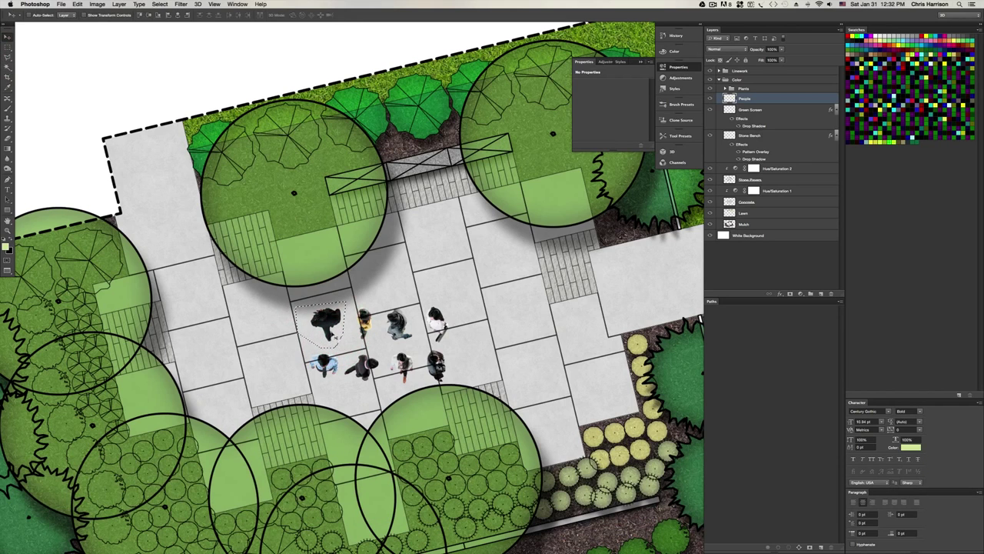
pyautogui.moveTo(327, 322); pyautogui.dragTo(180, 231)
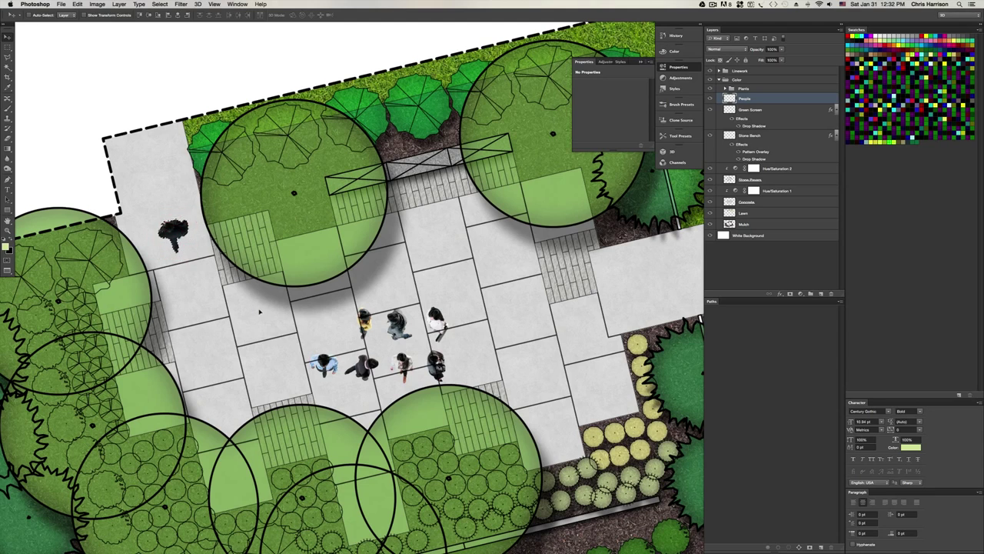
pyautogui.press('super+d')
# Lasso the blue-shirted figure, move it partly under the canopy at the plaza's west edge, and rotate it with Free Transform
pyautogui.press('l')
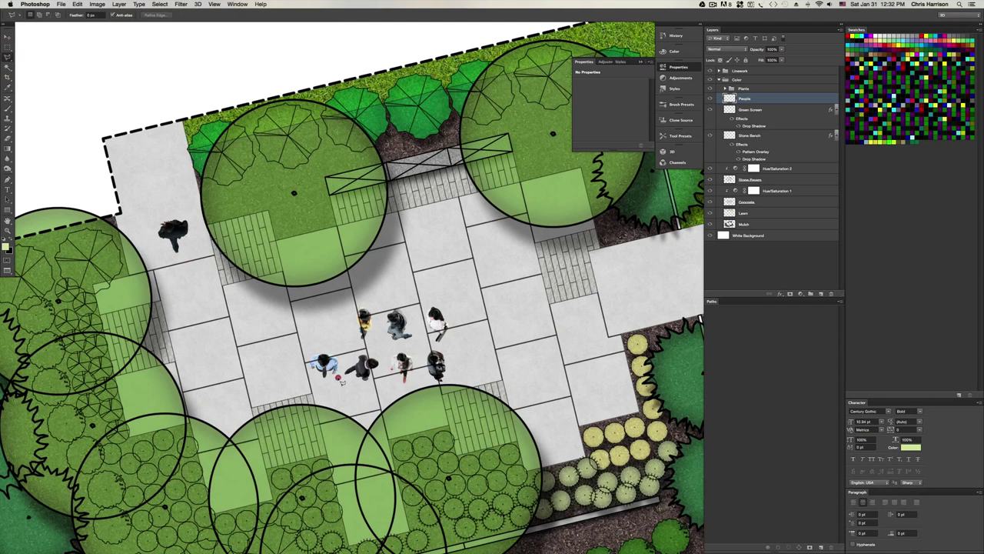
pyautogui.moveTo(339, 379)
pyautogui.mouseDown()
pyautogui.moveTo(343, 345)
pyautogui.moveTo(306, 342)
pyautogui.mouseUp()
pyautogui.moveTo(313, 391); pyautogui.dragTo(174, 377)
pyautogui.press('v')
pyautogui.press('super+t')
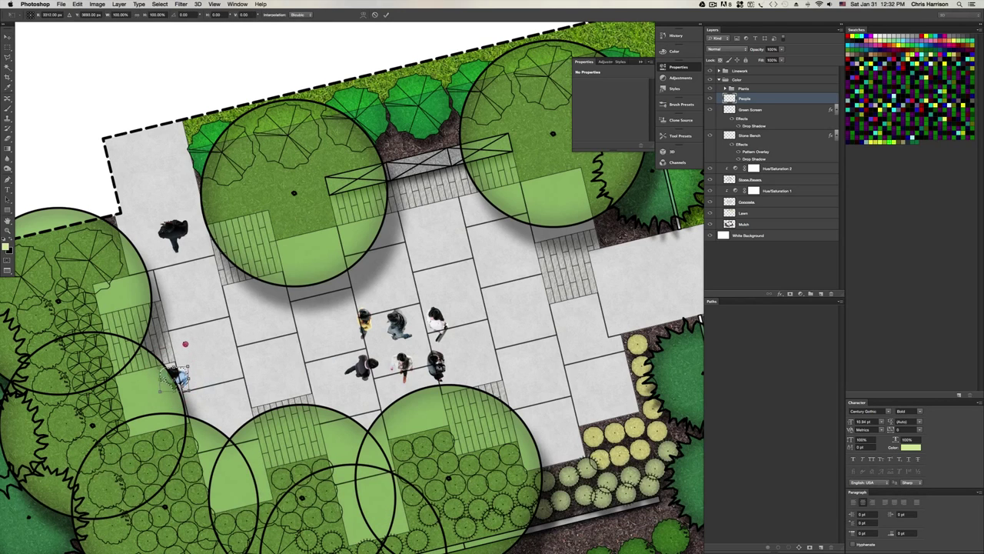
pyautogui.moveTo(185, 344); pyautogui.dragTo(154, 330)
pyautogui.press('Return')
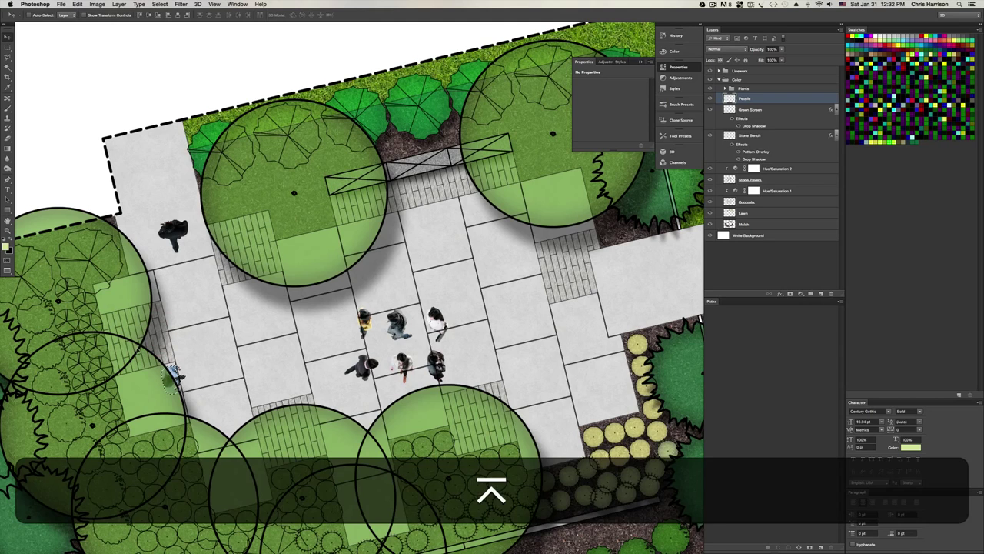
pyautogui.press('super+d')
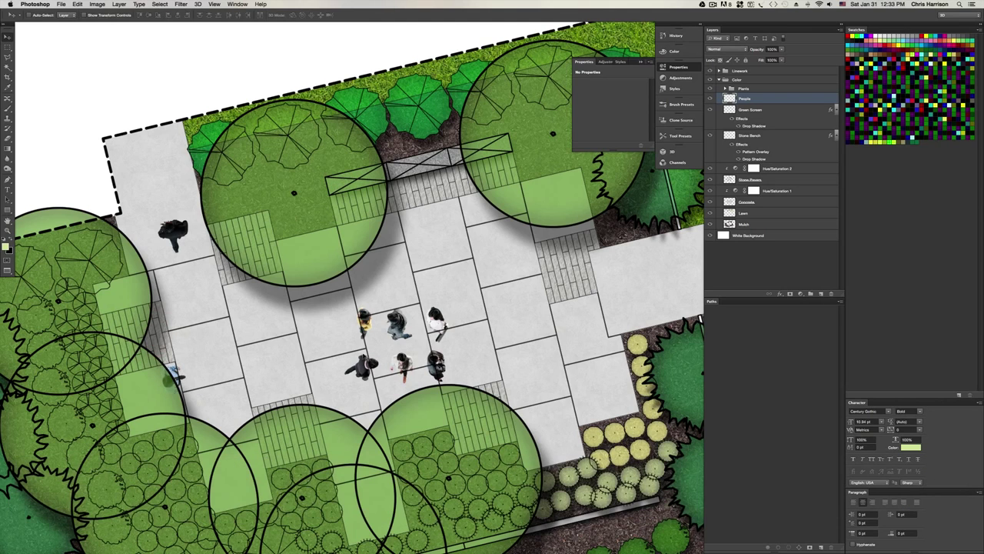
# Lasso the figure in yellow with the Polygonal Lasso and move it next to the blue-shirted figure at the plaza's west edge
pyautogui.click(8, 57)
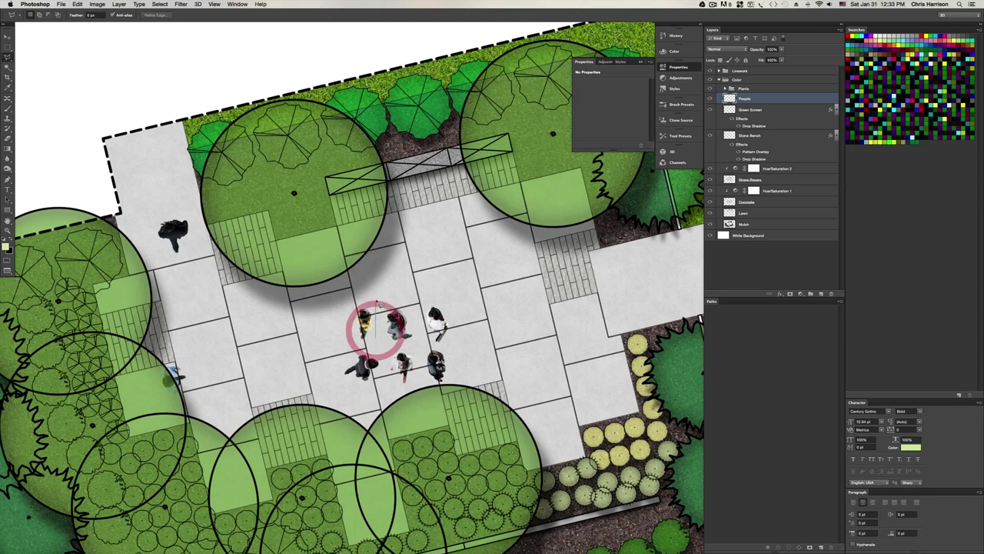
pyautogui.click(377, 296)
pyautogui.click(344, 296)
pyautogui.click(320, 334)
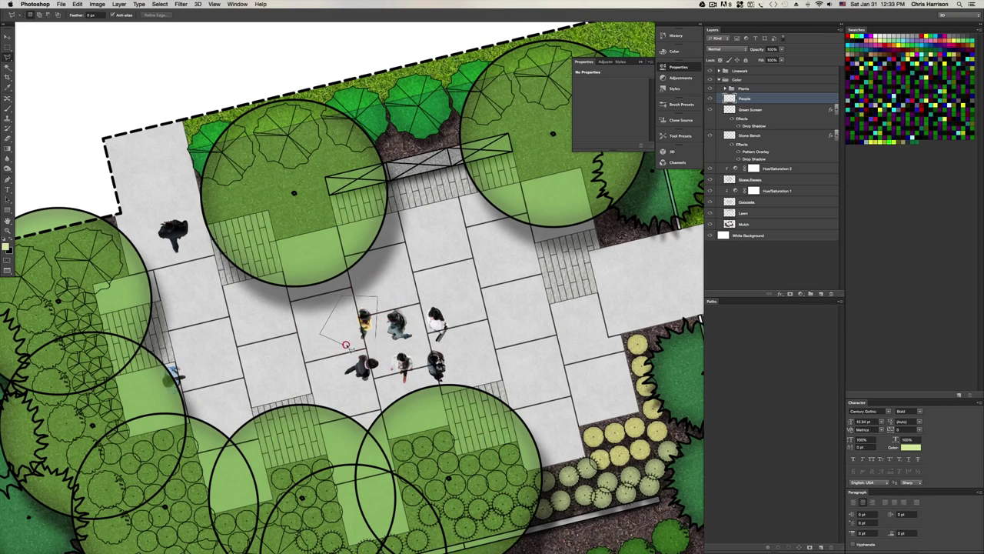
pyautogui.click(346, 343)
pyautogui.click(362, 341)
pyautogui.click(376, 339)
pyautogui.click(377, 295)
pyautogui.press('v')
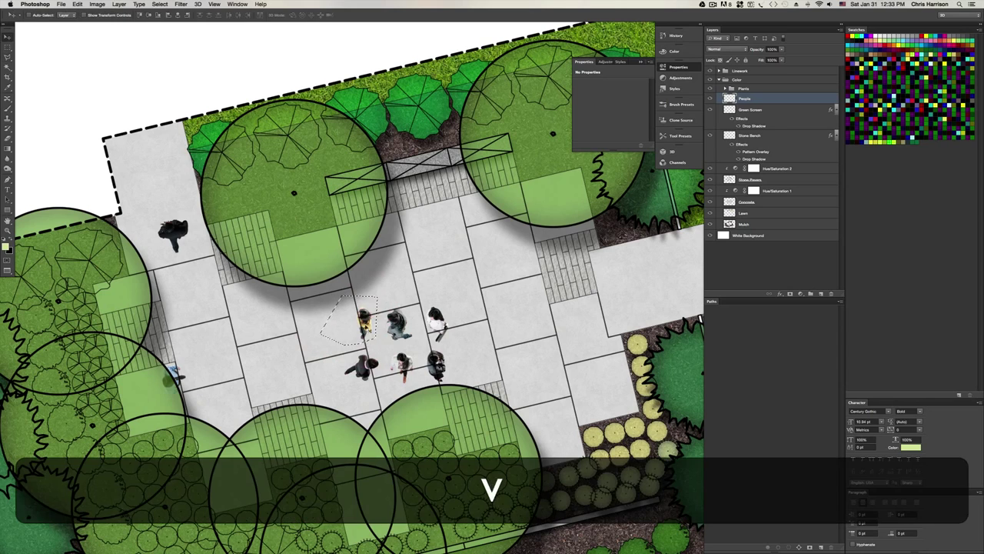
pyautogui.moveTo(371, 313); pyautogui.dragTo(208, 364)
pyautogui.press('super+d')
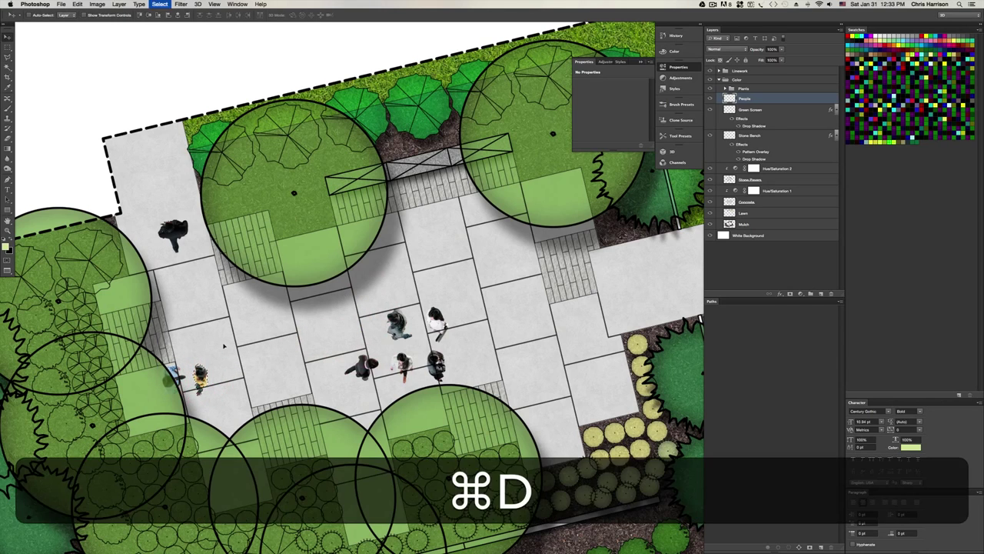
# Lasso the dark-suited walking figure, move it to the open western paving, and rotate it slightly with Free Transform, applying the transformation
pyautogui.click(8, 56)
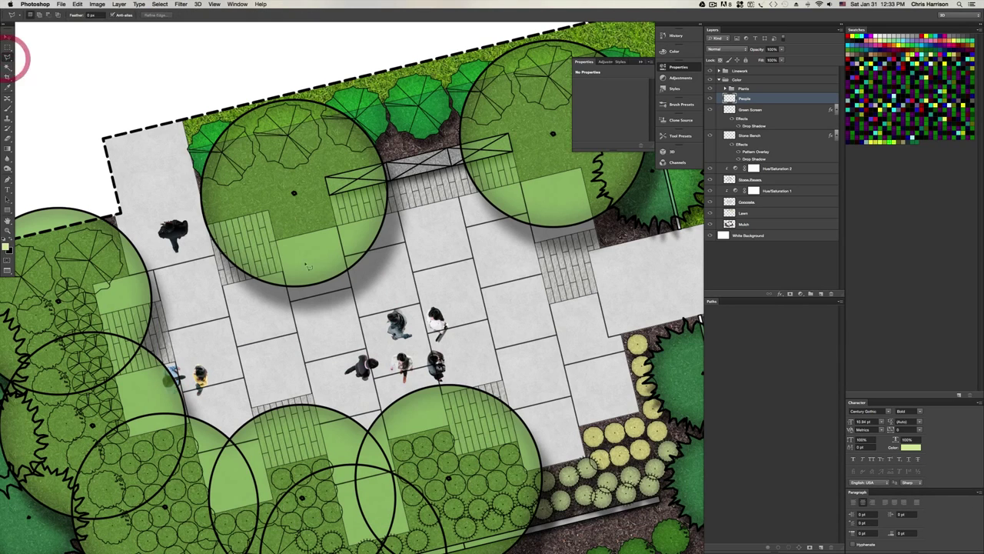
pyautogui.moveTo(353, 343)
pyautogui.mouseDown()
pyautogui.moveTo(316, 368)
pyautogui.moveTo(348, 396)
pyautogui.moveTo(380, 395)
pyautogui.moveTo(339, 352)
pyautogui.moveTo(293, 345)
pyautogui.moveTo(249, 315)
pyautogui.moveTo(300, 310)
pyautogui.mouseUp()
pyautogui.press('v')
pyautogui.press('super+t')
pyautogui.press('super+d')
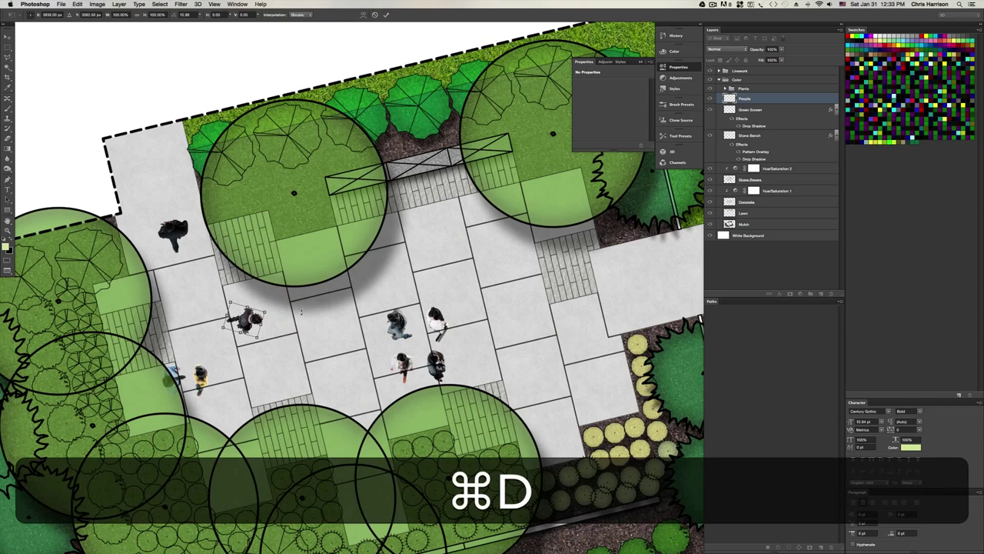
pyautogui.click(6, 37)
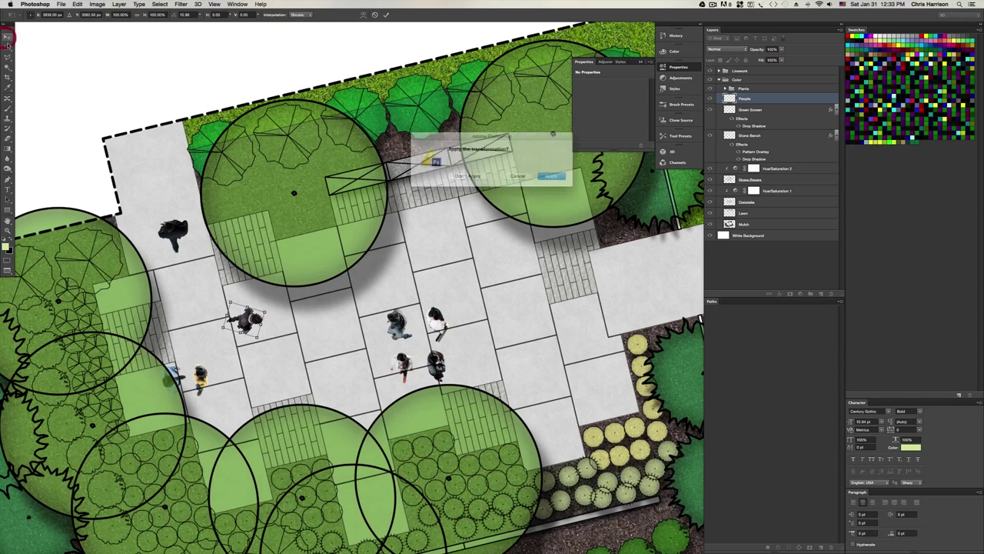
pyautogui.click(555, 177)
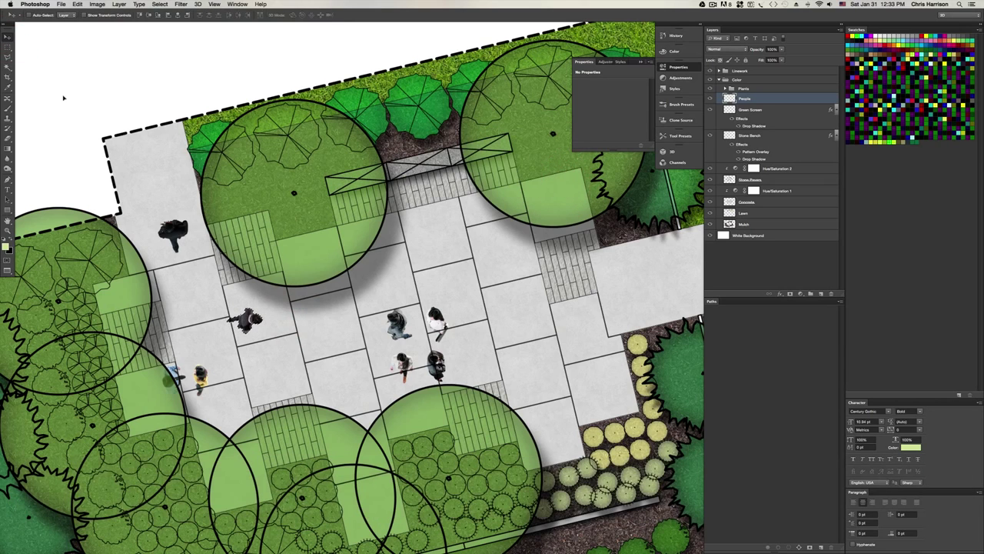
# Lasso the grey-clothed figure at the plaza's centre, rotate it with Free Transform to face its neighbours, nudge its position, and clear the selection
pyautogui.press('super+d')
pyautogui.click(7, 58)
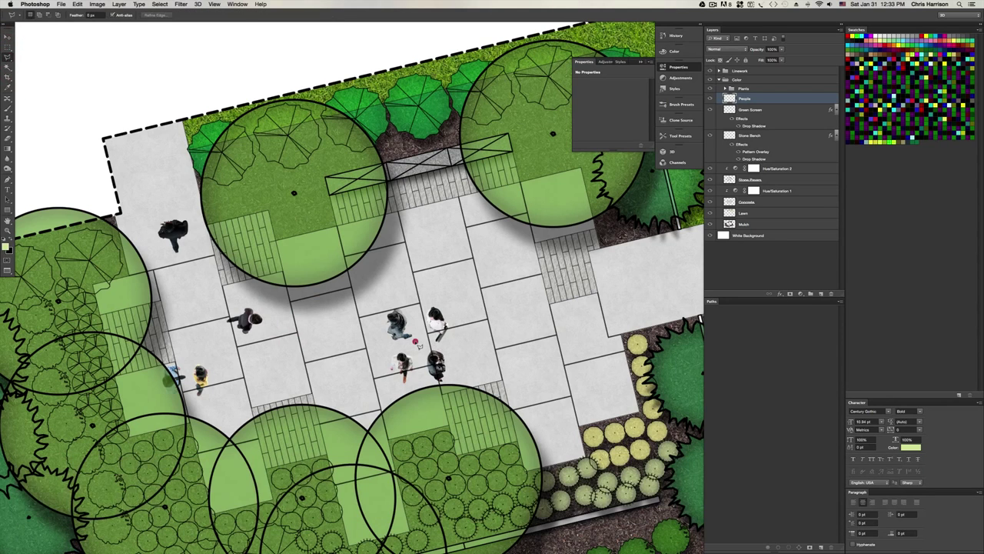
pyautogui.moveTo(416, 341)
pyautogui.mouseDown()
pyautogui.moveTo(414, 296)
pyautogui.moveTo(391, 292)
pyautogui.moveTo(348, 350)
pyautogui.moveTo(400, 353)
pyautogui.moveTo(409, 304)
pyautogui.moveTo(433, 277)
pyautogui.moveTo(355, 320)
pyautogui.moveTo(352, 365)
pyautogui.moveTo(396, 317)
pyautogui.mouseUp()
pyautogui.press('v')
pyautogui.press('super+t')
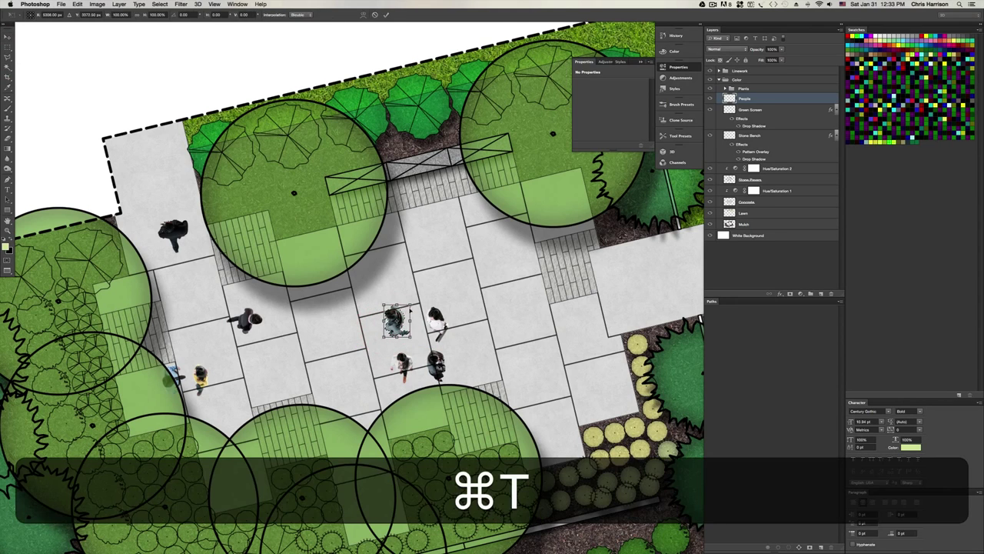
pyautogui.moveTo(320, 292); pyautogui.dragTo(325, 352)
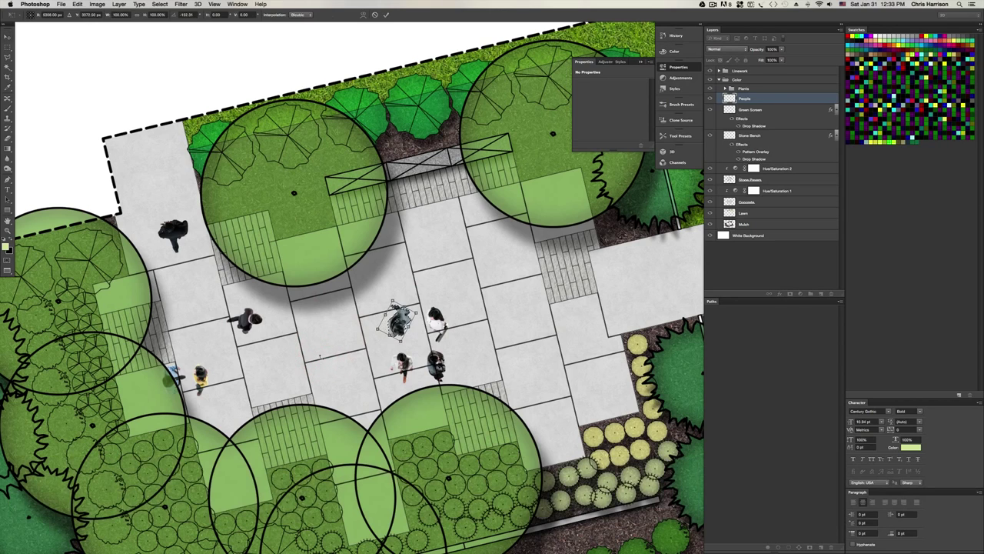
pyautogui.press('Return')
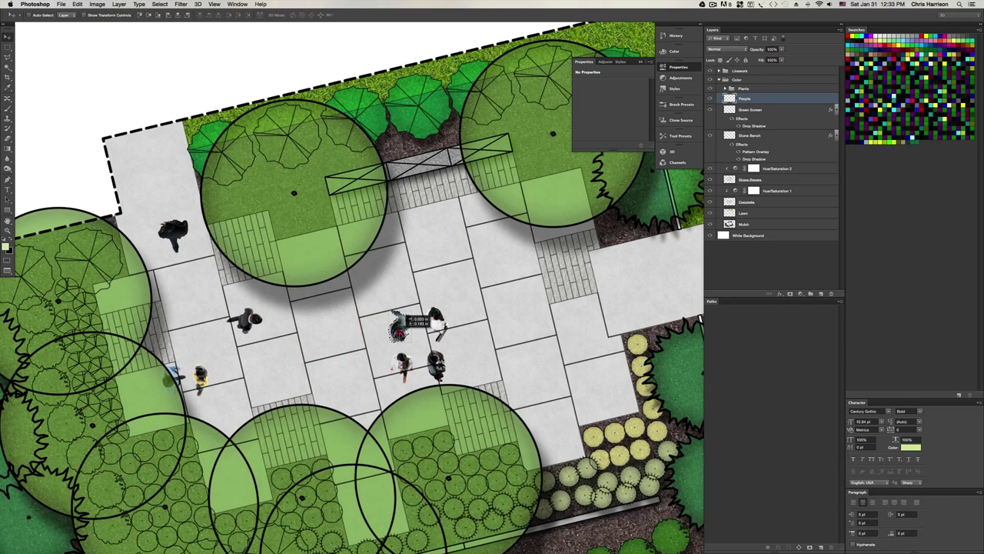
pyautogui.press('super+d')
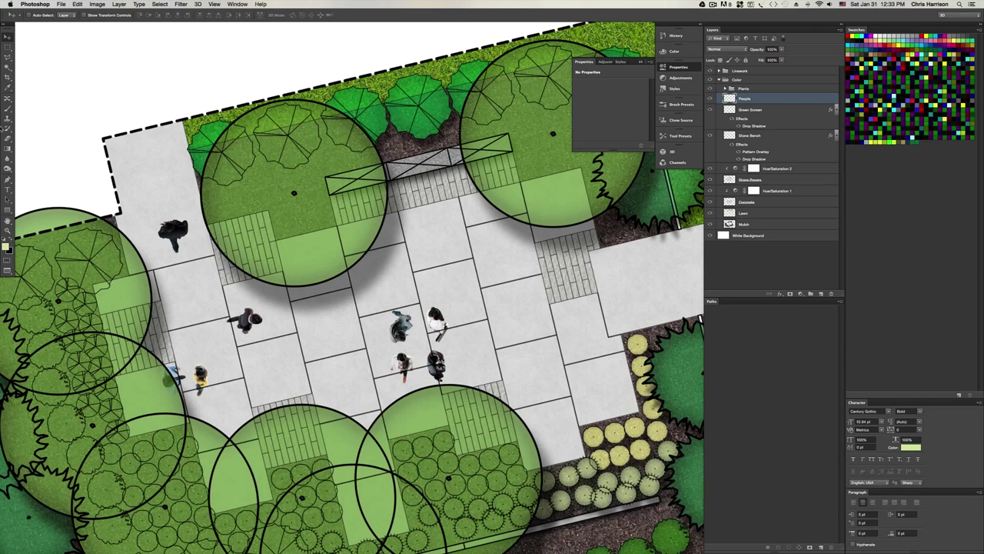
# Lasso the small figure nearest the southern canopy, move it to the plaza's east entrance, rotate it along the walkway, and clear the selection
pyautogui.click(7, 57)
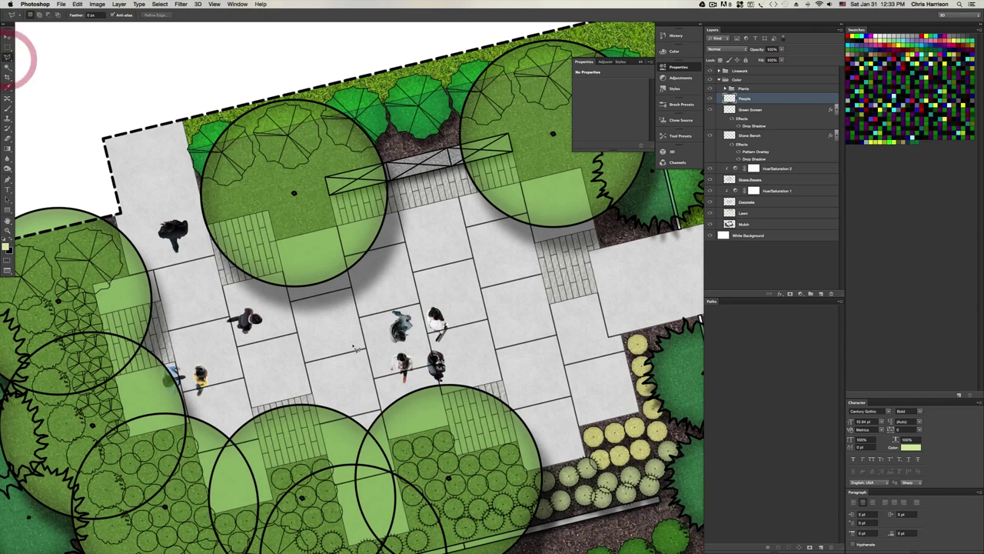
pyautogui.click(416, 349)
pyautogui.click(371, 366)
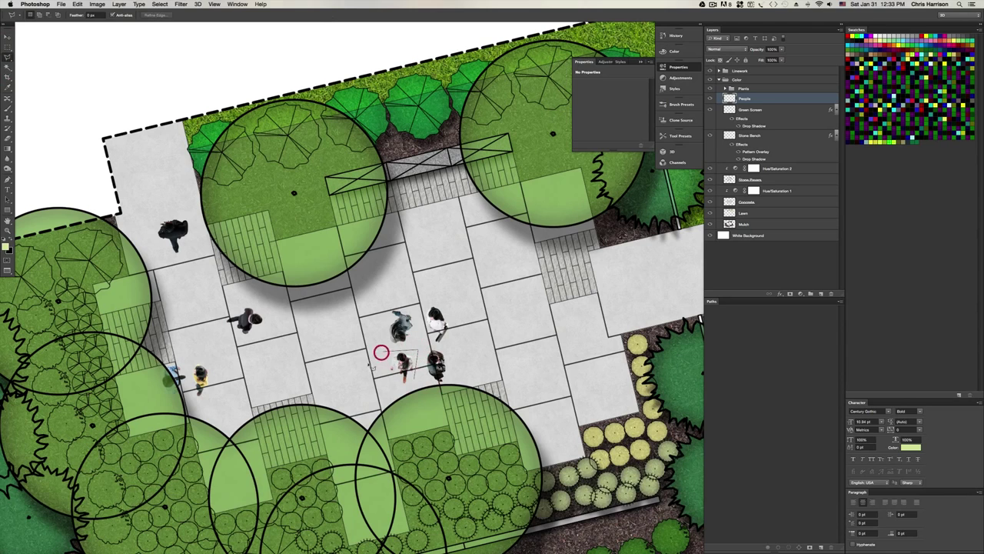
pyautogui.click(385, 392)
pyautogui.click(389, 392)
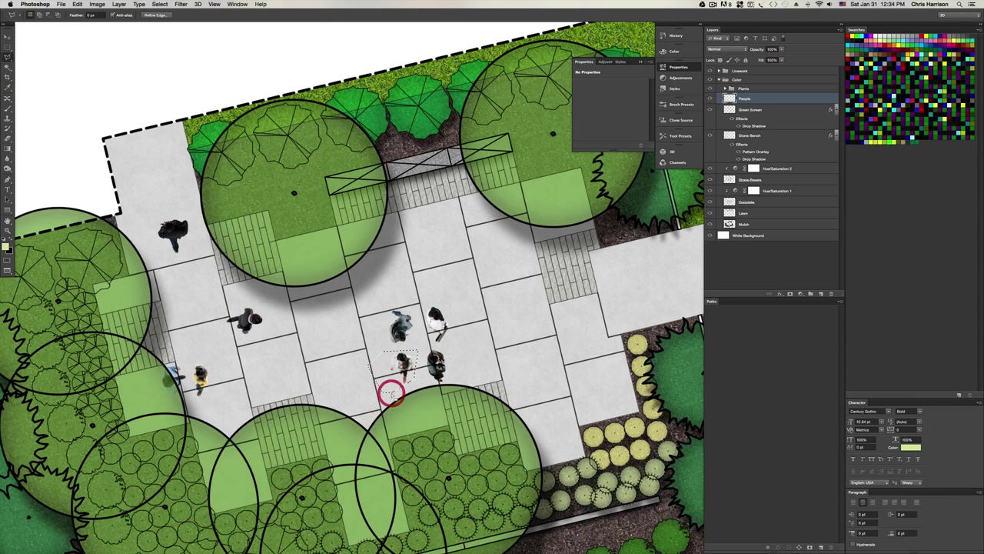
pyautogui.press('v')
pyautogui.moveTo(408, 374)
pyautogui.mouseDown()
pyautogui.moveTo(631, 329)
pyautogui.moveTo(624, 298)
pyautogui.moveTo(604, 318)
pyautogui.moveTo(618, 293)
pyautogui.moveTo(658, 300)
pyautogui.moveTo(659, 315)
pyautogui.moveTo(611, 293)
pyautogui.mouseUp()
pyautogui.press('super+t')
pyautogui.press('Return')
pyautogui.press('super+d')
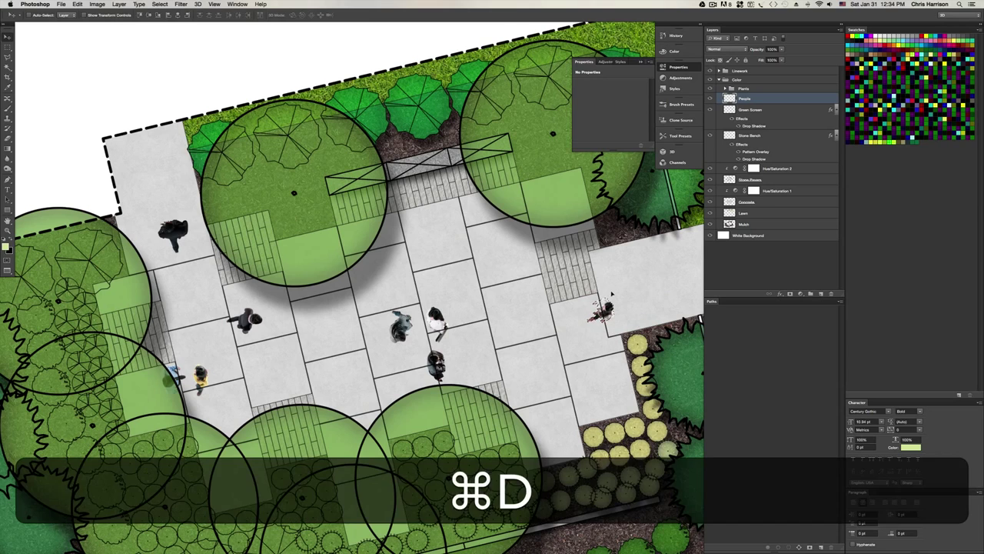
# Lasso the dark figure below the central pair, move it slightly west, rotate it about 90 degrees with Free Transform, and clear the selection
pyautogui.click(8, 56)
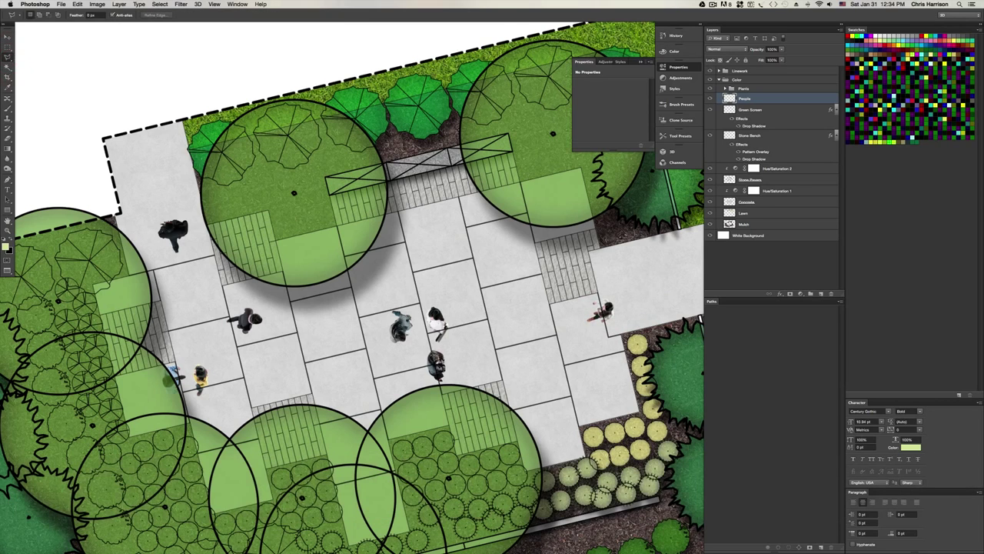
pyautogui.moveTo(464, 373)
pyautogui.mouseDown()
pyautogui.moveTo(449, 344)
pyautogui.moveTo(435, 345)
pyautogui.moveTo(407, 367)
pyautogui.moveTo(418, 391)
pyautogui.moveTo(464, 392)
pyautogui.moveTo(443, 375)
pyautogui.moveTo(428, 380)
pyautogui.mouseUp()
pyautogui.press('v')
pyautogui.press('super+t')
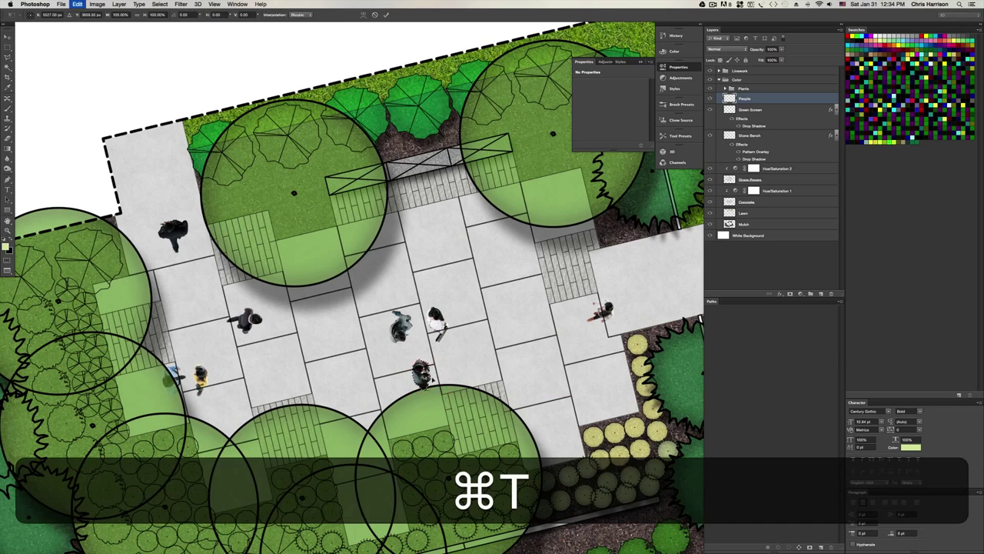
pyautogui.moveTo(421, 325); pyautogui.dragTo(410, 310)
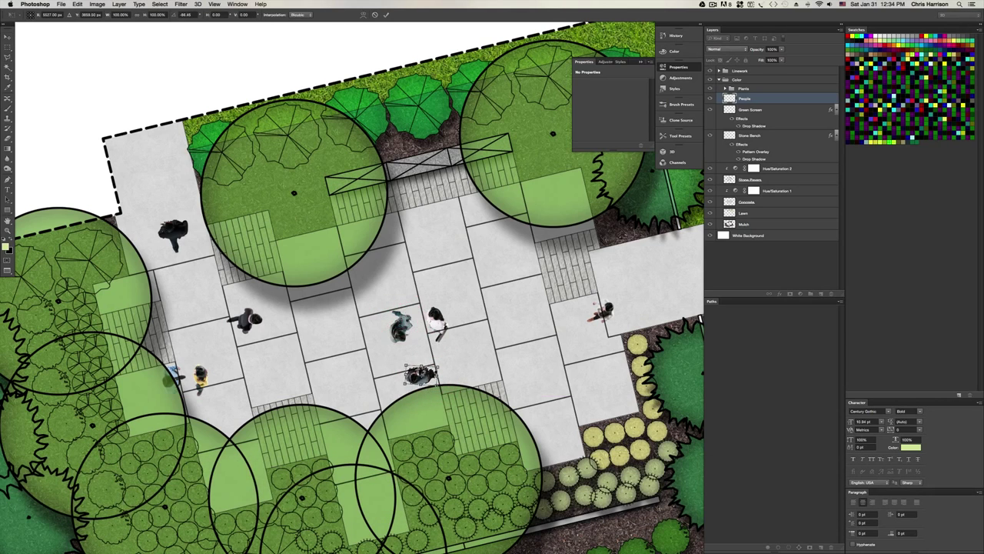
pyautogui.press('Return')
pyautogui.moveTo(422, 377); pyautogui.dragTo(423, 369)
pyautogui.press('super+d')
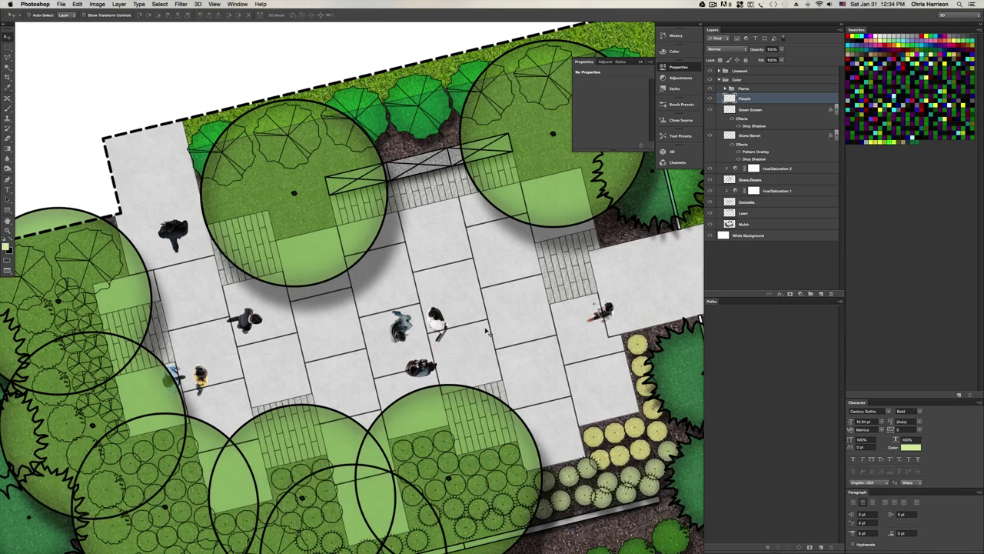
# Lasso the three central figures together with the Polygonal Lasso and move the group to the bench at the plaza's north edge
pyautogui.press('super+minus')
pyautogui.press('super+minus')
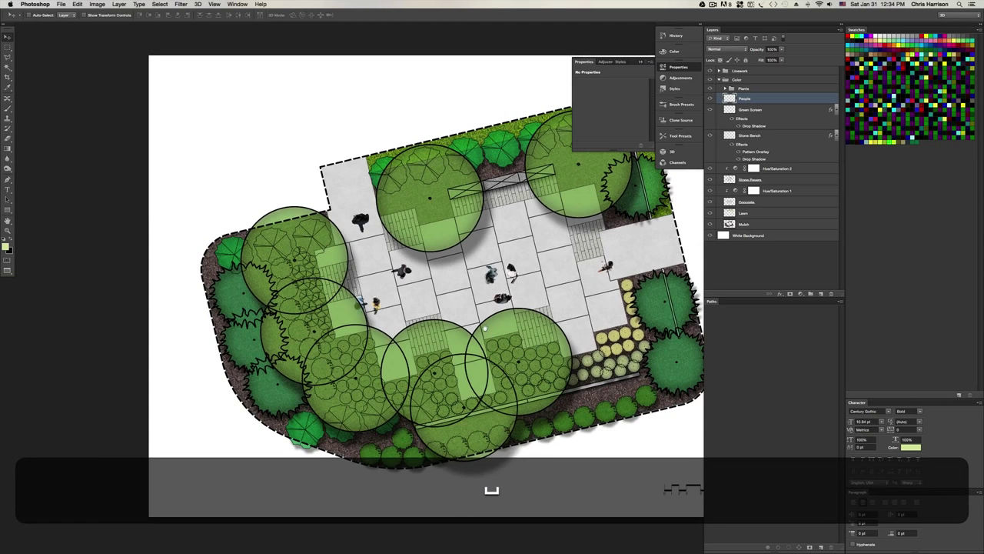
pyautogui.moveTo(453, 310); pyautogui.dragTo(269, 369)
pyautogui.keyDown('super'); pyautogui.click(269, 369); pyautogui.keyUp('super')
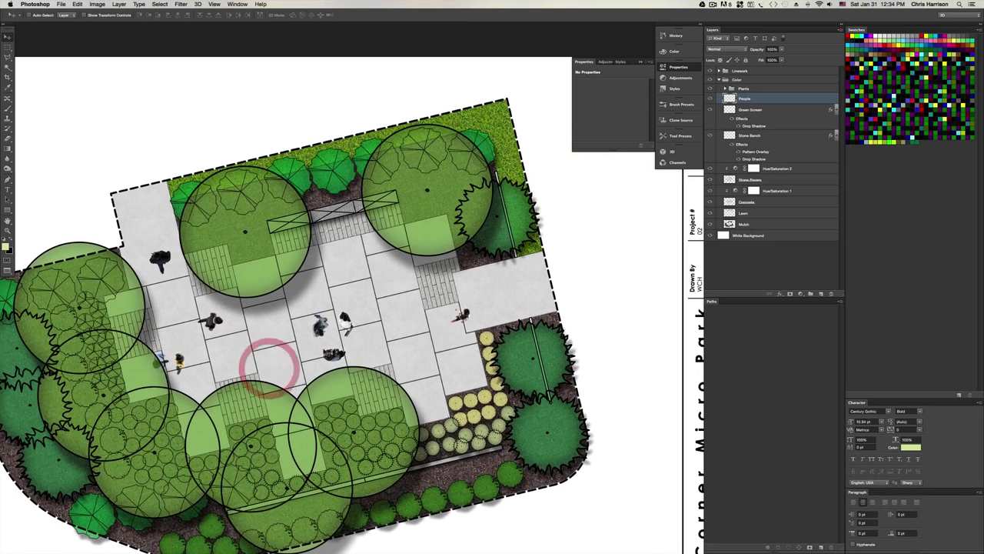
pyautogui.press('m')
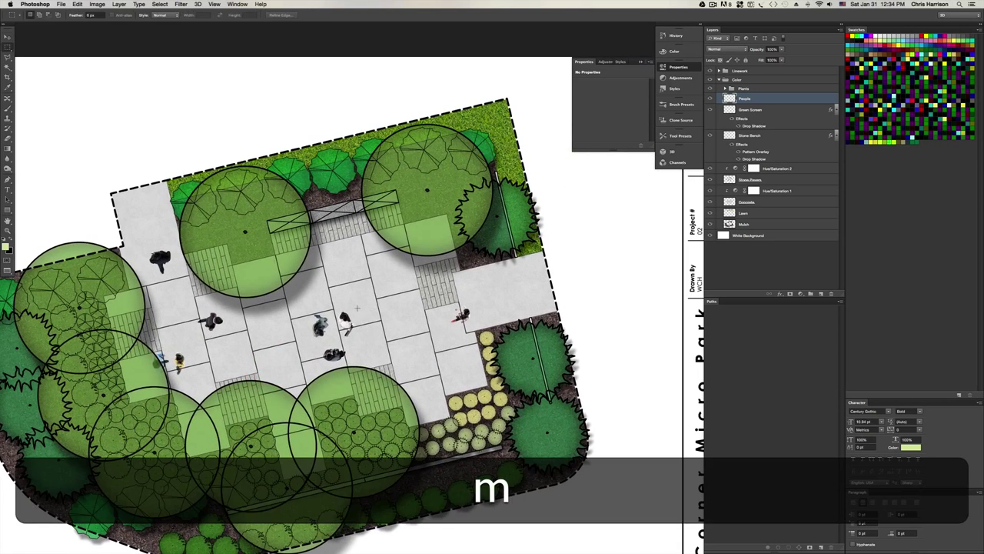
pyautogui.click(7, 56)
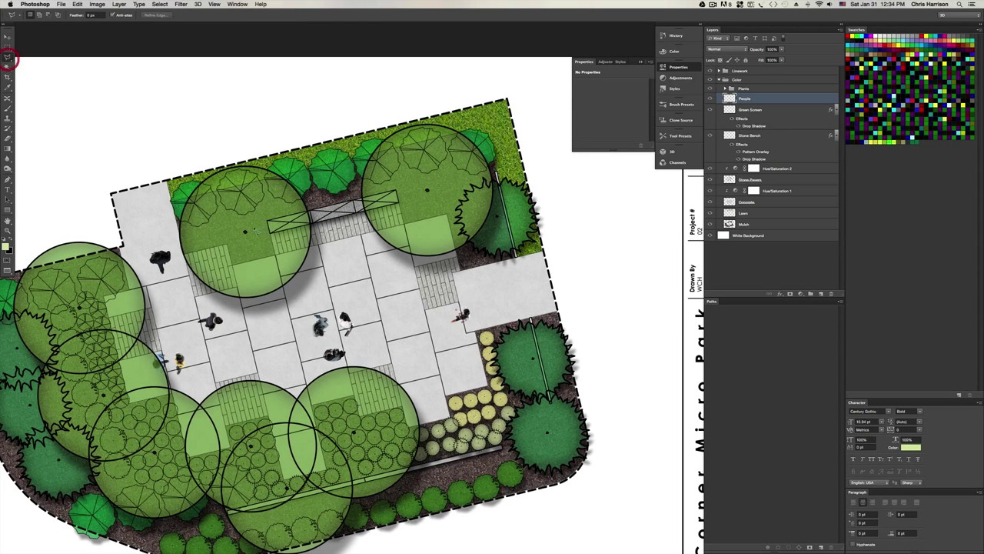
pyautogui.click(391, 348)
pyautogui.click(333, 293)
pyautogui.click(284, 371)
pyautogui.click(401, 383)
pyautogui.press('v')
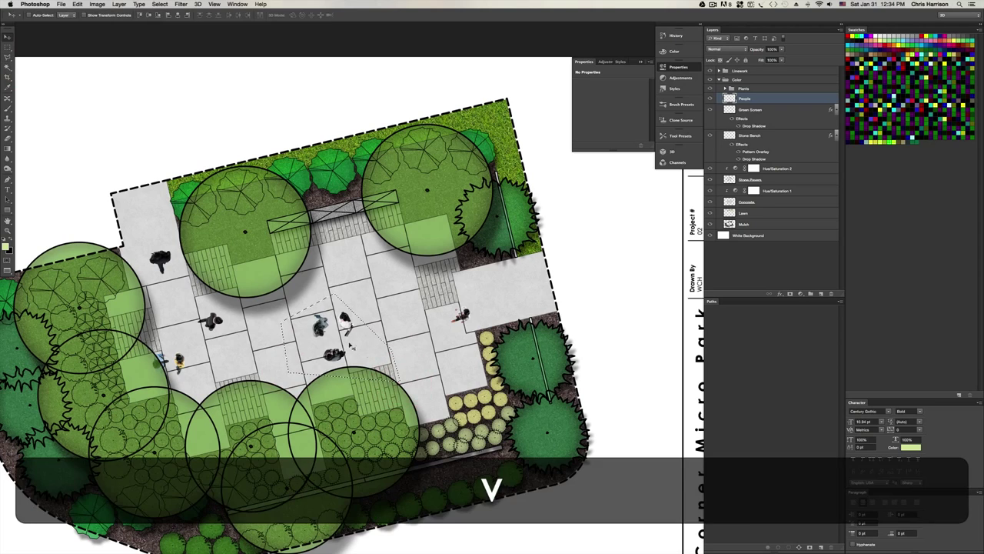
pyautogui.moveTo(351, 345); pyautogui.dragTo(354, 246)
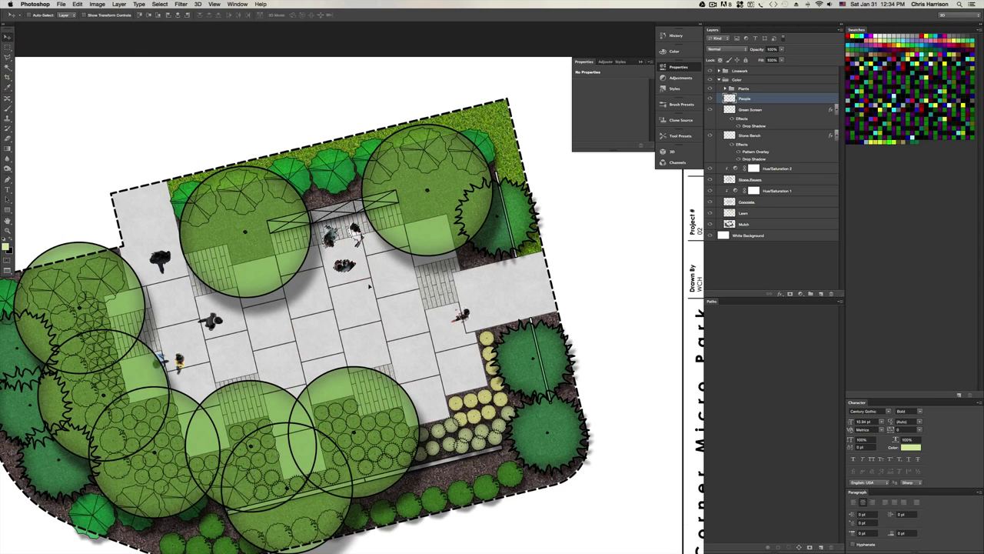
pyautogui.press('super+d')
# Try lowering the People layer's opacity to about 63%
pyautogui.press('r')
pyautogui.moveTo(345, 343); pyautogui.dragTo(416, 299)
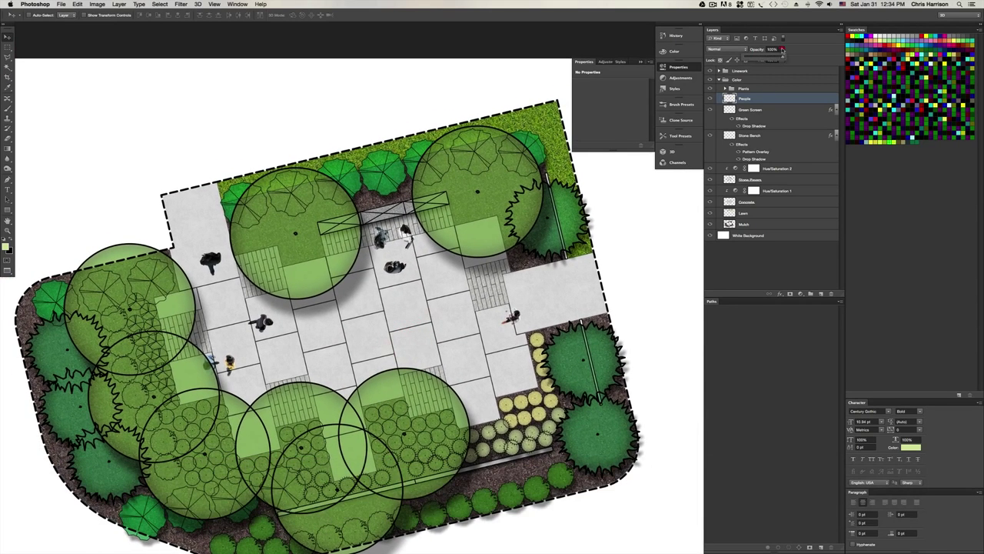
pyautogui.click(783, 50)
pyautogui.click(788, 58)
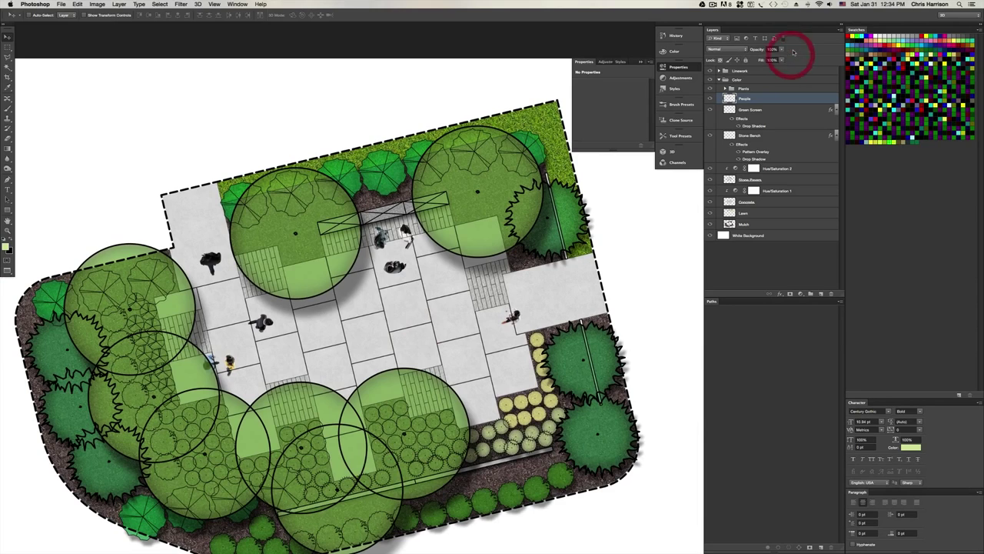
pyautogui.click(783, 52)
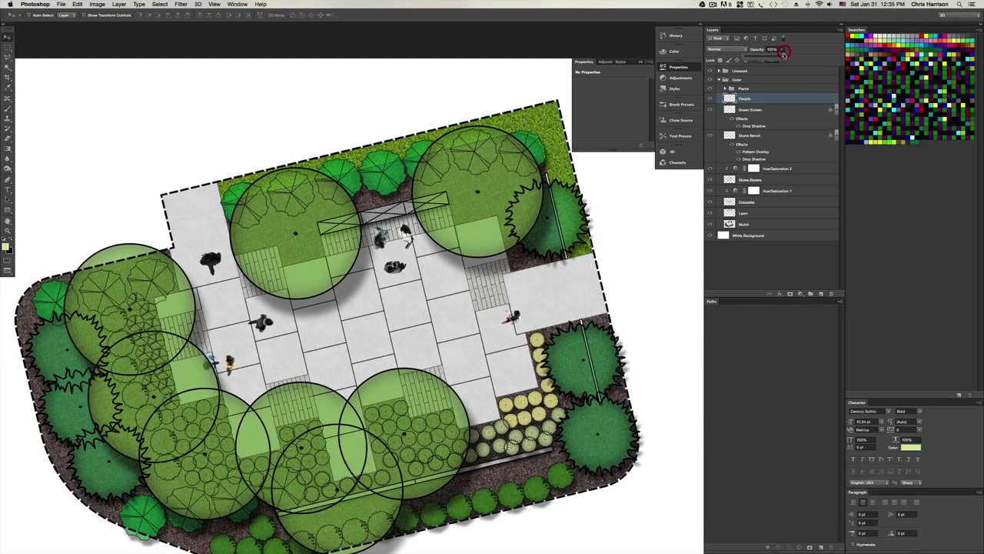
pyautogui.click(774, 57)
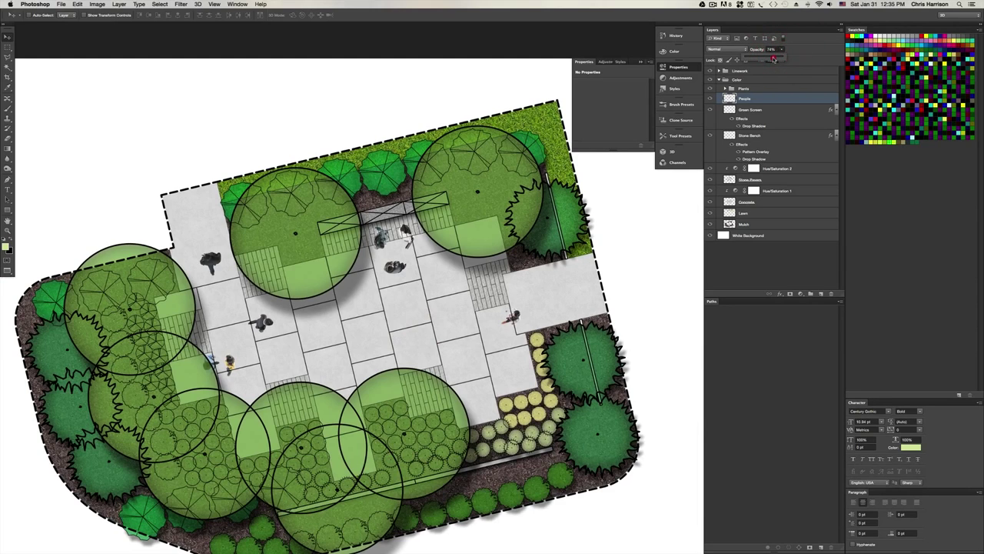
pyautogui.click(768, 59)
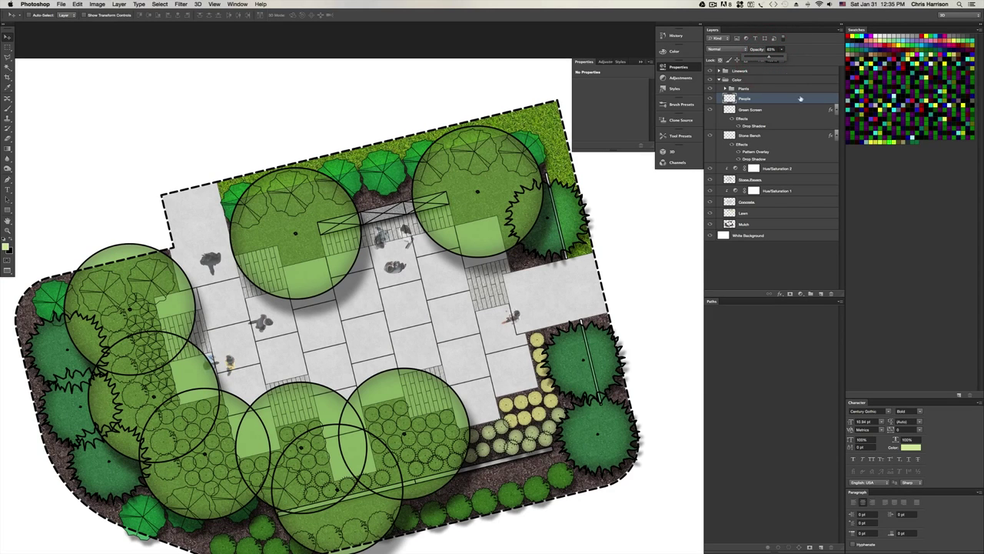
pyautogui.click(780, 294)
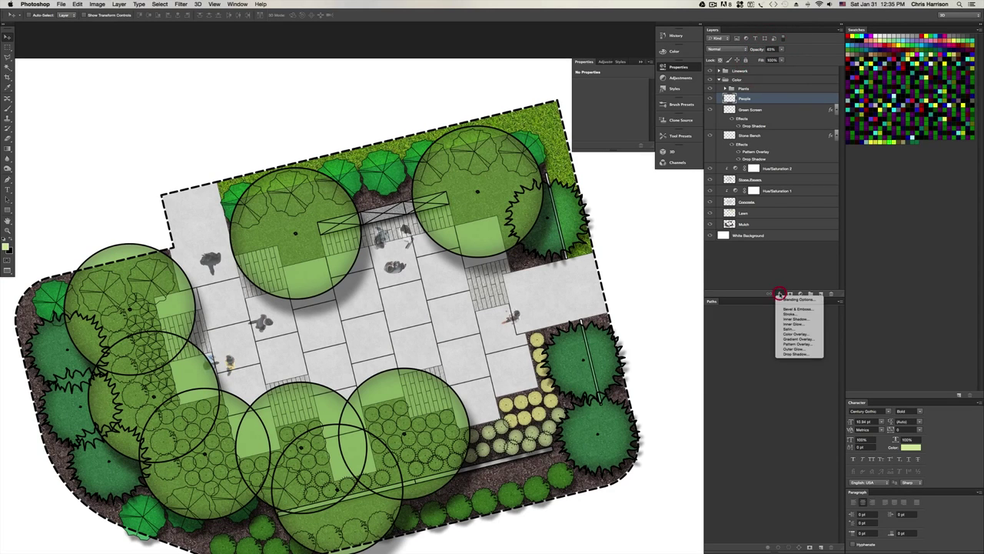
pyautogui.click(789, 355)
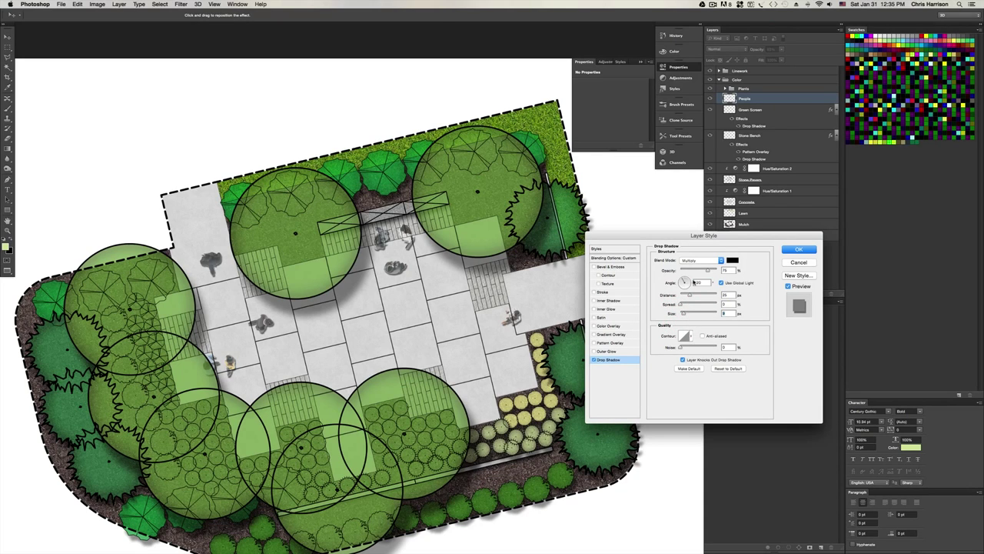
pyautogui.click(693, 294)
pyautogui.click(799, 251)
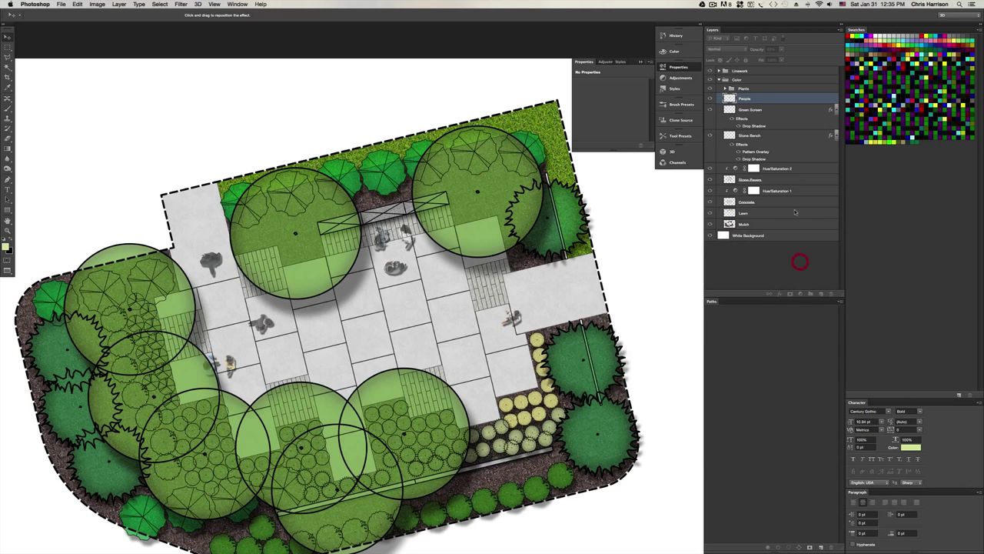
# Restore the People layer's opacity to 100% and reduce its Fill to about 65% instead
pyautogui.click(752, 99)
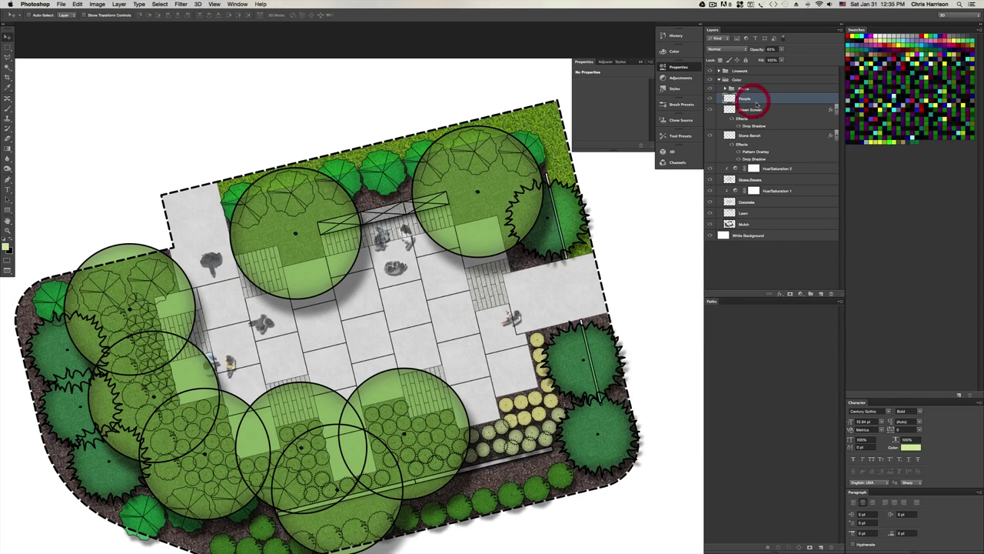
pyautogui.click(781, 49)
pyautogui.click(793, 57)
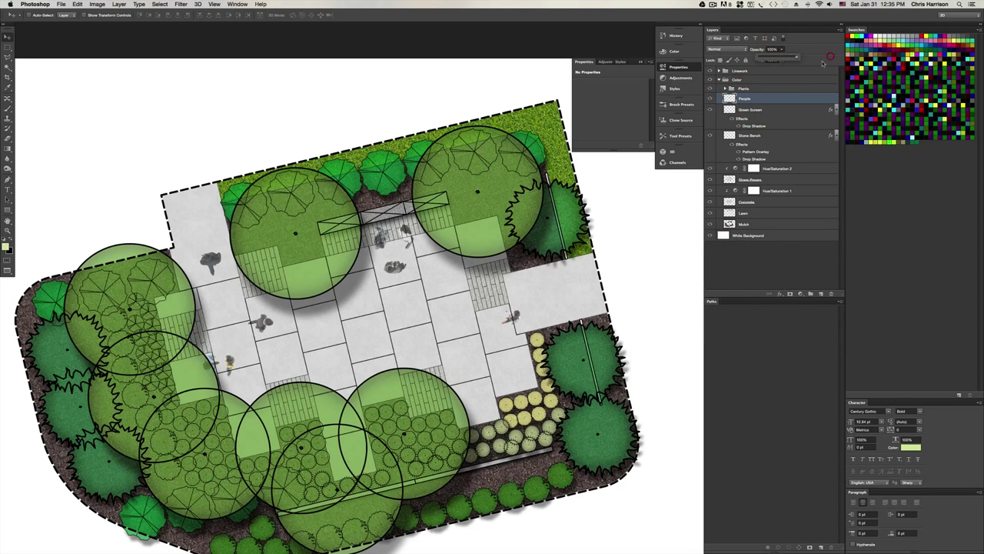
pyautogui.click(782, 60)
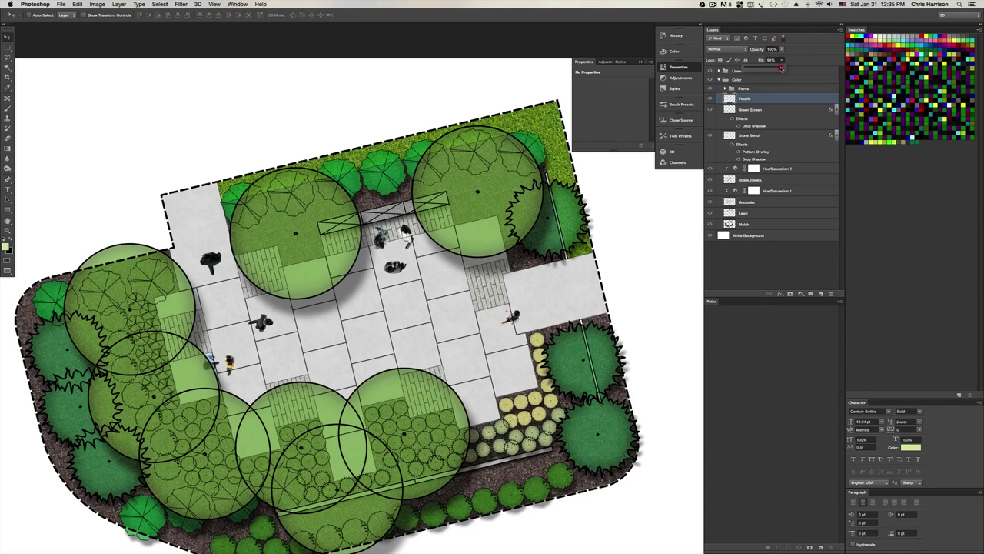
pyautogui.moveTo(772, 67); pyautogui.dragTo(769, 70)
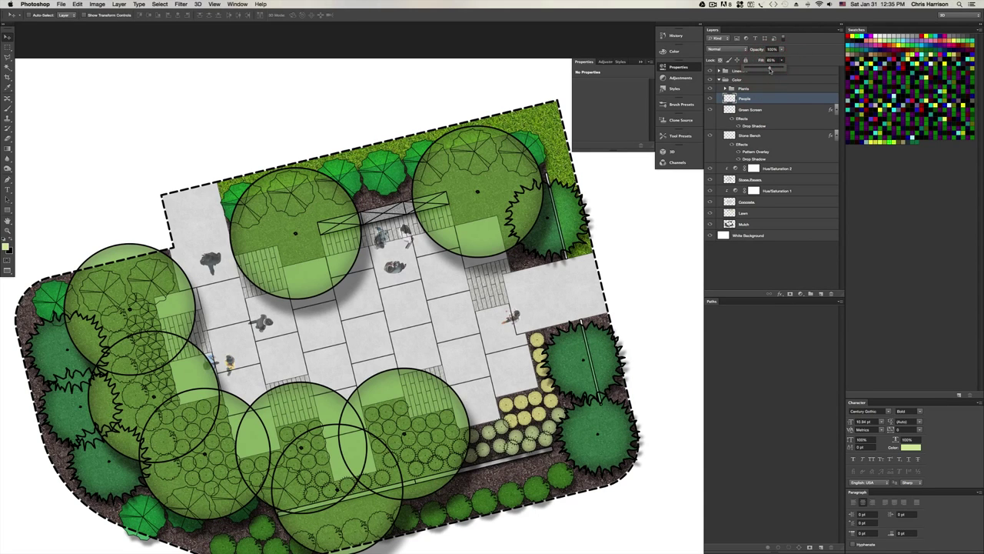
# Add a Drop Shadow effect to the People layer, giving it a small distance and a slight blur size
pyautogui.click(780, 293)
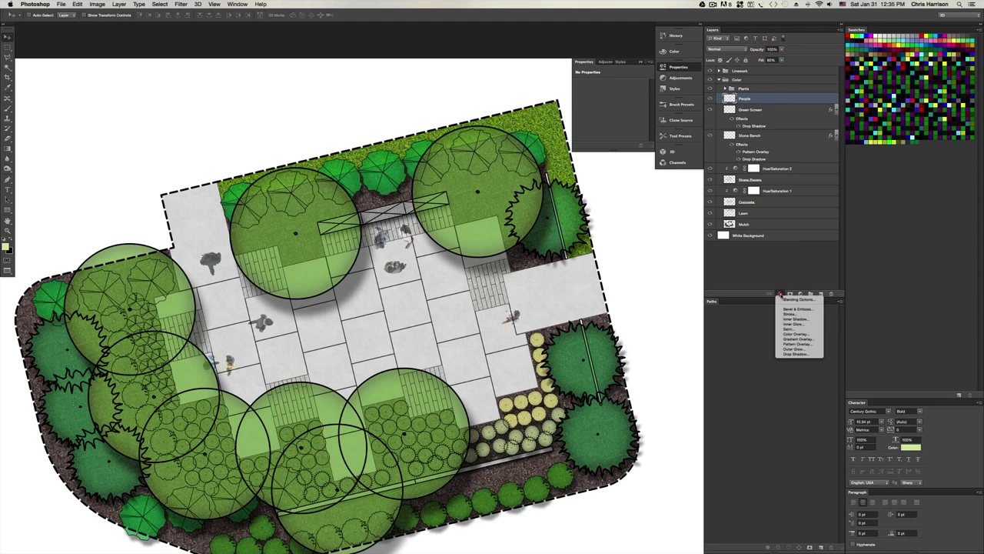
pyautogui.click(799, 353)
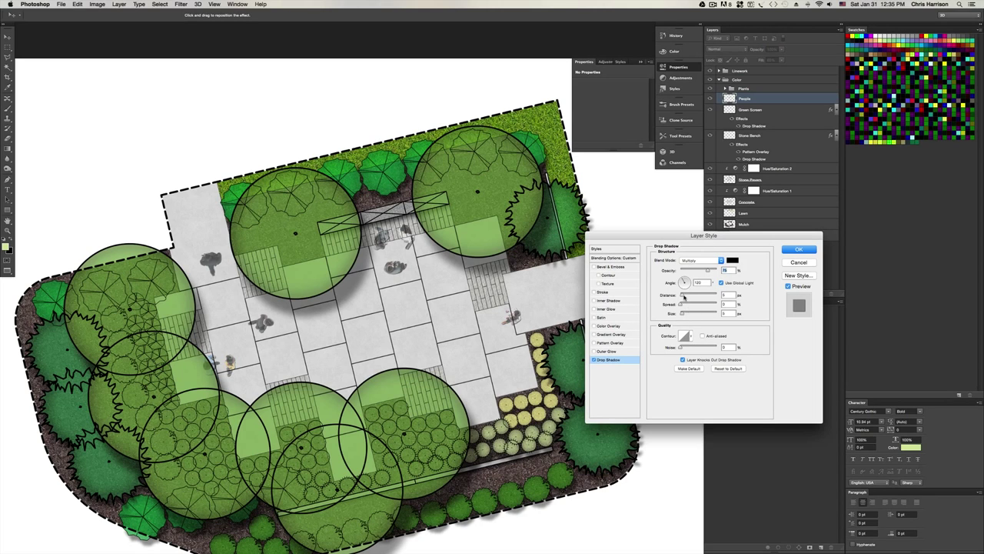
pyautogui.moveTo(686, 295); pyautogui.dragTo(685, 313)
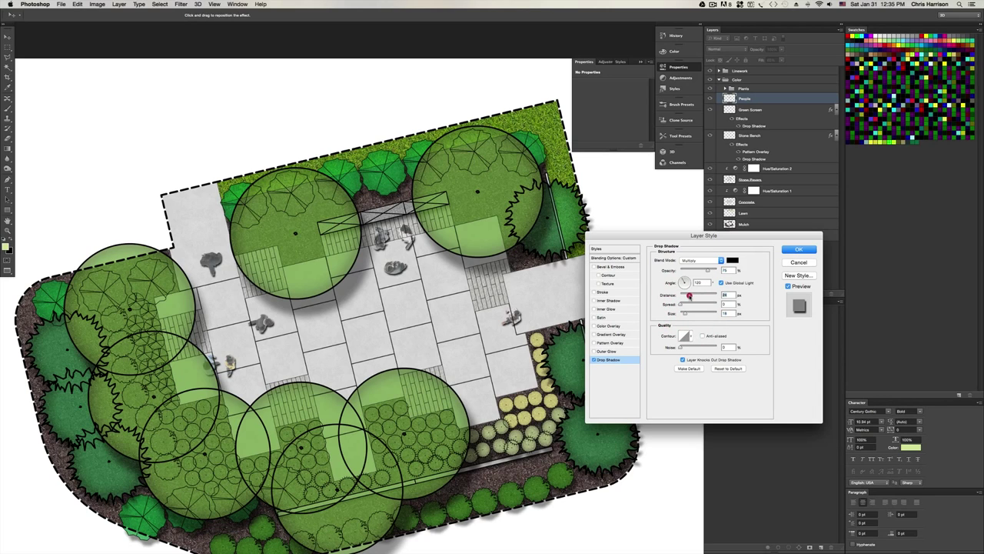
pyautogui.moveTo(691, 296); pyautogui.dragTo(691, 295)
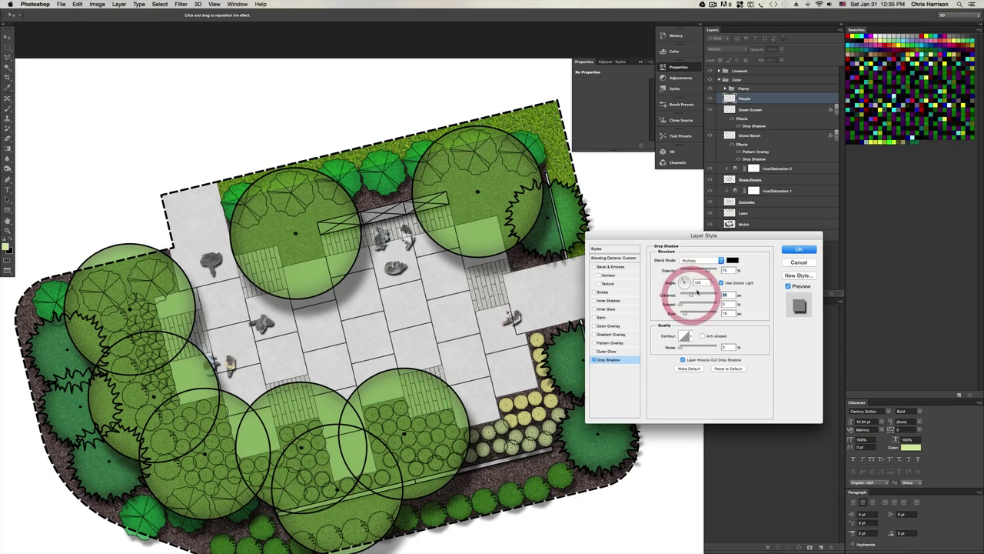
pyautogui.click(792, 250)
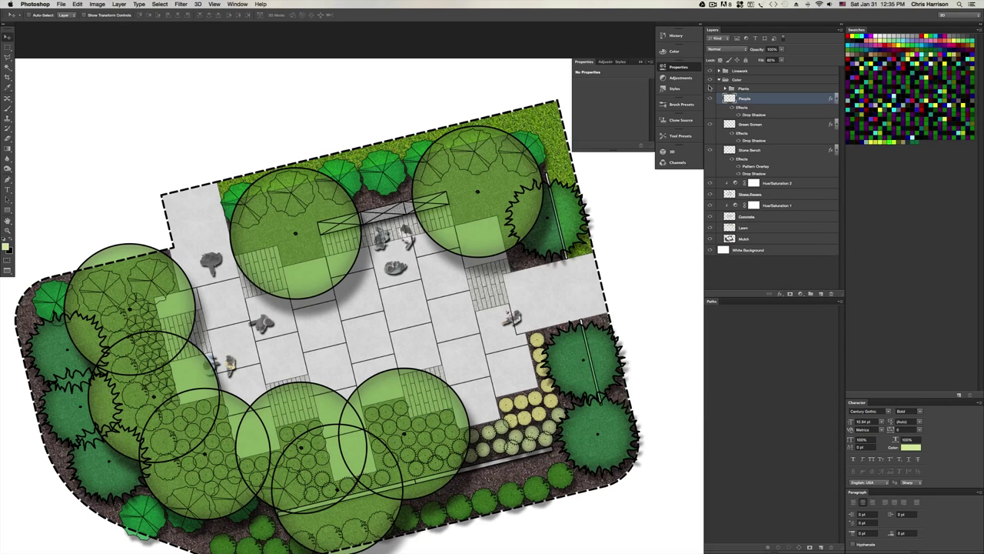
# Restore the People layer's Fill to 100% and lower its Opacity to about 61% instead
pyautogui.click(783, 60)
pyautogui.moveTo(777, 60); pyautogui.dragTo(770, 59)
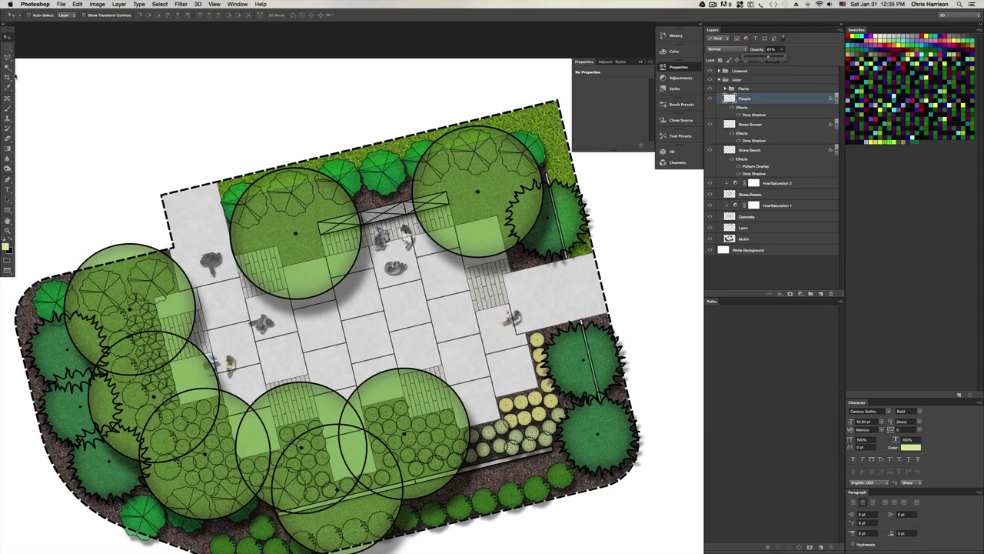
pyautogui.click(85, 67)
pyautogui.press('super+minus')
pyautogui.press('space')
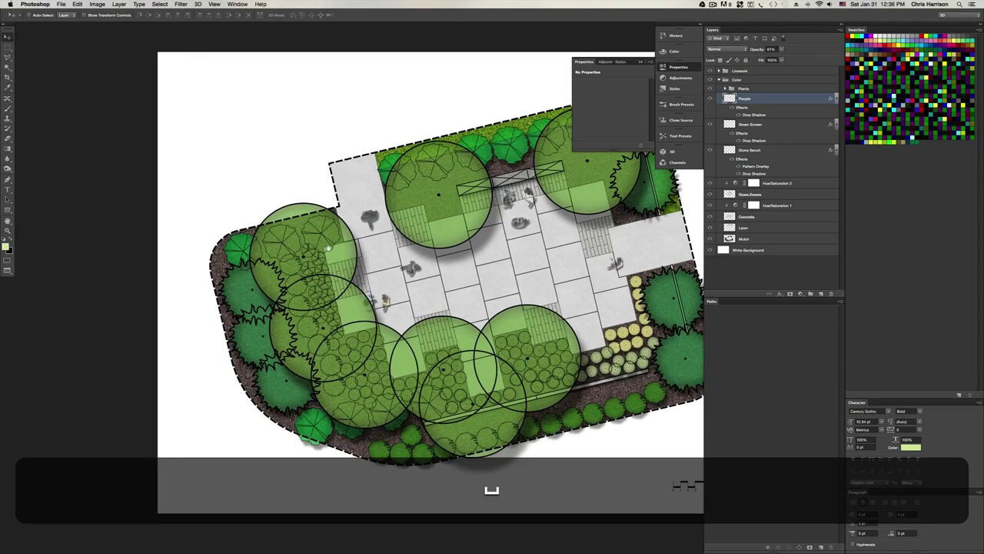
pyautogui.moveTo(329, 249); pyautogui.dragTo(231, 269)
pyautogui.press('super+minus')
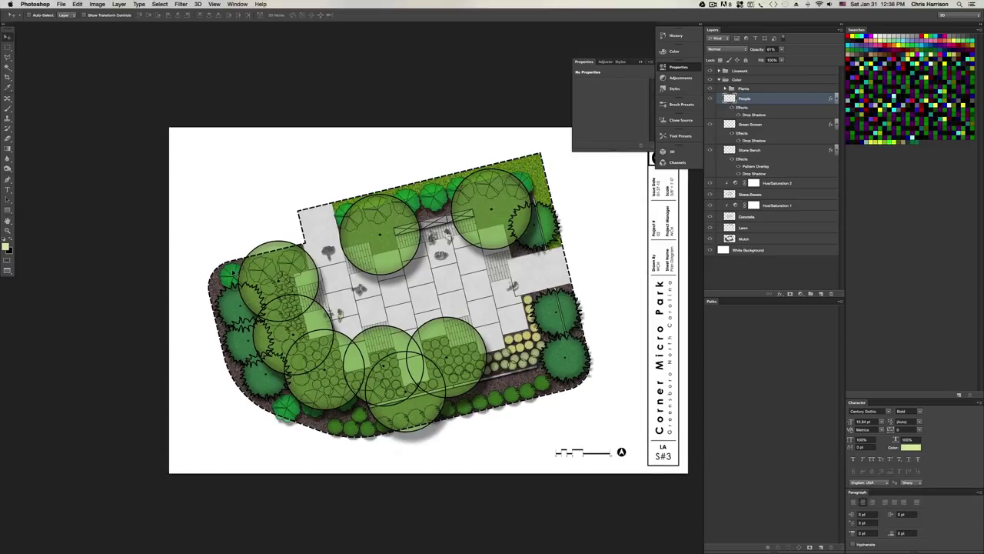
# Open Labels.pdf from the PDF Base Layers folder with the offered import settings and copy its entire contents
pyautogui.press('super+o')
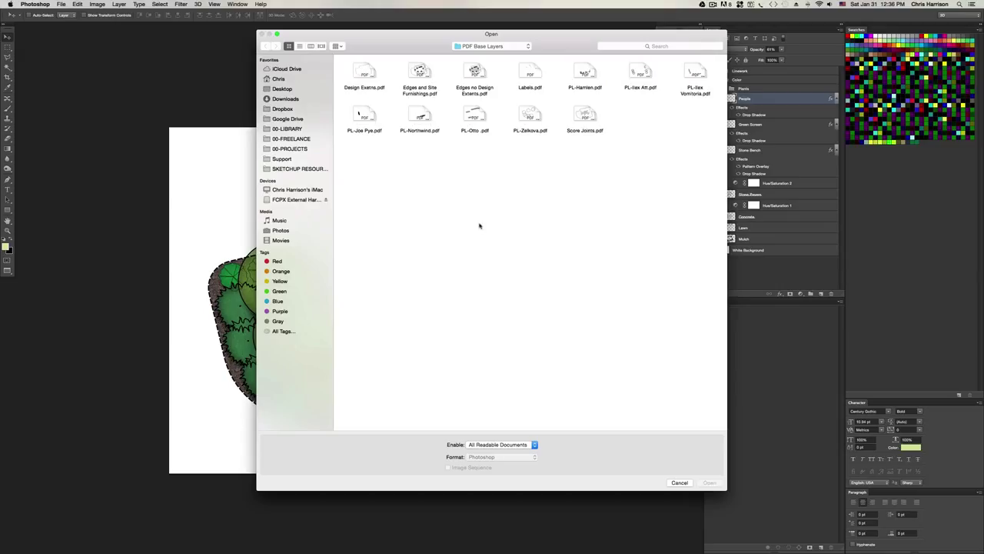
pyautogui.doubleClick(531, 74)
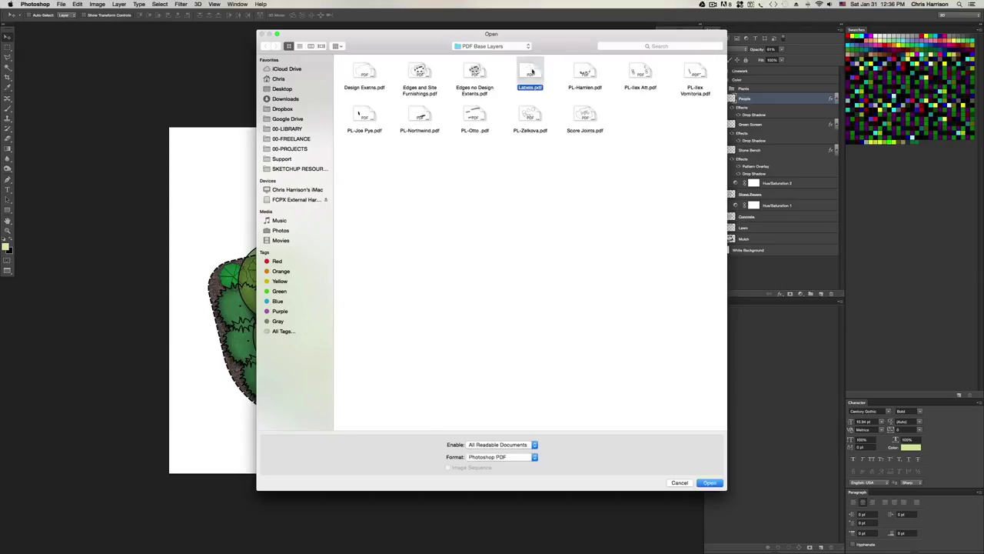
pyautogui.click(489, 318)
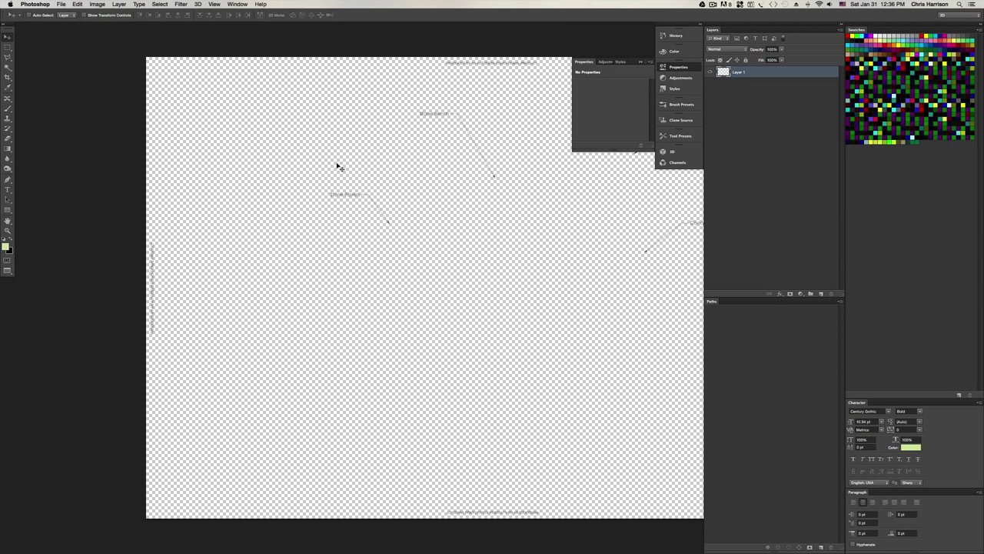
pyautogui.press('super+a')
pyautogui.press('super+c')
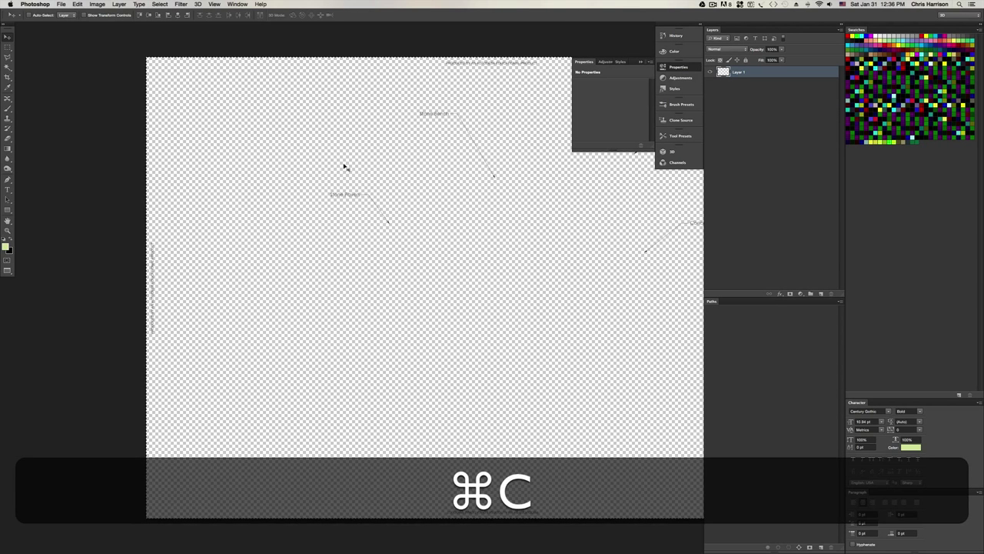
# Switch to the Plan Diagram document and paste the labels in place above the Title Block layer in the Linework group
pyautogui.press('f')
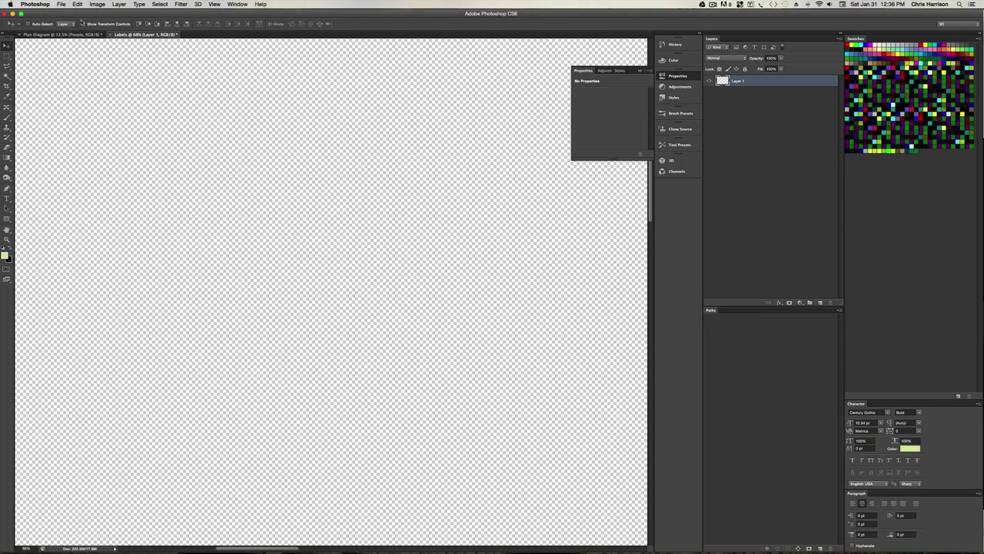
pyautogui.click(62, 35)
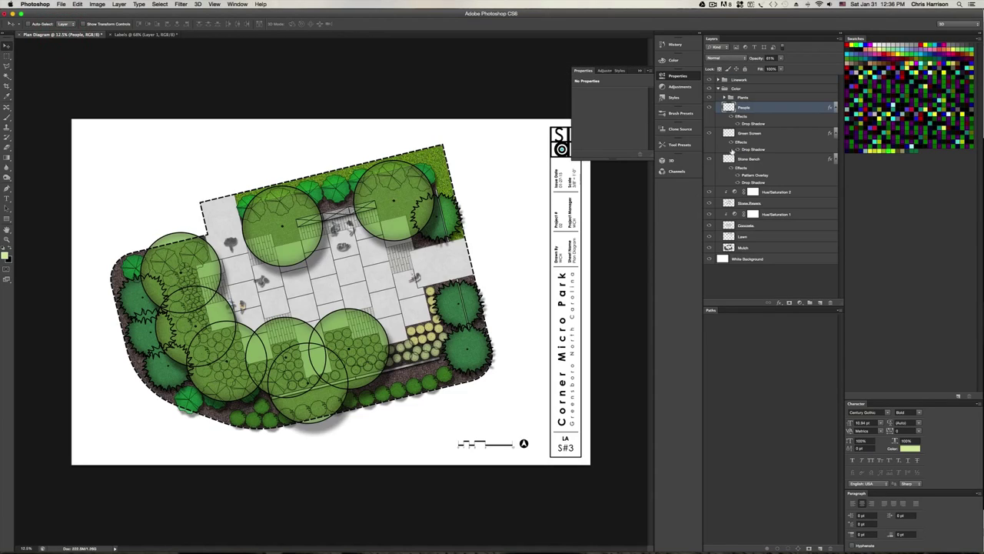
pyautogui.click(720, 80)
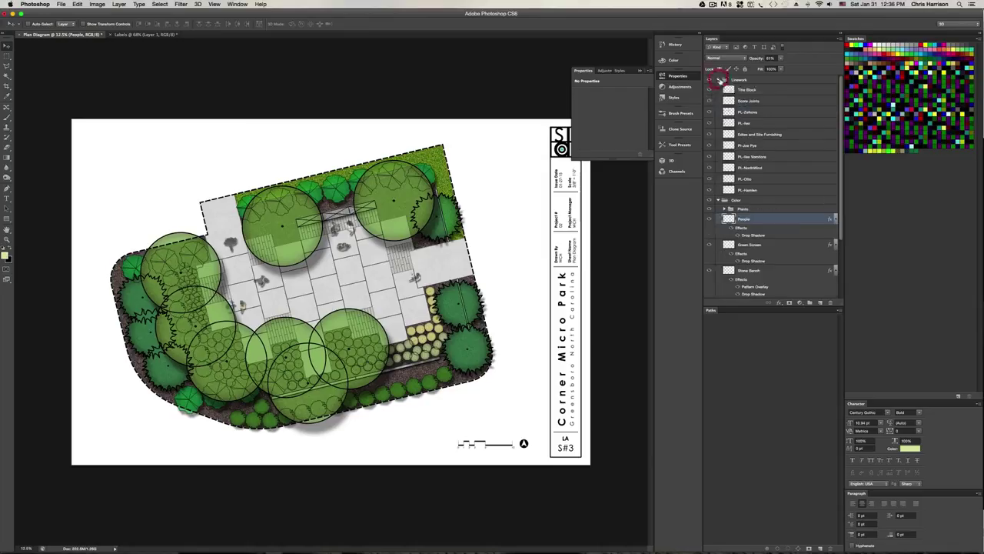
pyautogui.click(776, 91)
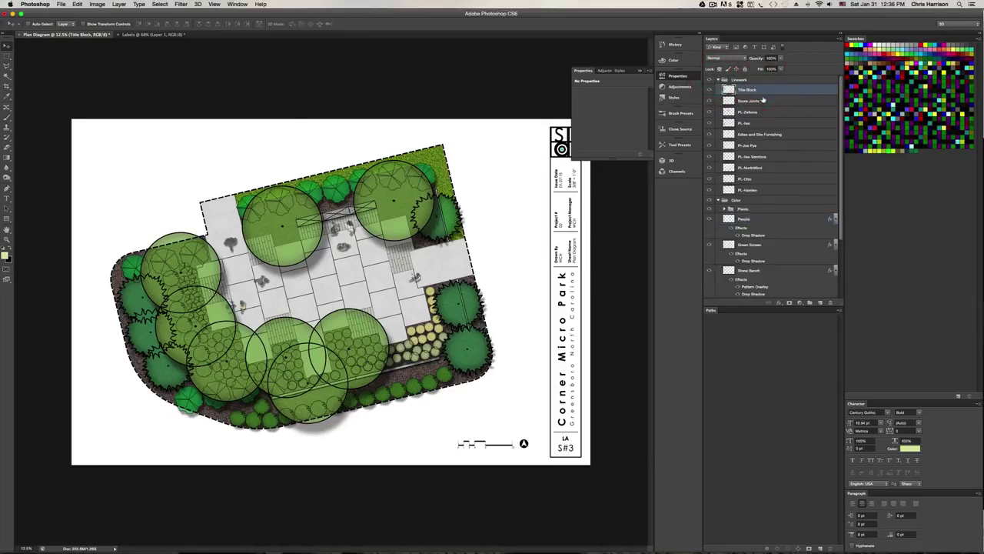
pyautogui.press('shift+super+v')
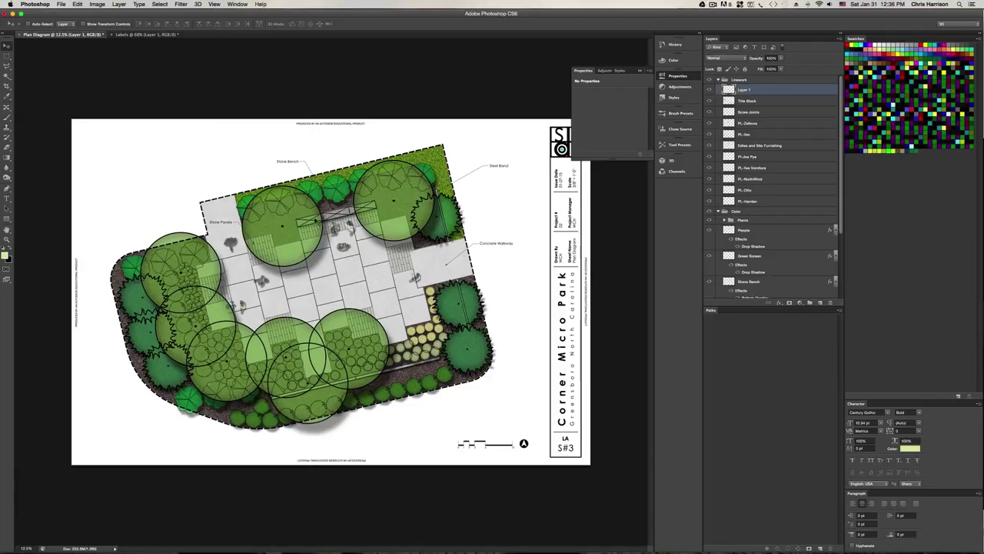
# Marquee the labelled plan area, invert the selection, delete the educational-product stamps along the sheet edges, and deselect
pyautogui.press('m')
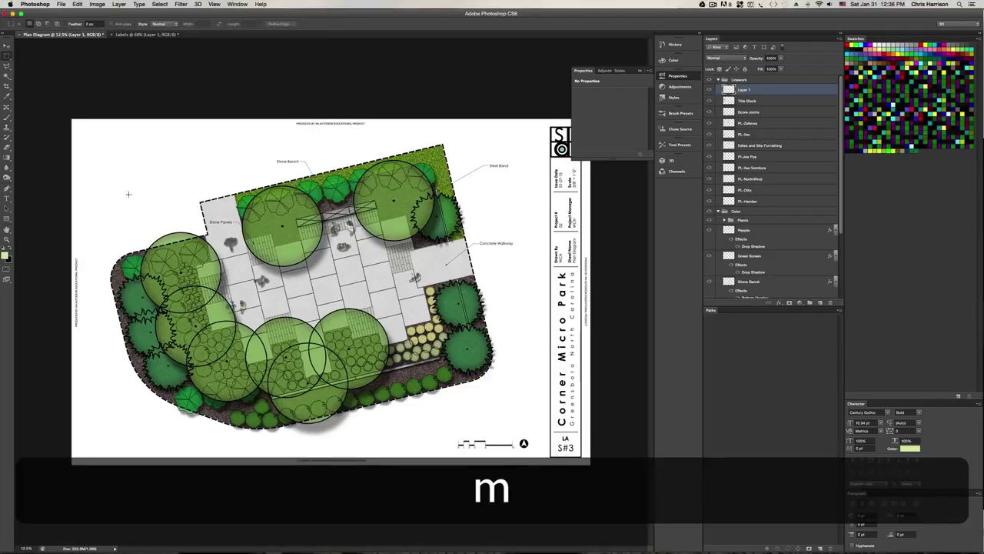
pyautogui.moveTo(142, 153); pyautogui.dragTo(519, 411)
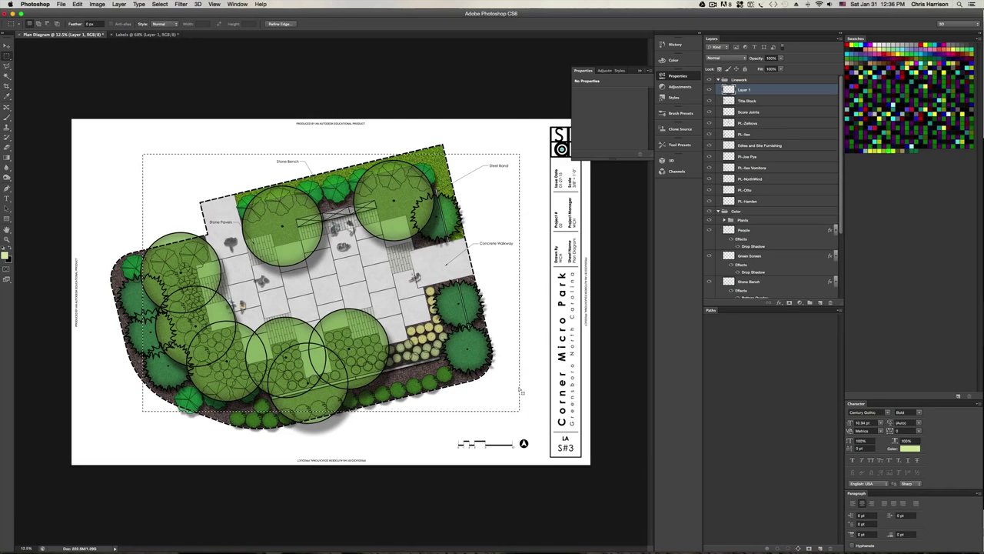
pyautogui.press('shift+super+i')
pyautogui.press('shift+super+BackSpace')
pyautogui.press('BackSpace')
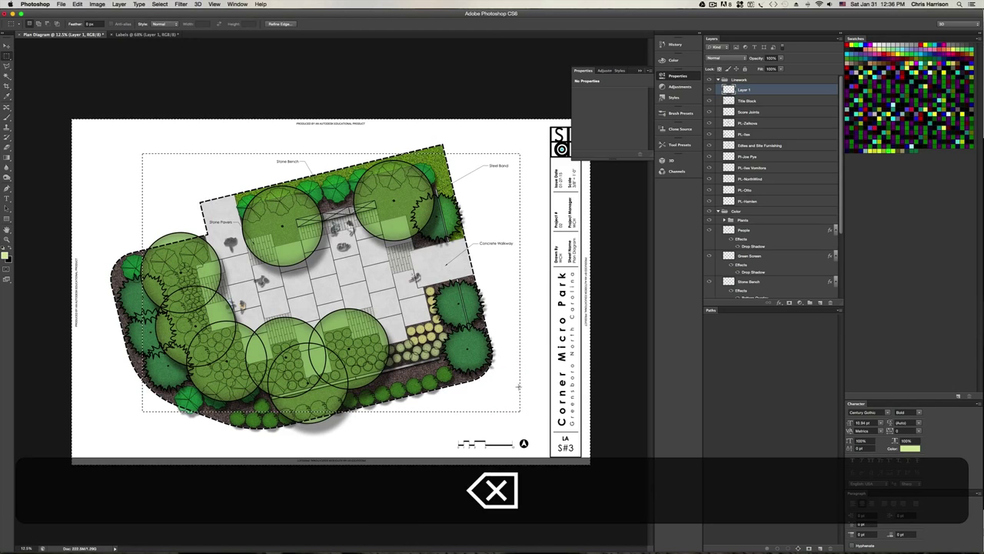
pyautogui.press('super+d')
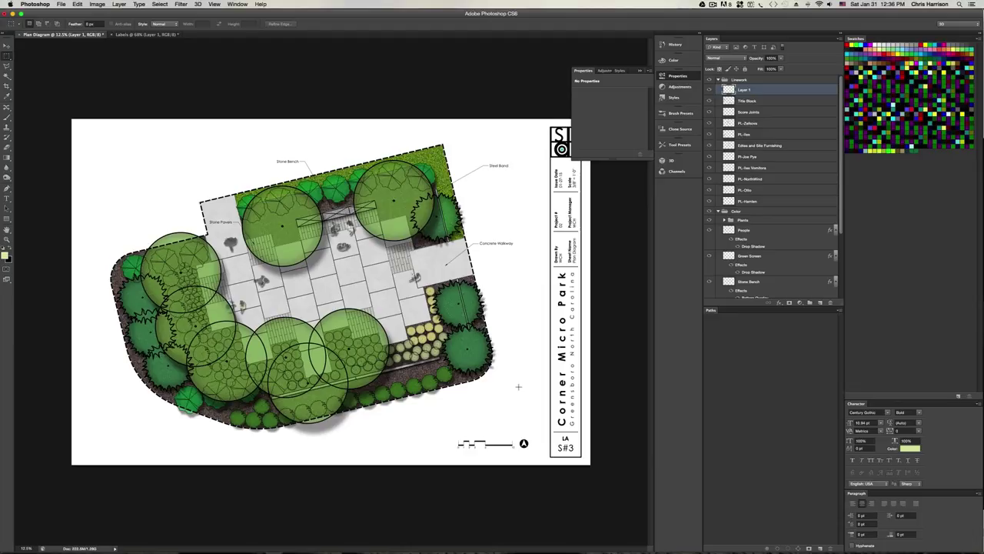
# Save the Plan Diagram file and close the Labels document without saving it
pyautogui.press('super+s')
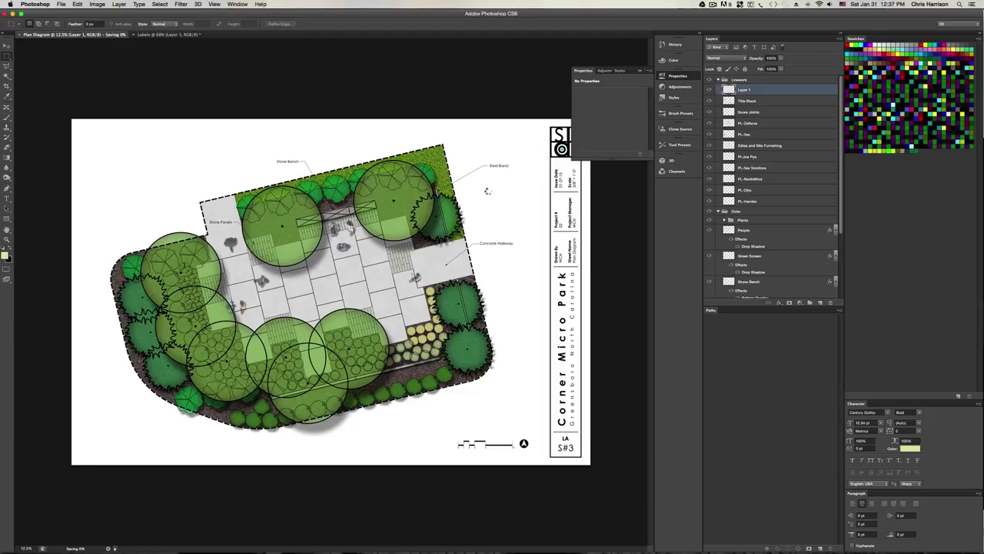
pyautogui.press('super+minus')
pyautogui.press('super+minus')
pyautogui.press('super+minus')
pyautogui.press('super+minus')
pyautogui.press('super+minus')
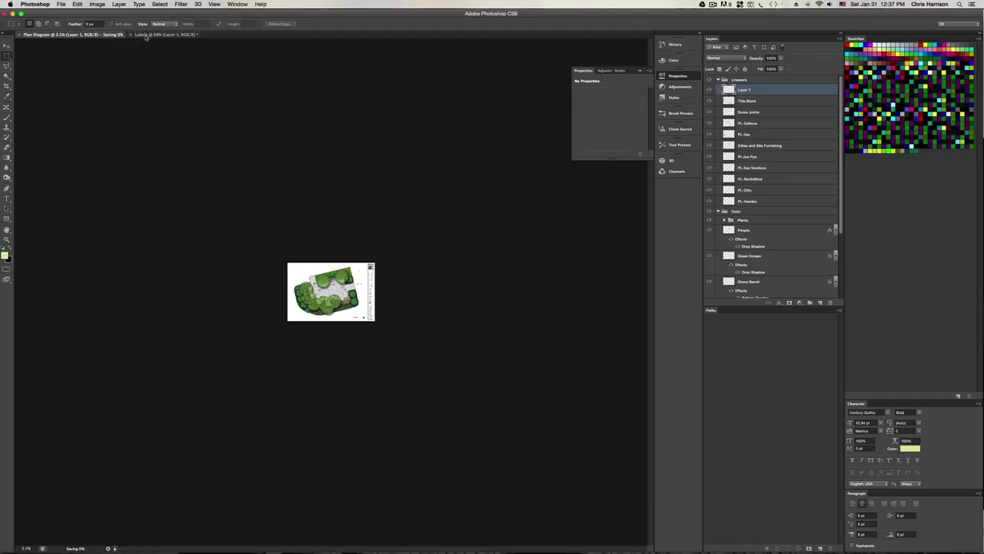
pyautogui.click(132, 35)
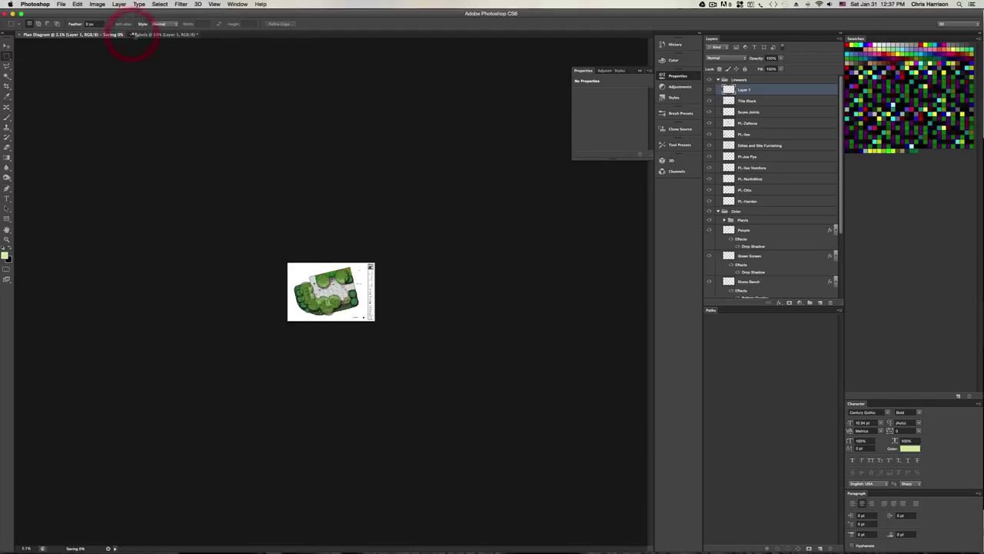
pyautogui.click(466, 178)
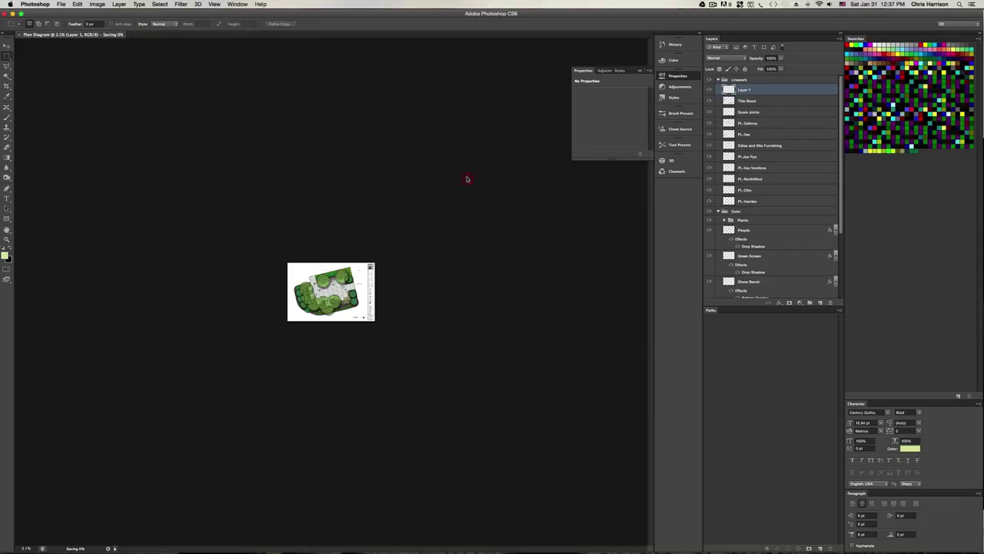
# Show the plan in full-screen mode, clear the stray selection, and bring the whole sheet into view
pyautogui.keyDown('alt'); pyautogui.scroll(3, 319, 306); pyautogui.keyUp('alt')
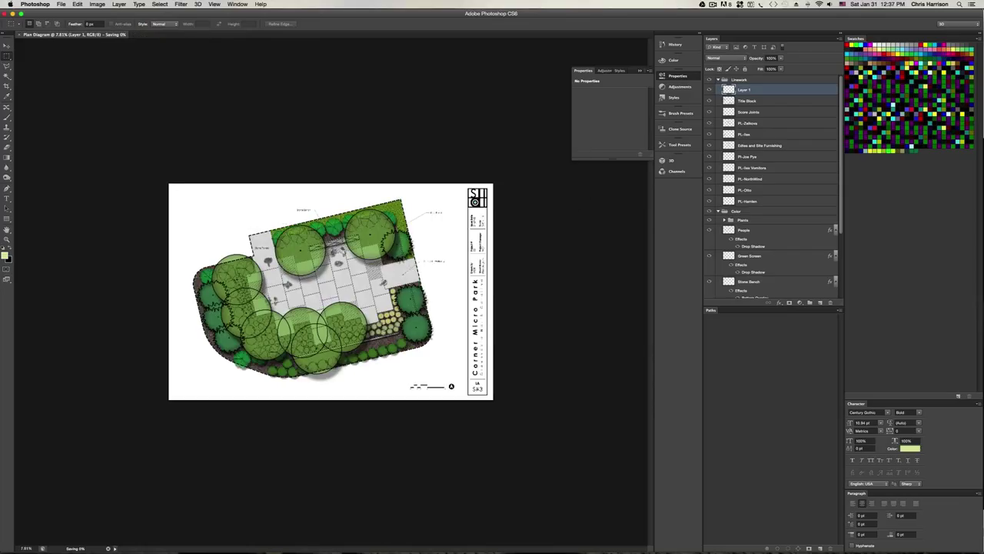
pyautogui.keyDown('alt'); pyautogui.scroll(2, 305, 273); pyautogui.keyUp('alt')
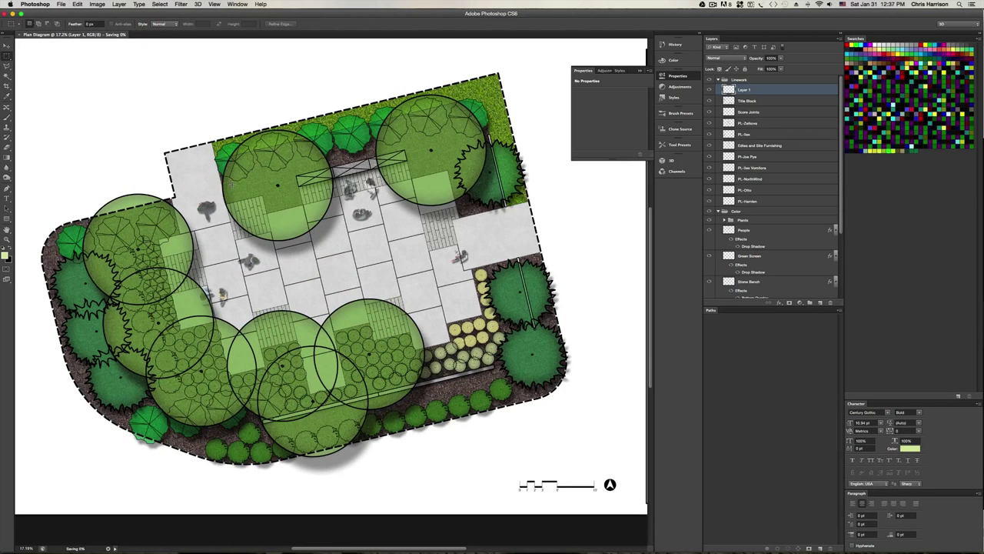
pyautogui.keyDown('alt'); pyautogui.scroll(3, 231, 185); pyautogui.keyUp('alt')
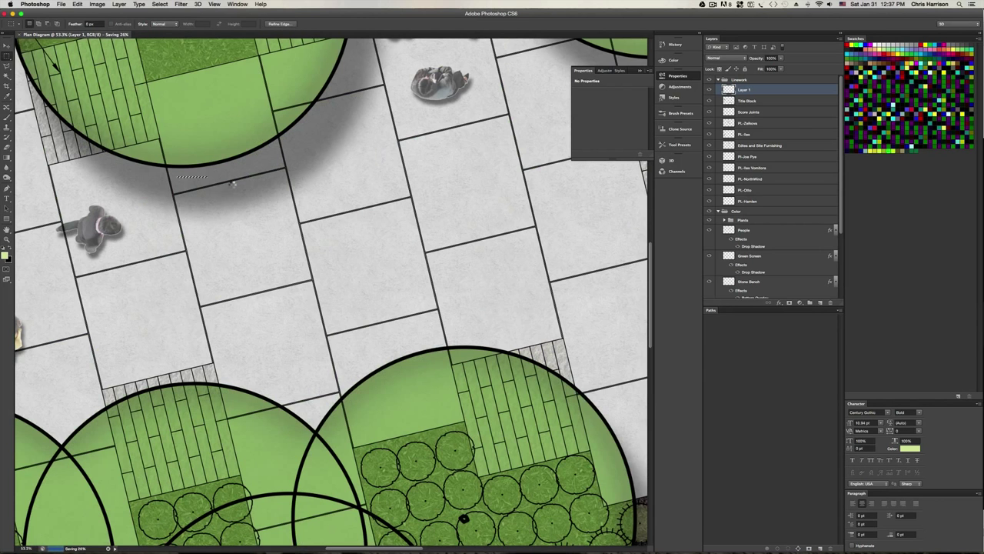
pyautogui.press('f')
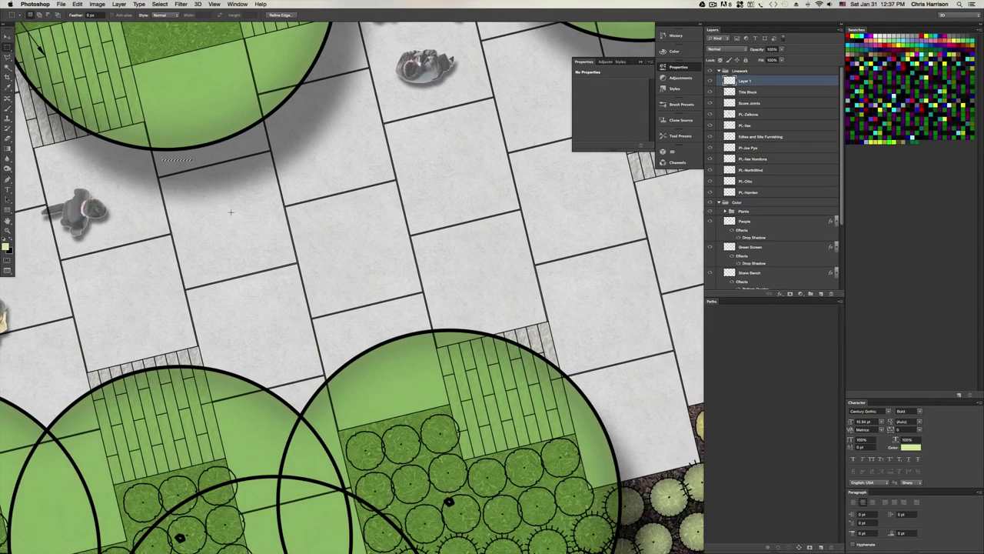
pyautogui.press('super+d')
pyautogui.keyDown('alt'); pyautogui.scroll(-2, 401, 216); pyautogui.keyUp('alt')
pyautogui.keyDown('alt'); pyautogui.scroll(-2, 402, 215); pyautogui.keyUp('alt')
pyautogui.keyDown('alt'); pyautogui.scroll(-2, 399, 219); pyautogui.keyUp('alt')
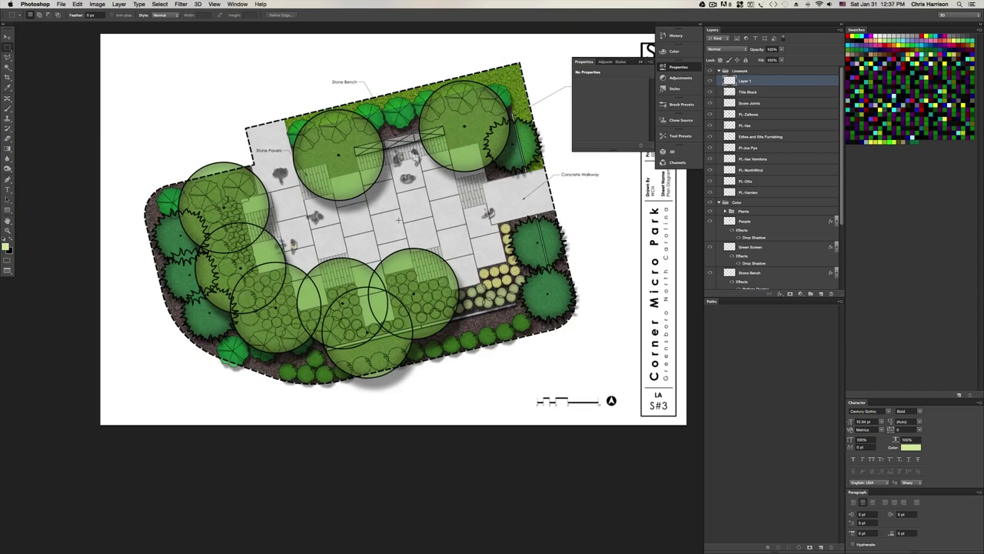
pyautogui.press('space')
pyautogui.moveTo(433, 215); pyautogui.dragTo(389, 239)
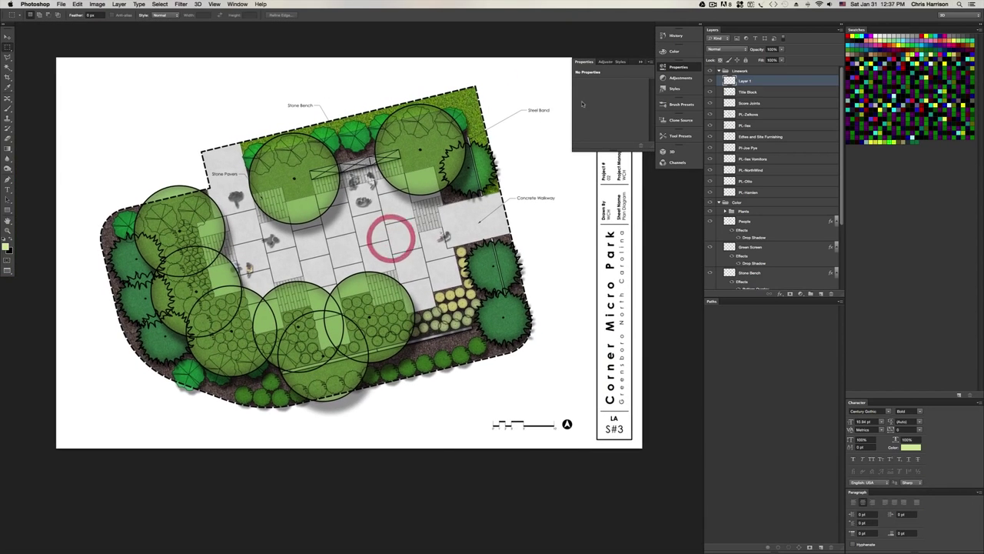
# Collapse the Properties panel and the Linework group, and lower the Lawn layer's Opacity to about 80%
pyautogui.click(640, 62)
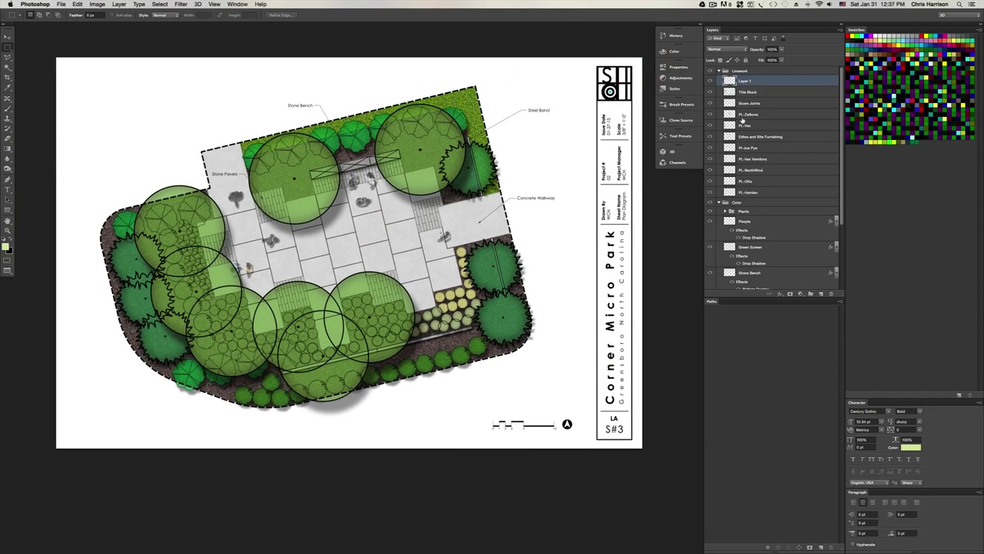
pyautogui.click(720, 71)
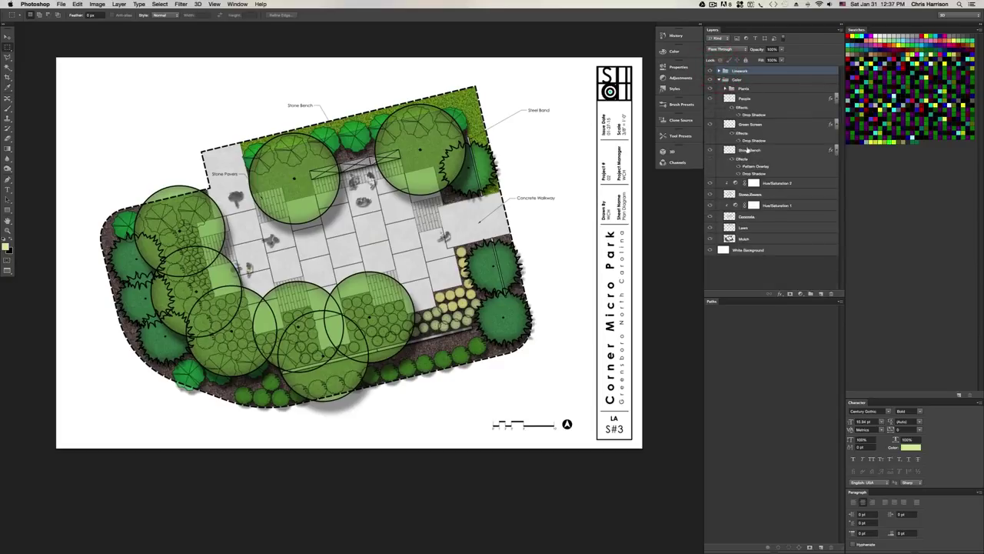
pyautogui.click(744, 228)
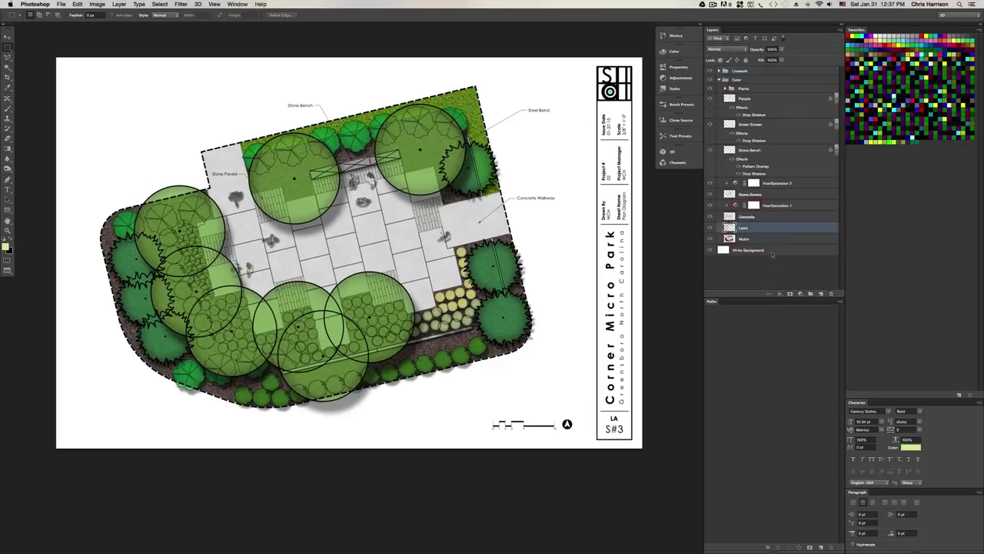
pyautogui.click(784, 50)
pyautogui.moveTo(784, 59); pyautogui.dragTo(776, 59)
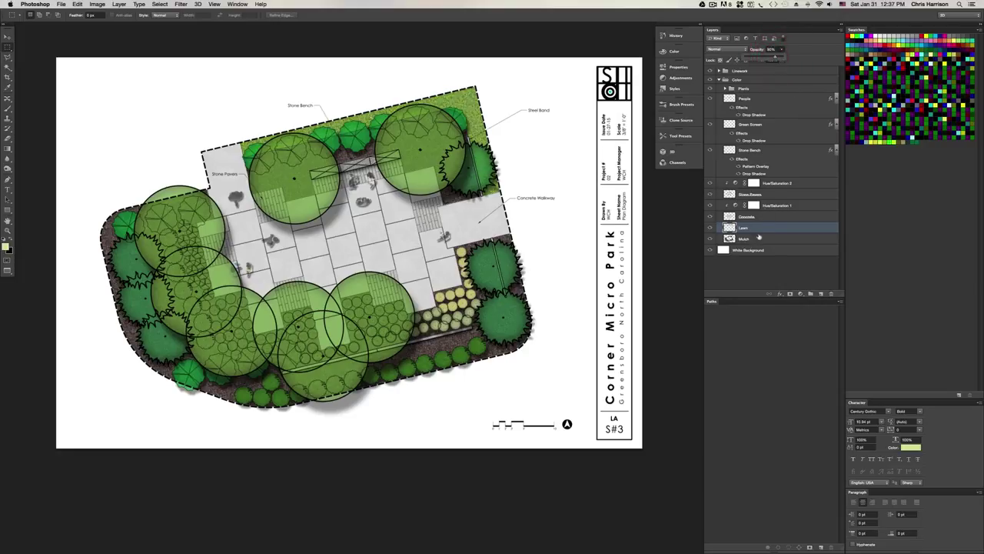
# Lower the Mulch layer's Opacity to about 87%
pyautogui.click(750, 238)
pyautogui.click(785, 50)
pyautogui.moveTo(784, 59); pyautogui.dragTo(778, 59)
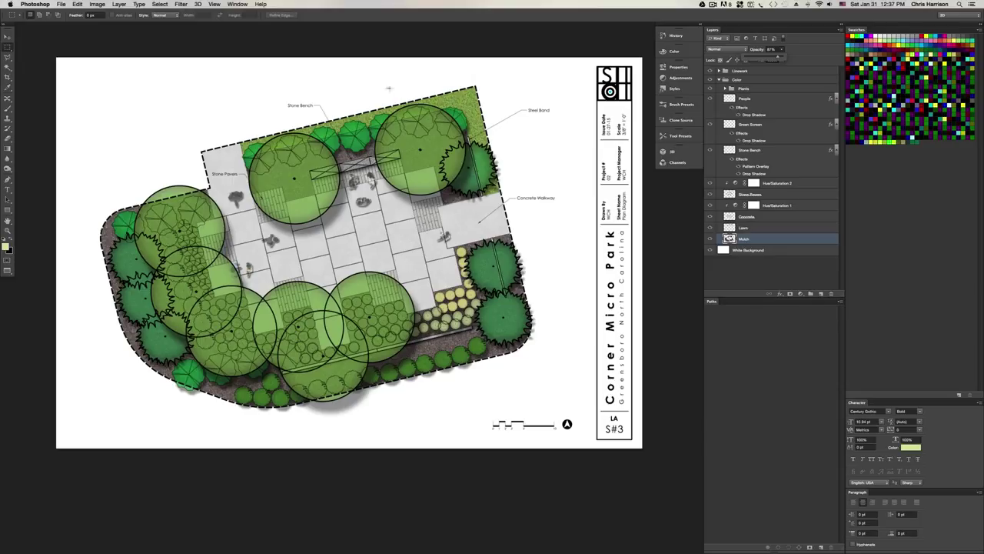
pyautogui.press('v')
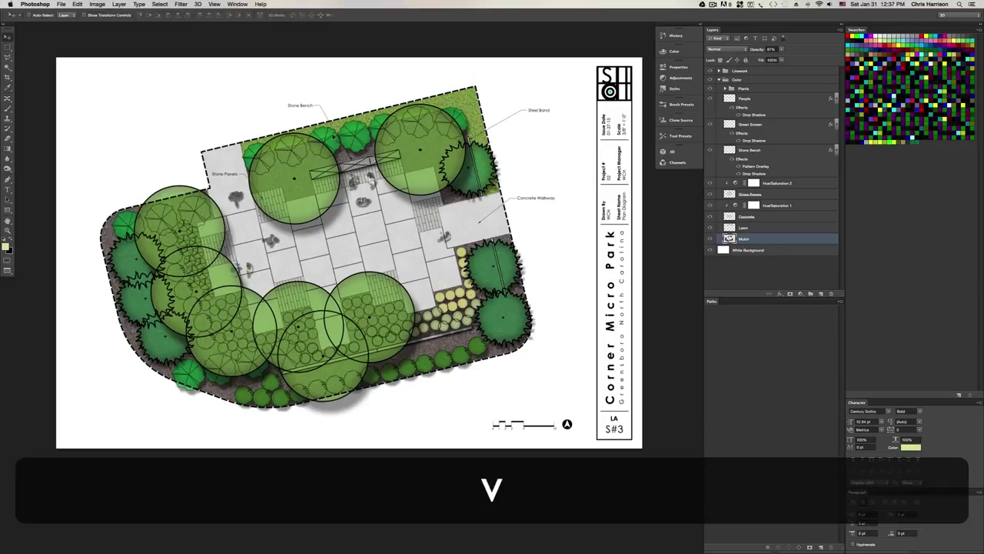
# Collapse the Color group and duplicate the Linework and Color groups together, placing the copies above the White Background layer
pyautogui.click(737, 80)
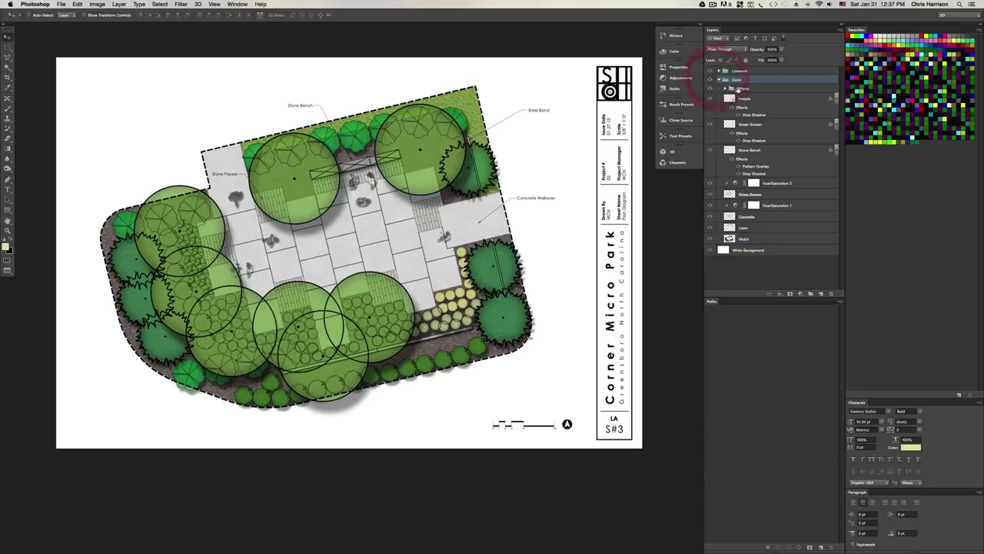
pyautogui.click(719, 79)
pyautogui.click(743, 72)
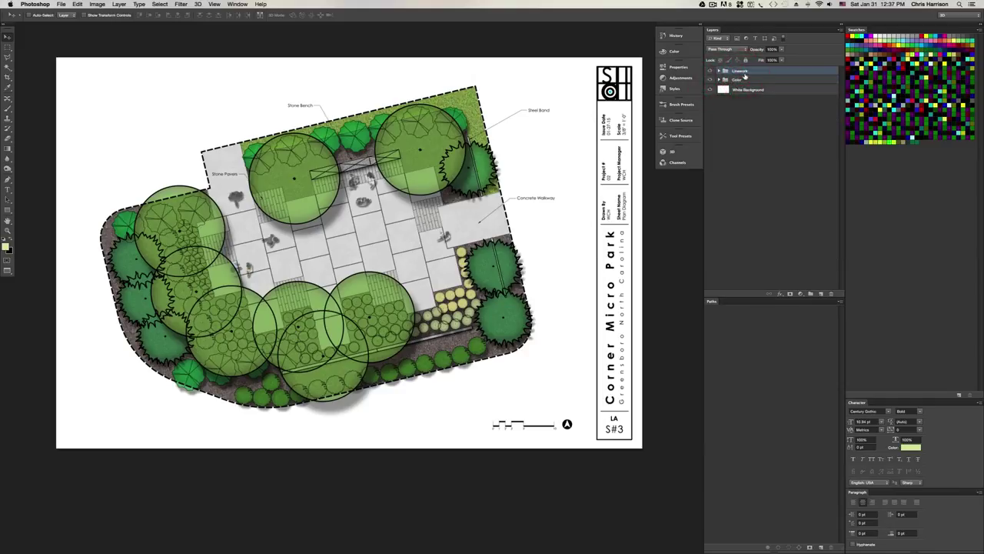
pyautogui.keyDown('shift'); pyautogui.click(744, 79); pyautogui.keyUp('shift')
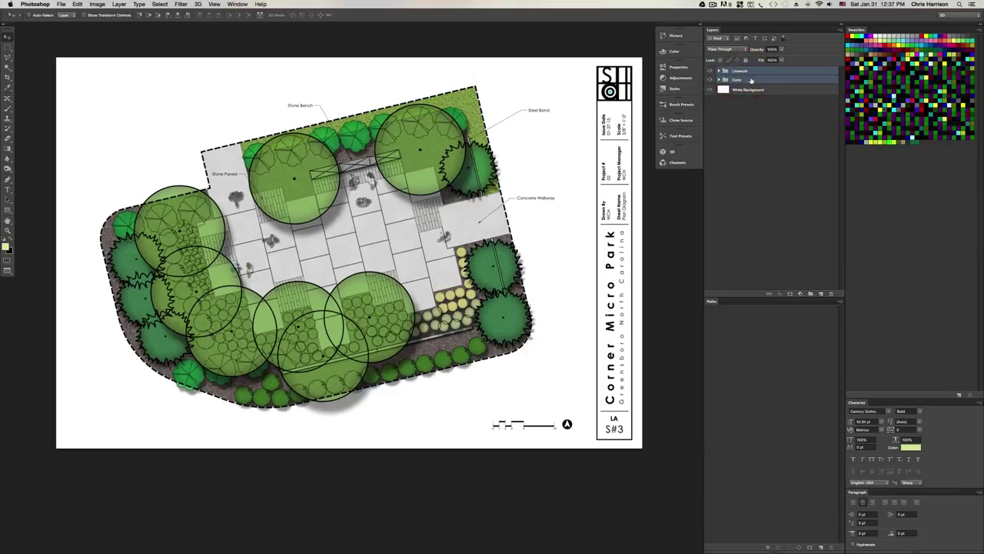
pyautogui.press('v')
pyautogui.keyDown('alt'); pyautogui.moveTo(751, 82); pyautogui.dragTo(754, 90); pyautogui.keyUp('alt')
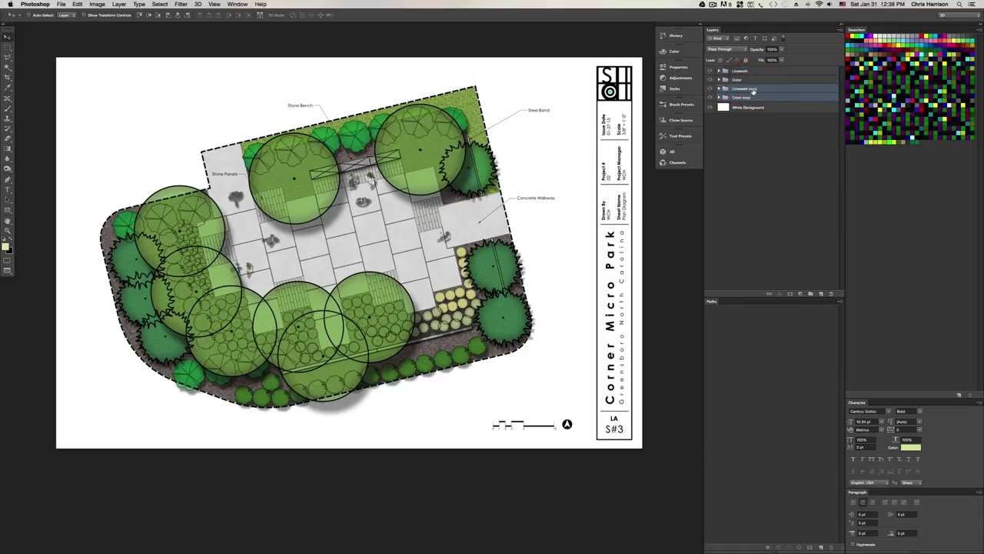
# Merge the copied Linework and Color groups into one layer and hide the two original groups
pyautogui.press('super+e')
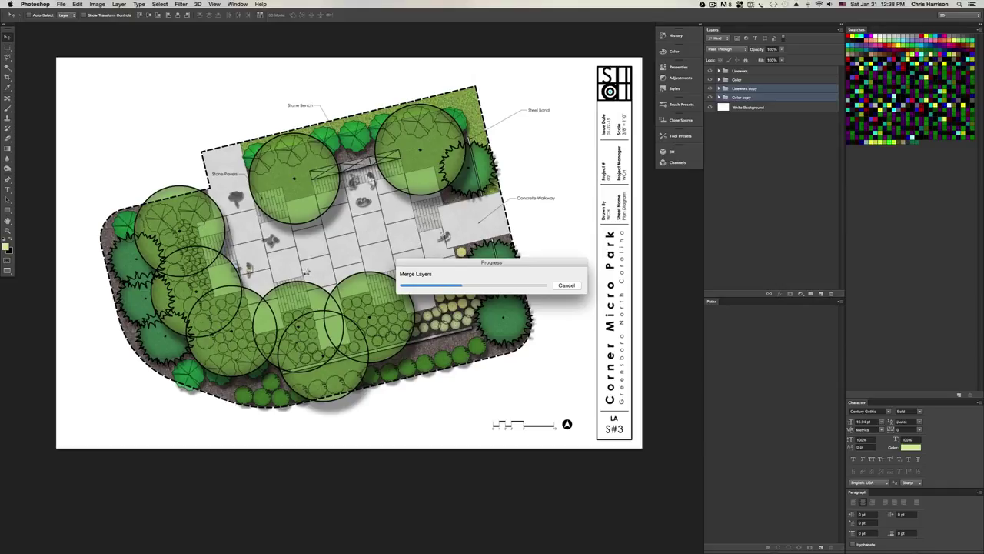
pyautogui.click(577, 285)
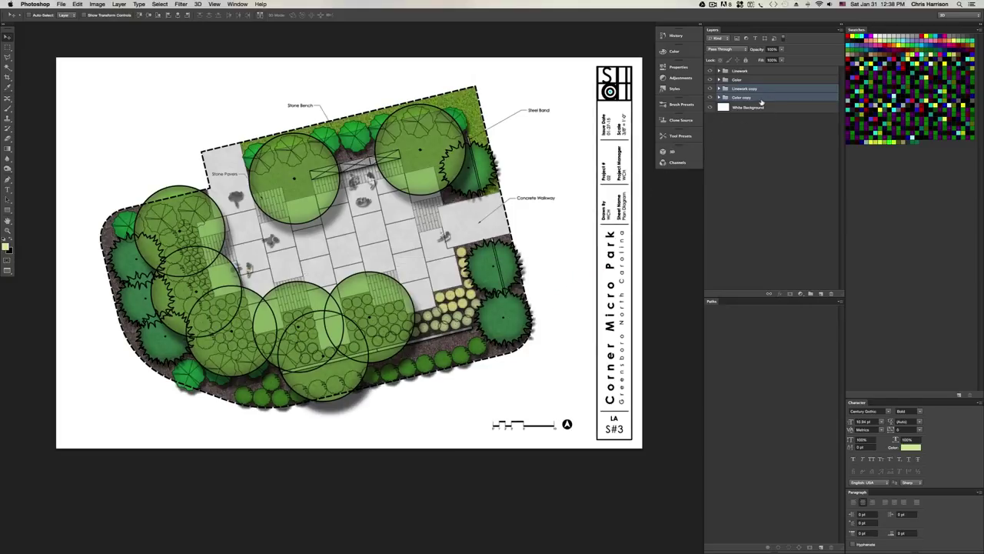
pyautogui.press('super+e')
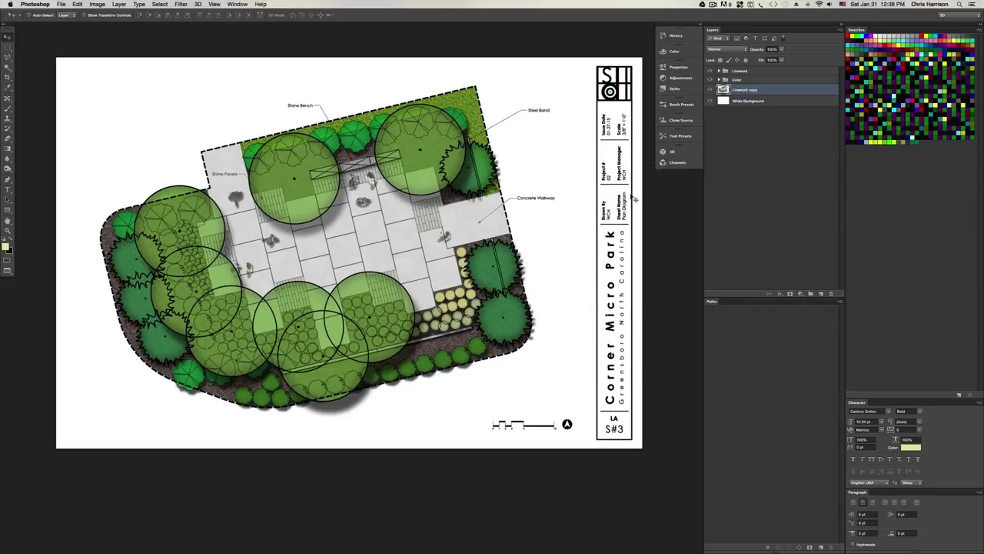
pyautogui.click(710, 71)
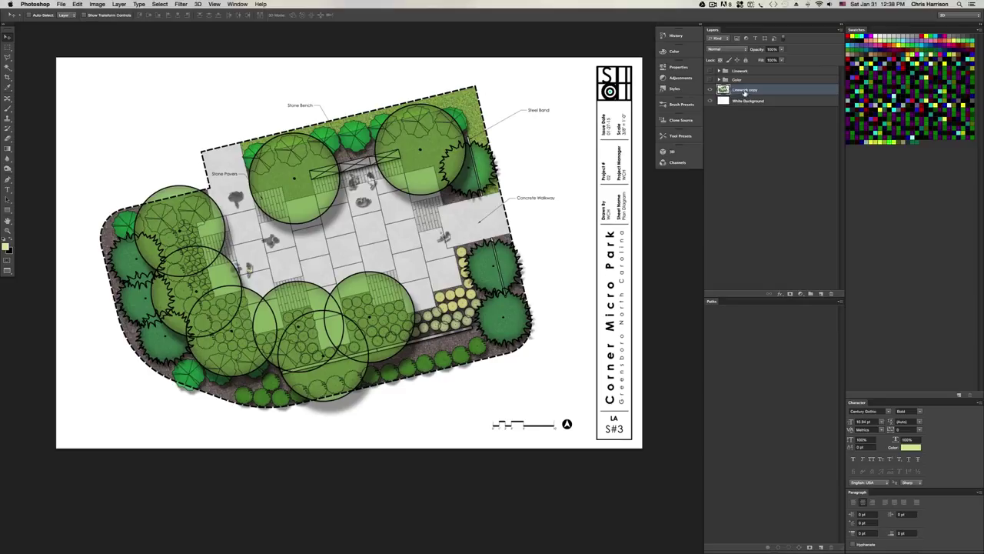
# Marquee the title block strip along the sheet's edge, delete it from the merged Linework copy layer, and deselect
pyautogui.press('m')
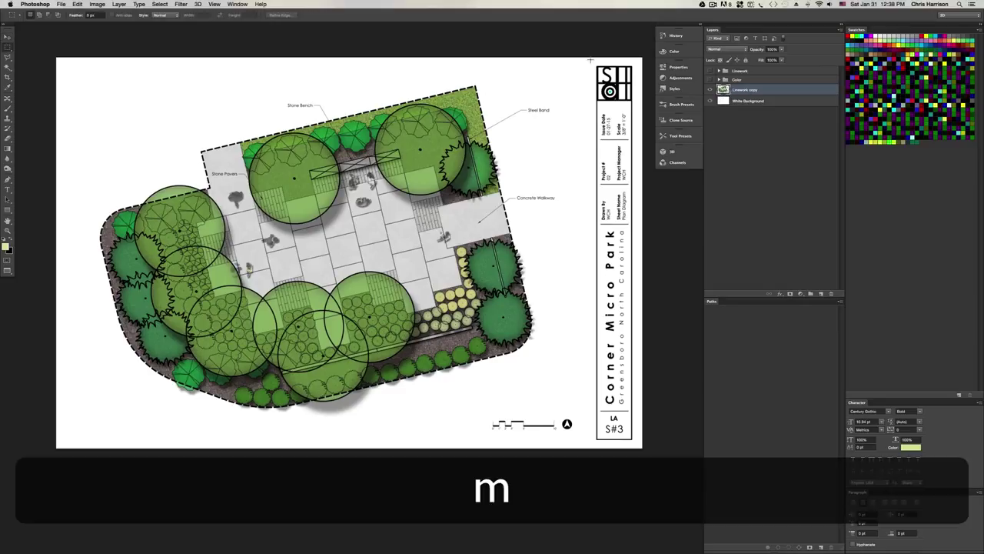
pyautogui.moveTo(591, 60)
pyautogui.mouseDown()
pyautogui.moveTo(664, 290)
pyautogui.moveTo(707, 477)
pyautogui.moveTo(689, 483)
pyautogui.mouseUp()
pyautogui.press('BackSpace')
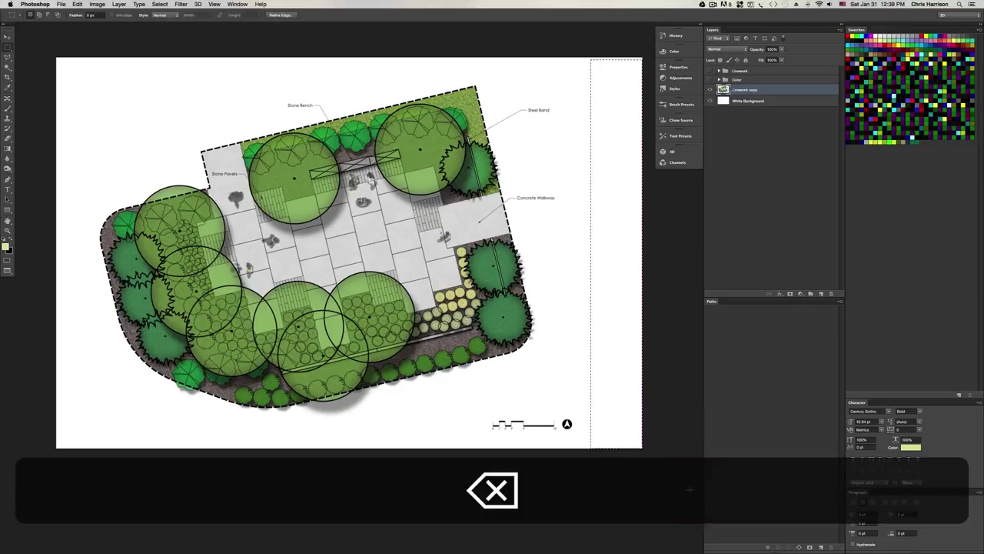
pyautogui.press('super+d')
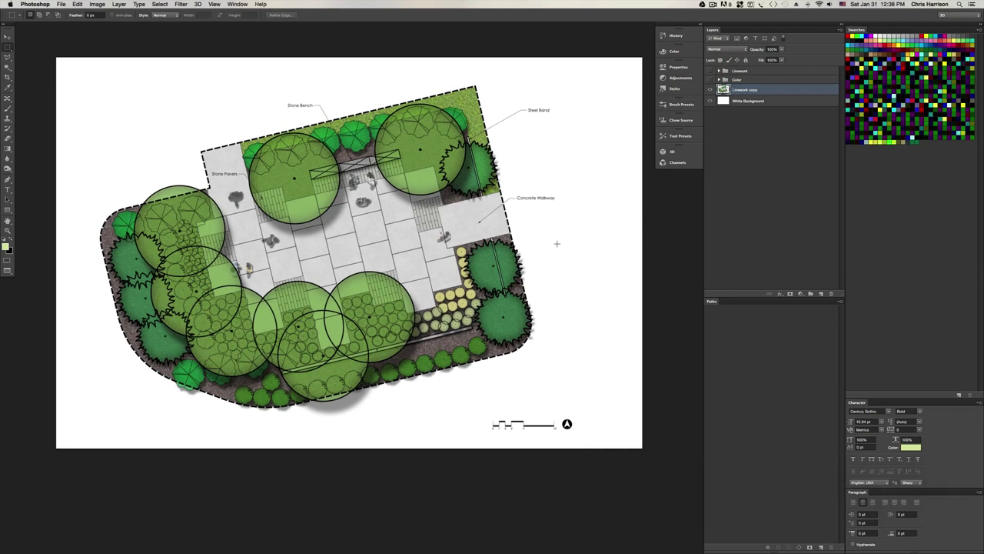
pyautogui.press('v')
pyautogui.click(711, 101)
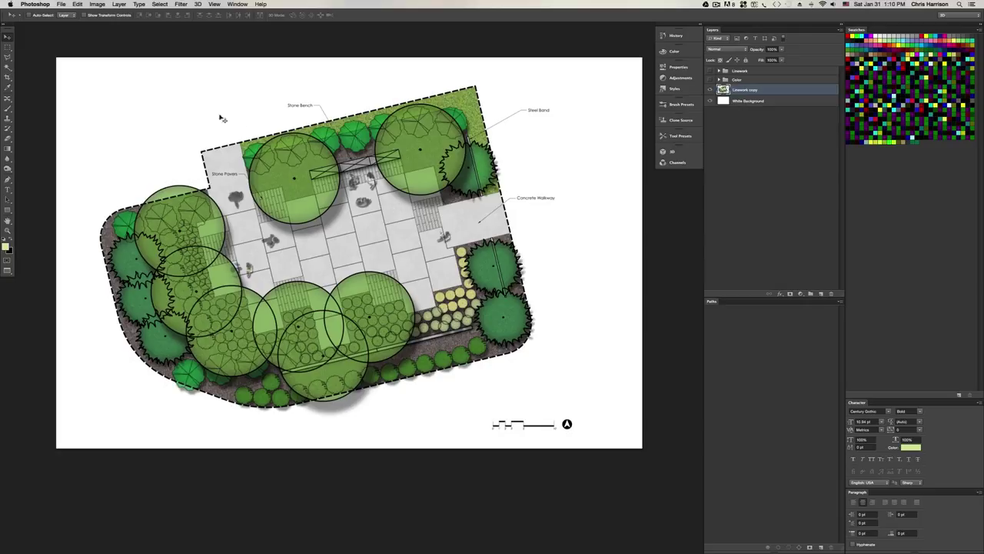
# Start saving a copy of Plan Diagram under a new format and set the format to JPEG
pyautogui.click(60, 5)
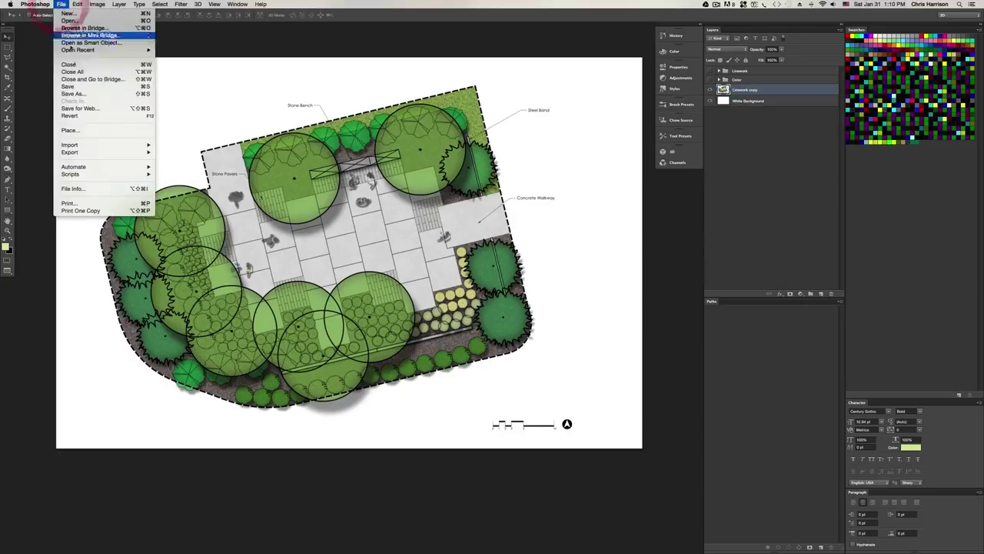
pyautogui.press('Escape')
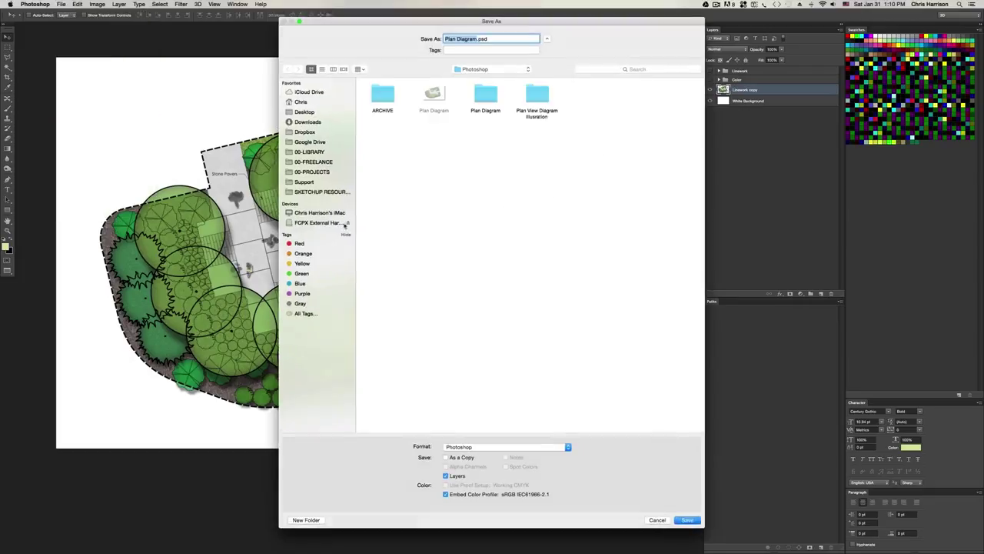
pyautogui.click(567, 446)
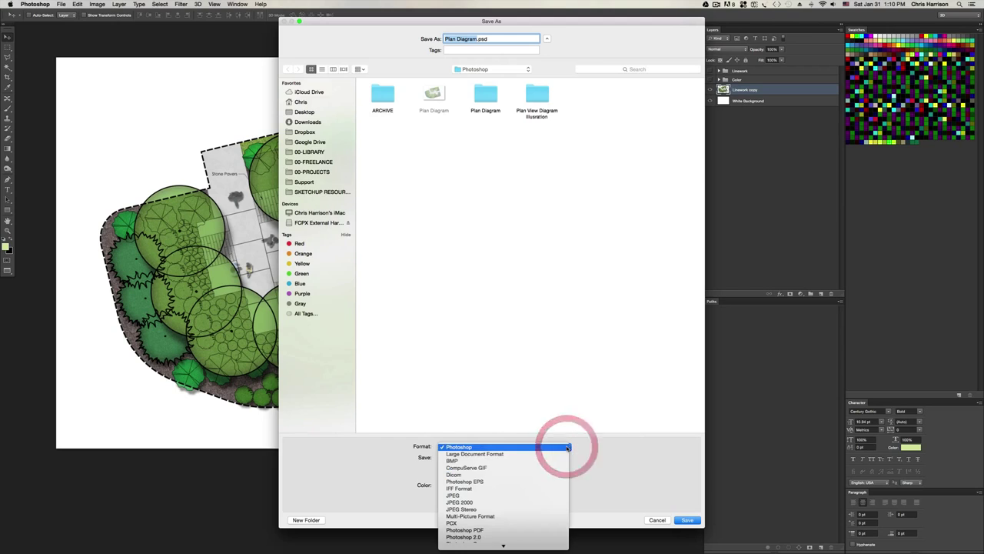
pyautogui.scroll(-5, 514, 480)
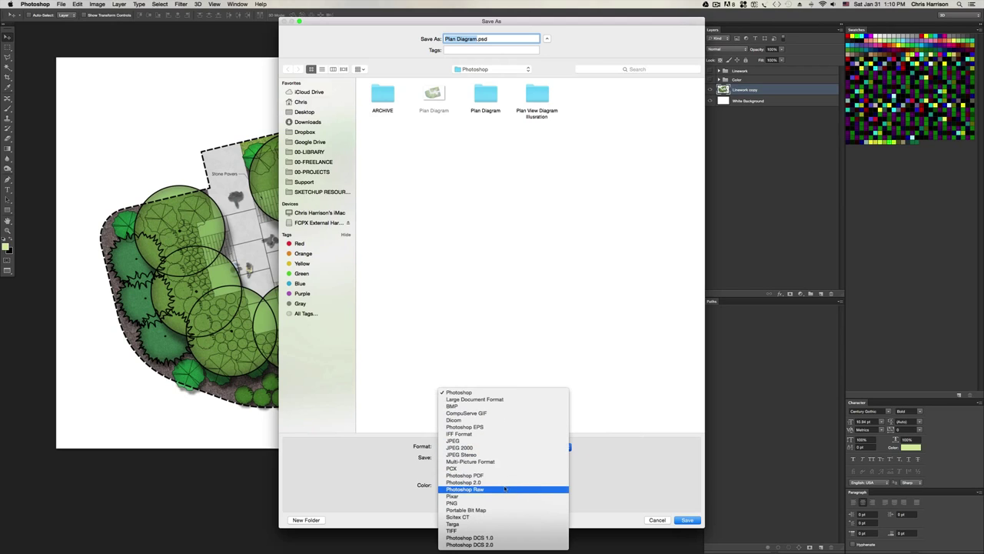
pyautogui.click(496, 440)
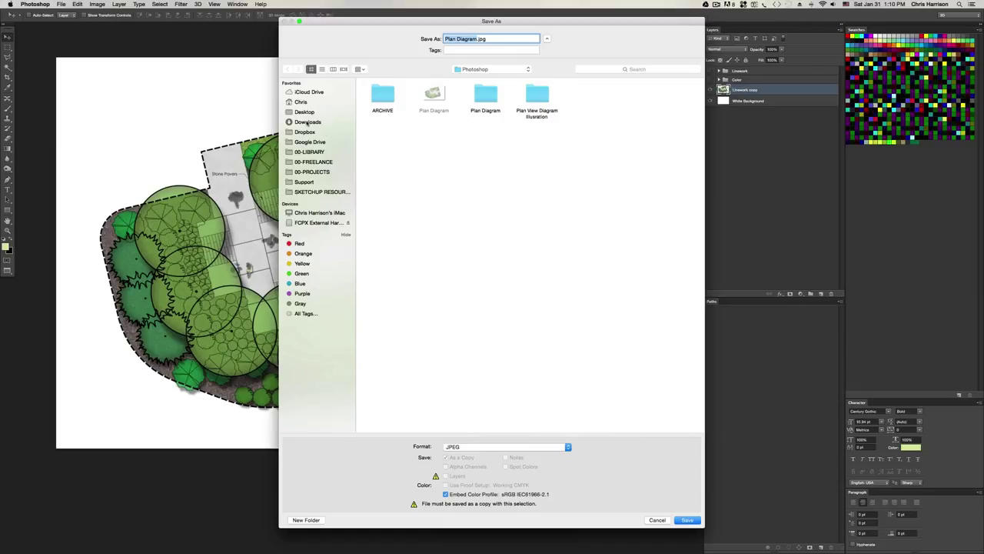
# Choose the Plan View Diagrams folder as destination, inside 00-Finished Pieces in the Desktop's 02-Construction Documents folder
pyautogui.click(304, 112)
pyautogui.click(378, 96)
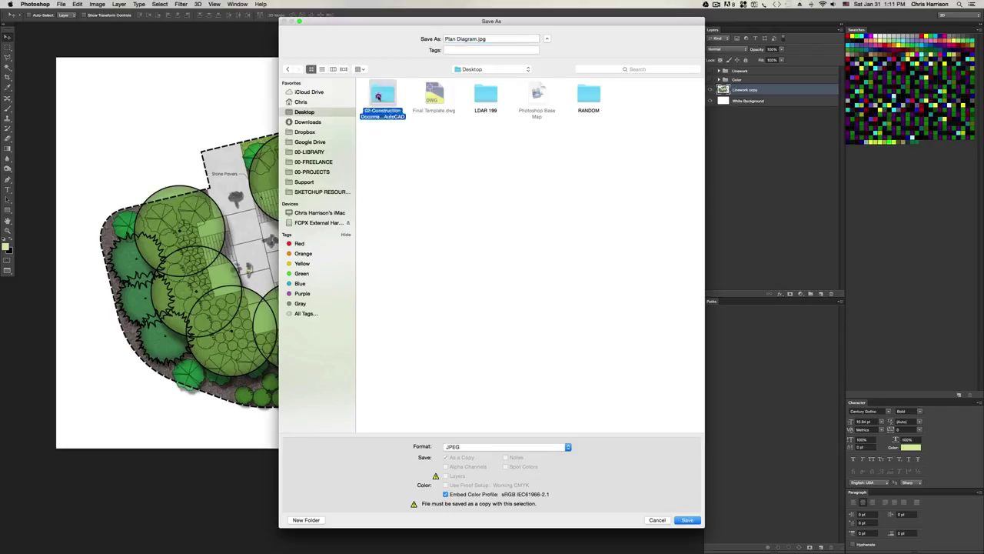
pyautogui.doubleClick(378, 96)
pyautogui.click(391, 94)
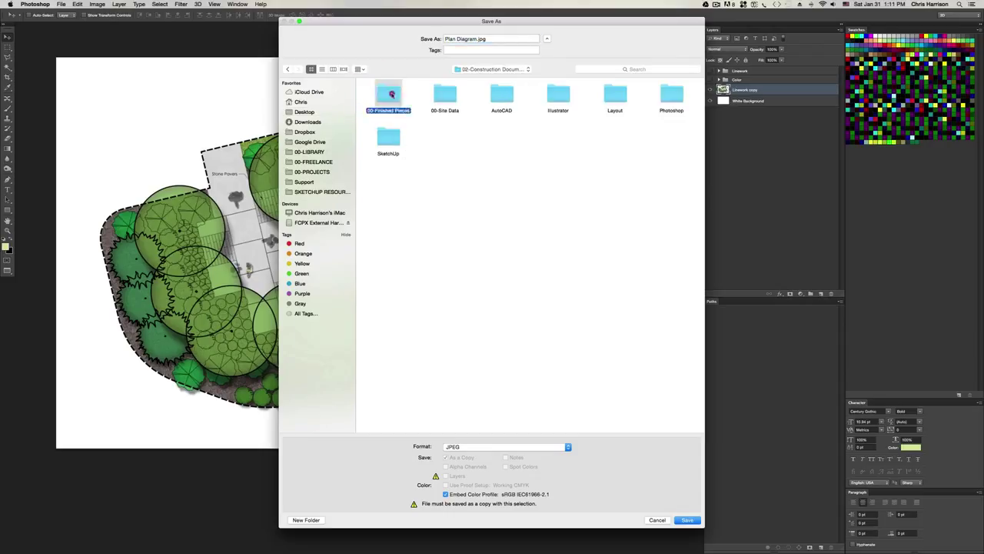
pyautogui.doubleClick(391, 94)
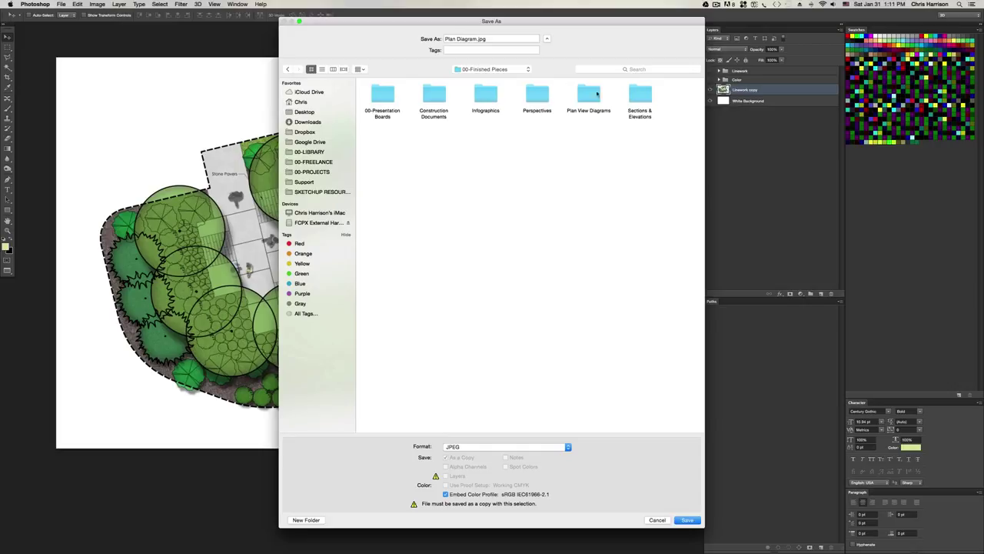
pyautogui.doubleClick(591, 94)
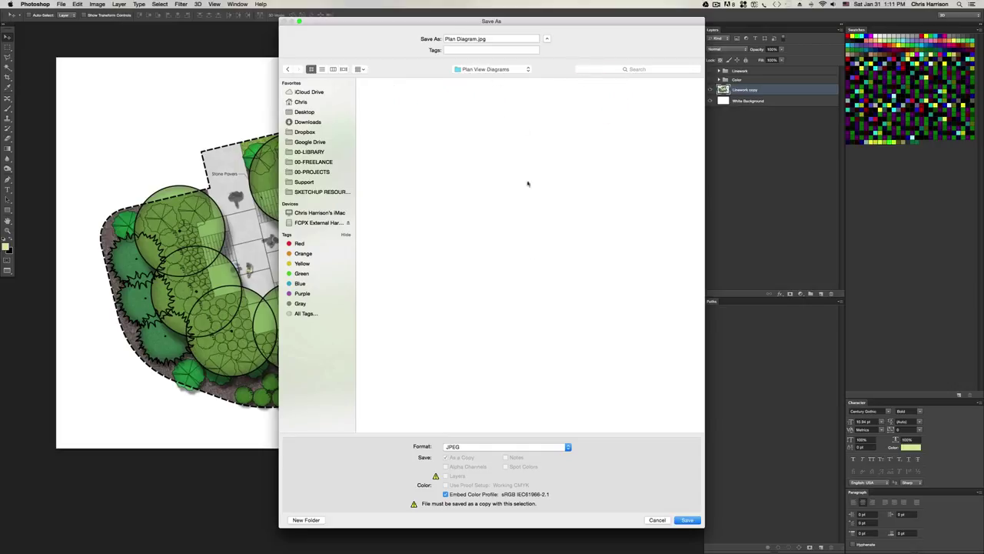
# Save Plan Diagram.jpg at quality 12 (Maximum) with the Baseline ("Standard") format option
pyautogui.click(687, 520)
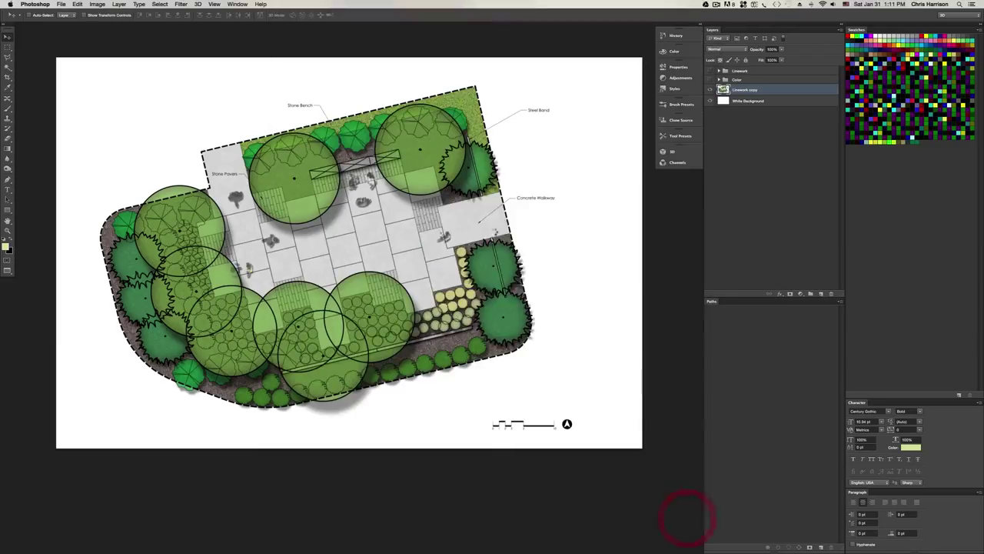
pyautogui.click(537, 227)
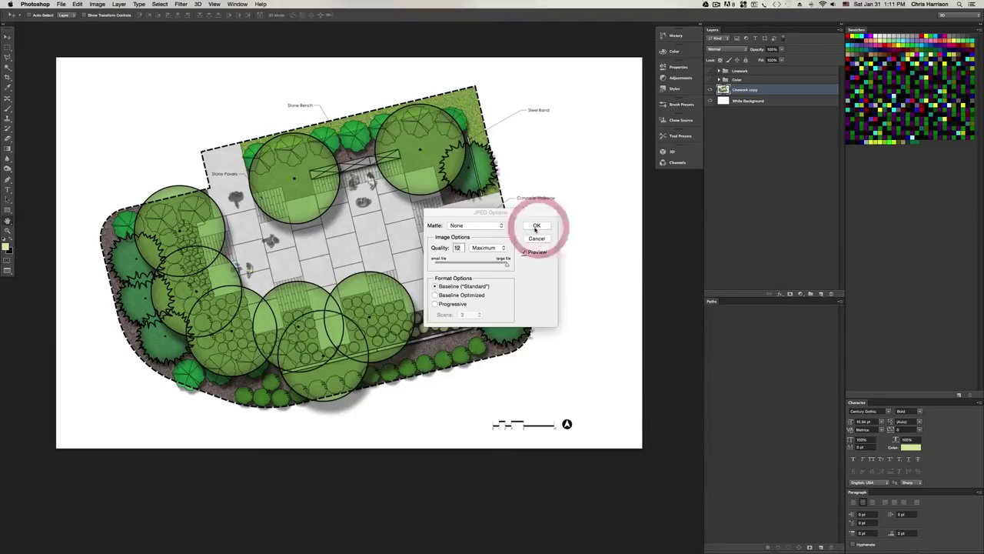
pyautogui.click(537, 227)
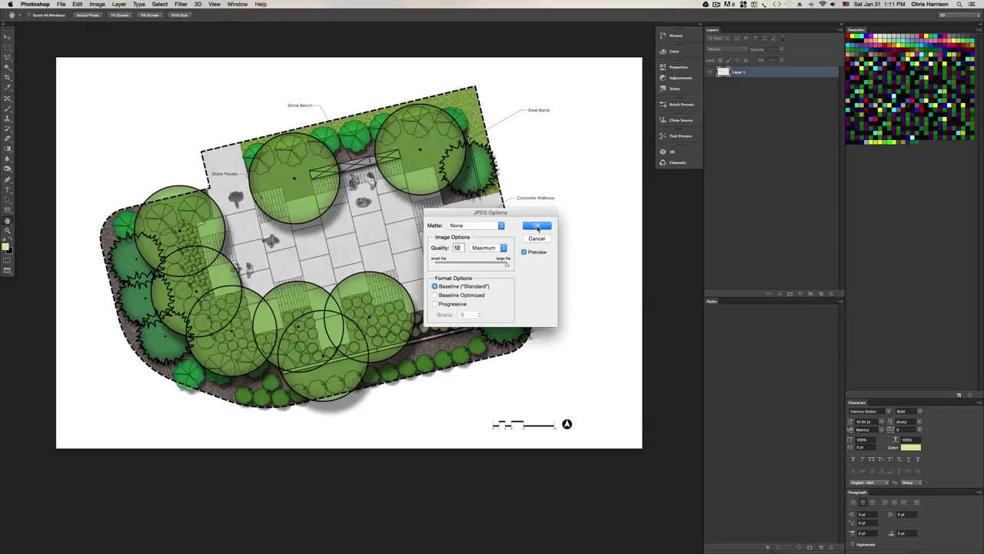
pyautogui.click(537, 227)
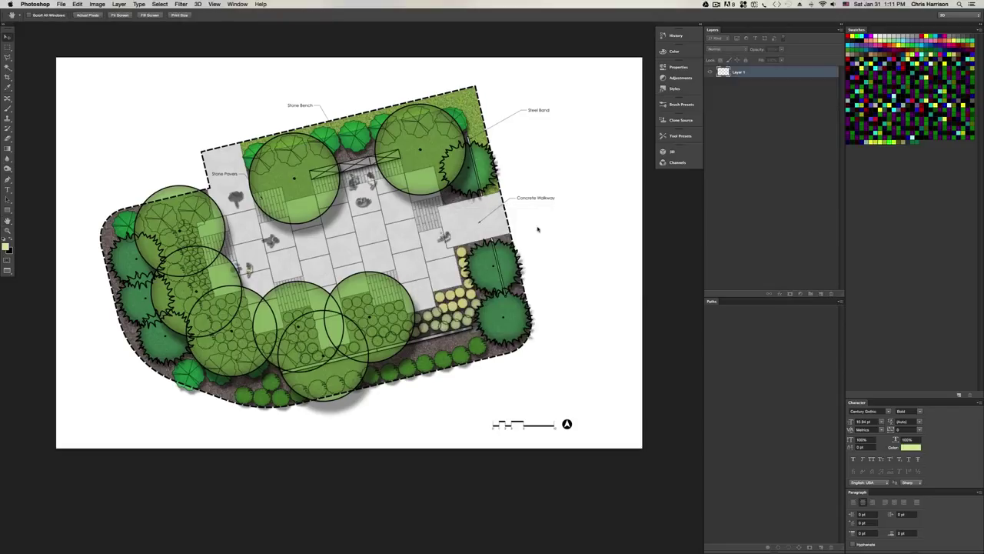
# Hide the White Background layer to leave the plan on a transparent background
pyautogui.click(62, 5)
pyautogui.click(303, 96)
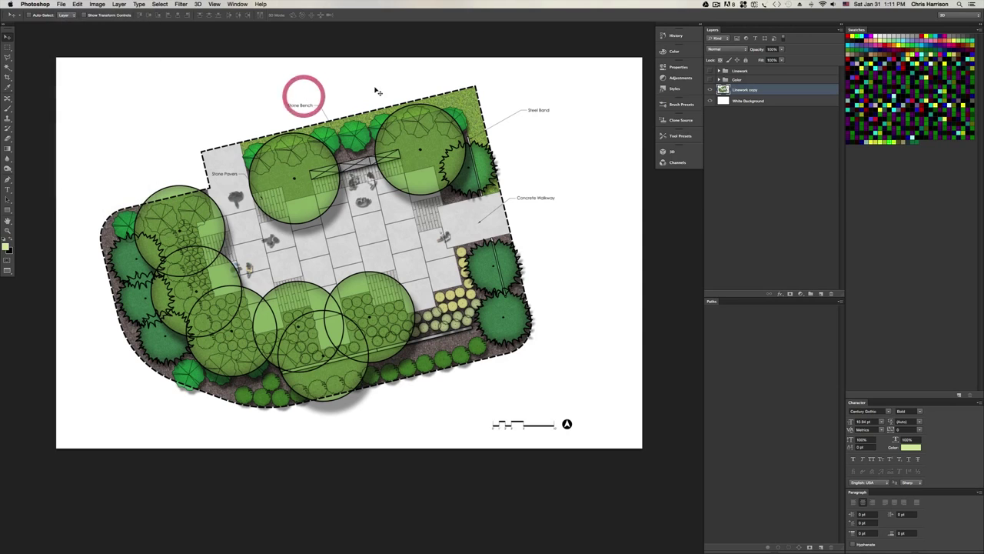
pyautogui.click(710, 101)
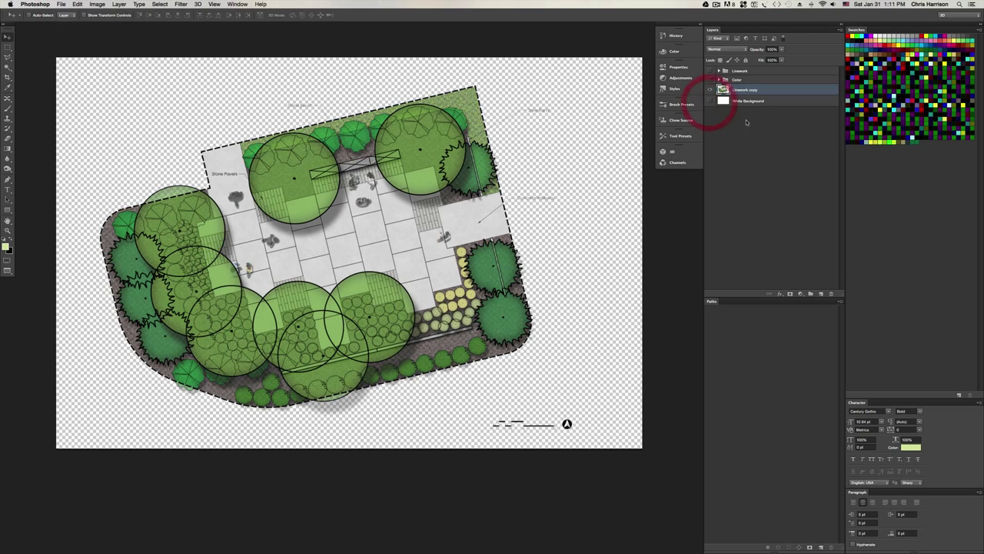
# Start saving another copy of Plan Diagram and set the format to PNG
pyautogui.click(61, 4)
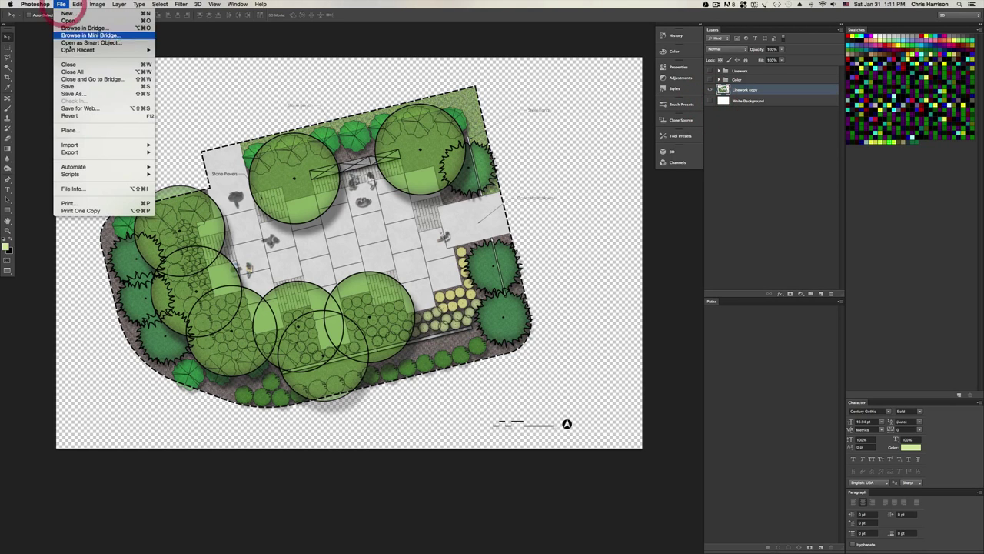
pyautogui.click(423, 240)
pyautogui.press('super+shift+s')
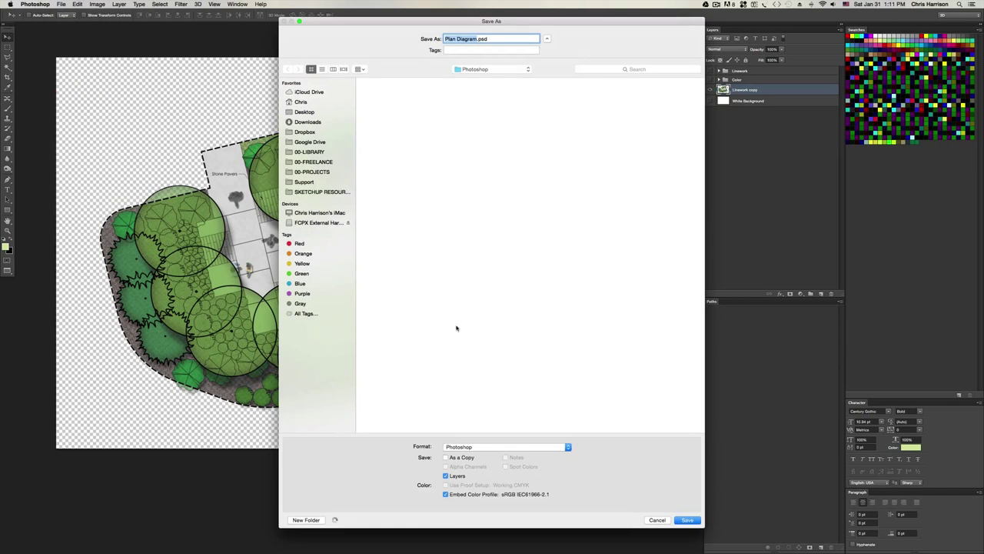
pyautogui.click(568, 448)
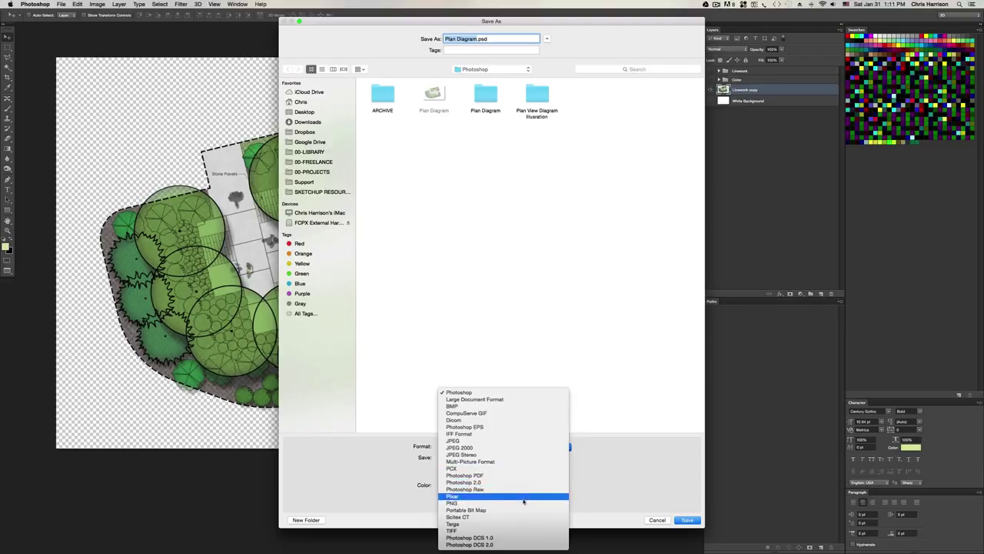
pyautogui.click(531, 503)
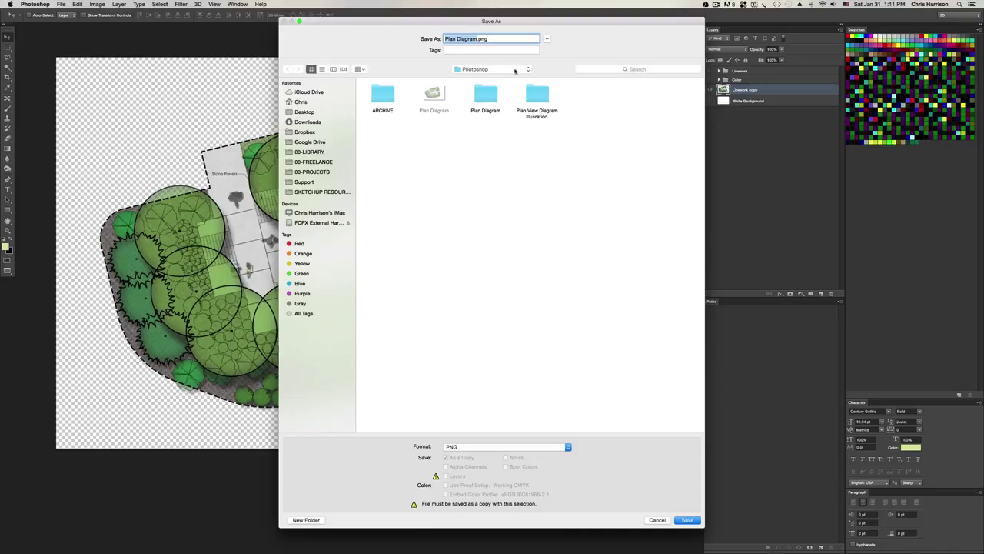
# Save Plan Diagram.png in the Desktop project's 00-Finished Pieces > Plan View Diagrams folder, accepting the PNG options
pyautogui.click(312, 172)
pyautogui.click(306, 112)
pyautogui.doubleClick(387, 99)
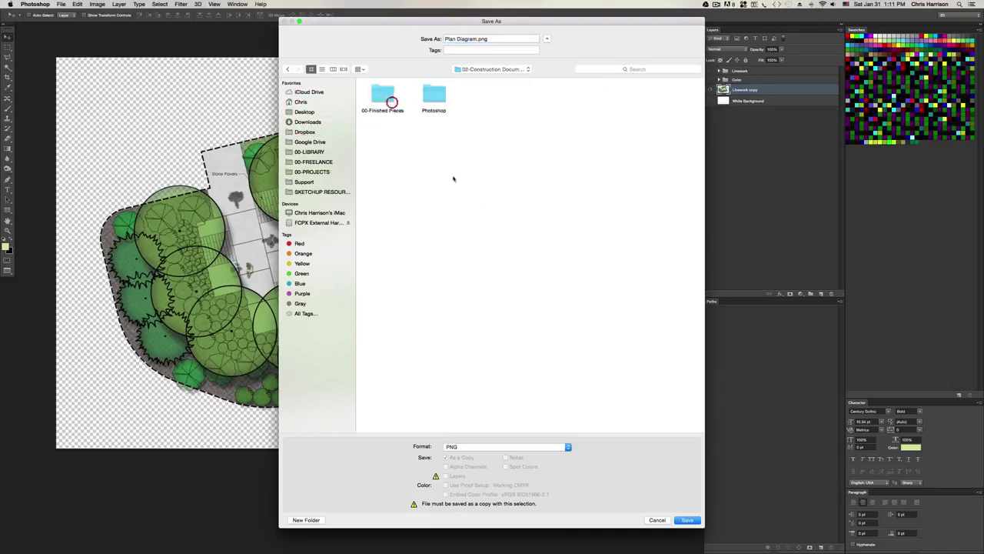
pyautogui.doubleClick(388, 96)
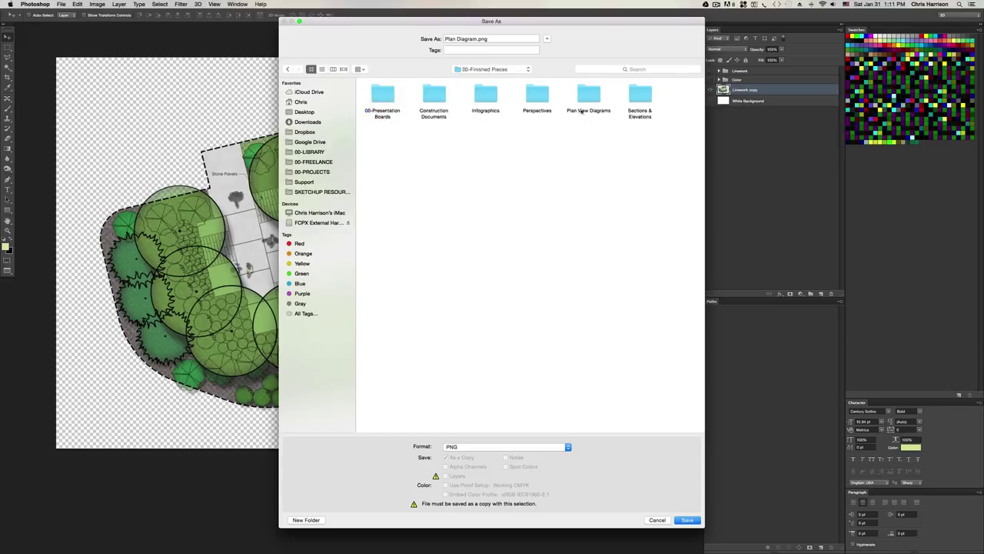
pyautogui.doubleClick(589, 95)
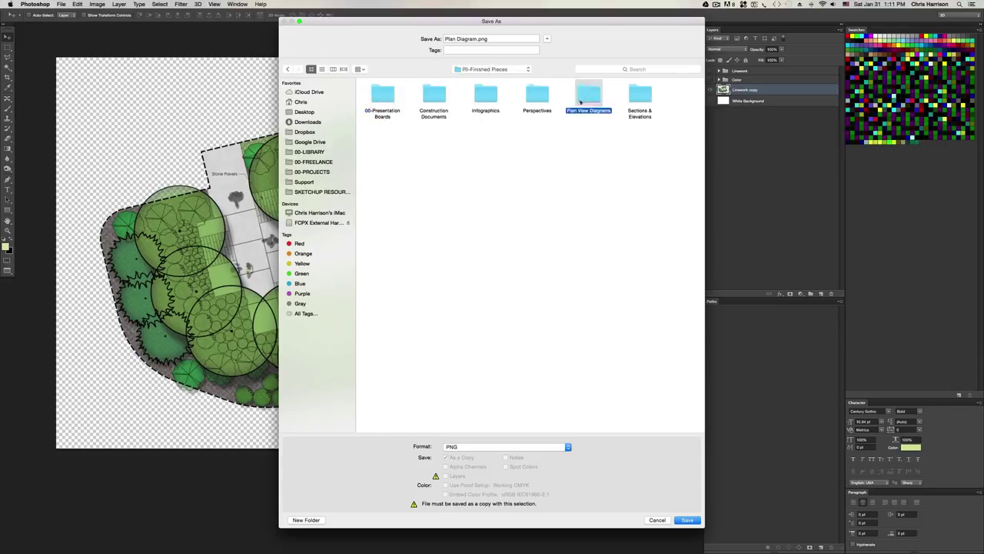
pyautogui.click(681, 518)
pyautogui.click(517, 183)
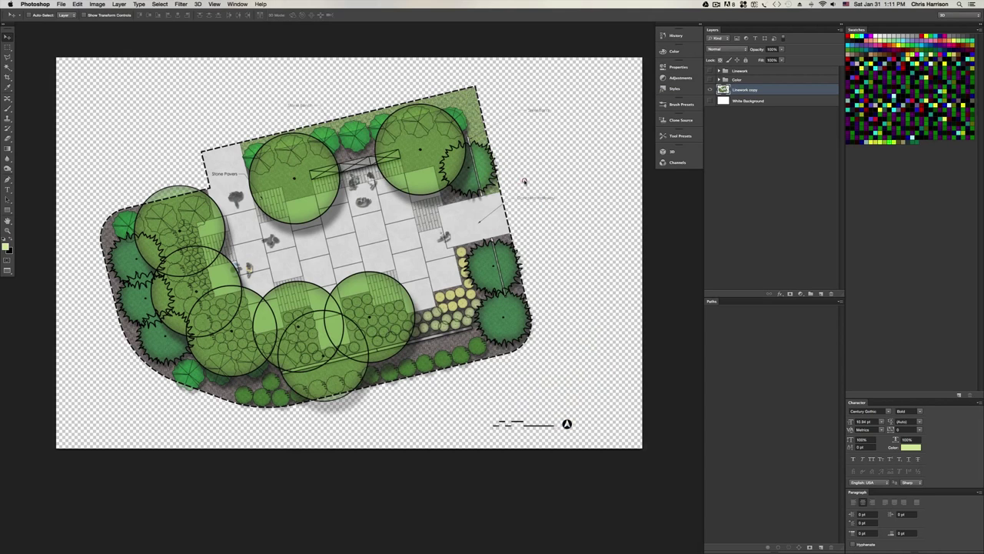
pyautogui.press('super+plus')
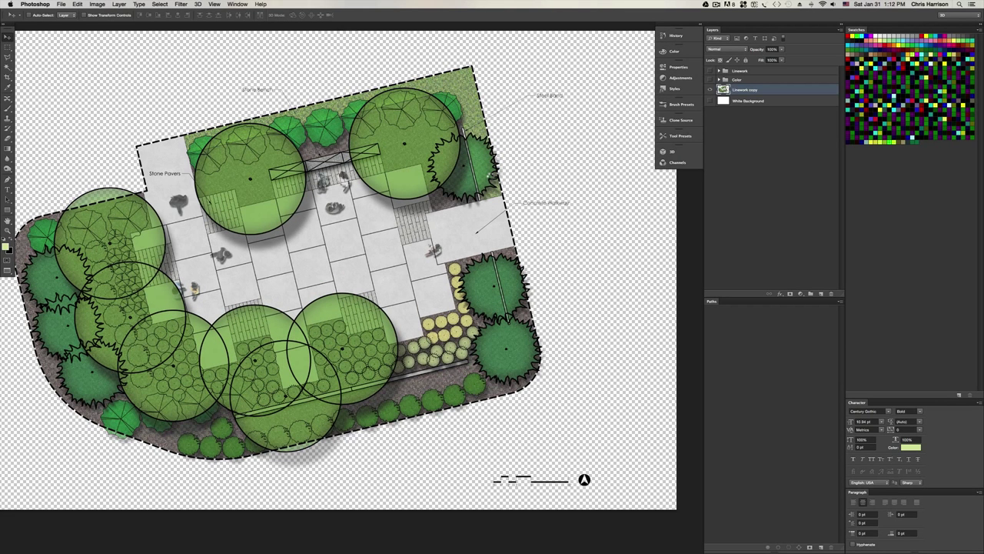
pyautogui.press('super+minus')
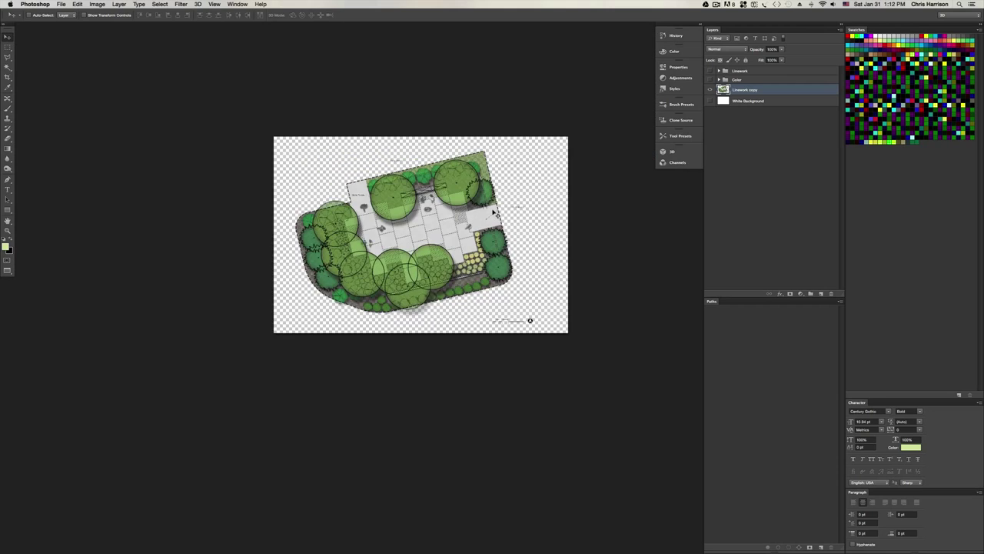
pyautogui.press('super+plus')
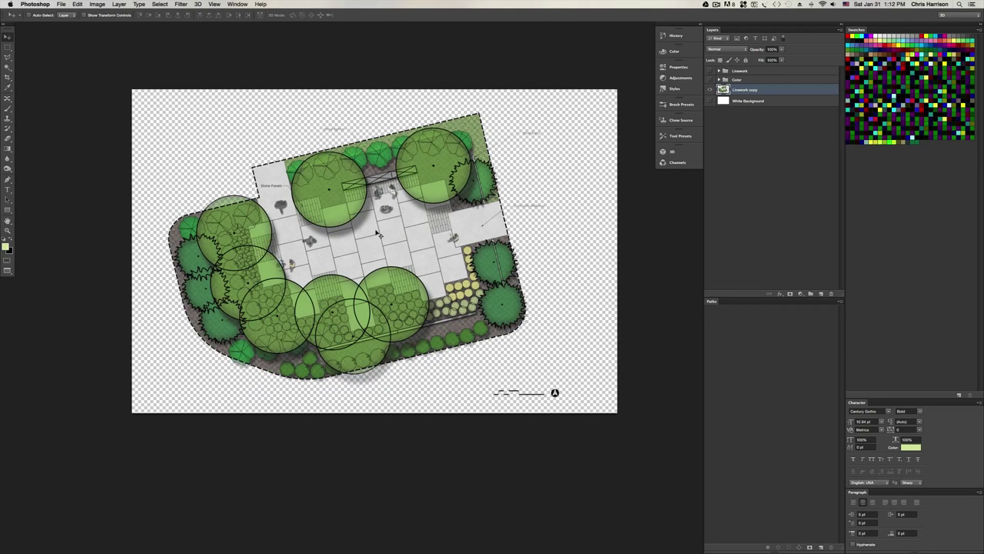